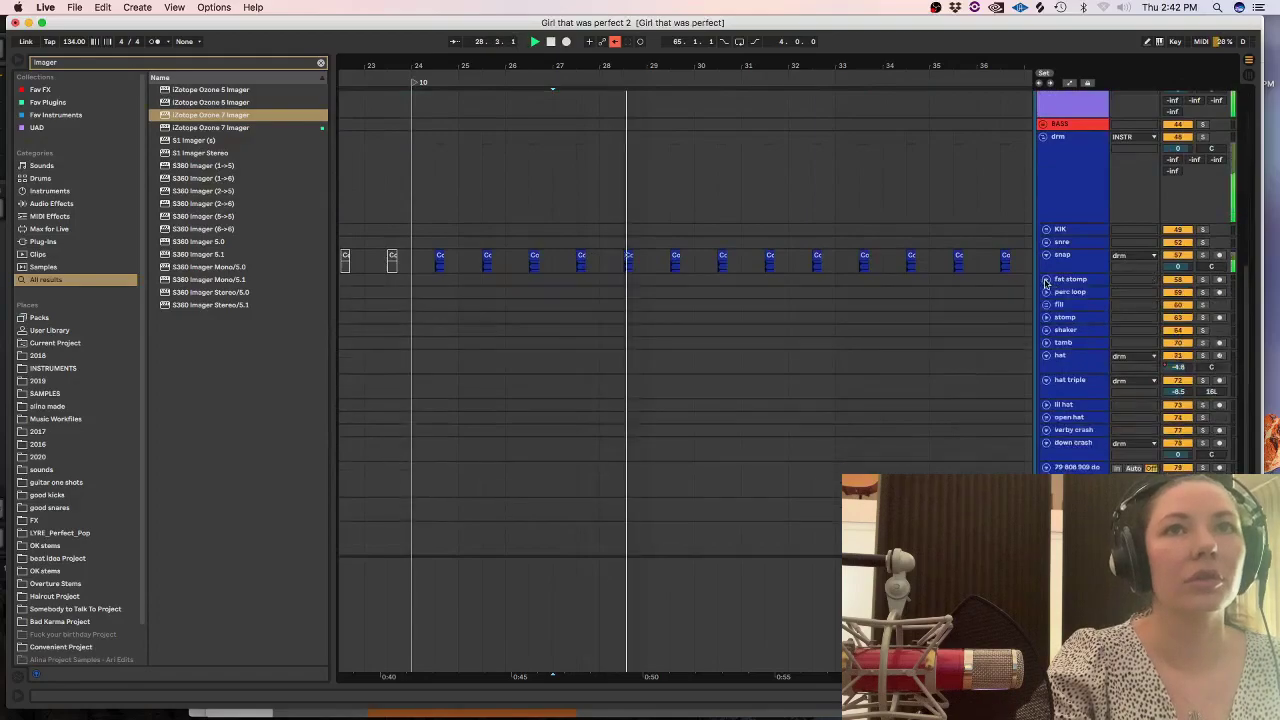
Add an audio track below the snap track and place the sample stomach 172 filtered top.wav on it at bar 27.
click(1065, 265)
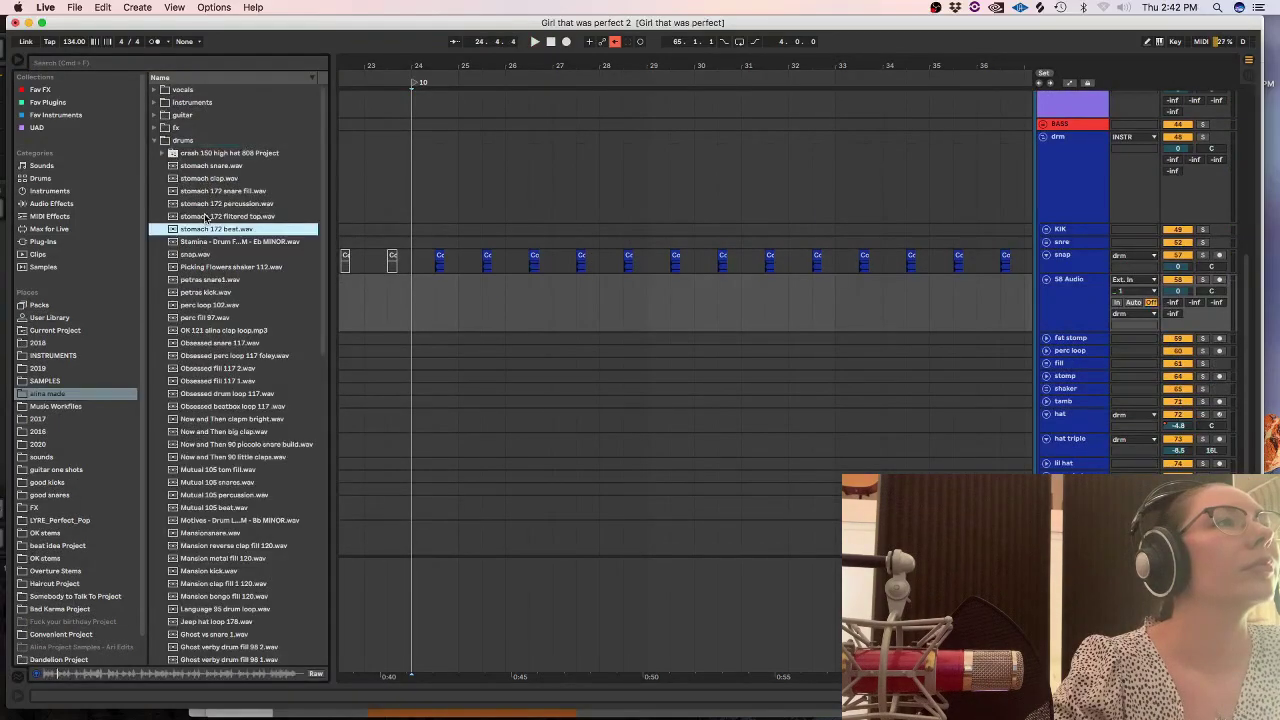
click(205, 217)
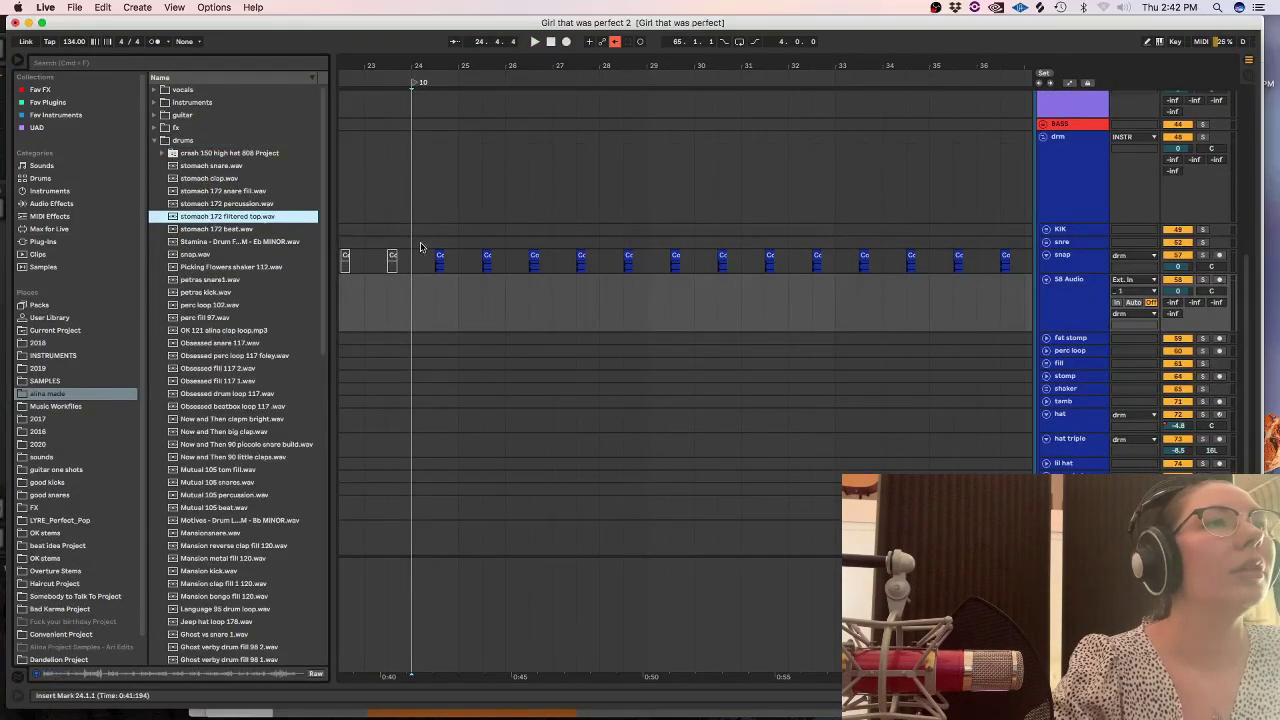
click(462, 300)
key(space)
drag(211, 217, 561, 316)
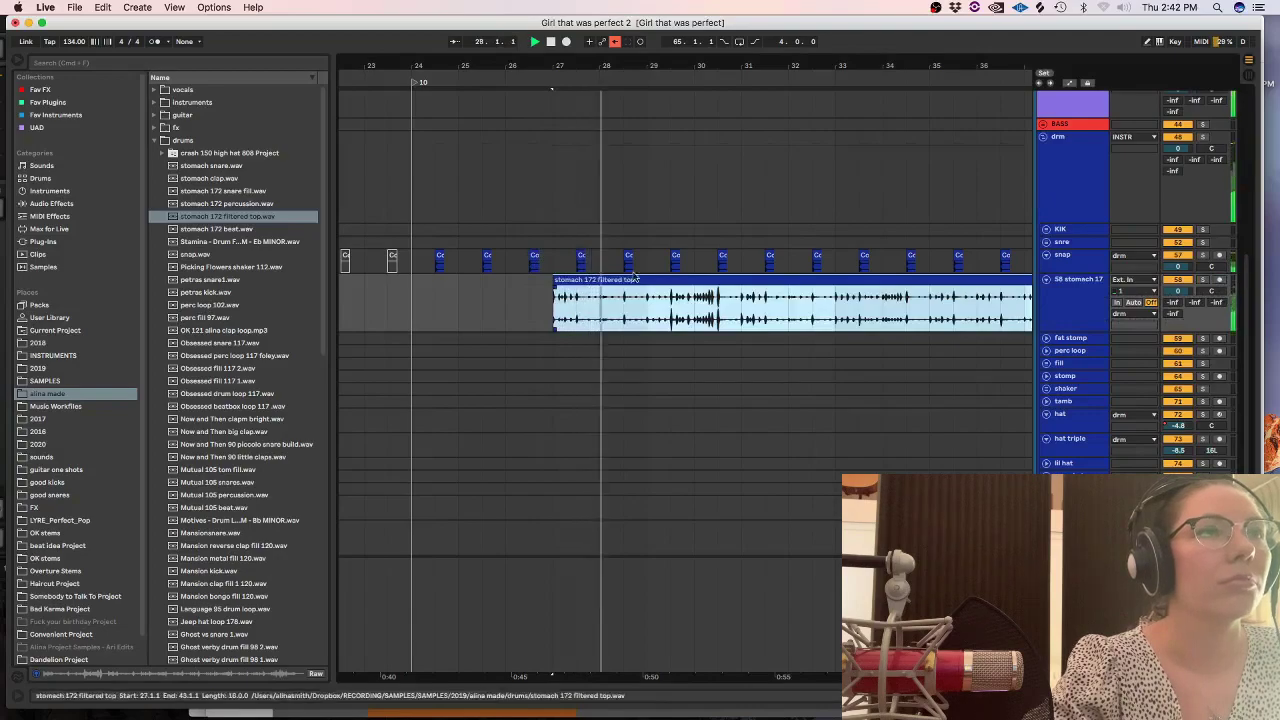
Split the stomach loop at bars 28 and 29, move the one-bar segment between them to bar 27, and play it.
click(599, 295)
key(super+e)
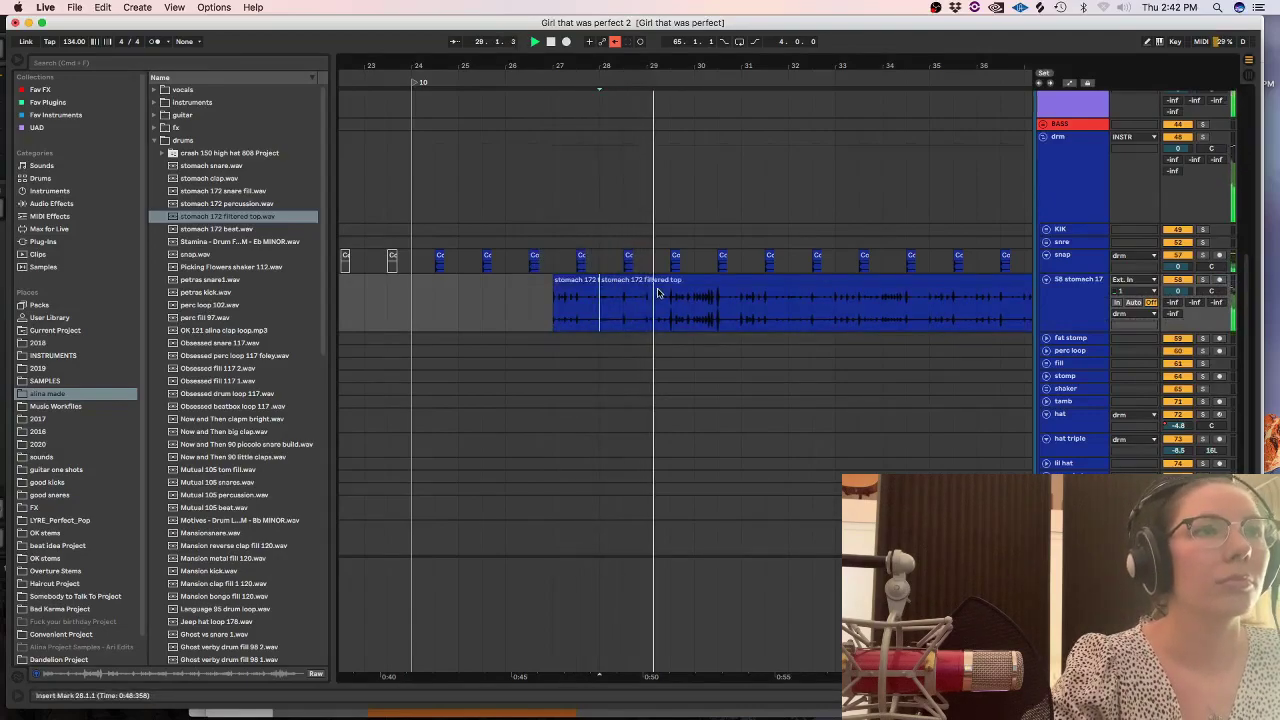
click(647, 297)
key(super+e)
drag(634, 282, 587, 288)
key(space)
key(space)
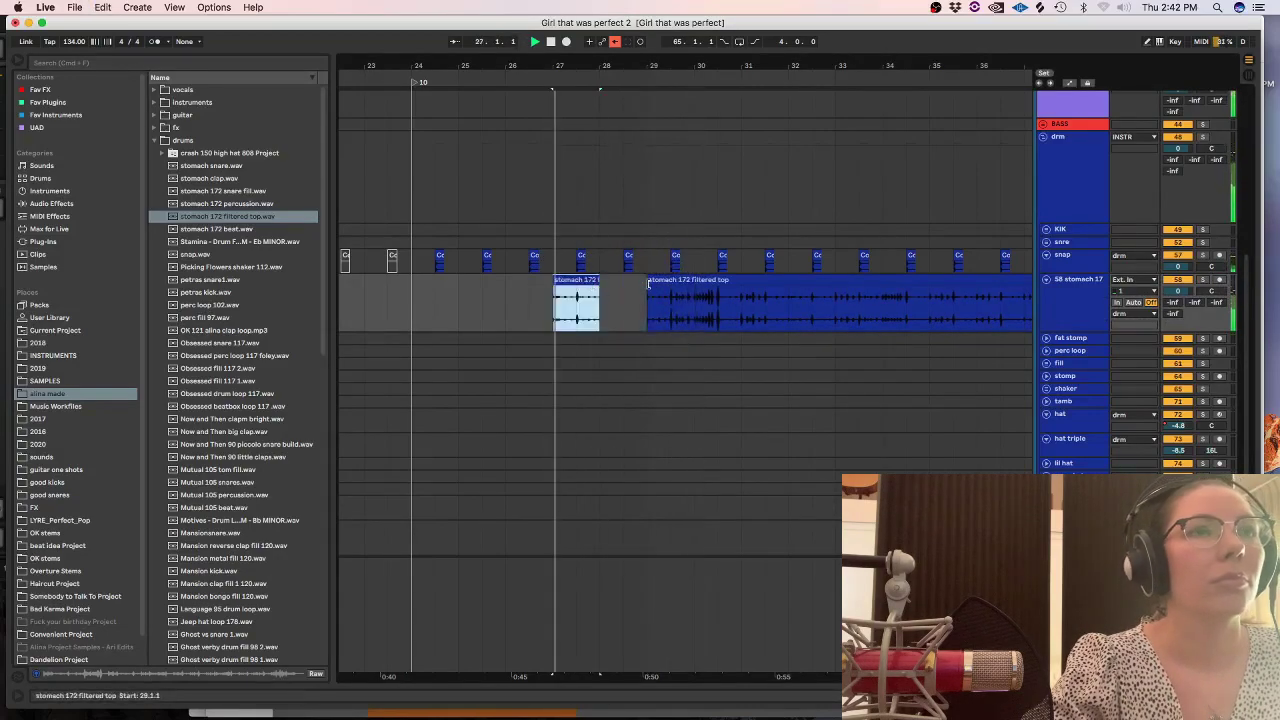
Rearrange the stomach loop slices into consecutive half-bar pieces starting at bar 27.
click(596, 293)
key(super+c)
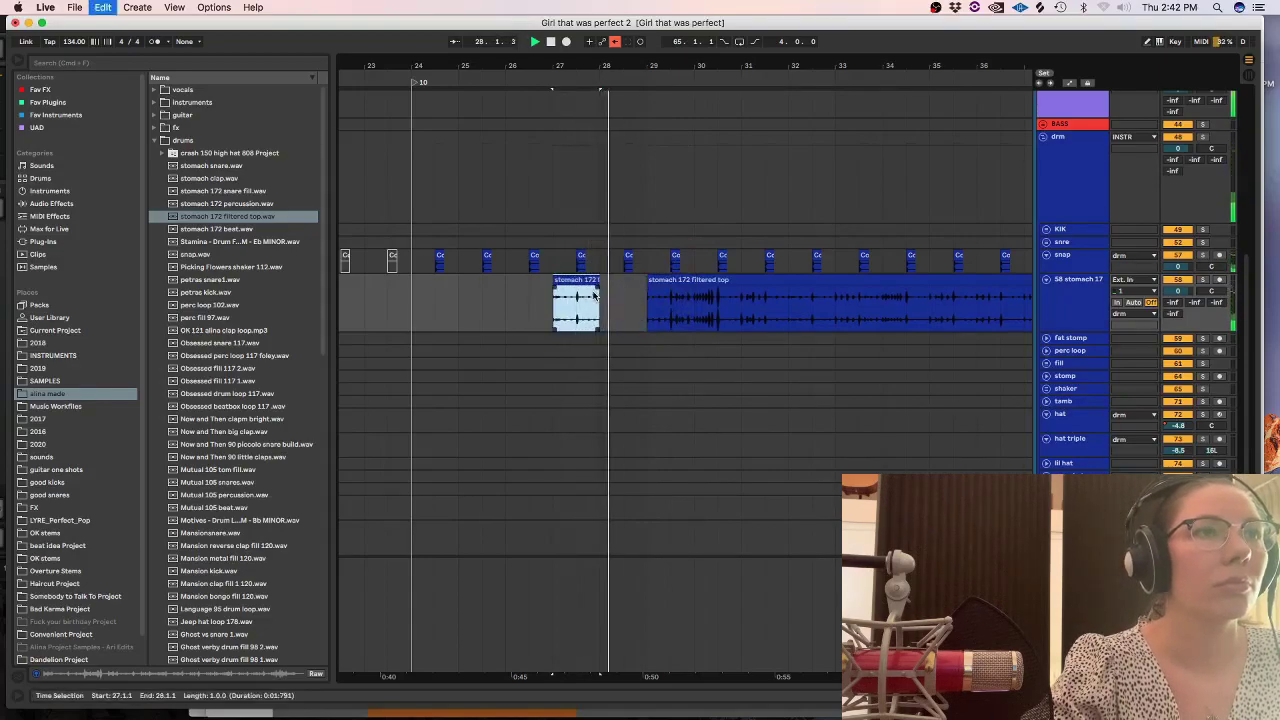
click(517, 281)
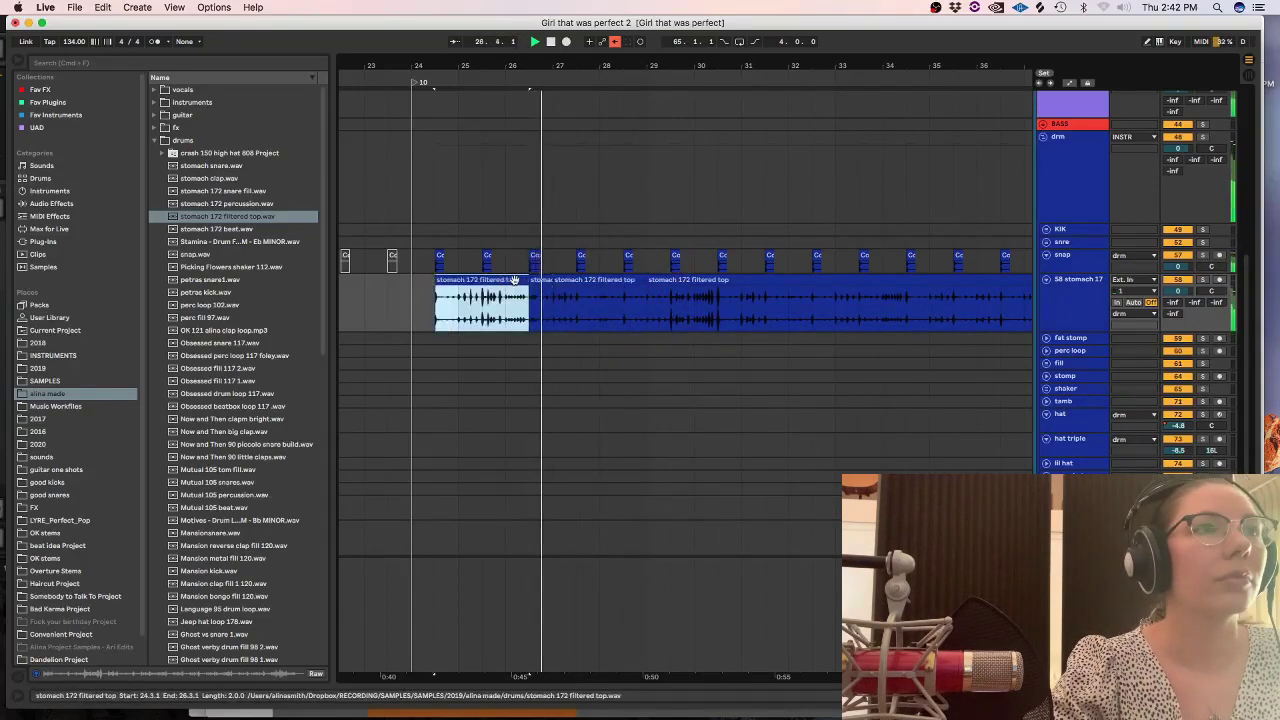
key(Delete)
drag(542, 285, 600, 291)
click(623, 291)
key(super+e)
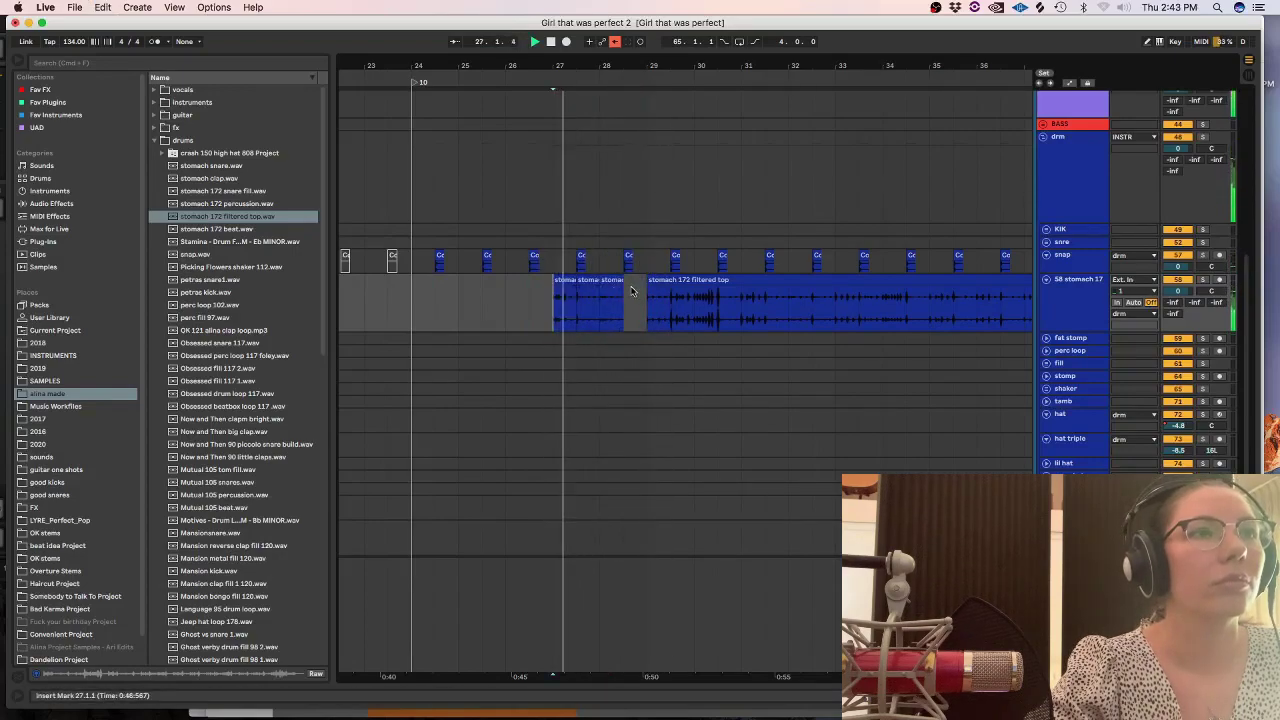
Delete the leftover stomach loop audio after bar 28 and play the arrangement from bar 24.
click(666, 280)
key(Delete)
key(space)
click(415, 298)
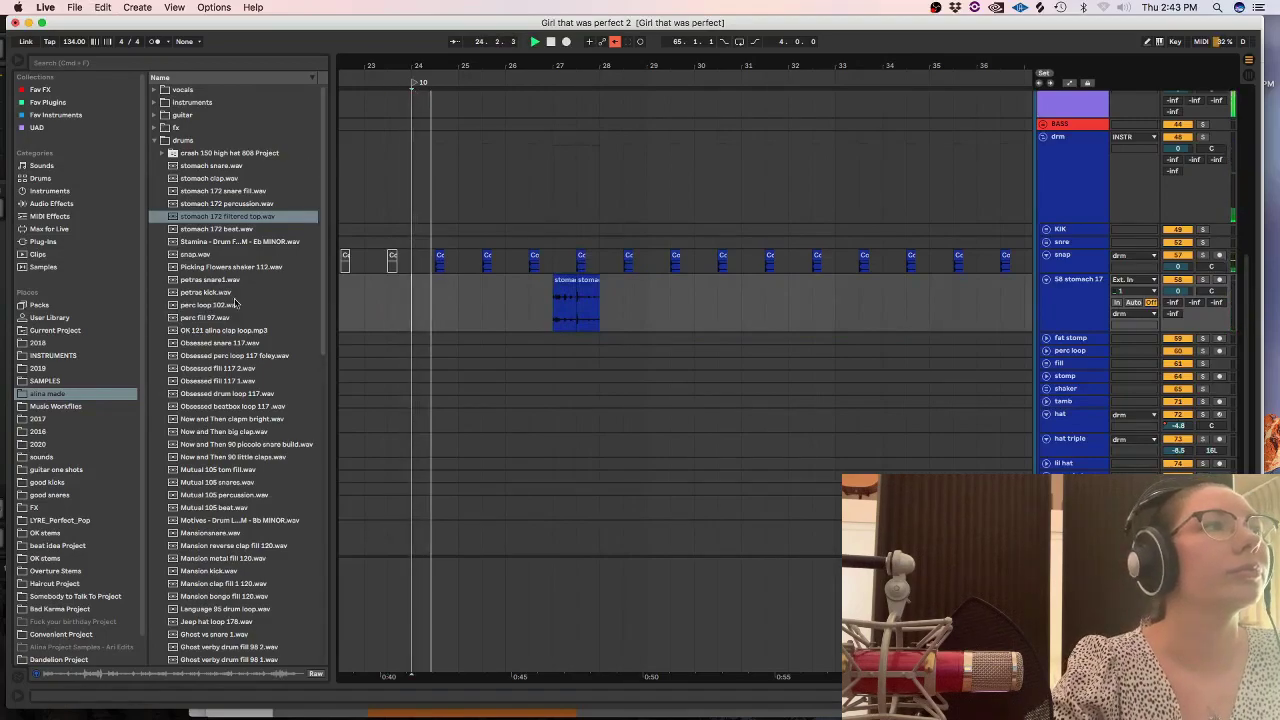
Audition perc loop 102.wav, Mutual 105 percussion.wav and Mansion metal fill 120.wav from the drums folder as possible additions.
click(224, 304)
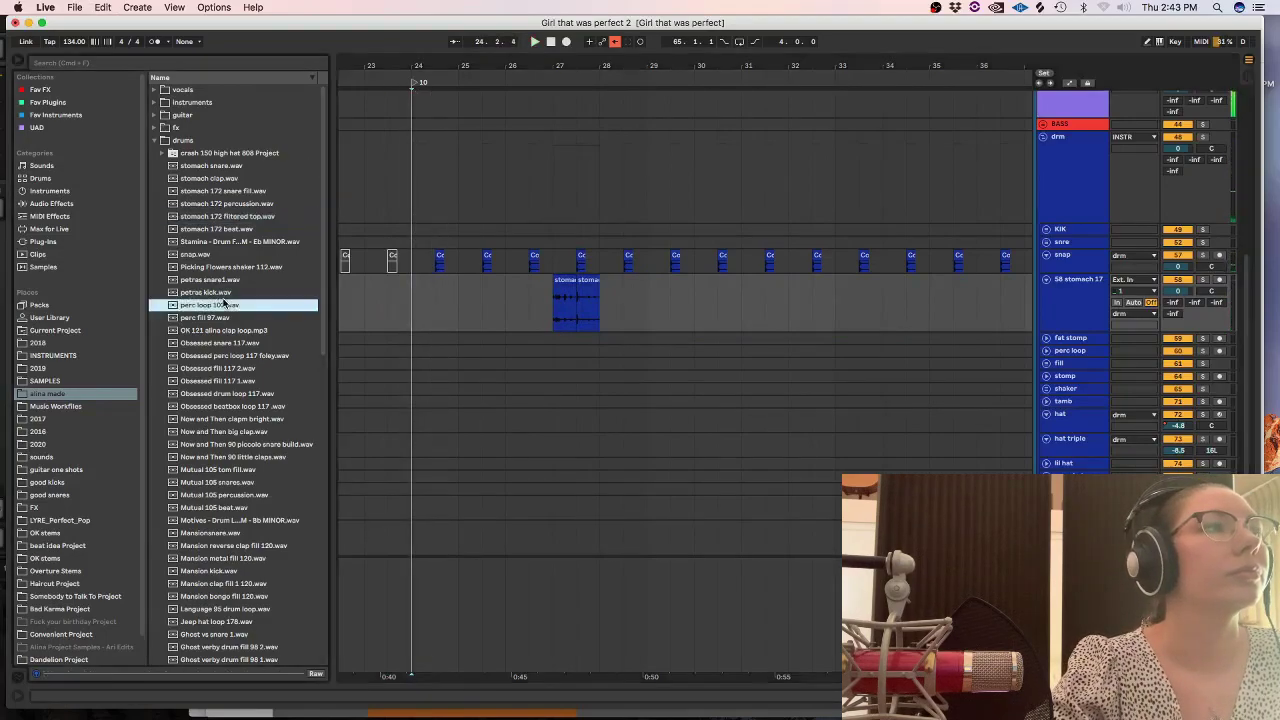
click(535, 304)
click(178, 483)
click(202, 498)
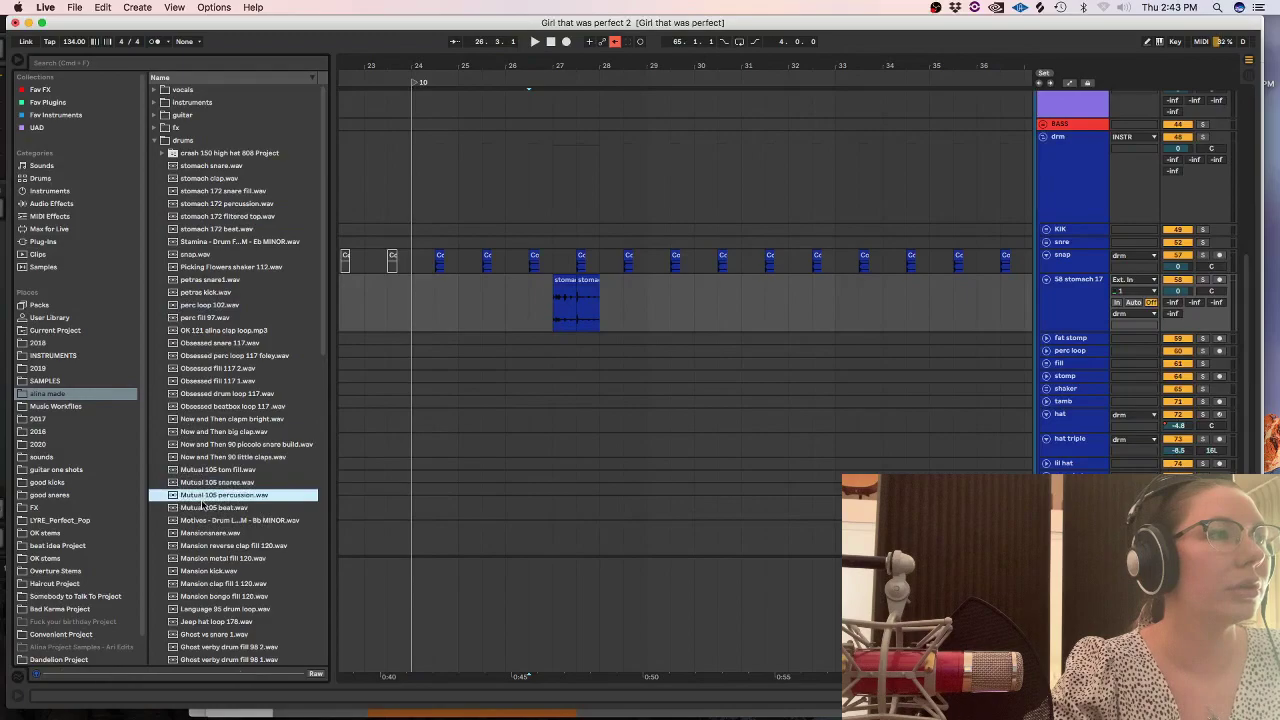
click(228, 558)
drag(320, 314, 327, 375)
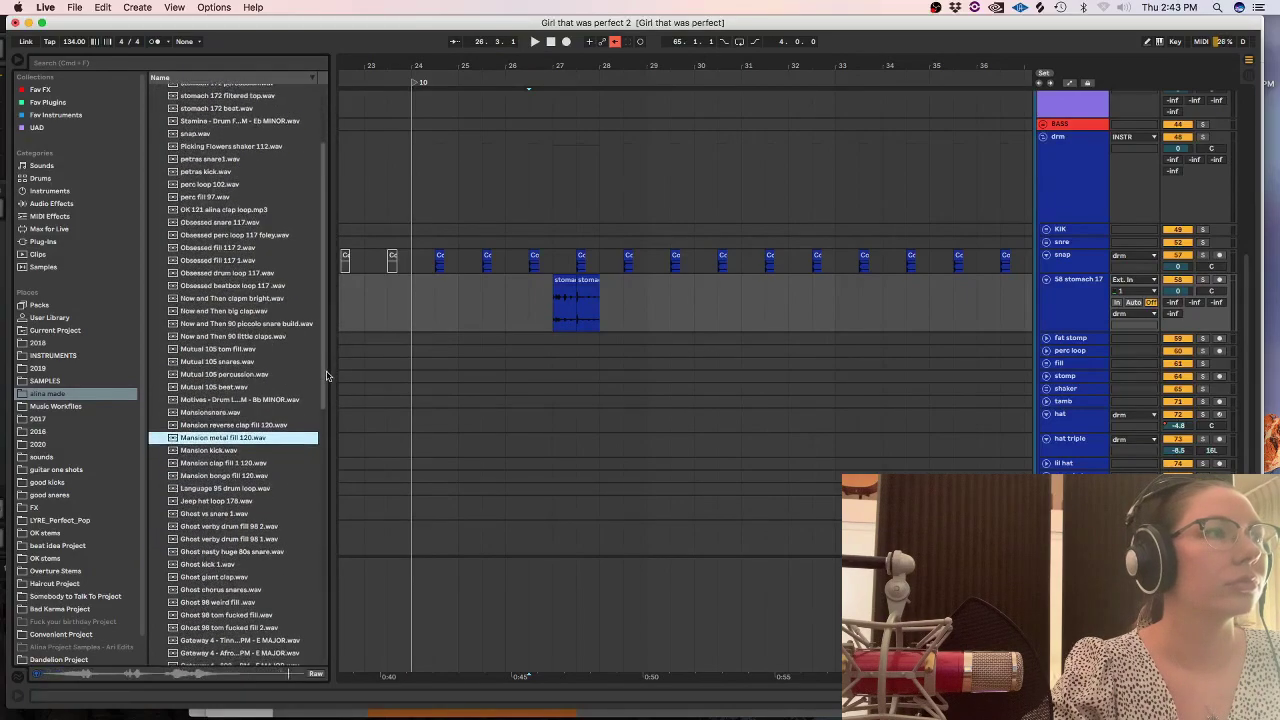
click(522, 296)
key(space)
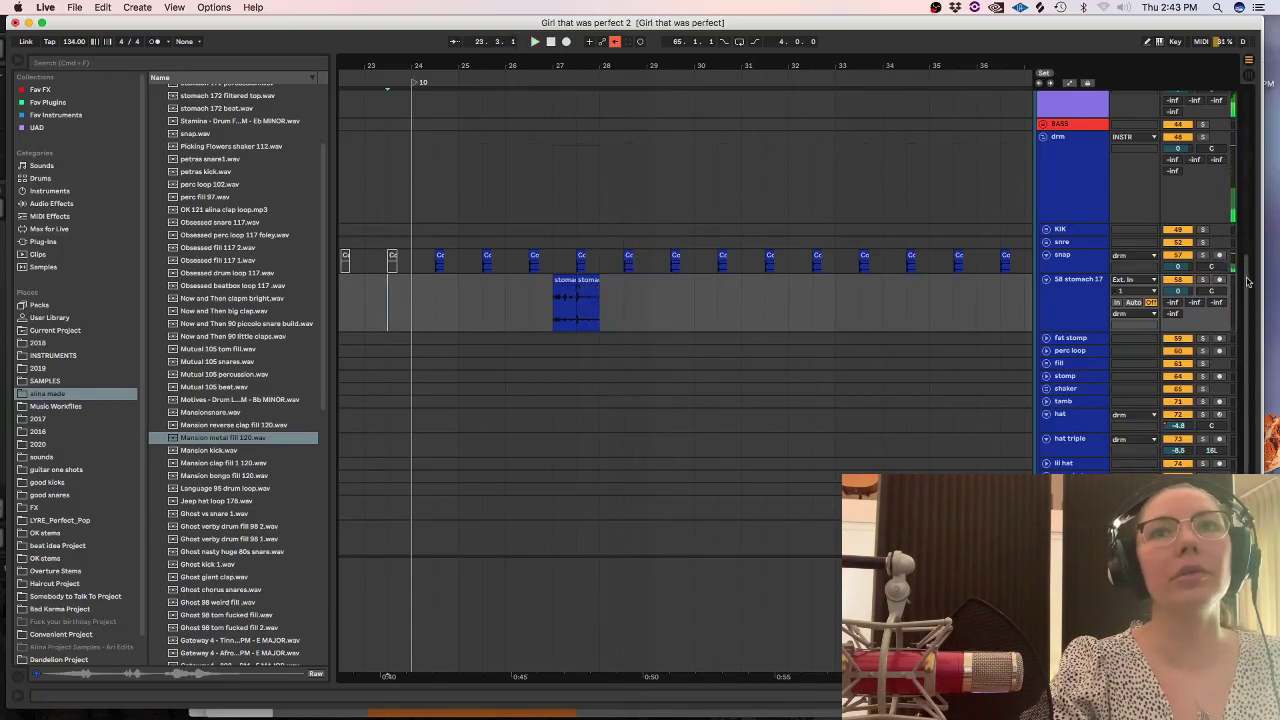
Toggle the activators of all the vocal tracks from VOX LEAD through verb together.
drag(1246, 279, 1240, 33)
click(1099, 98)
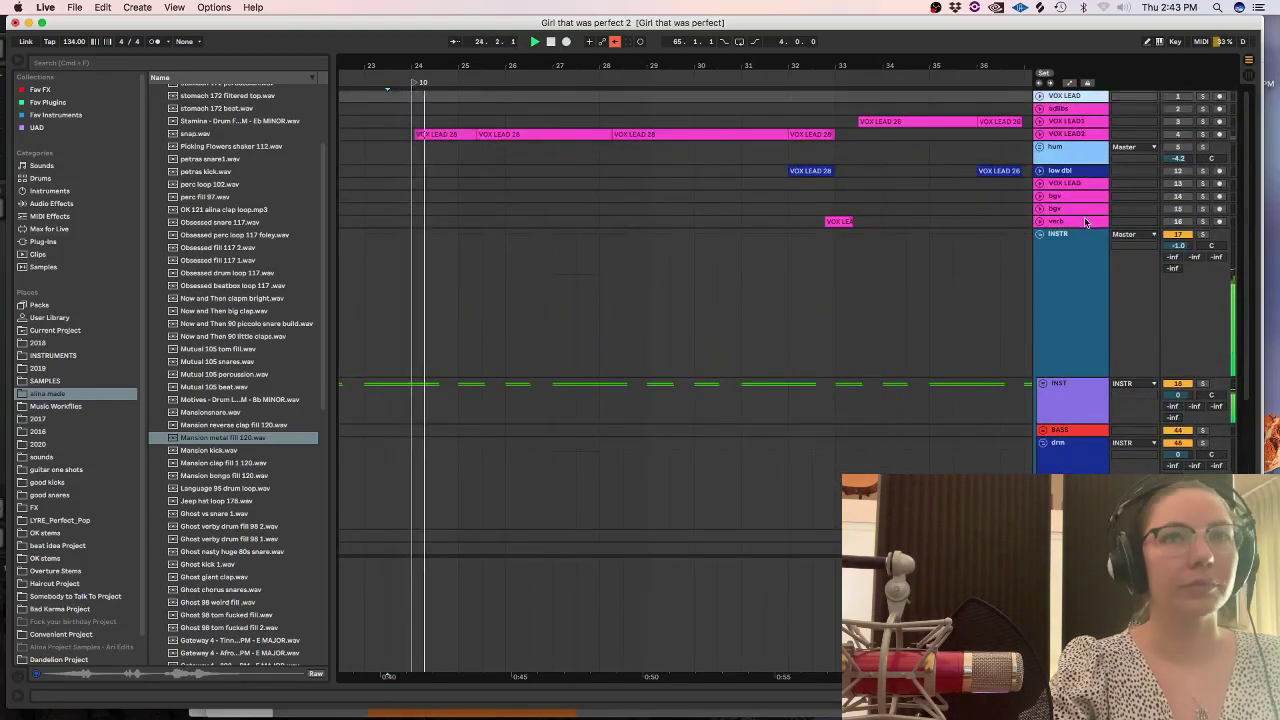
shift+click(1084, 221)
click(1177, 223)
Reduce the stomach track's height and duplicate its bars 24–28 section so the fill repeats at bar 31.
drag(1246, 153, 1246, 290)
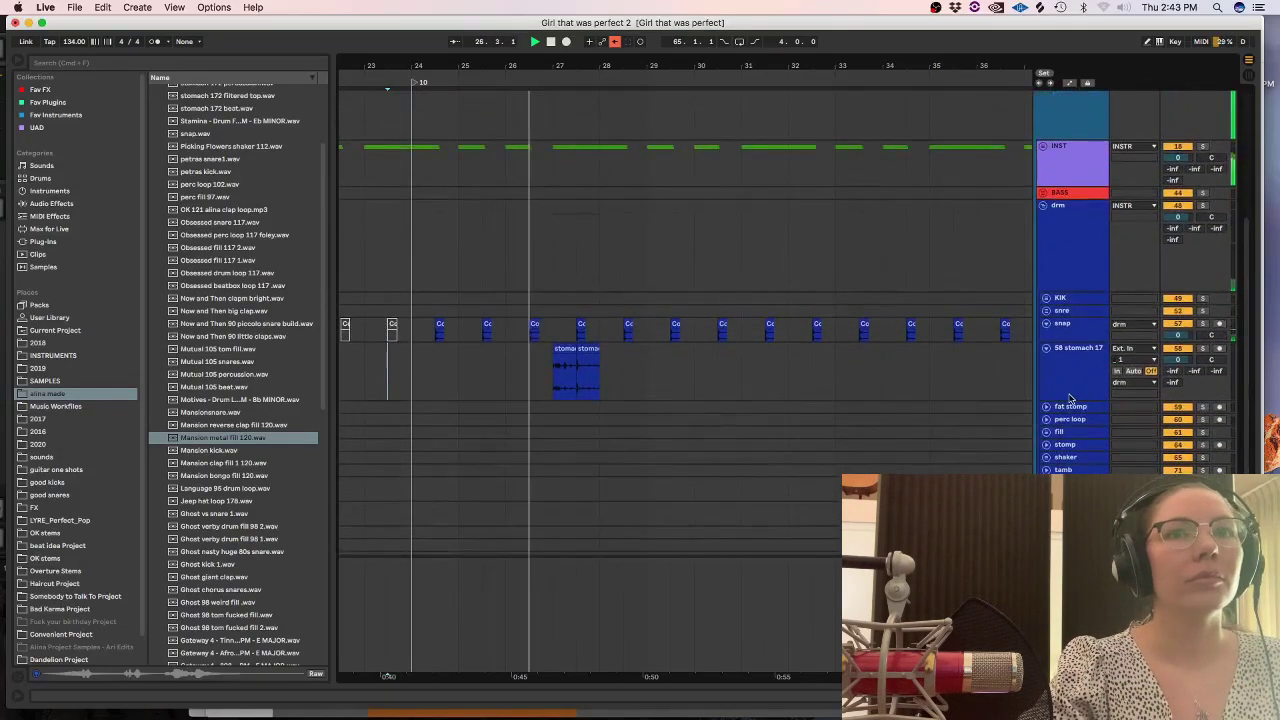
click(1062, 375)
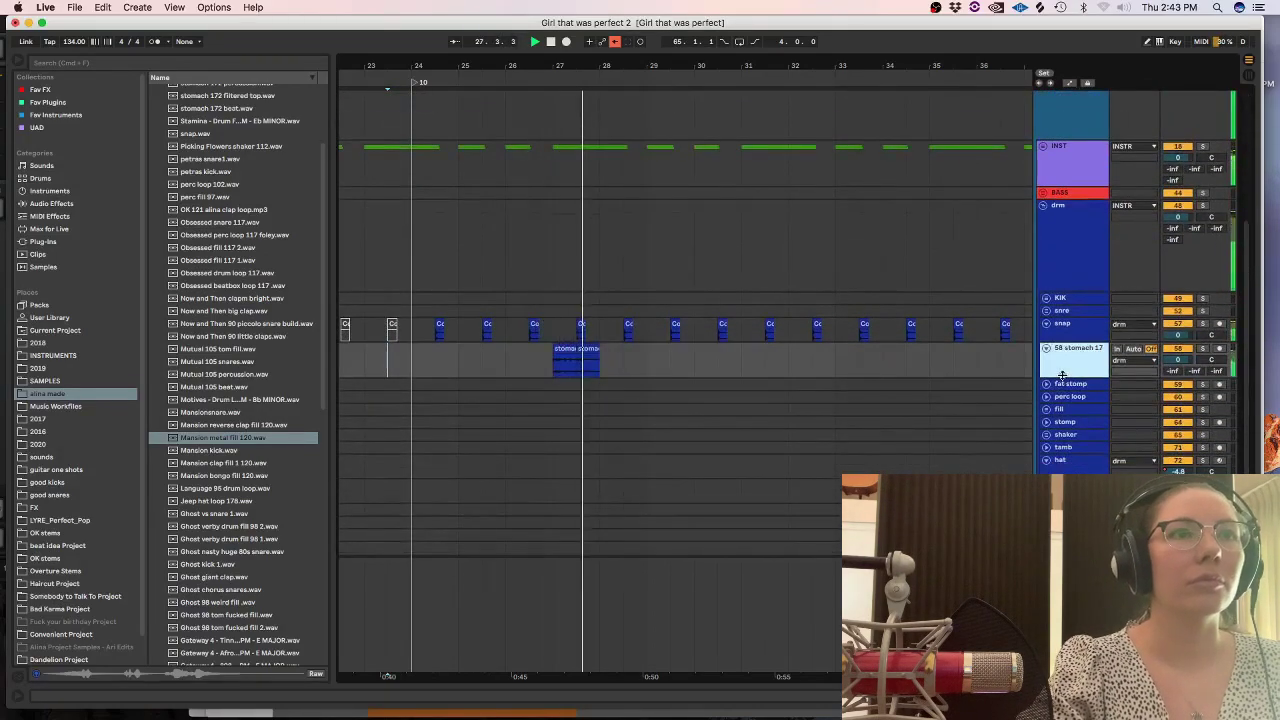
click(577, 357)
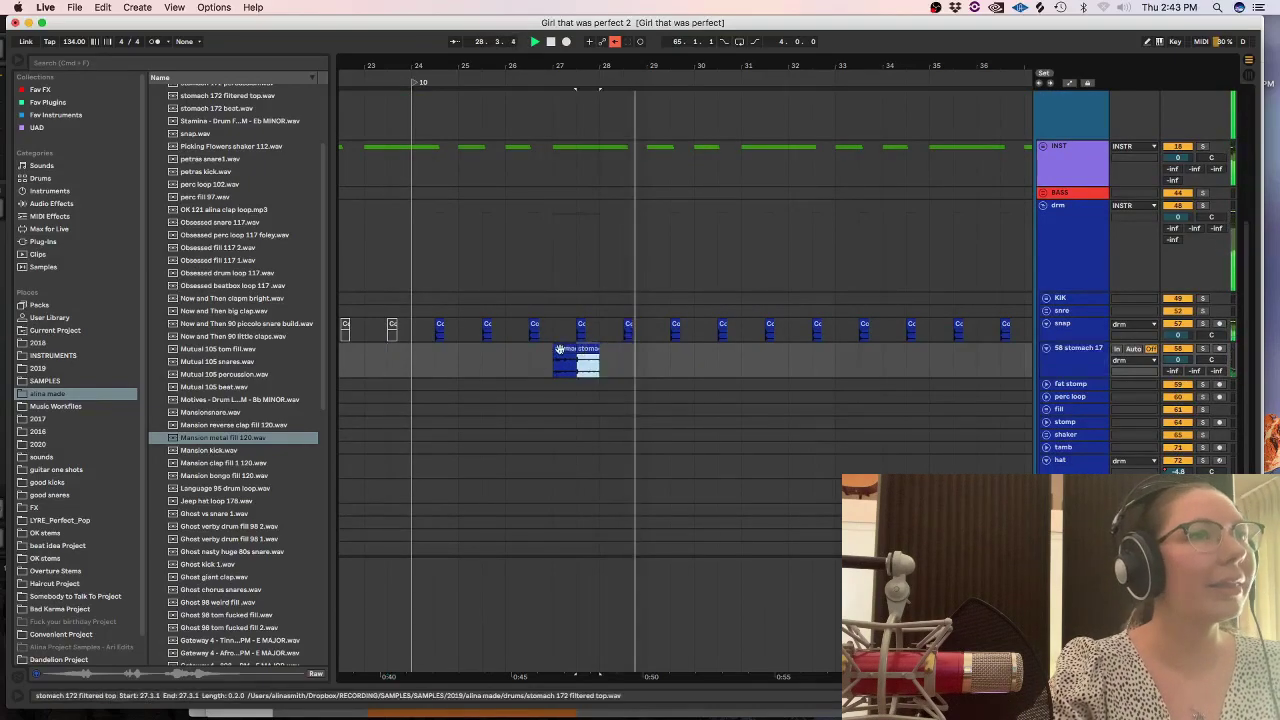
shift+click(417, 355)
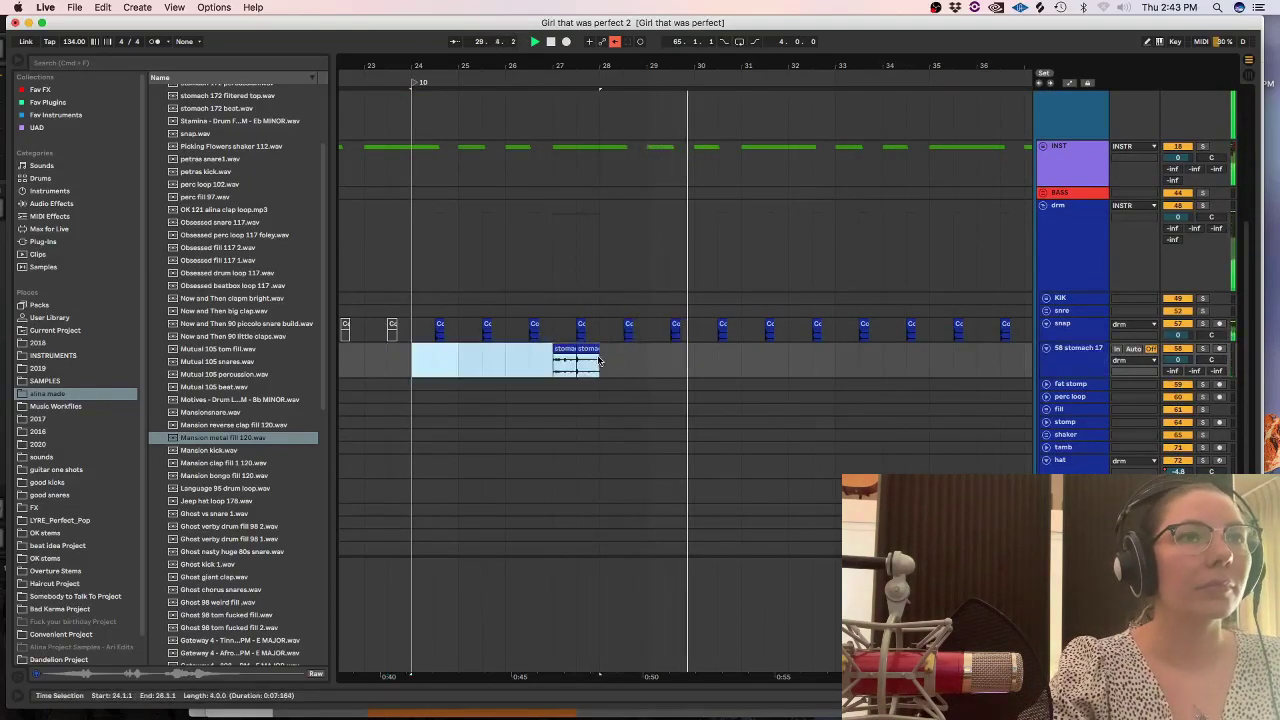
key(super+d)
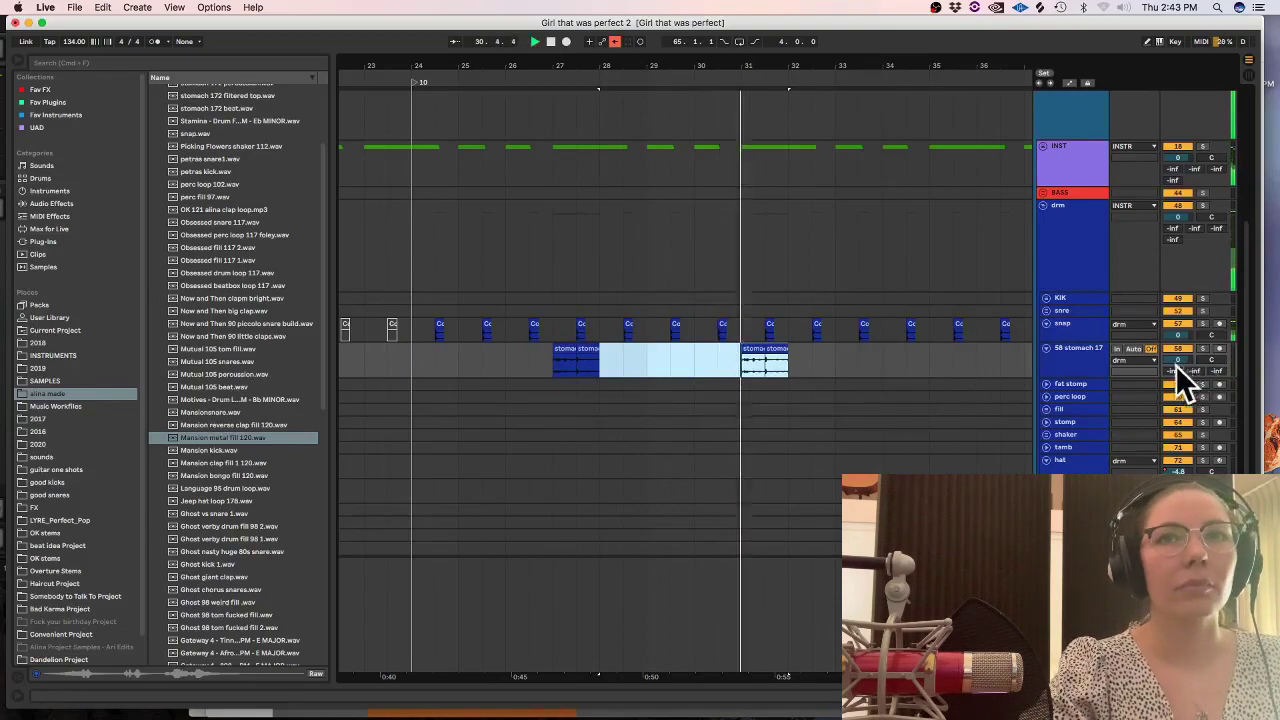
Insert a new audio track below the stomach track and search the samples for "triang".
click(1073, 368)
key(super+t)
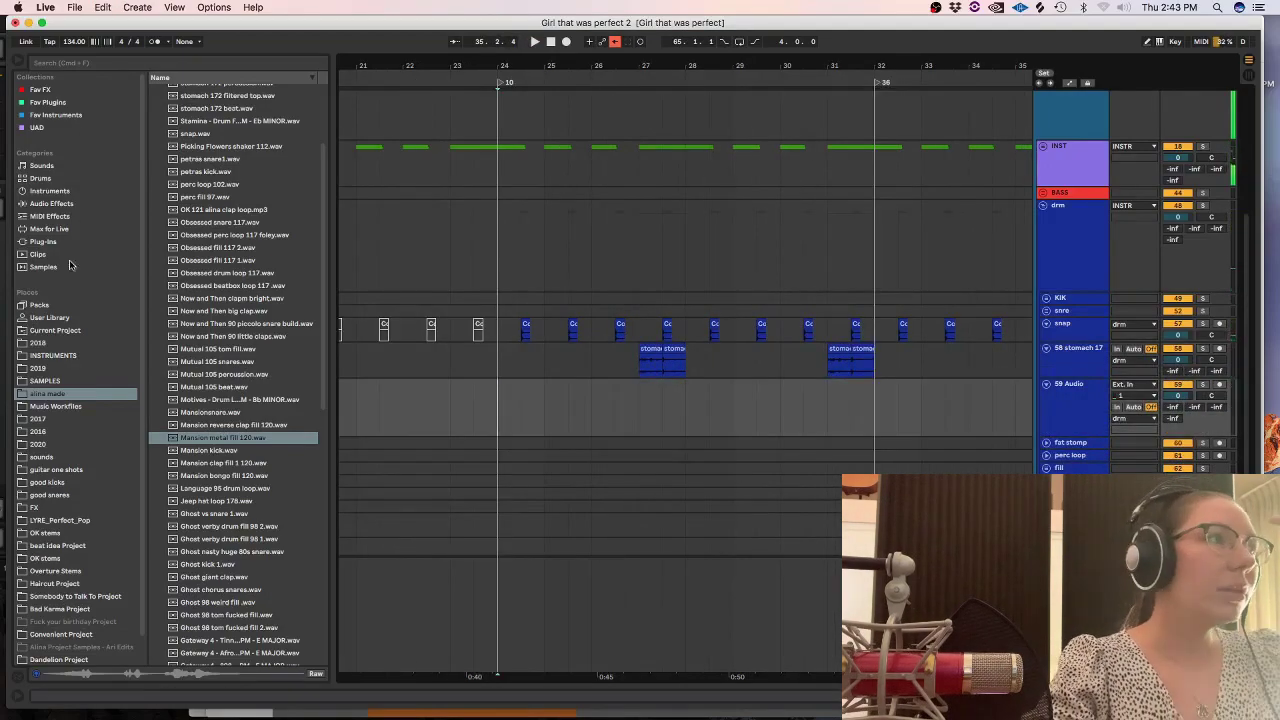
click(43, 267)
click(71, 61)
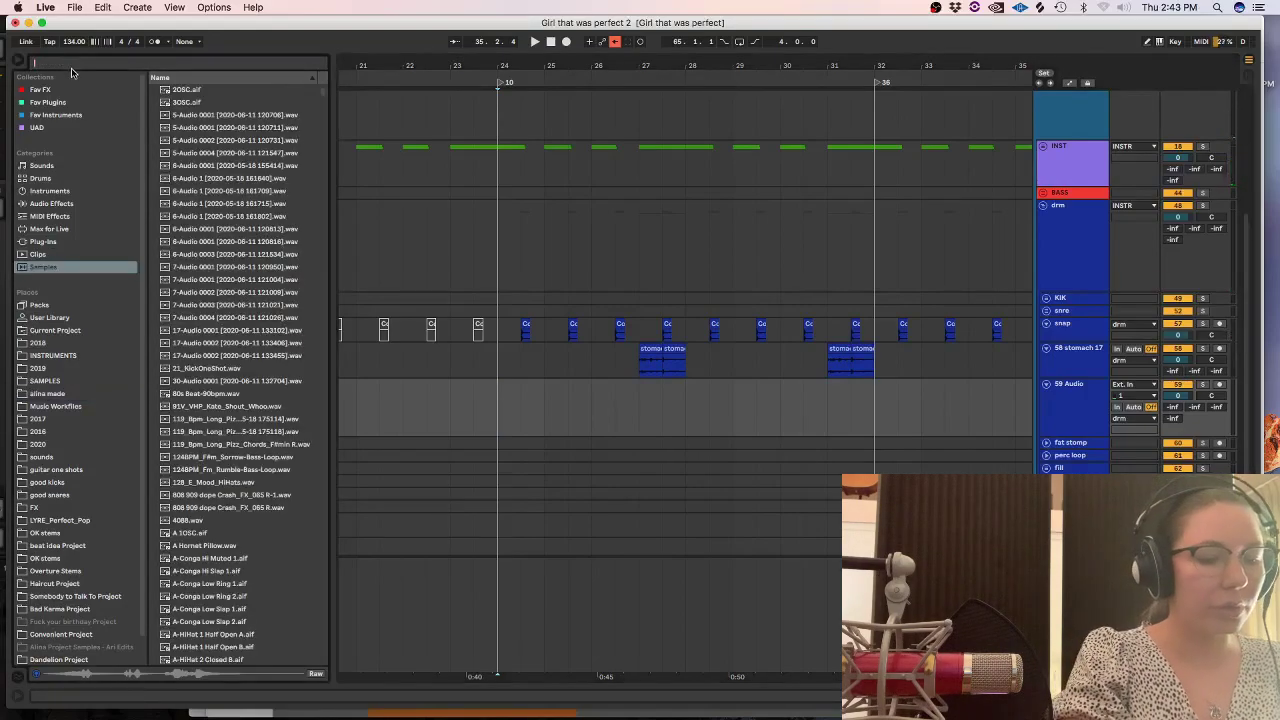
text(triangl)
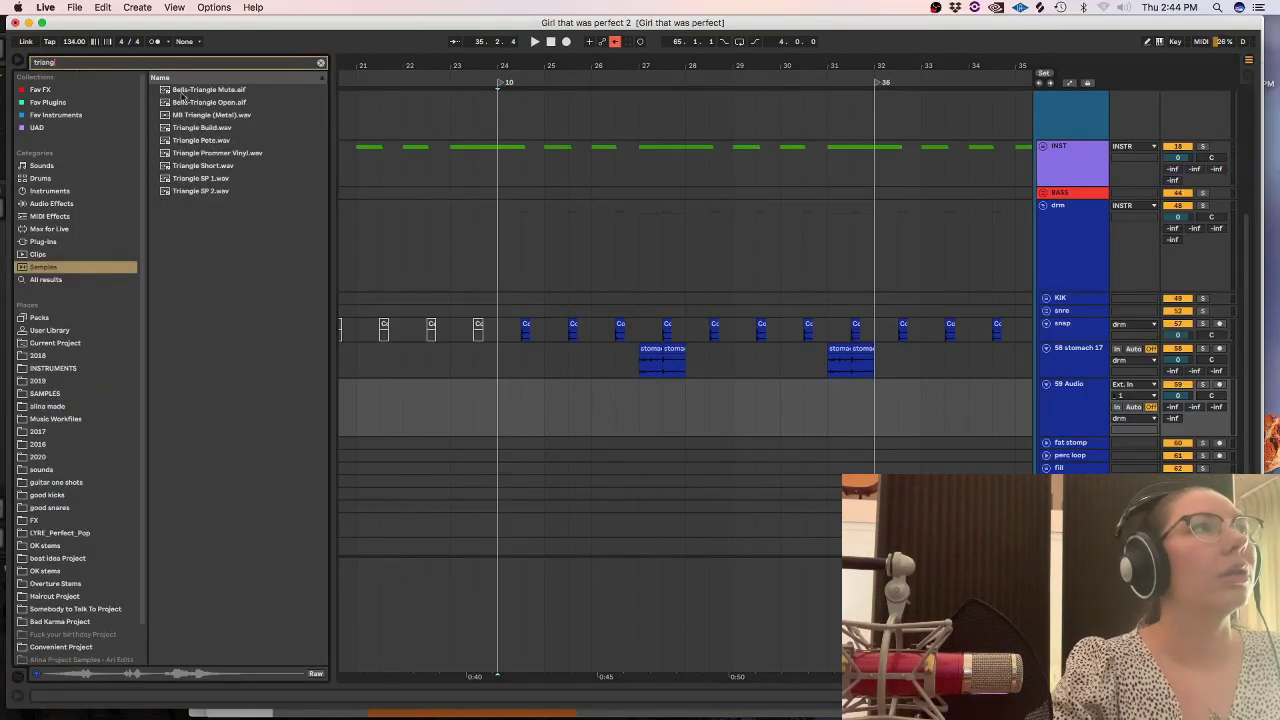
Audition the triangle samples and place Triangle Pete.wav on the new track at bar 23.
click(192, 141)
click(199, 155)
click(201, 143)
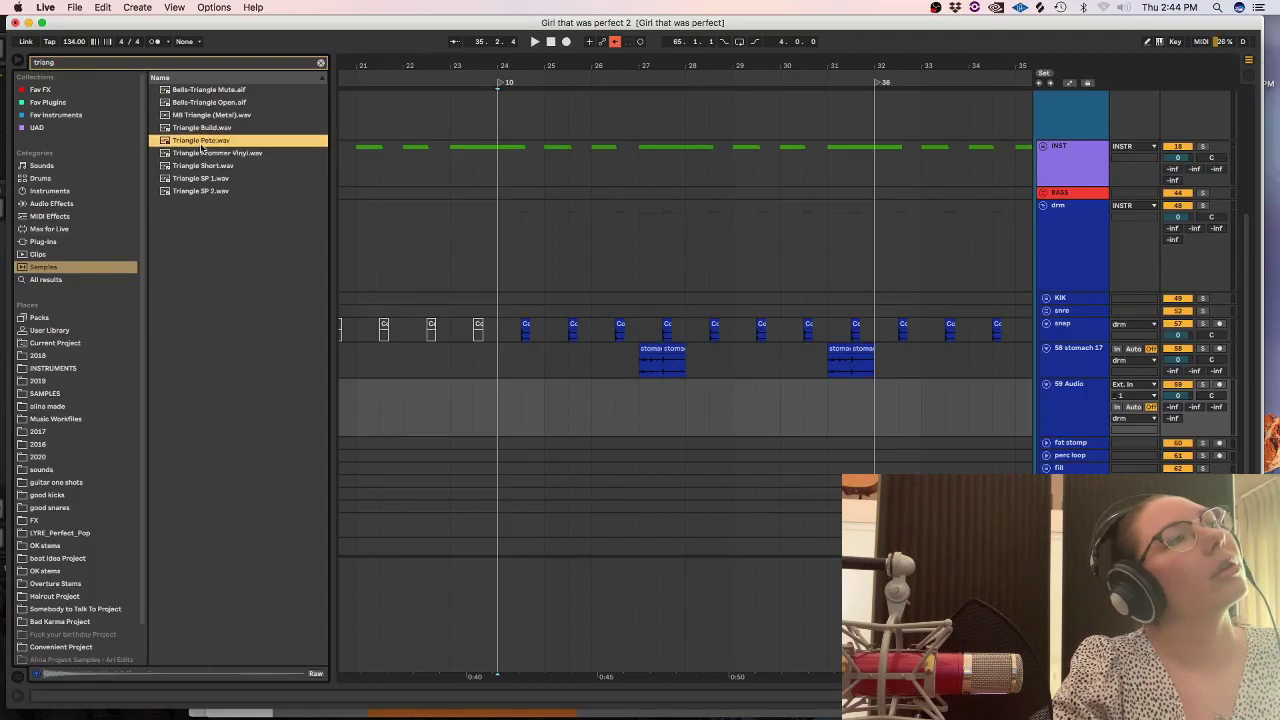
drag(199, 141, 458, 412)
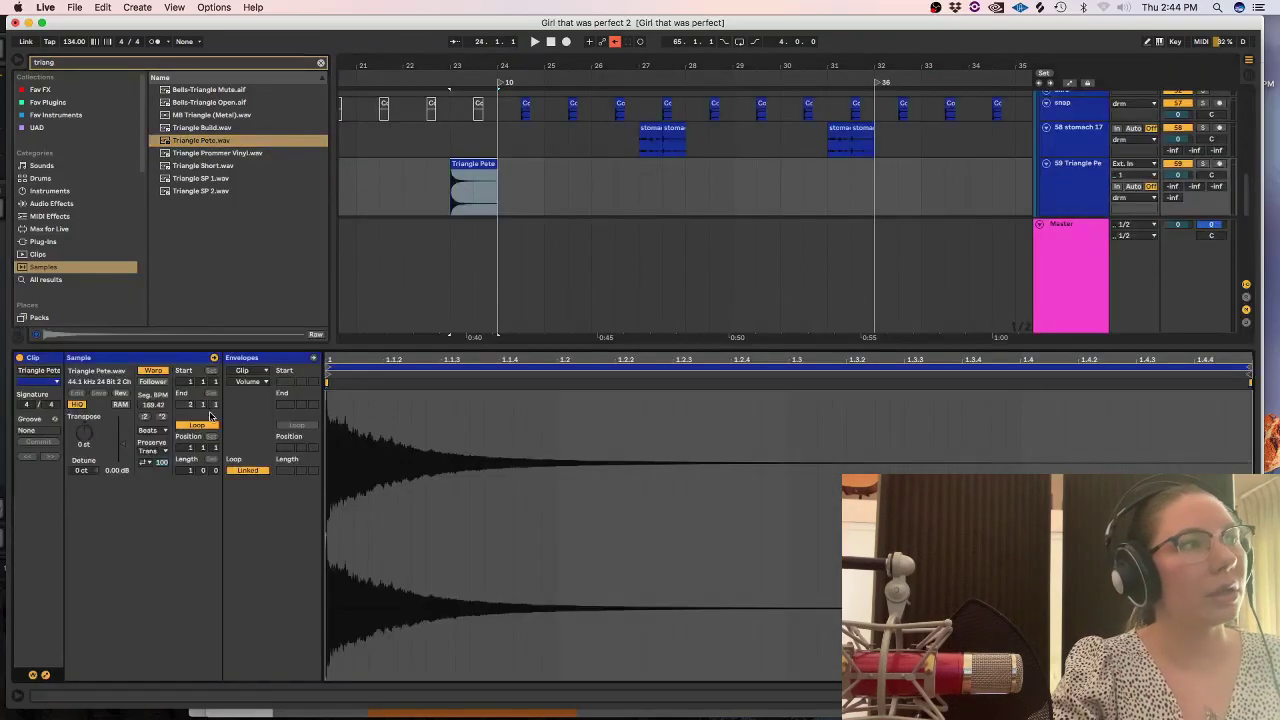
Set the triangle clip's warp mode to Complex and transpose it to 2 st while listening to it.
click(152, 430)
click(165, 481)
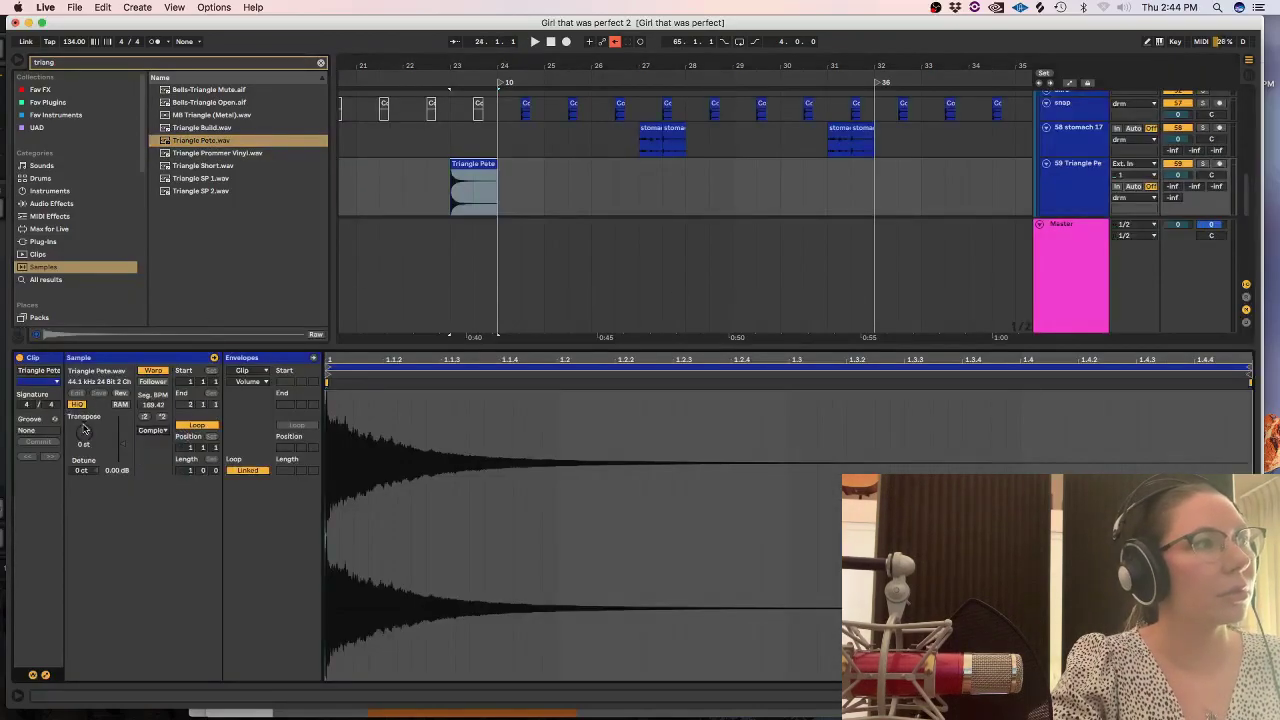
key(shift+Tab)
key(space)
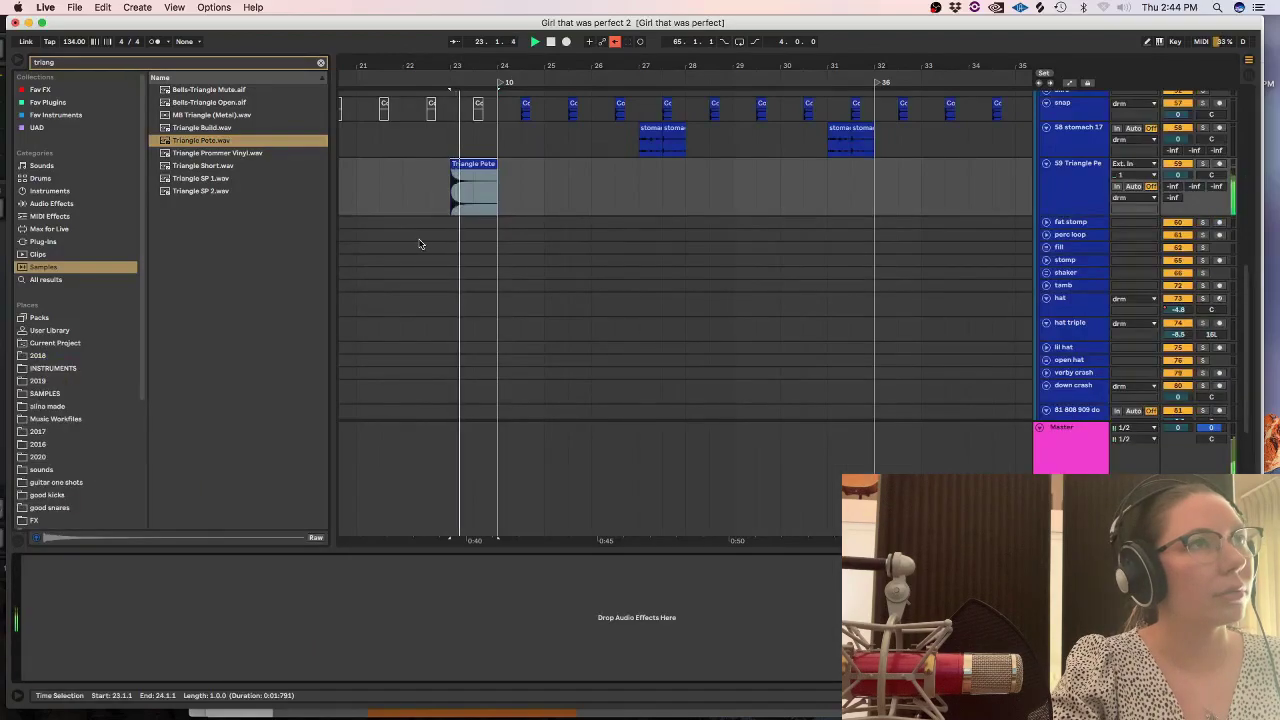
key(shift+Tab)
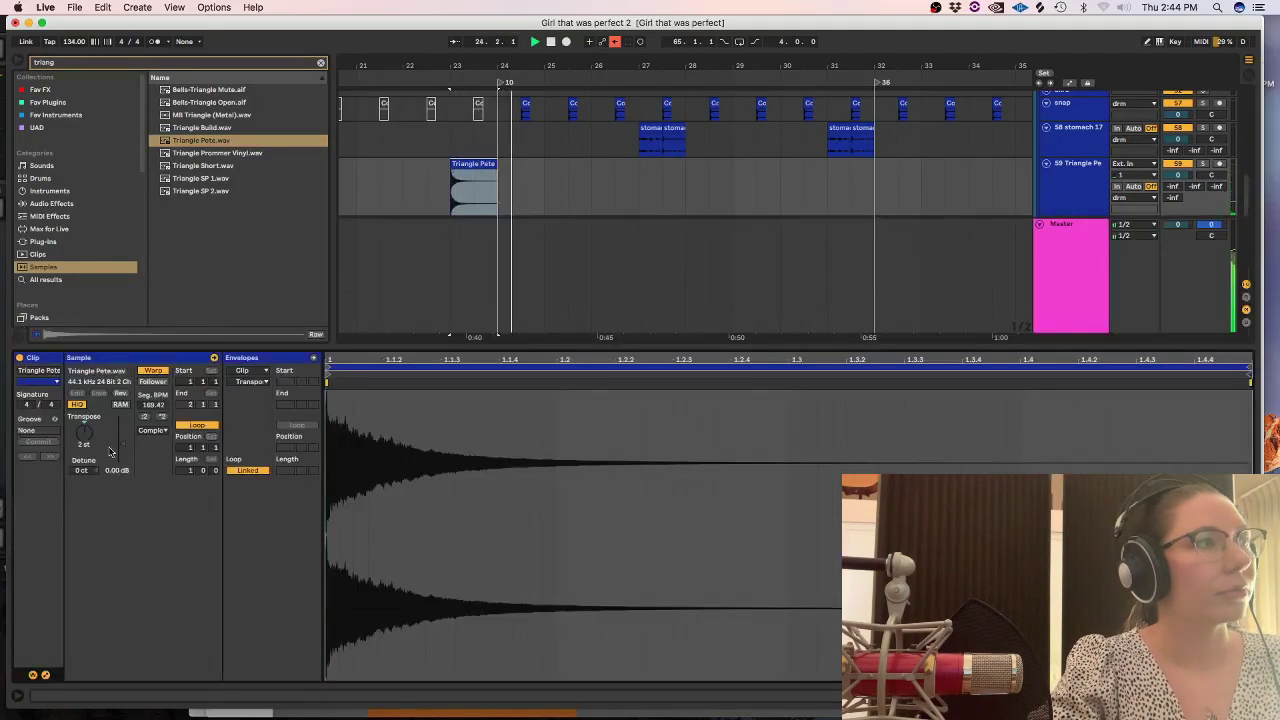
key(shift+Tab)
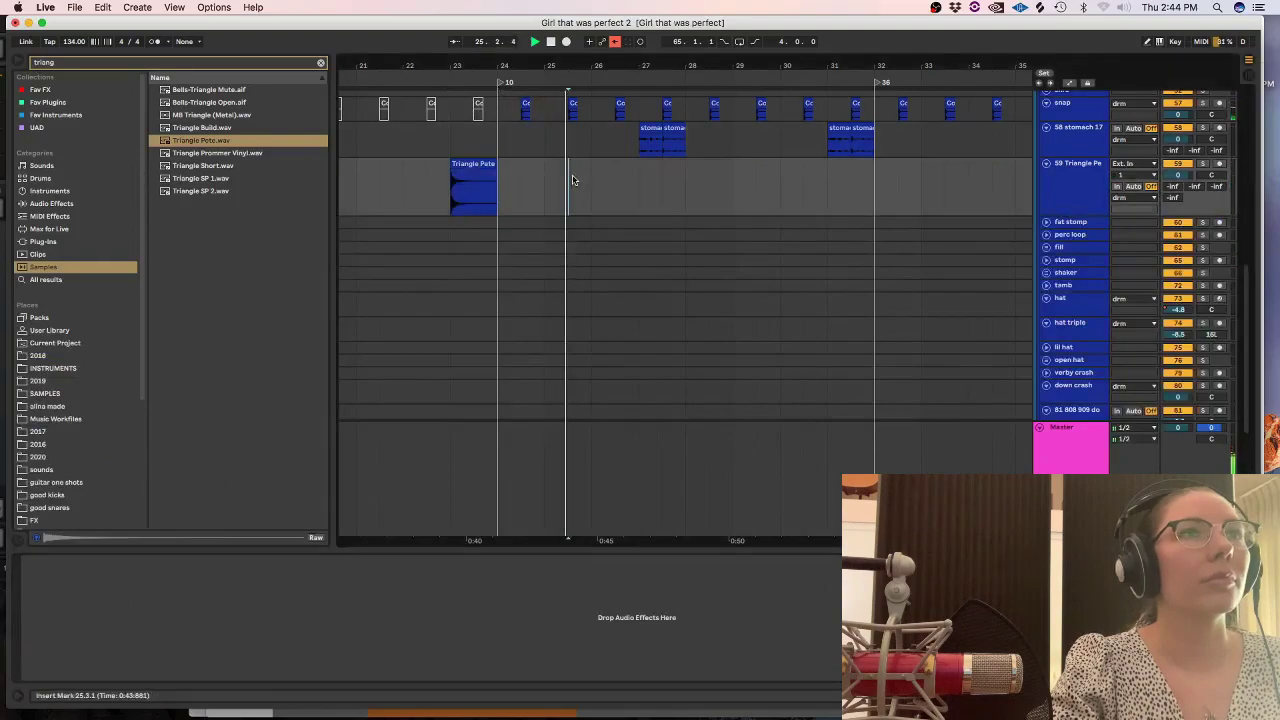
Move the triangle clip to bar 27.3 after changing the grid, and lower its track volume to -4.8 dB.
right_click(571, 177)
click(596, 291)
drag(473, 165, 677, 178)
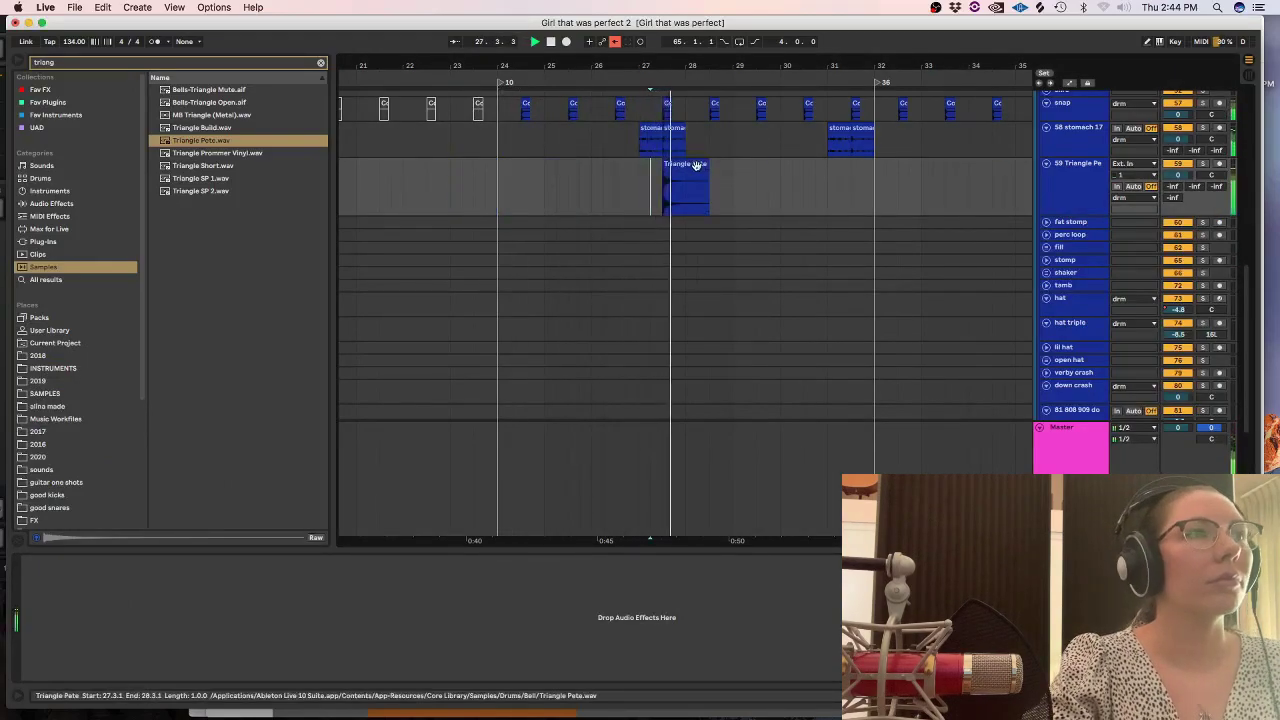
drag(1180, 178, 1180, 186)
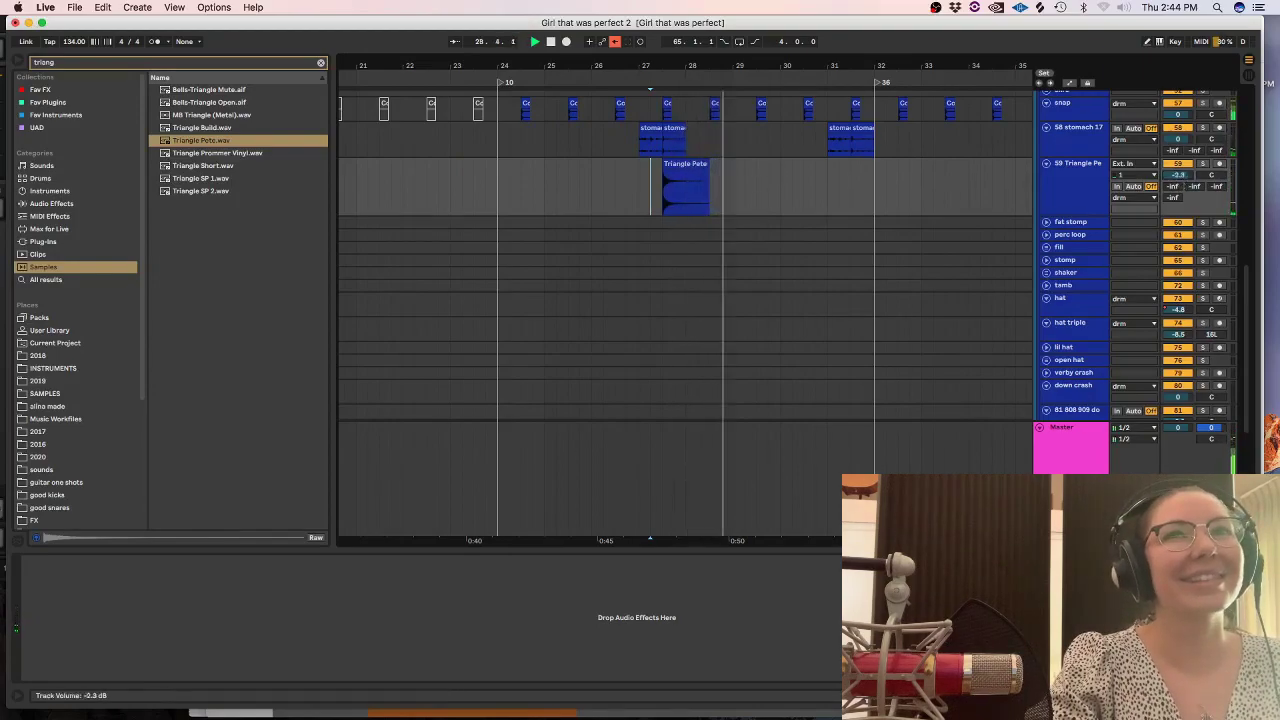
Duplicate the triangle track's bars 24–28 into the next four bars, and delete the original clip at bar 27.3.
scroll(957, 251, up, 3)
drag(689, 297, 497, 295)
key(super+d)
click(677, 271)
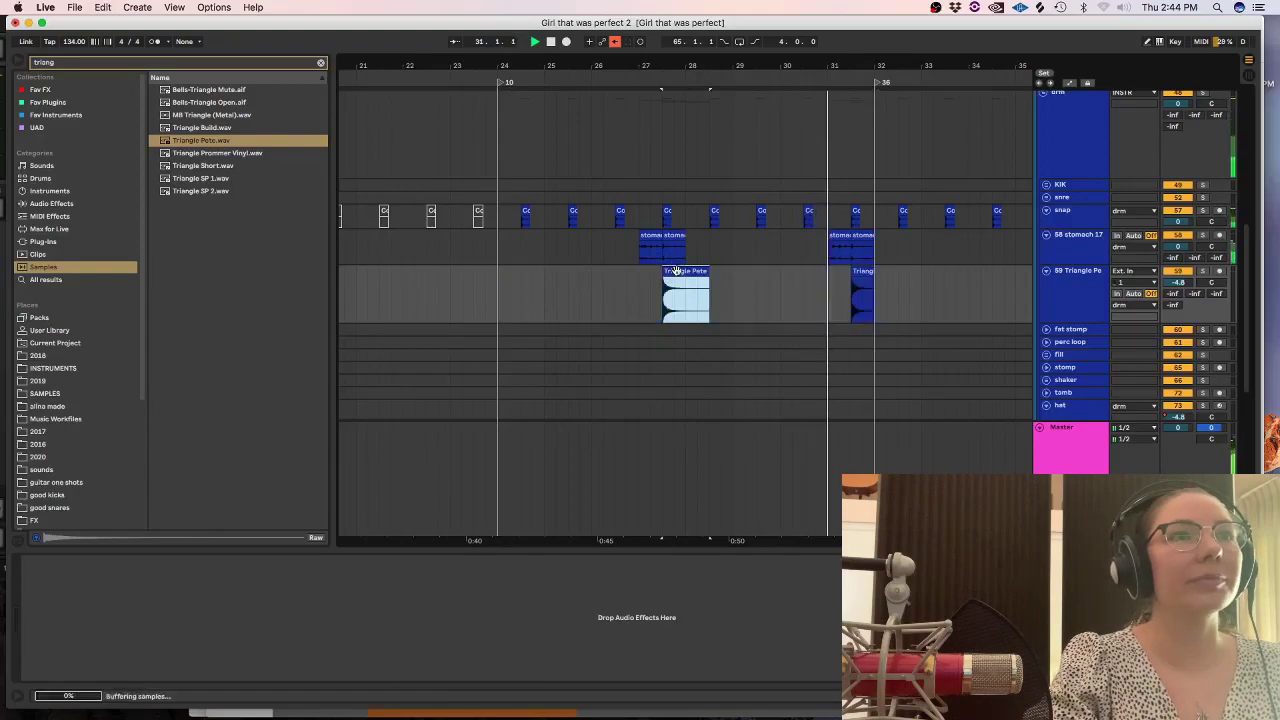
key(Delete)
Pan the triangle track to 10R and duplicate its bars 24–32 section into bars 32–40.
drag(1211, 282, 1211, 275)
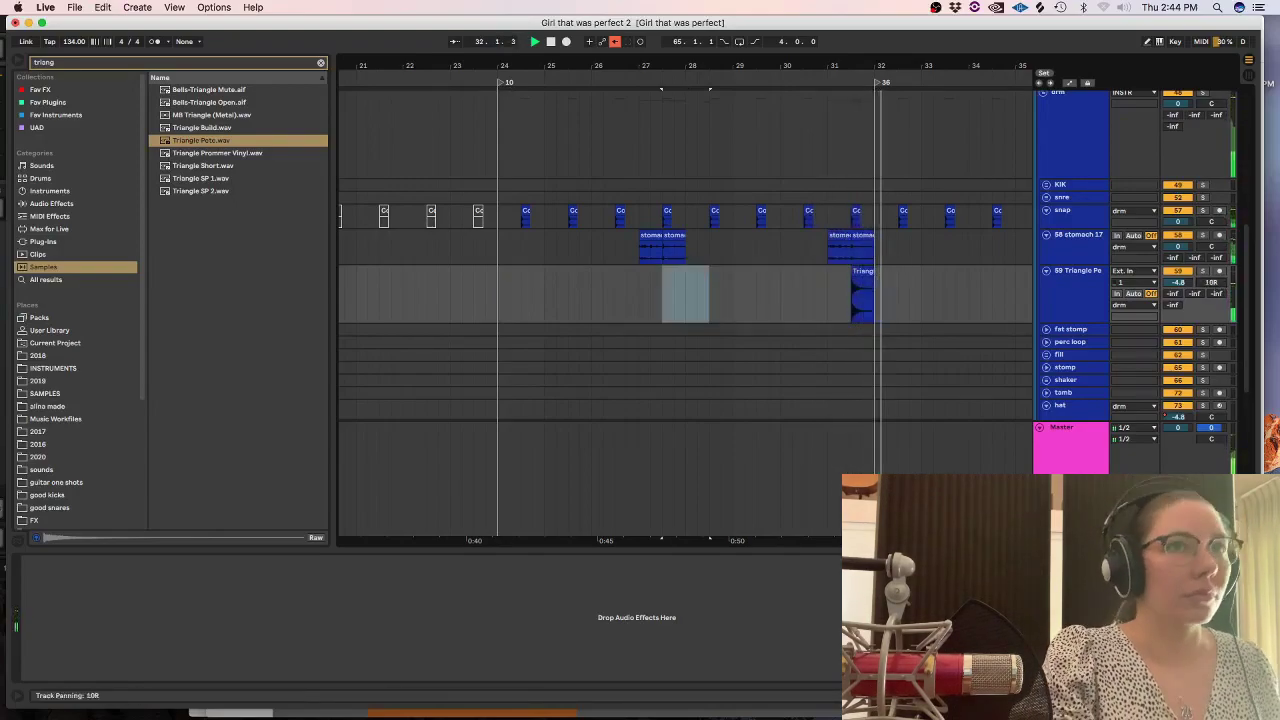
drag(876, 295, 493, 292)
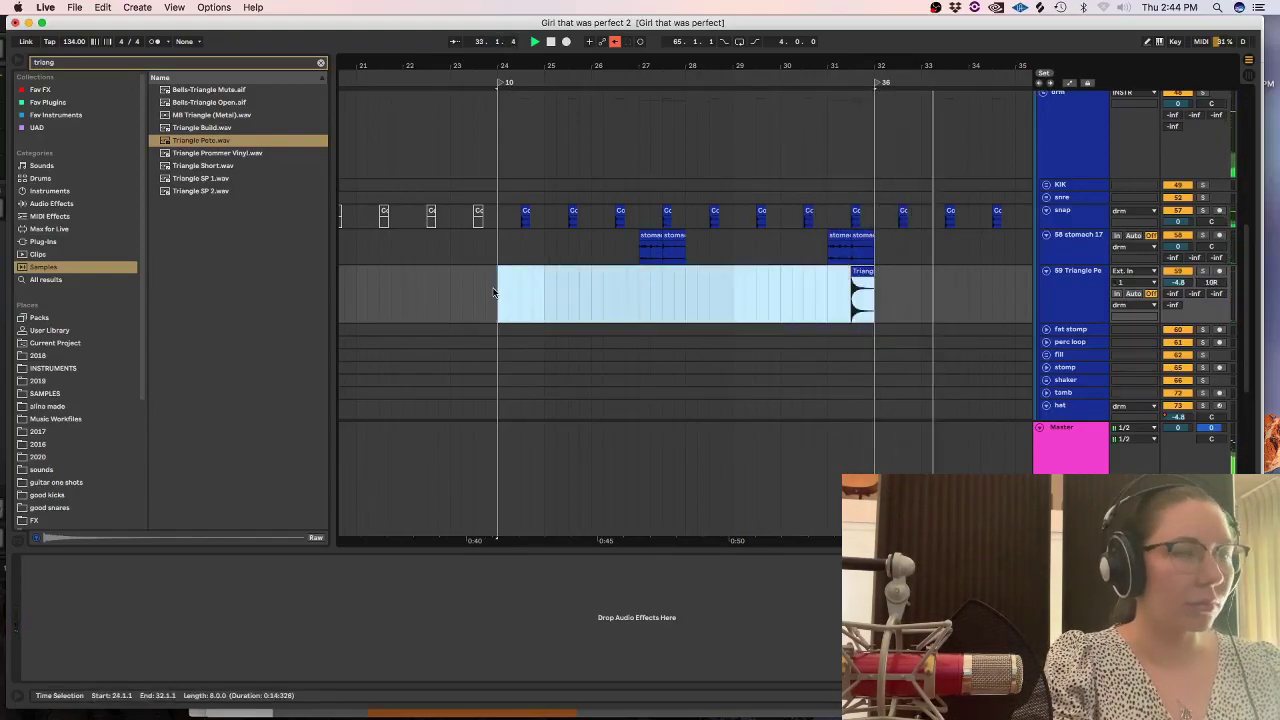
key(super+d)
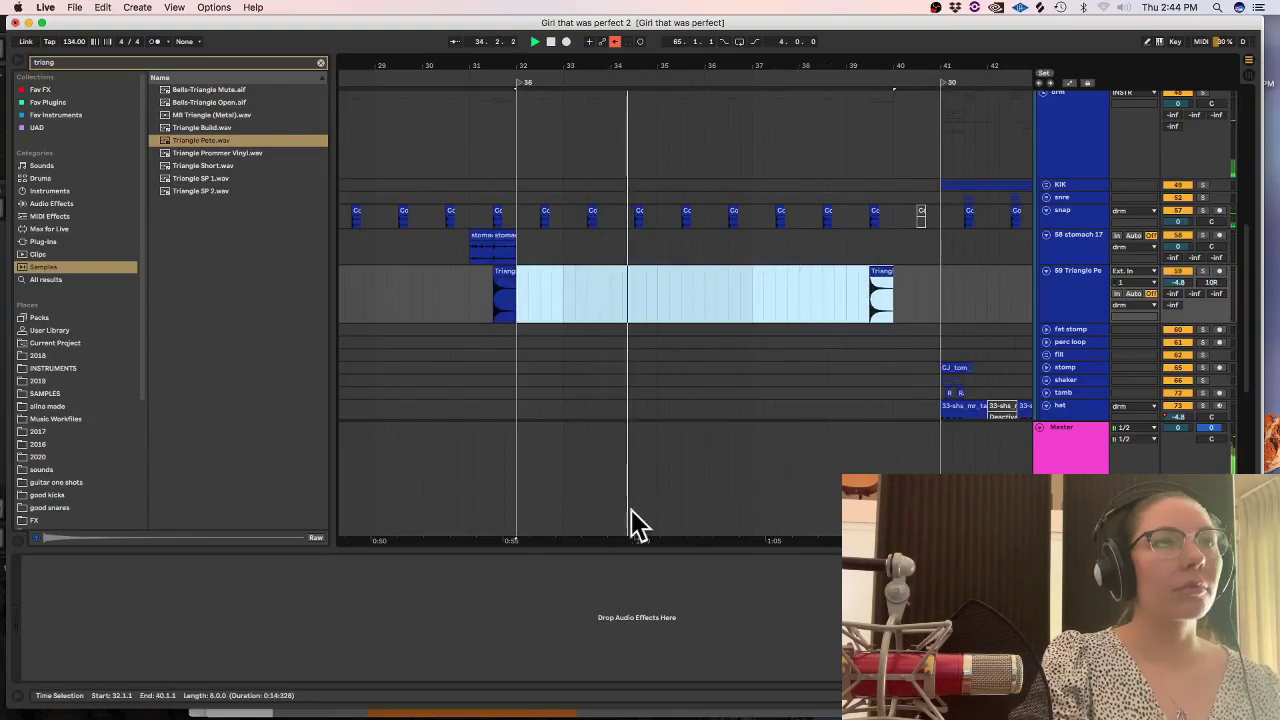
scroll(620, 517, left, 3)
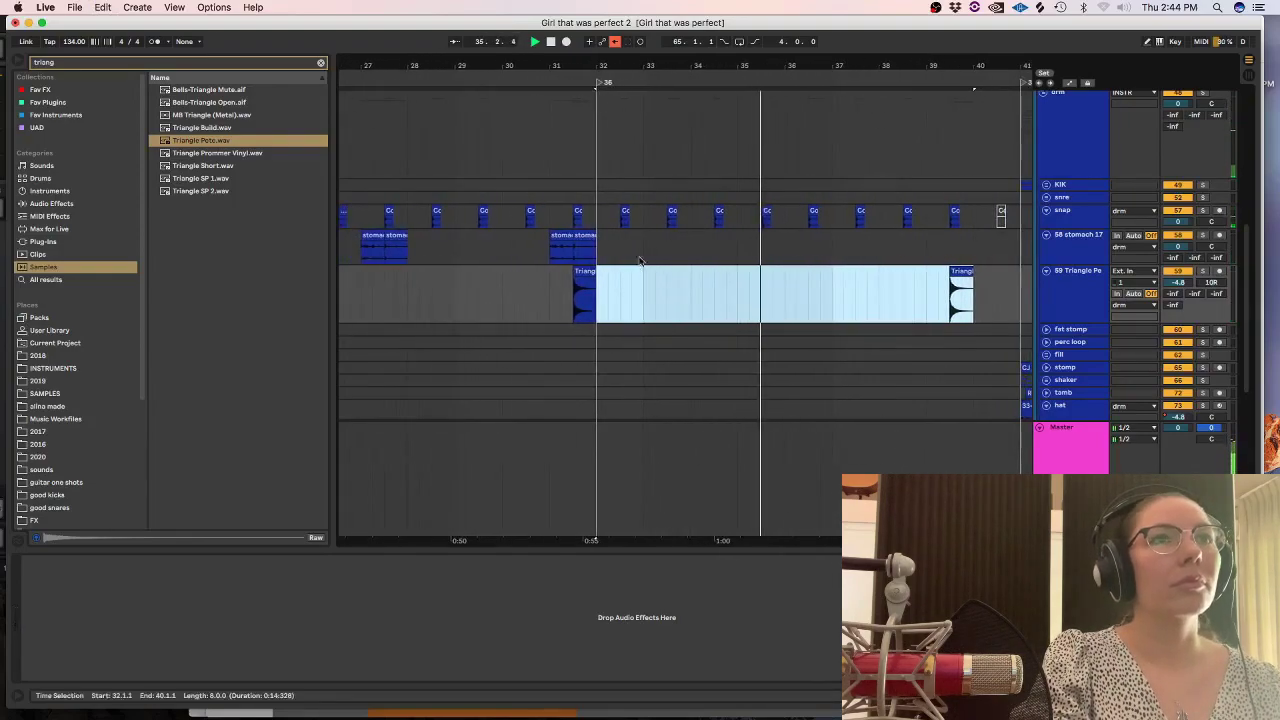
Duplicate the stomach track's bars 24–32 into the following eight bars and delete the surplus fills, keeping those at bars 27 and 35.
click(606, 250)
key(minus)
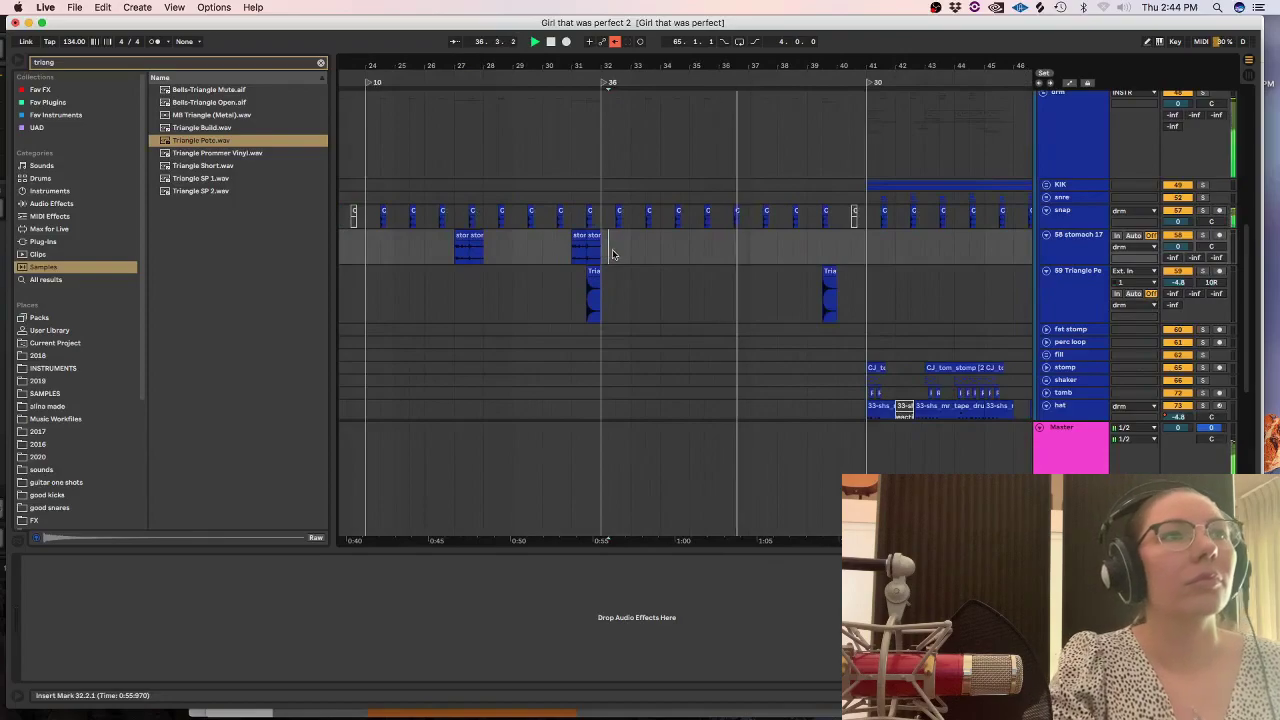
drag(602, 251, 355, 247)
key(super+d)
drag(615, 257, 557, 257)
key(Delete)
key(Delete)
drag(881, 260, 410, 238)
click(799, 263)
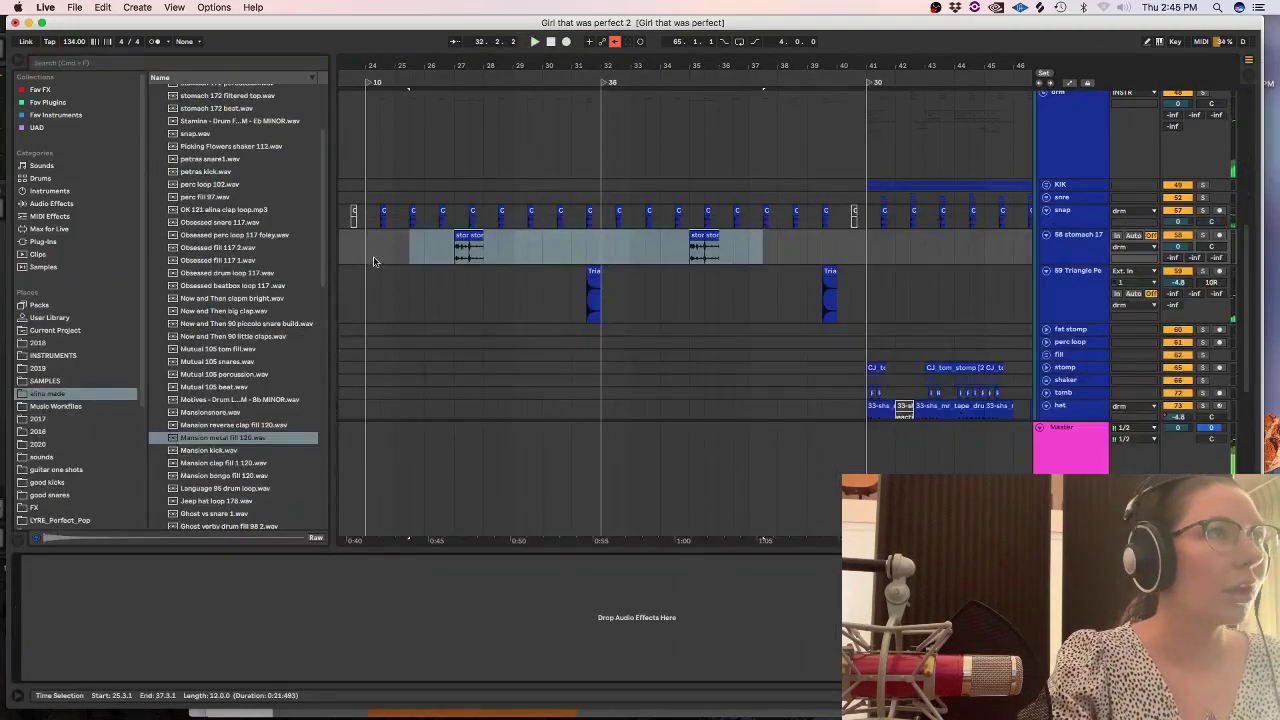
Insert a new audio track directly below the snap track.
click(363, 255)
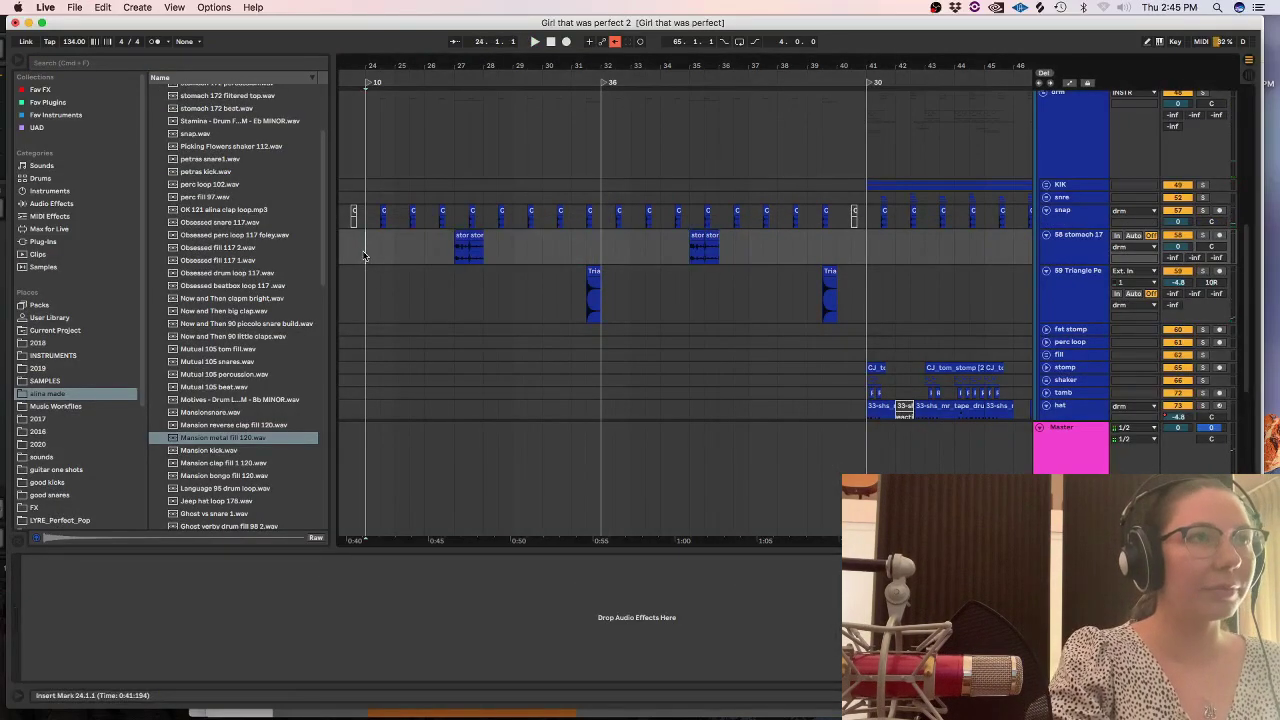
key(plus)
click(1063, 213)
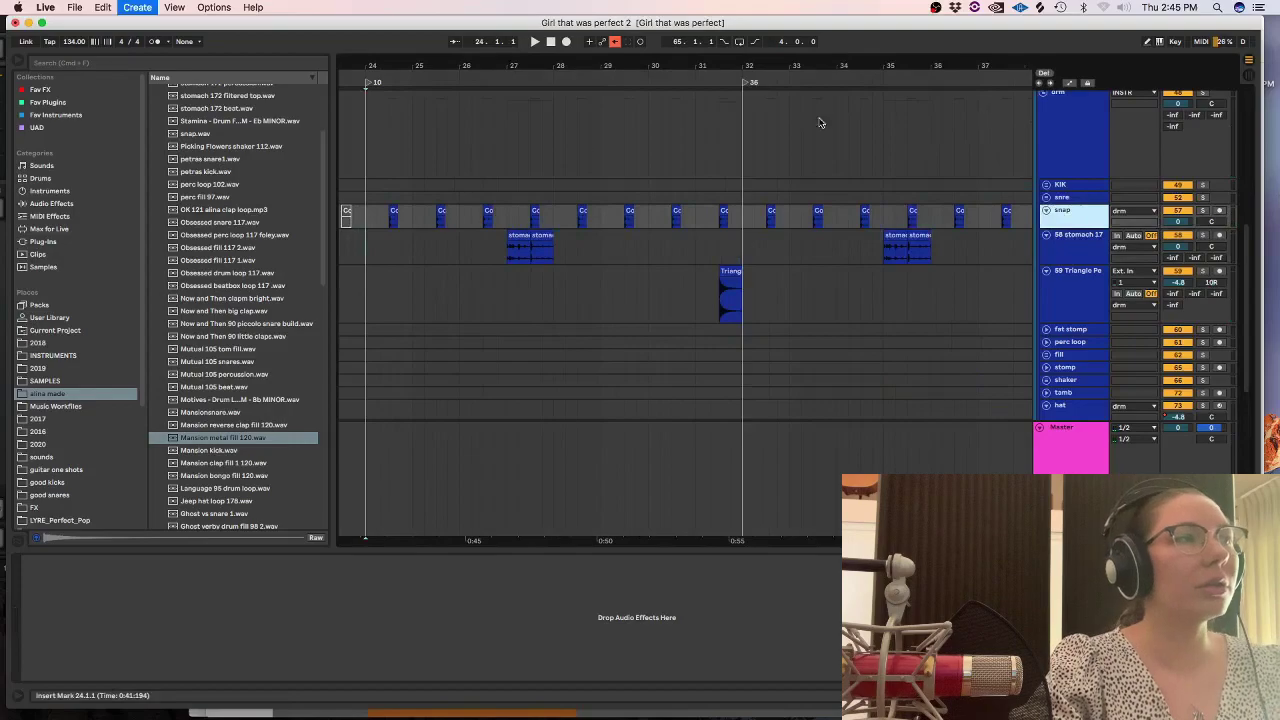
key(super+t)
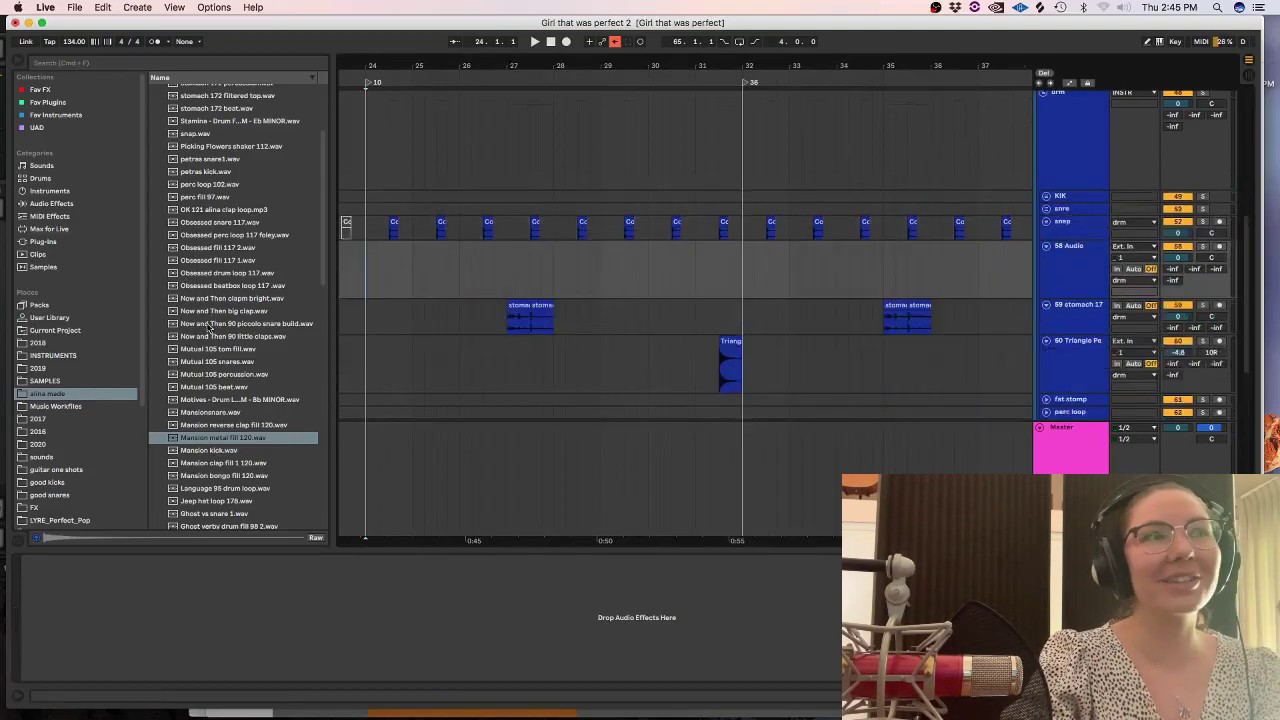
Try Mansion metal fill 120.wav at bar 27.3 on the new audio track, and delete it after listening.
click(209, 399)
click(205, 475)
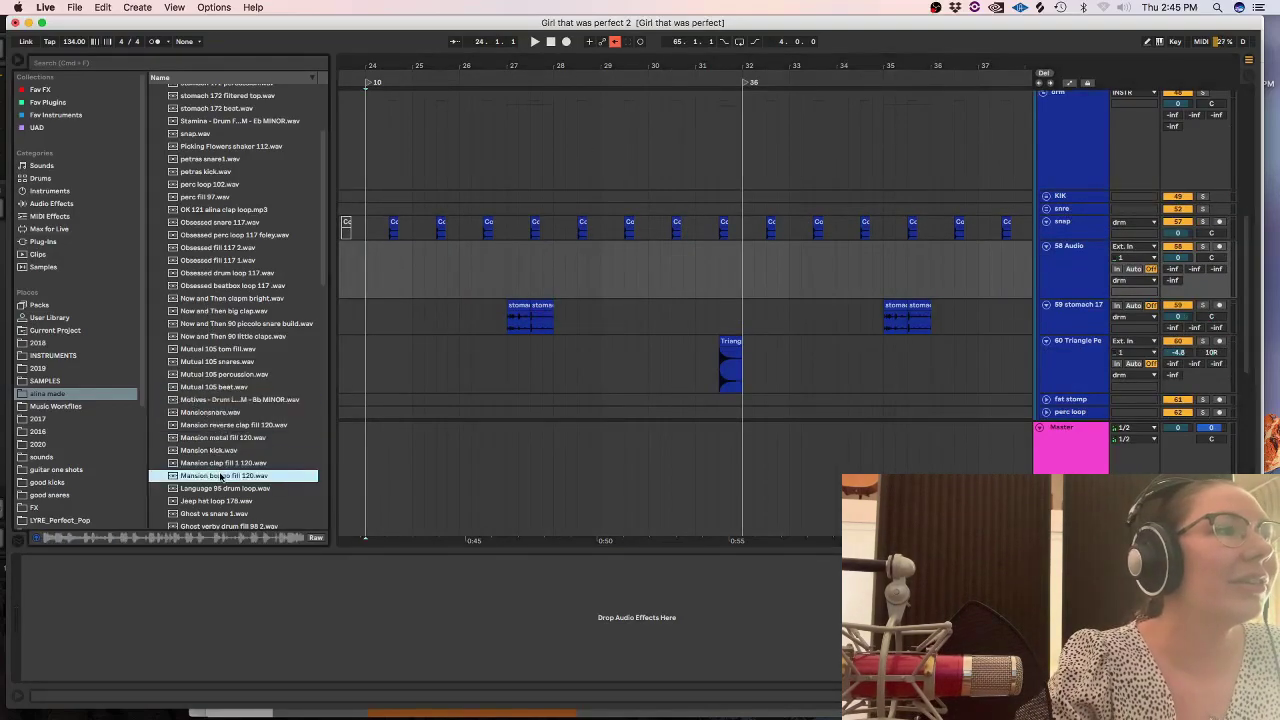
click(214, 462)
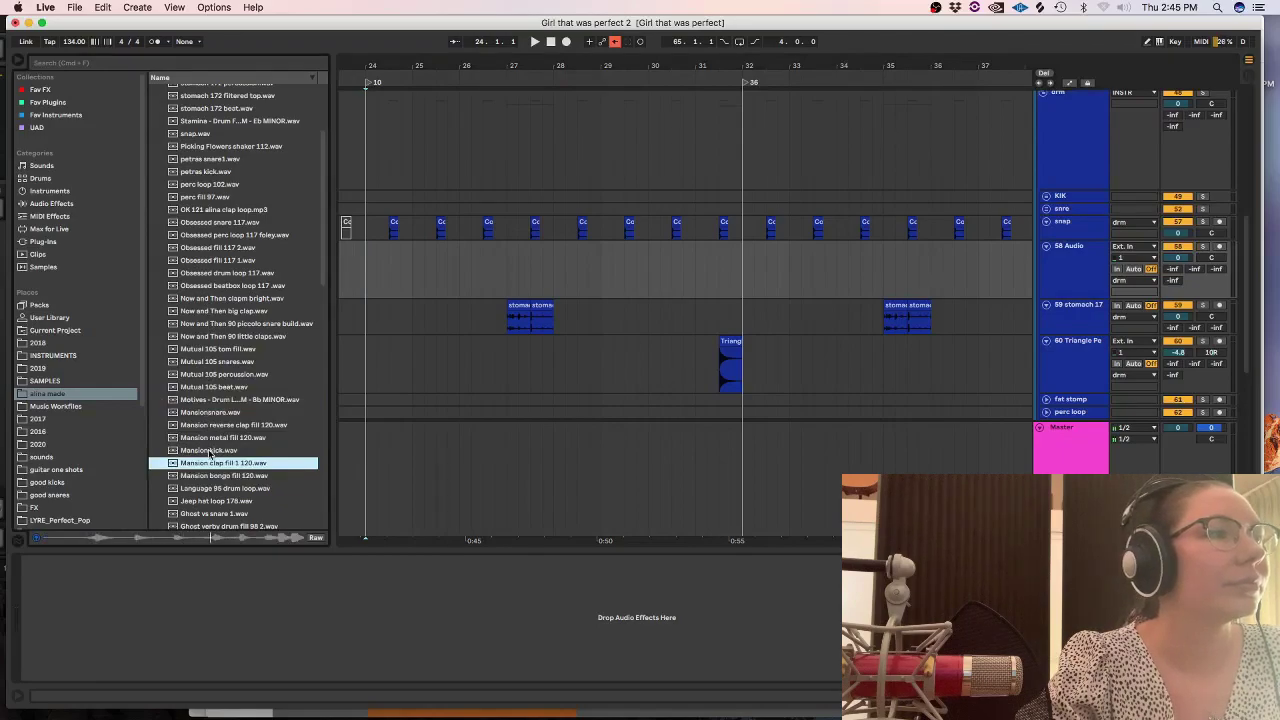
click(210, 441)
drag(513, 369, 530, 279)
click(519, 276)
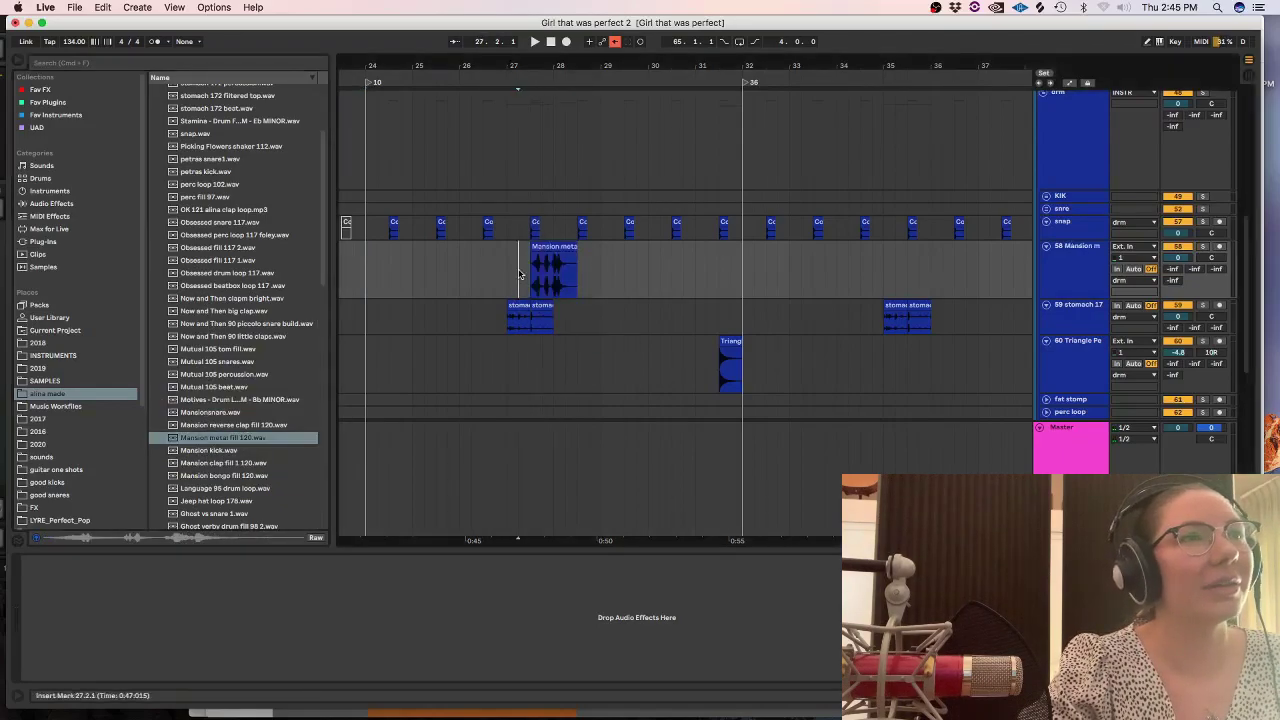
key(space)
key(plus)
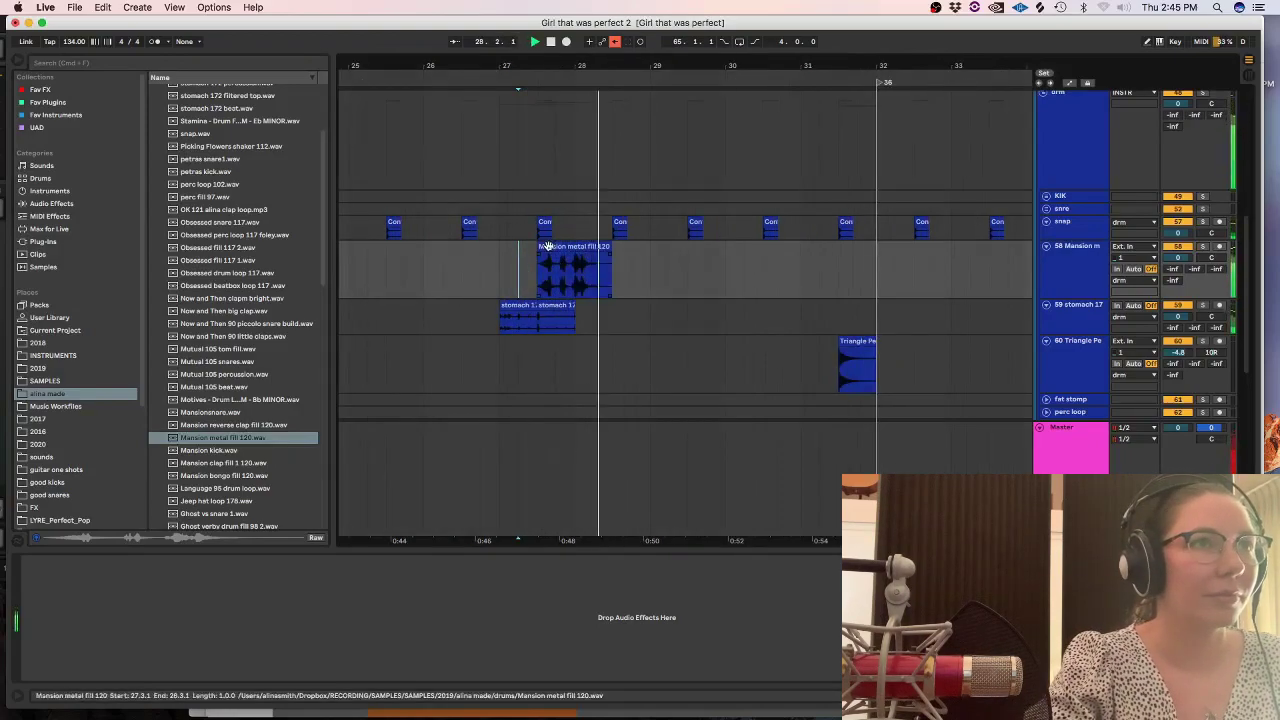
click(549, 247)
key(Delete)
key(space)
Audition samples such as Mansion clap fill 1 120, Ghost vs snare 1, Jeep hat loop and drum loop 102 as percussion layers.
click(236, 466)
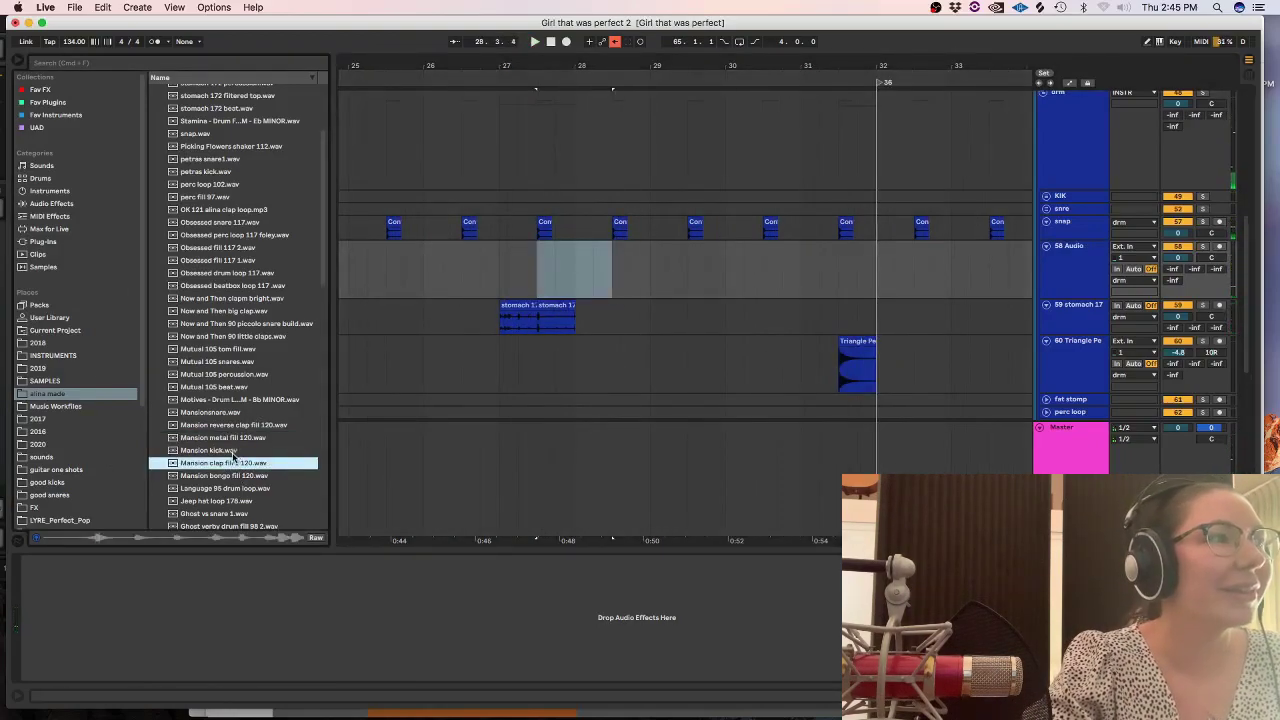
click(226, 512)
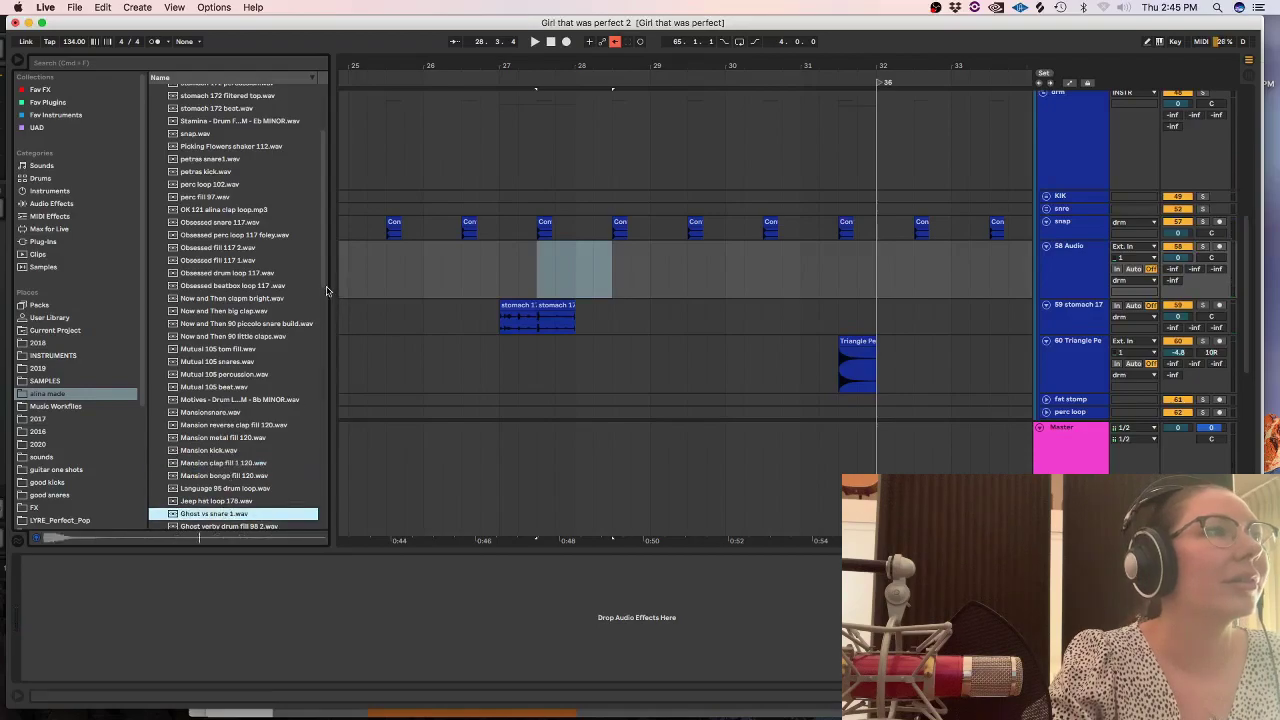
scroll(310, 320, down, 5)
click(240, 404)
click(225, 292)
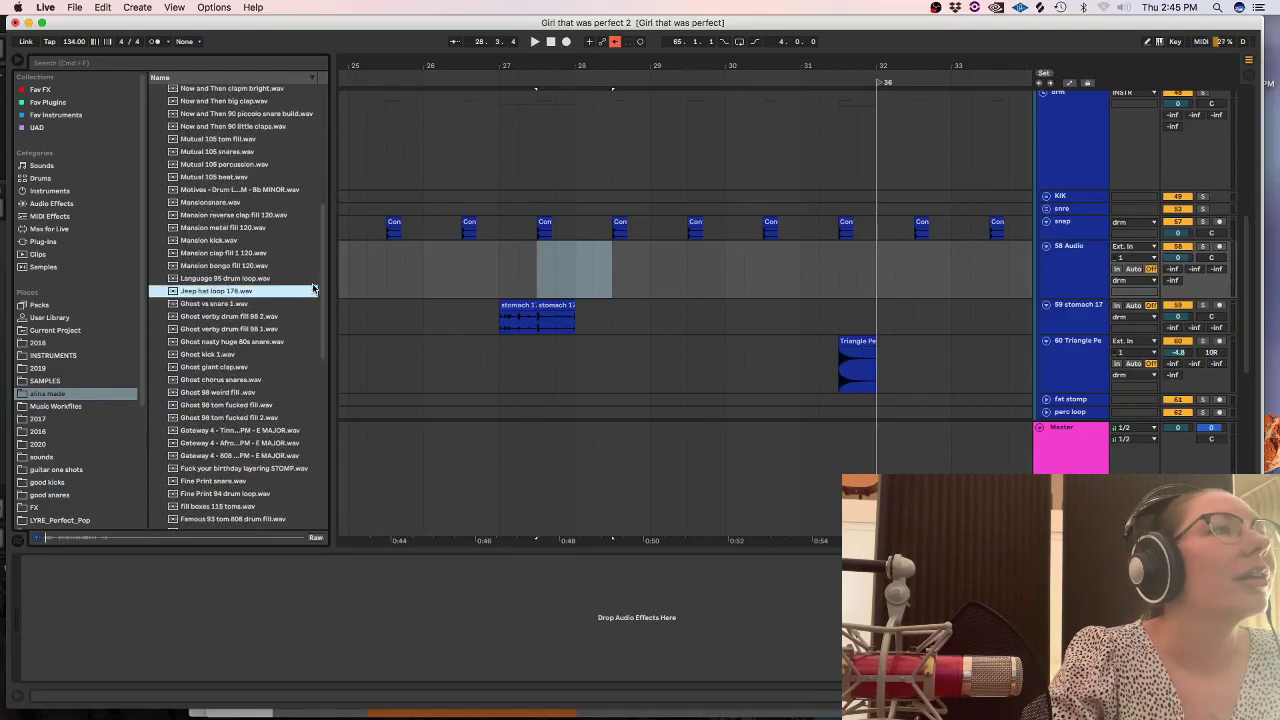
scroll(290, 340, down, 5)
click(267, 385)
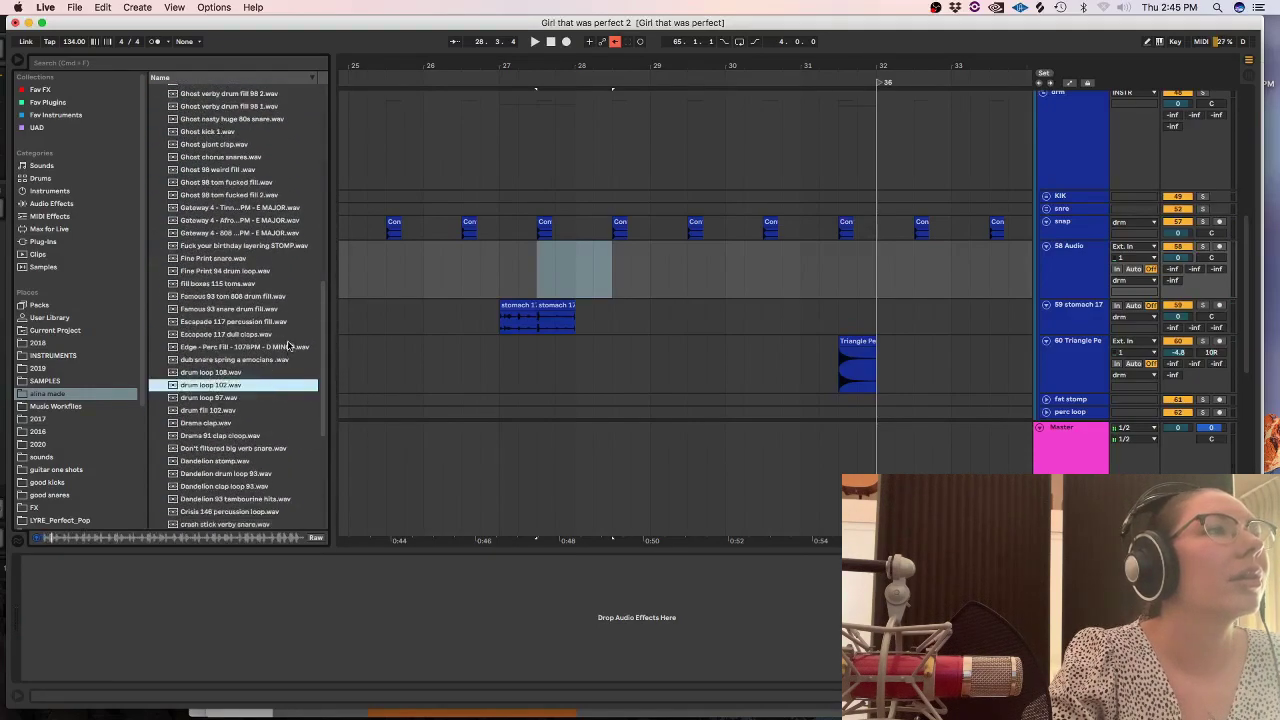
click(254, 338)
click(213, 385)
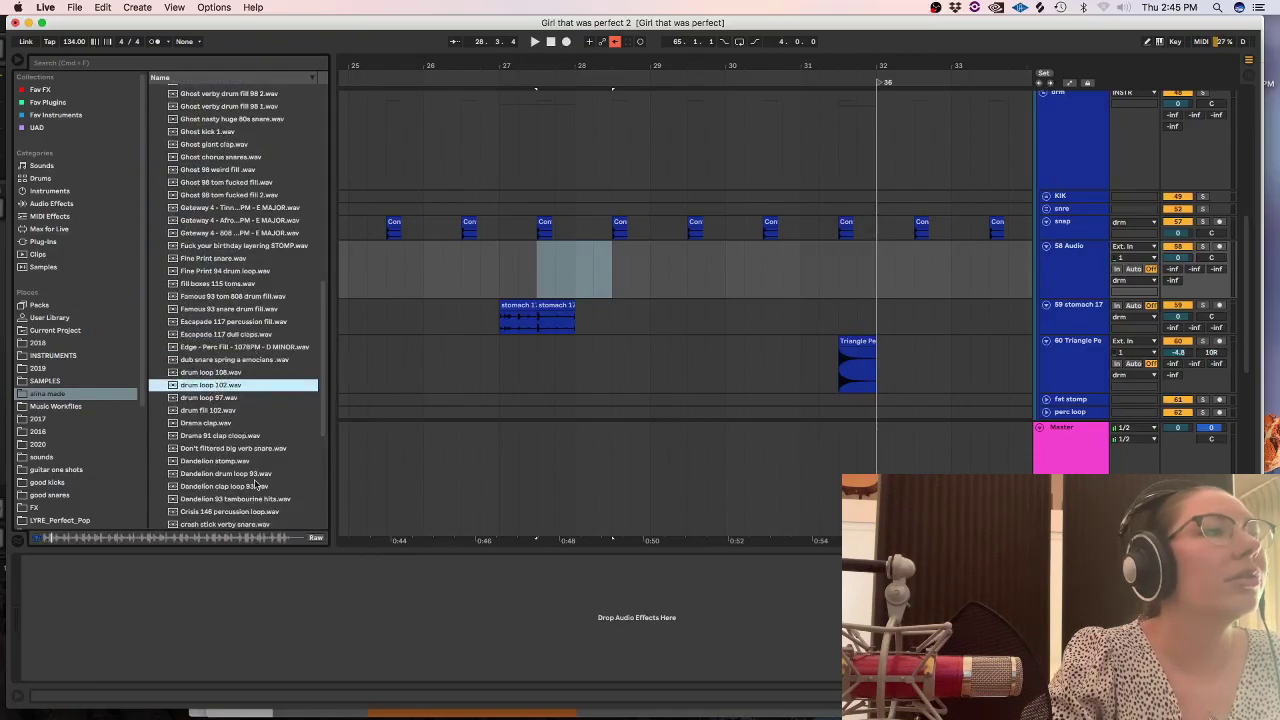
Audition drum loop 108, dub snare, Drama clap and the Escapade 117 percussion fill and dull claps samples.
scroll(384, 543, left, 5)
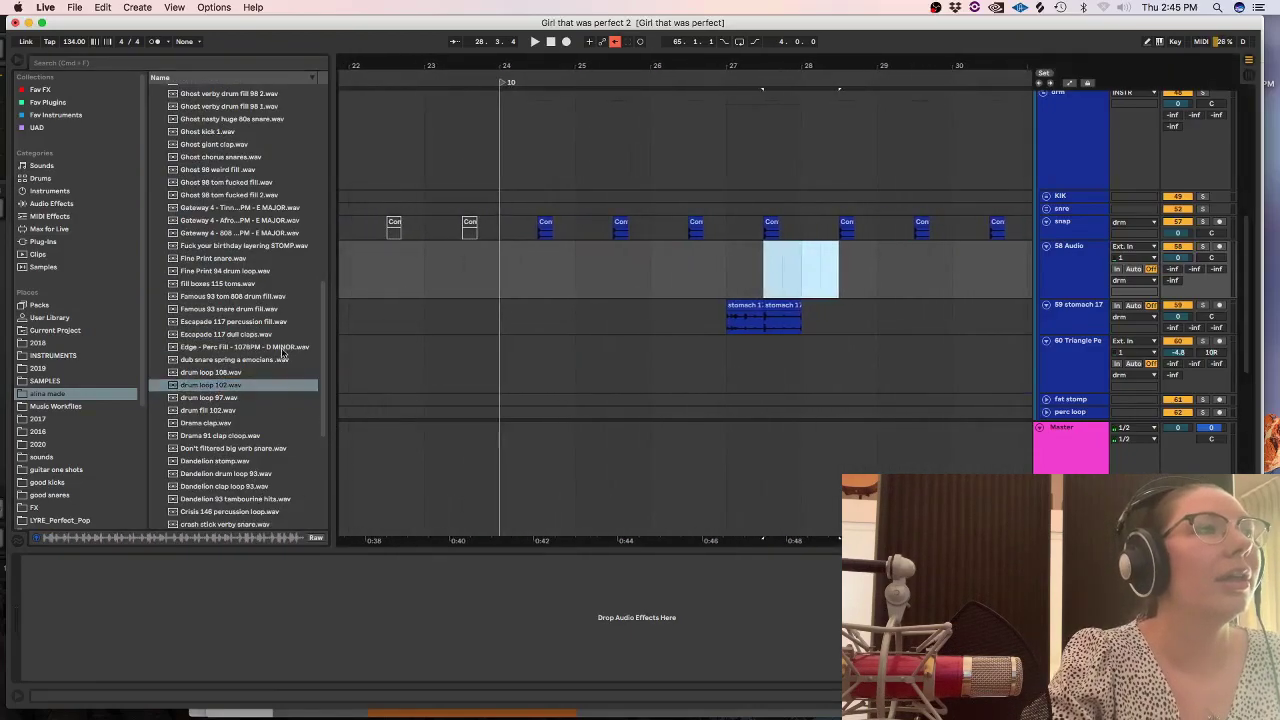
click(254, 372)
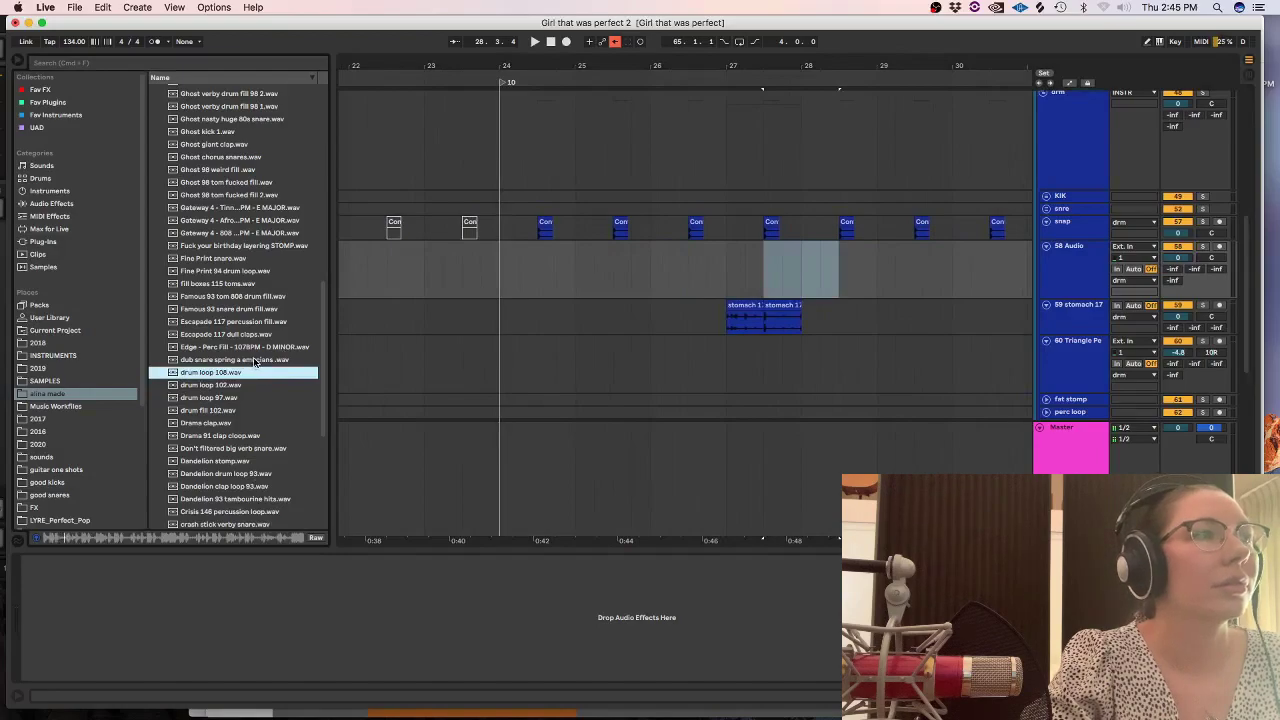
click(256, 360)
click(256, 423)
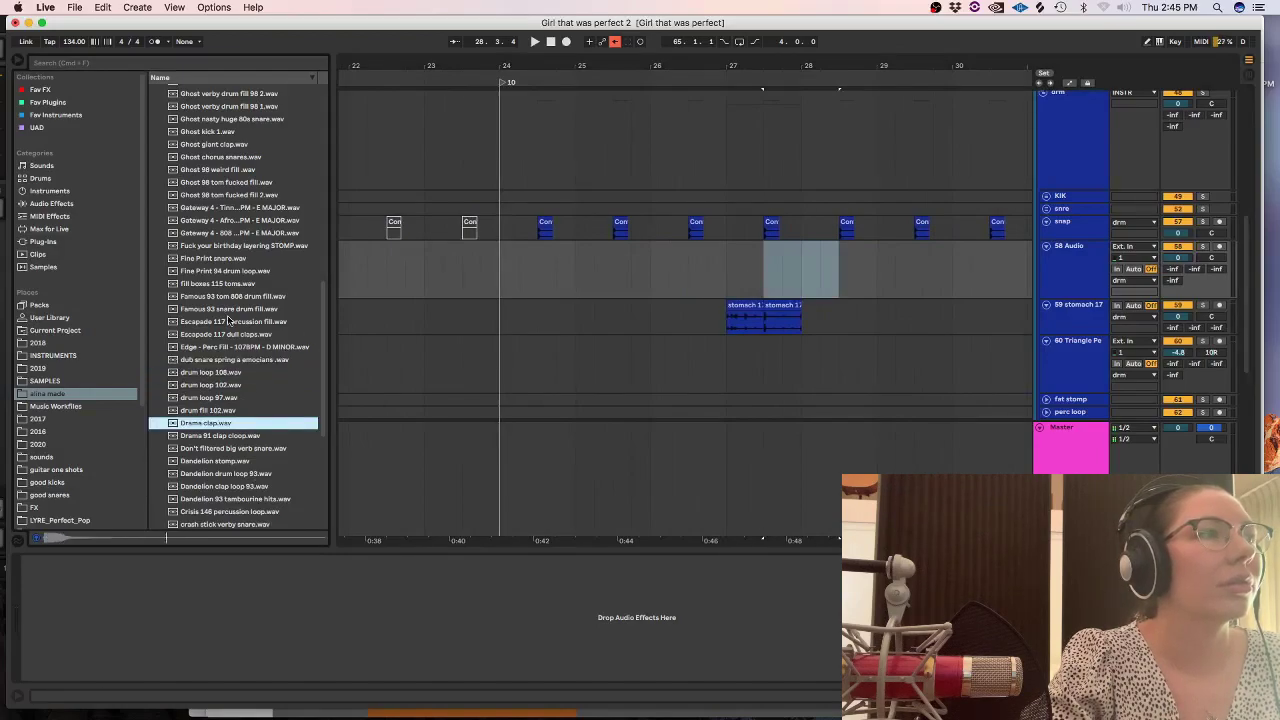
click(228, 321)
click(275, 334)
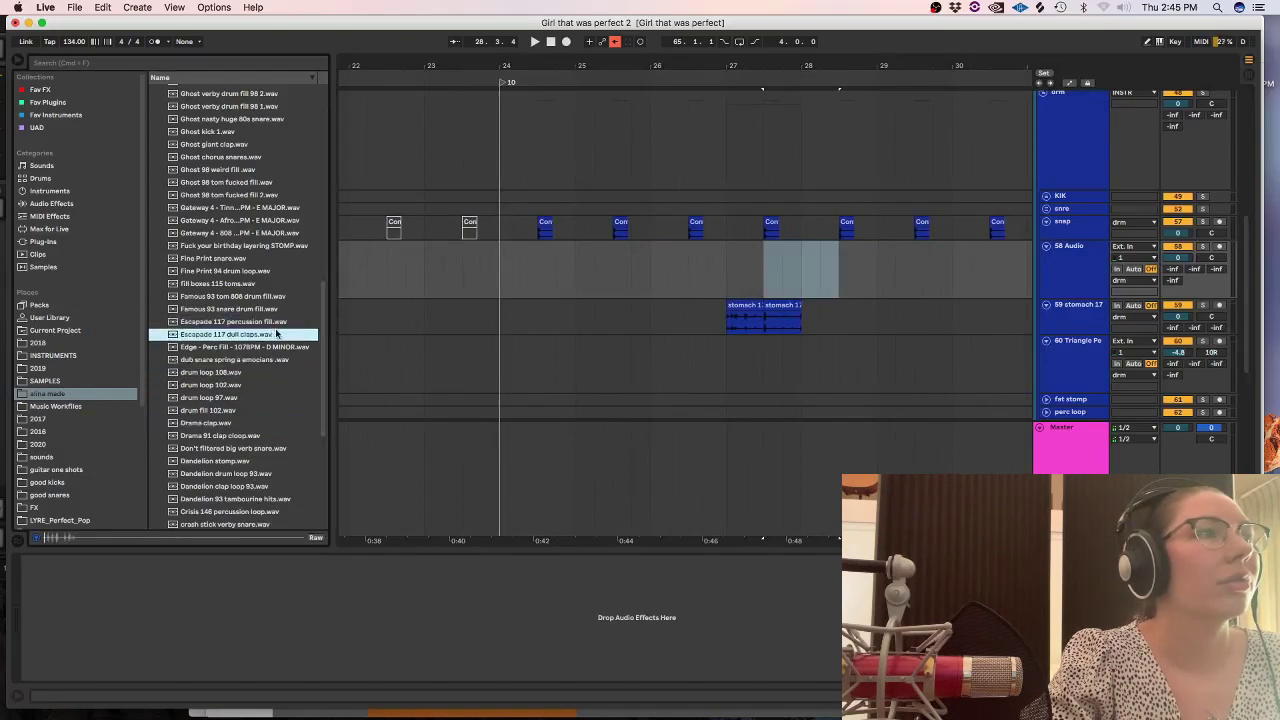
Place Escapade 117 dull claps.wav at bar 24.3 on the empty audio track and adjust the editing grid.
scroll(319, 321, down, 1)
drag(222, 335, 537, 280)
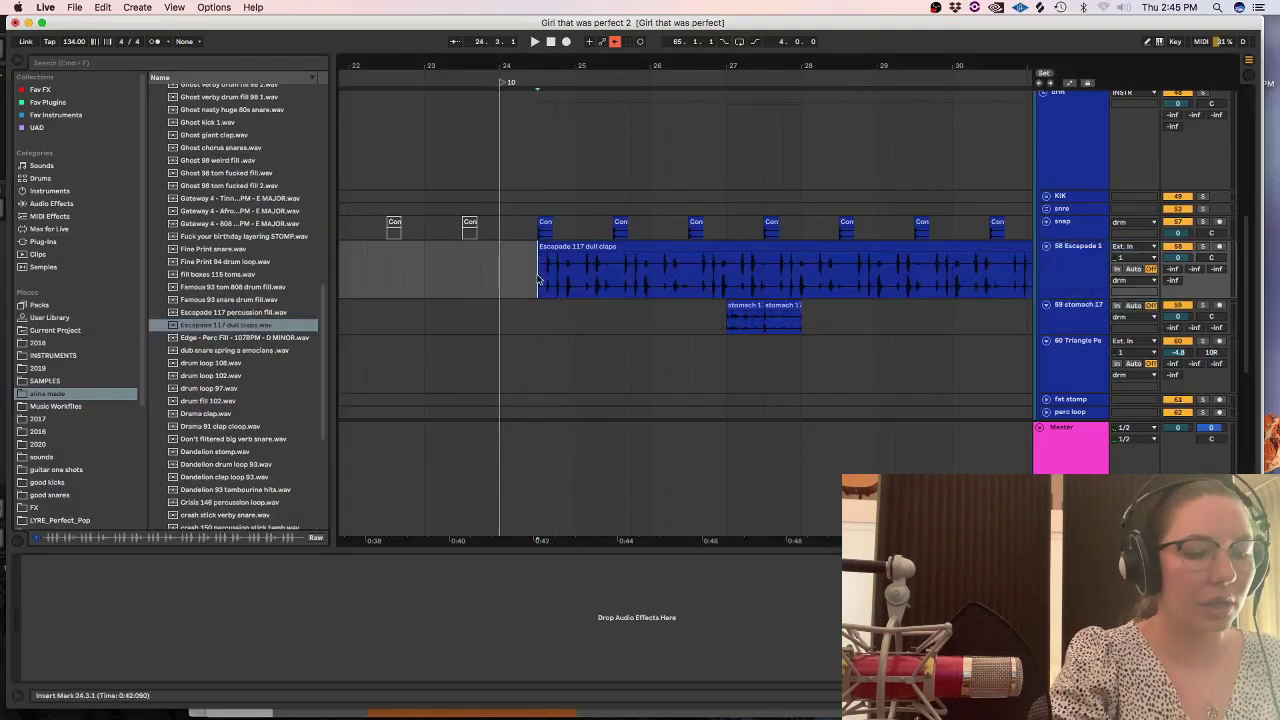
key(z)
right_click(538, 279)
click(634, 520)
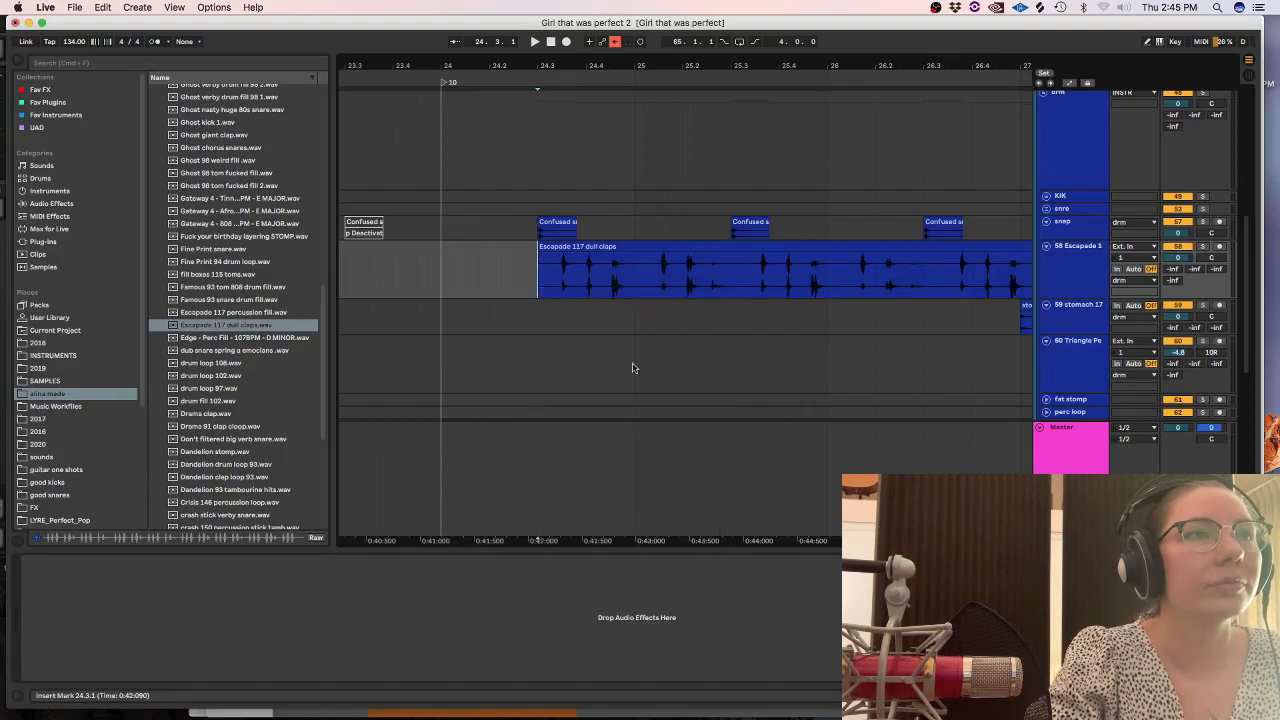
Trim and cut the dull claps clip to a single hit at bar 24.3, shift the remainder to bar 25.3, and play it back.
drag(524, 274, 746, 250)
key(Delete)
click(562, 270)
key(super+e)
click(442, 254)
key(space)
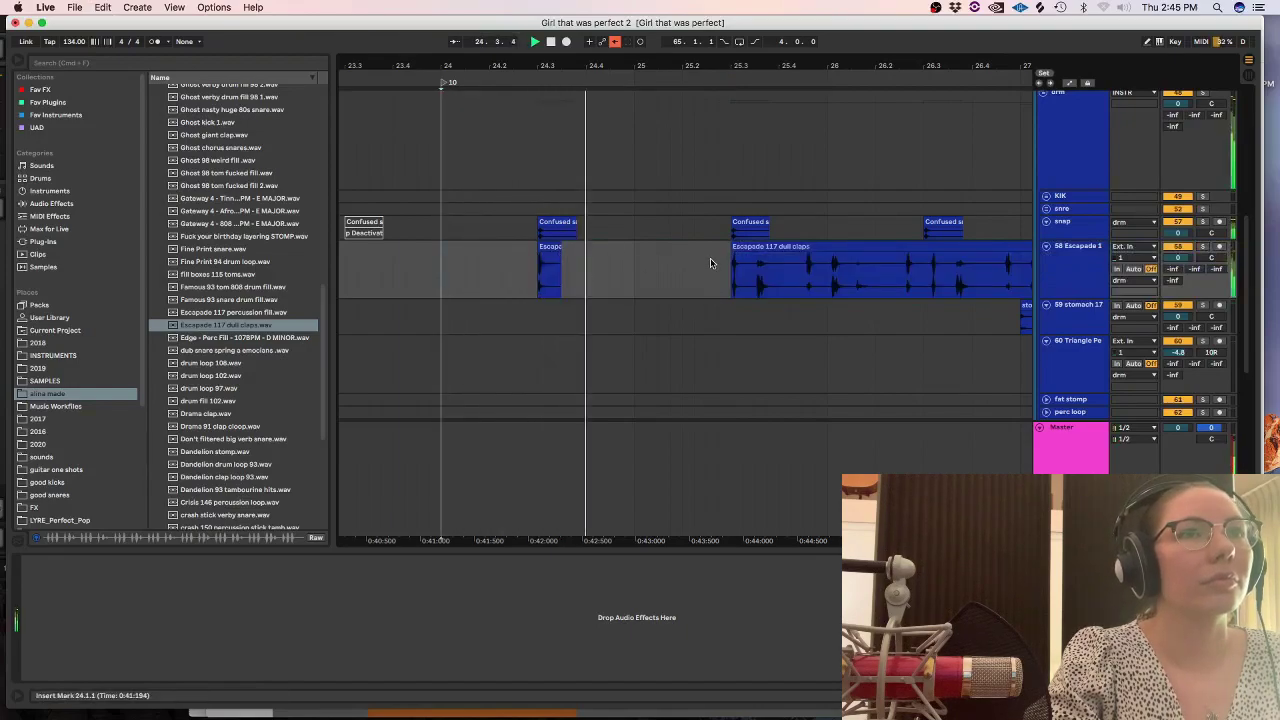
Split the claps clip at bar 25.3.3, move the remainder to bar 26.3, and replay from bar 24.
click(767, 268)
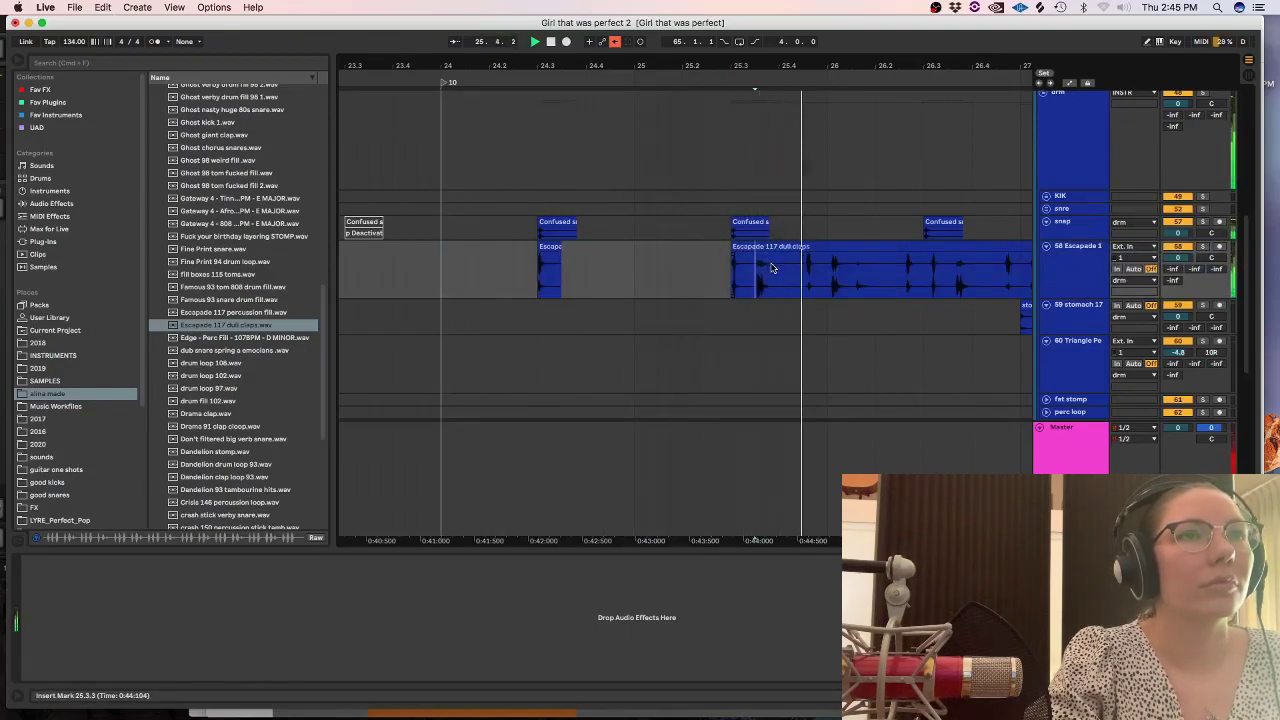
drag(777, 252, 960, 262)
click(452, 285)
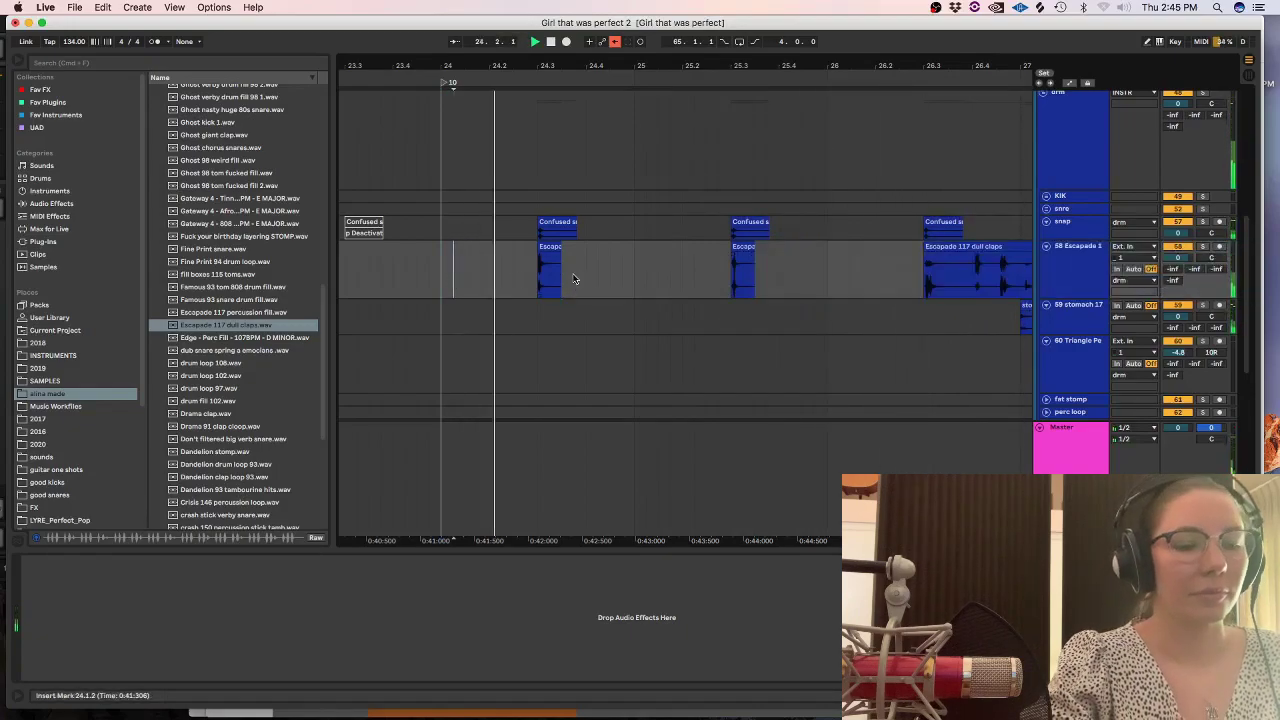
Cut the remaining claps clip into two back-to-back hits at bar 26.3, separated from the rest of the loop.
key(minus)
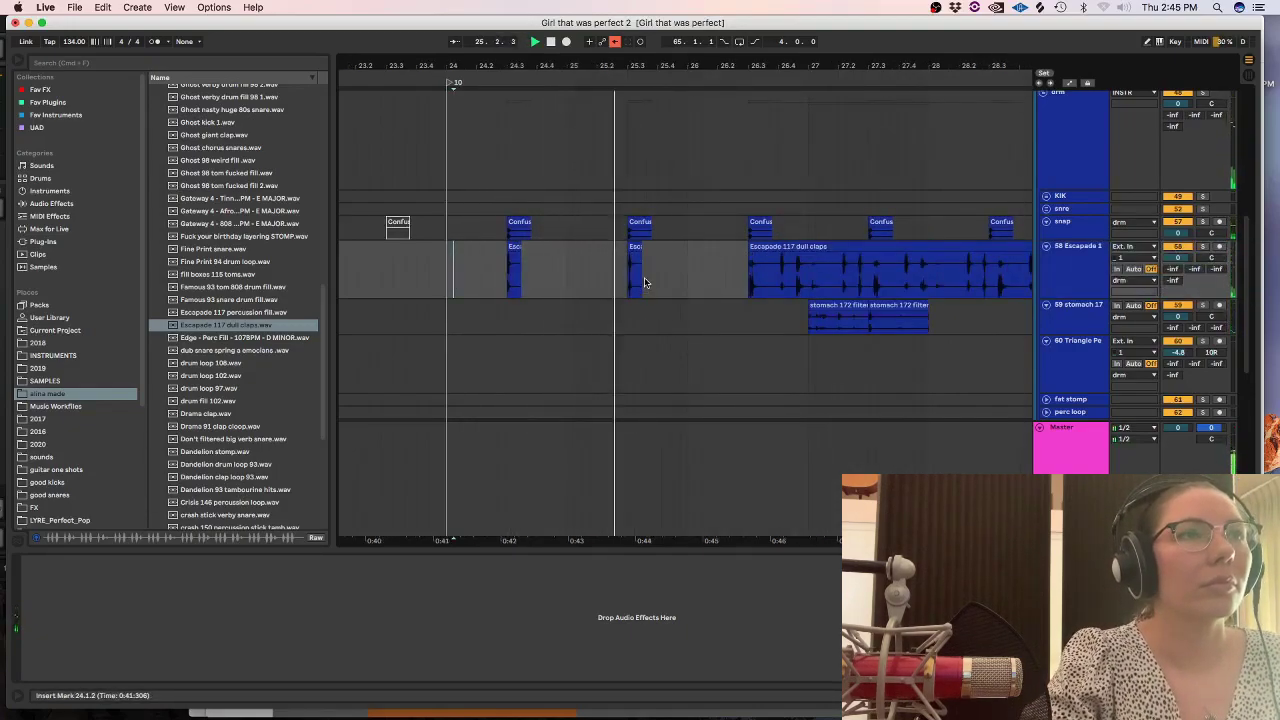
click(787, 262)
drag(783, 260, 745, 250)
click(748, 250)
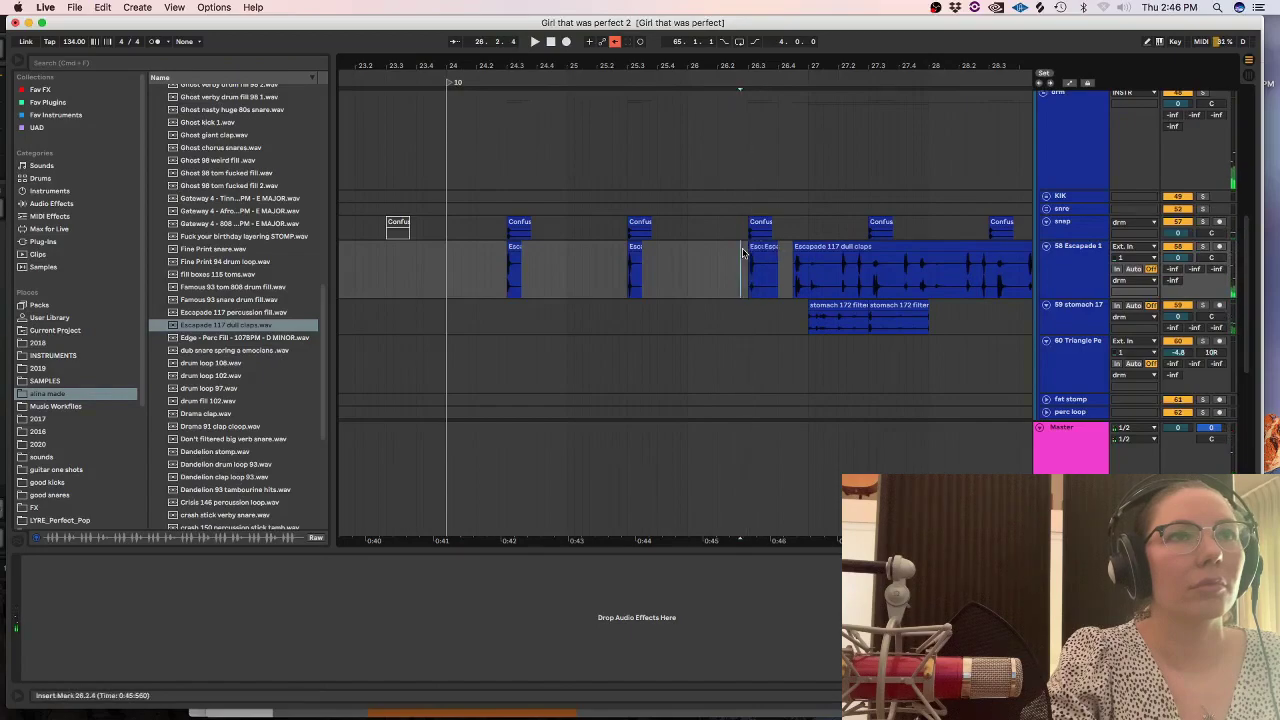
Place a single clap hit at bar 27.3, delete the rest of the claps loop, and play from before bar 24.
drag(808, 264, 879, 252)
click(856, 247)
key(Delete)
click(364, 256)
Reduce the Escapade track's height and deactivate the VOX LEAD2 track while reviewing the arrangement.
drag(1064, 299, 1064, 276)
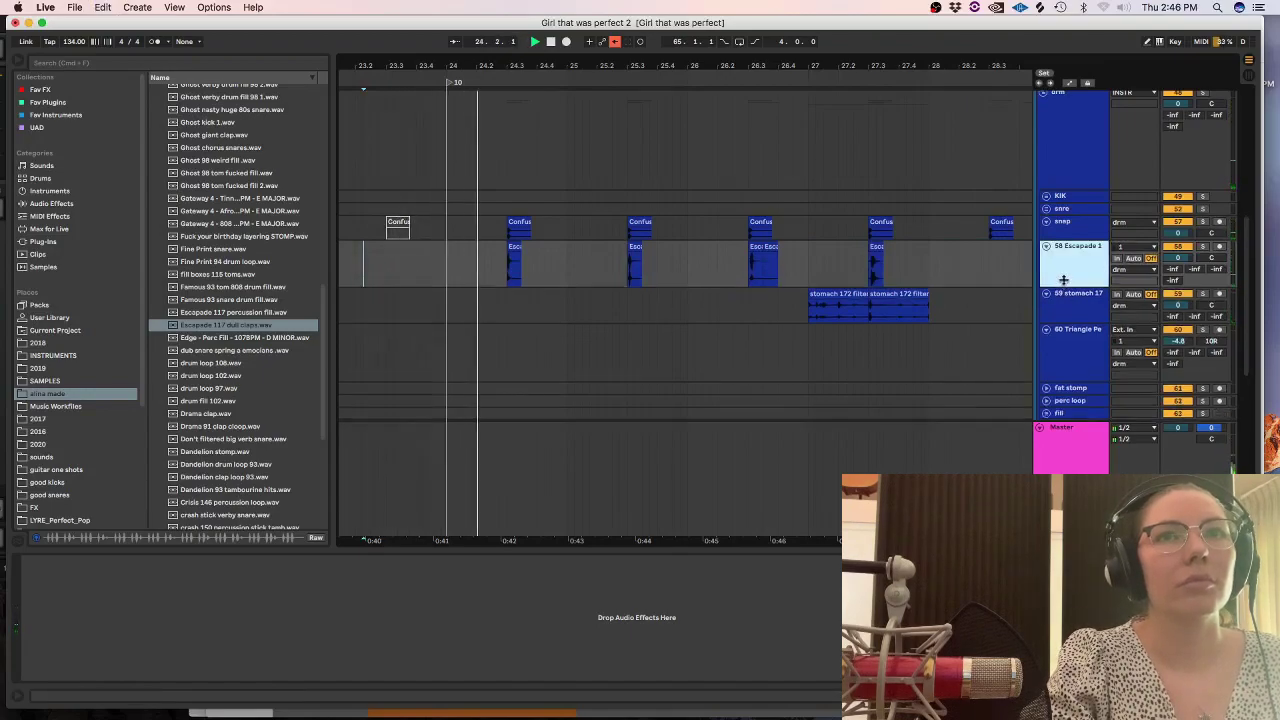
scroll(1240, 252, up, 2)
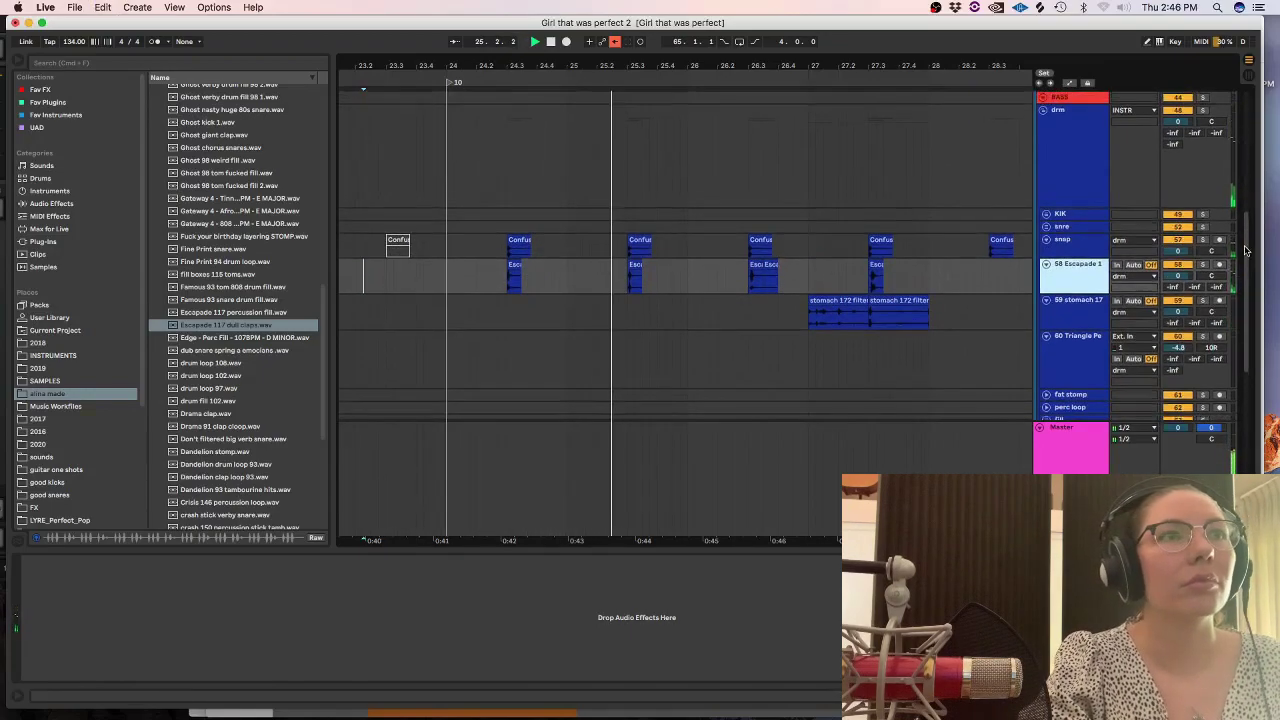
scroll(1244, 250, up, 3)
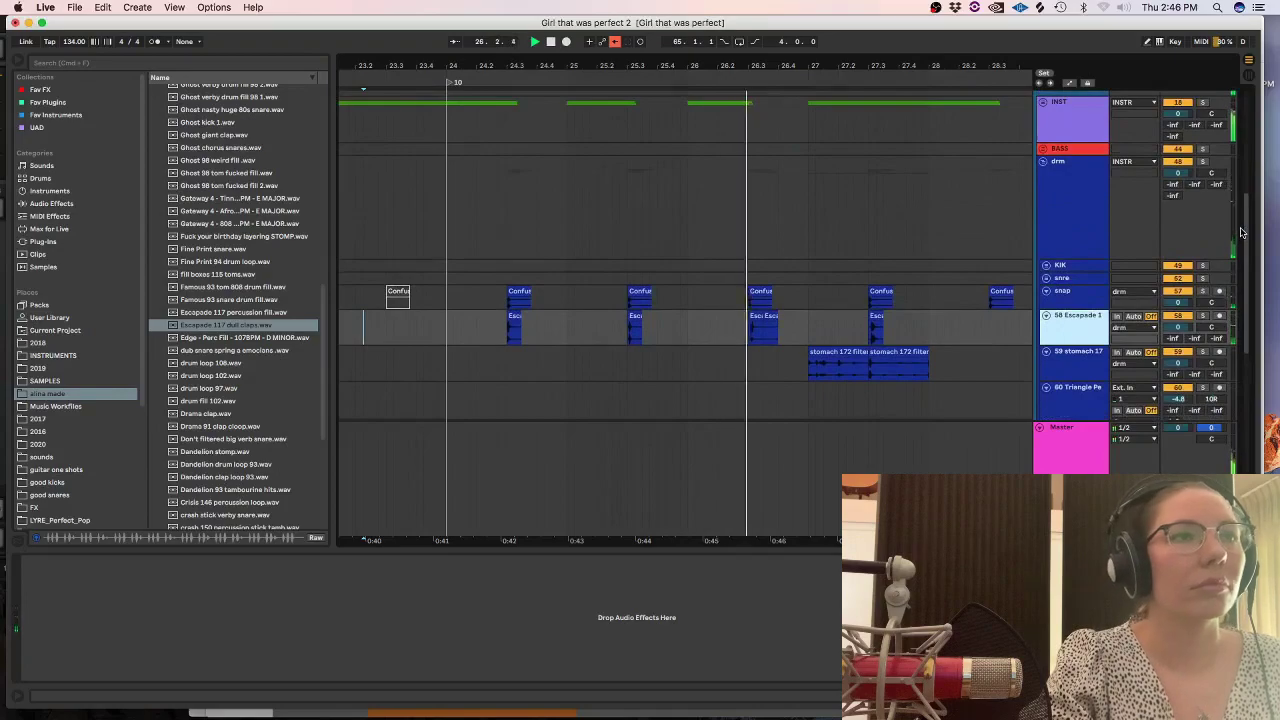
scroll(1240, 233, down, 2)
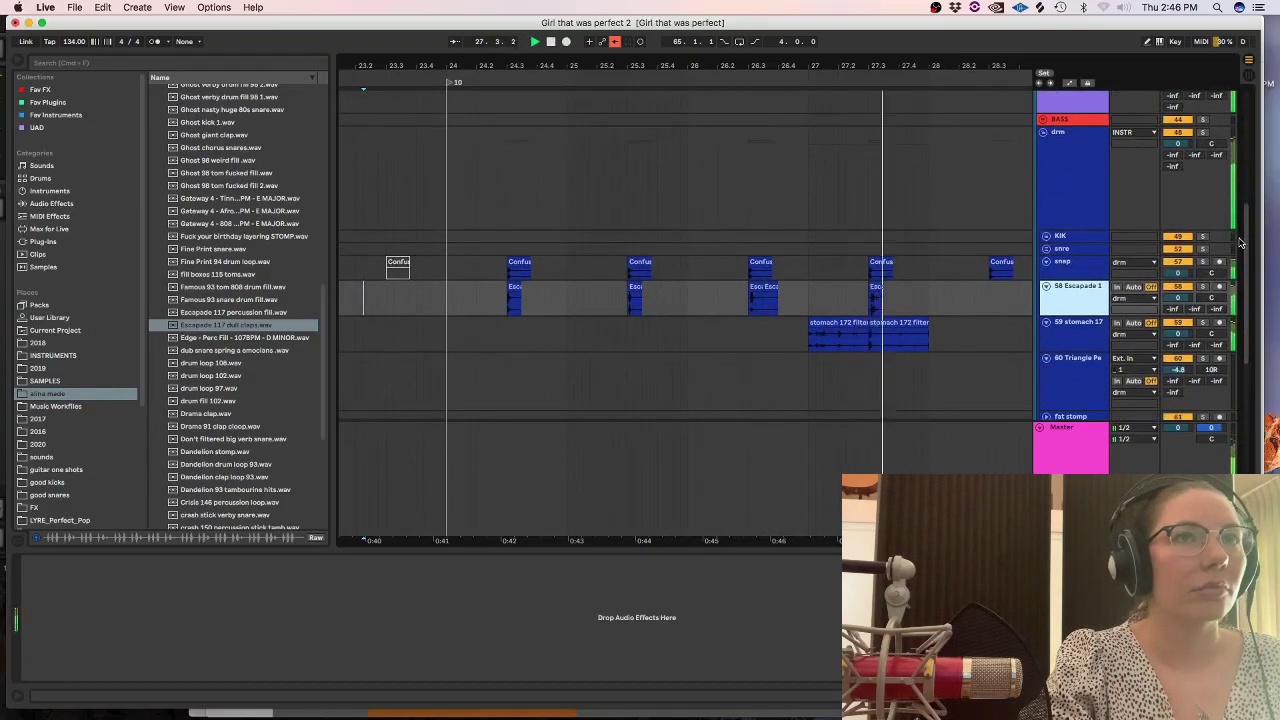
scroll(1230, 180, up, 15)
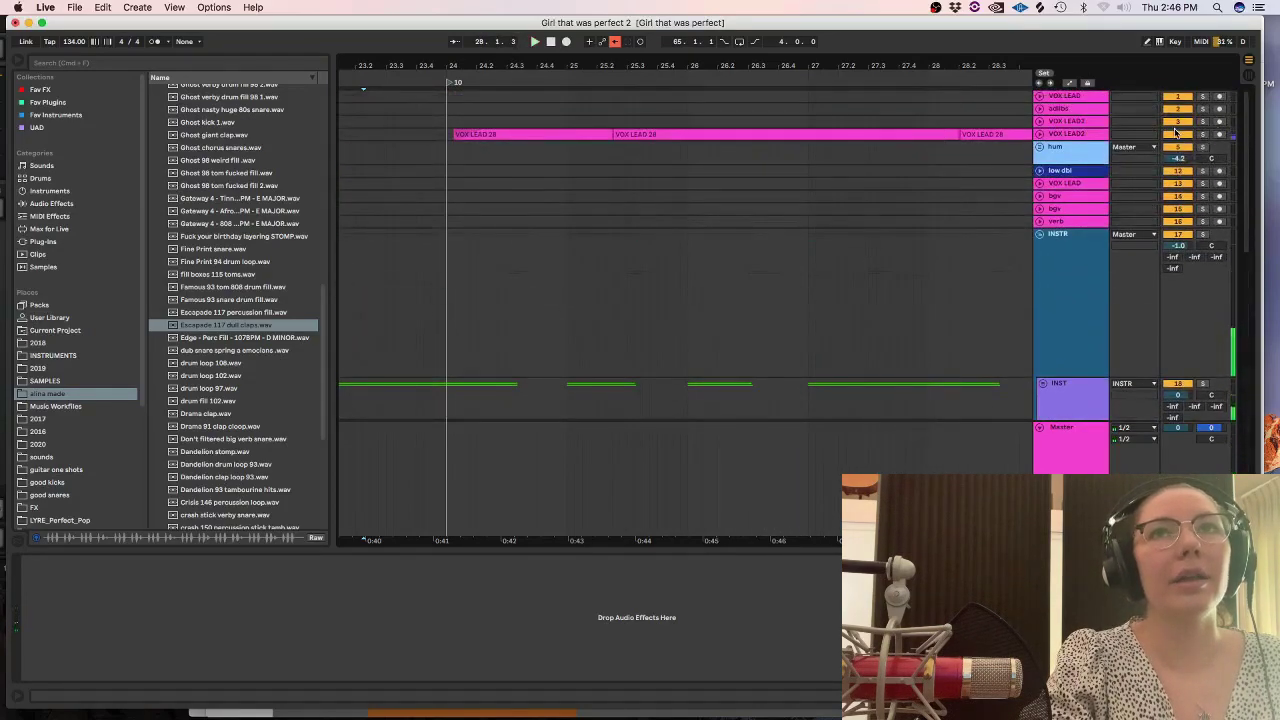
click(448, 169)
key(super+alt+l)
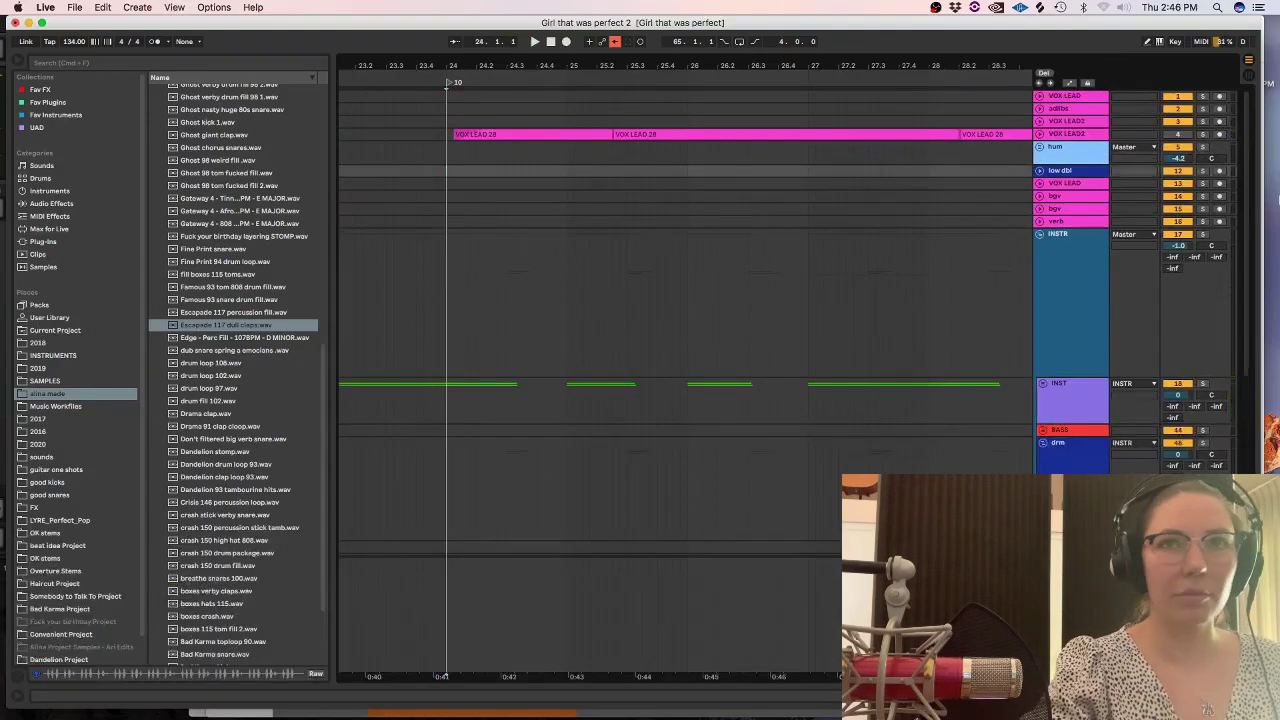
Lower the Escapade claps track's volume to -4.5 dB and listen from just before bar 24.
scroll(1246, 209, down, 10)
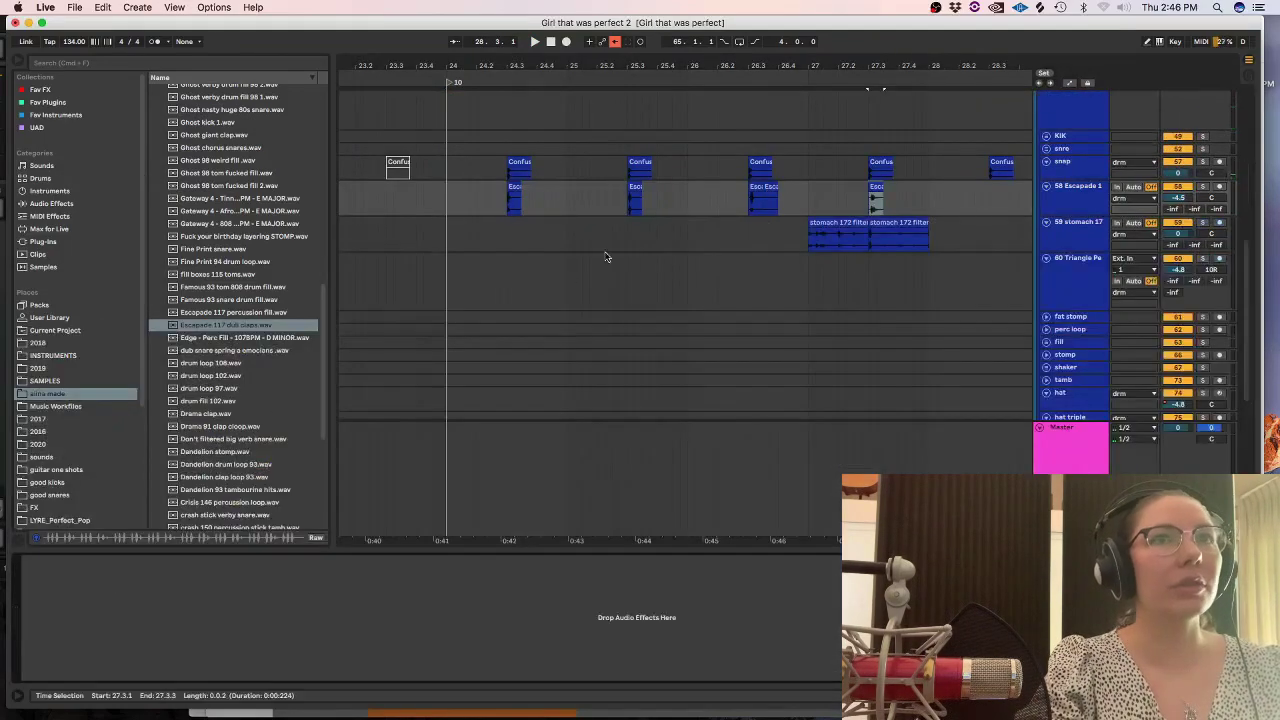
click(857, 198)
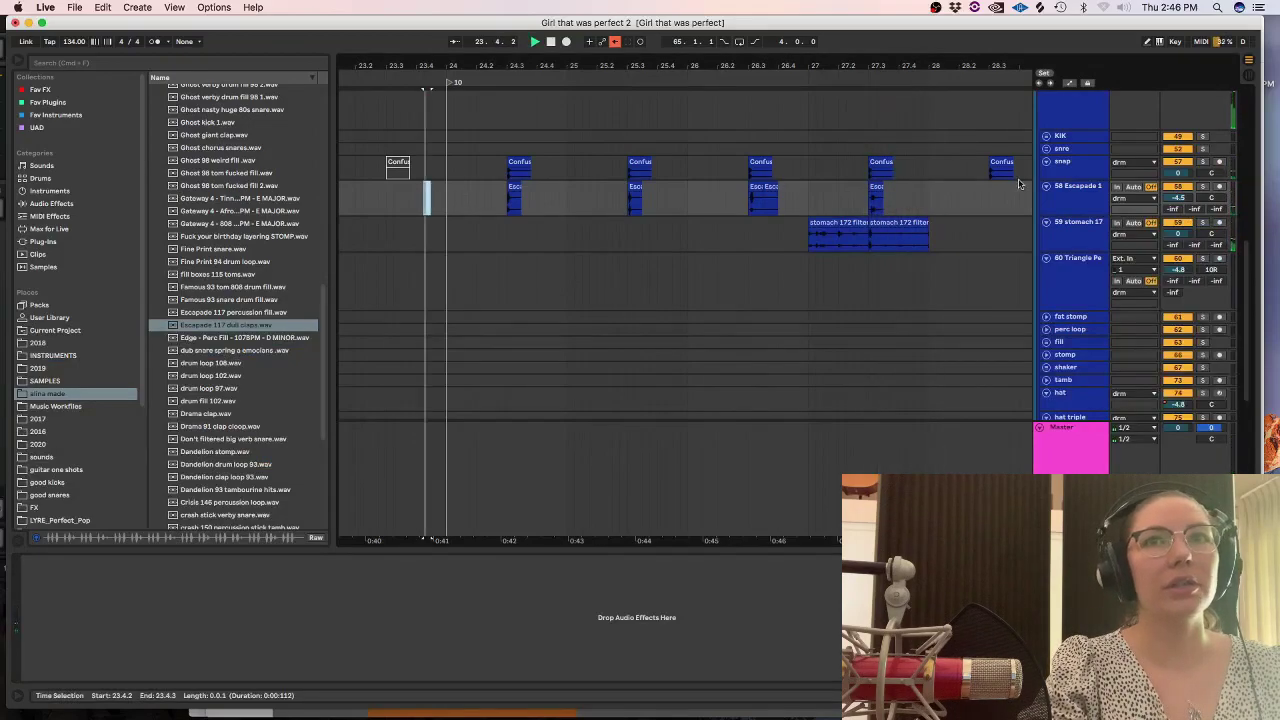
Enlarge the stomach 172 track and add the PanCake2 plug-in to it from a library search.
click(1046, 245)
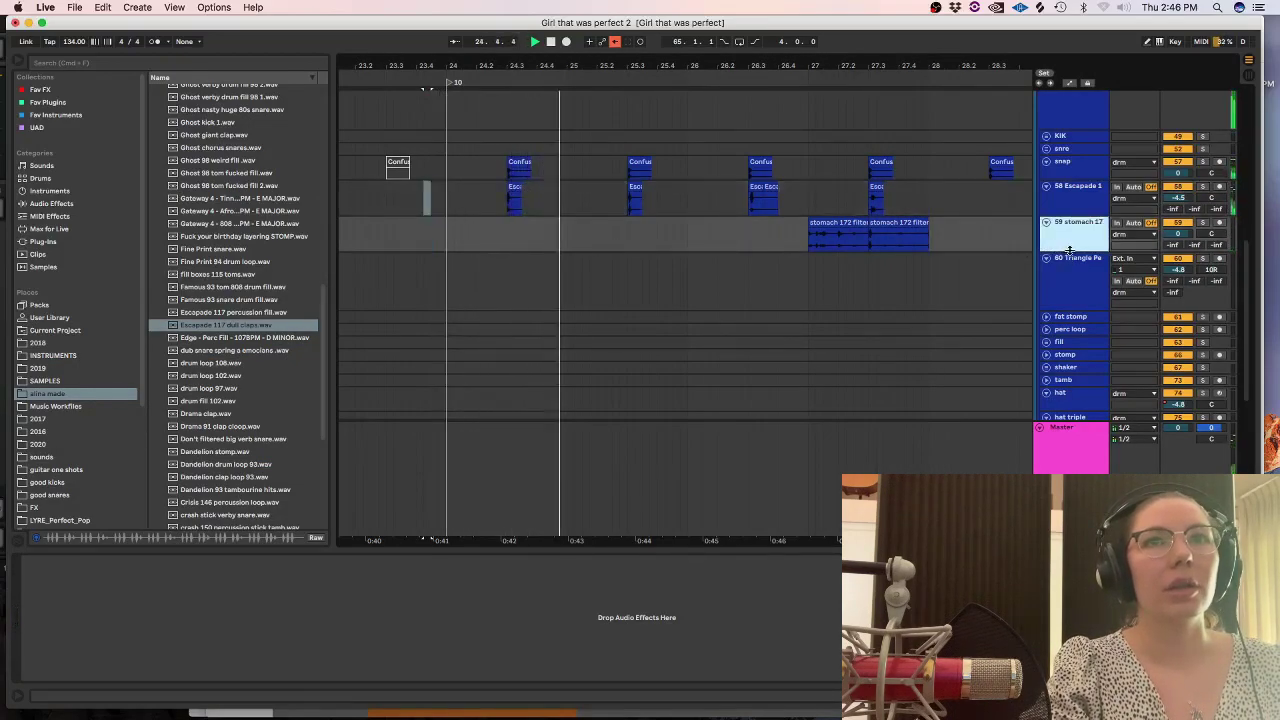
drag(1069, 251, 1053, 272)
click(314, 66)
text(p)
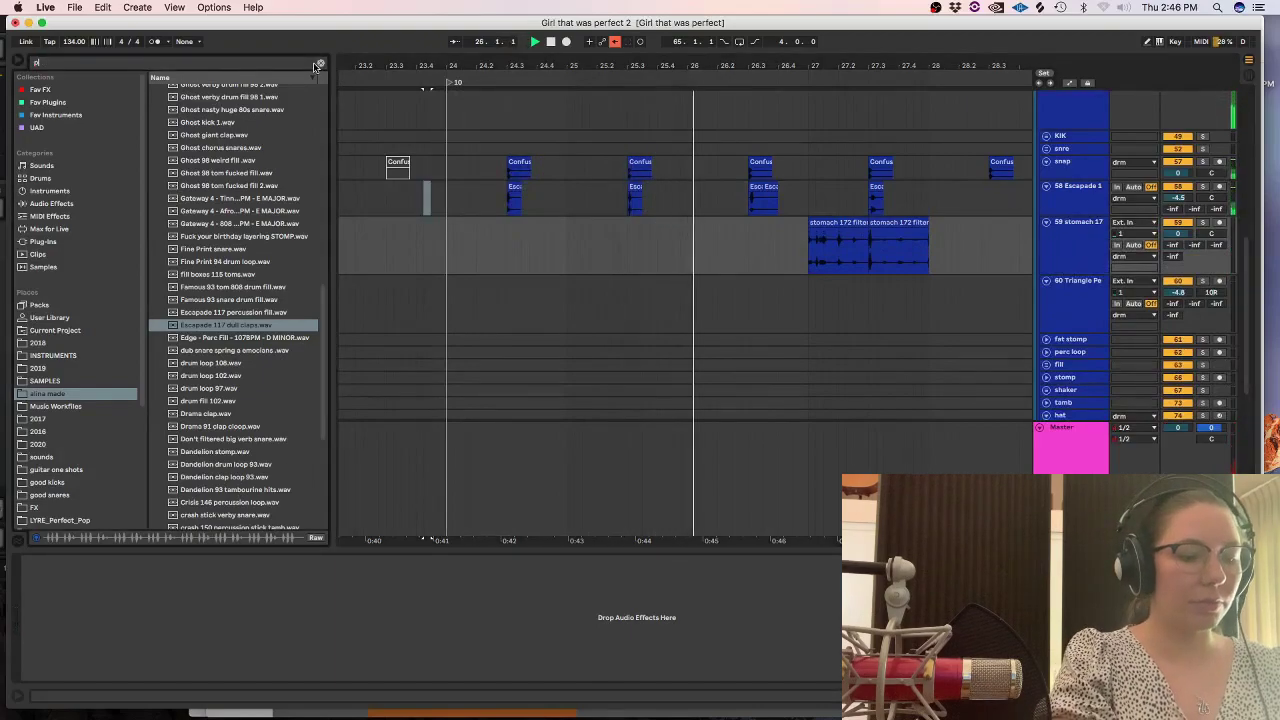
text(anco)
click(46, 280)
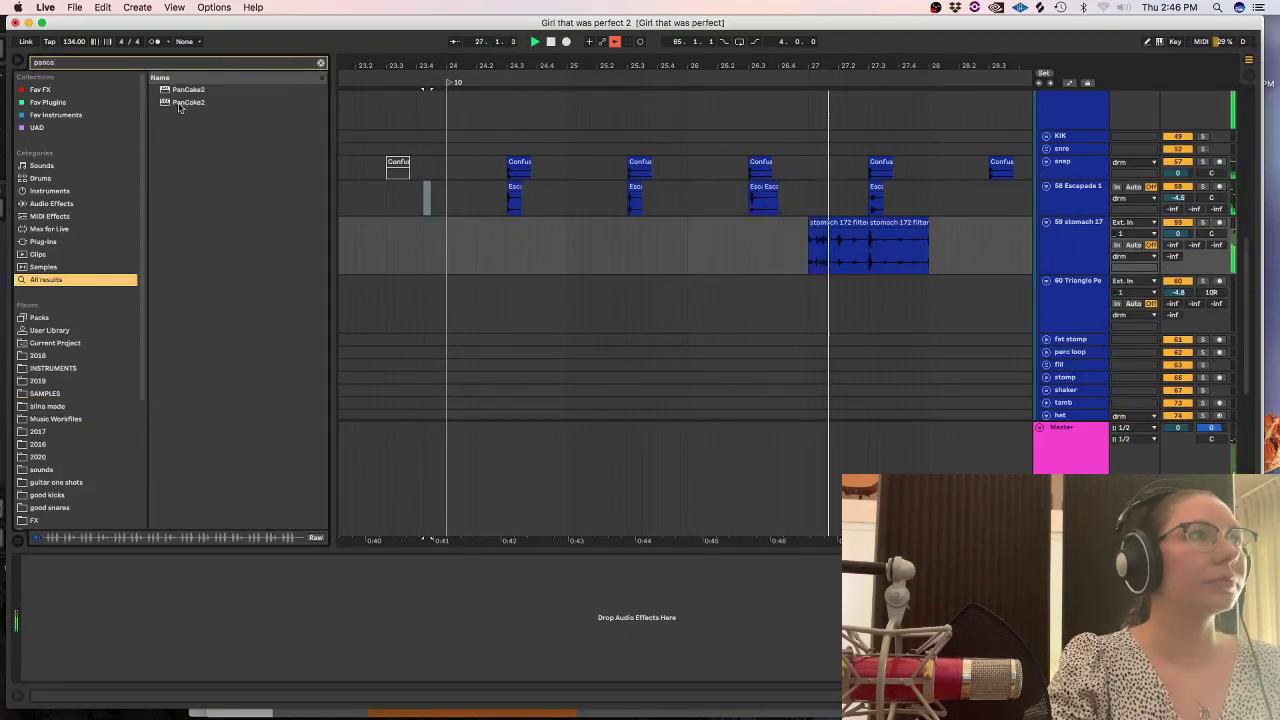
key(Return)
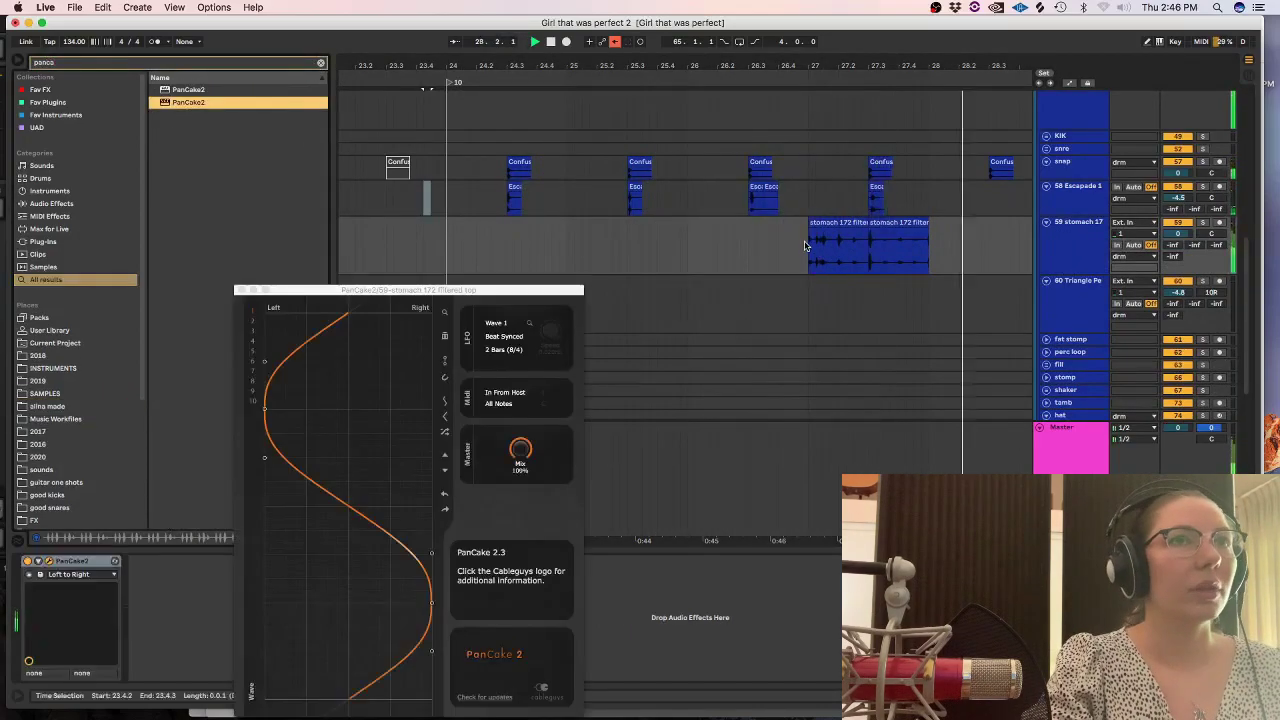
Set PanCake2's beat-synced LFO rate to 1/2 and close the plug-in window.
click(504, 350)
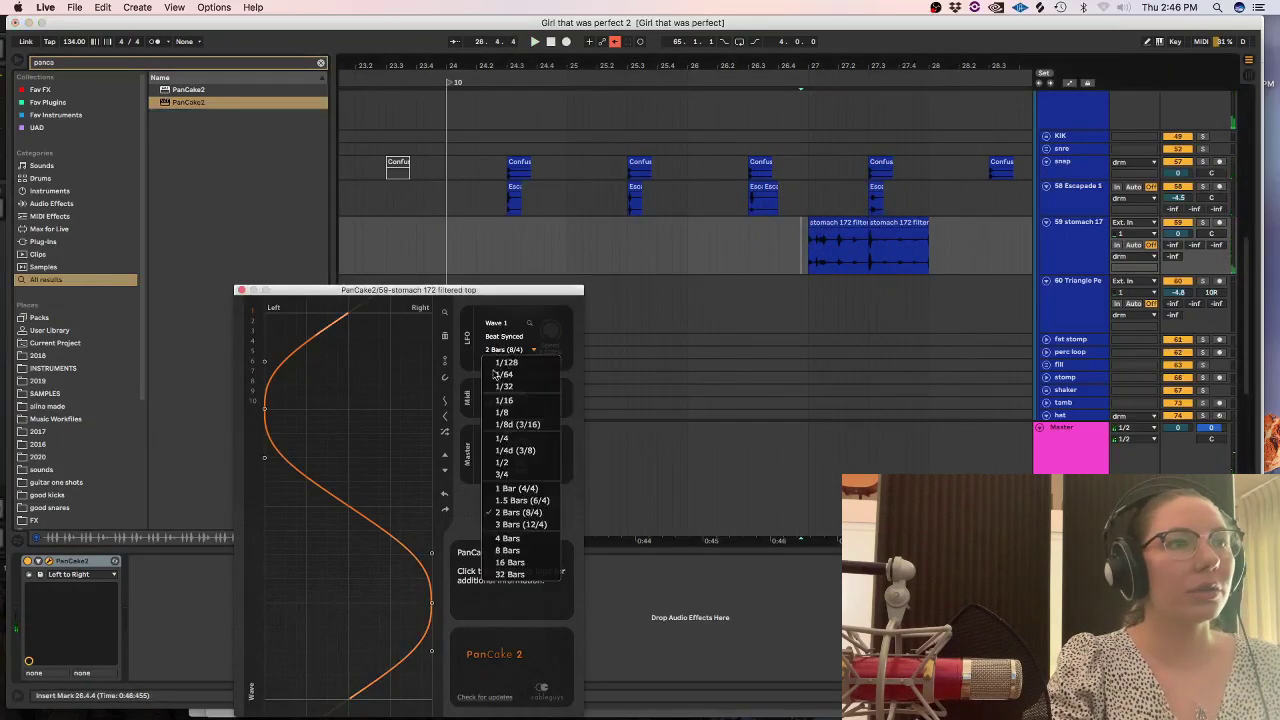
click(494, 463)
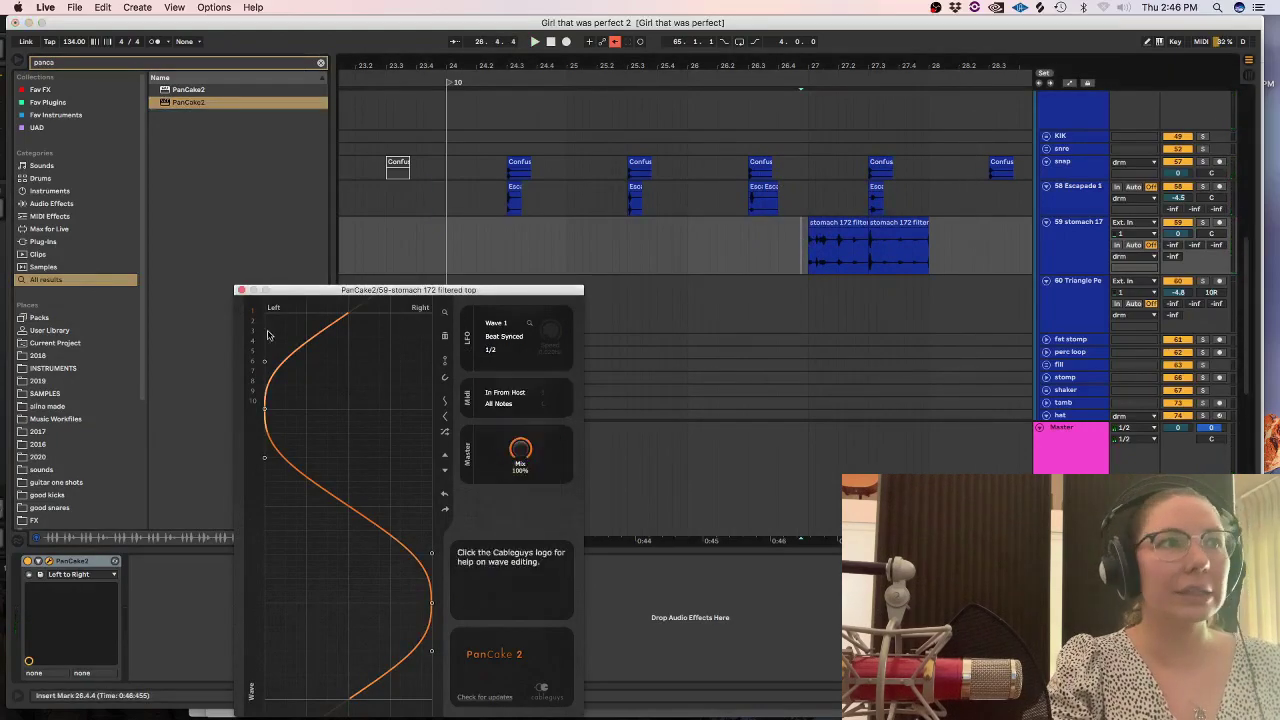
click(239, 290)
Add the Equalize plug-in to the stomach track and make band 1 a high-cut filter at about 1392 Hz.
click(321, 63)
text(equa)
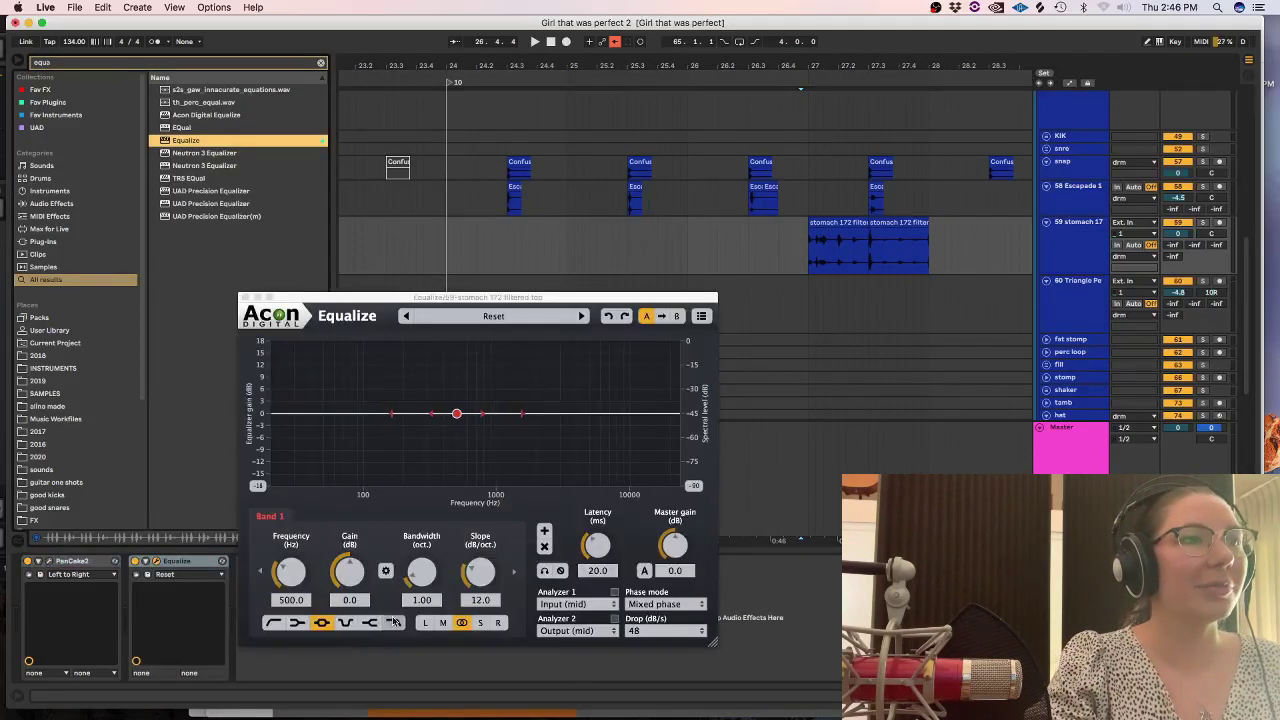
click(395, 622)
drag(456, 413, 515, 412)
Play from 26.4.1 and set the equalizer's master gain to 4.4 dB.
click(780, 225)
key(space)
drag(675, 547, 678, 542)
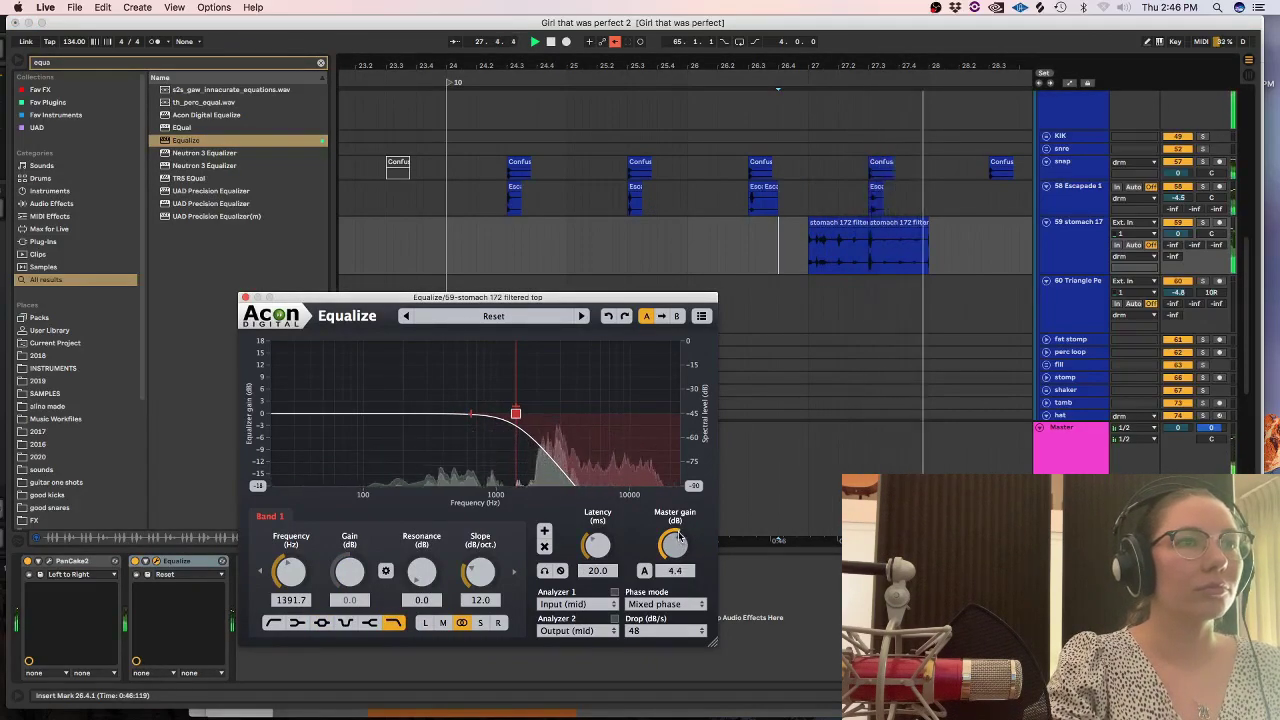
Move the high cut to about 2285 Hz, then add a low-cut band at about 415 Hz and adjust its slope.
drag(513, 414, 543, 413)
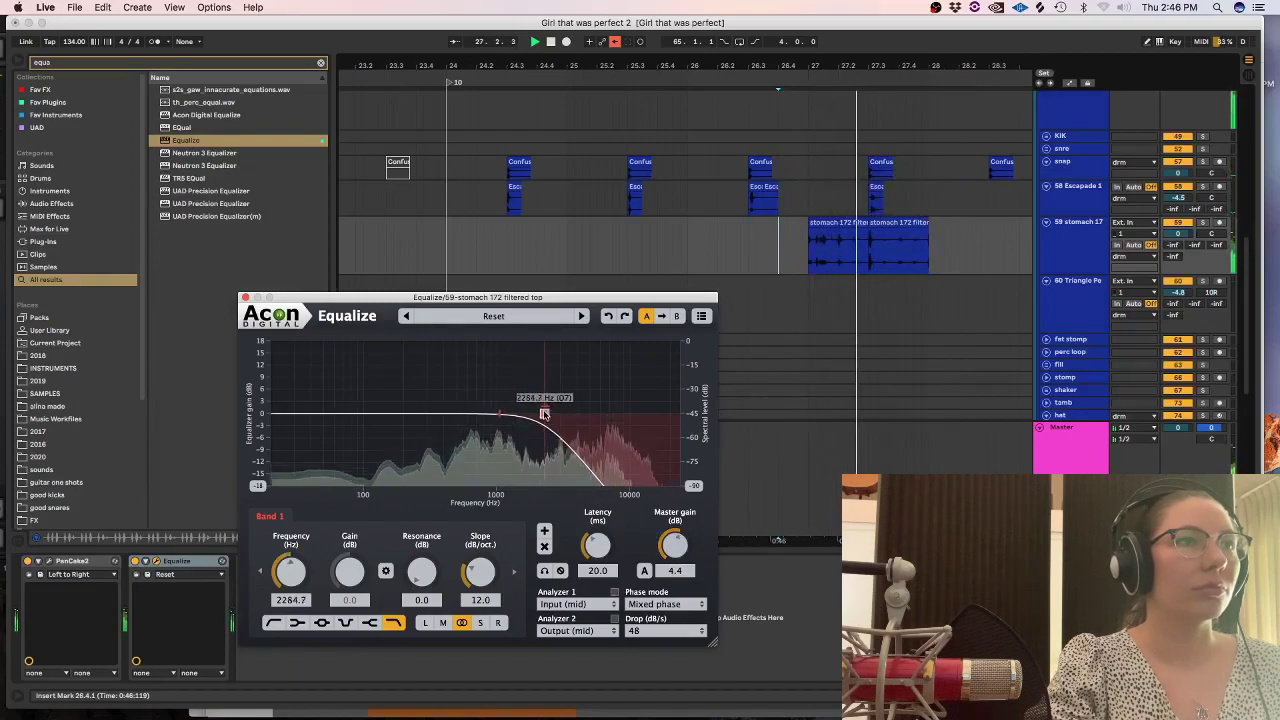
drag(294, 415, 446, 414)
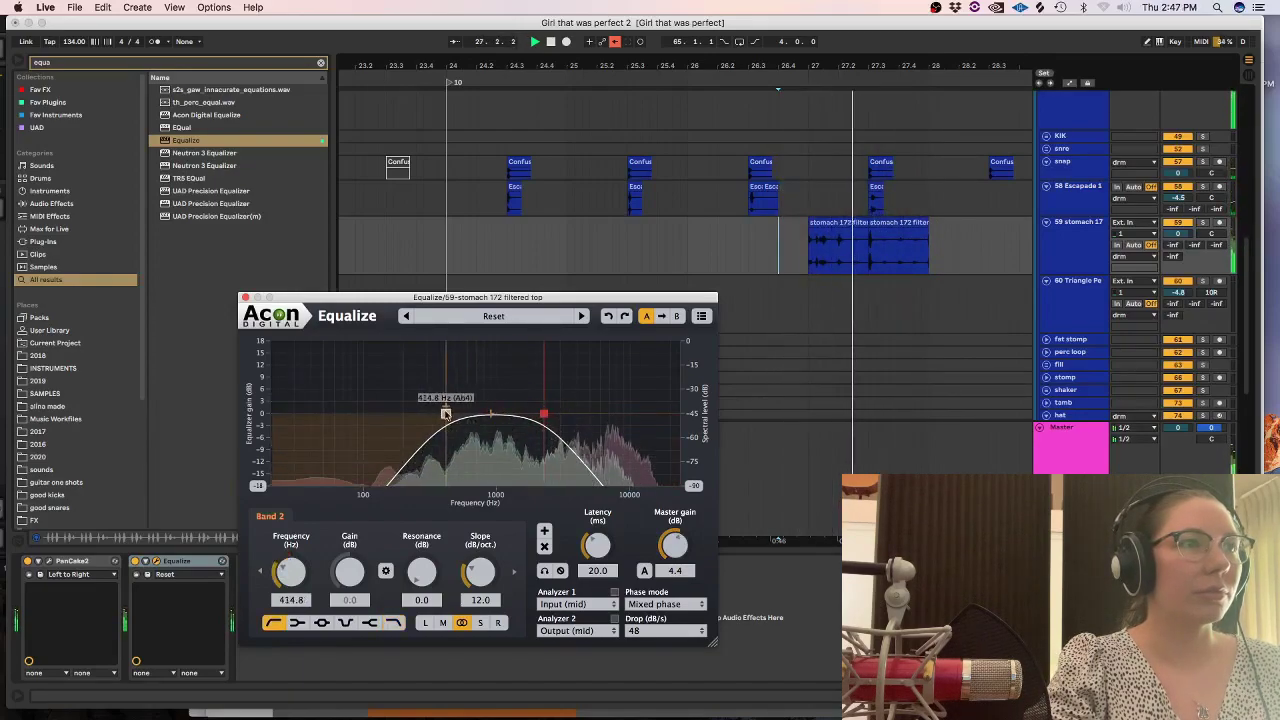
drag(481, 566, 482, 556)
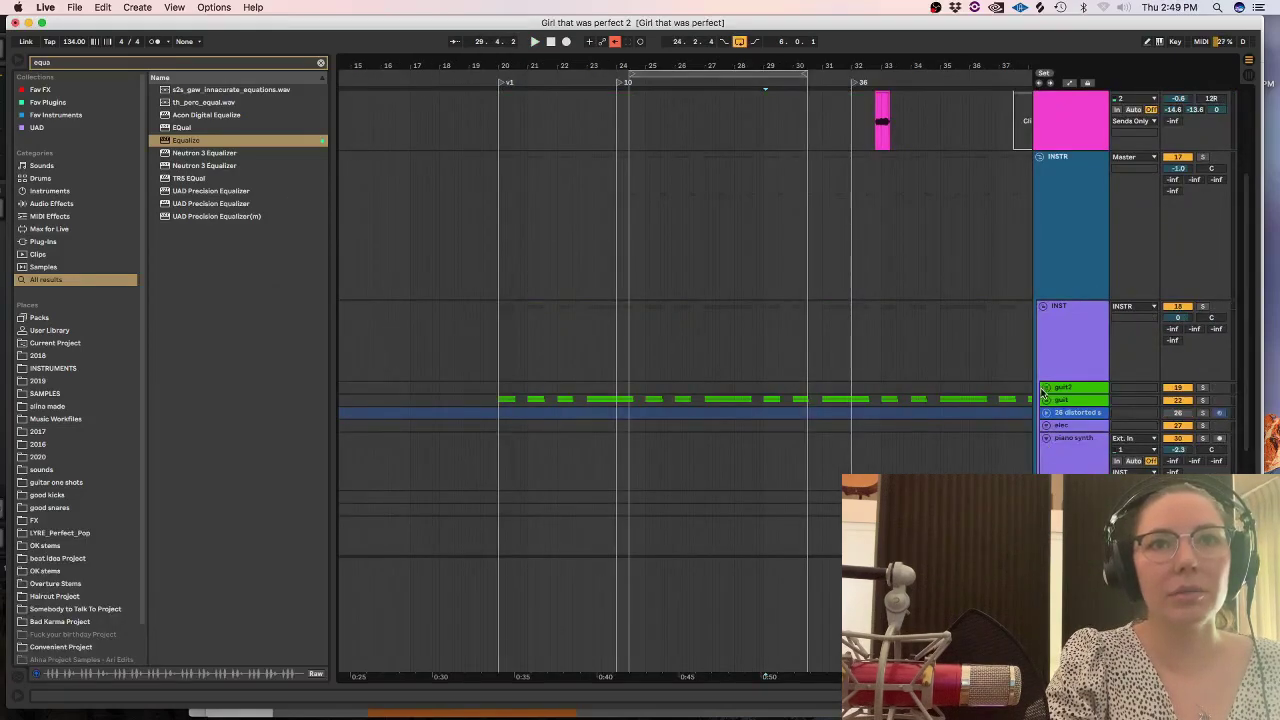
Unfold the guit group and listen to its guitar tracks in solo from 24.2.2.
click(625, 402)
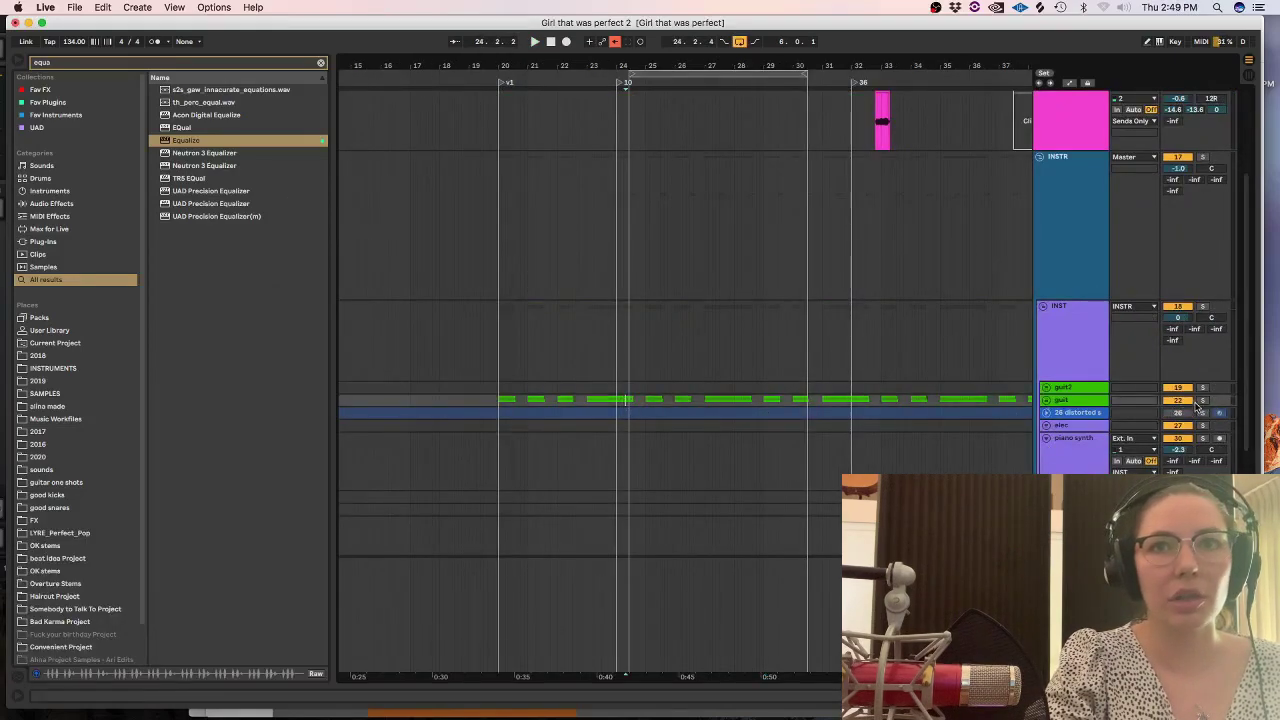
click(1046, 400)
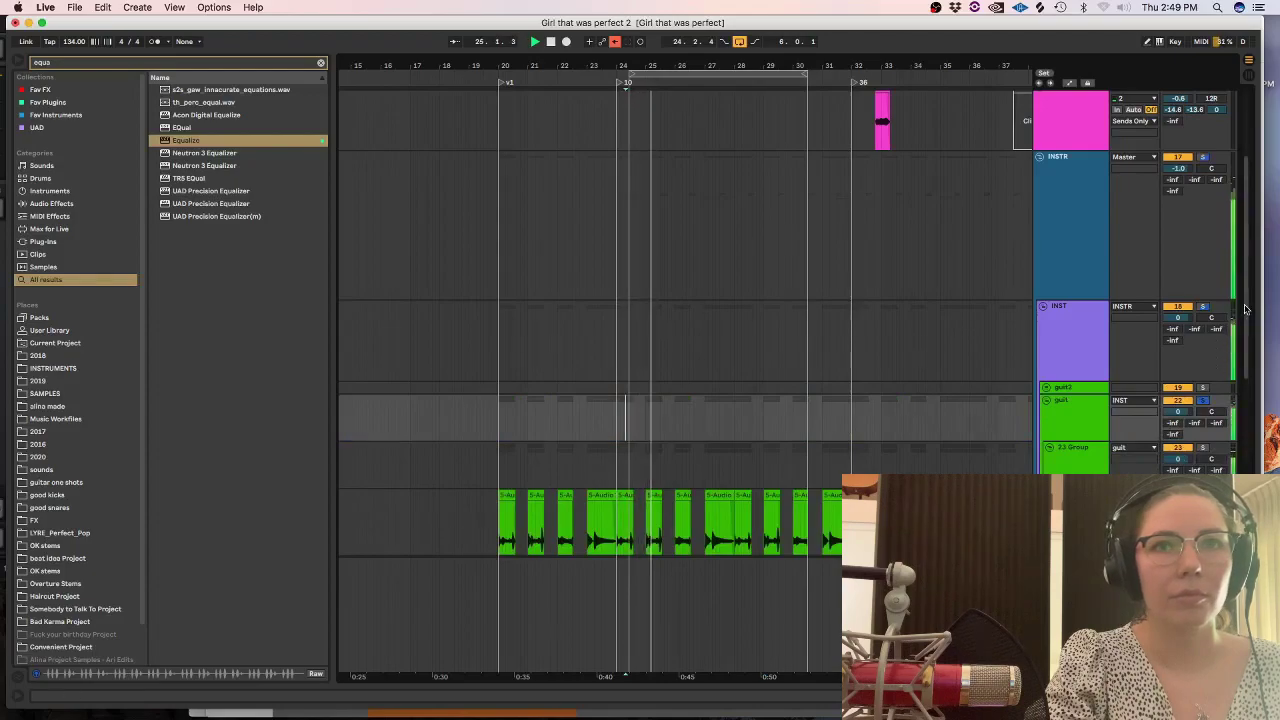
scroll(1237, 378, down, 5)
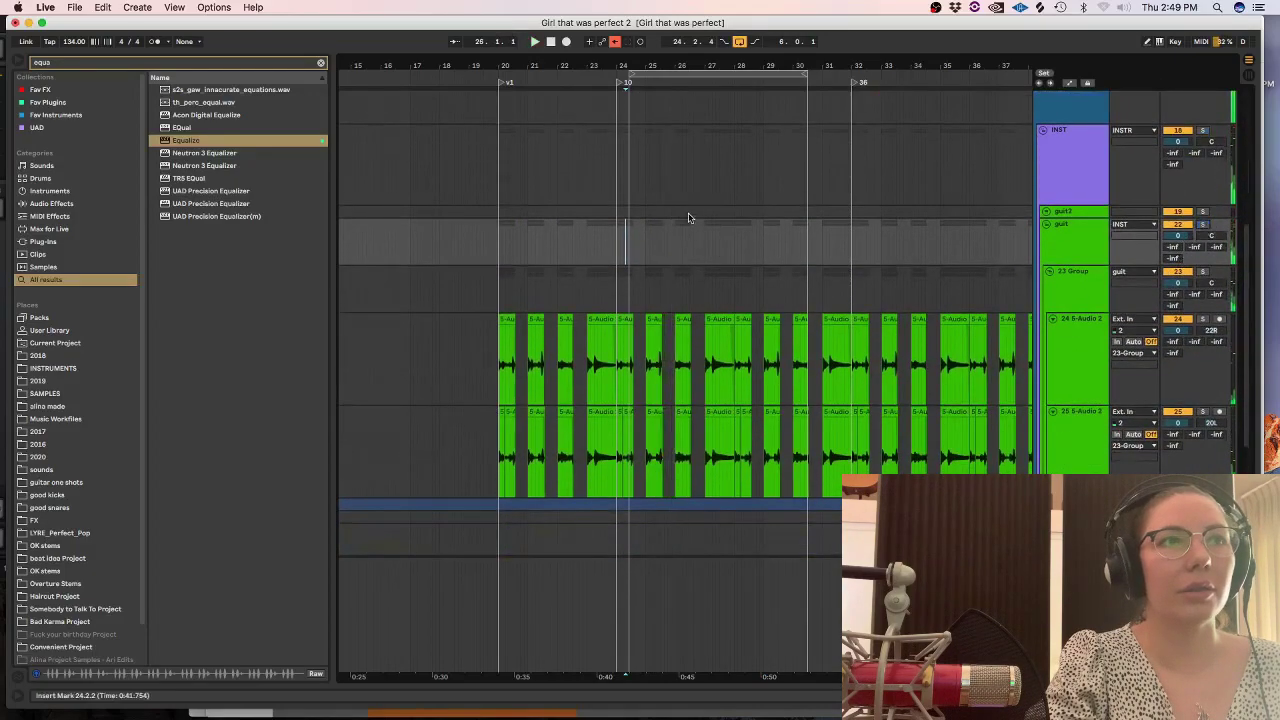
click(620, 274)
key(plus)
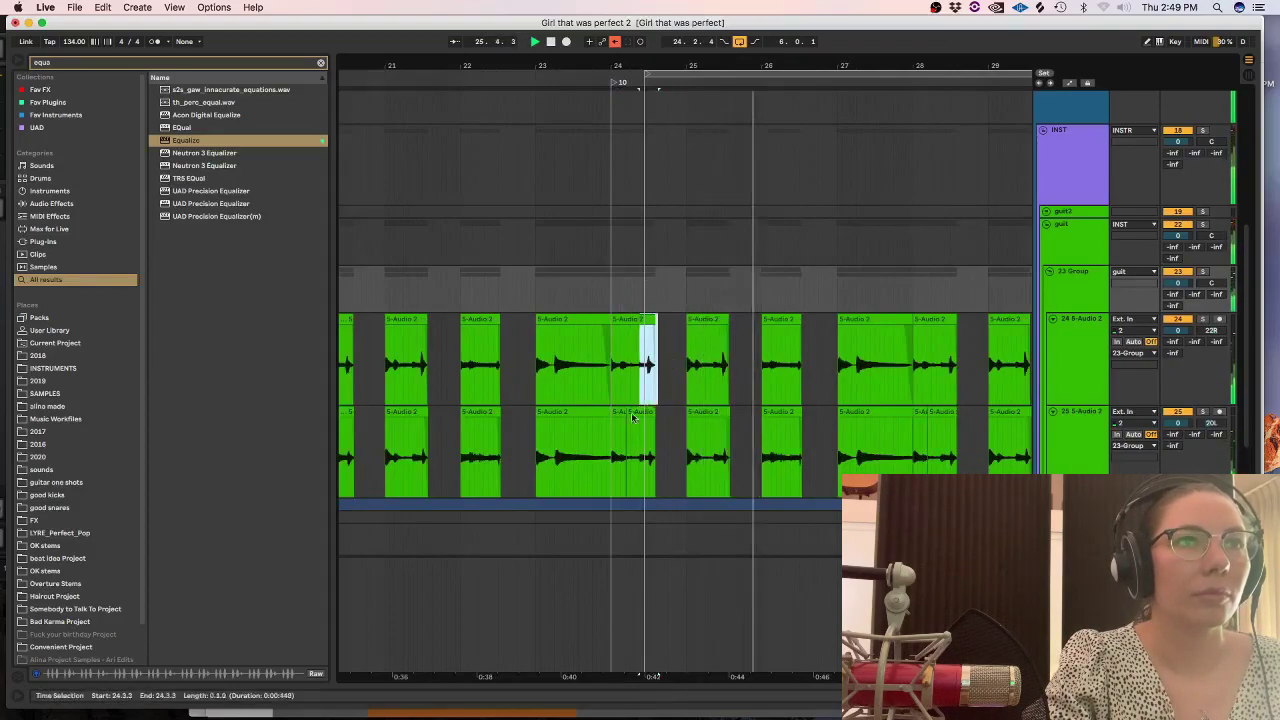
Split off the last guitar hit around 24.2.4 on both S-Audio 2 tracks and copy it to 25.2.4.
drag(656, 362, 647, 456)
key(plus)
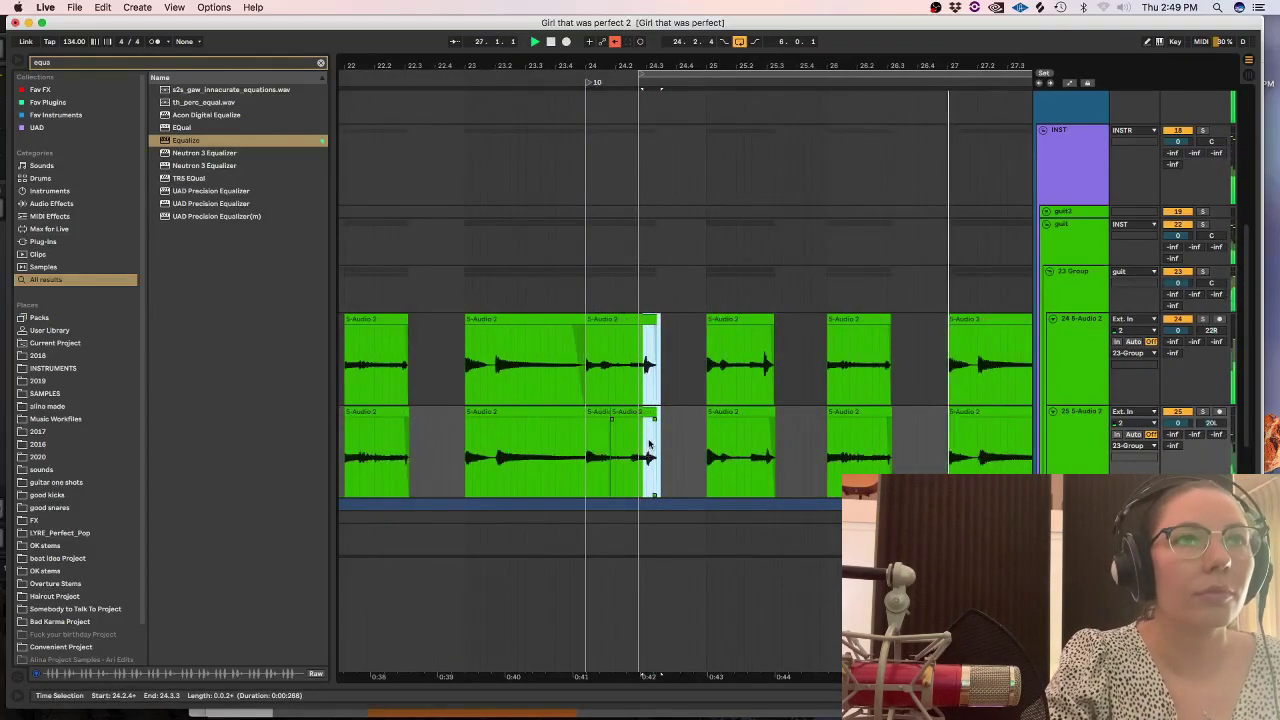
drag(669, 348, 645, 455)
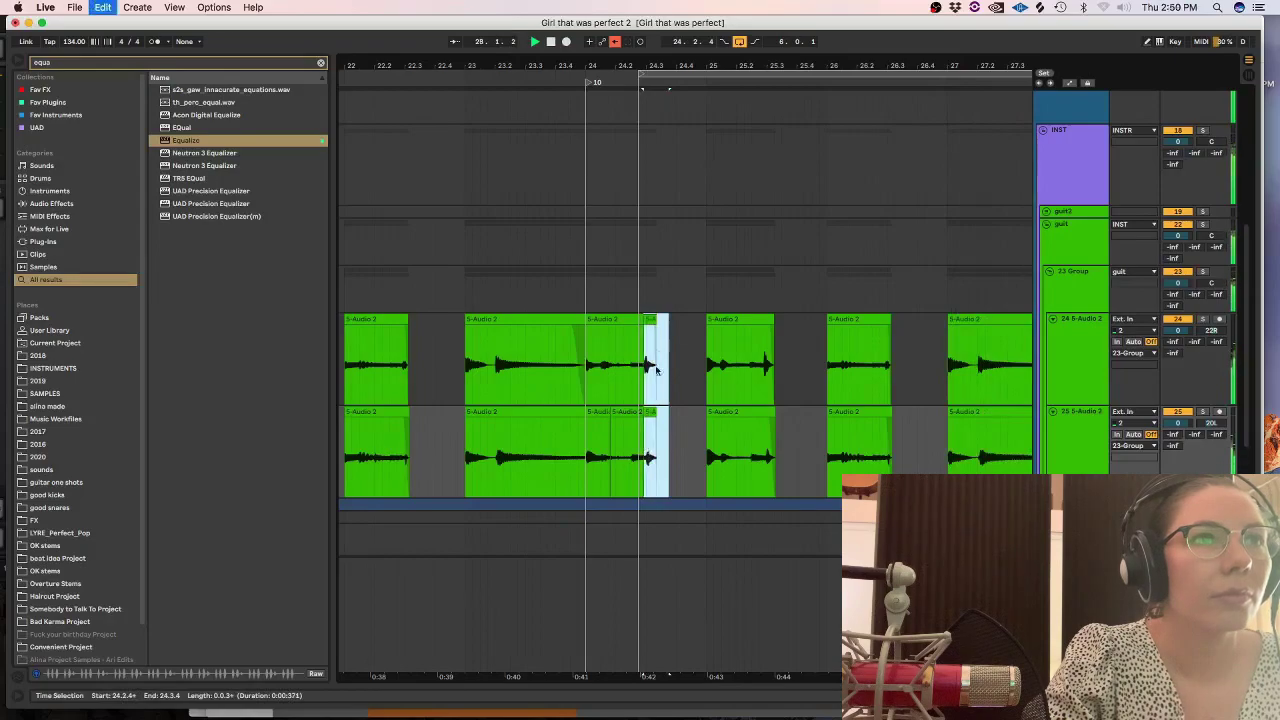
drag(648, 398, 773, 376)
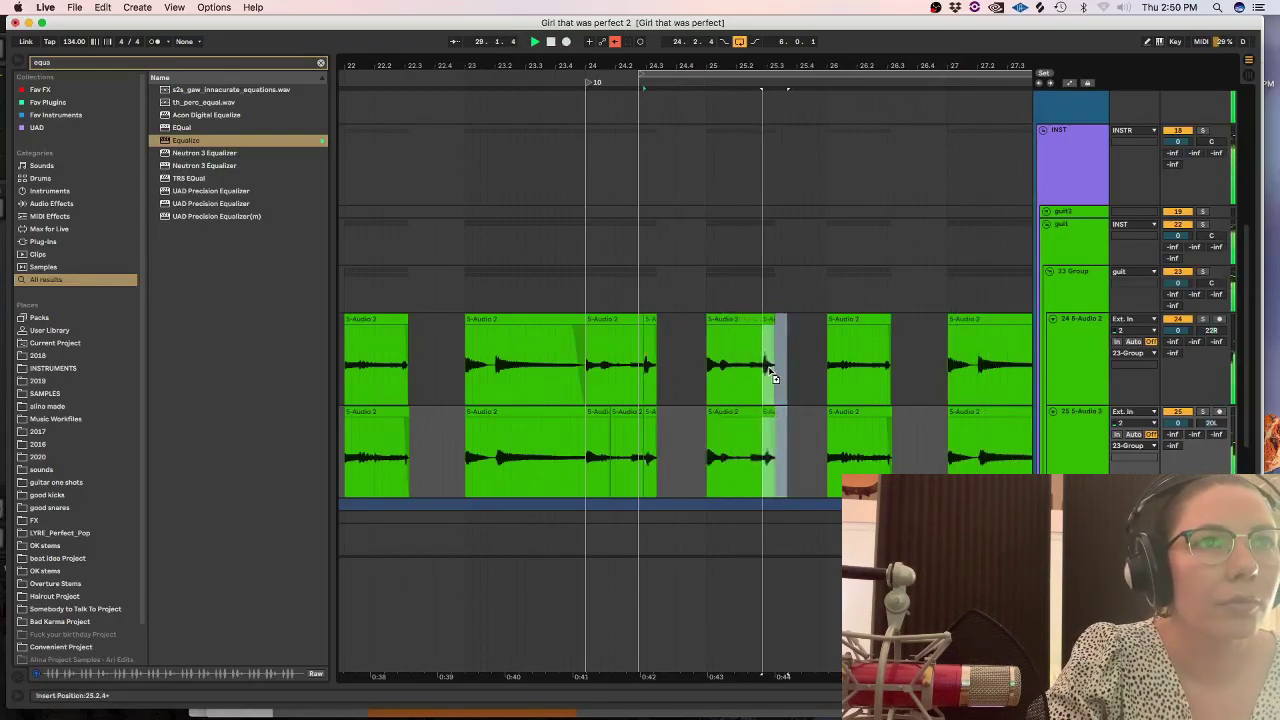
Solo the guitar tracks' 23 Group and listen to the bar 25 phrase from 24.4.3.
click(695, 366)
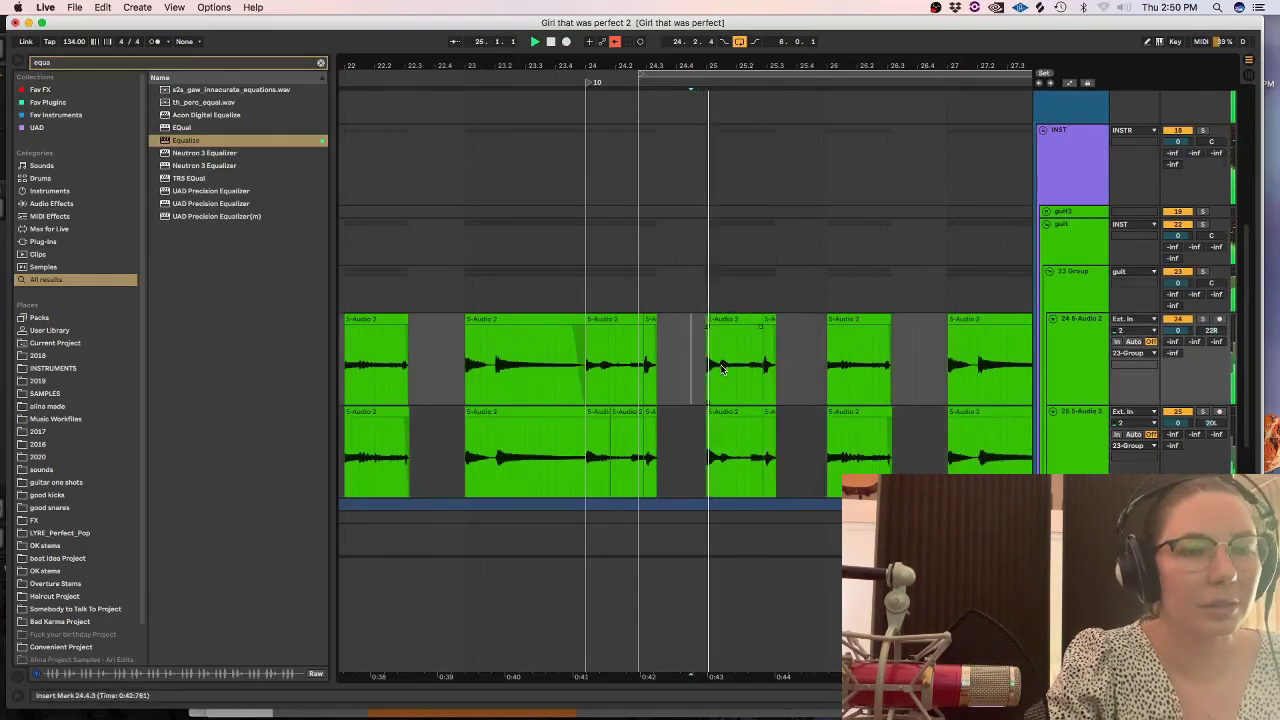
key(plus)
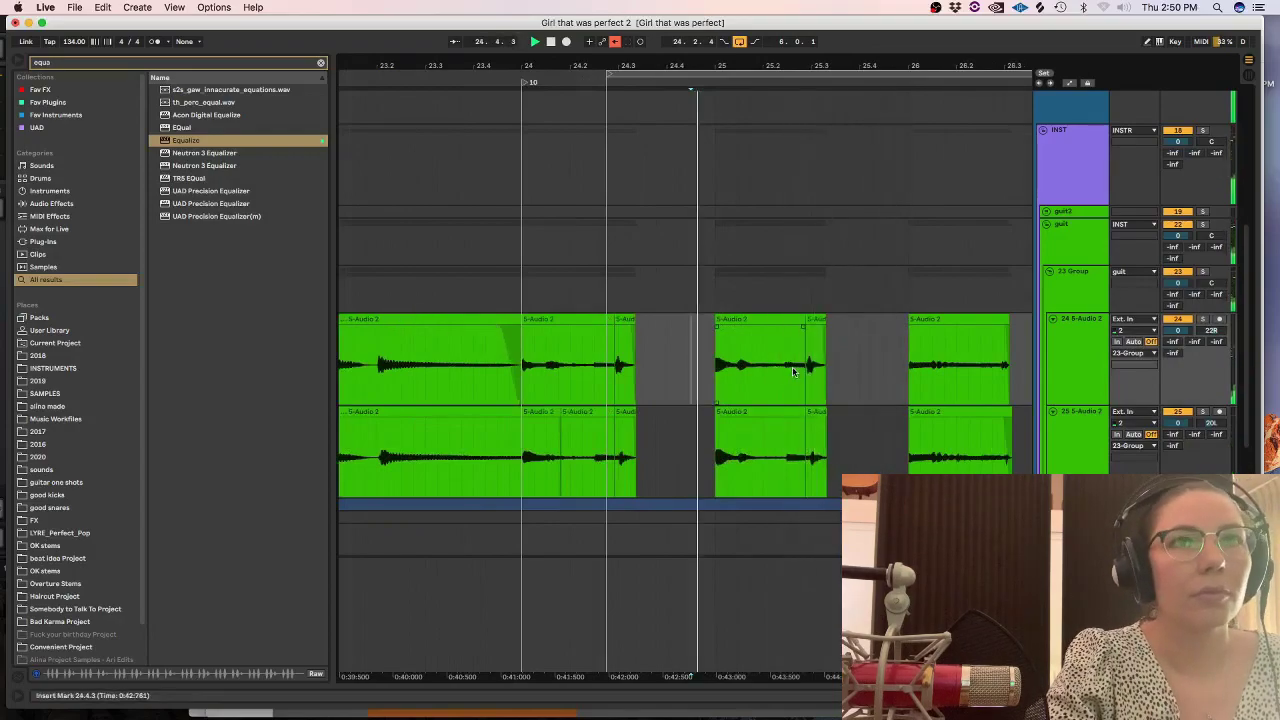
click(1204, 273)
key(space)
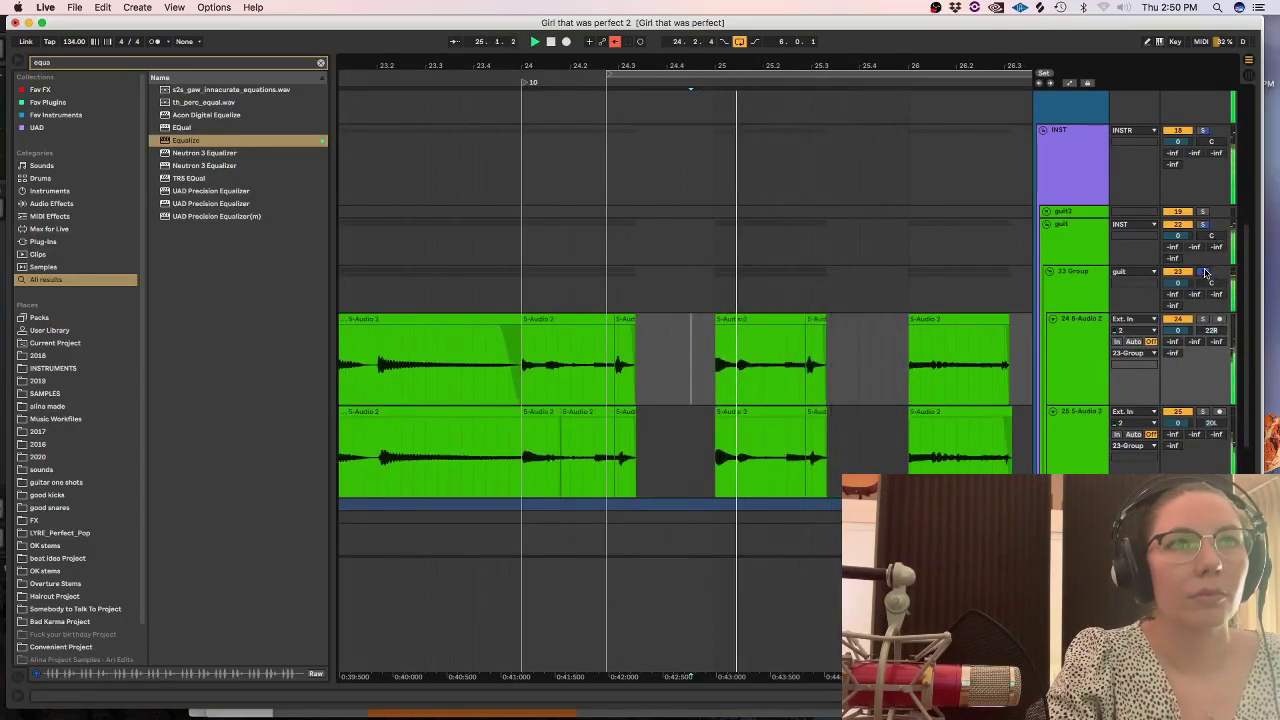
key(space)
Extend the original bar 25 guitar clips over the copied hit on both tracks and play from 25.2.4.
drag(806, 321, 842, 322)
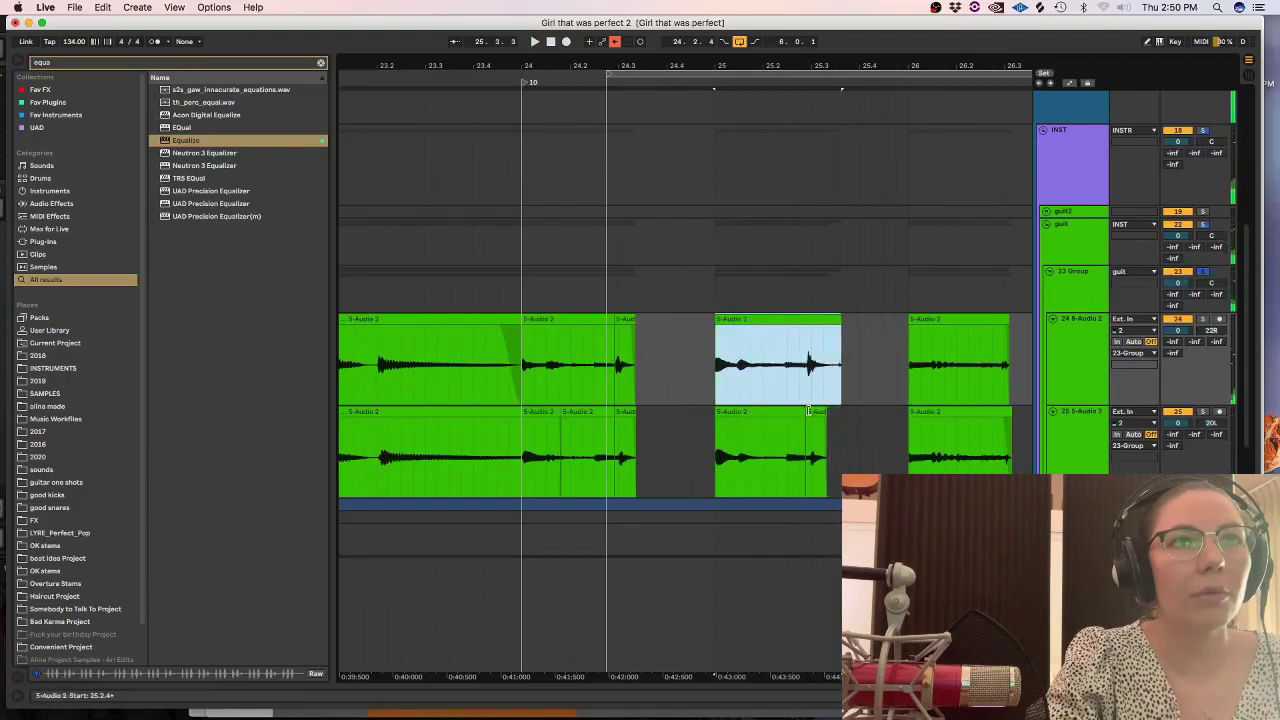
drag(806, 412, 829, 412)
click(805, 434)
key(space)
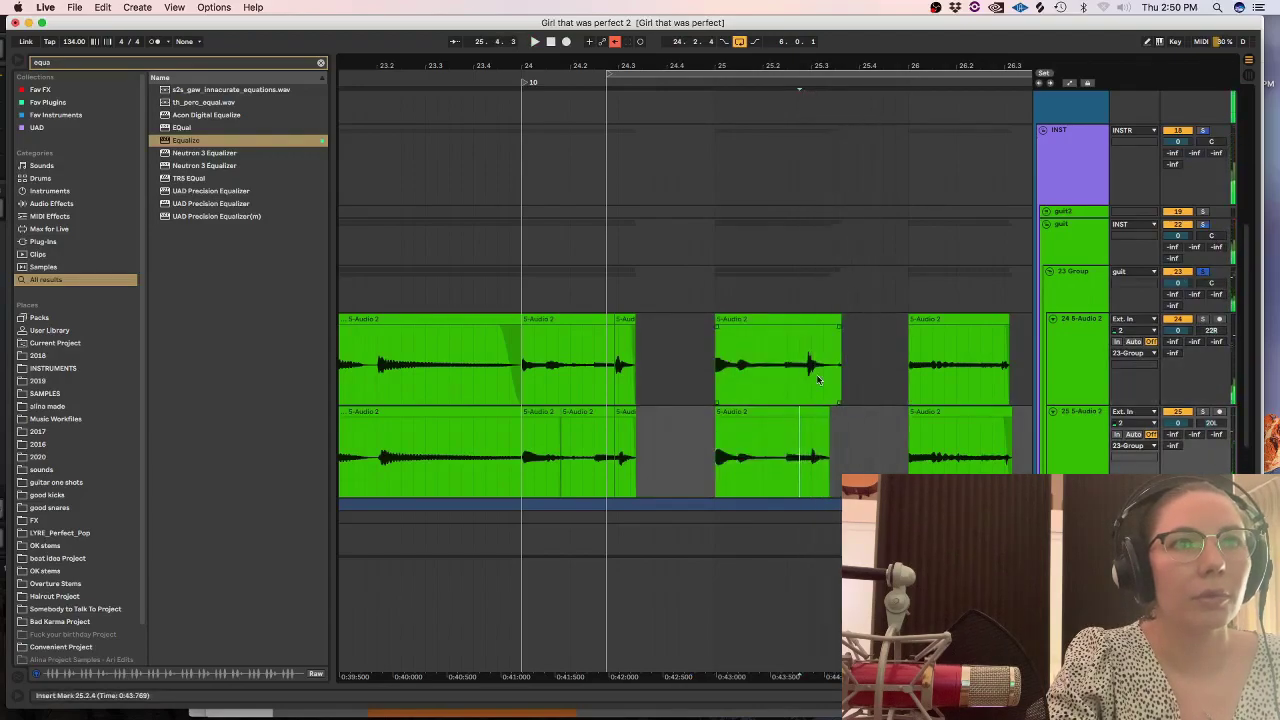
click(103, 8)
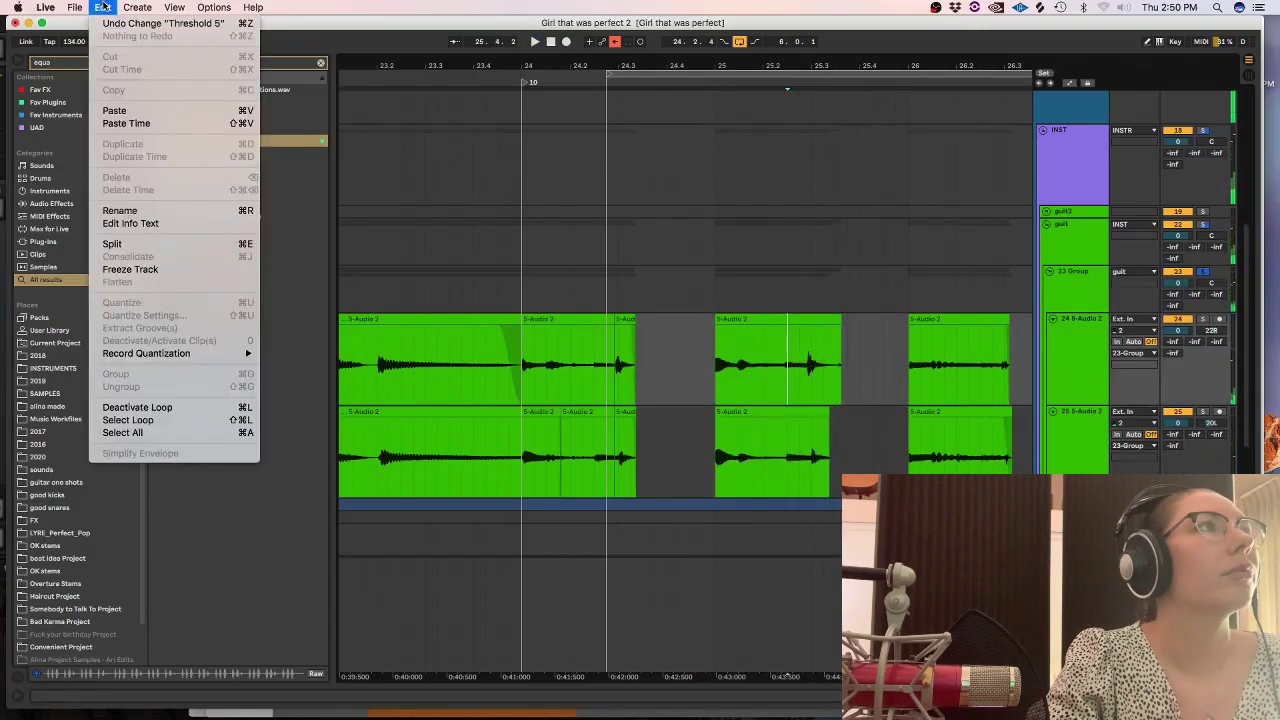
click(537, 290)
Copy the split guitar hit at 24.2.4 on both tracks onto 25.2.4 again and delete the excess tail after it.
click(624, 321)
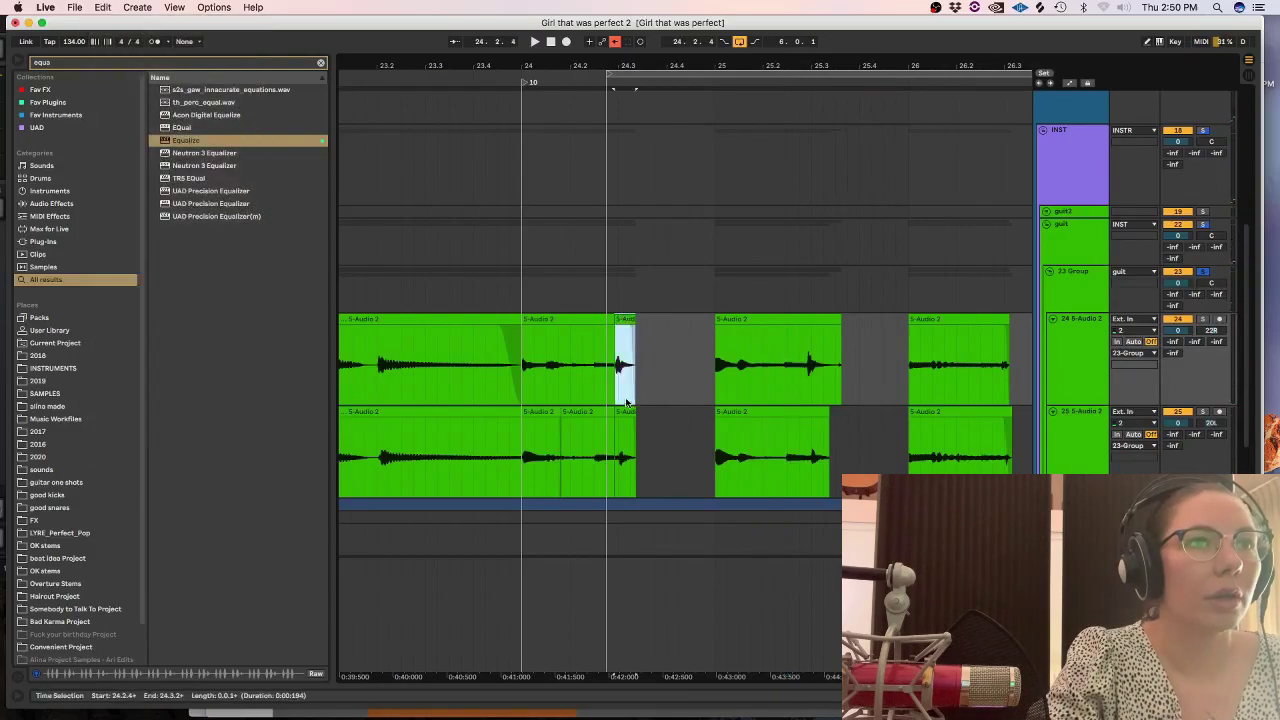
shift+click(623, 412)
drag(623, 412, 815, 432)
drag(856, 375, 824, 438)
key(Delete)
click(665, 430)
key(minus)
key(minus)
key(minus)
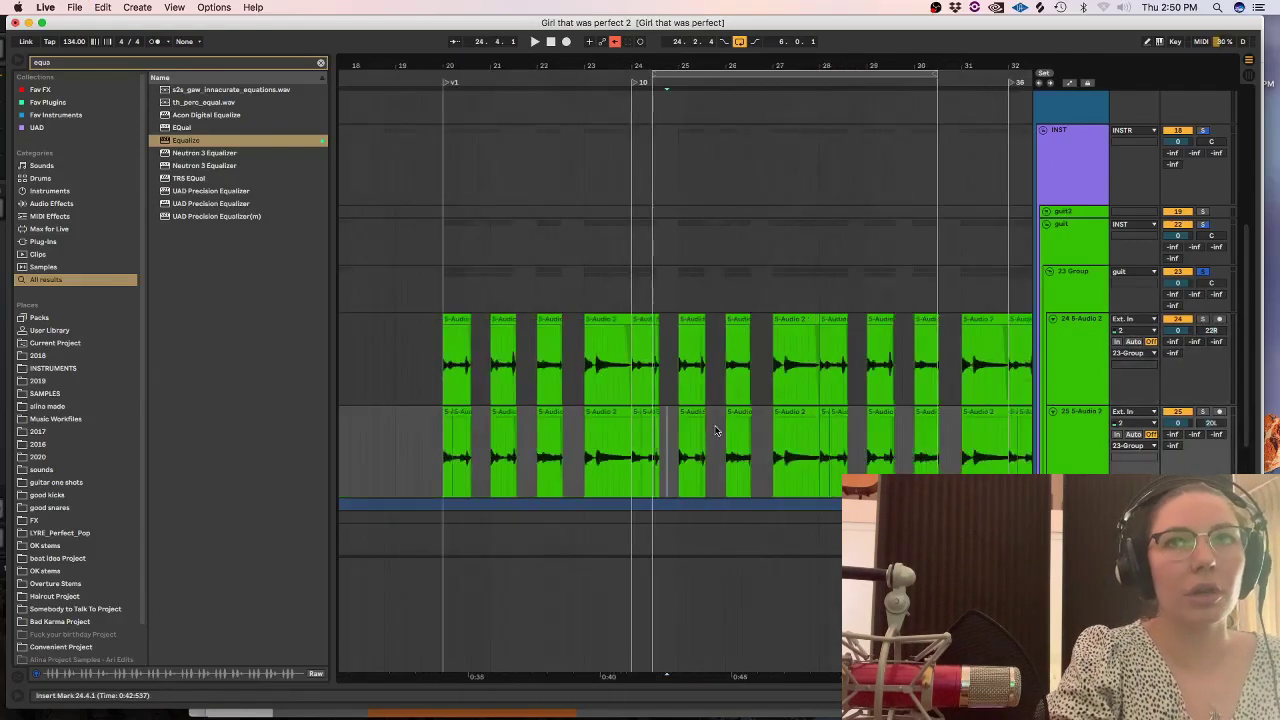
Collapse the guit group and examine the strings, piano bass and sampled string tracks from bar 41 onwards.
click(1045, 224)
click(952, 268)
key(minus)
key(minus)
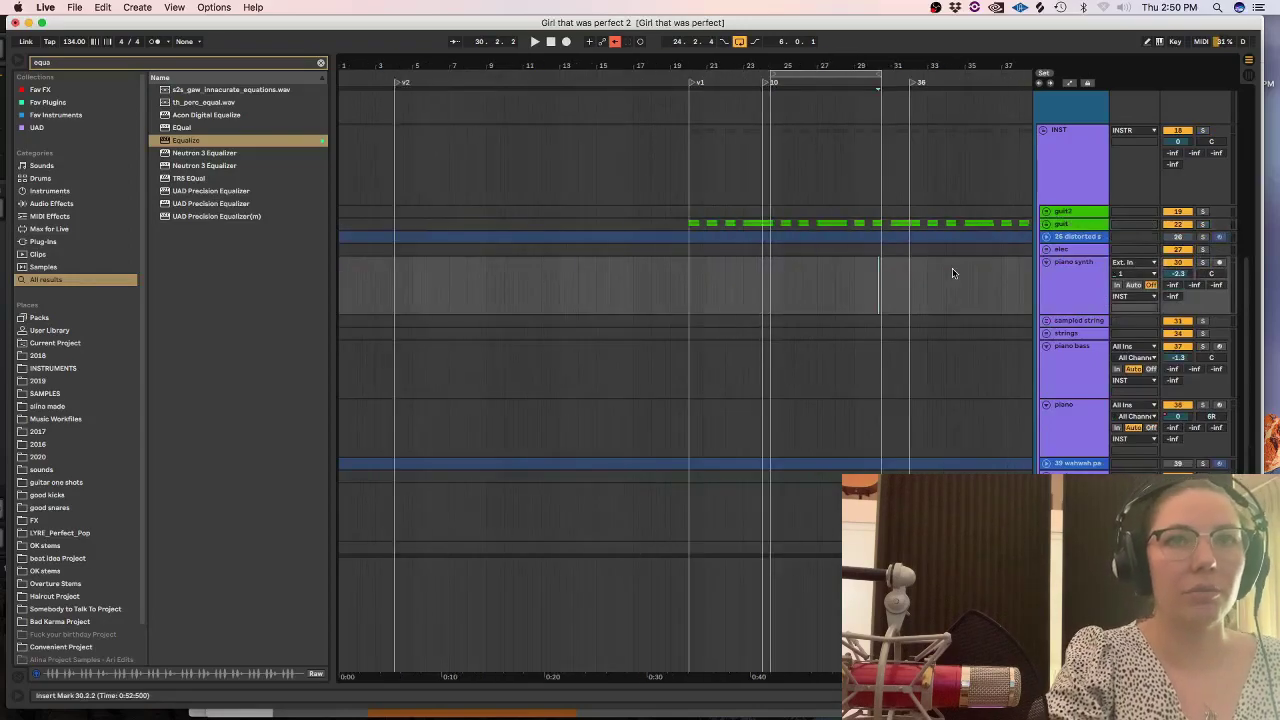
click(1047, 333)
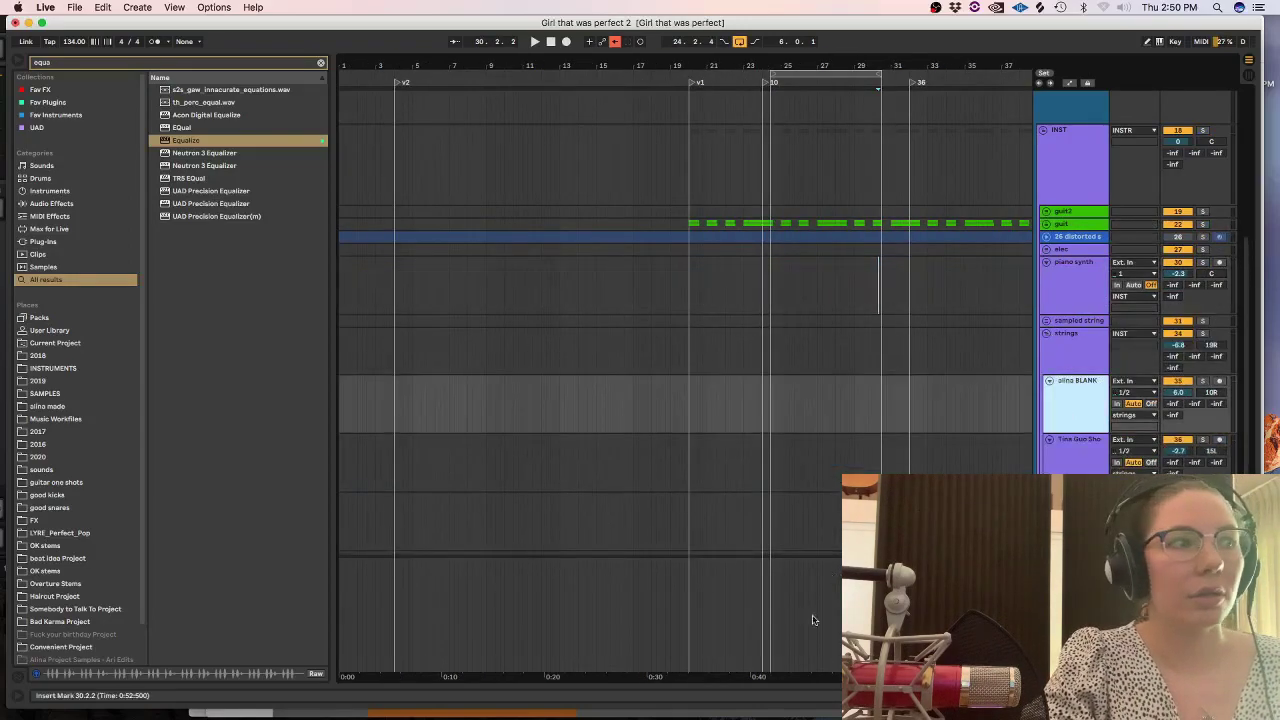
drag(752, 675, 348, 633)
click(1063, 467)
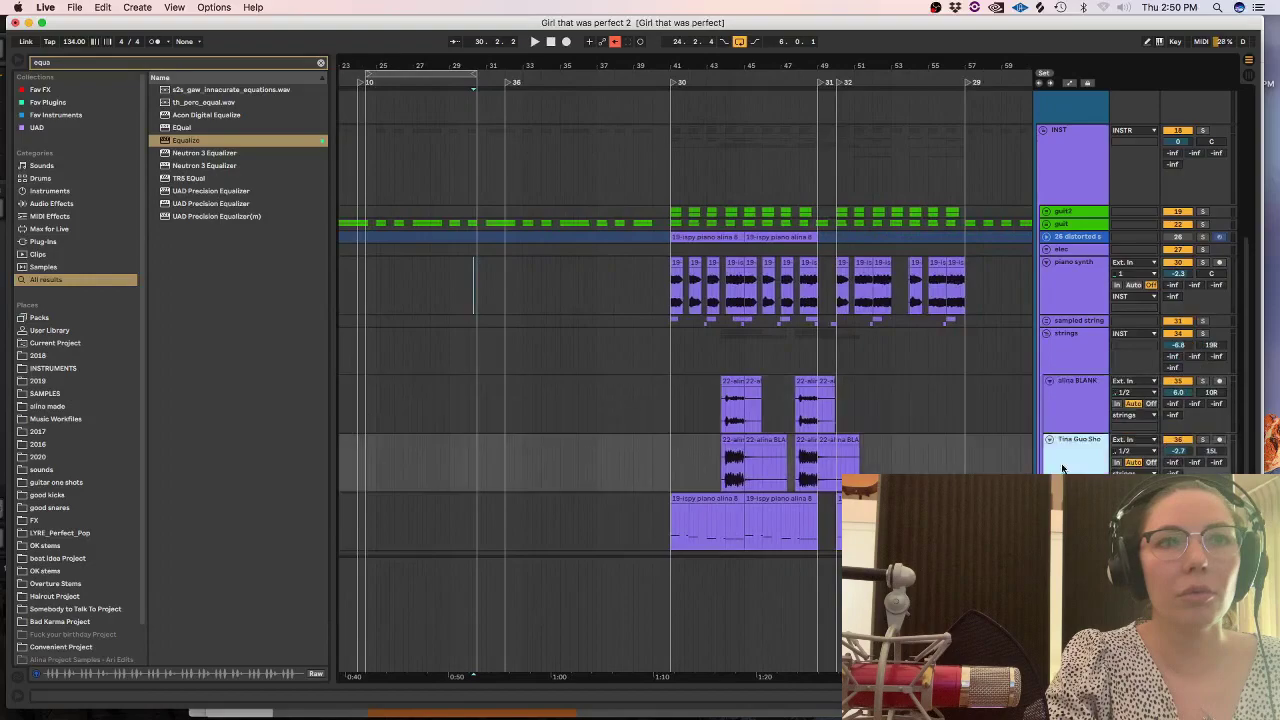
click(1063, 500)
click(1045, 333)
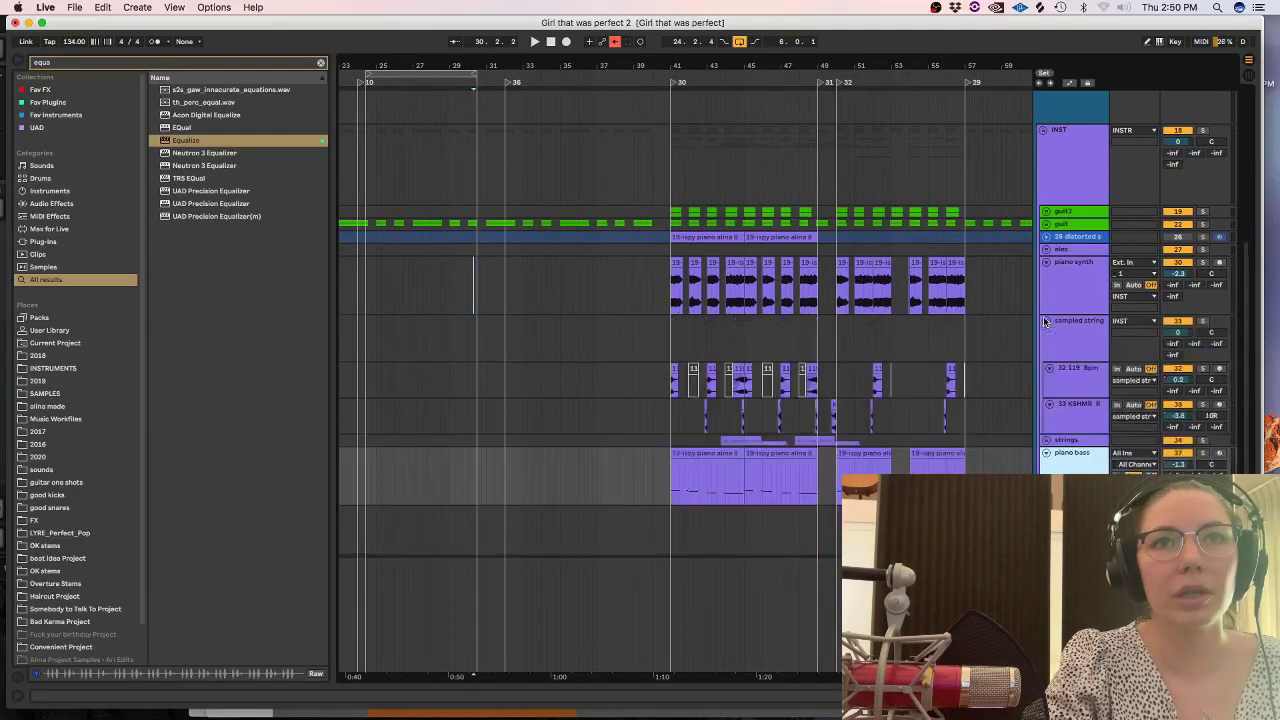
Examine the piano synth track and the deactivated distorted synth track's clips and device chain.
click(1063, 293)
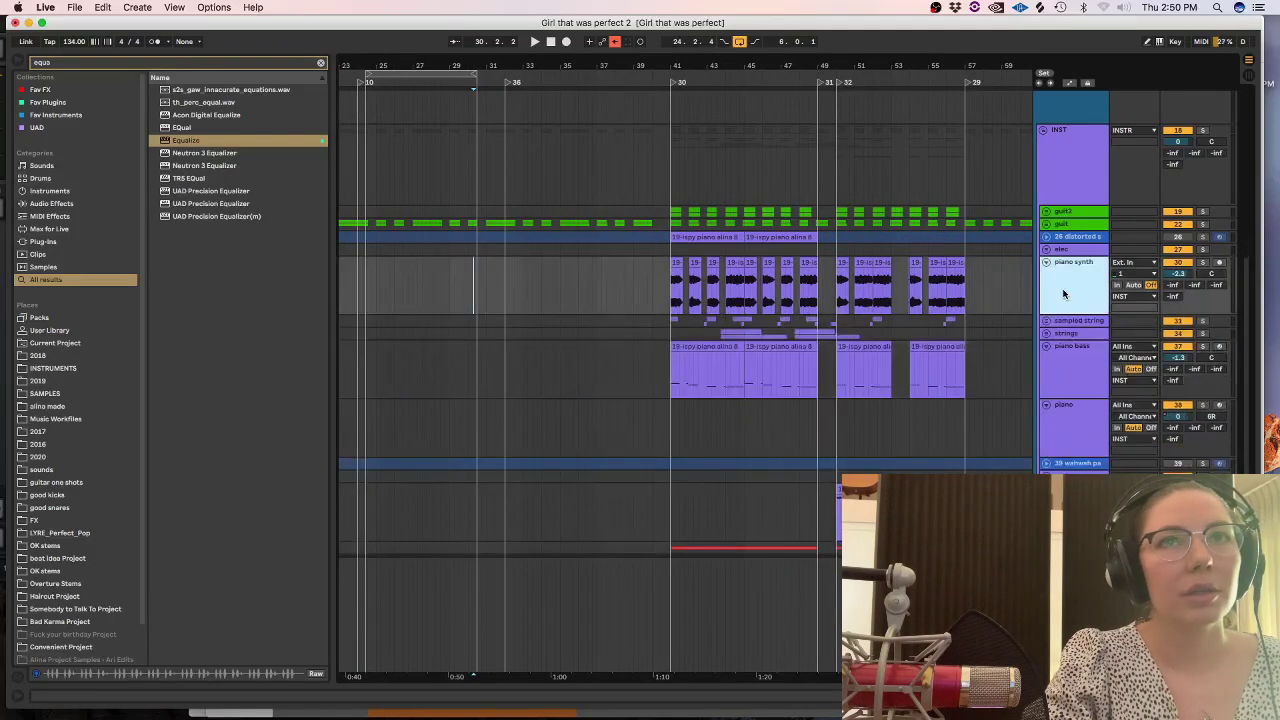
click(1046, 237)
double_click(1078, 250)
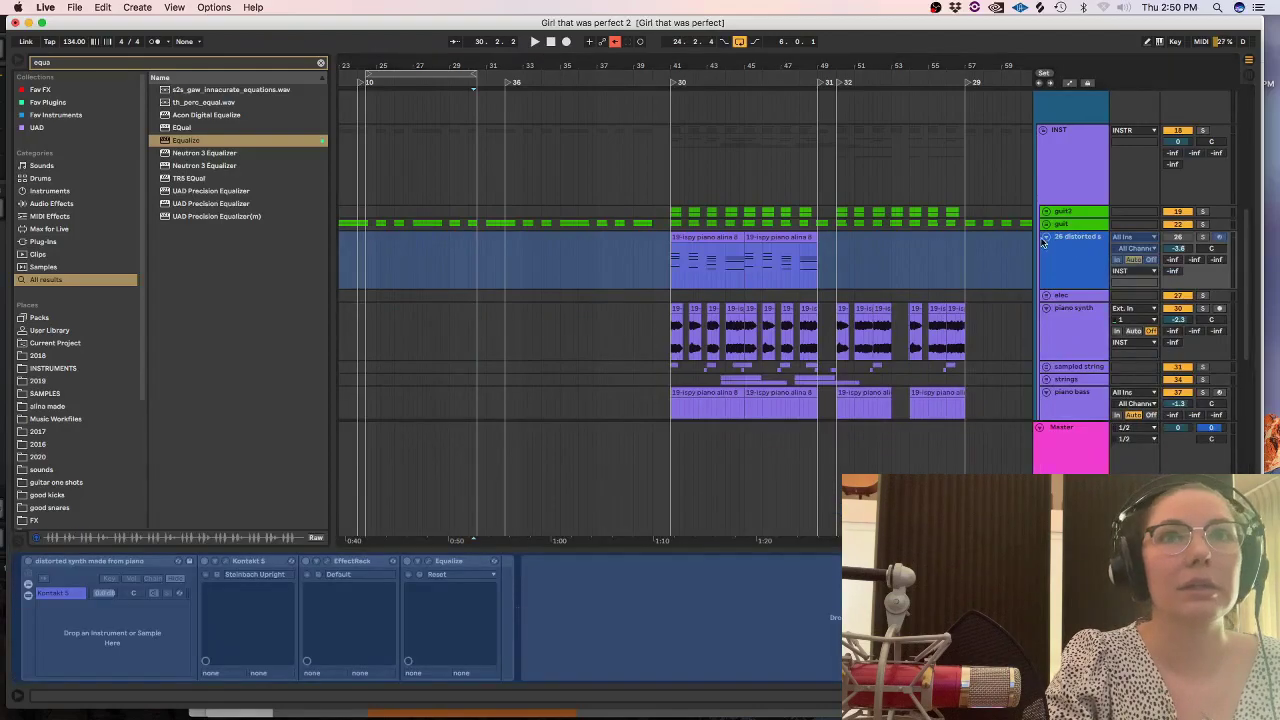
click(1046, 237)
Examine the deactivated wahwah pad track's devices, then unfold the pad group and inspect its first track's effects.
scroll(1246, 252, down, 8)
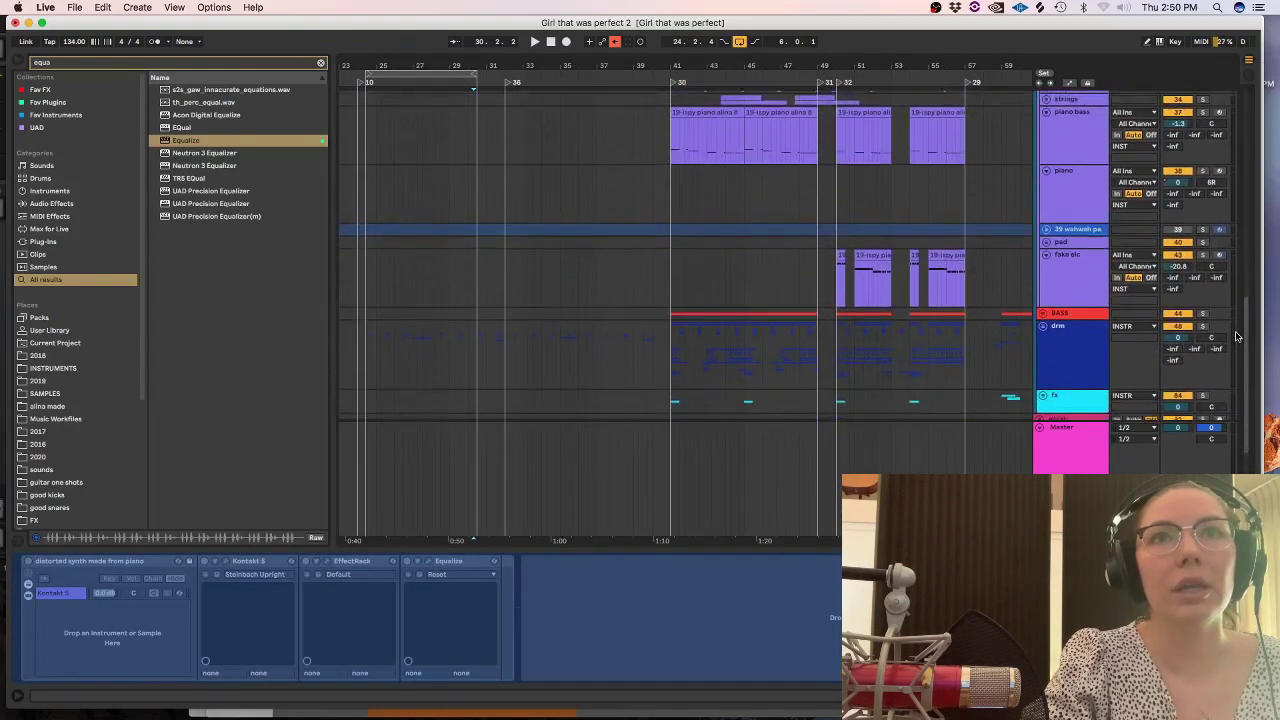
click(1086, 259)
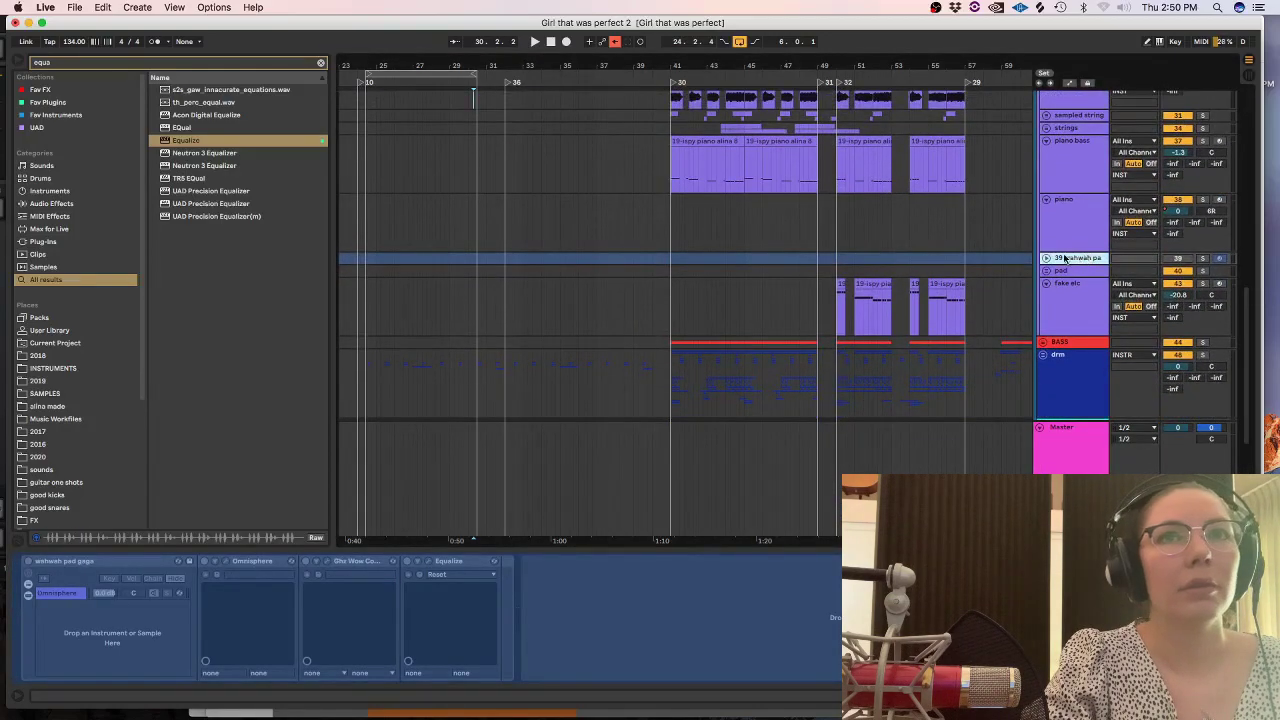
click(1046, 258)
click(1046, 258)
click(1046, 271)
click(1061, 280)
click(1075, 337)
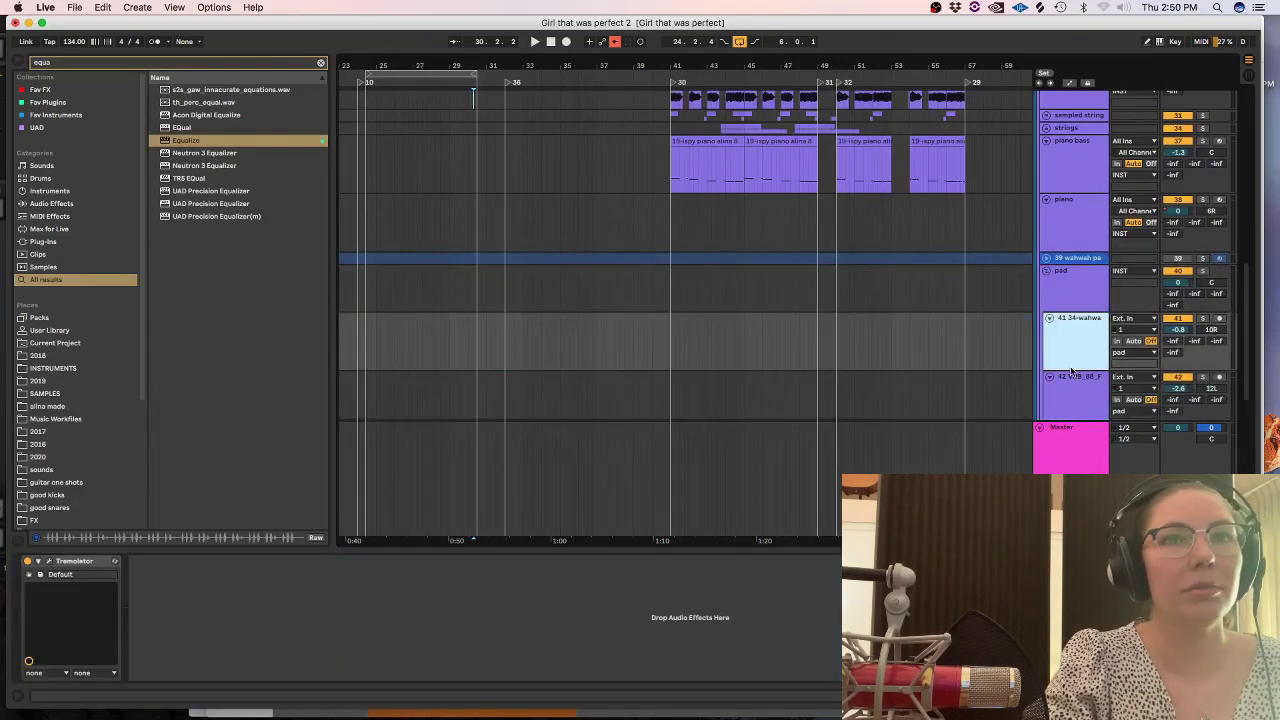
Fold the pad group, then examine the fake elc track's clips and instrument and the remaining tracks below it.
click(1046, 271)
click(1066, 322)
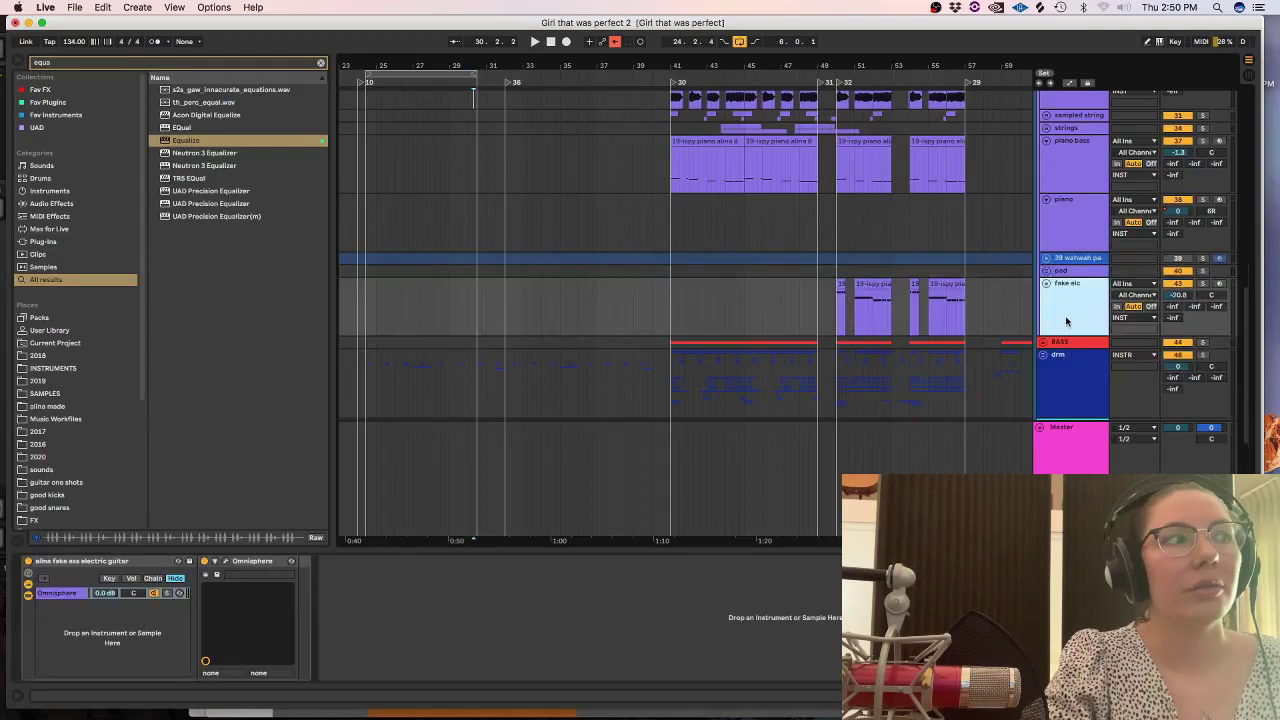
scroll(738, 538, right, 5)
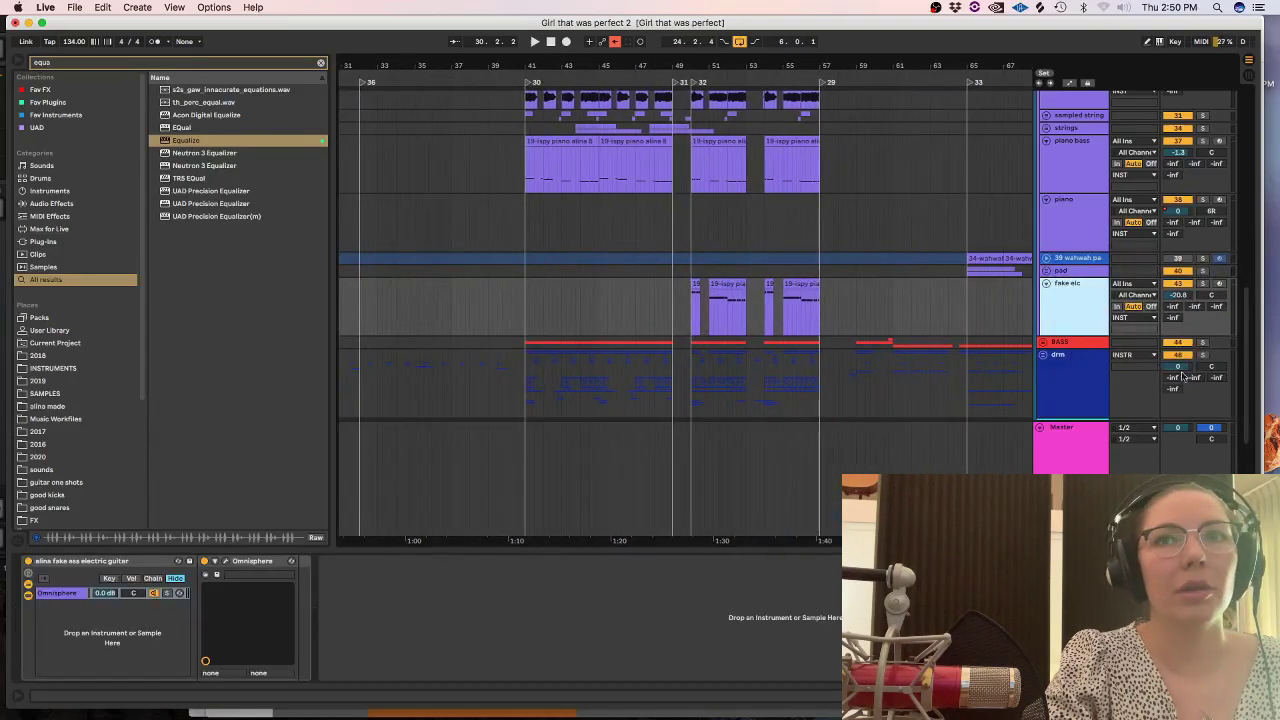
drag(1250, 360, 1248, 438)
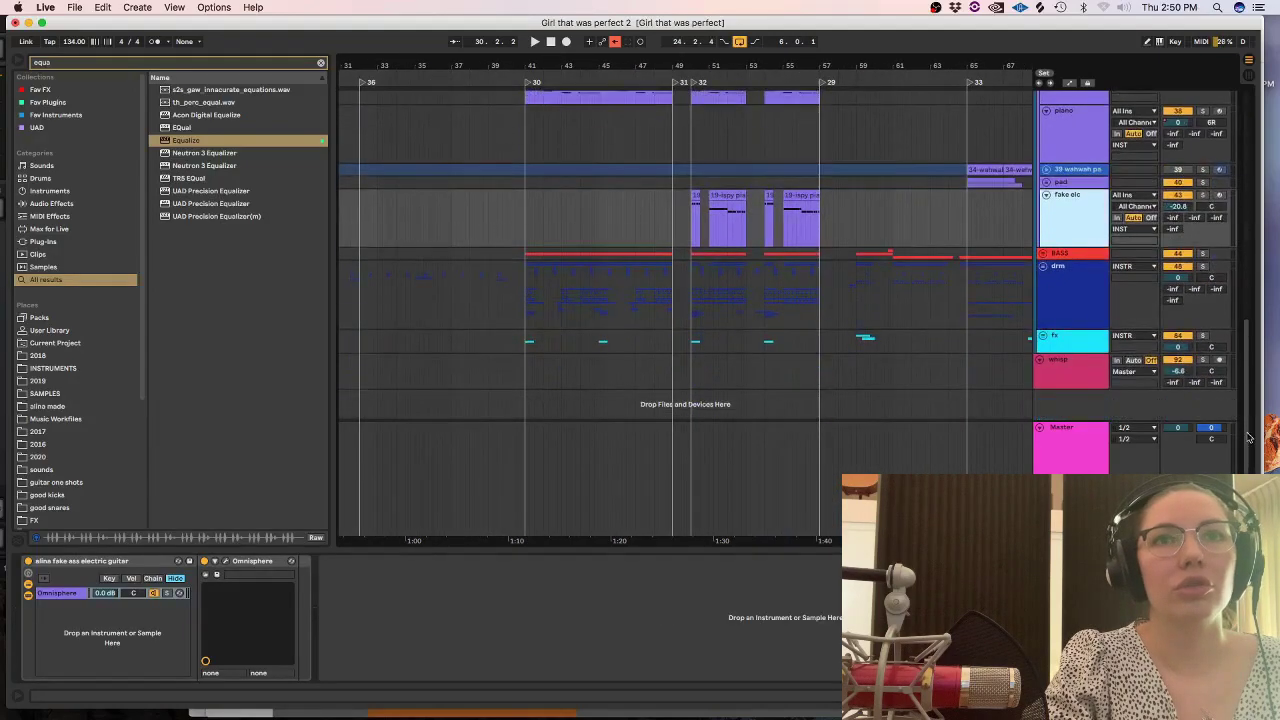
click(1066, 384)
click(1042, 337)
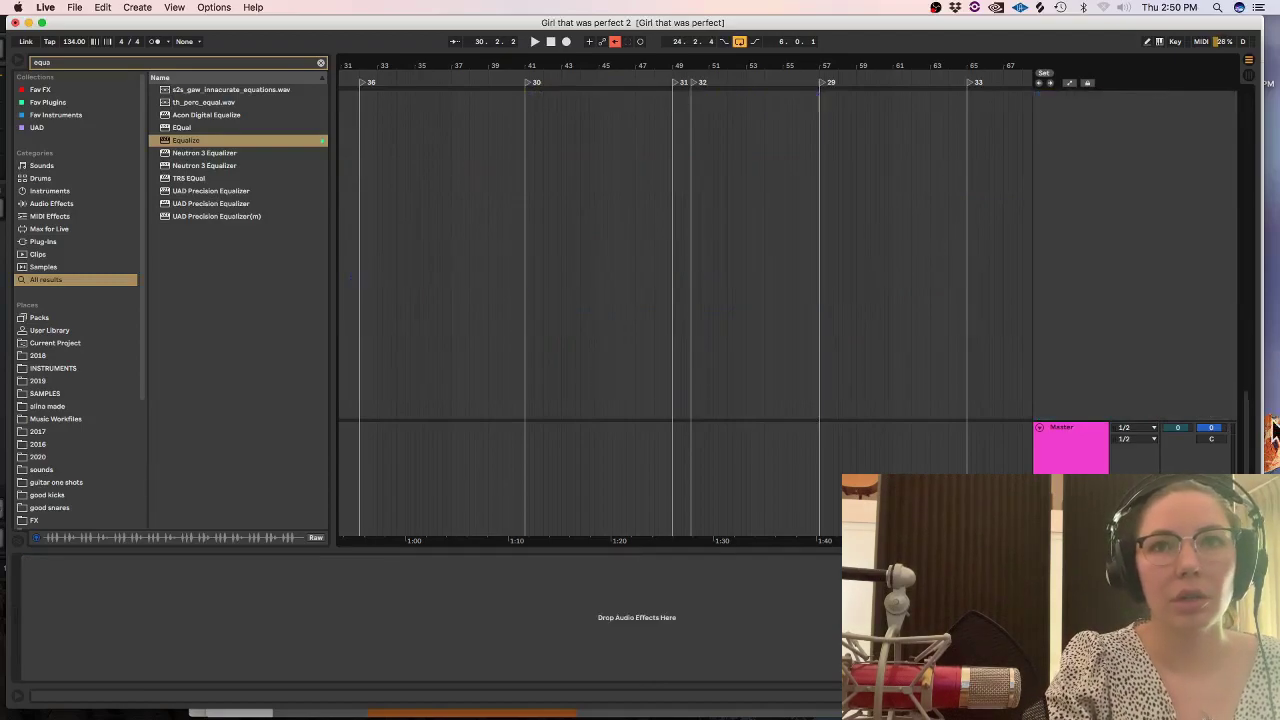
drag(1238, 348, 1238, 216)
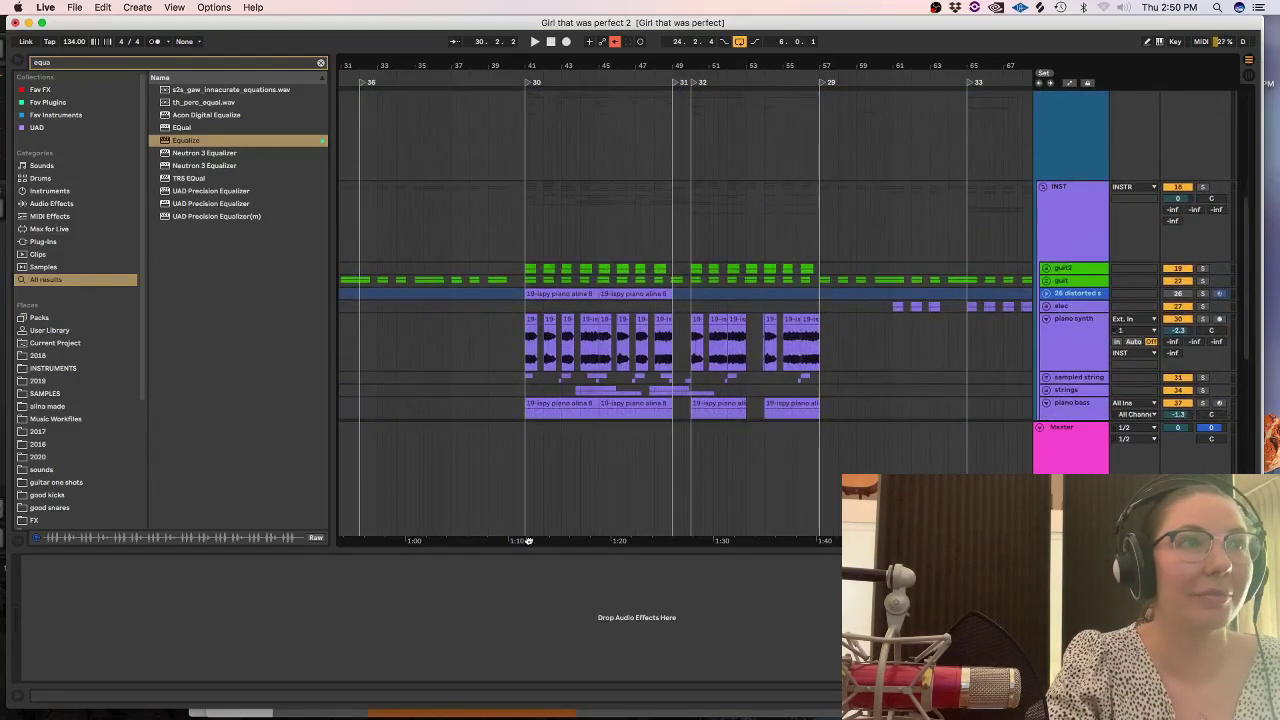
Play the song from bar 24 with the device view hidden and the guit group soloed and unfolded to its audio tracks.
scroll(529, 541, left, 10)
click(763, 225)
key(space)
key(alt+super+l)
key(plus)
key(plus)
key(plus)
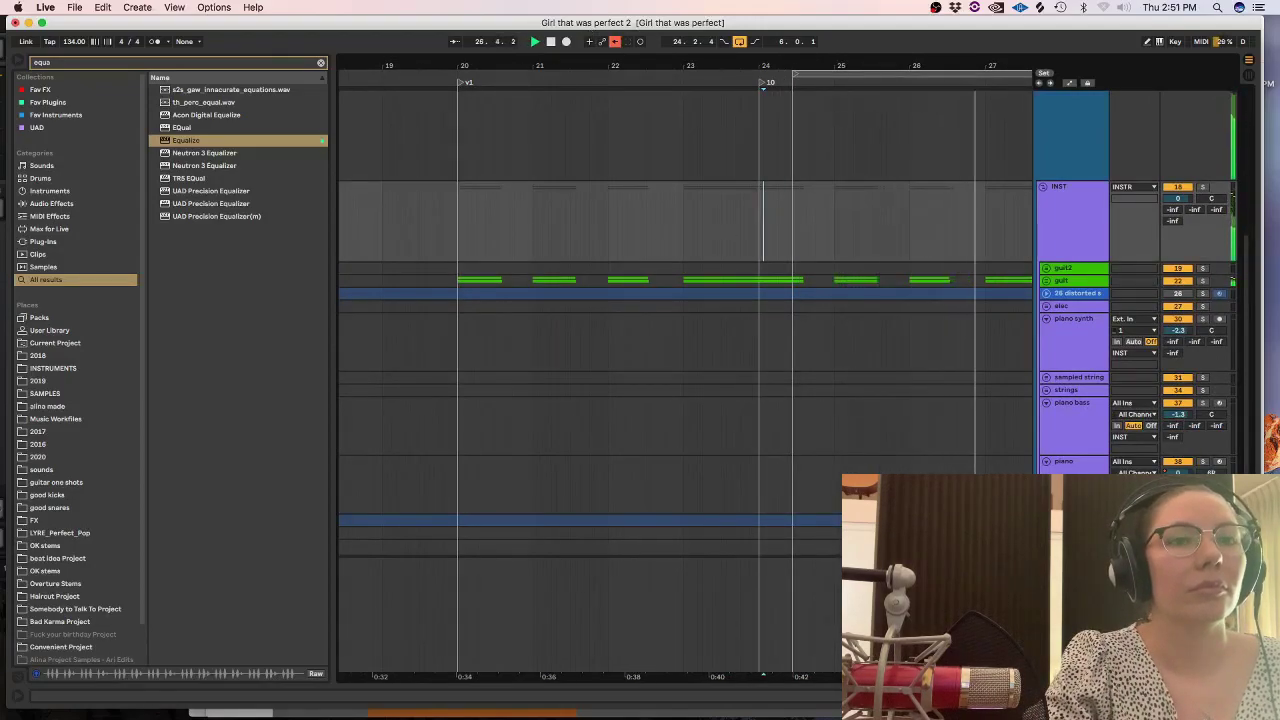
scroll(794, 649, right, 5)
click(1046, 281)
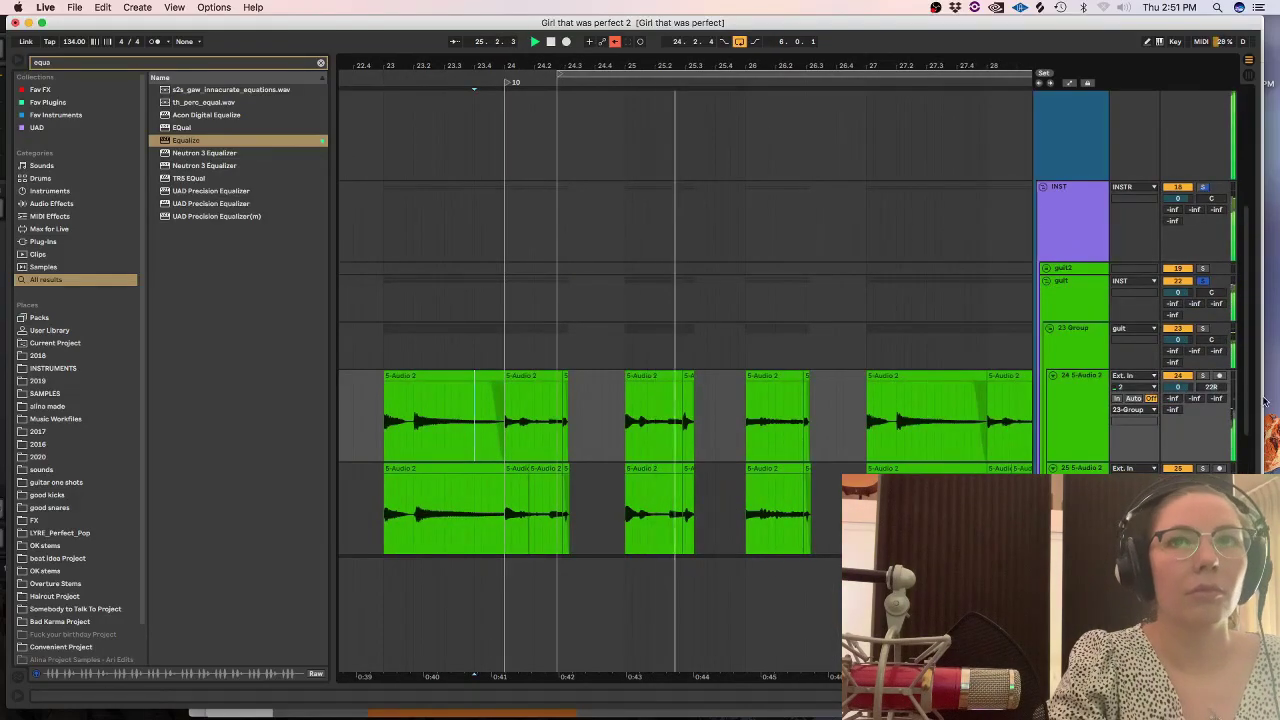
drag(1246, 364, 1246, 405)
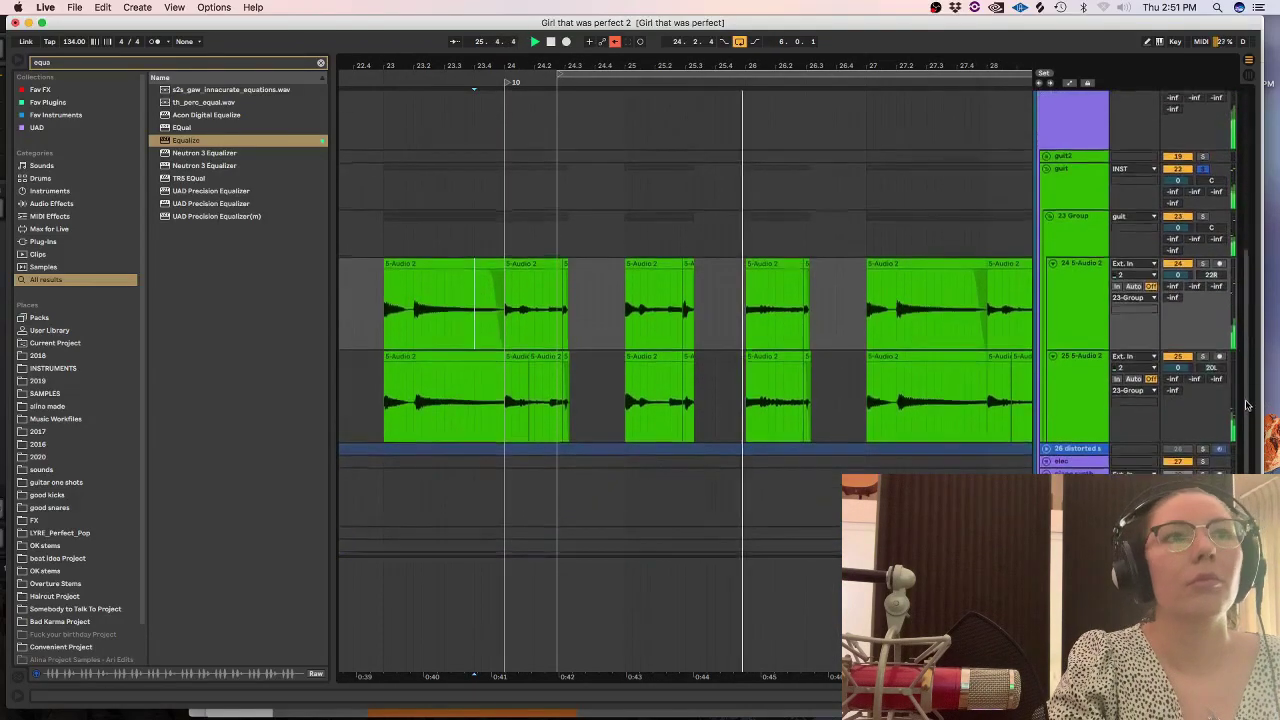
scroll(1246, 405, up, 2)
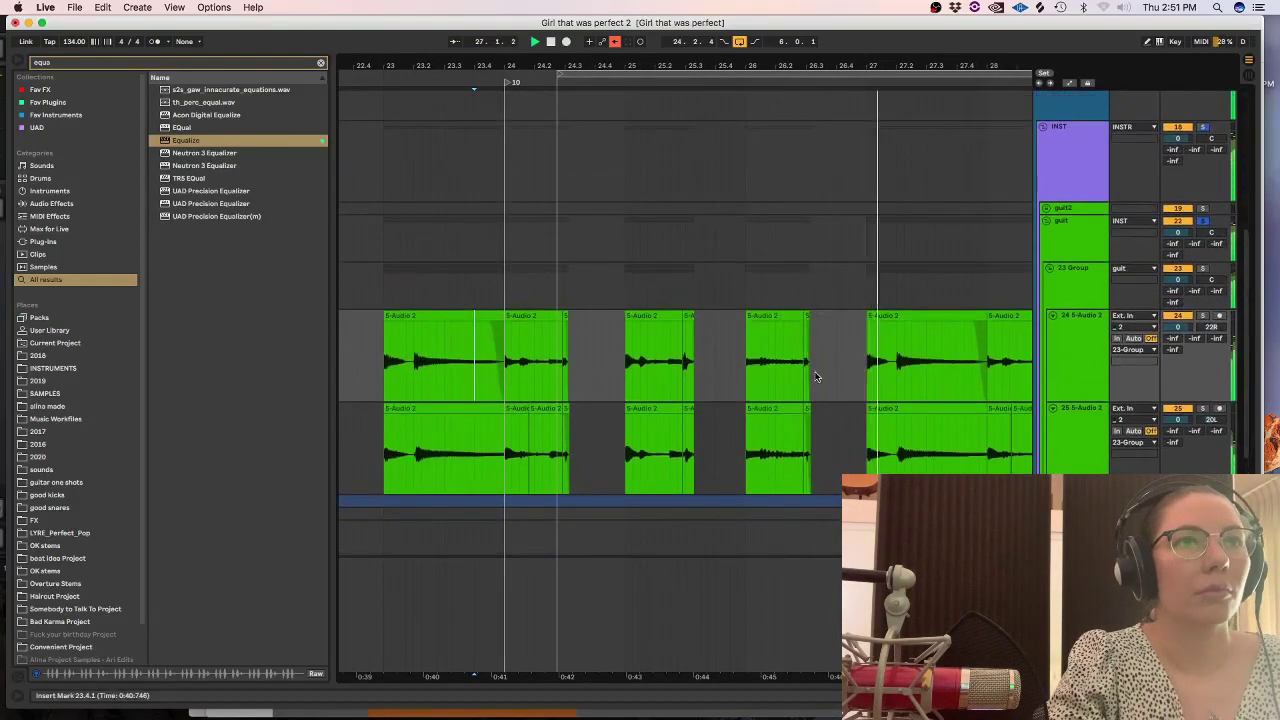
Duplicate bars 24 to 28 of both guitar tracks twice, replacing the clips up to 36.1.1.
drag(983, 466, 508, 362)
key(super+d)
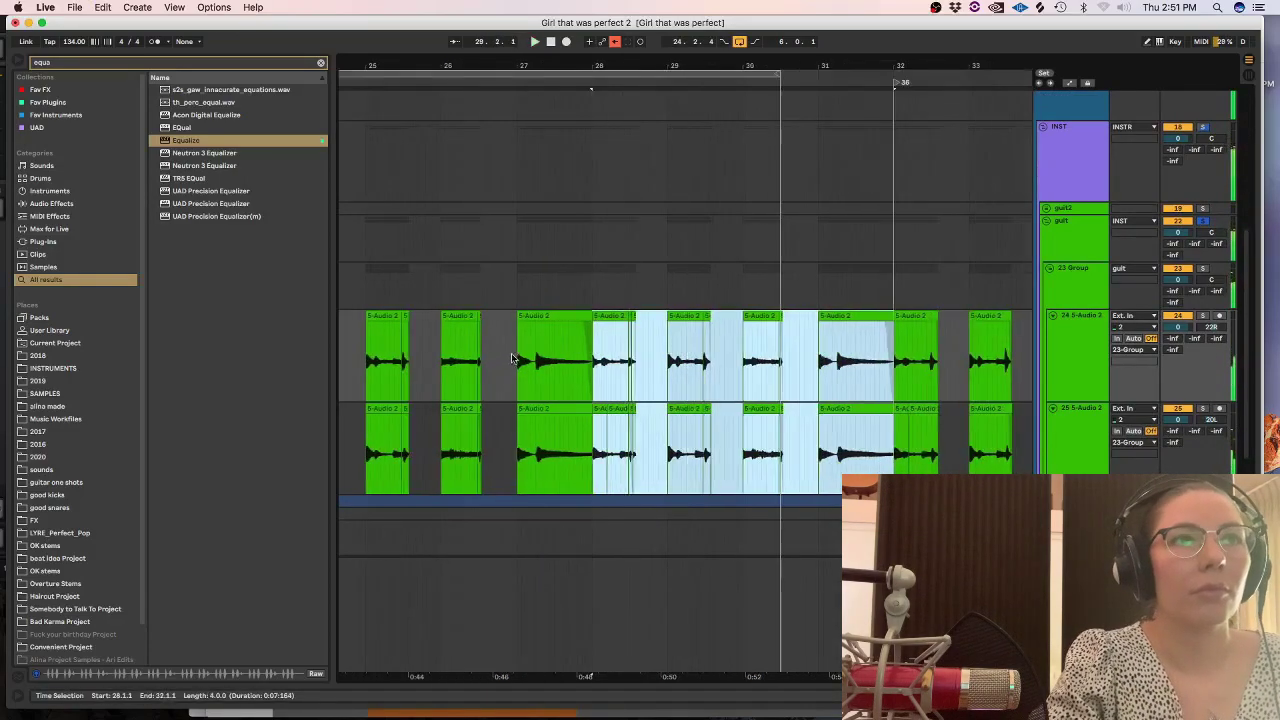
key(minus)
key(minus)
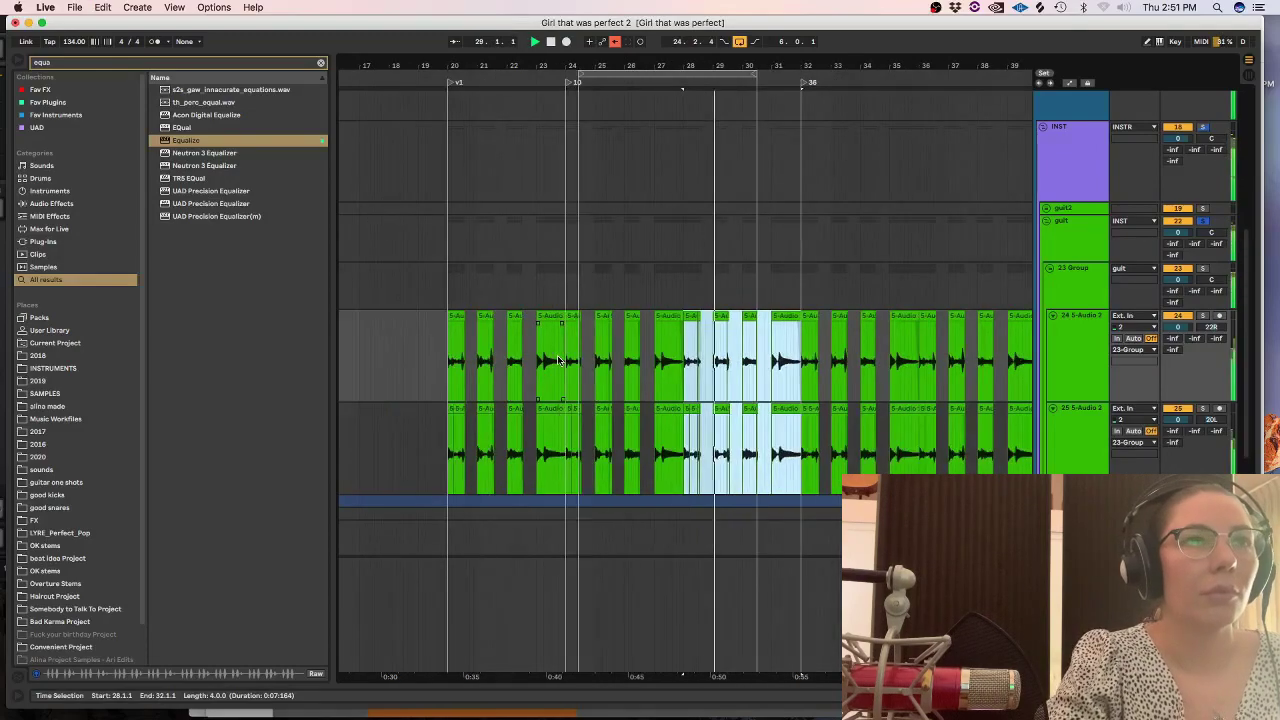
key(super+d)
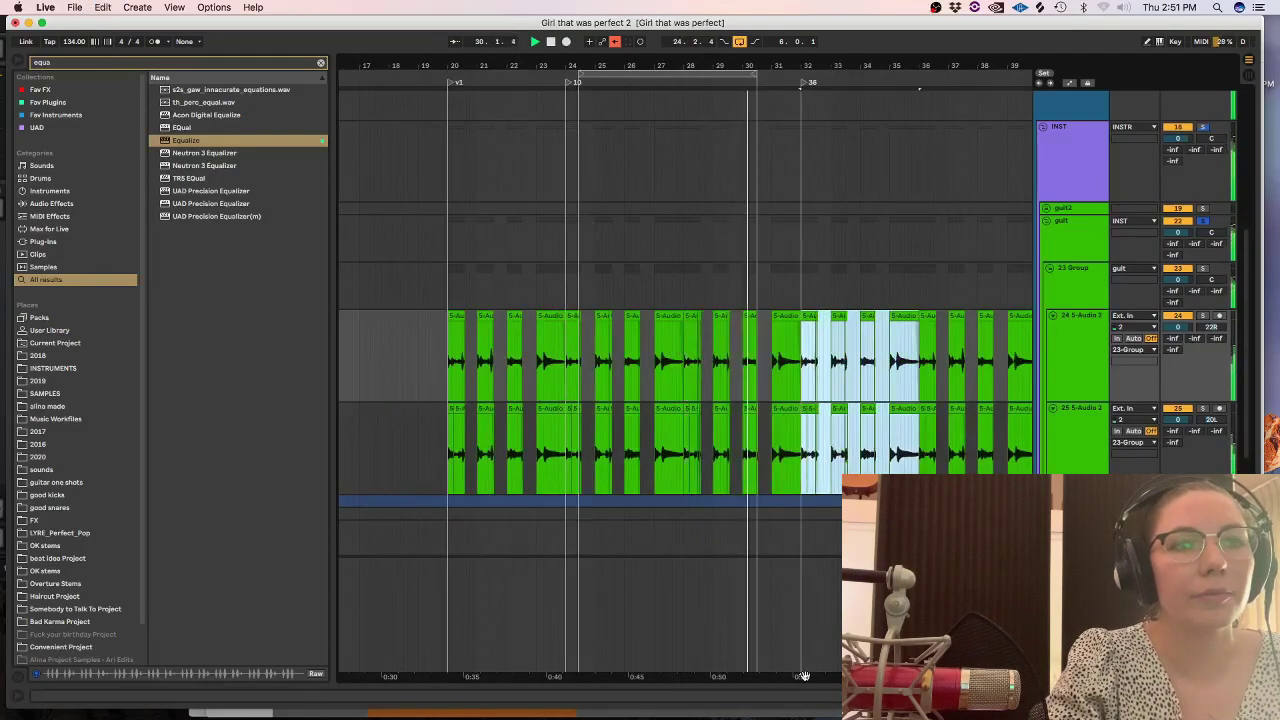
Turn off the arrangement loop and listen to the duplicated guitar section around bar 32.
drag(767, 679, 771, 534)
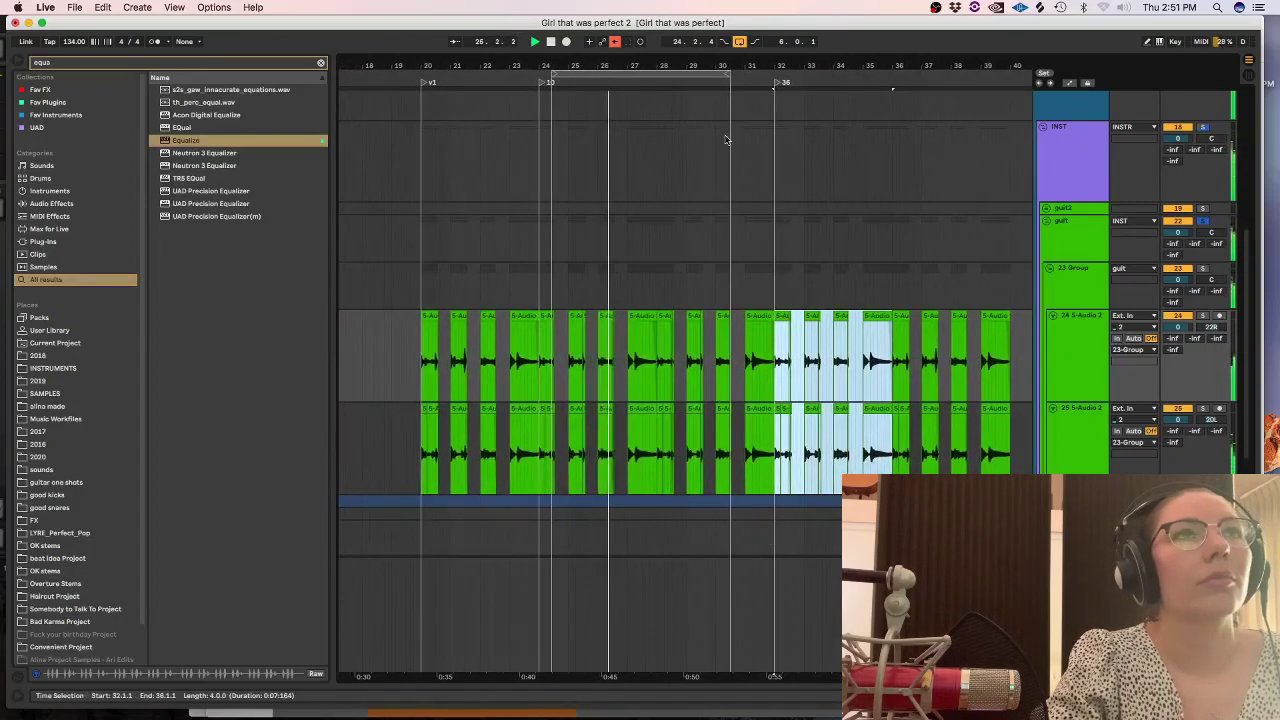
click(739, 41)
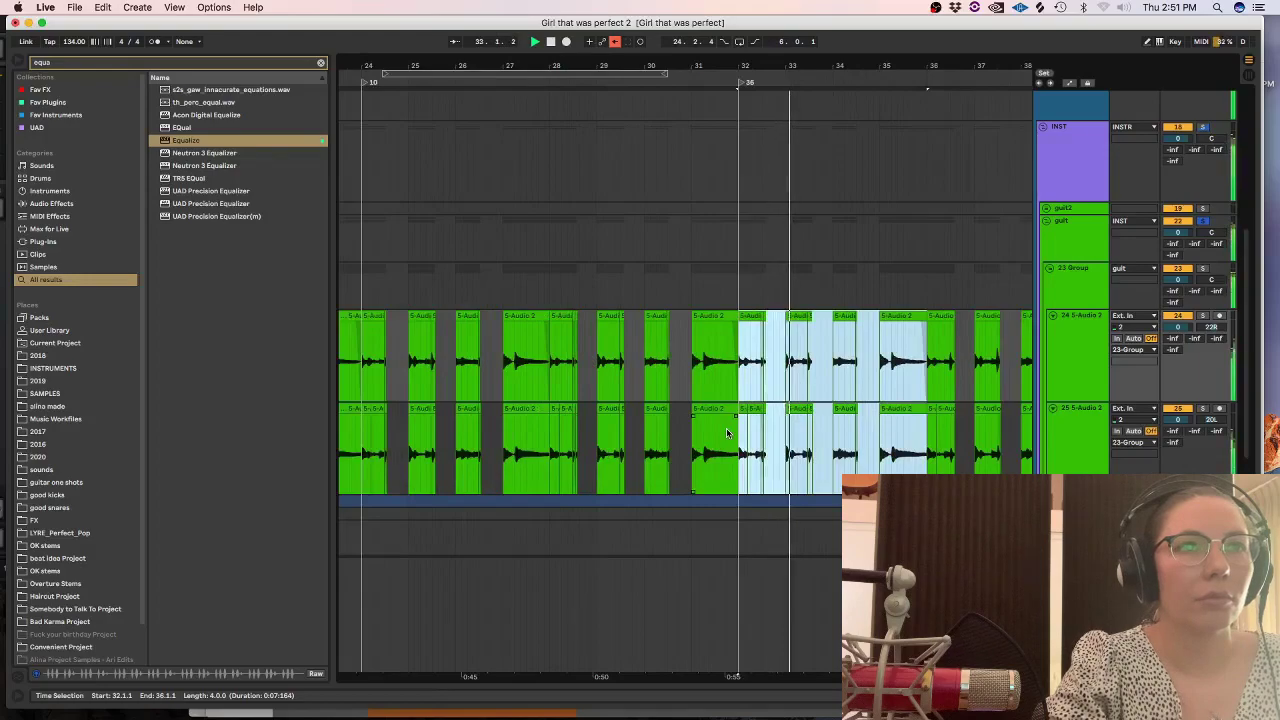
key(plus)
key(plus)
key(plus)
key(minus)
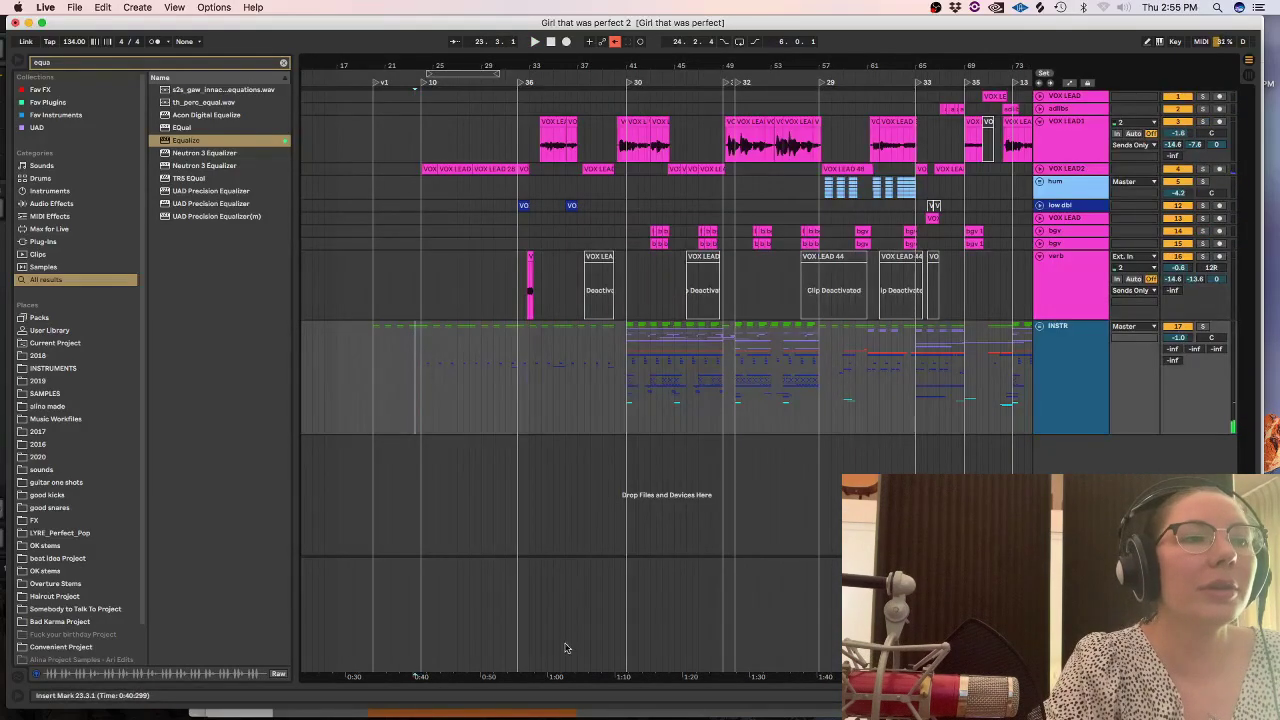
Play the arrangement from the v1 marker at 20.1.1 to review the edited guitar part.
key(plus)
key(plus)
key(plus)
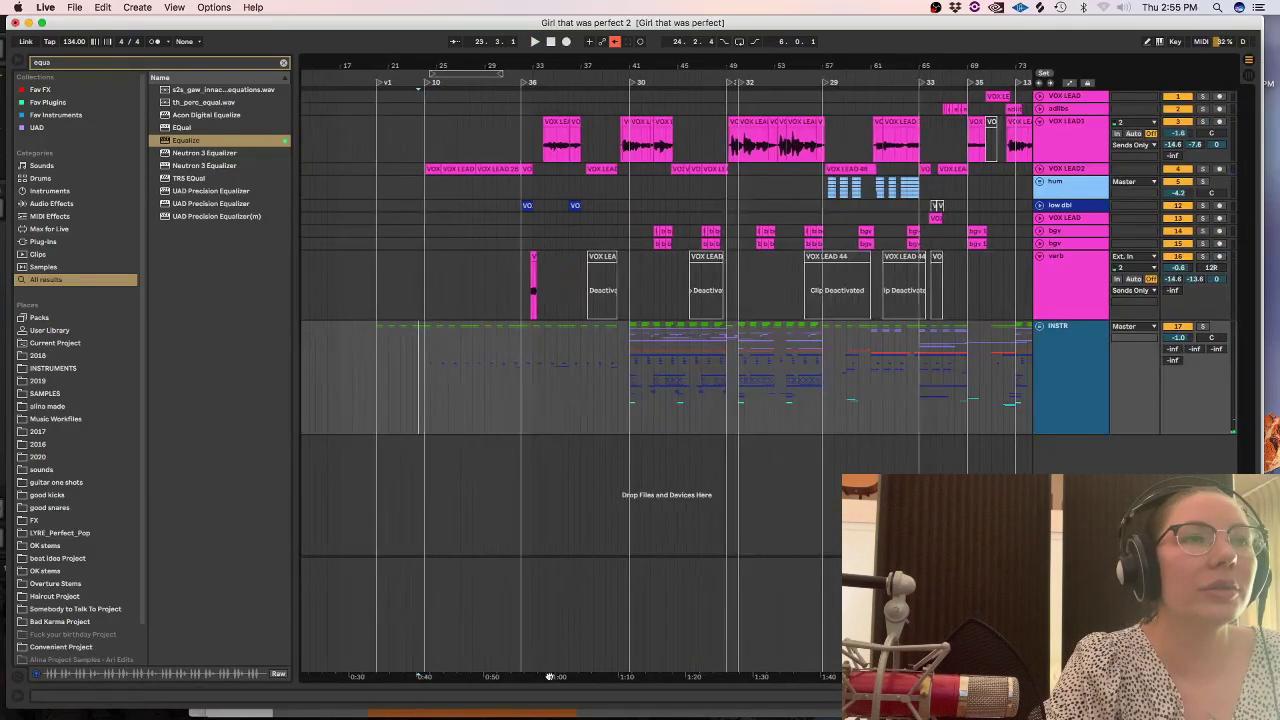
scroll(753, 354, down, 5)
click(513, 315)
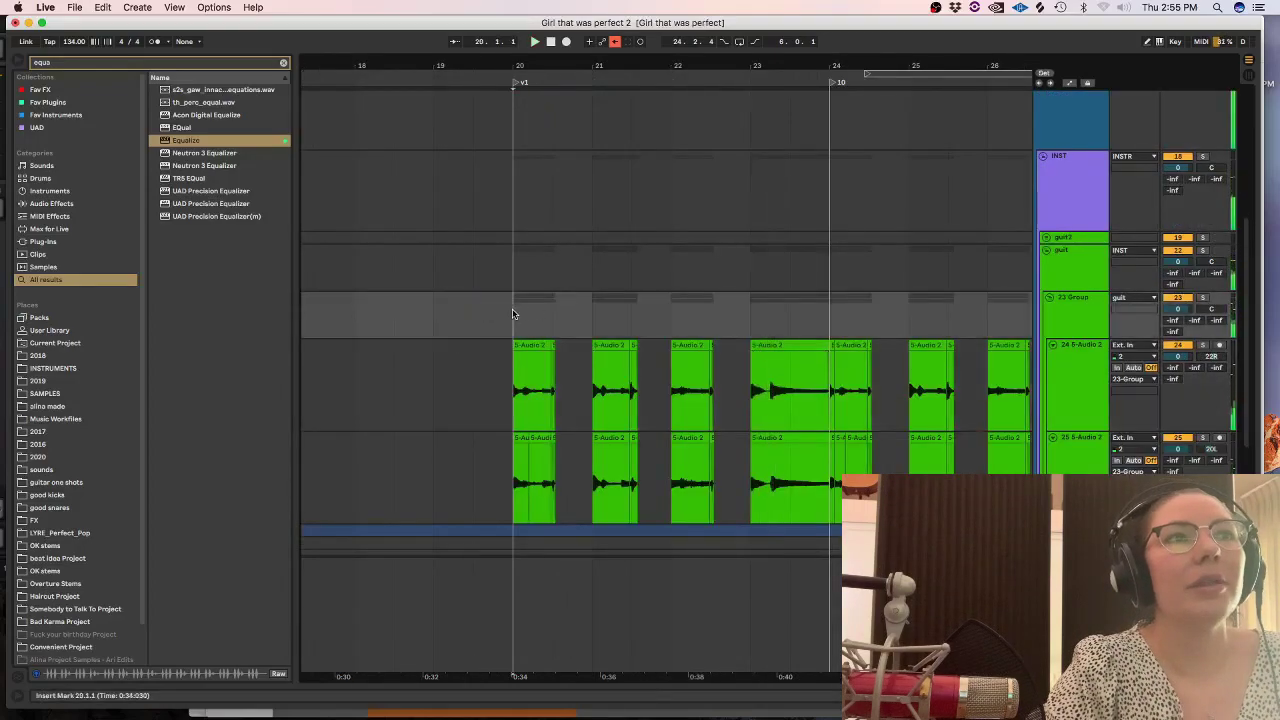
Collapse the guit group and the INST group.
click(1046, 250)
click(706, 264)
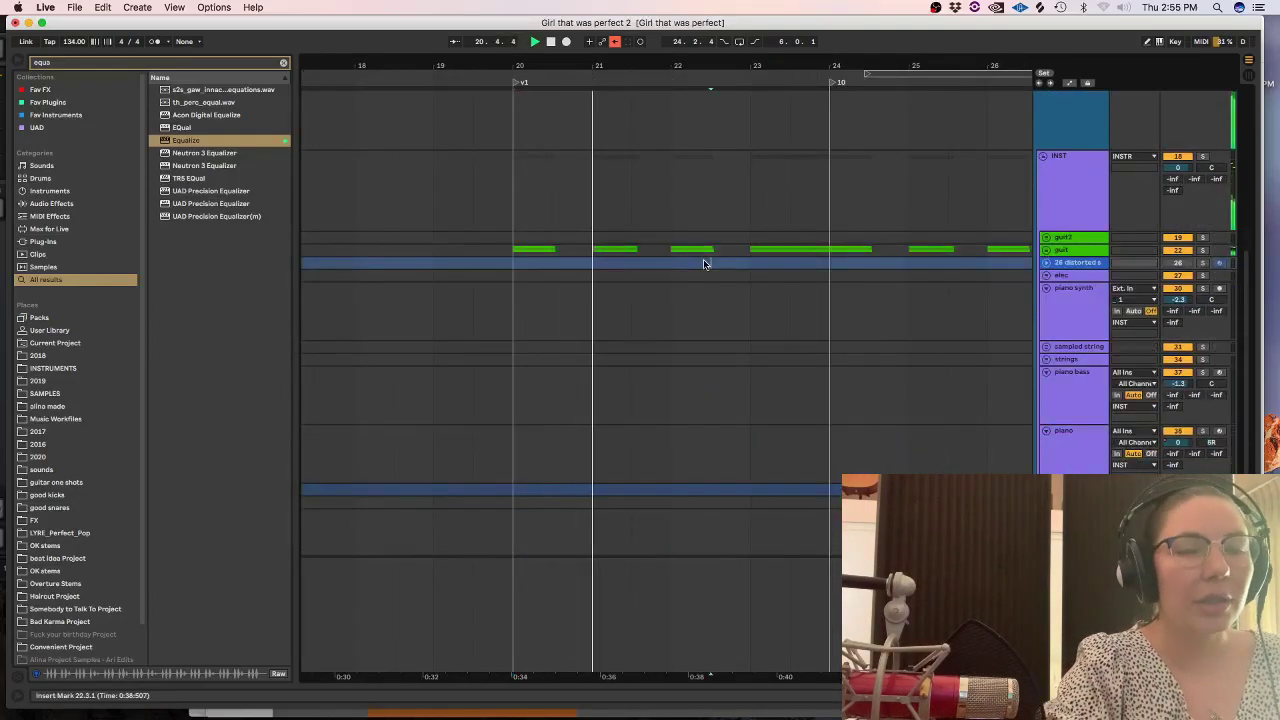
key(minus)
key(minus)
key(minus)
key(minus)
key(minus)
click(1043, 156)
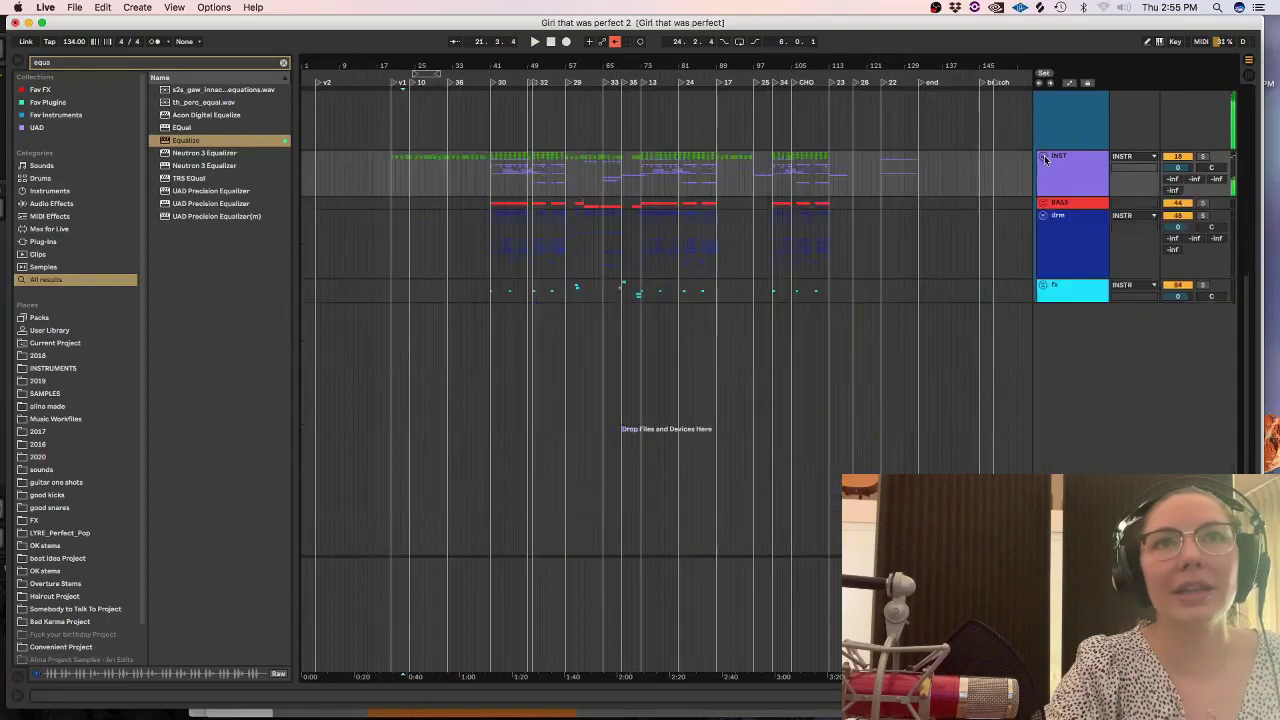
Try placing the VOX LEAD vocal from bar 113 at 20.1.1 on the same track.
drag(1250, 288, 1235, 76)
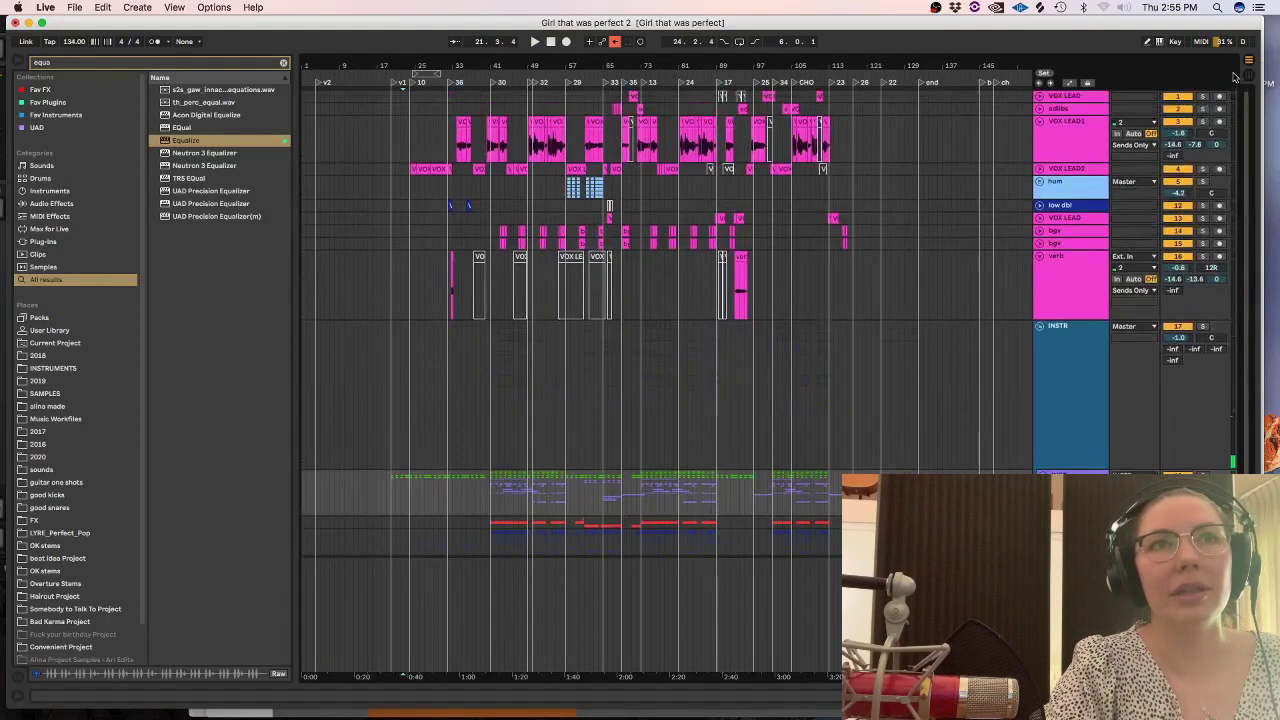
click(830, 208)
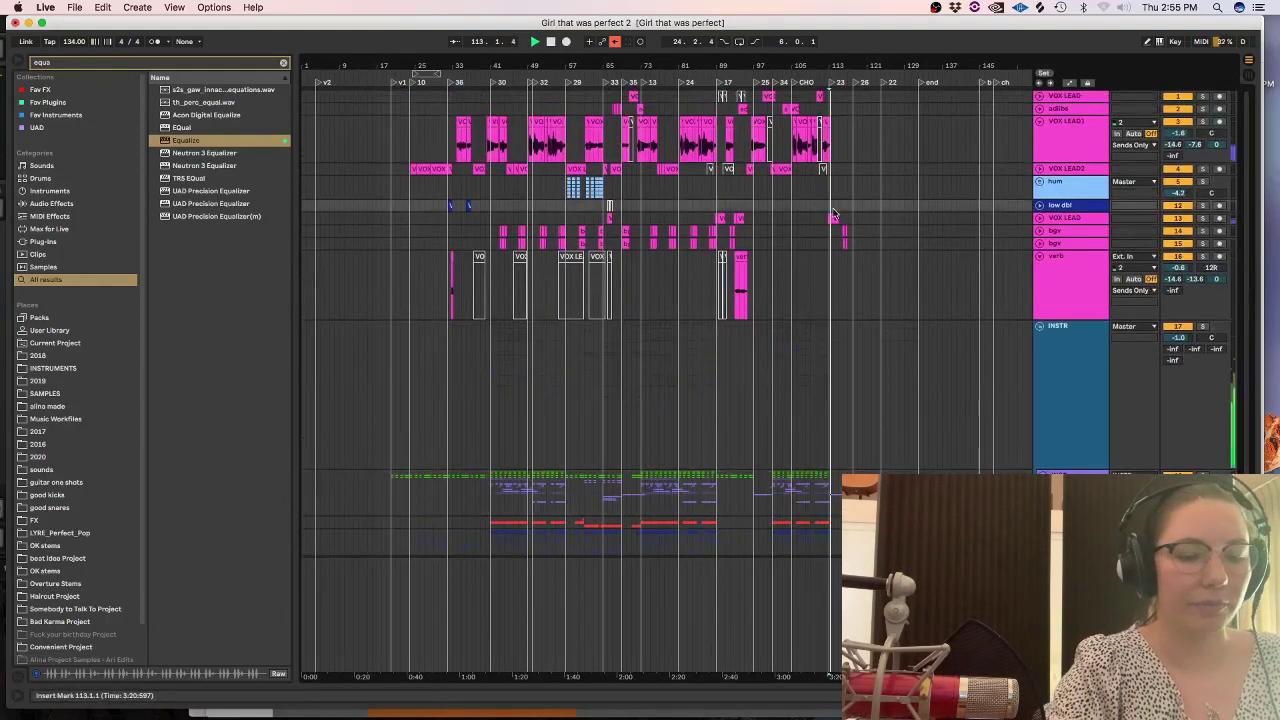
key(plus)
drag(864, 218, 830, 222)
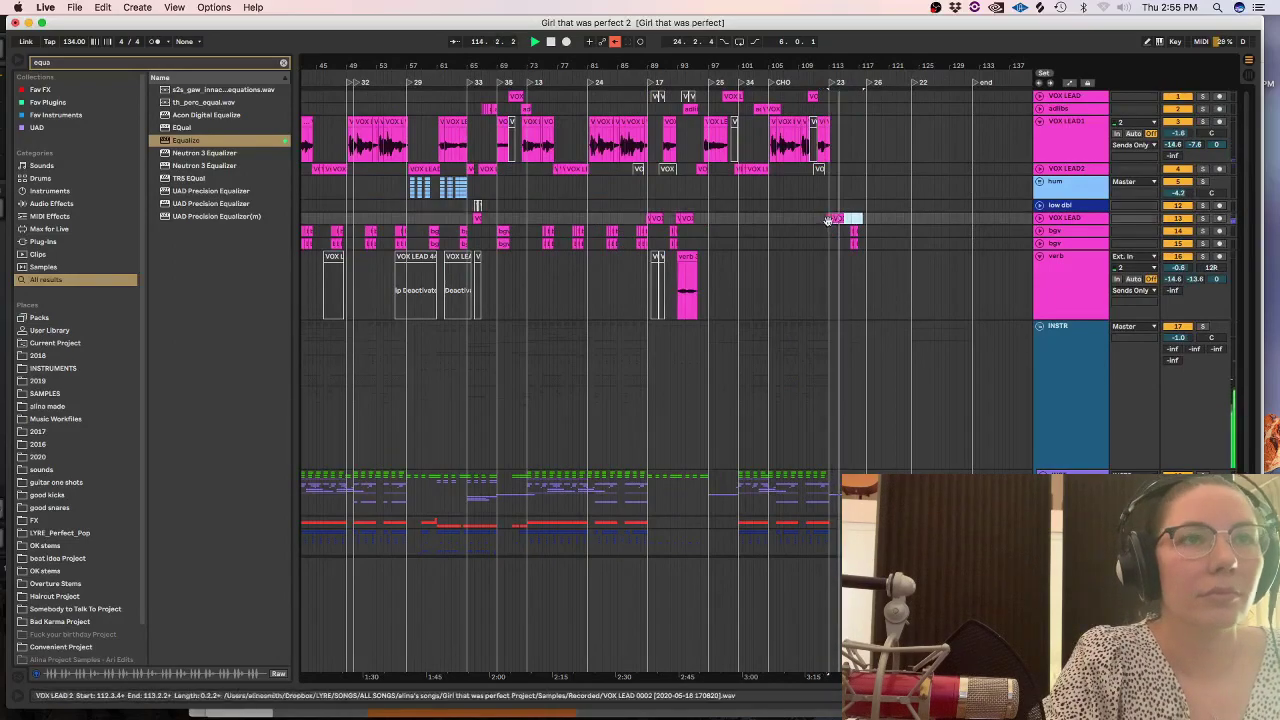
drag(374, 635, 689, 593)
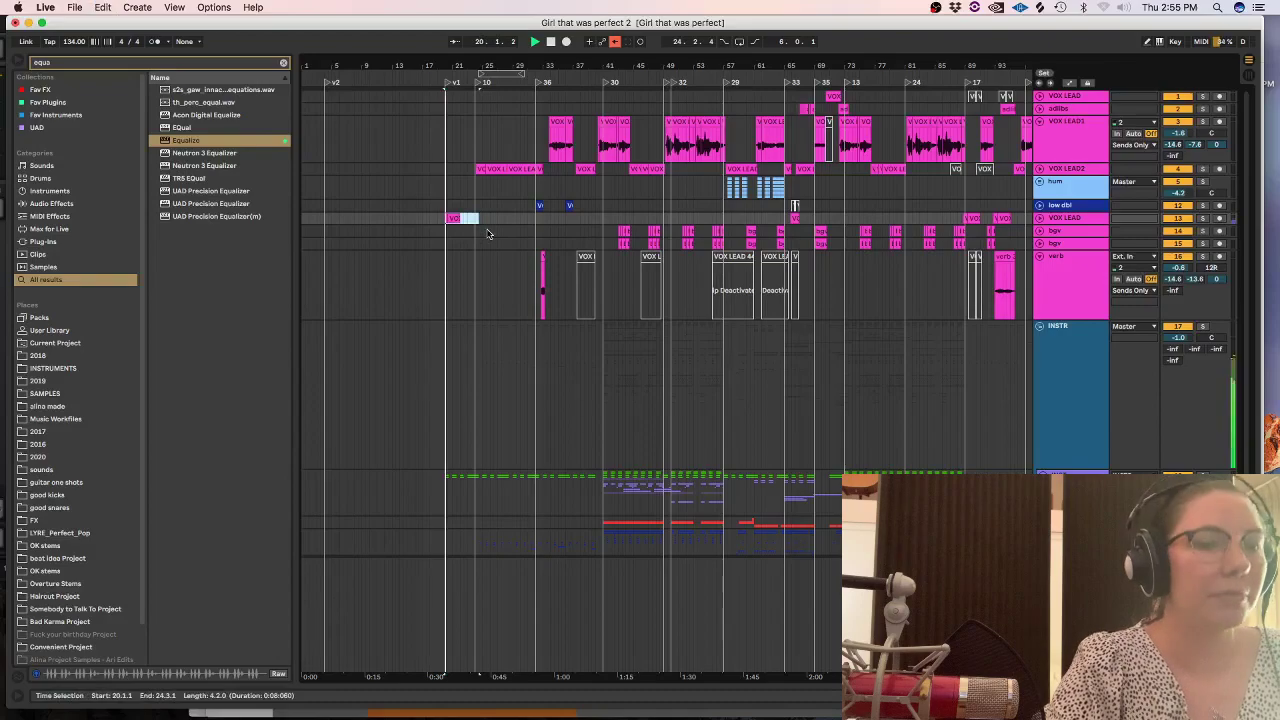
Listen to the guitar intro from 20.1.1 up to the first verse vocal at bar 24.
key(plus)
key(plus)
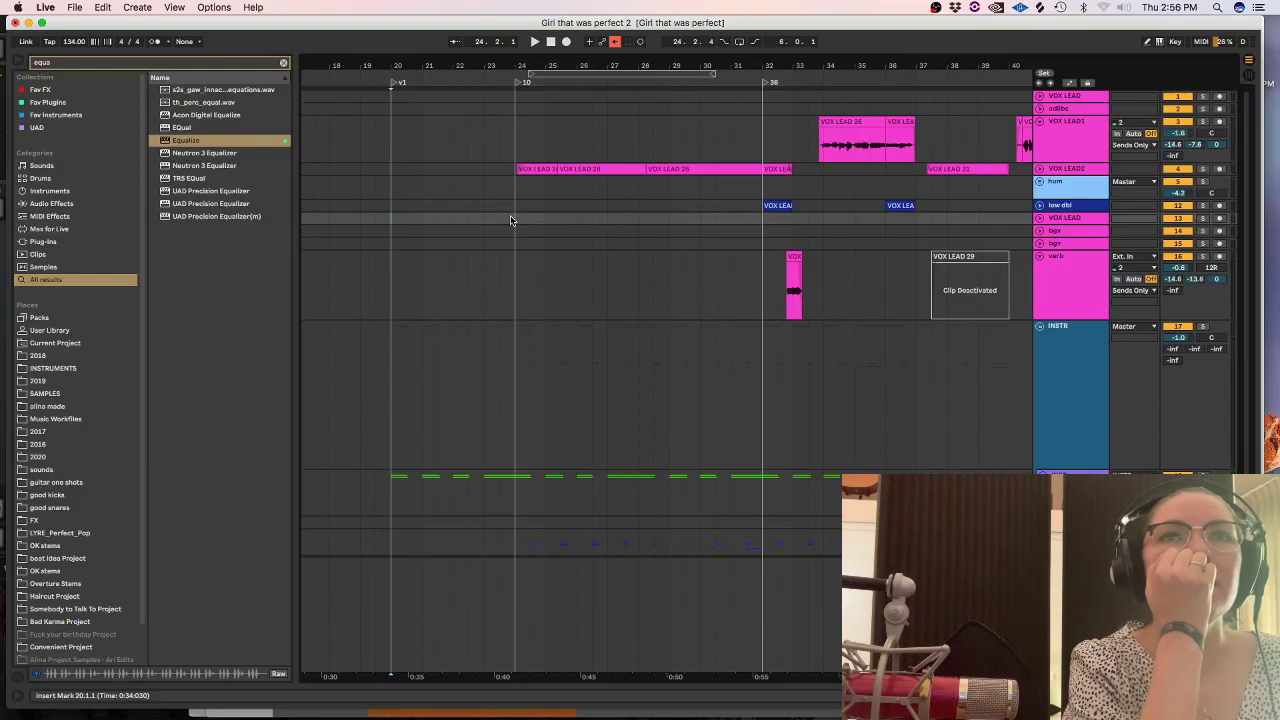
key(space)
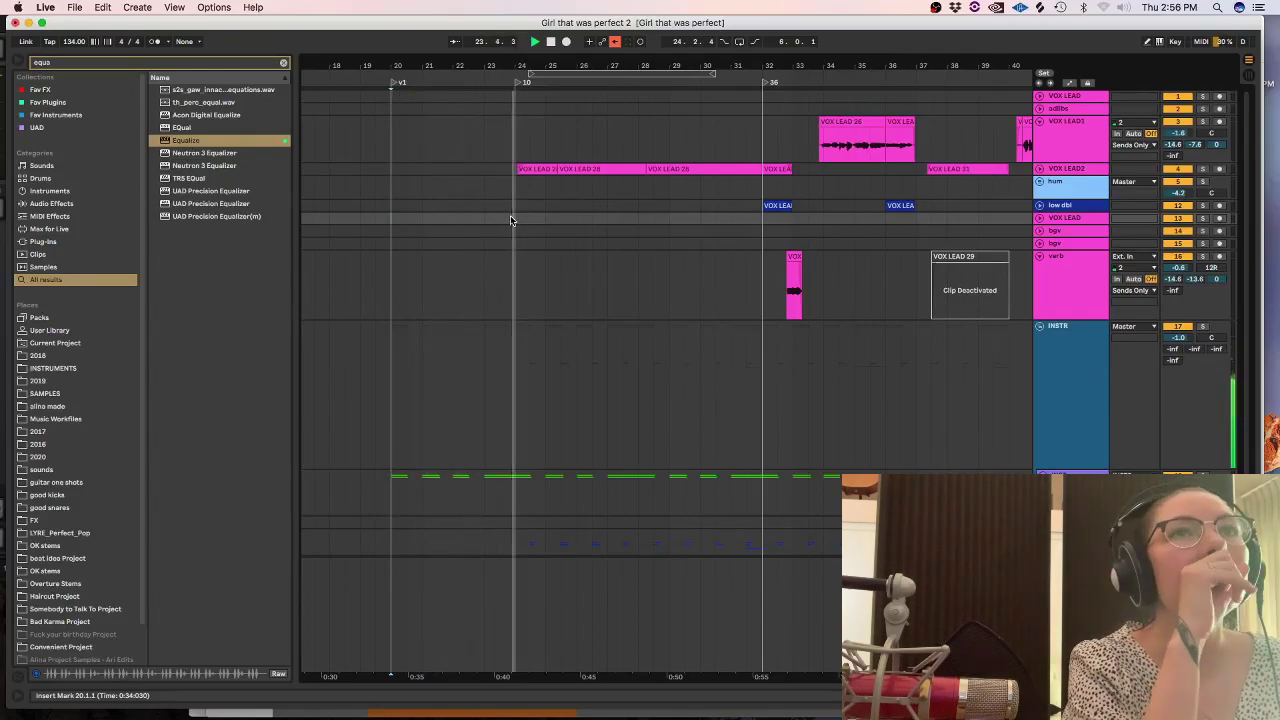
key(space)
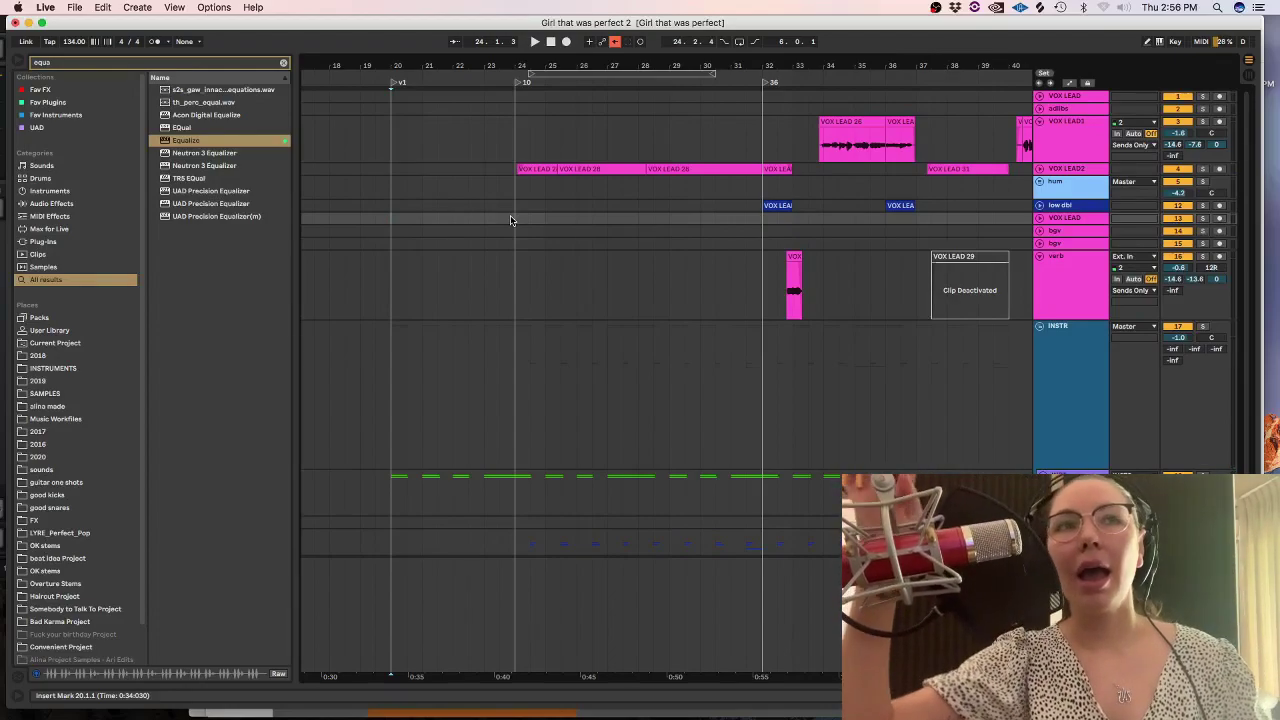
Record a new vocal take on the armed lower VOX LEAD track from 18.1.1 to just past bar 24 with the metronome on.
click(366, 217)
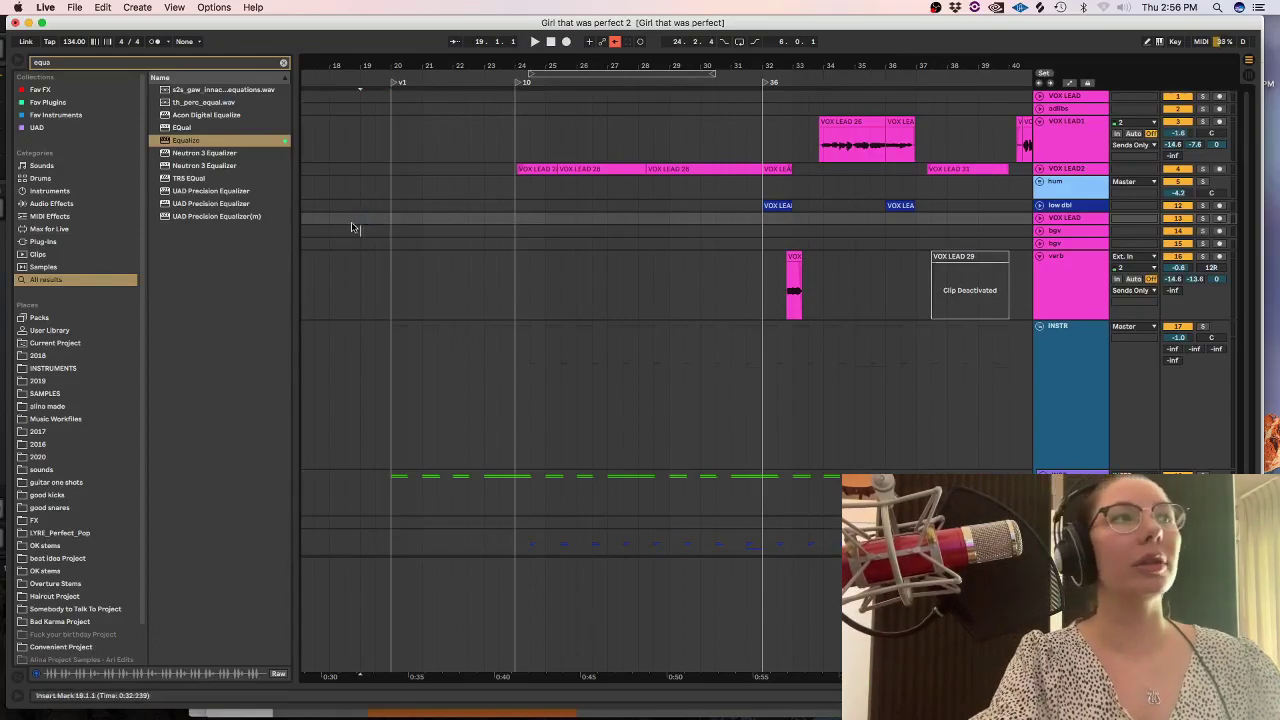
click(329, 217)
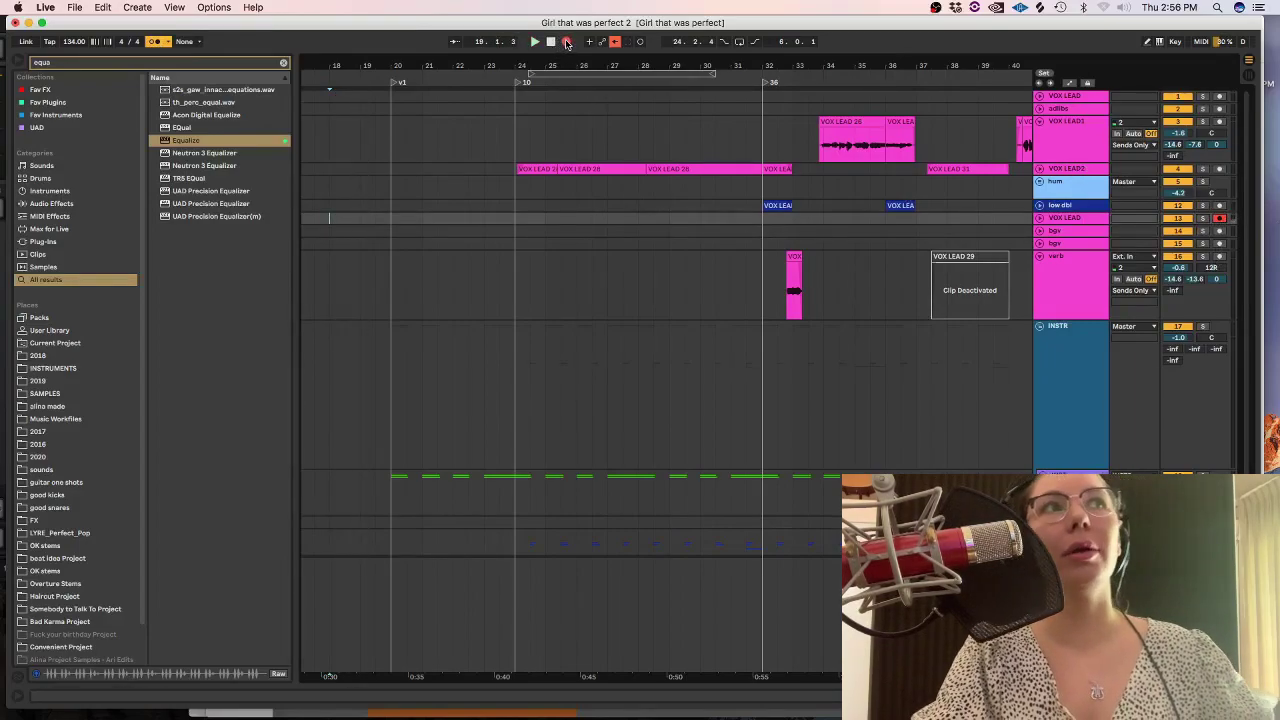
click(566, 43)
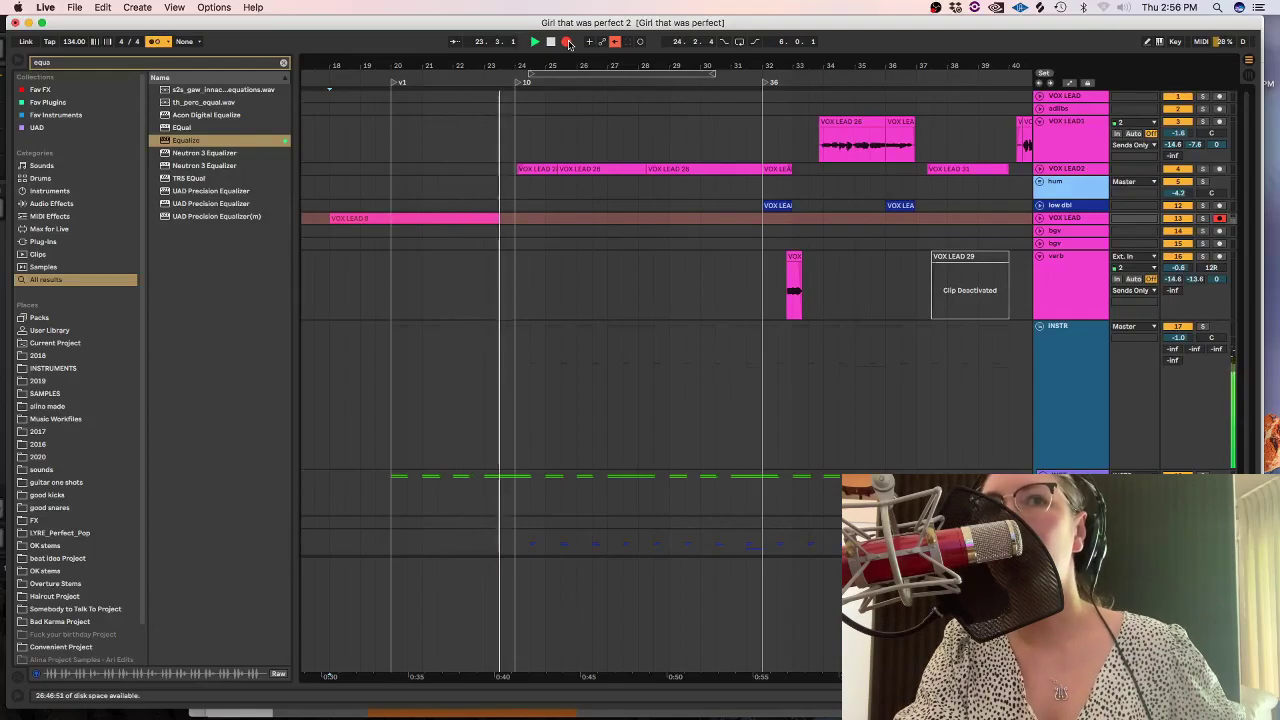
key(space)
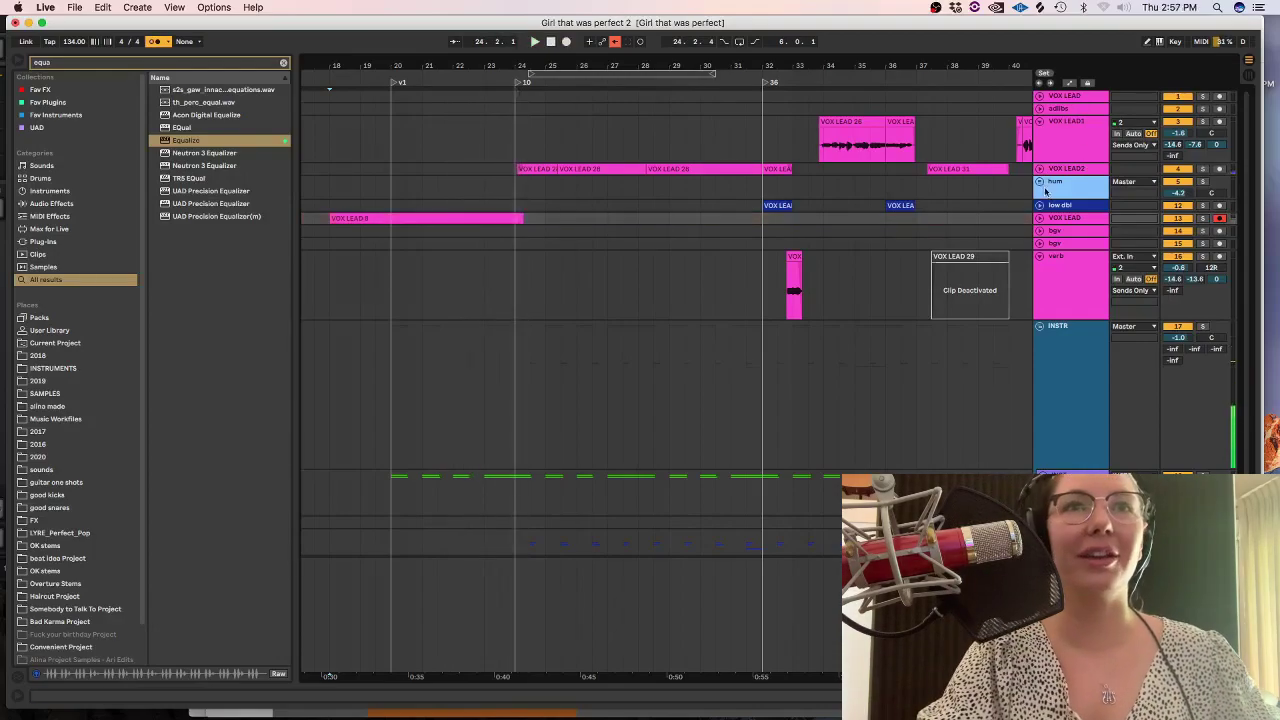
Unfold the lower VOX LEAD track and delete the part of the new recording before 20.2.4.
click(1039, 219)
click(386, 236)
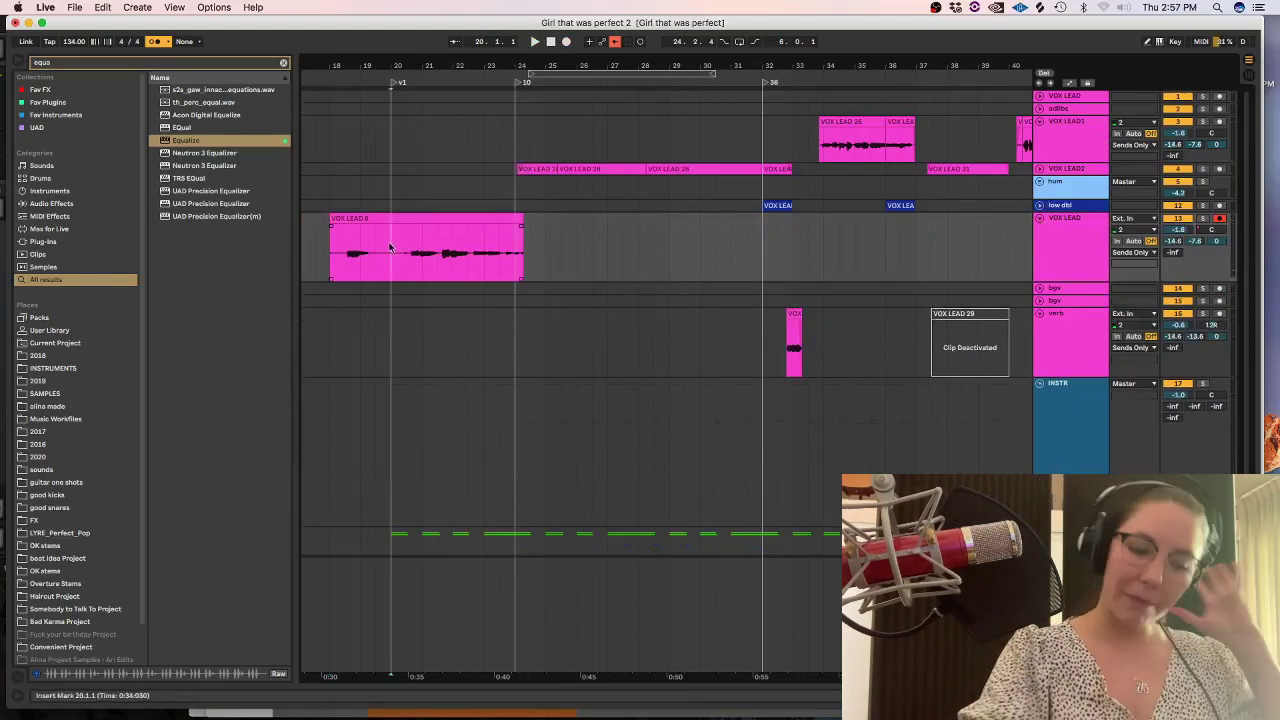
key(plus)
key(plus)
key(plus)
right_click(390, 245)
click(518, 496)
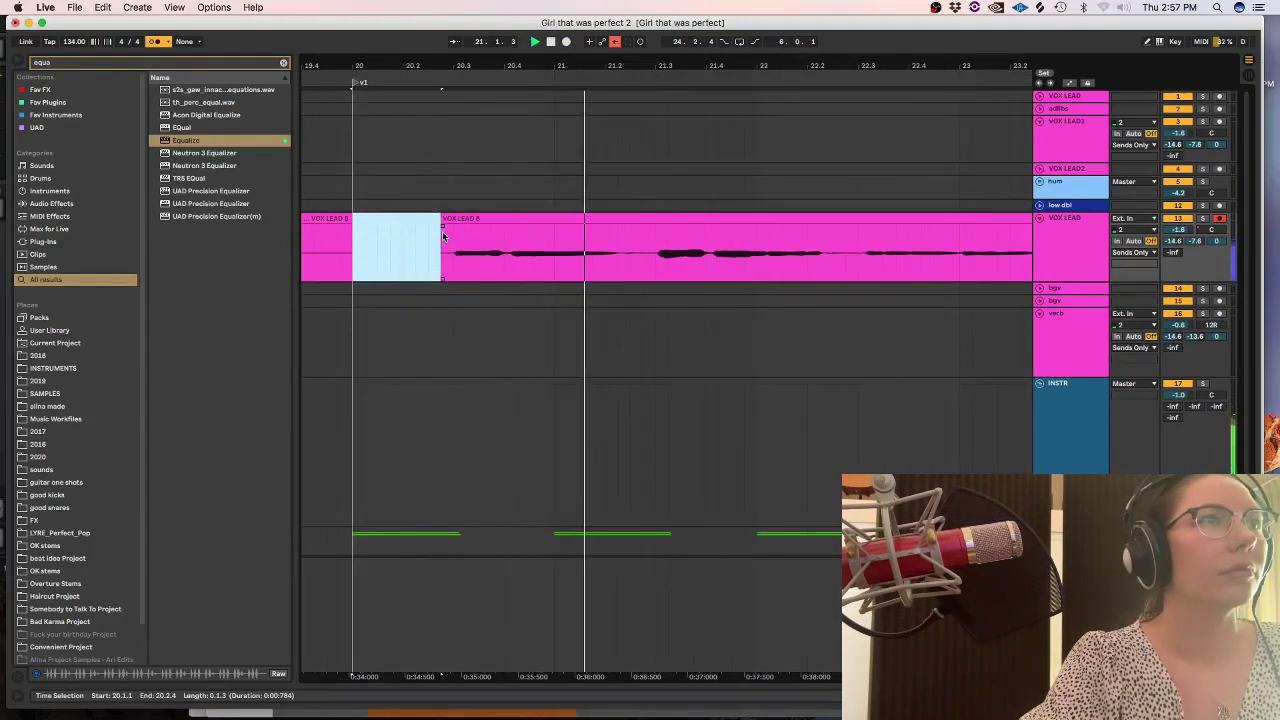
key(Delete)
click(331, 217)
key(Delete)
click(368, 252)
key(minus)
key(minus)
key(minus)
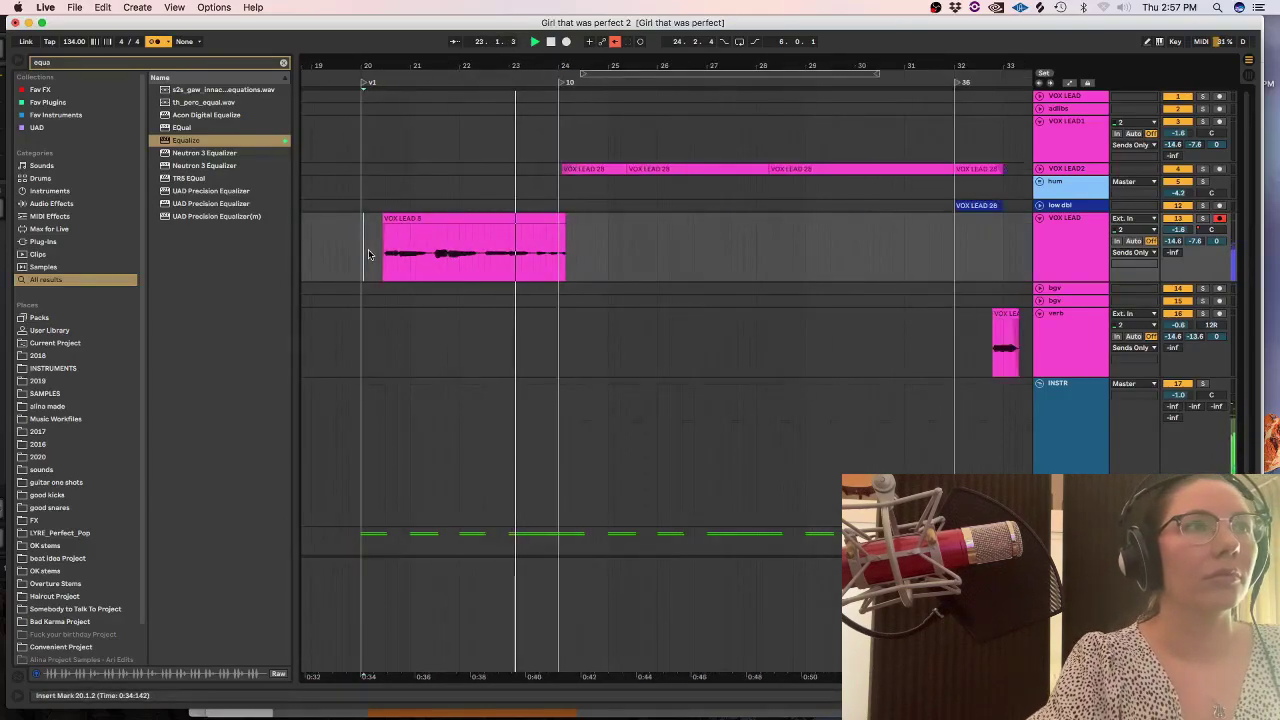
Stop playback and delete the tail of the new VOX LEAD clip after 24.1.1.
key(plus)
key(space)
drag(702, 246, 677, 243)
key(Delete)
Open the trimmed VOX LEAD clip's settings and change its warp mode to Complex.
double_click(622, 220)
click(150, 431)
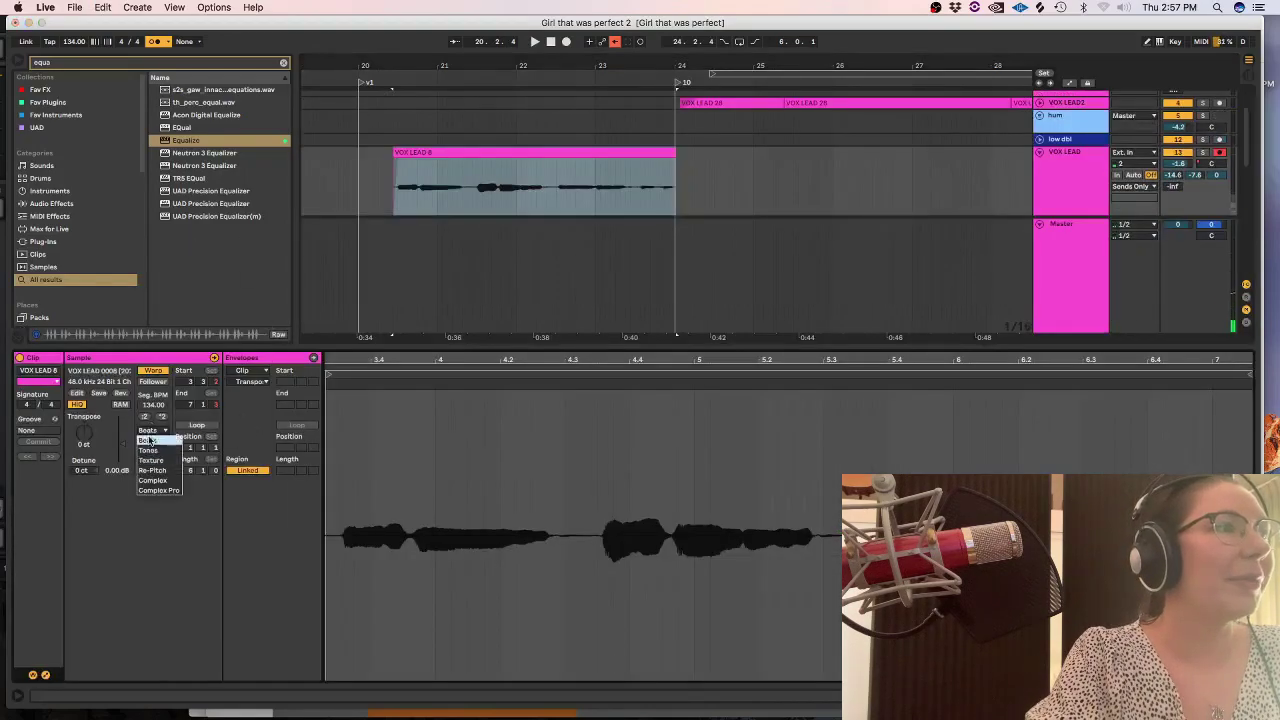
click(152, 481)
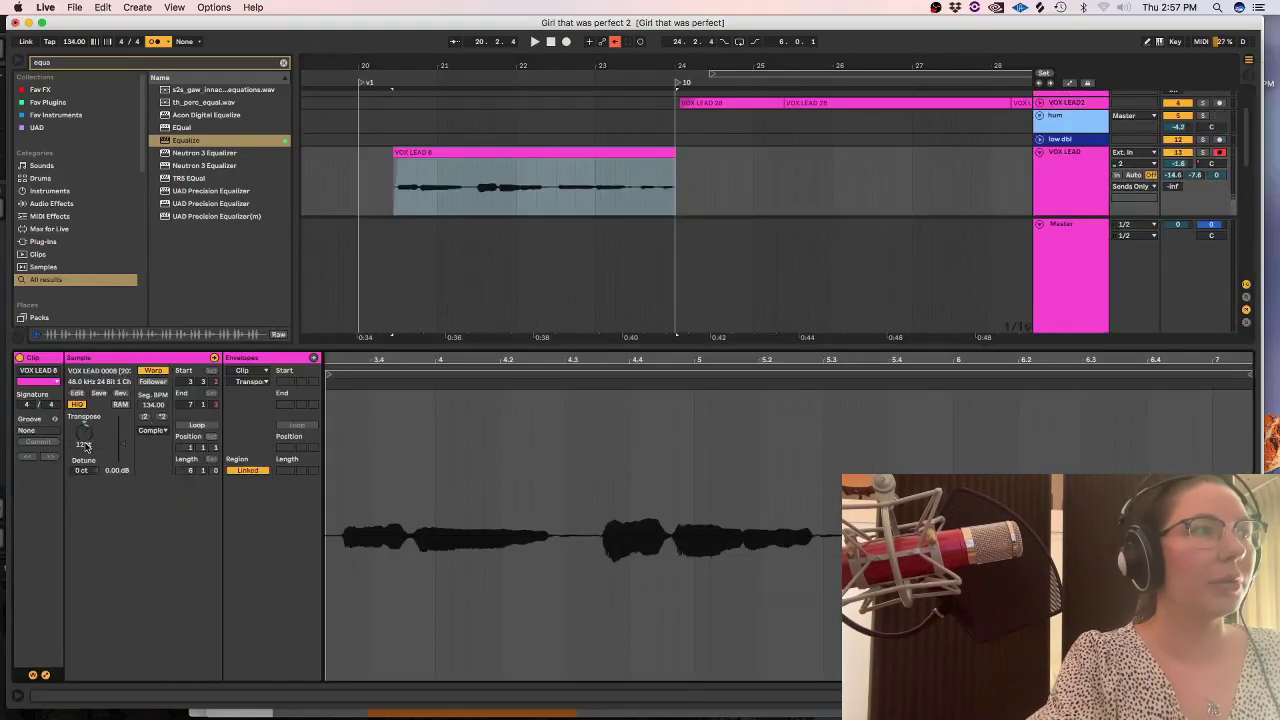
Set the VOX LEAD clip's warp mode to Complex Pro with formants at 72.66.
click(152, 430)
click(152, 493)
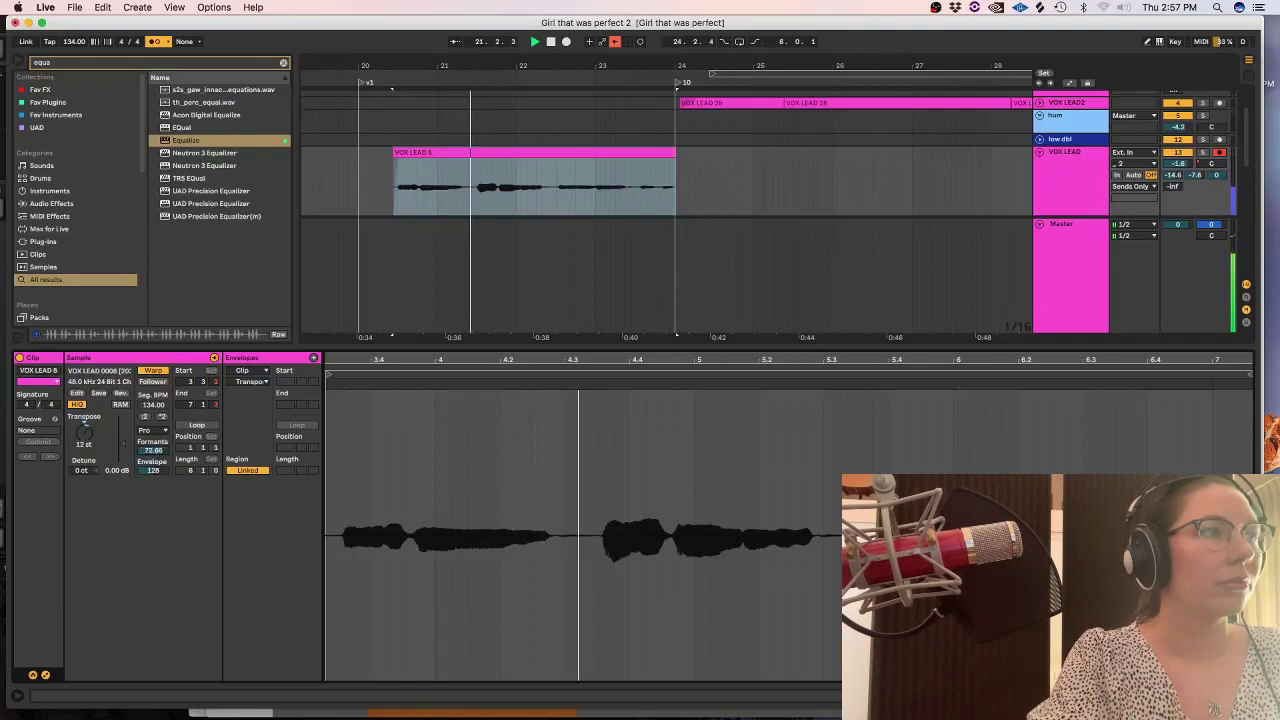
key(shift+Tab)
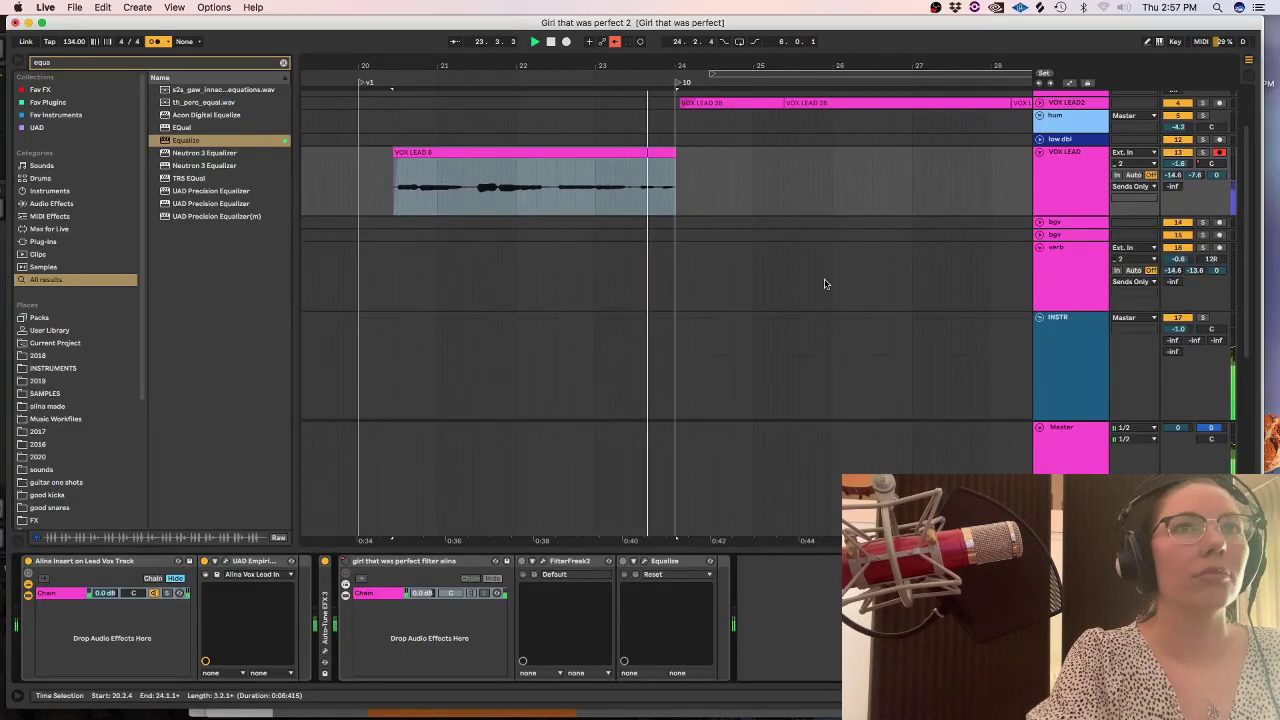
Review the VOX LEAD track's device automation around the clip during playback.
key(a)
click(397, 187)
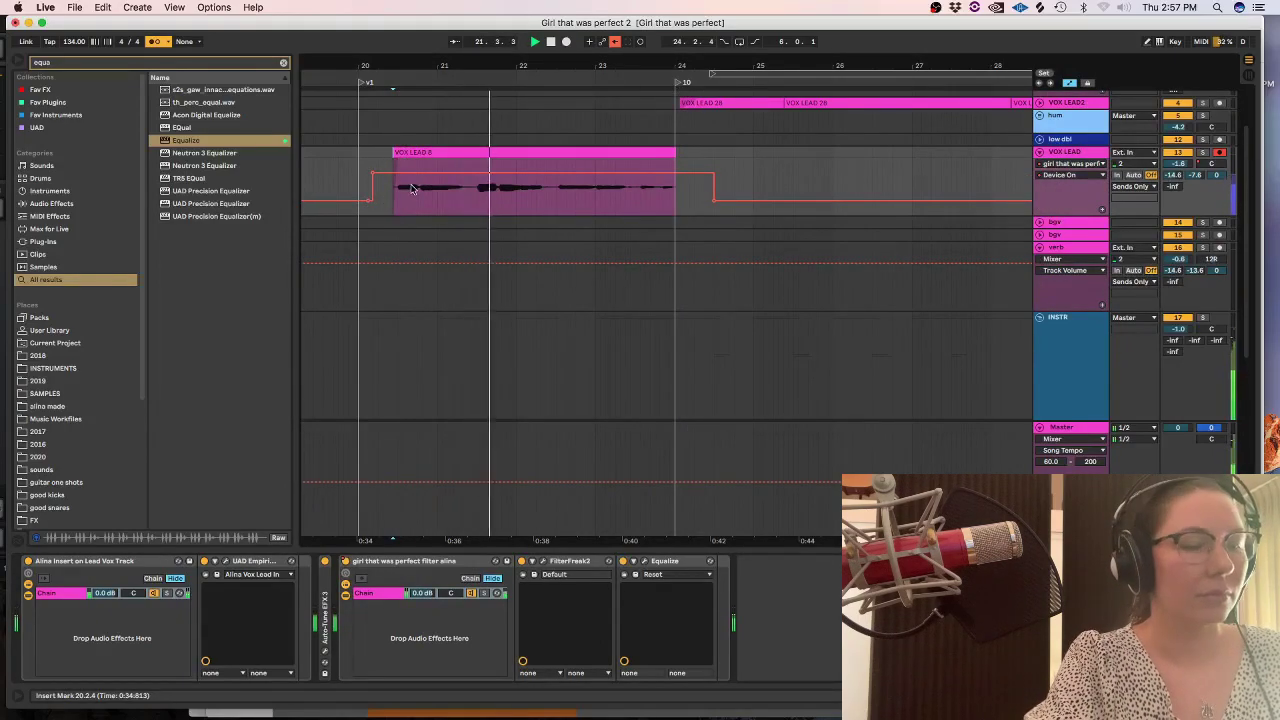
key(a)
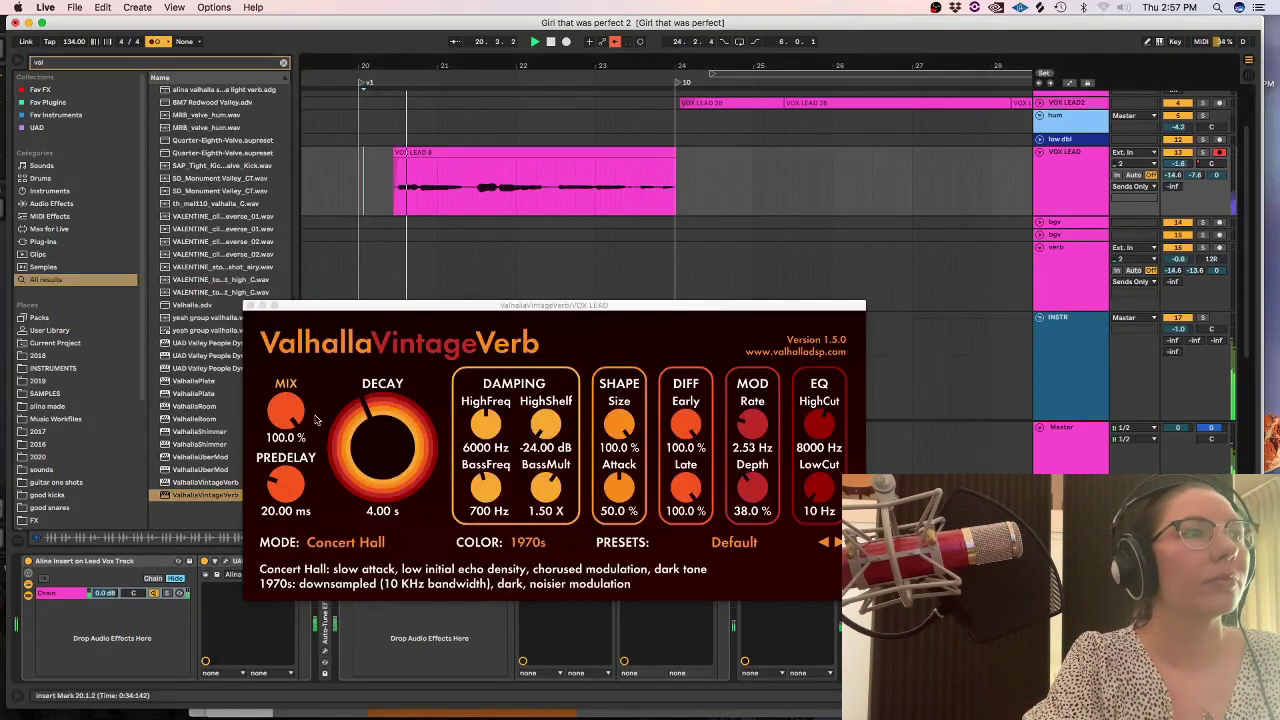
Set ValhallaVintageVerb on VOX LEAD to 74.8% mix, 2.14 s decay and 610 Hz low cut, then close it.
drag(281, 410, 346, 446)
drag(819, 487, 788, 432)
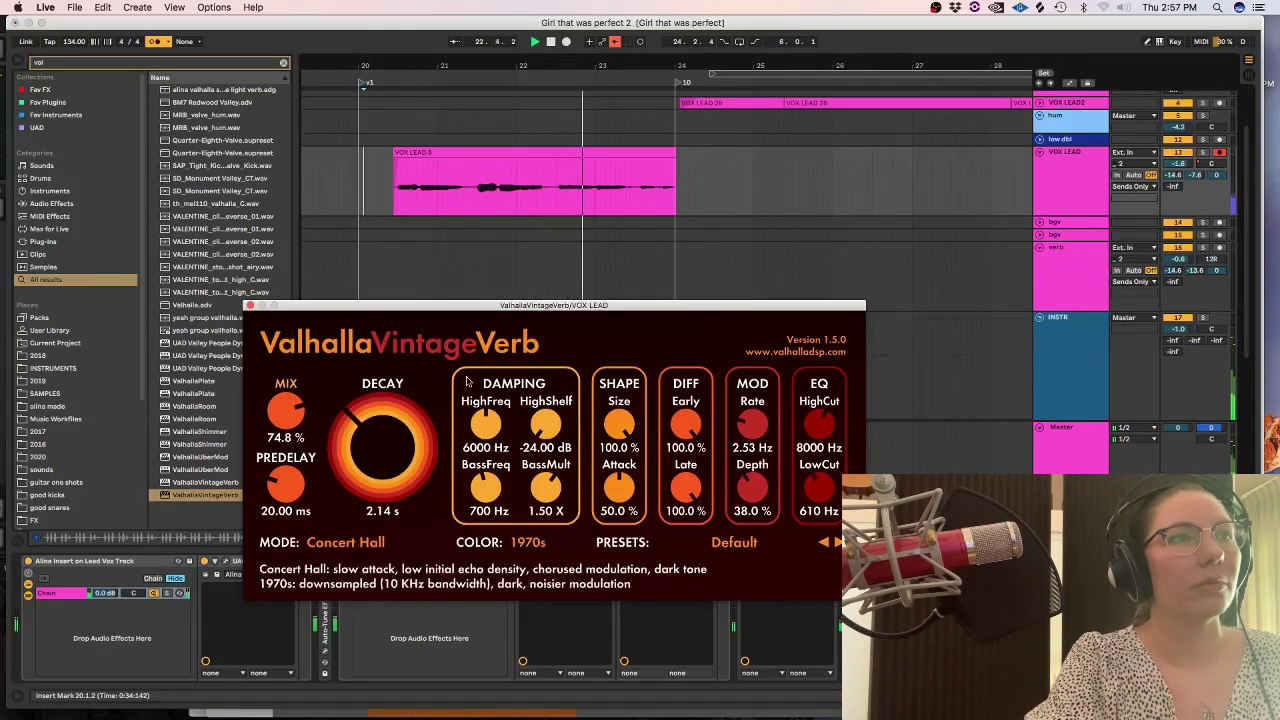
click(251, 305)
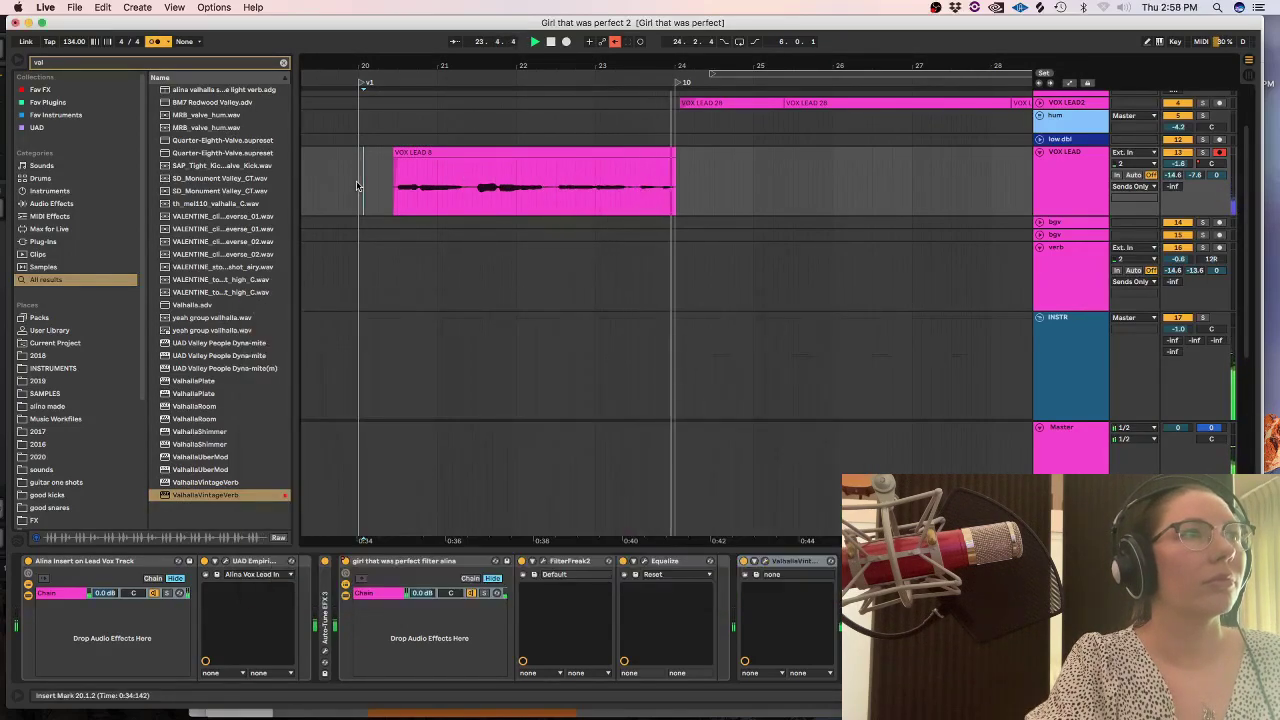
Play the vocal and delete the VOX LEAD clip's second half from 22.3.1 to 24.1.4.
key(space)
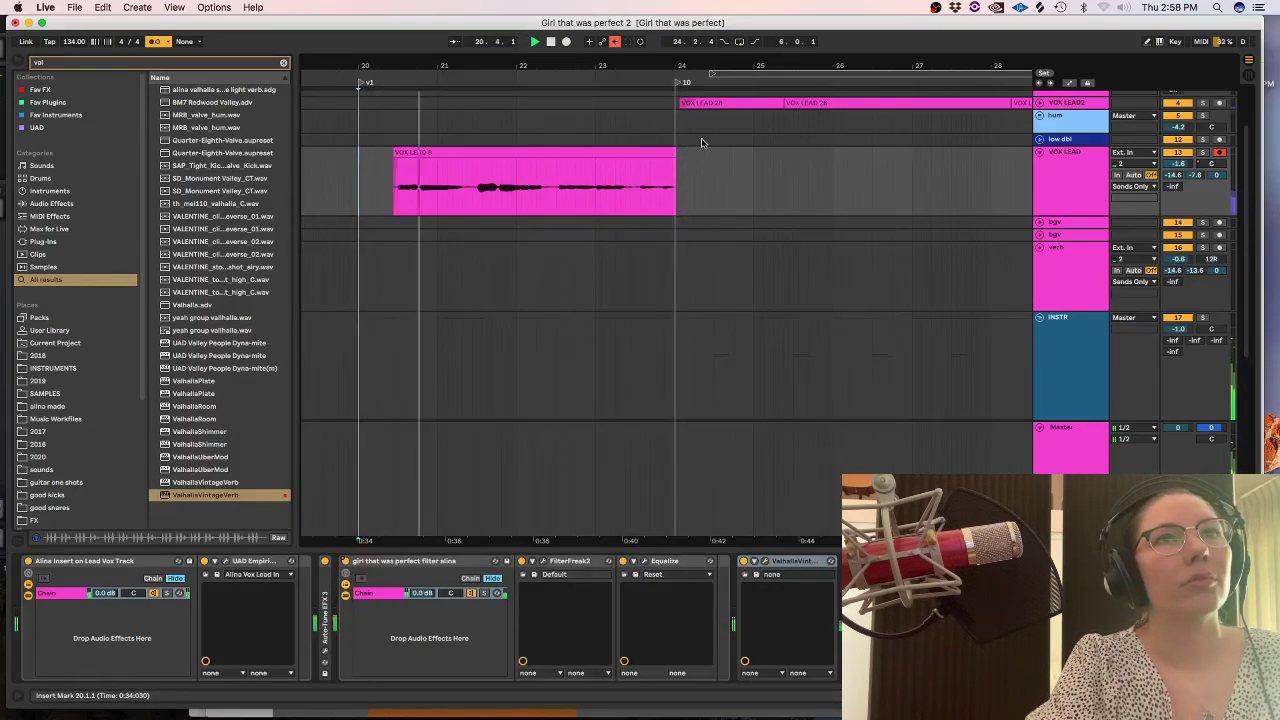
drag(687, 184, 557, 194)
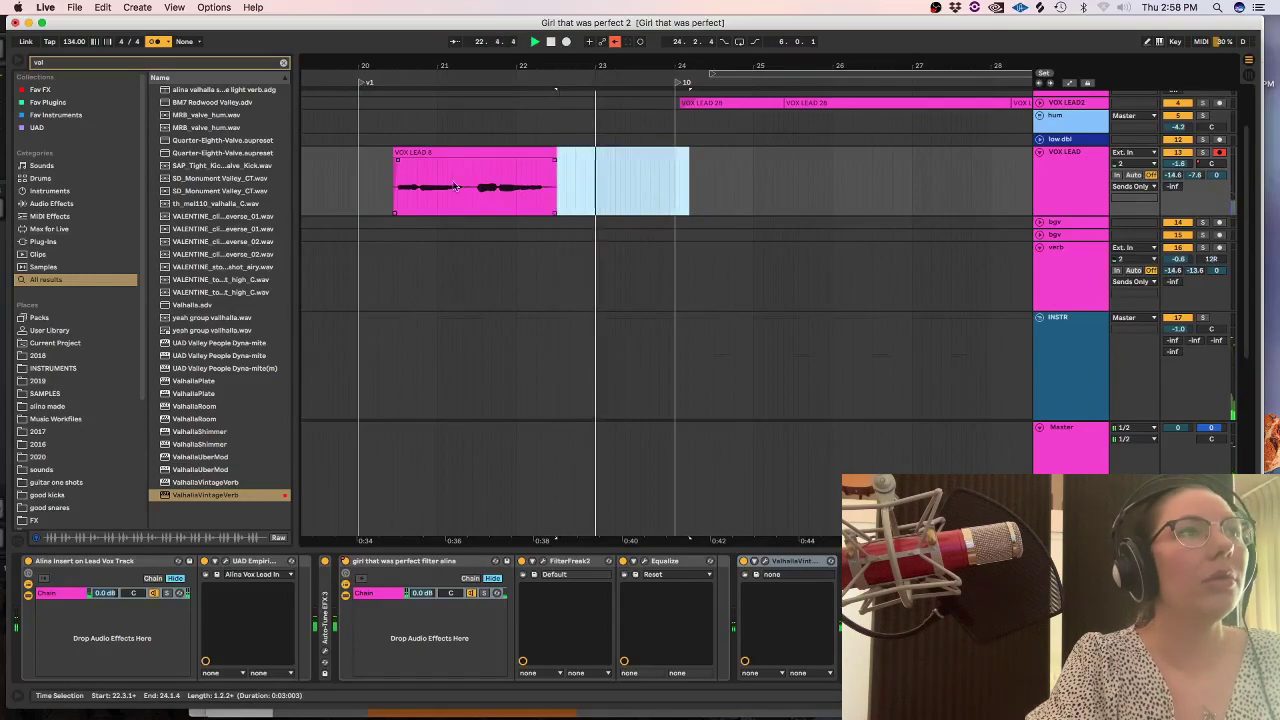
key(Delete)
click(363, 190)
key(plus)
Record a replacement vocal phrase on VOX LEAD from just before bar 22 to past bar 24.
drag(687, 188, 577, 196)
click(566, 42)
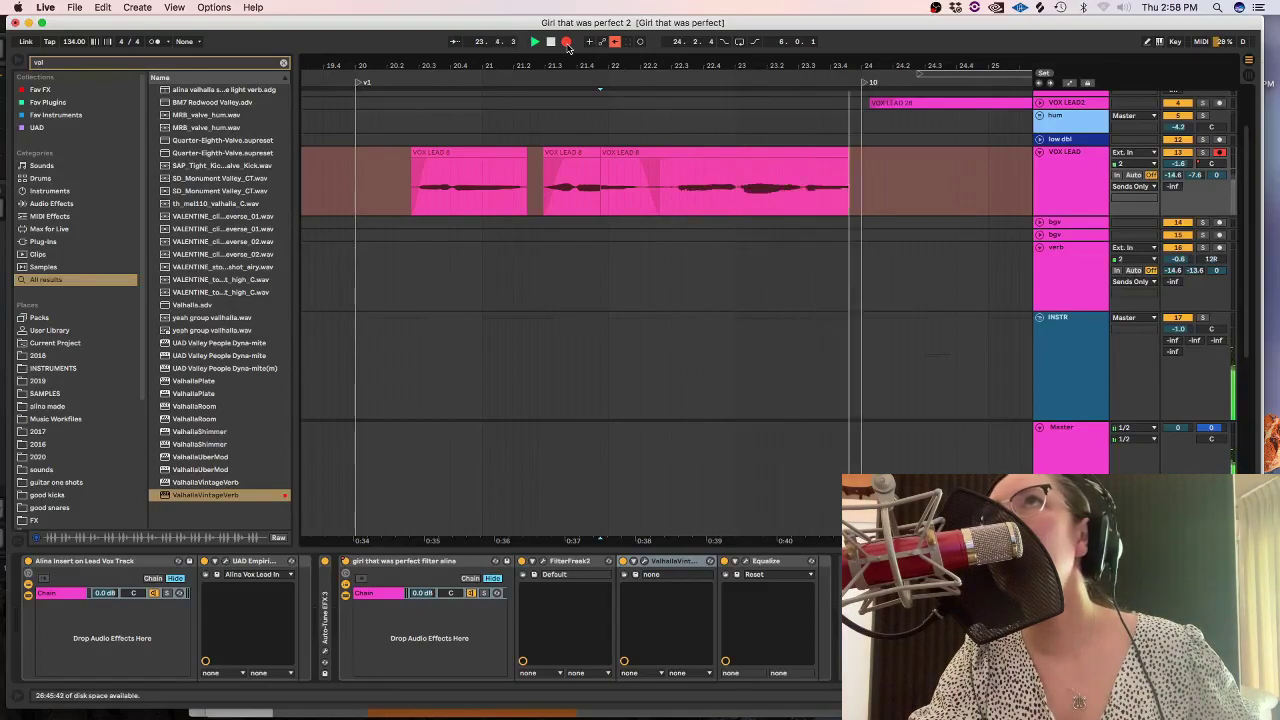
key(space)
Trim the start of the new VOX LEAD take to about 22.2.3, leaving a short gap after the previous phrase.
drag(600, 156, 680, 163)
click(658, 185)
key(plus)
key(Delete)
key(space)
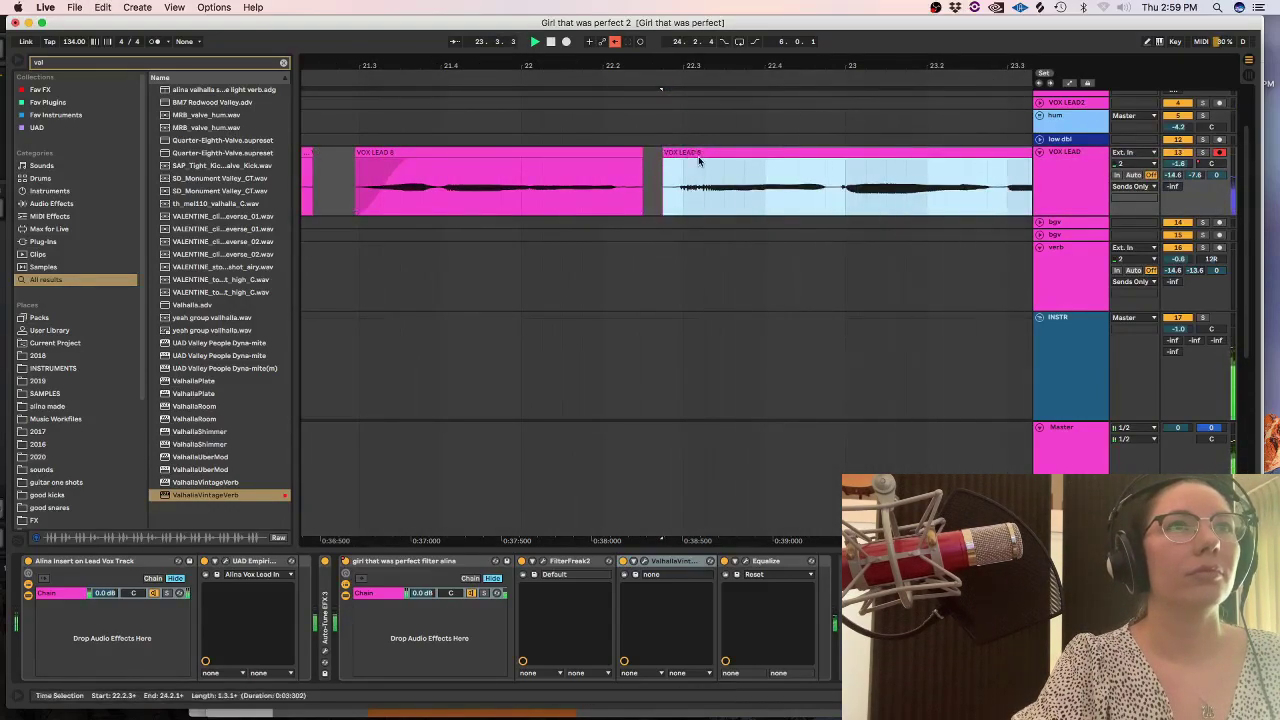
click(643, 209)
key(minus)
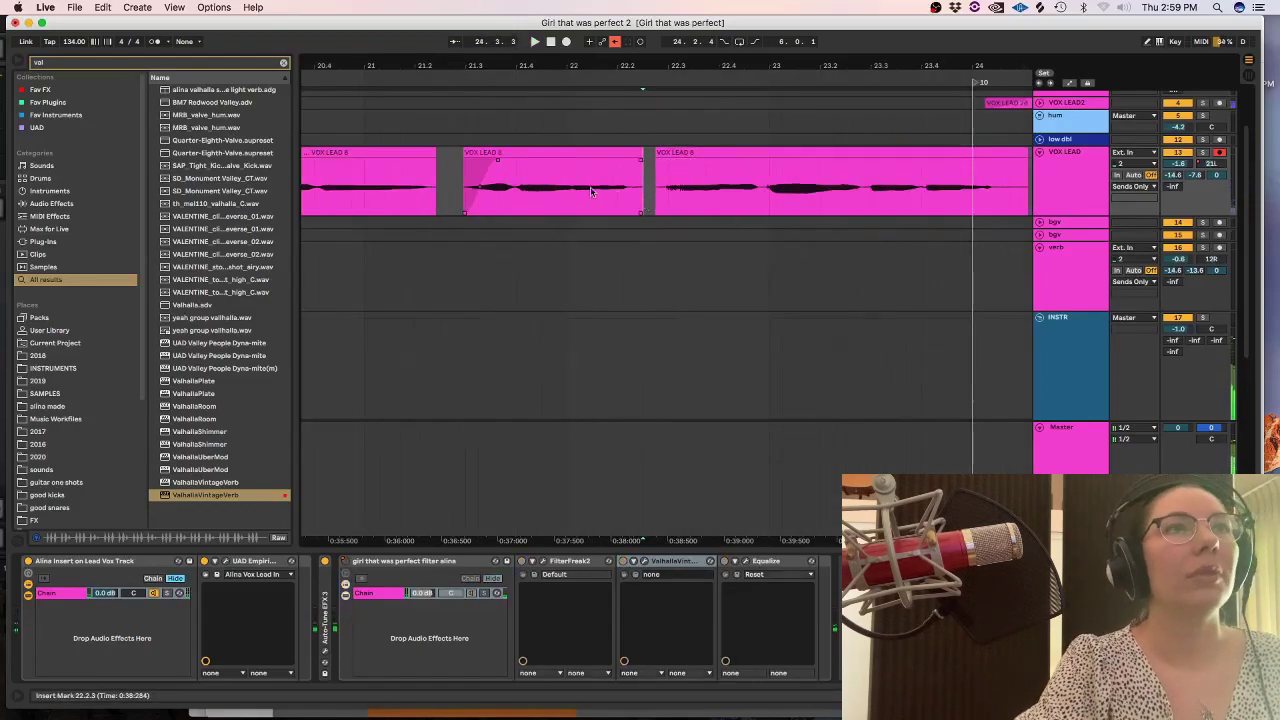
Select the new take's opening from 22.2.2 to 22.4.4 and split it into its own clip.
drag(644, 180, 763, 190)
key(Delete)
key(space)
key(super+e)
Set the split-off clip's warp mode to Complex Pro and detune it by 29 ct.
key(shift+Tab)
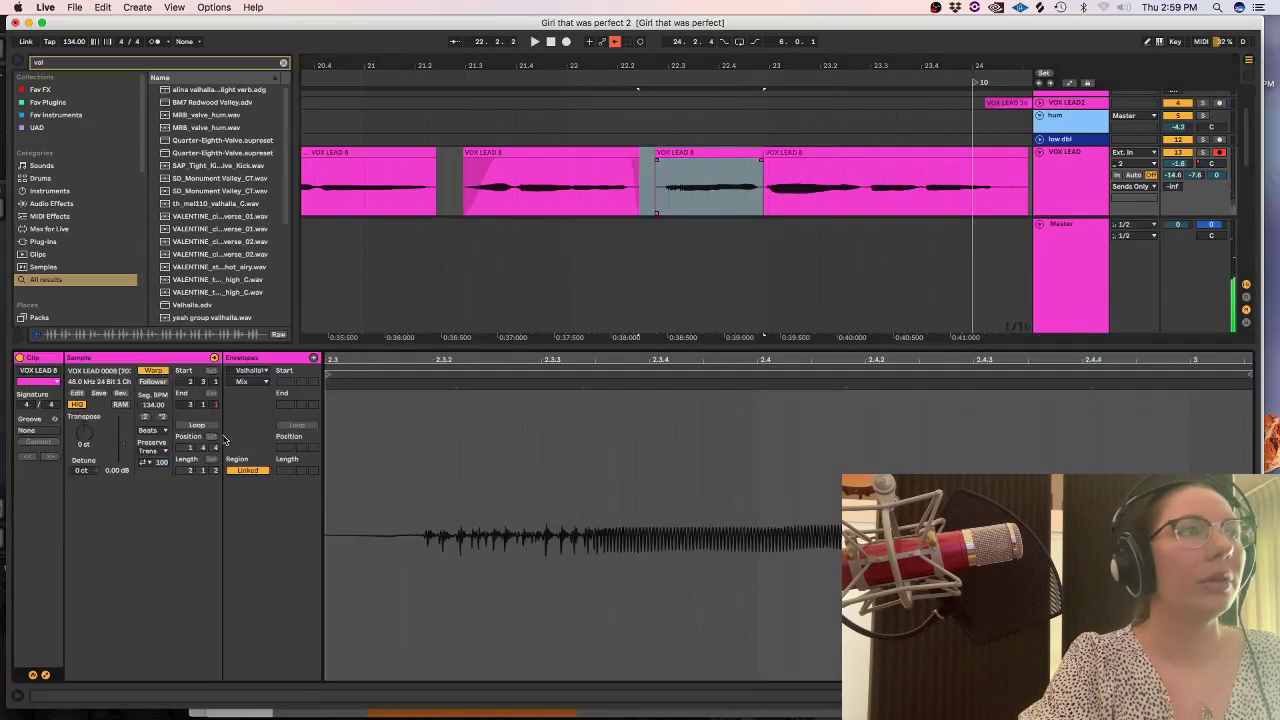
click(151, 430)
click(151, 490)
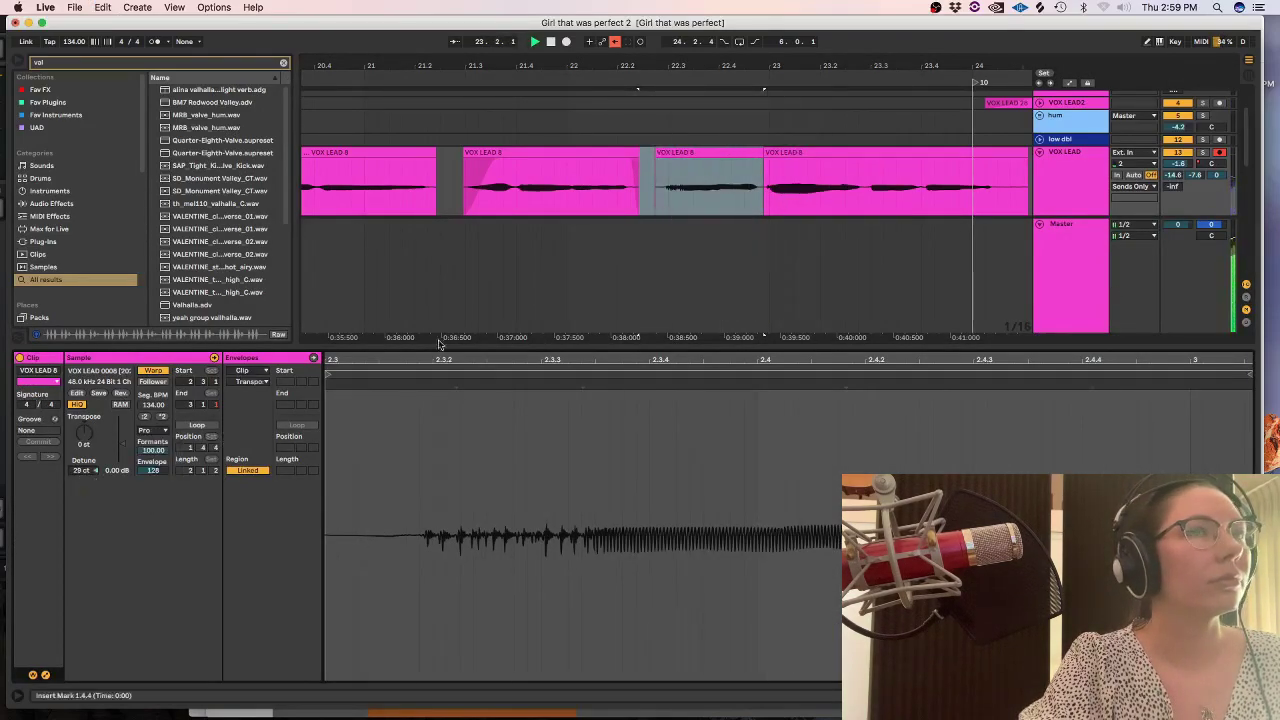
key(shift+Tab)
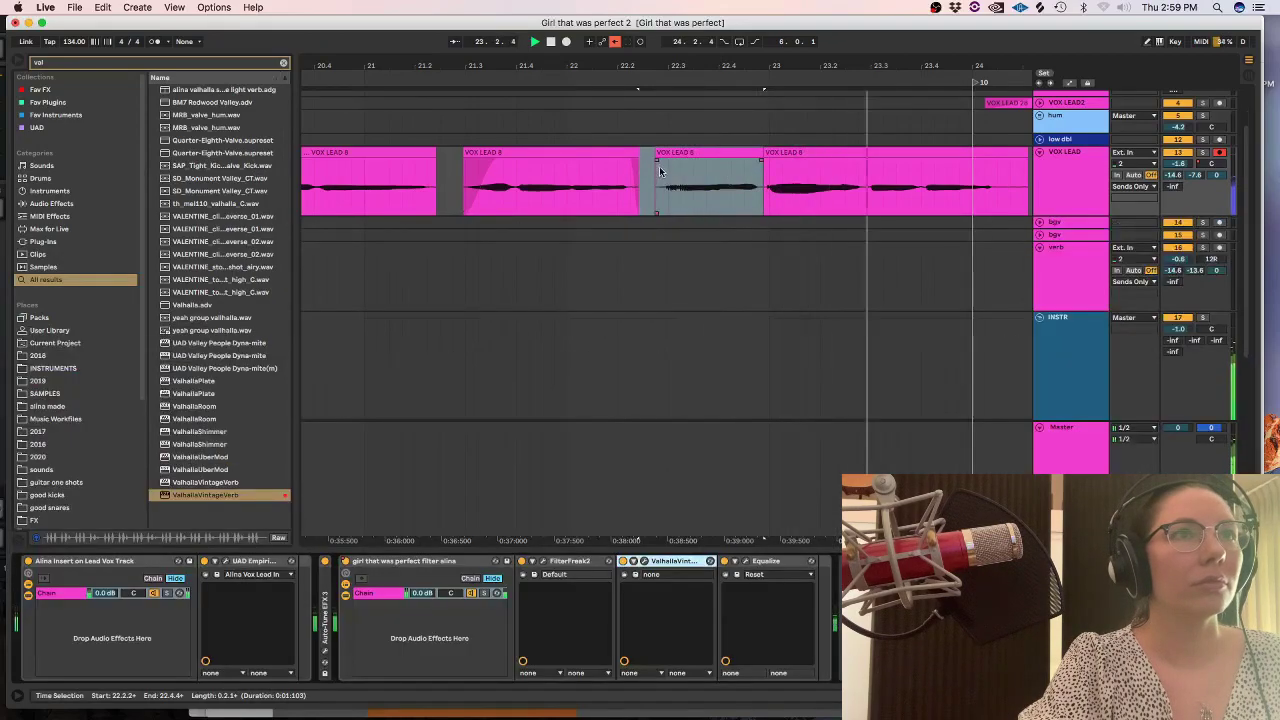
Trim and fade in the split-off clip near 22.2.4 and shorten the take's end to just past bar 24.
click(655, 185)
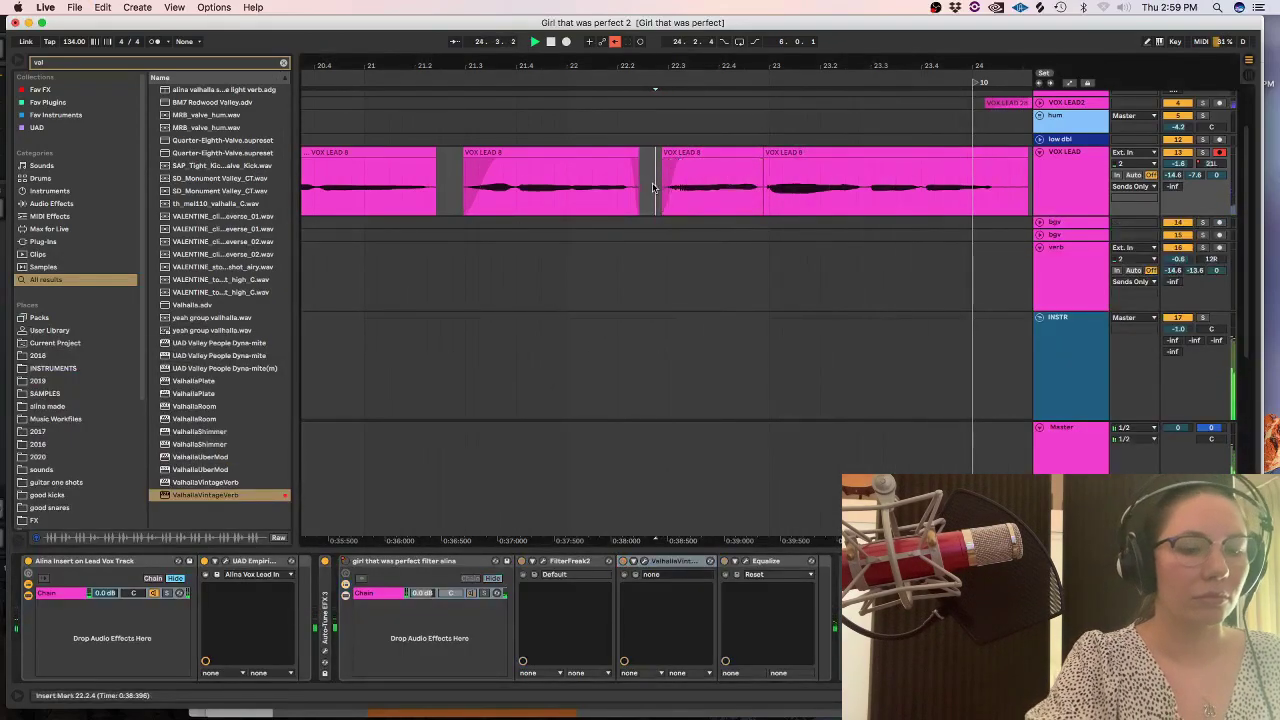
scroll(653, 187, down, 5)
drag(753, 168, 739, 167)
key(Delete)
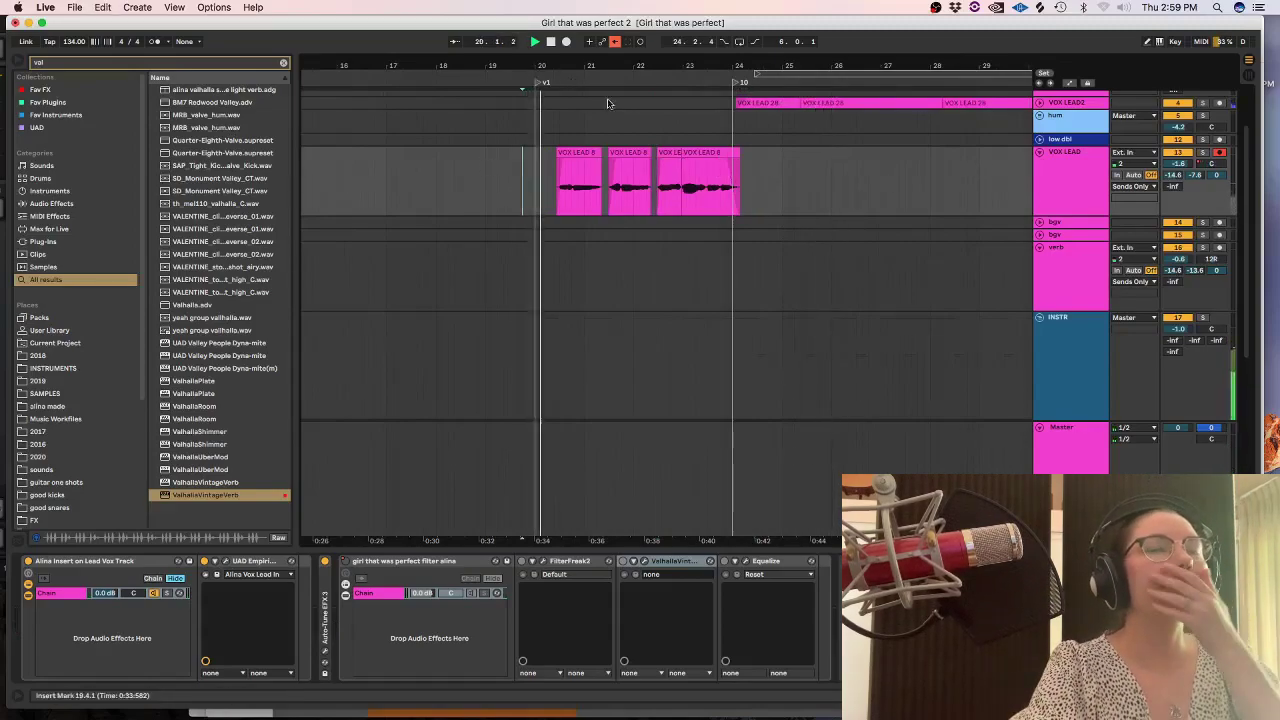
Add Equalize to VOX LEAD and set band 1 to a high cut at 460.1 Hz with a 22.7 dB/oct slope.
click(283, 62)
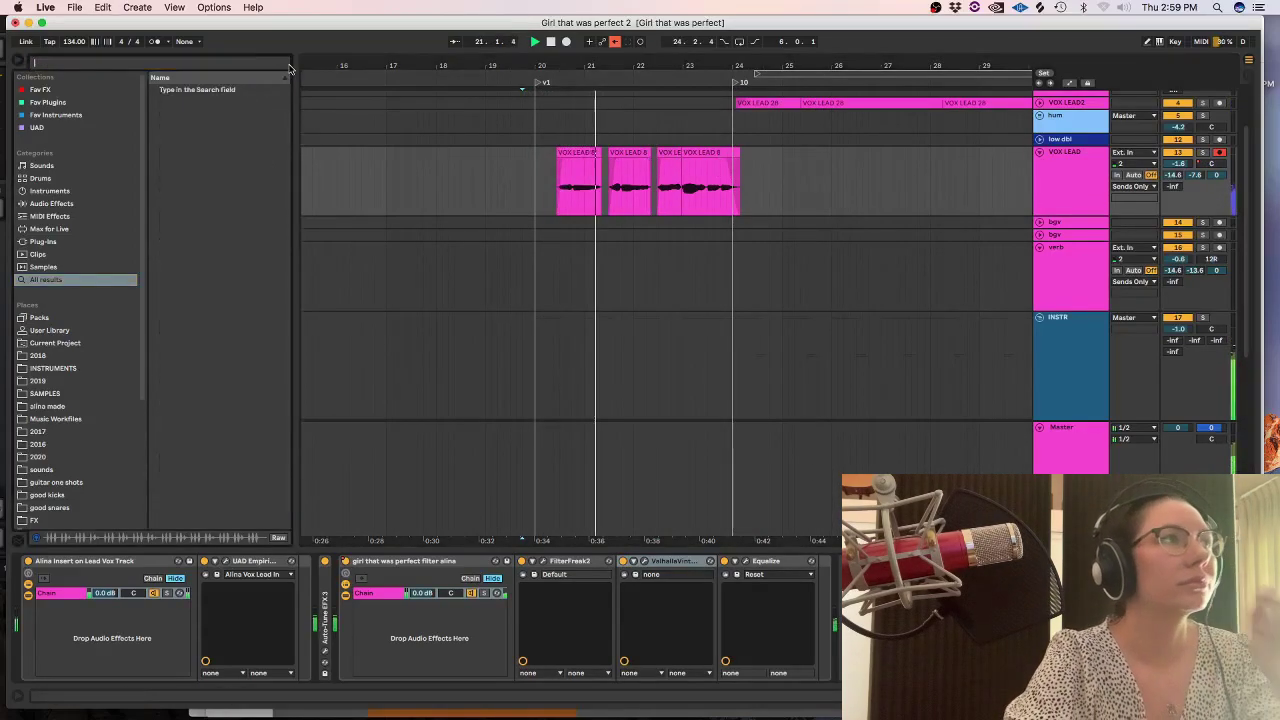
text(equa)
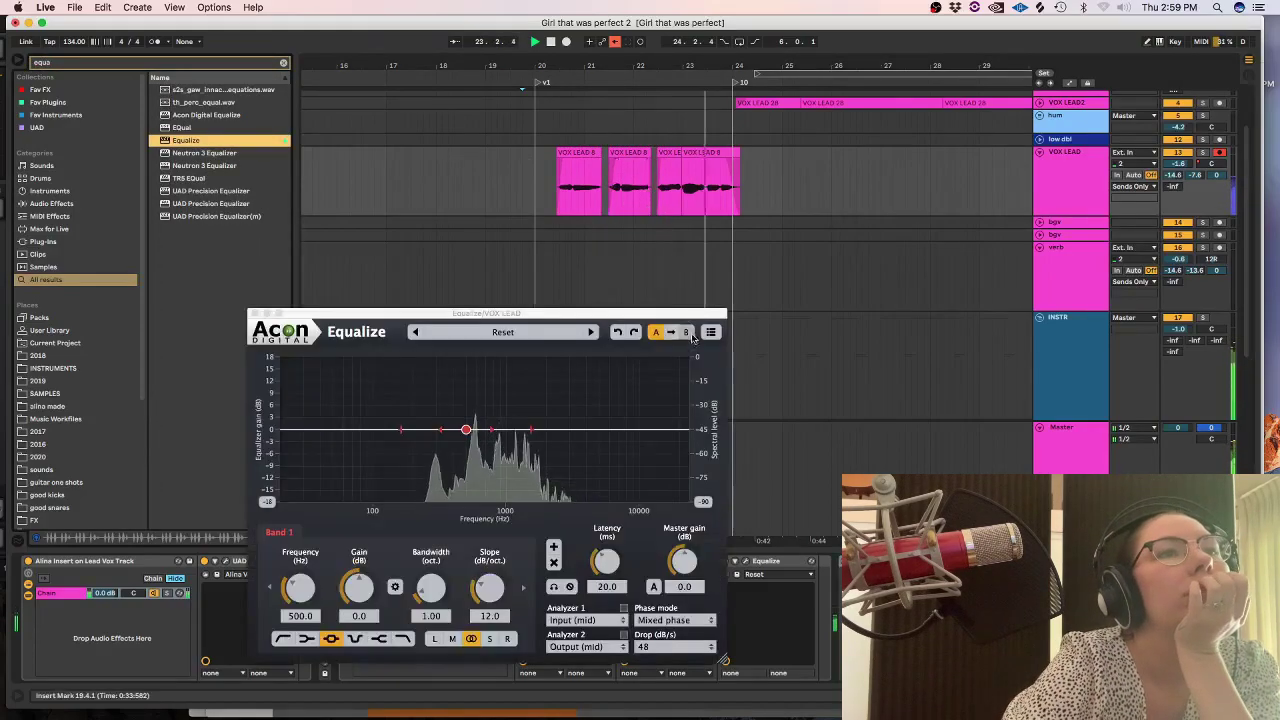
drag(467, 429, 462, 429)
key(space)
mouse_move(489, 588)
mouse_down()
mouse_move(492, 565)
mouse_move(478, 594)
mouse_up()
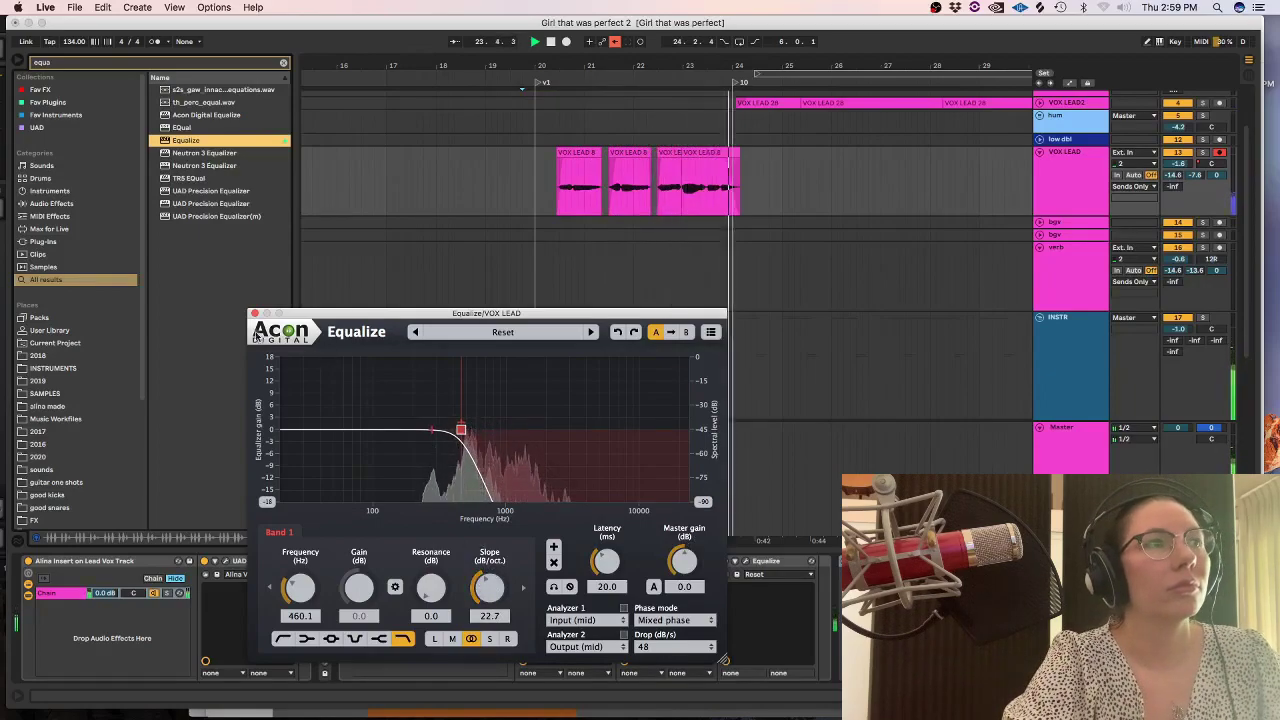
click(652, 254)
Delete the VOX LEAD clips from 22.2.4 to 24.3.2 and record a new take from about 21.4 to past bar 24.
drag(760, 186, 656, 186)
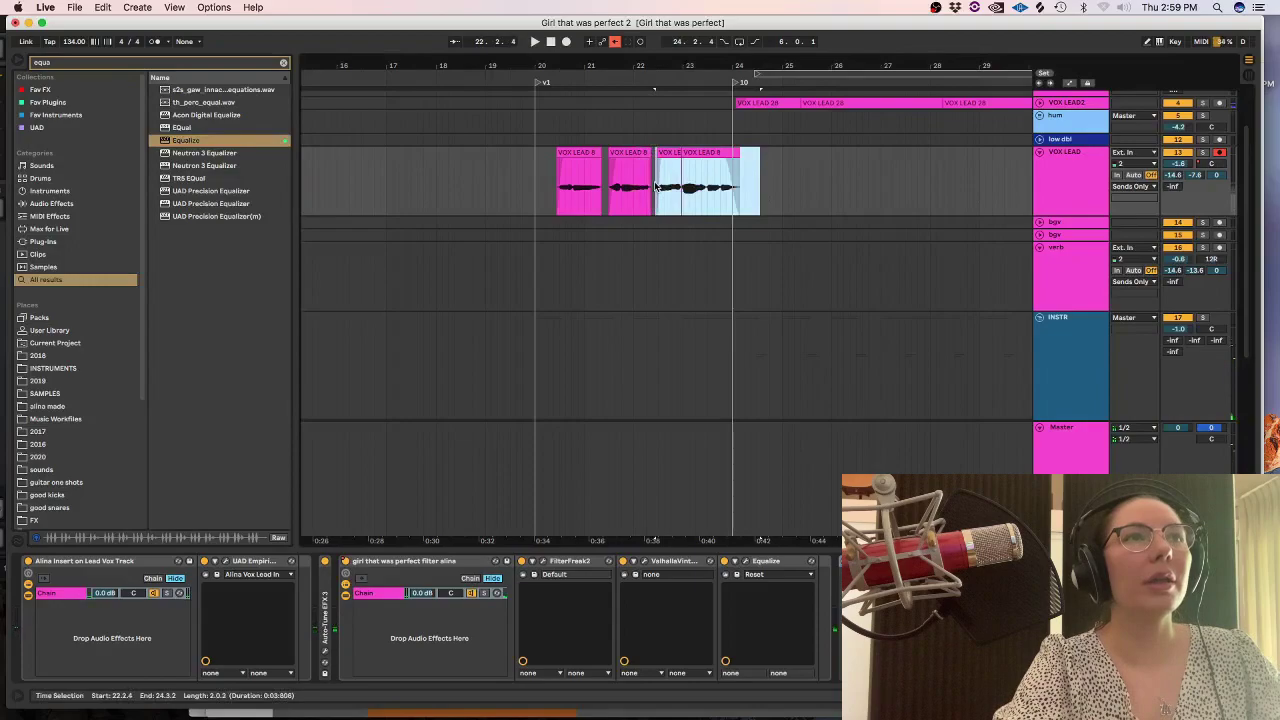
key(Delete)
click(624, 178)
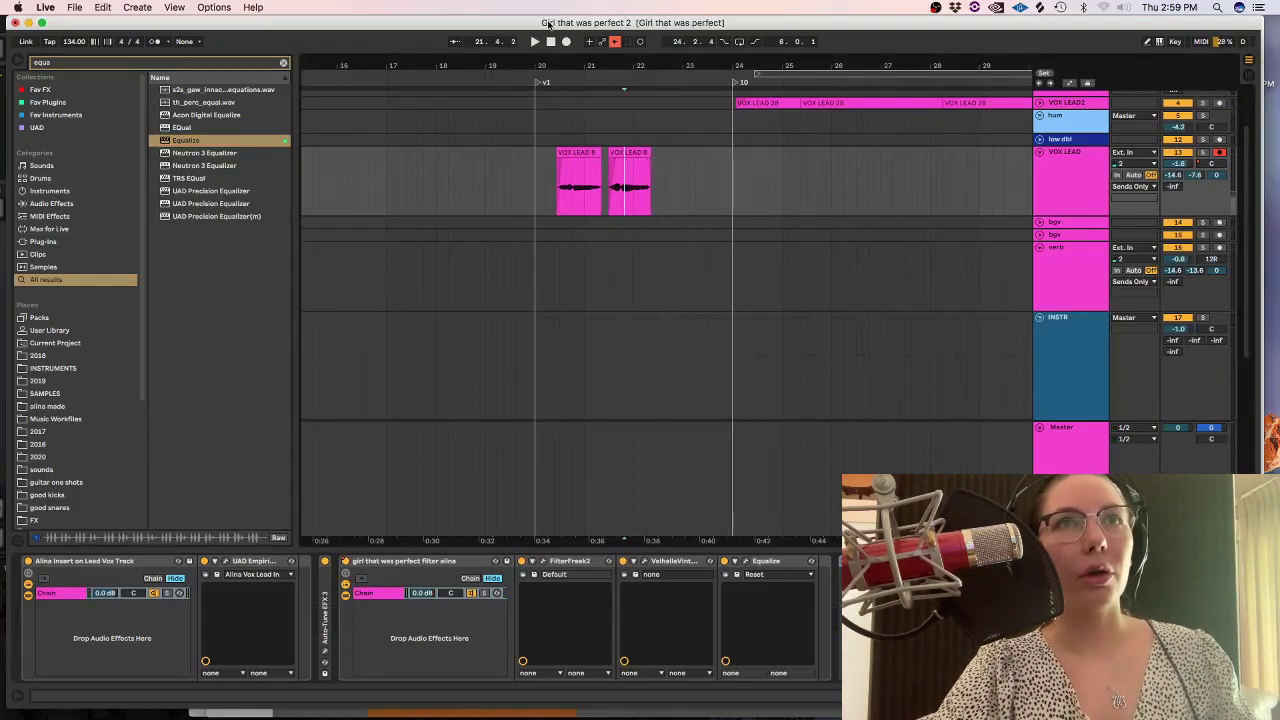
click(565, 42)
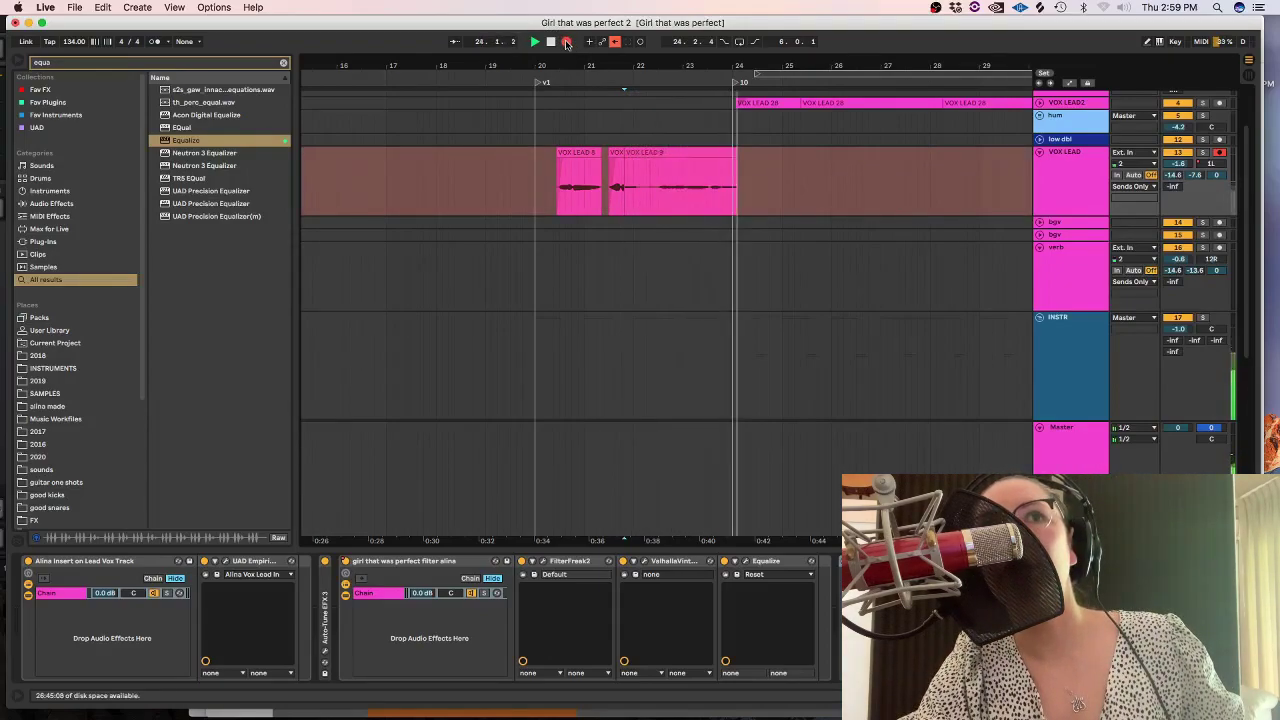
key(space)
Trim the start of the new VOX LEAD take to about 22.2.3 and play it back.
key(plus)
key(plus)
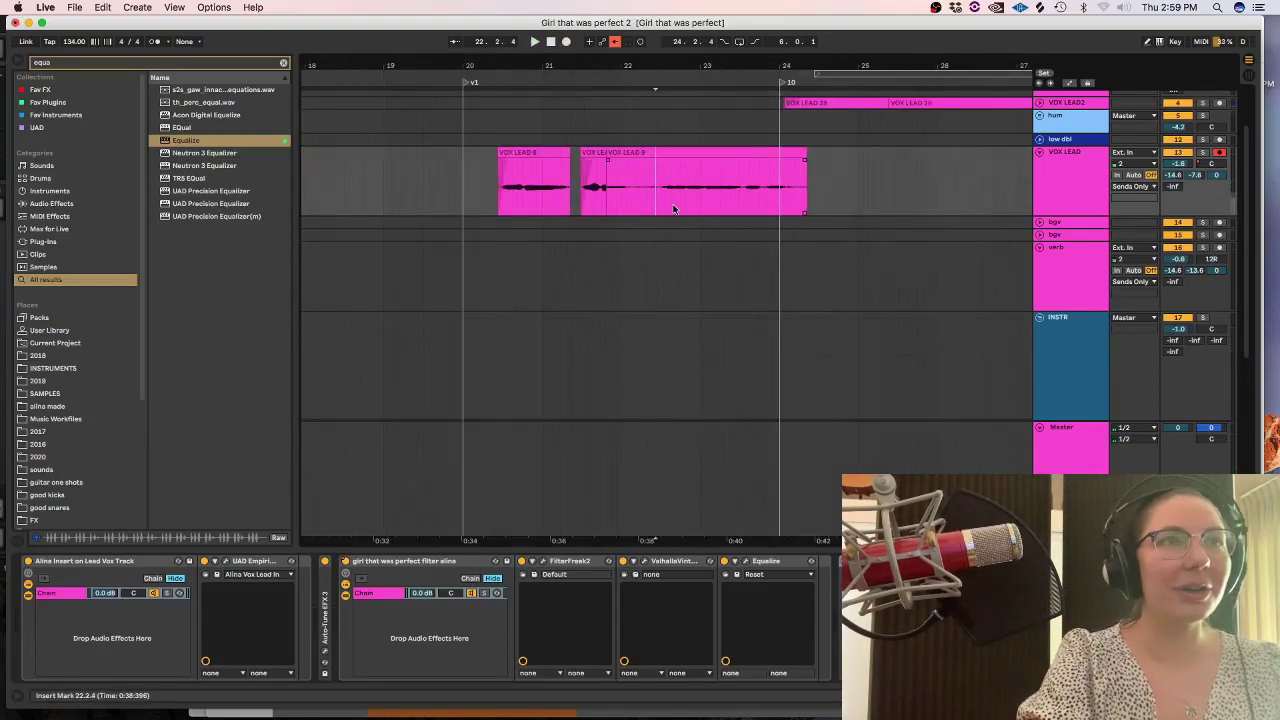
drag(574, 157, 707, 166)
click(620, 197)
key(plus)
key(Delete)
key(space)
click(848, 561)
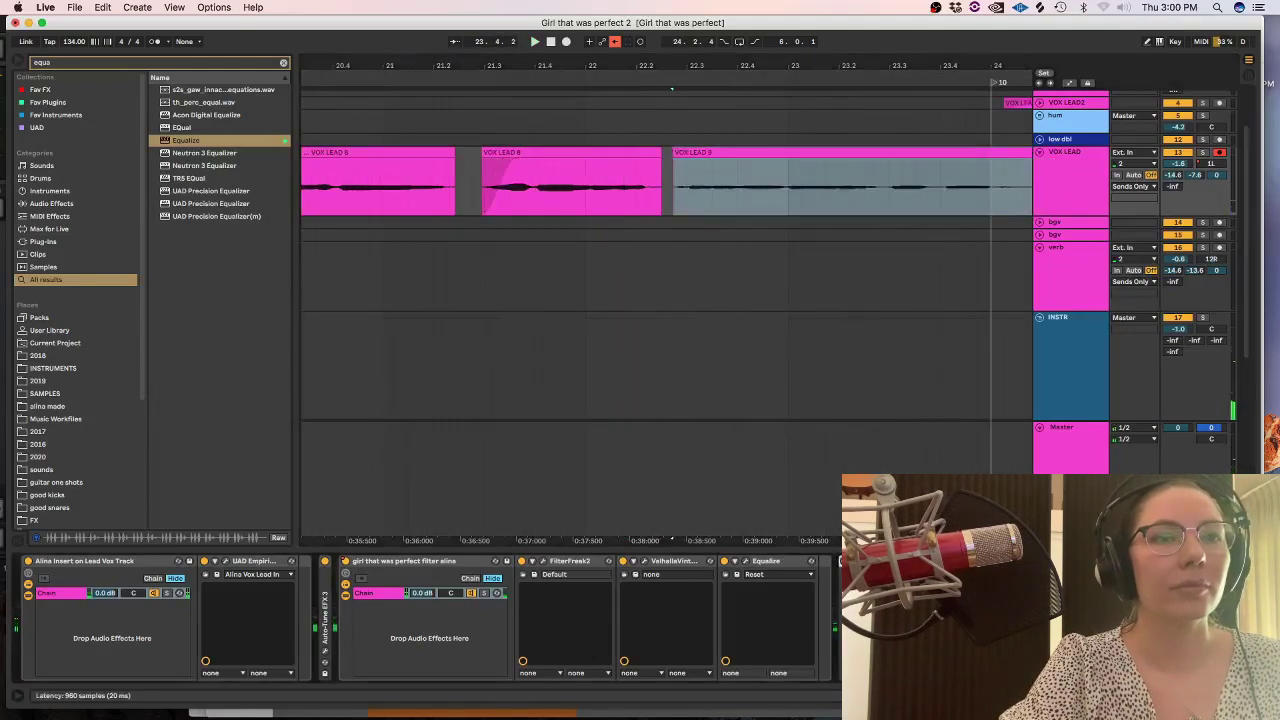
key(space)
Transpose the new VOX LEAD clip up and set its warp mode to Complex Pro with formants at 72.66.
key(shift+Tab)
click(152, 430)
click(152, 481)
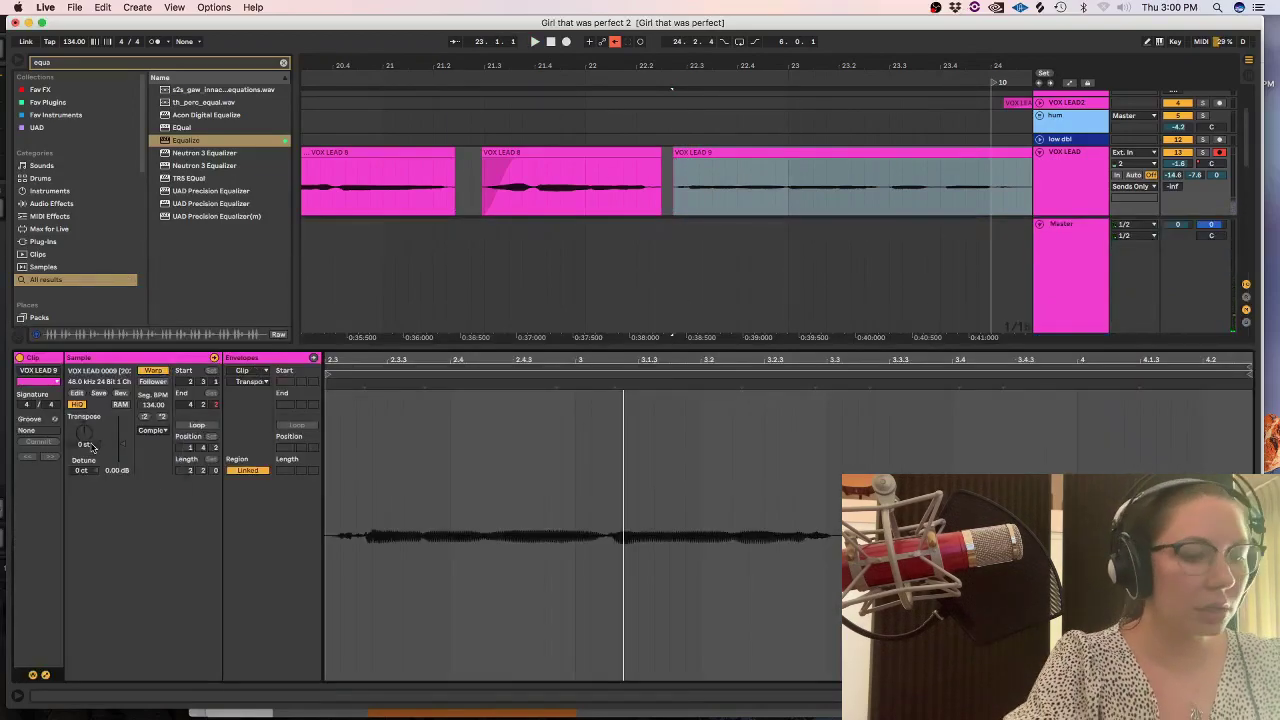
key(shift+Tab)
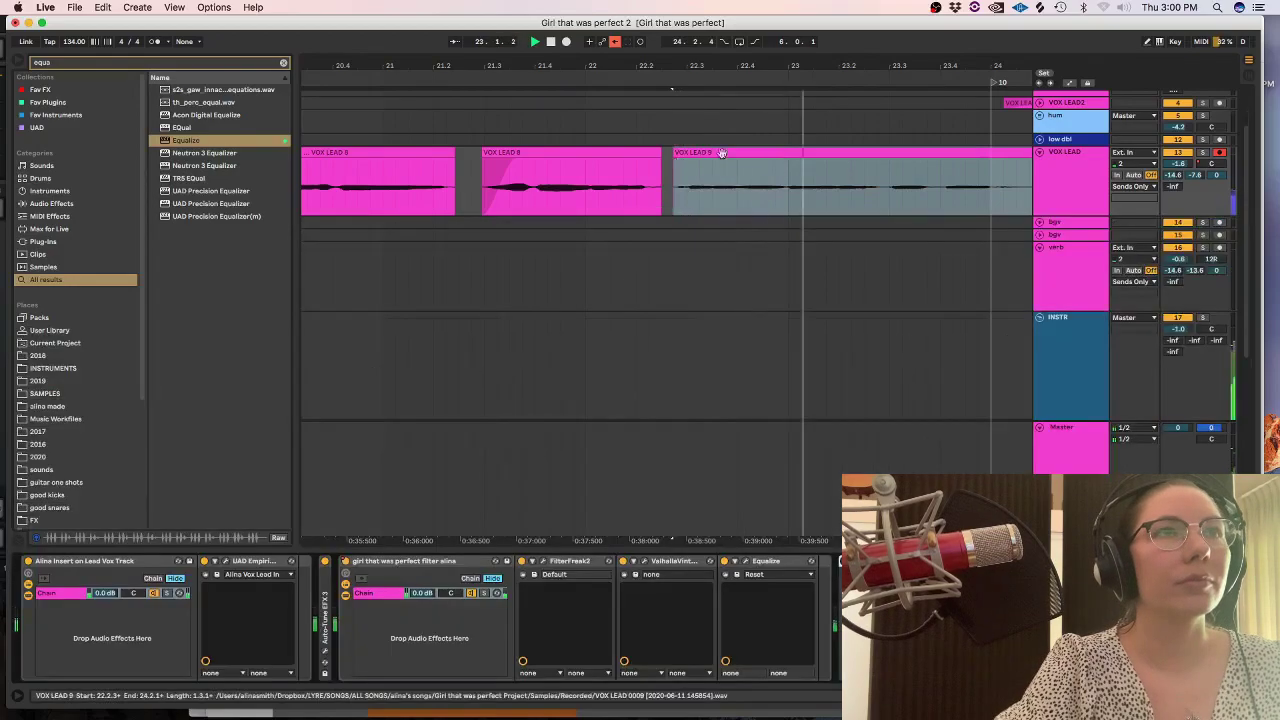
key(shift+Tab)
click(150, 432)
click(152, 492)
key(shift+Tab)
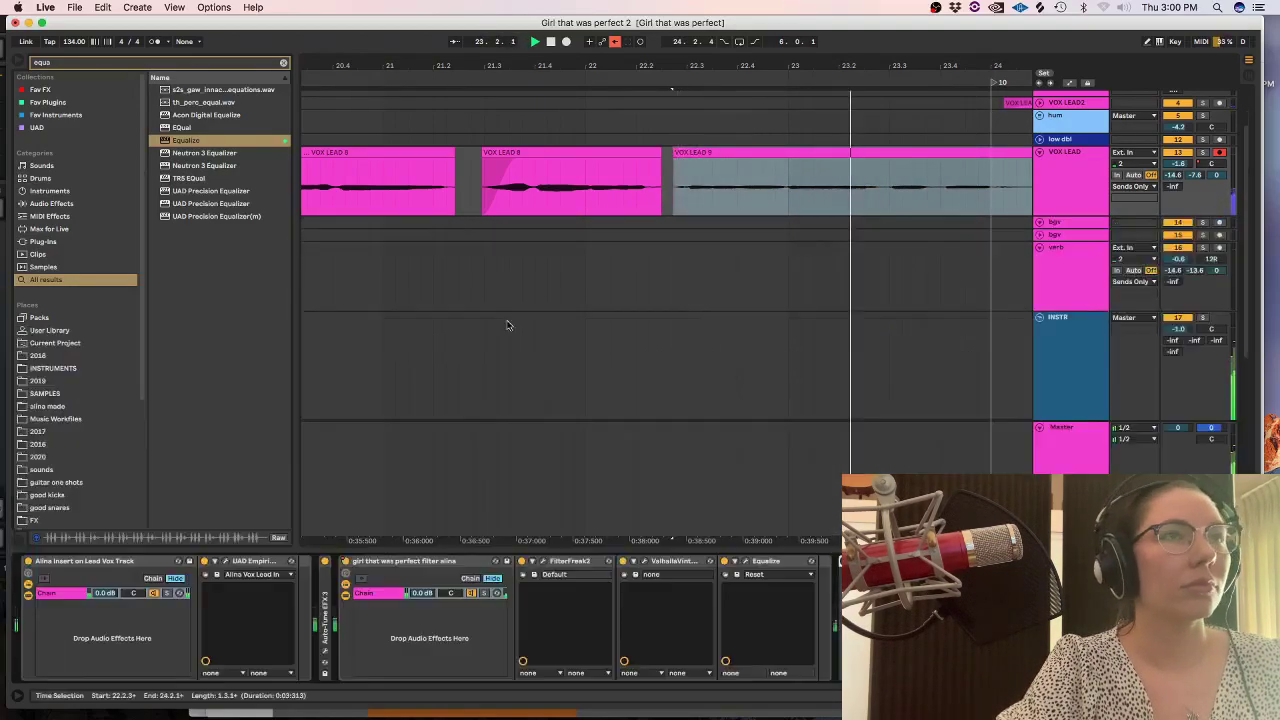
Move the new VOX LEAD clip slightly earlier and play the vocal back from bar 21.
click(632, 187)
key(space)
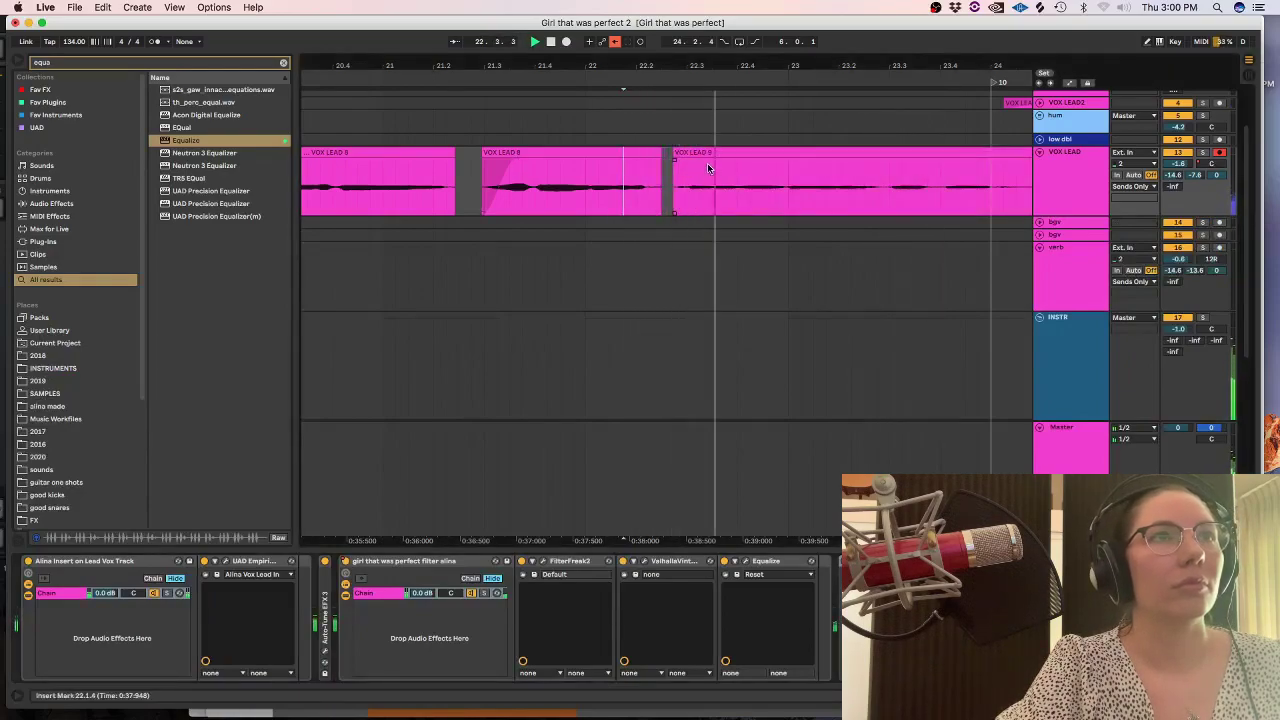
drag(703, 153, 698, 157)
key(space)
click(384, 180)
key(space)
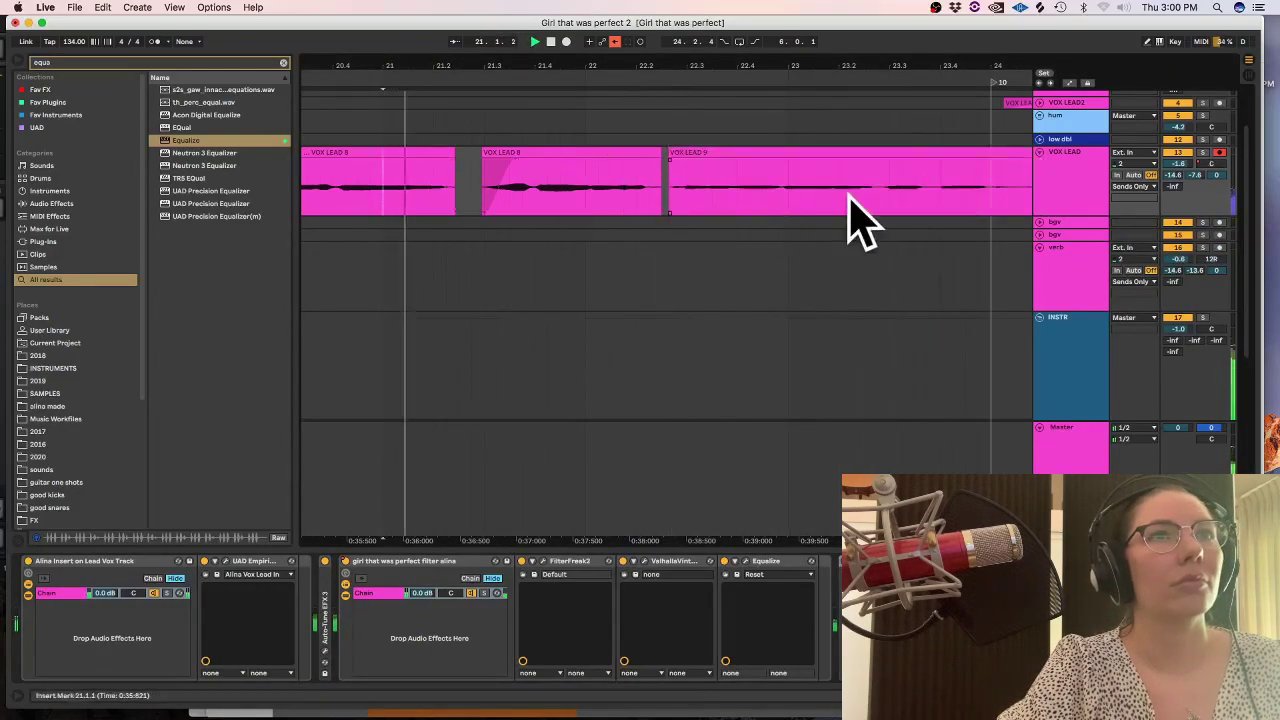
Turn on the metronome and set the arrangement's fixed grid to 1/8.
click(155, 41)
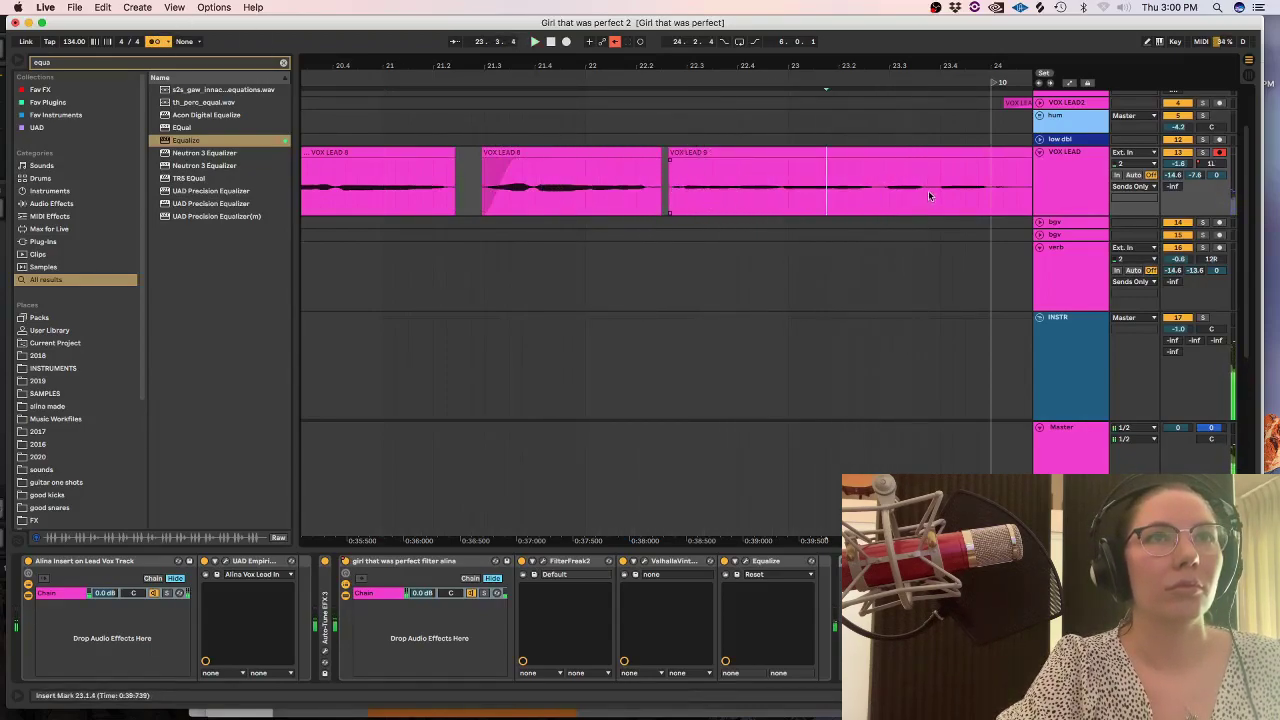
right_click(778, 190)
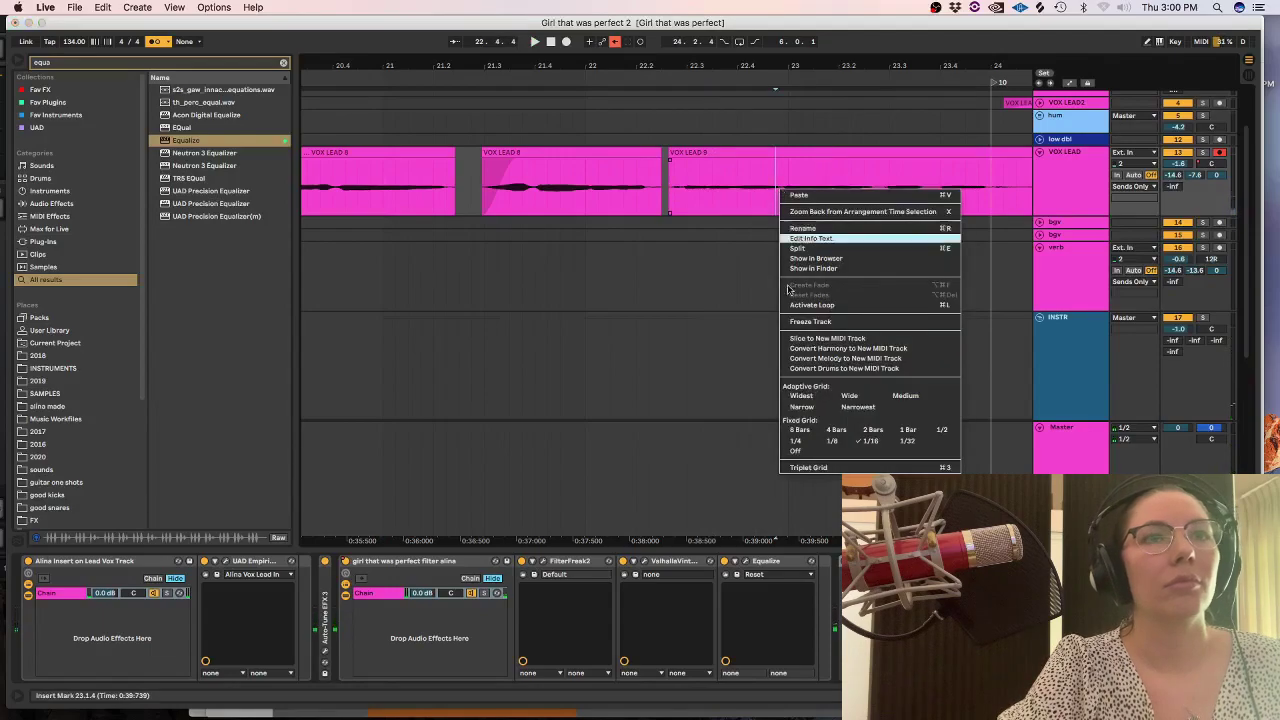
click(865, 446)
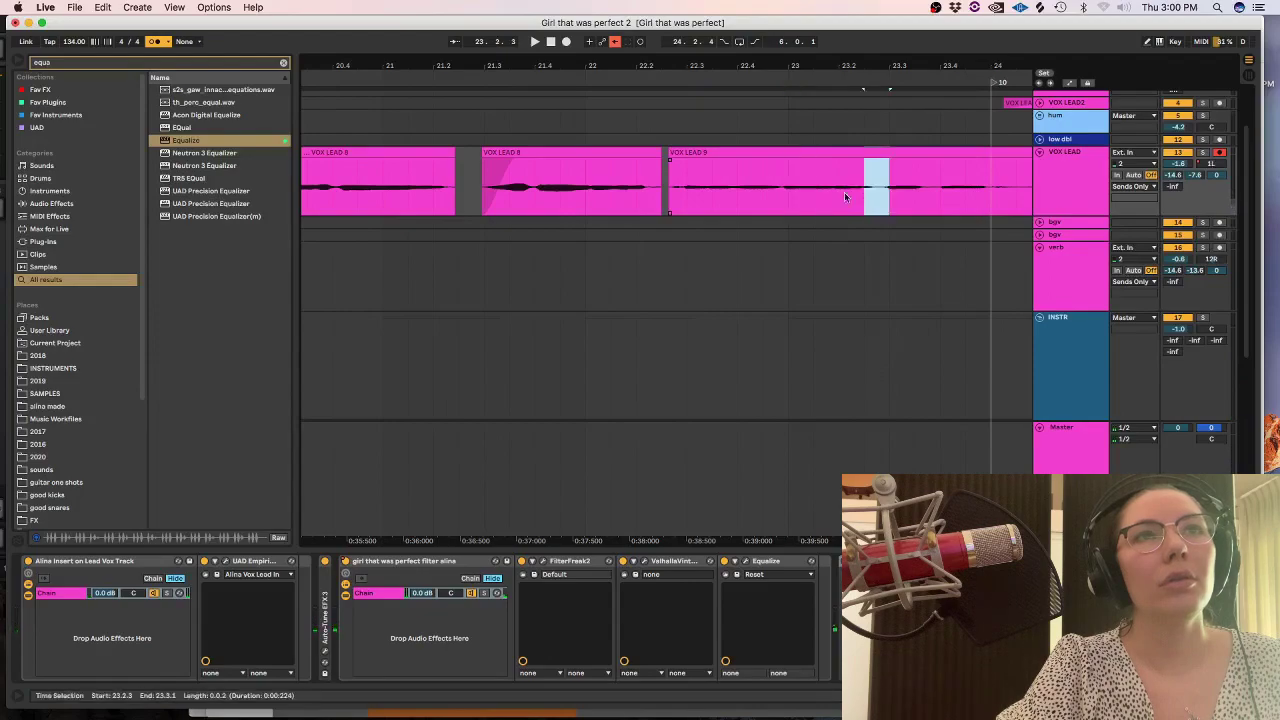
Split the new VOX LEAD clip at 23.2.1 and 23.3.1 and set the middle piece's transposition to 11 st.
double_click(758, 200)
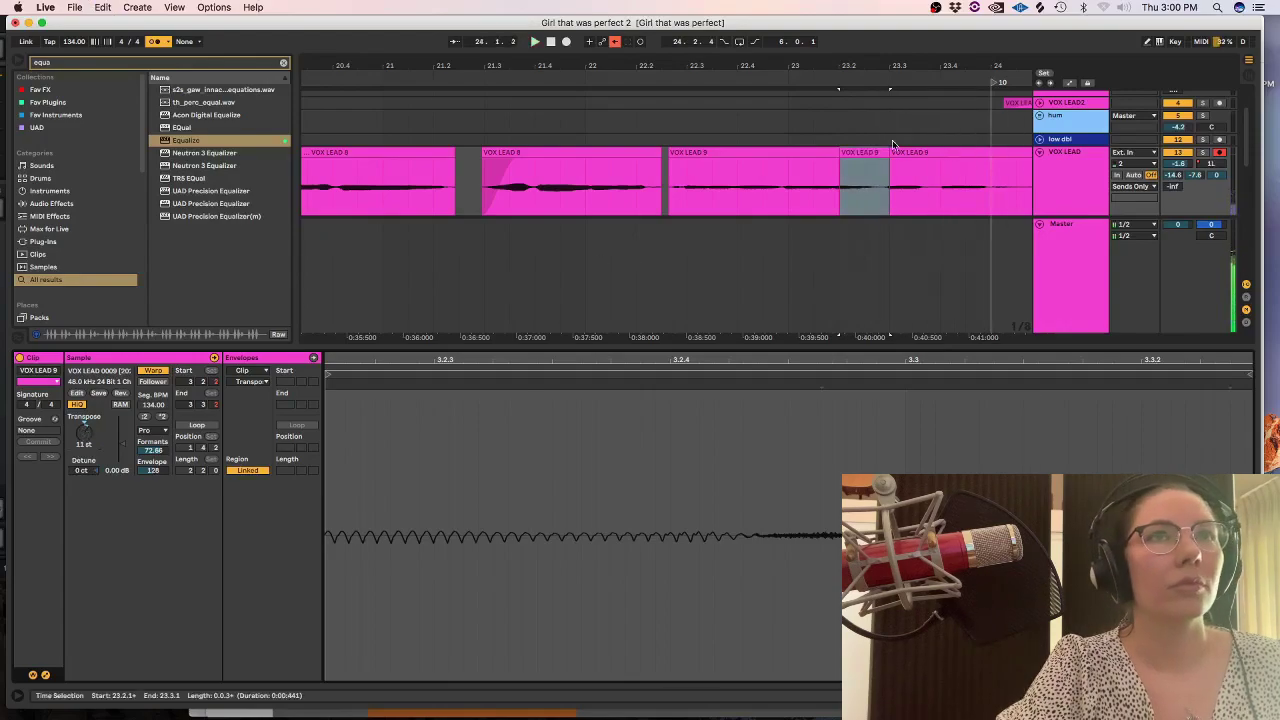
Move the last VOX LEAD clip earlier to start at about 23.2.4 and set its transposition to 10 st.
drag(892, 152, 883, 152)
key(space)
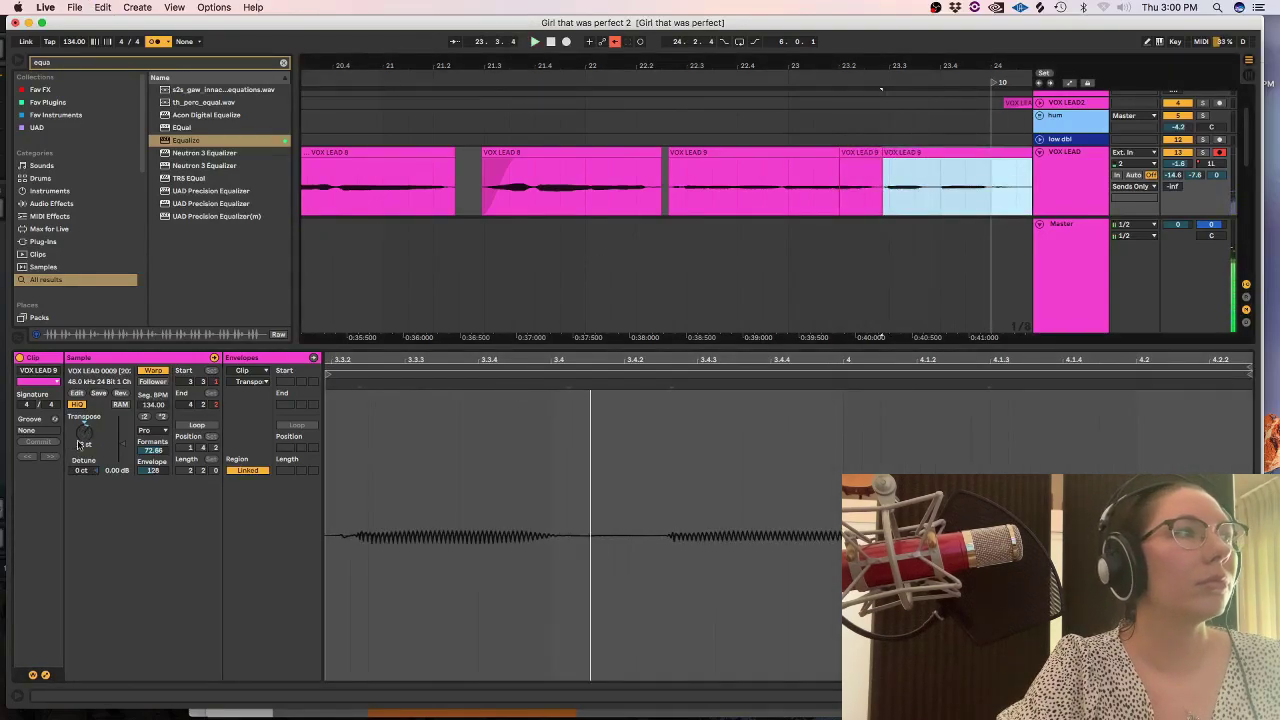
drag(76, 445, 76, 452)
key(space)
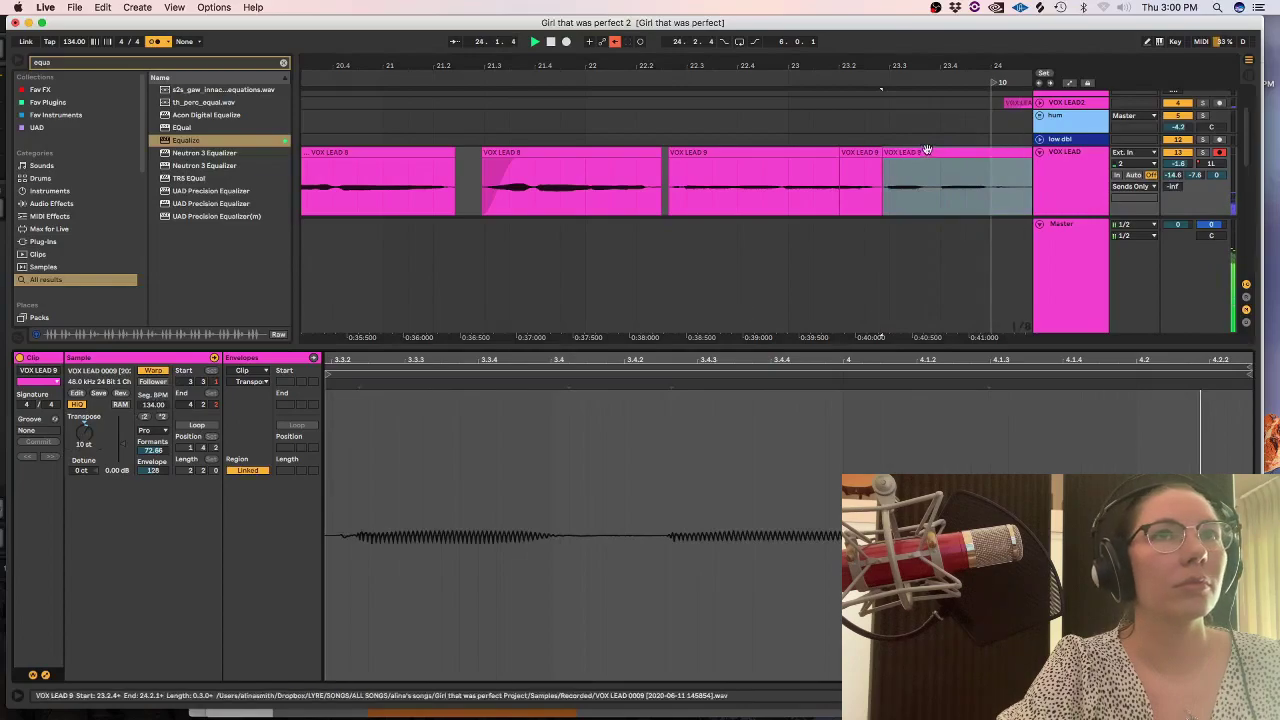
Show the VOX LEAD track's effect chain, add the PanCake2 plug-in to it and close the Equalize window.
key(shift+Tab)
click(866, 188)
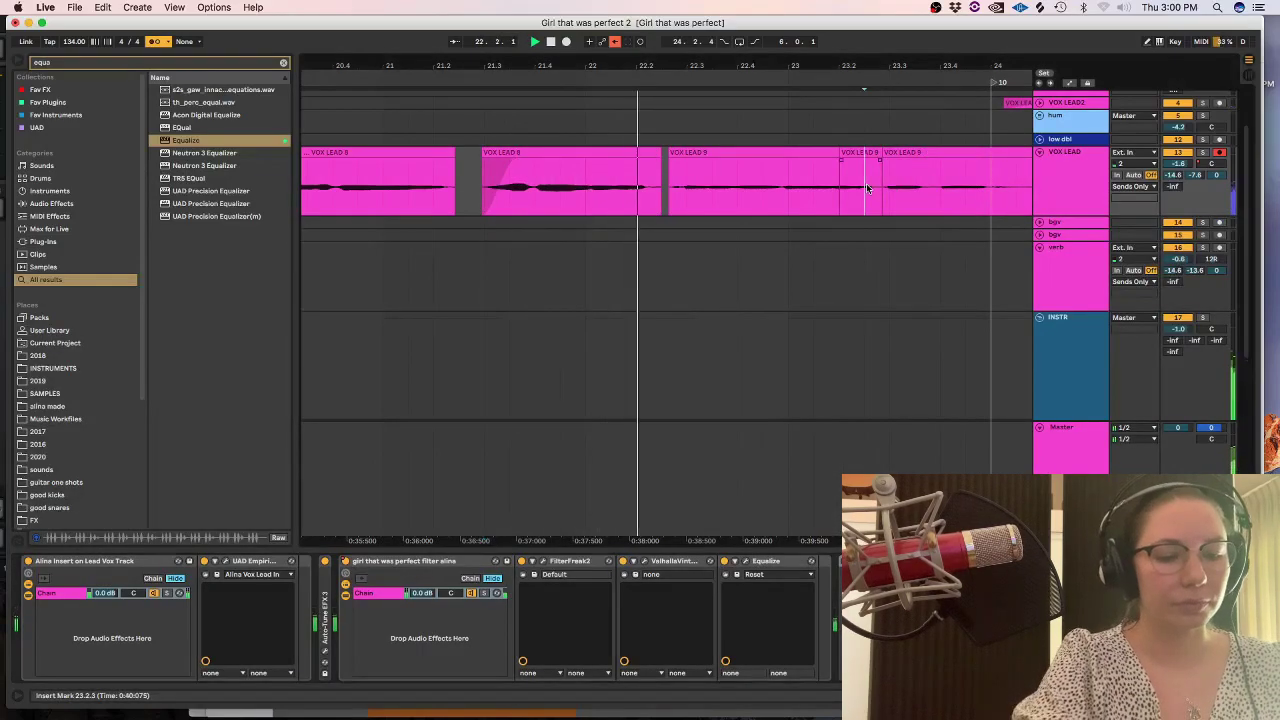
key(minus)
key(super+alt+l)
drag(976, 196, 941, 198)
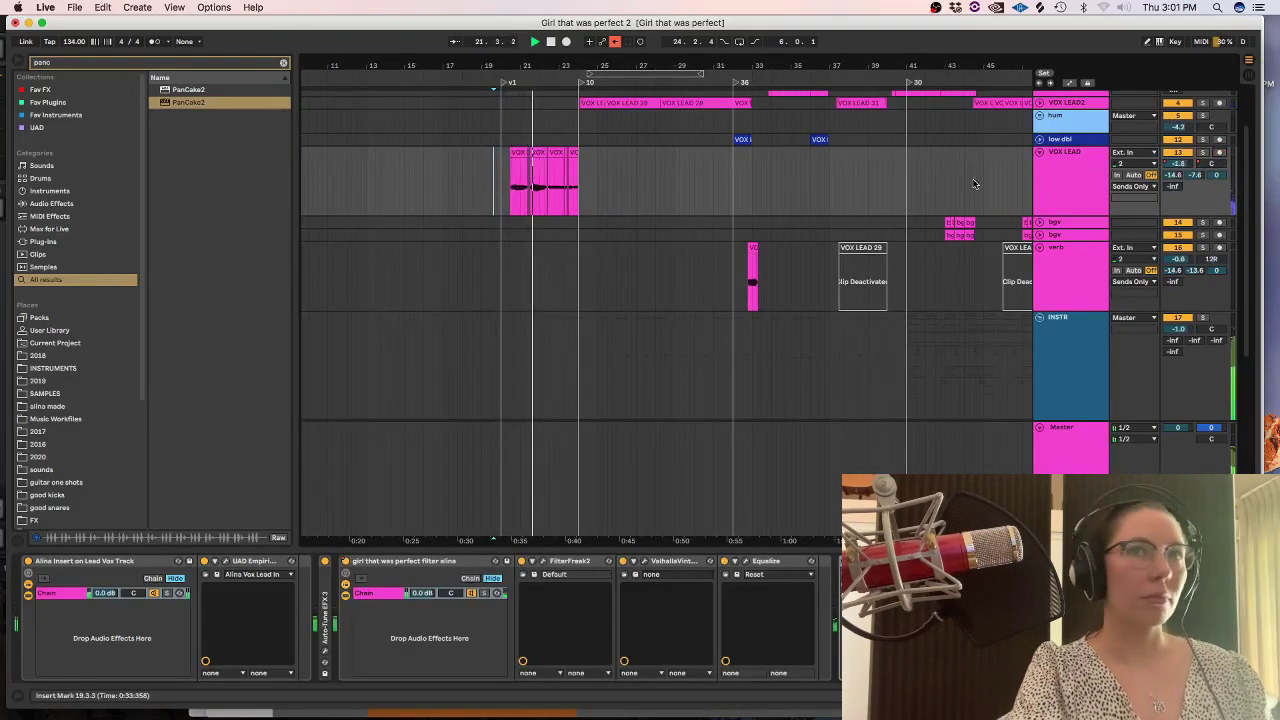
key(Return)
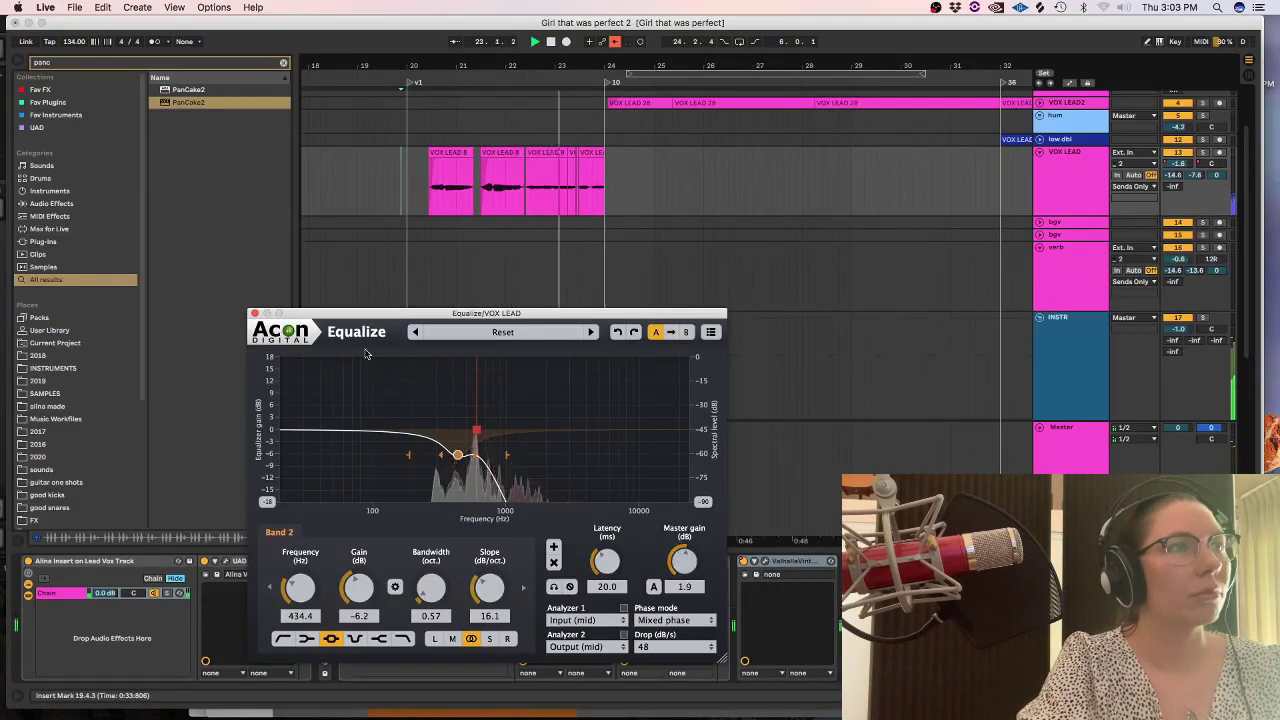
click(254, 313)
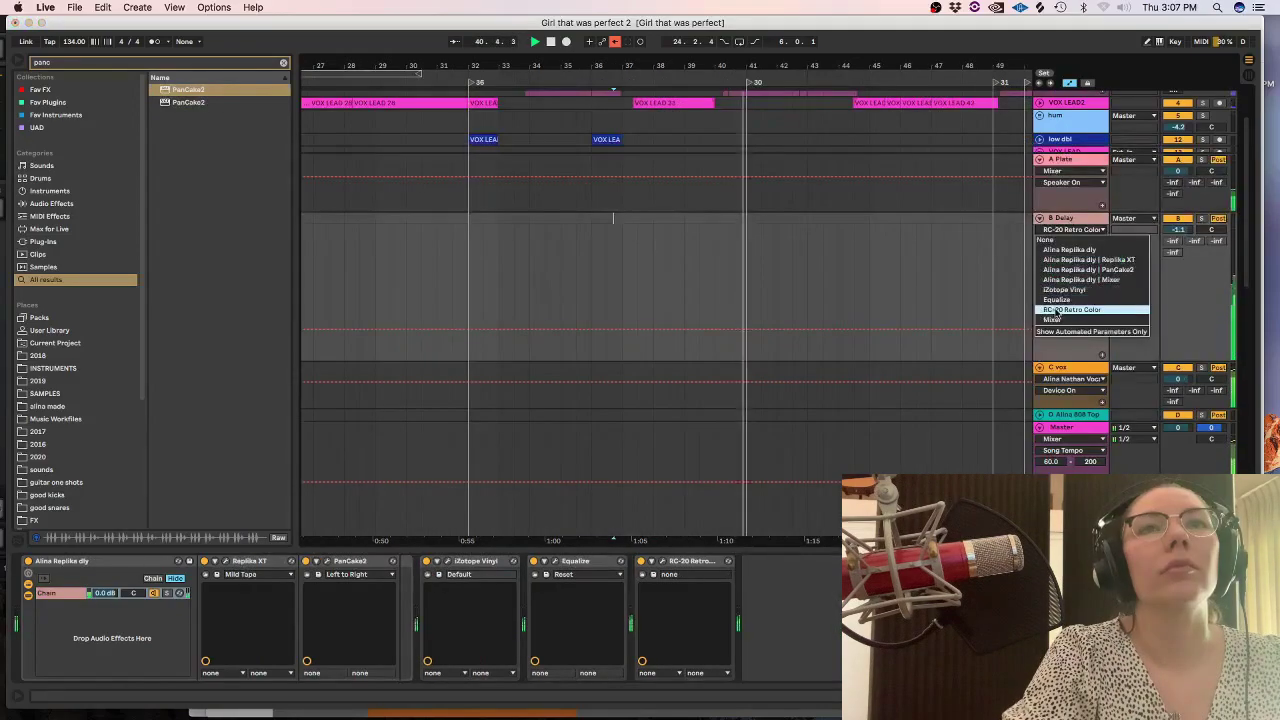
Show the B Delay return's Track Volume automation and drop the volume to silence from 40.1.1 to 41.1.1.
click(1057, 320)
click(1062, 241)
click(1065, 270)
click(703, 281)
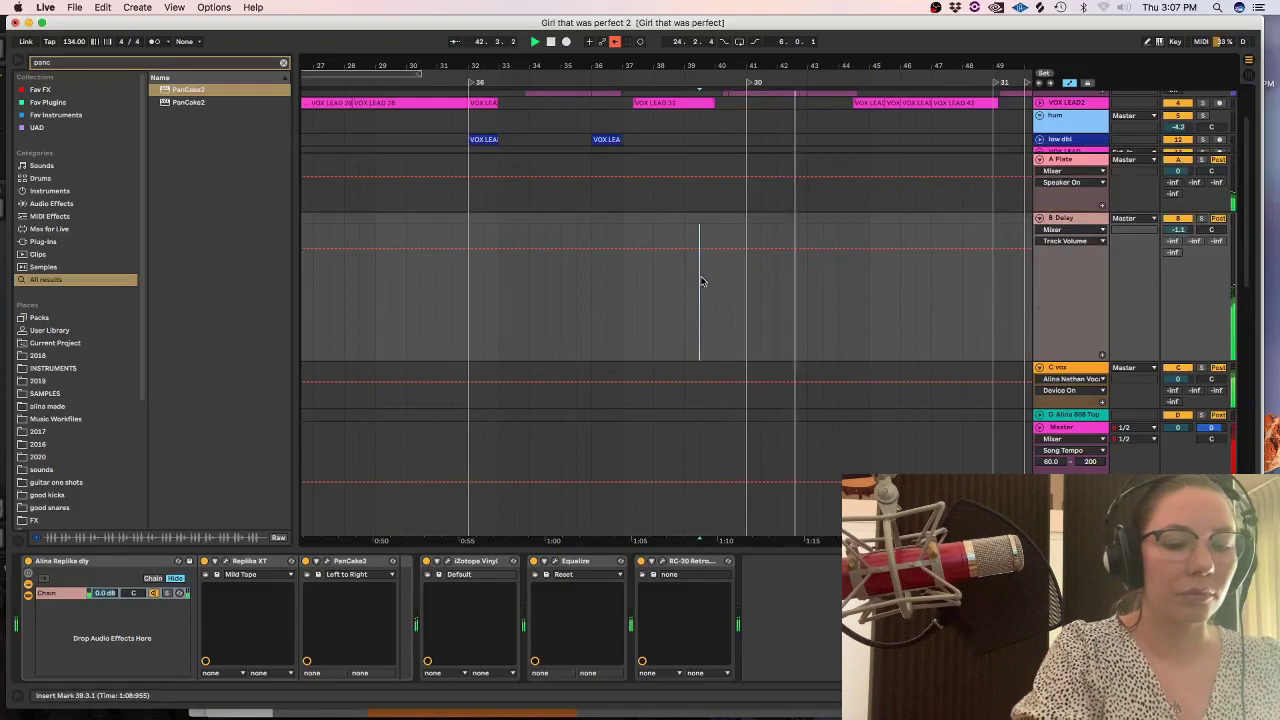
key(plus)
key(a)
key(a)
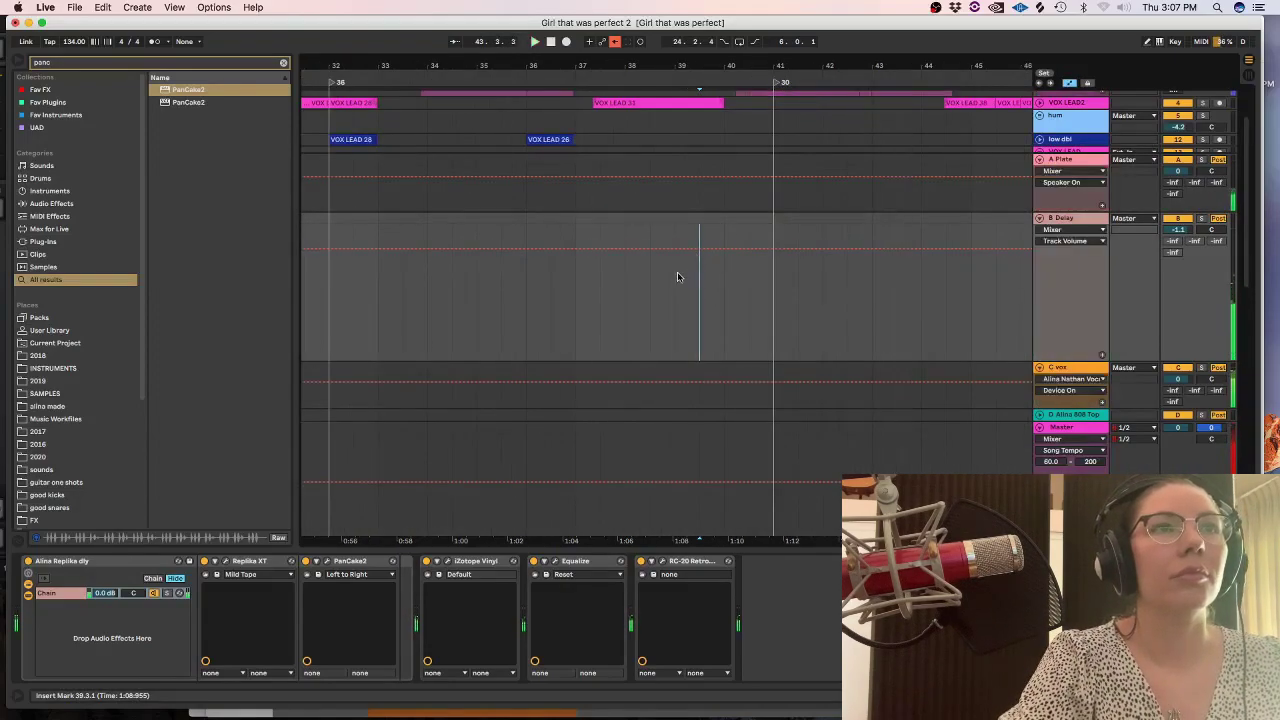
drag(675, 276, 729, 275)
drag(731, 250, 731, 360)
click(689, 322)
key(space)
key(space)
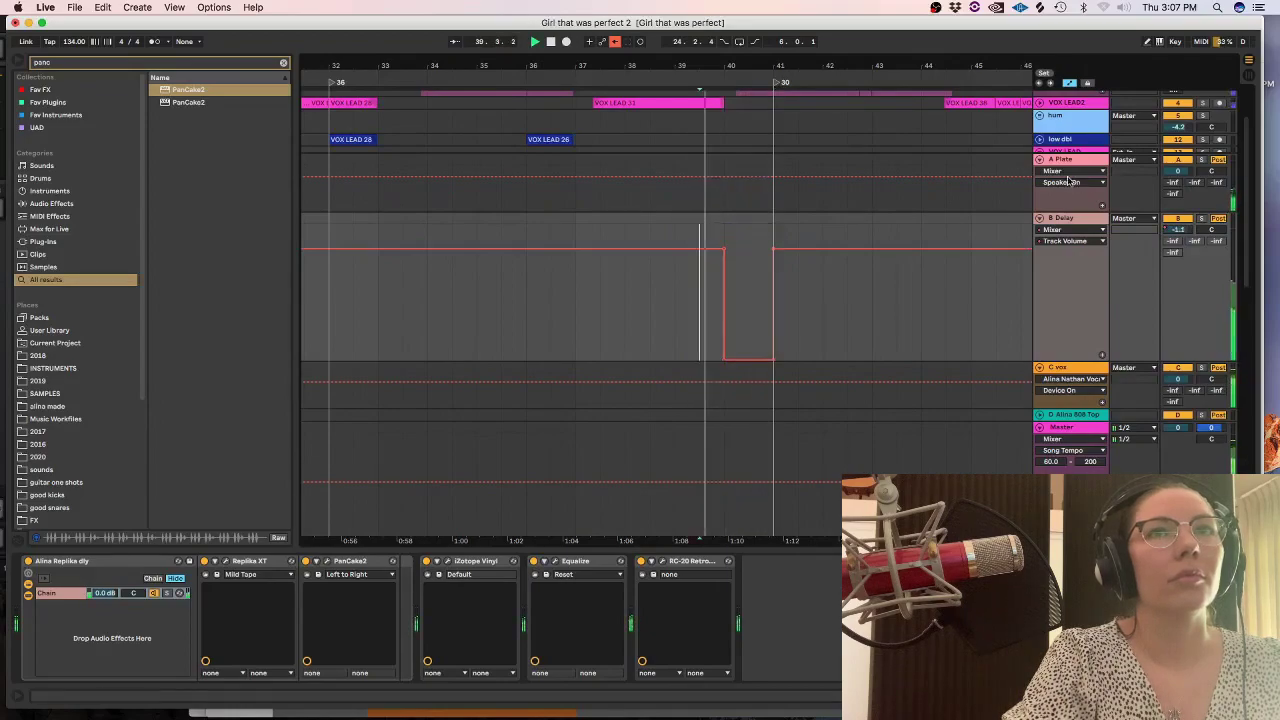
Automate the A Plate return's Track Volume down to silence from 40.1.1 to 41.1.1 and hide the automation lanes.
click(1070, 182)
click(1074, 214)
drag(777, 194, 740, 191)
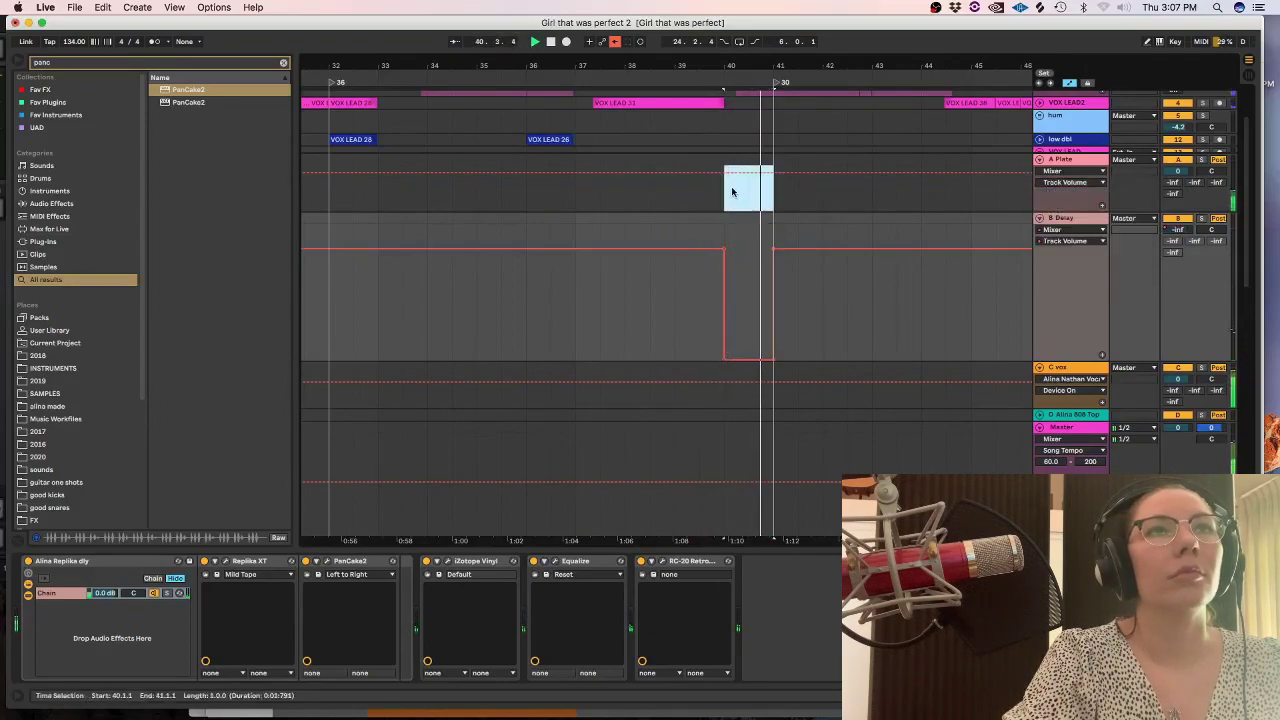
click(623, 186)
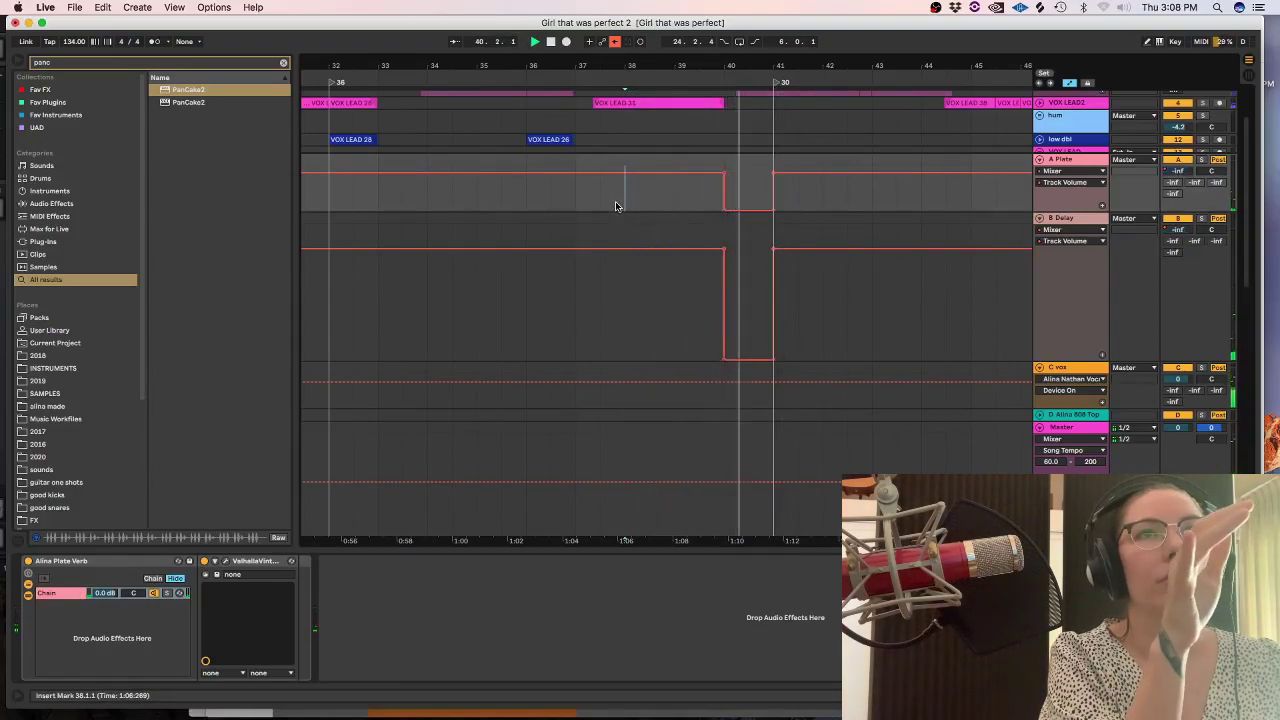
key(a)
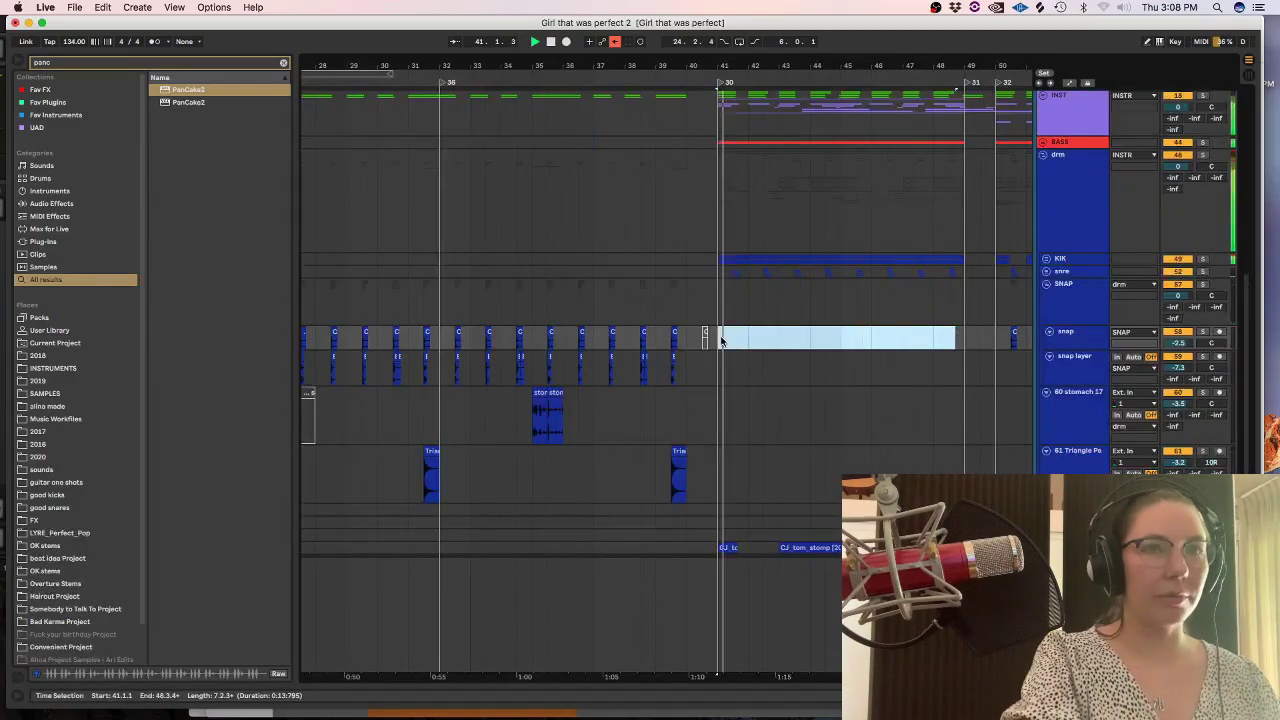
Stop playback with the insert marker at 41.1.1 and insert a new audio track between the snre and folded SNAP groups.
key(plus)
key(minus)
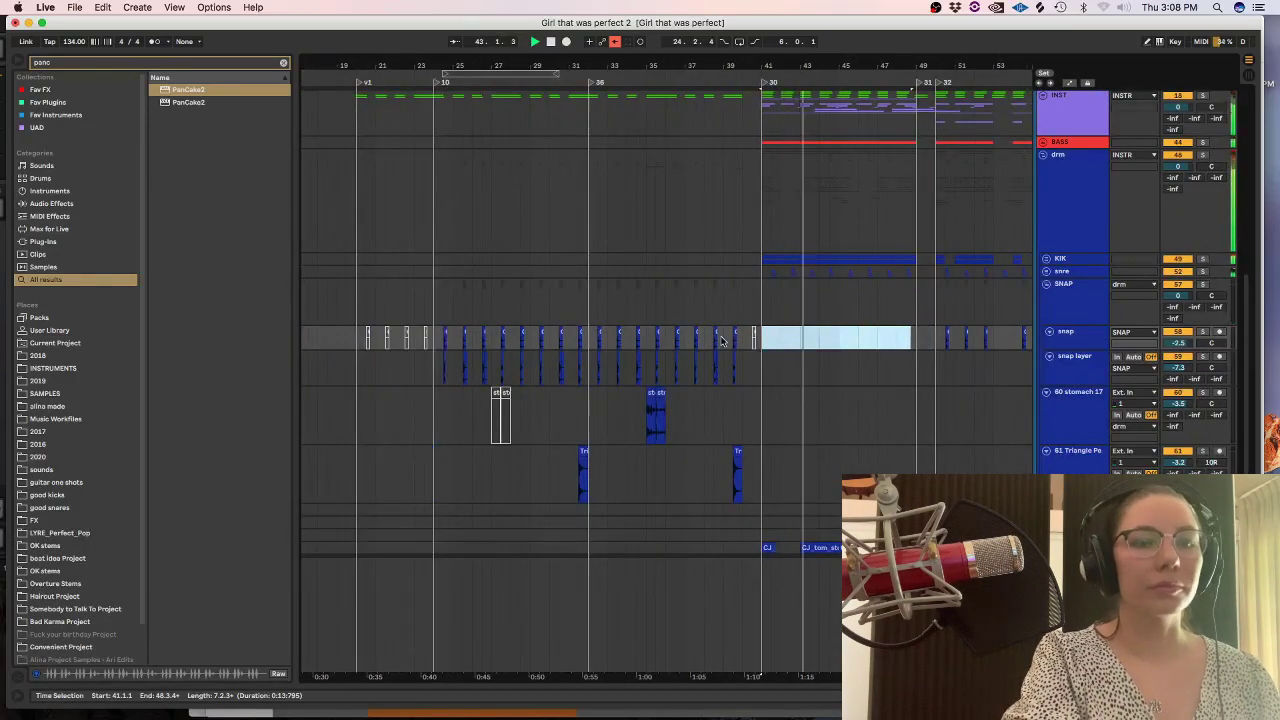
key(plus)
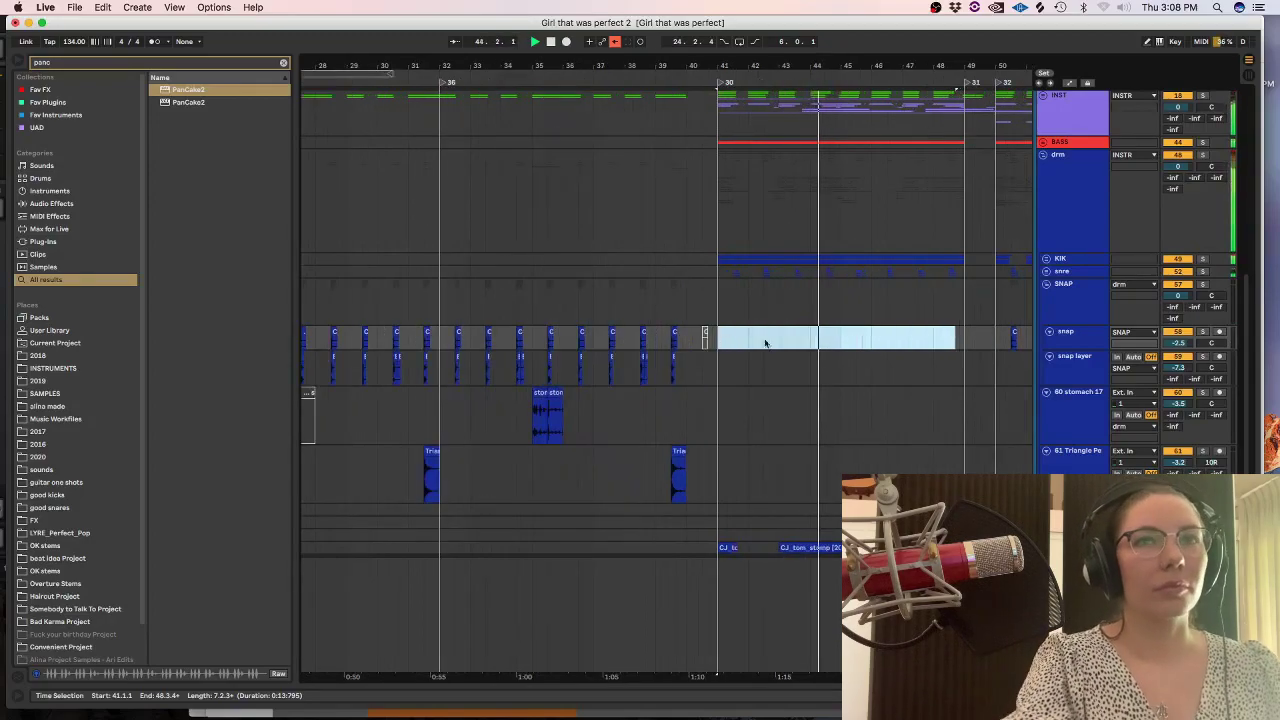
click(922, 290)
click(717, 276)
key(space)
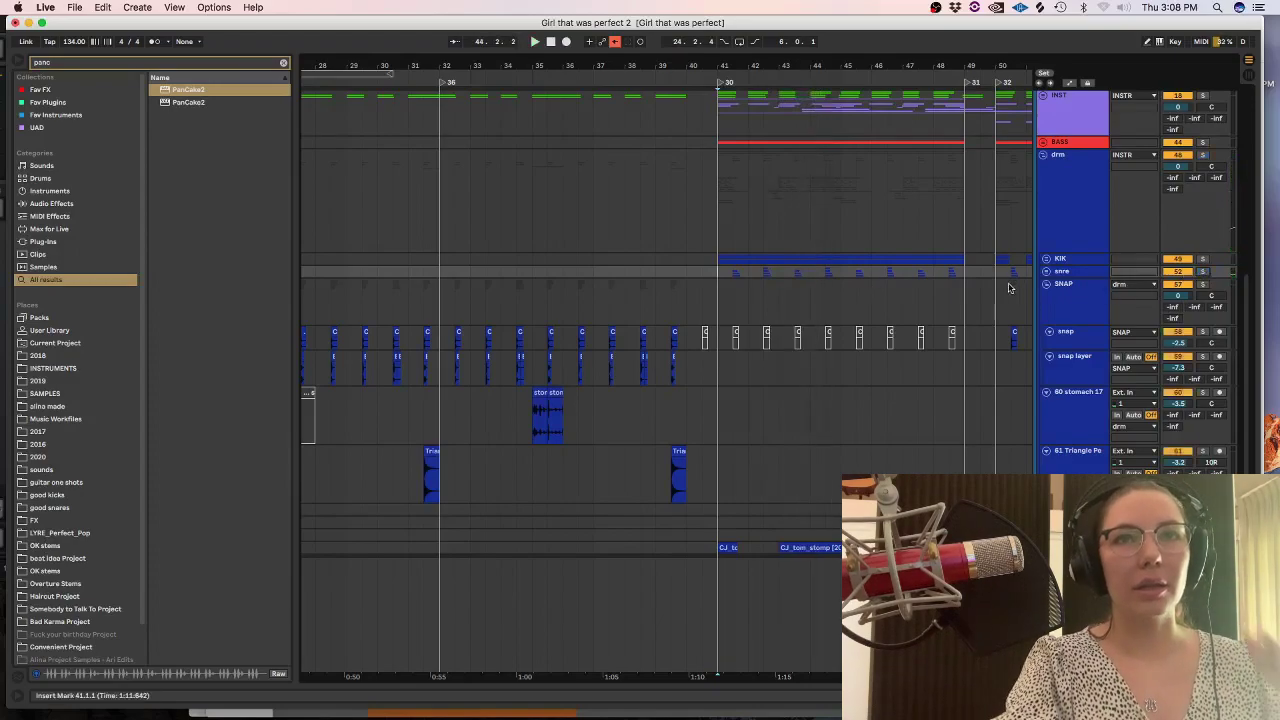
click(1046, 285)
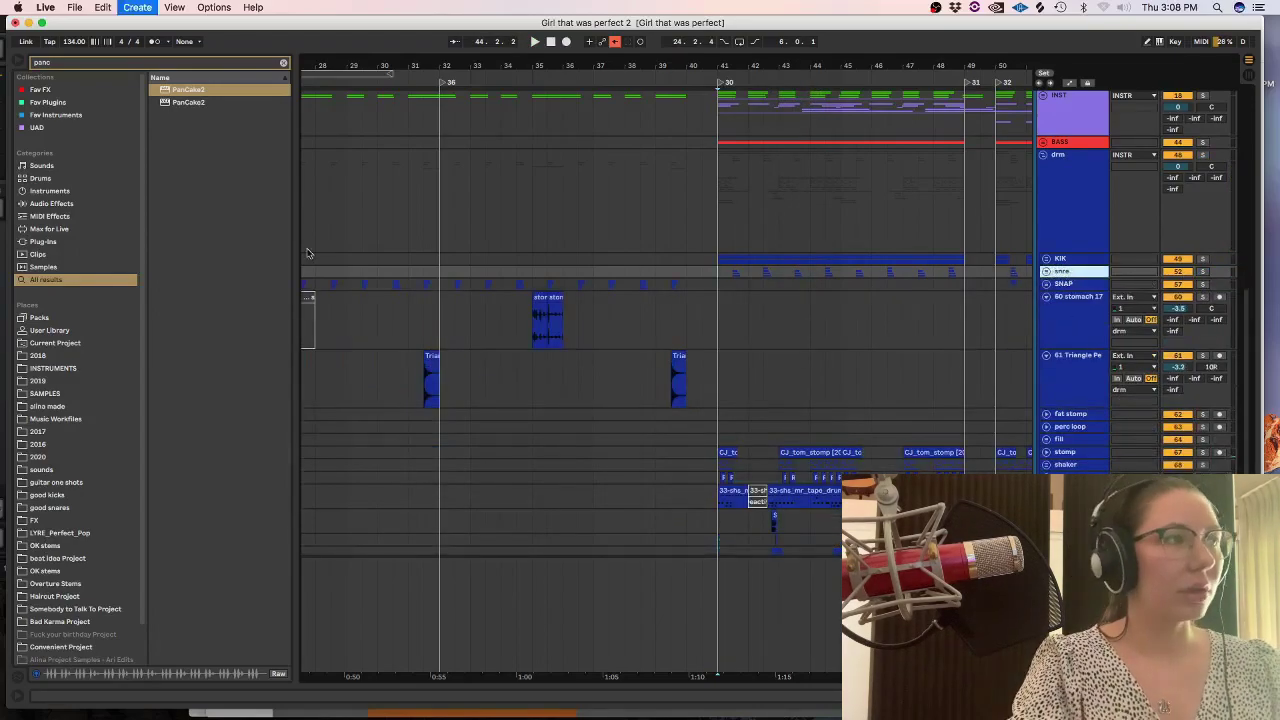
key(super+t)
Clear the browser search and audition the samples in the good snares folder down to Mansionsnare.wav.
click(283, 64)
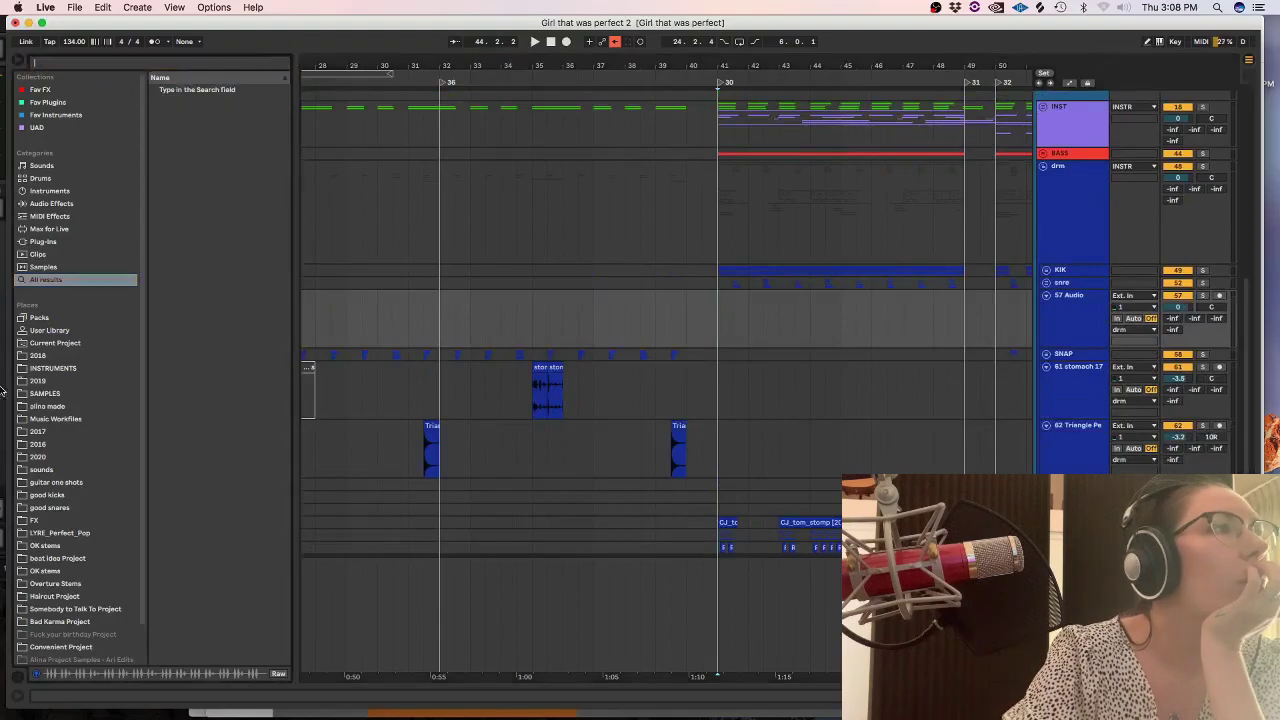
click(38, 457)
key(Down)
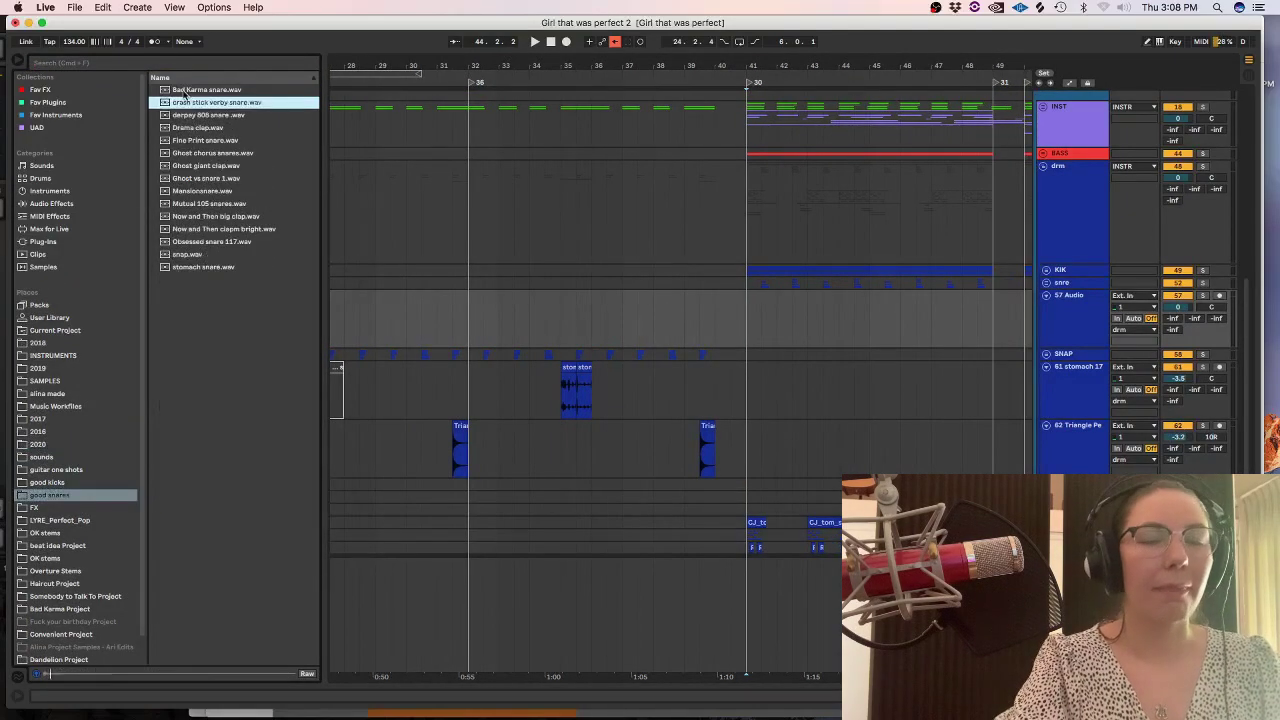
key(Down)
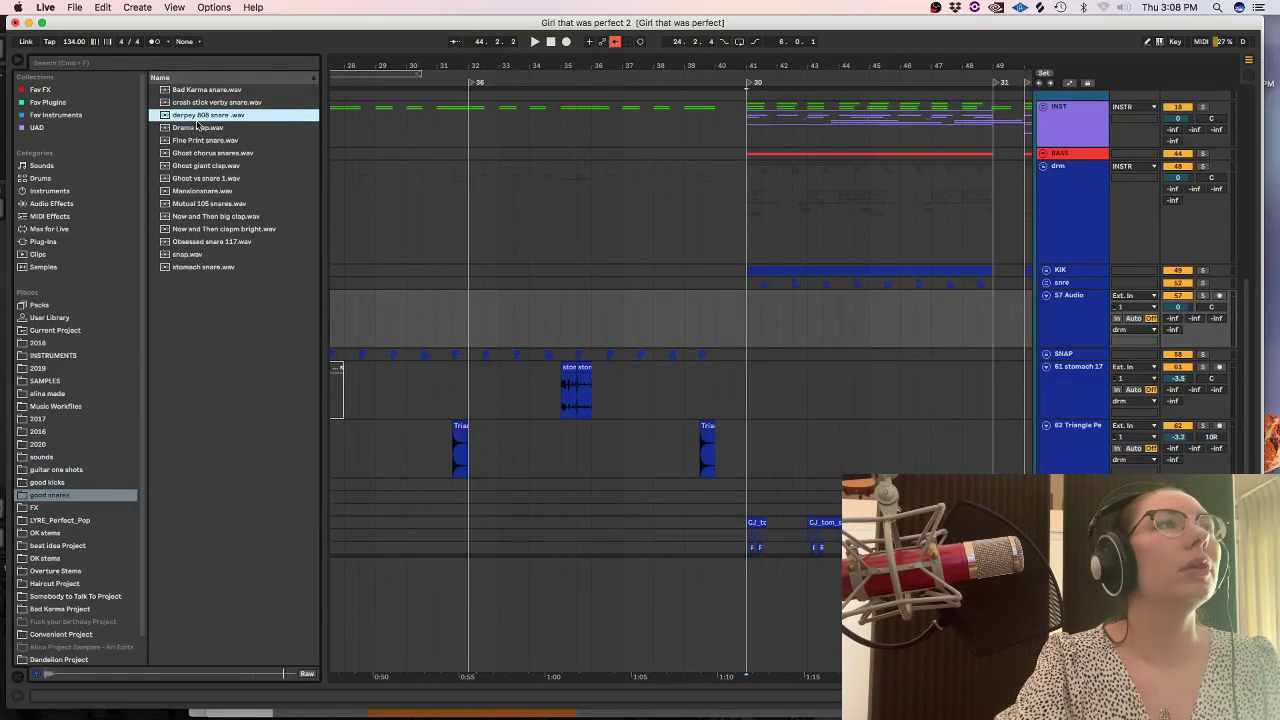
key(Down)
key(Down)
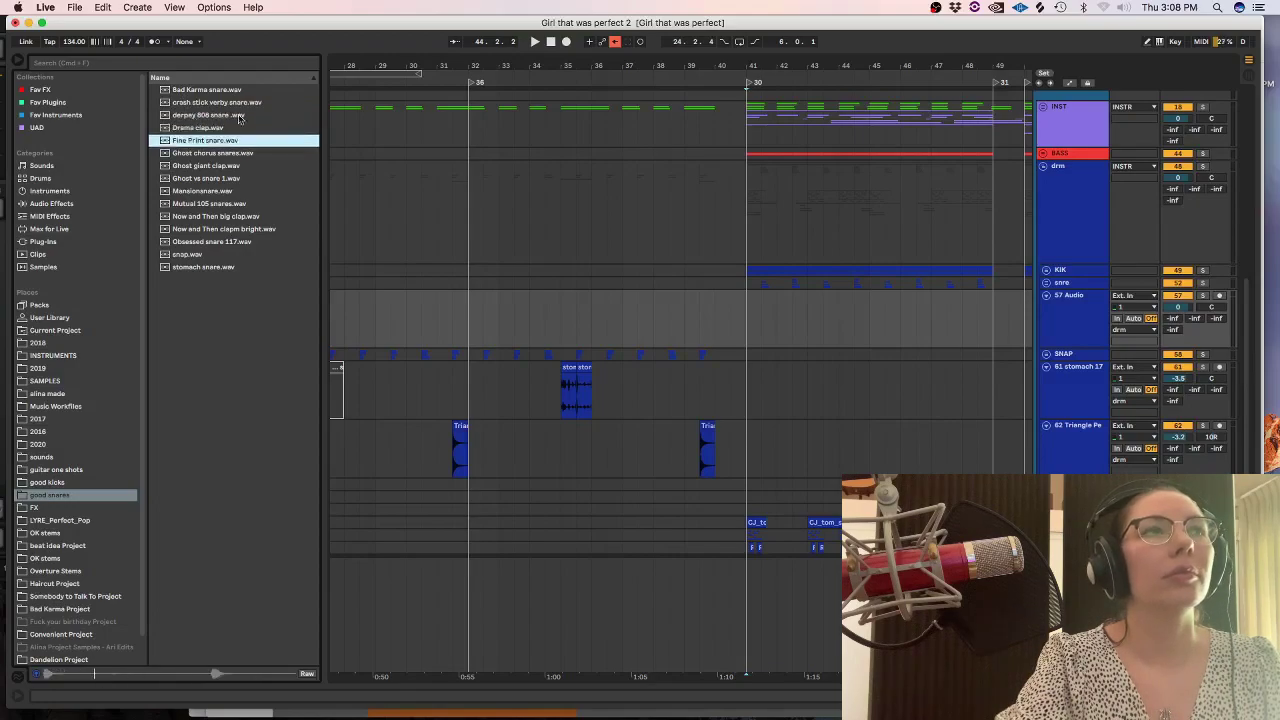
key(Down)
key(Down)
key(Down)
key(Down)
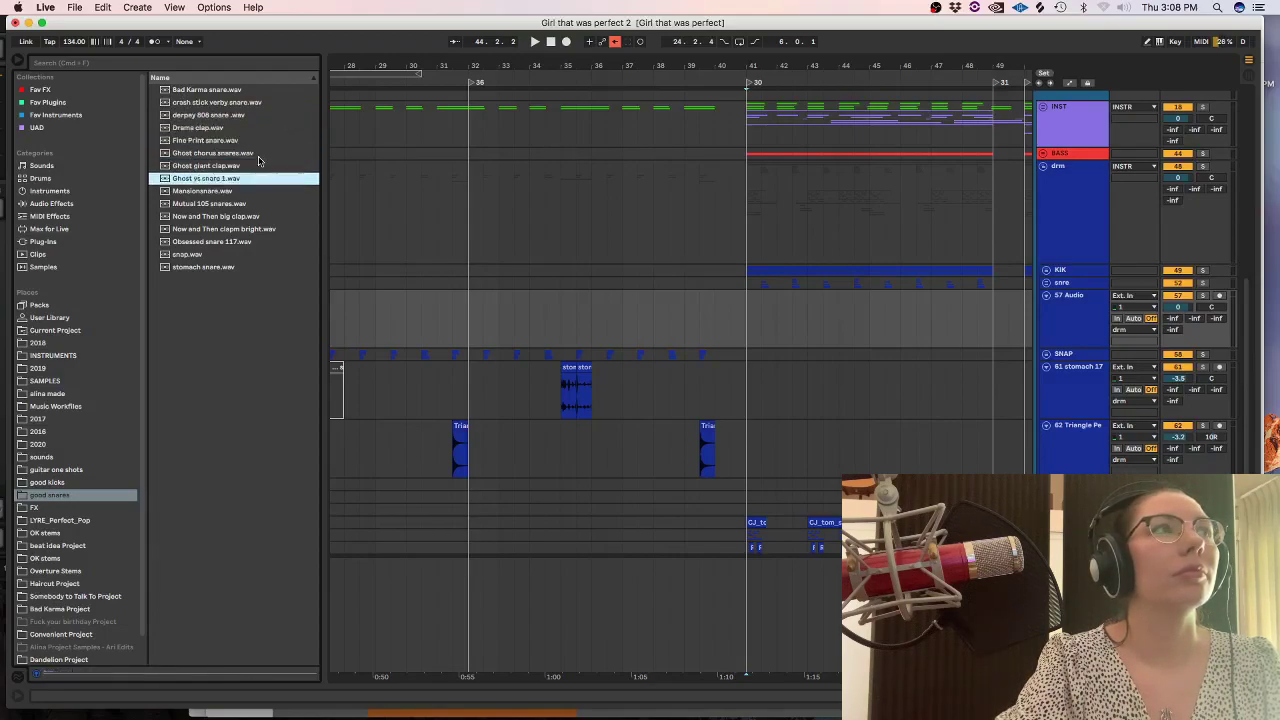
key(Down)
key(Up)
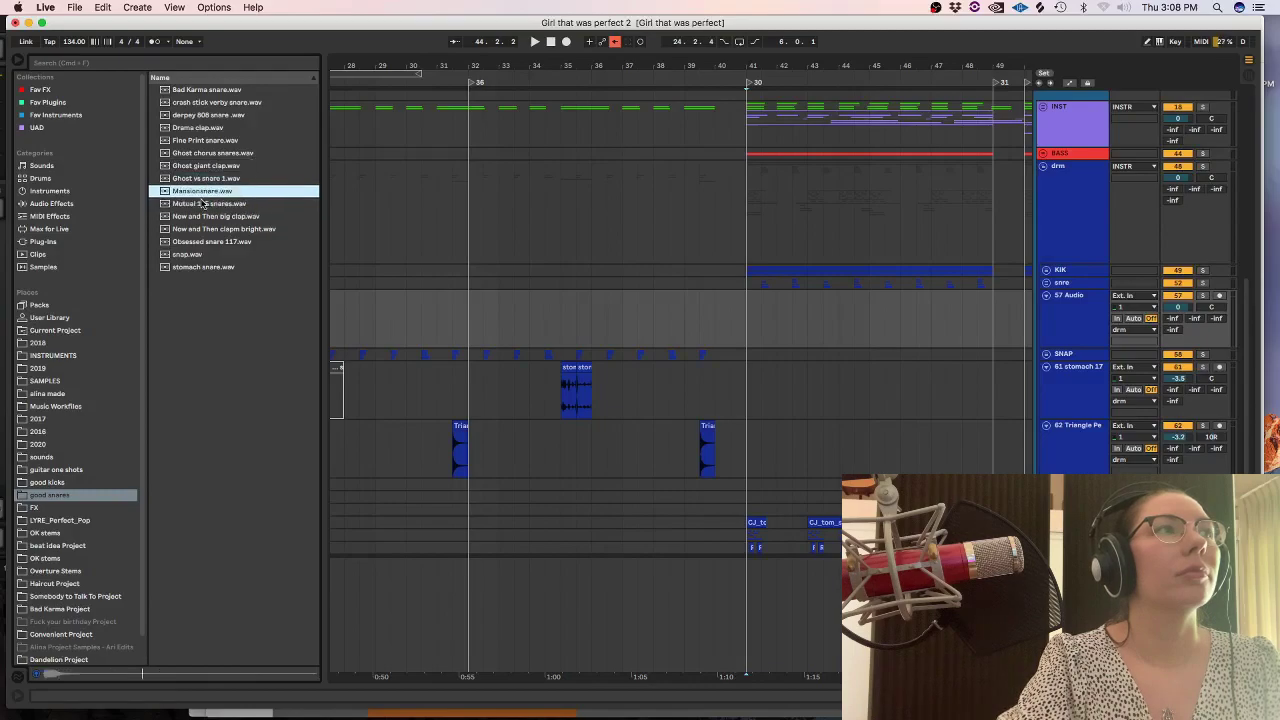
Try Mansionsnare.wav at 41.3.1 on the new audio track and play it back from 41.1.1.
drag(199, 197, 760, 322)
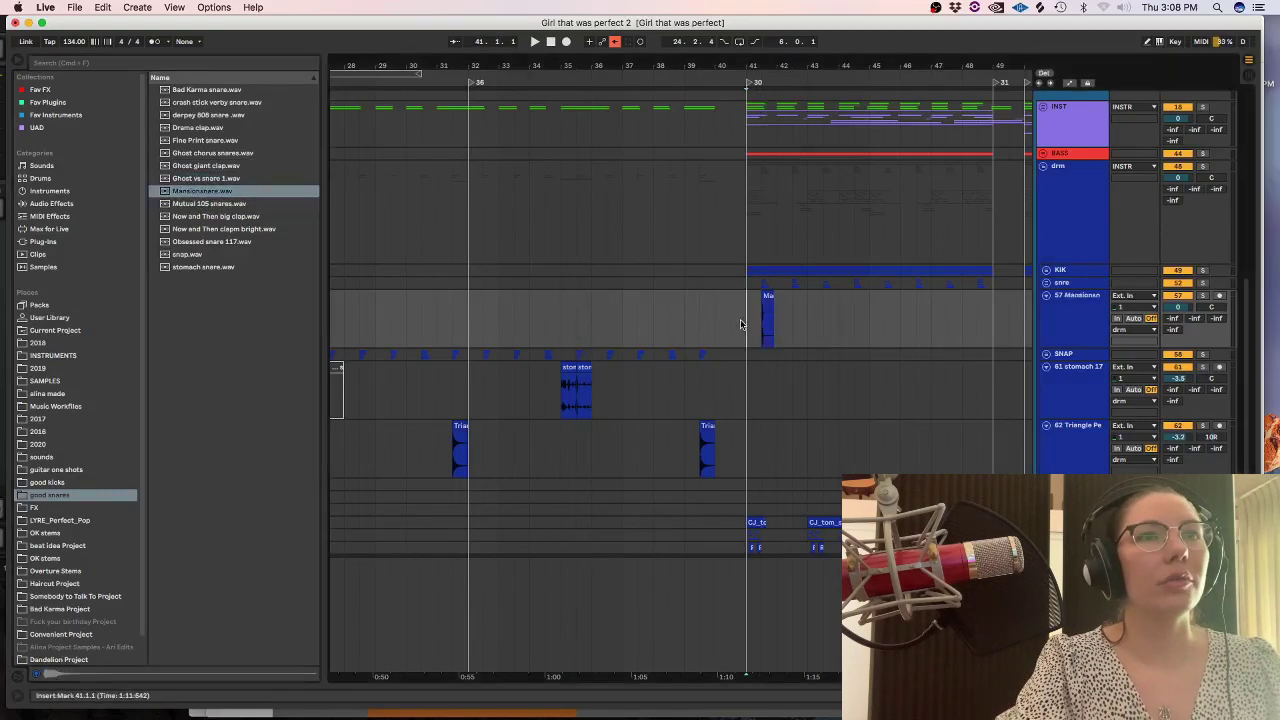
key(plus)
key(plus)
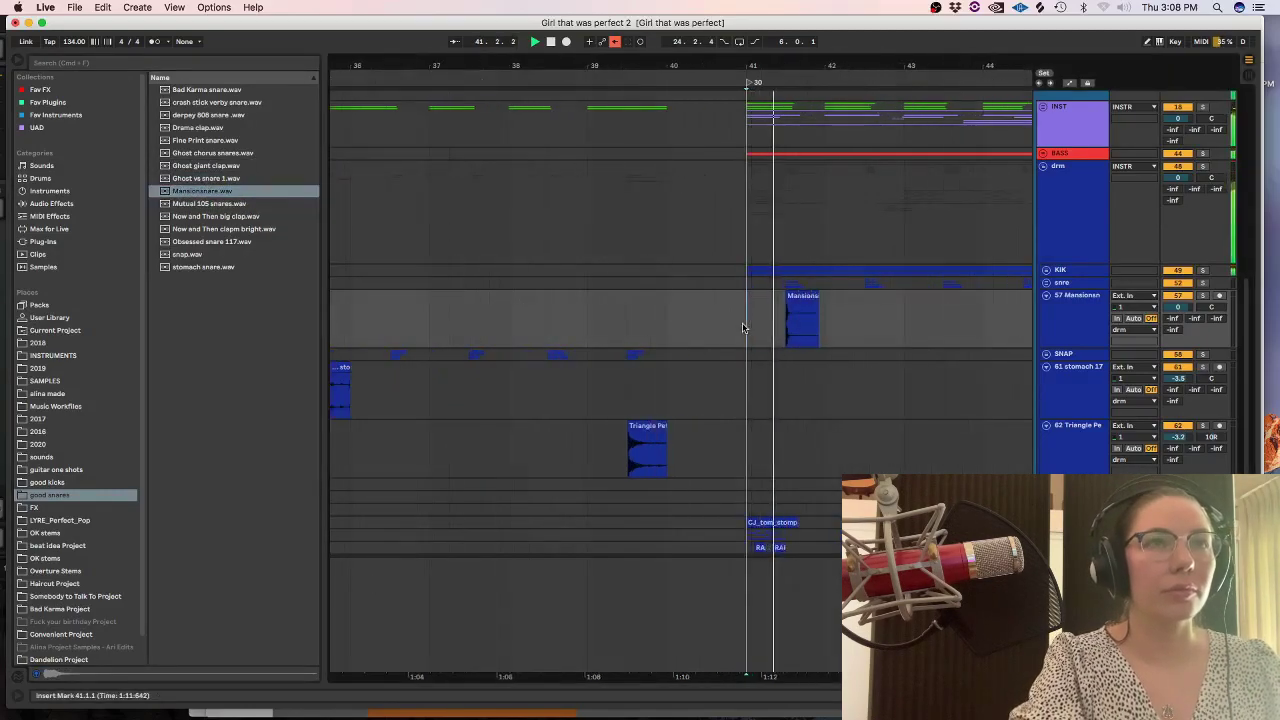
click(803, 298)
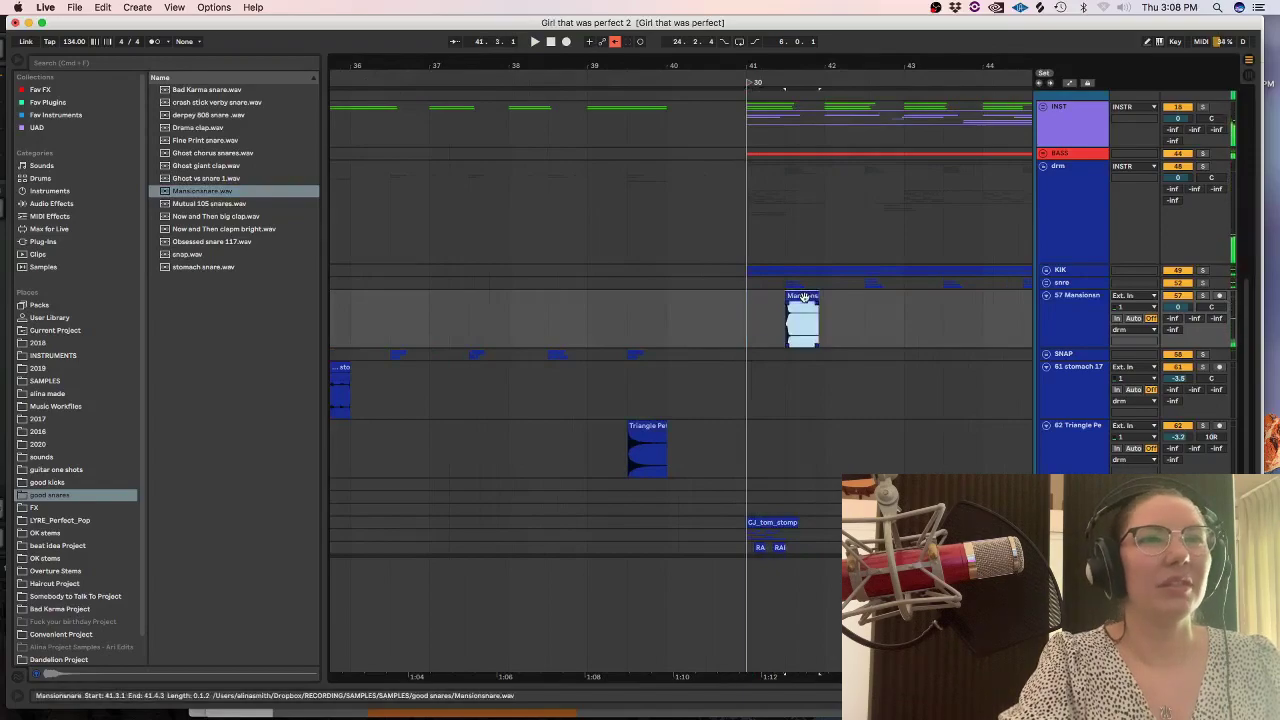
Use derpey 808 snare.wav instead on the new audio track, with clips at 41.3.1 and 42.3.1.
click(197, 117)
mouse_move(190, 117)
mouse_down()
mouse_move(711, 354)
mouse_move(843, 299)
mouse_up()
click(167, 270)
click(710, 309)
key(space)
mouse_move(895, 314)
mouse_down()
mouse_move(828, 310)
mouse_move(897, 309)
mouse_up()
key(Delete)
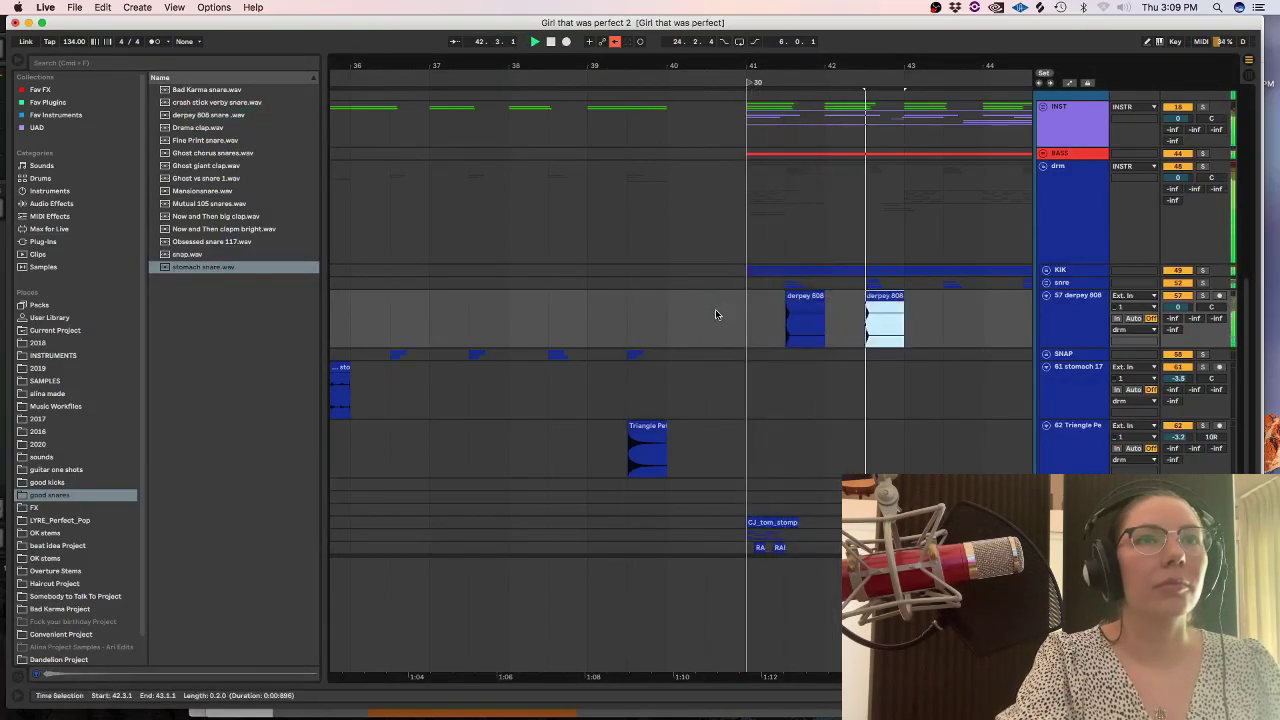
Duplicate the two-bar derpey 808 snare pattern from 41.1.1 repeatedly through bar 48 and stop playback.
drag(766, 306, 905, 308)
key(ctrl+d)
key(ctrl+d)
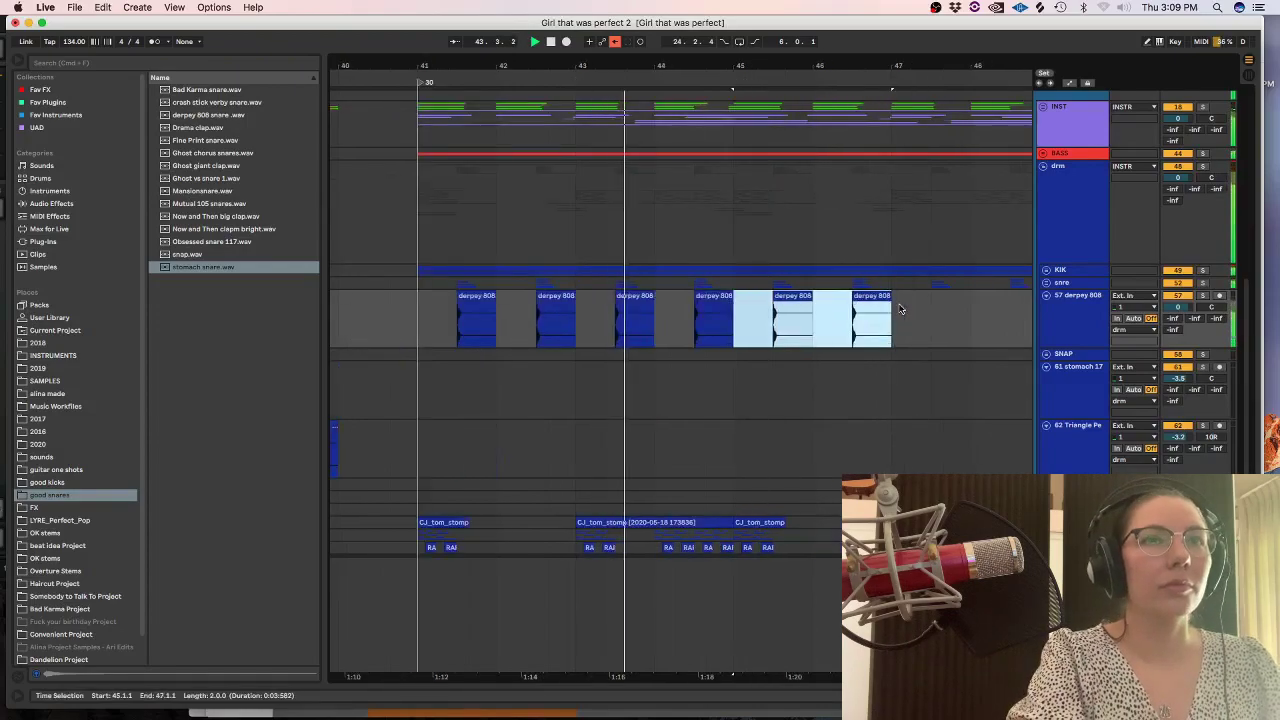
key(minus)
key(minus)
key(super+d)
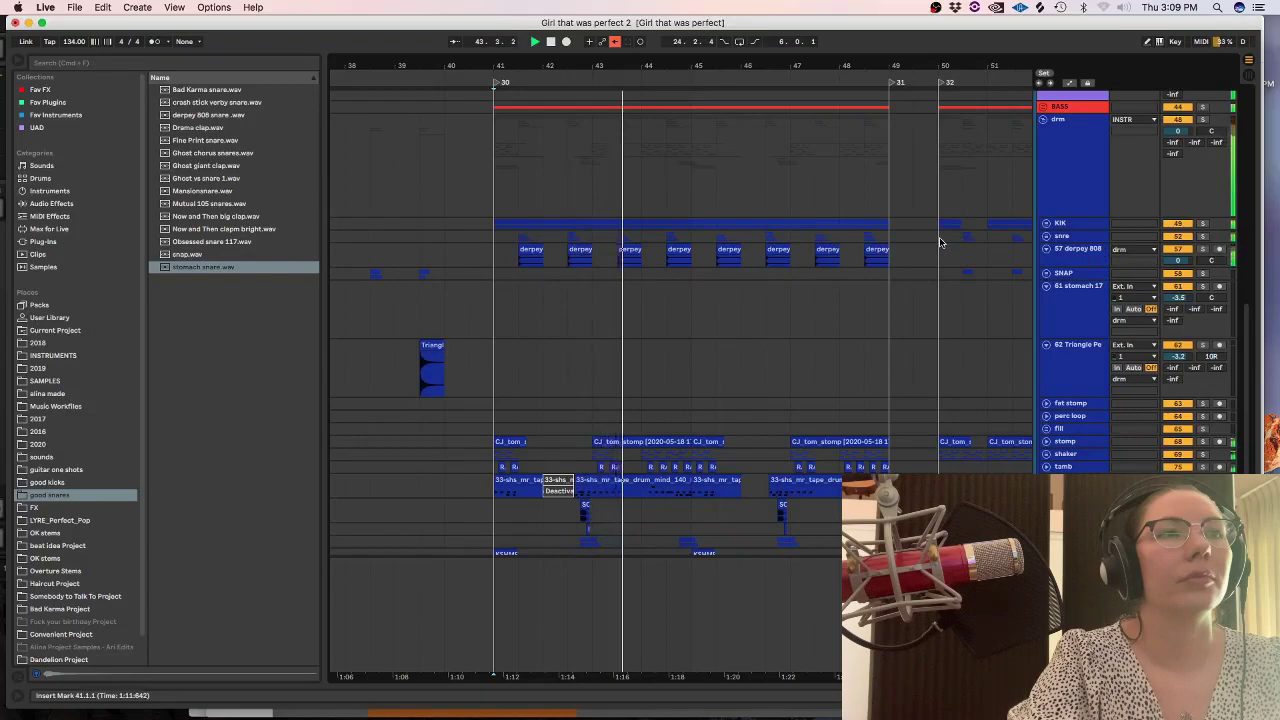
key(space)
Unfold the KIK group, make its two kick tracks taller and play from 41.1.1.
click(1046, 224)
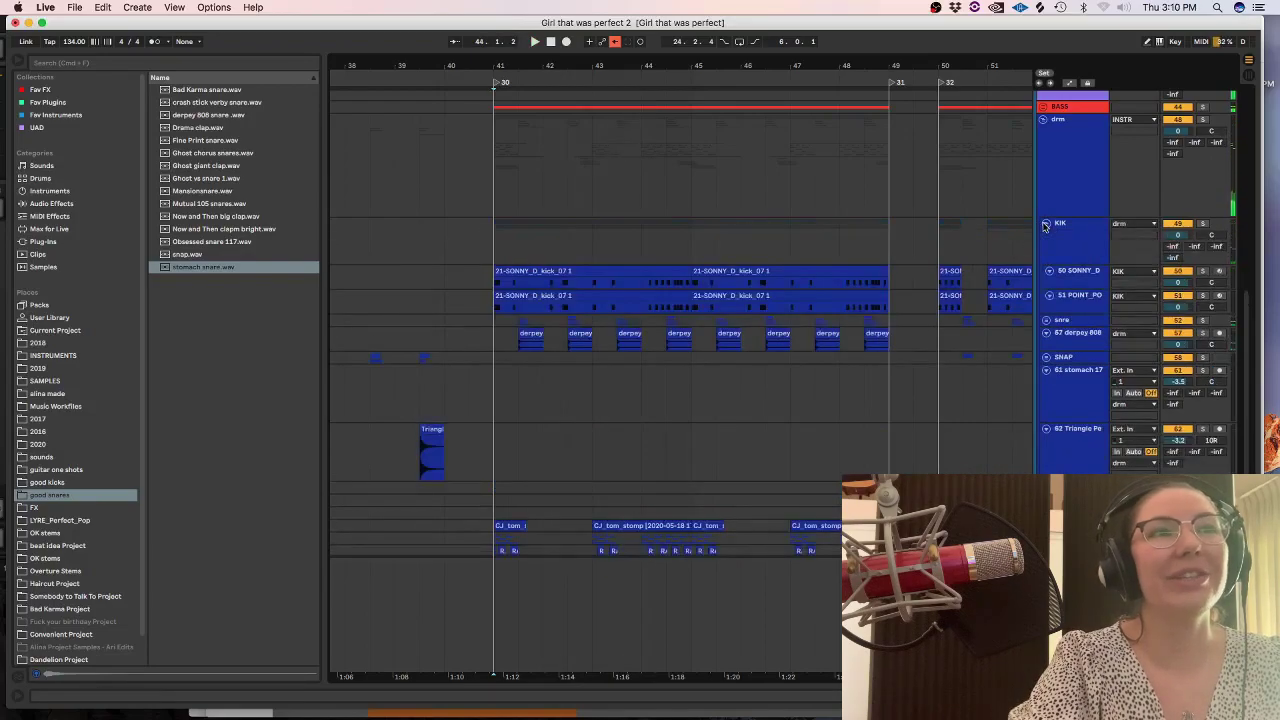
click(1067, 280)
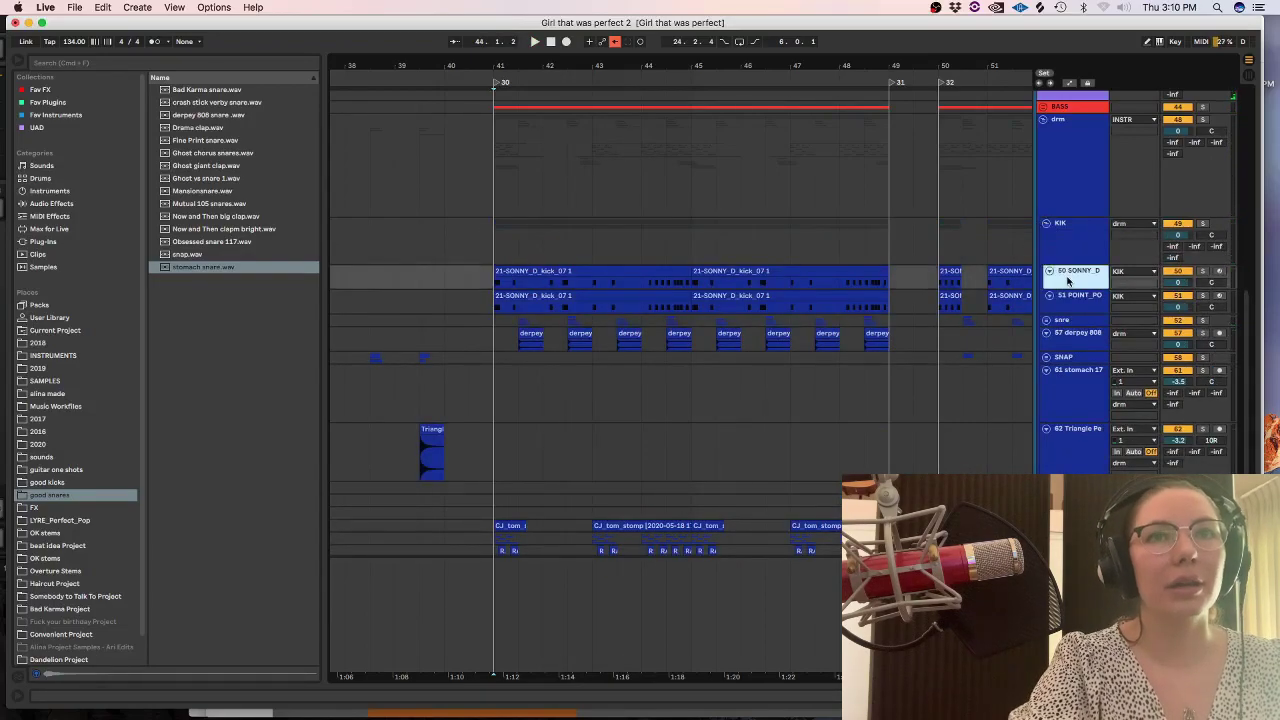
click(1066, 298)
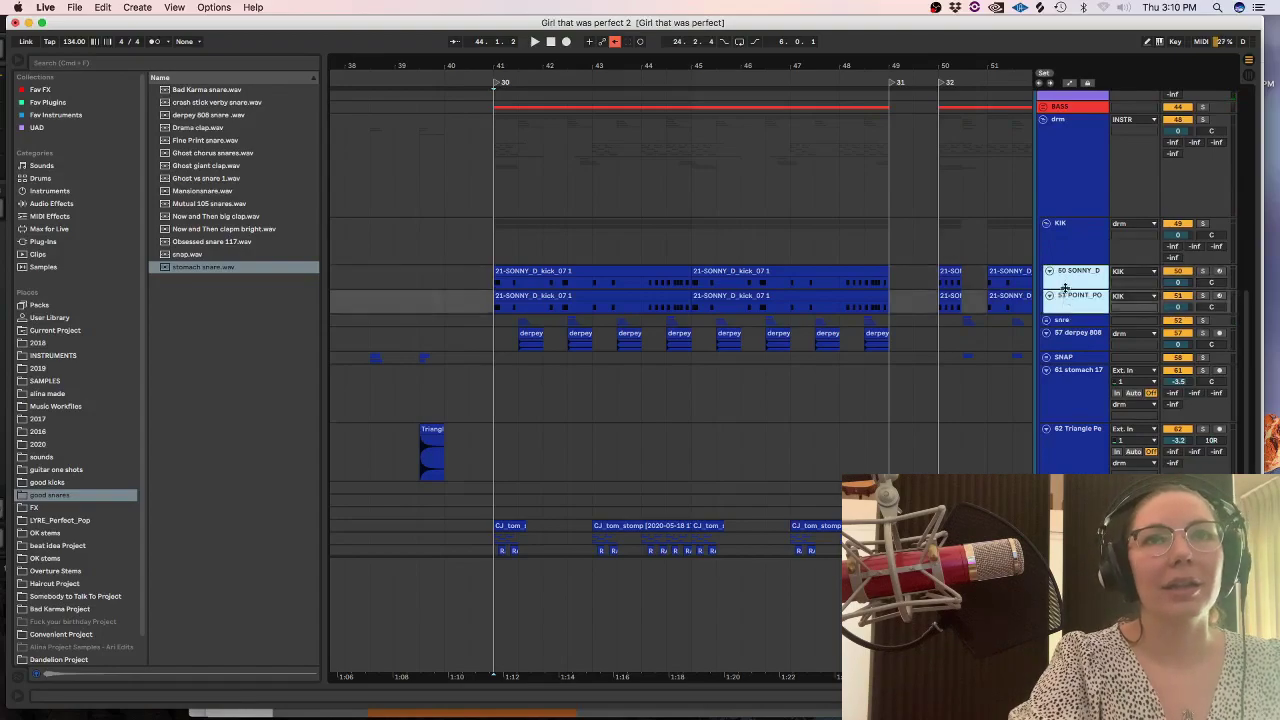
drag(1066, 289, 1066, 301)
key(space)
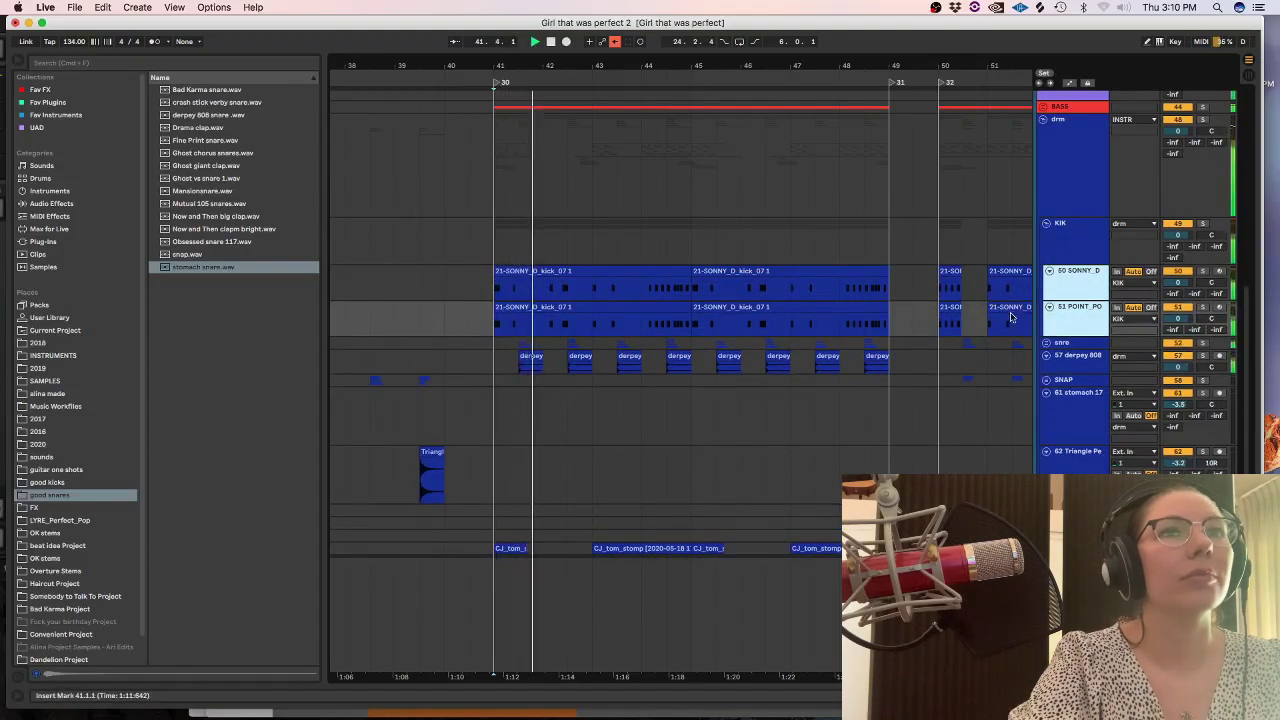
Copy the short kick clips at bar 50 on both kick tracks to 41.1.1 and play the section.
click(951, 307)
shift+click(949, 271)
key(space)
drag(949, 271, 492, 292)
key(space)
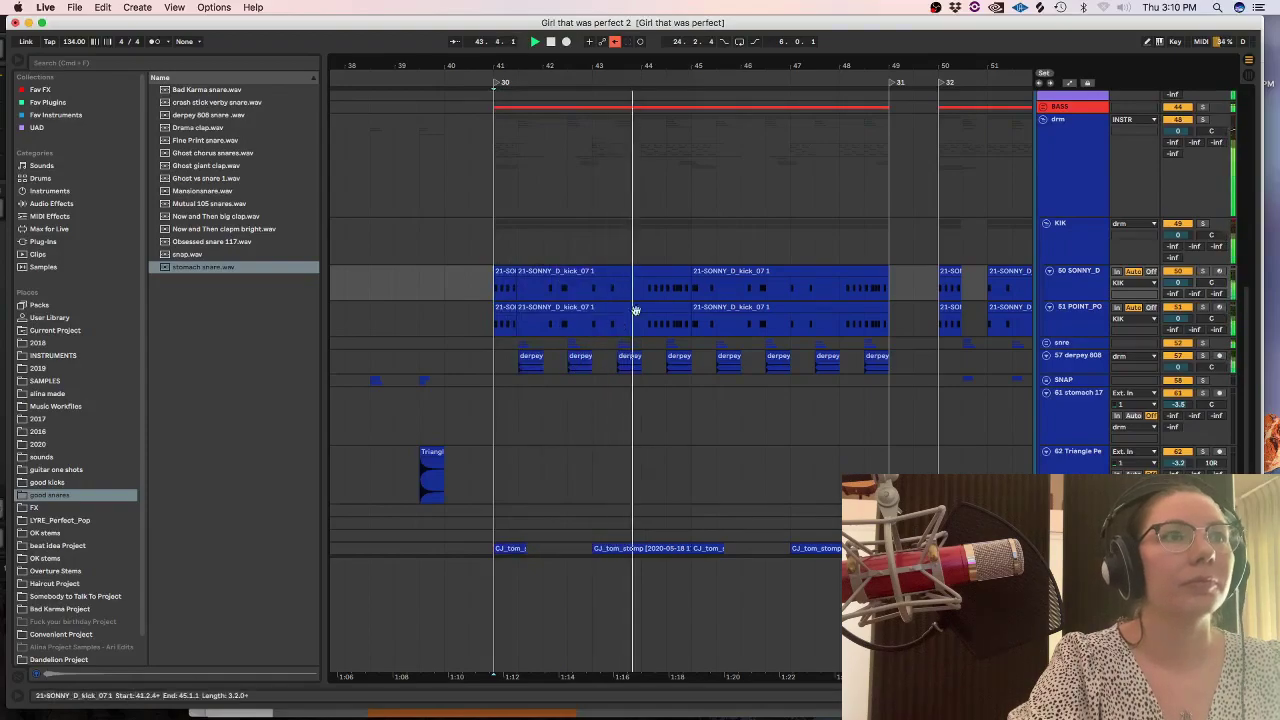
Play the revised kick pattern again from 41.1.1 to check how it starts the section.
key(plus)
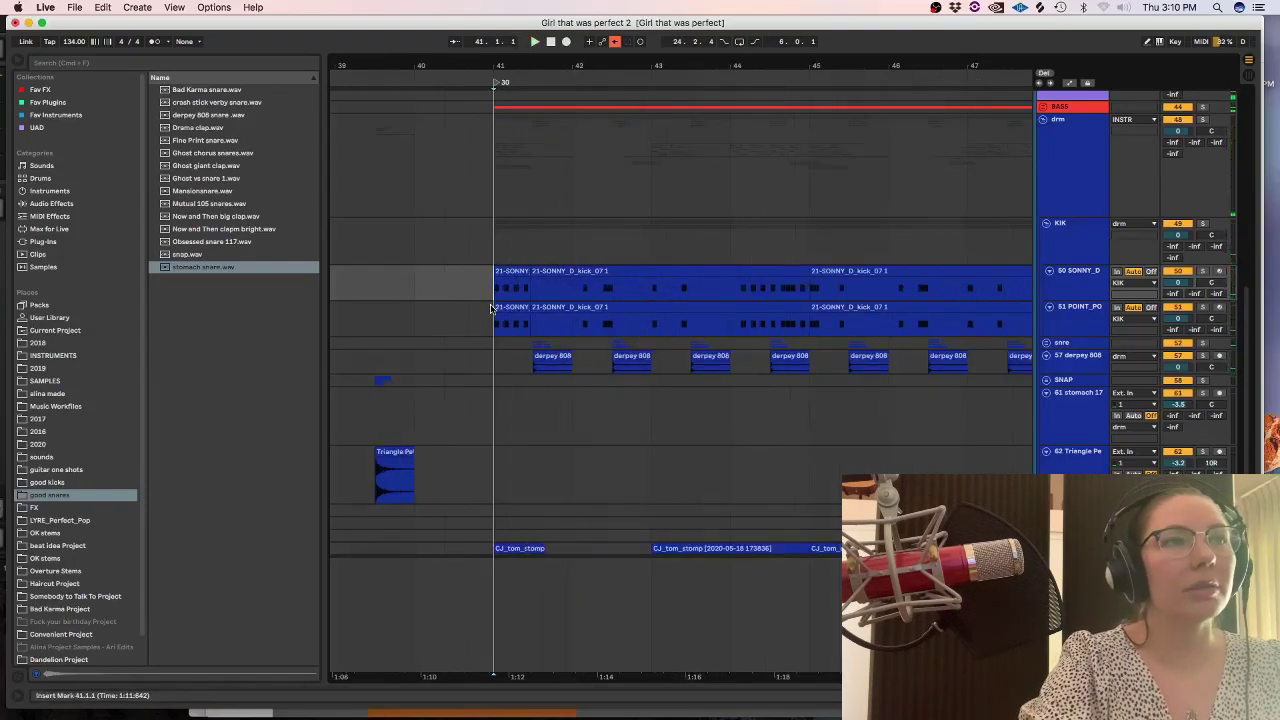
key(space)
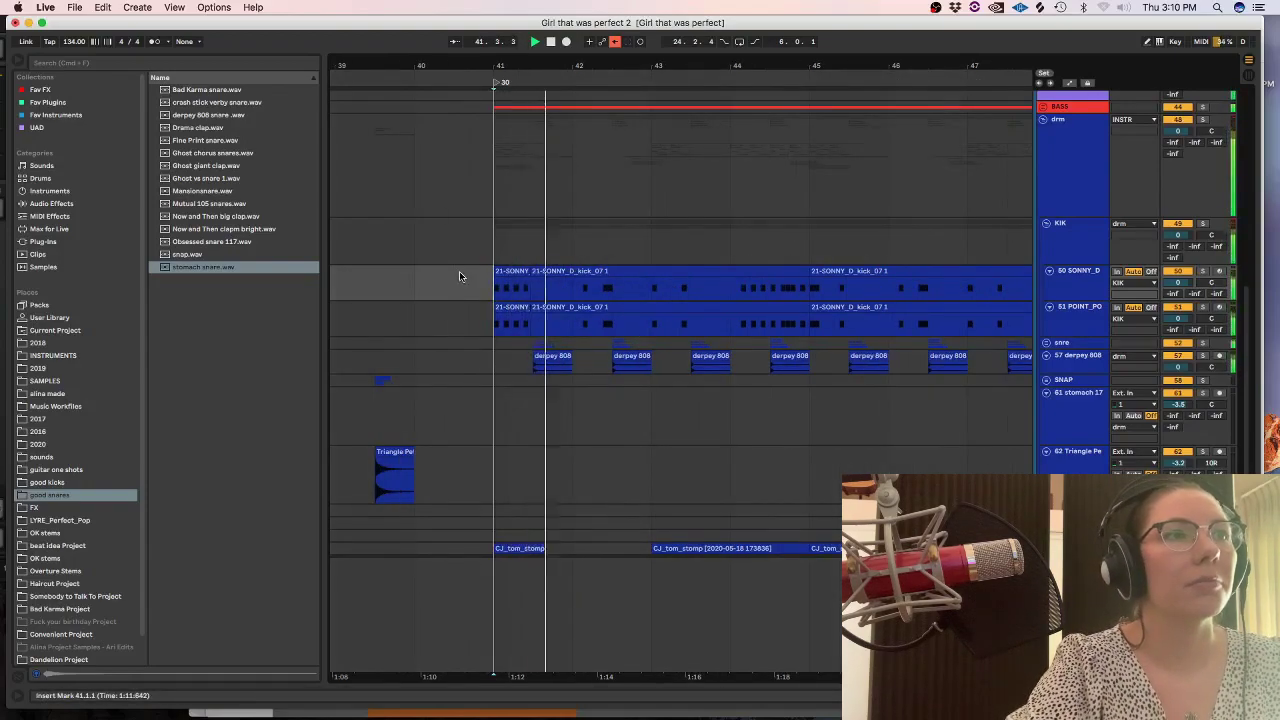
key(space)
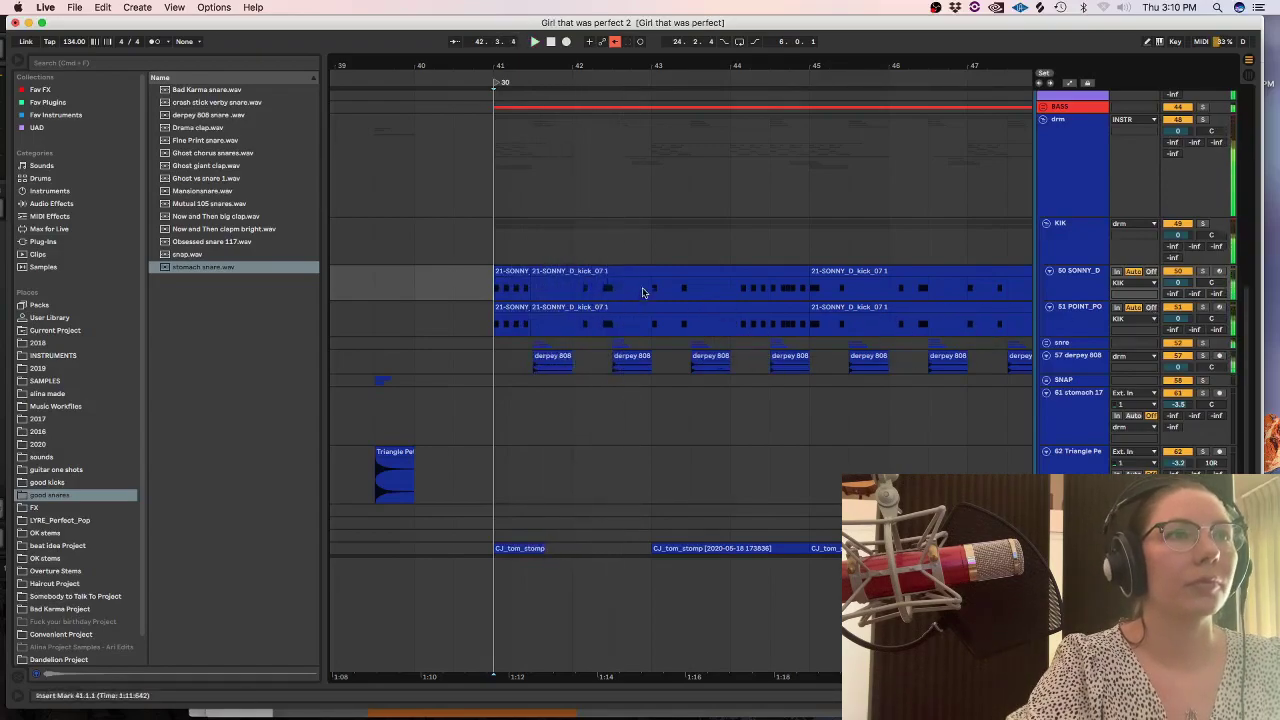
click(560, 271)
key(space)
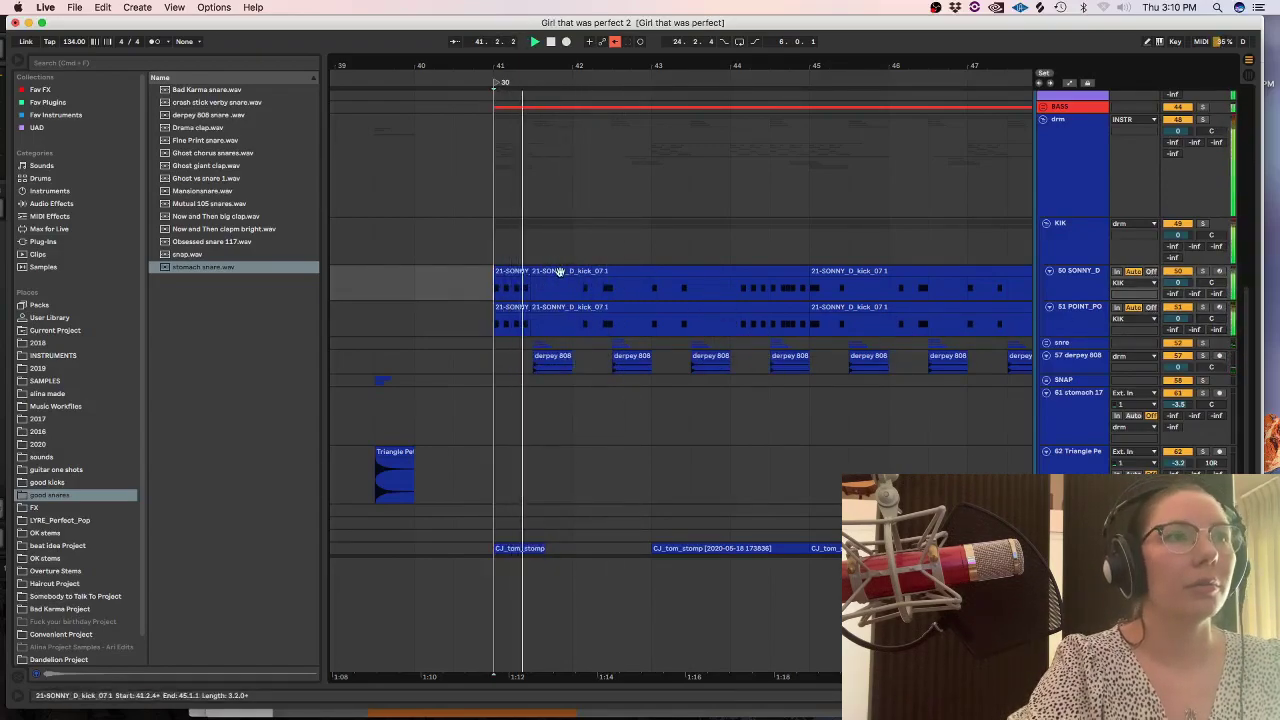
Fold and mute the drm group and play on to hear the section without drums.
key(space)
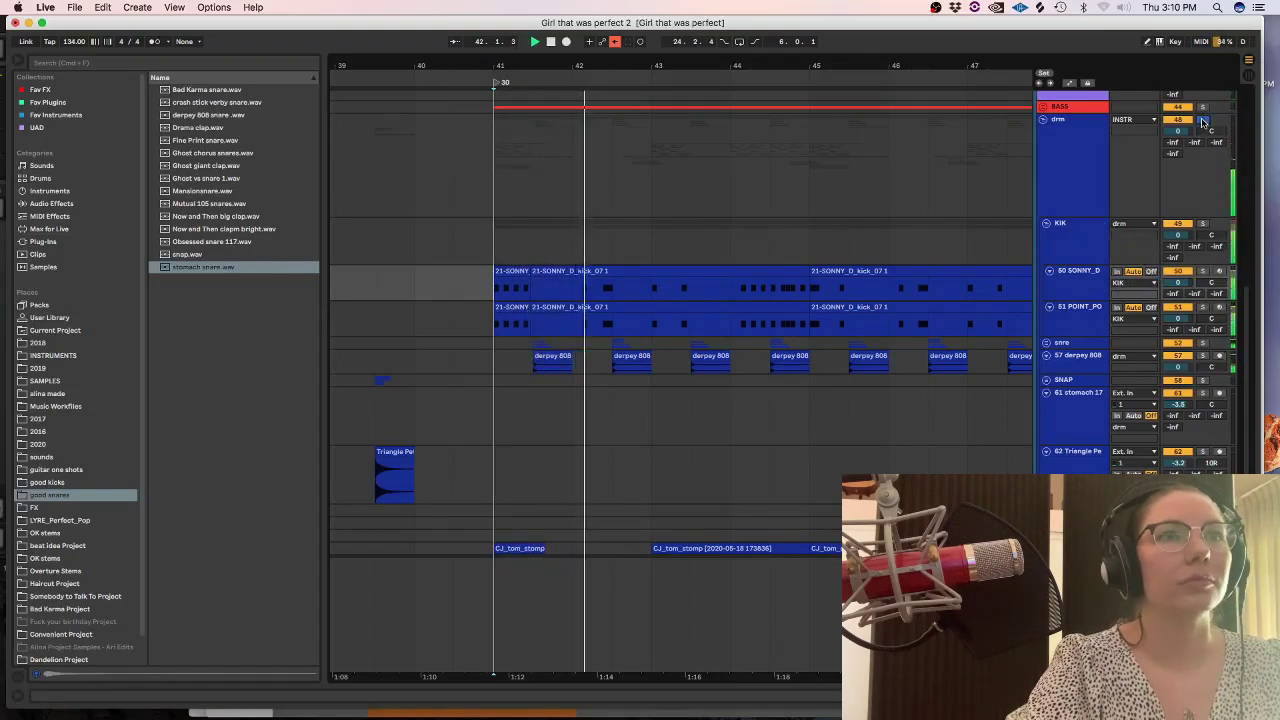
key(space)
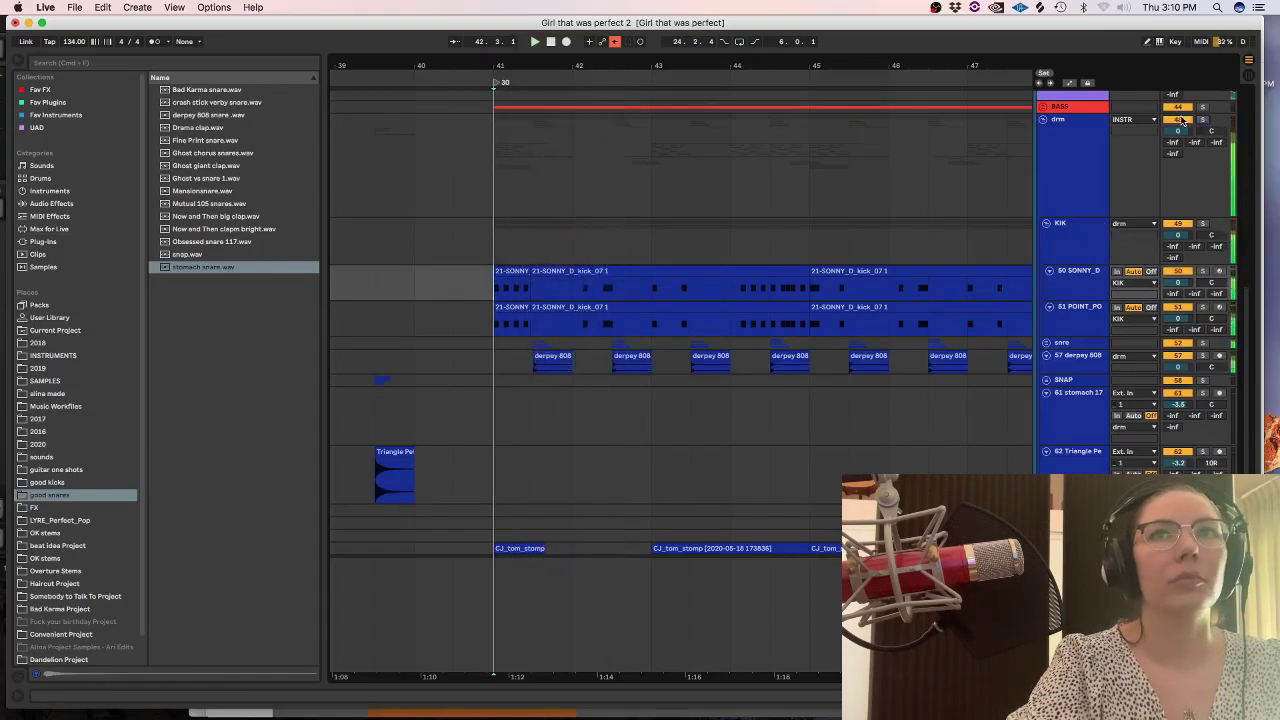
click(1043, 119)
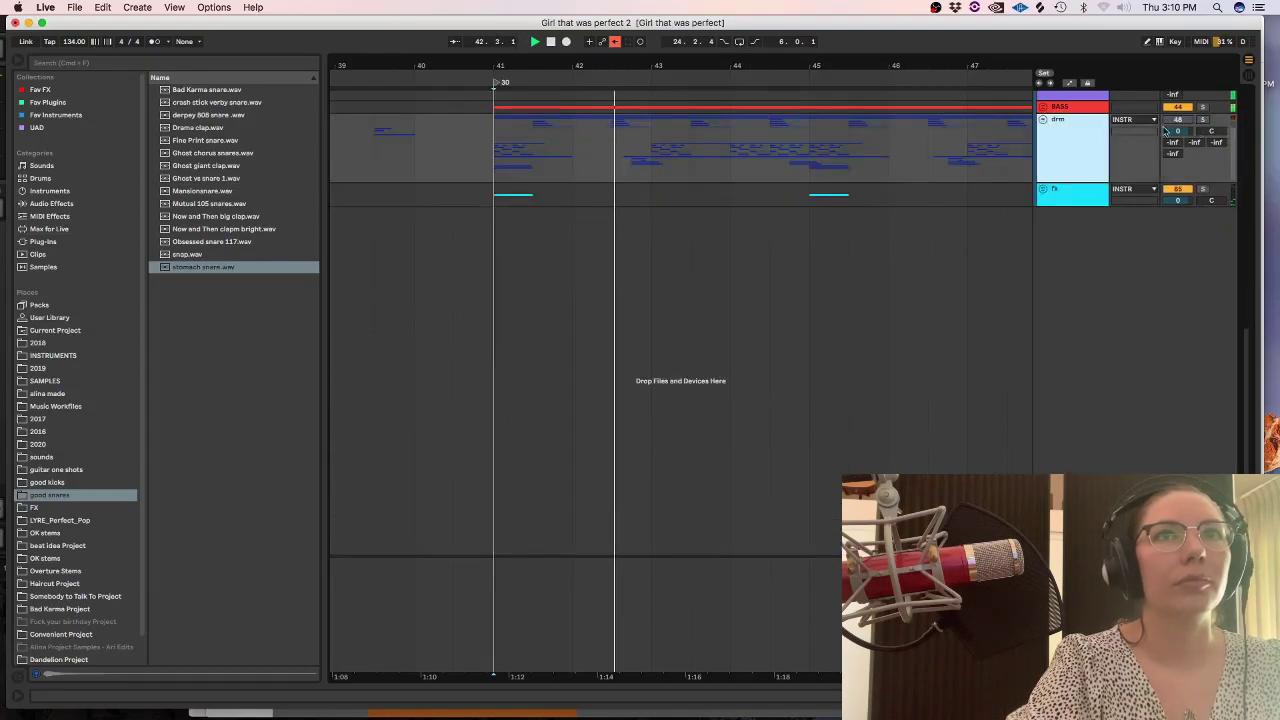
Unfold the INST group and its strings subgroup to expose the two string tracks around bar 44.
scroll(1216, 289, up, 5)
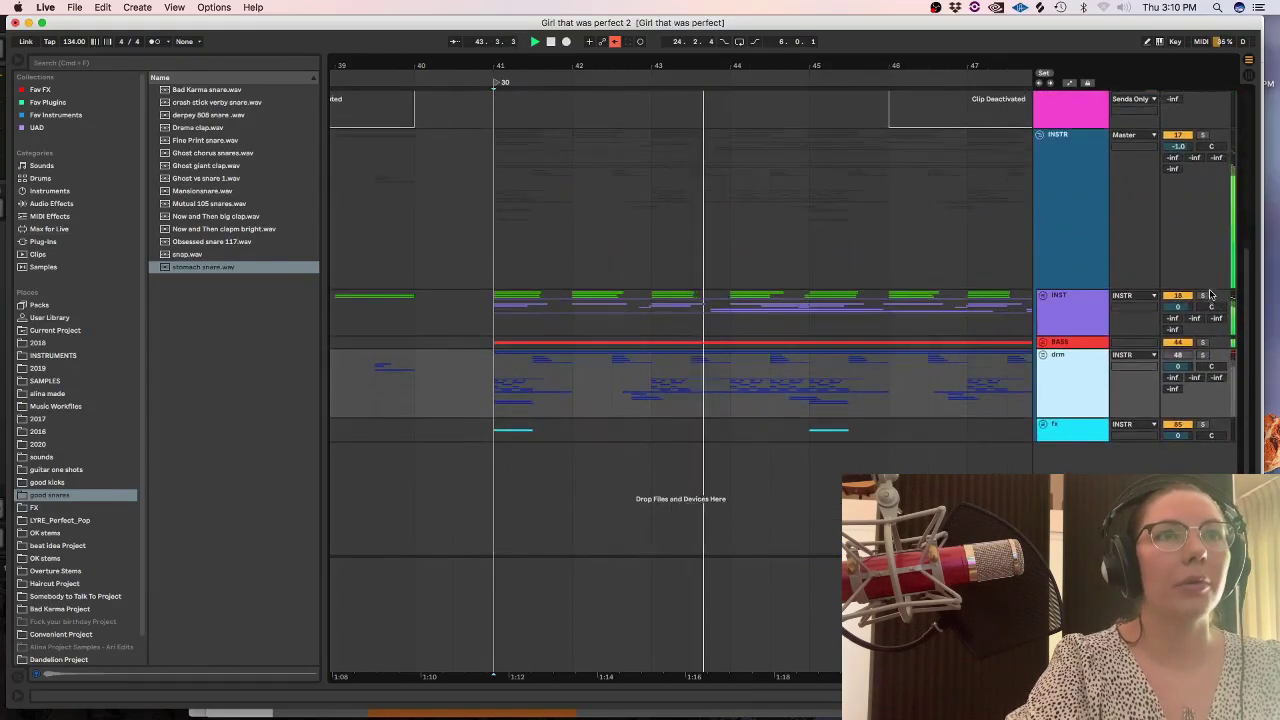
click(700, 319)
key(minus)
key(minus)
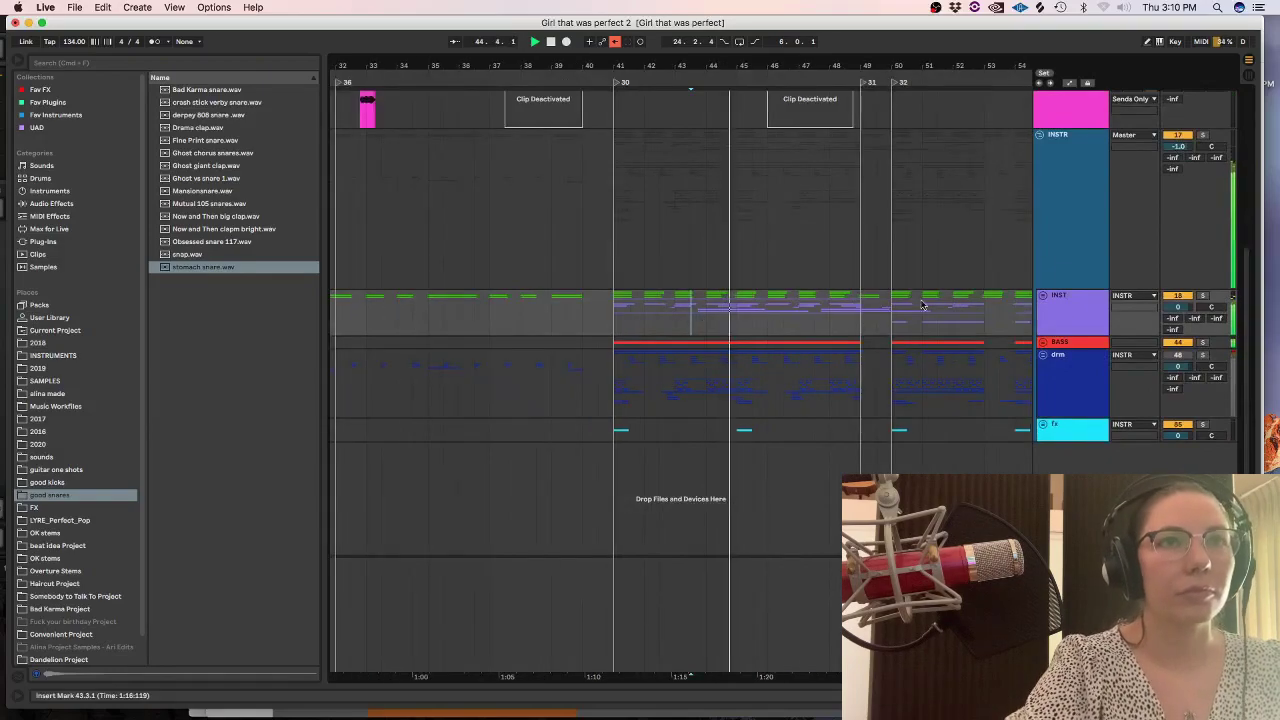
click(1043, 296)
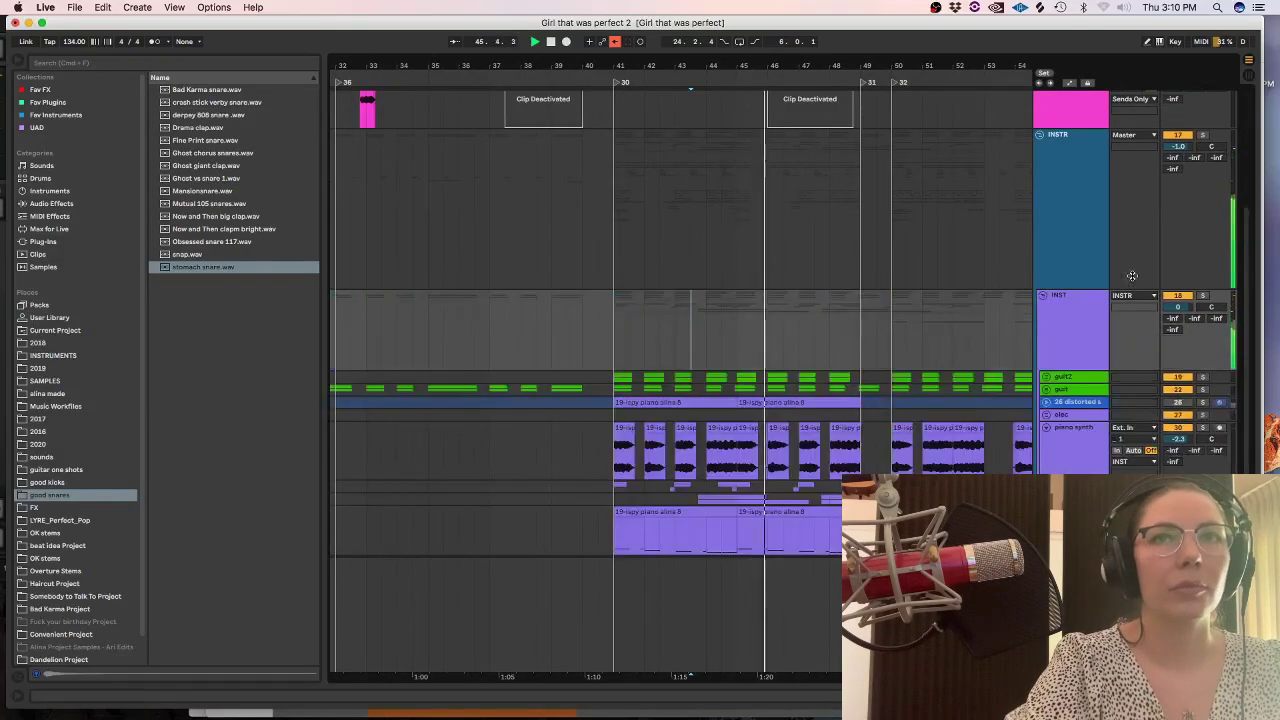
scroll(1245, 228, down, 8)
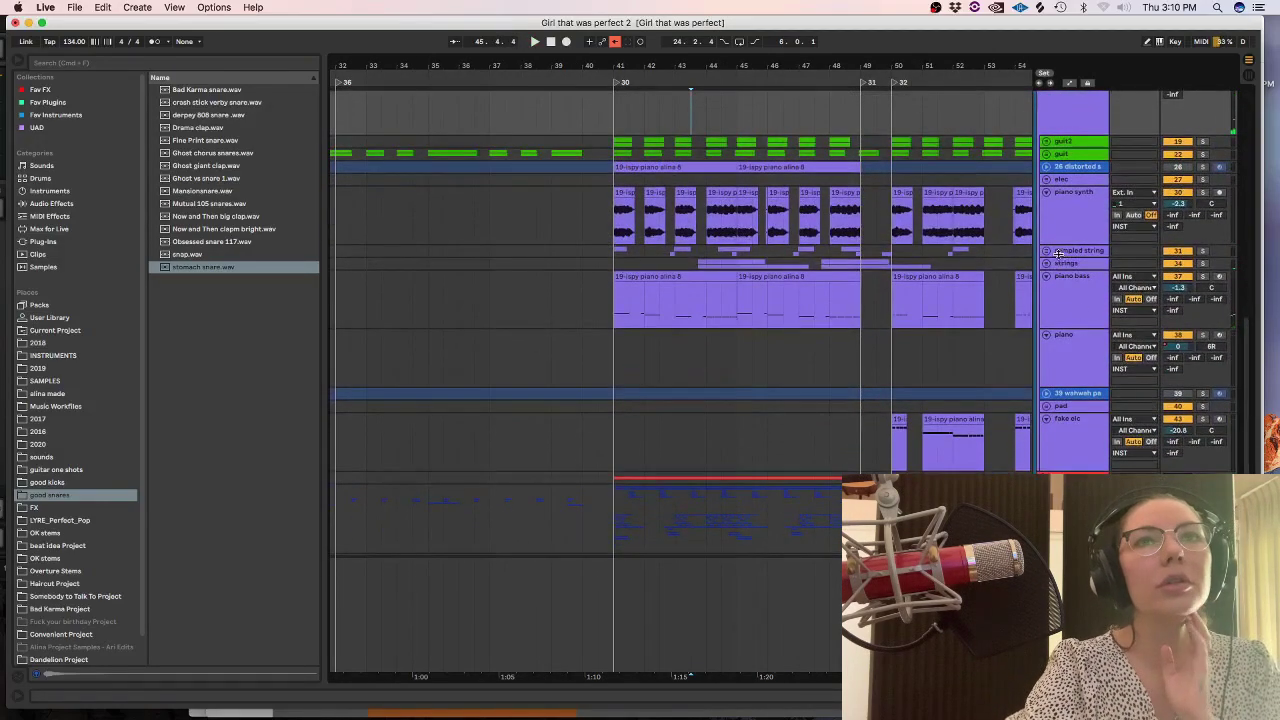
click(1046, 265)
Select the sustained string part across both string tracks and reposition it to start just after 44.1.3.
click(723, 340)
key(z)
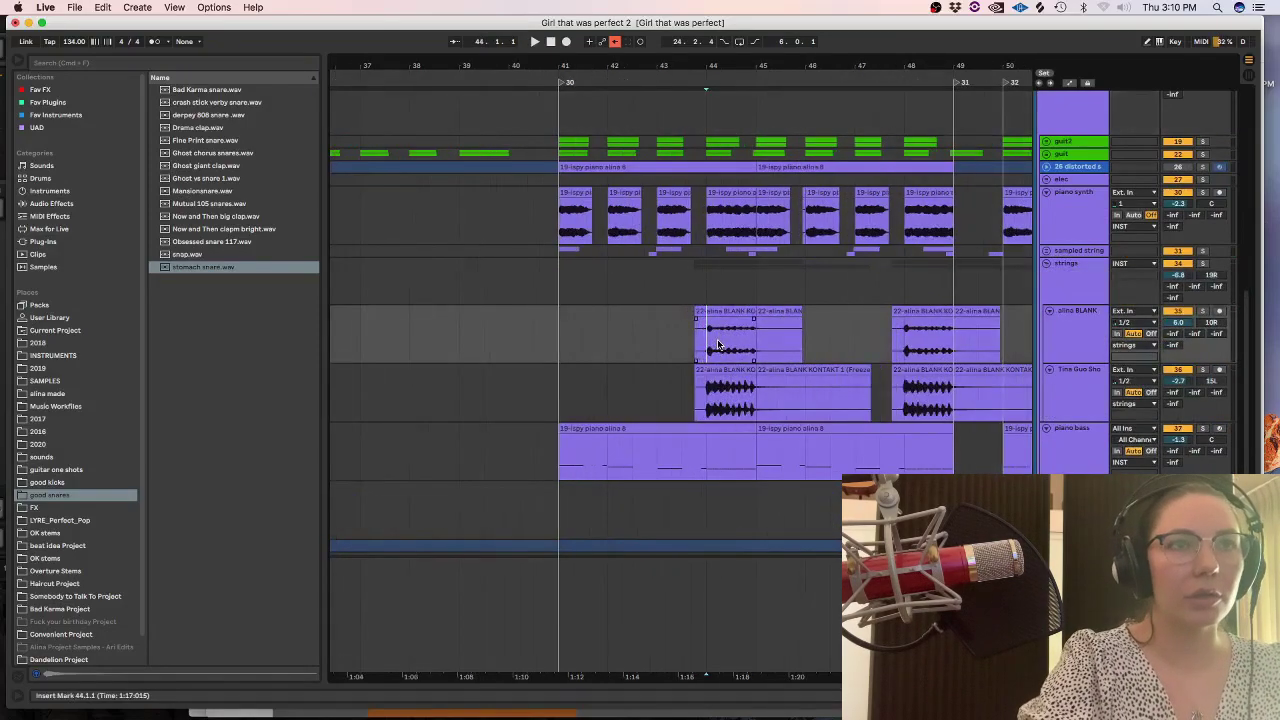
right_click(718, 341)
click(798, 594)
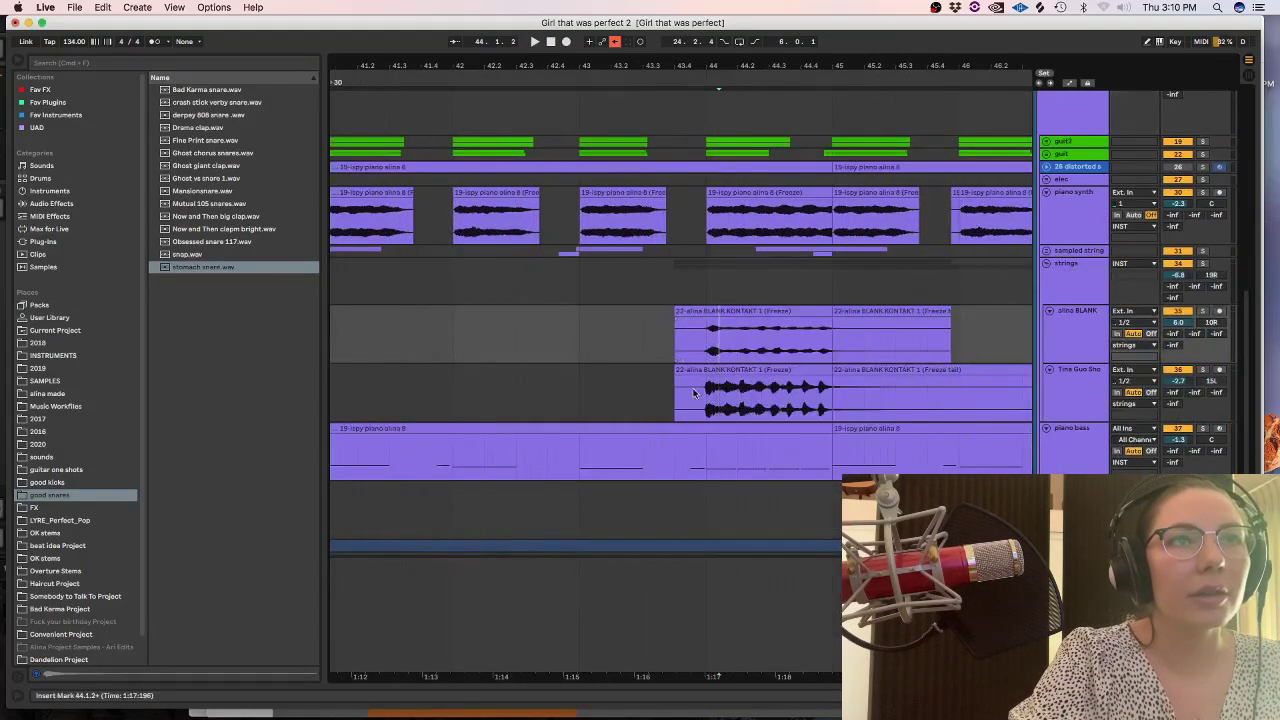
click(678, 391)
key(plus)
drag(703, 674, 623, 676)
drag(893, 410, 700, 325)
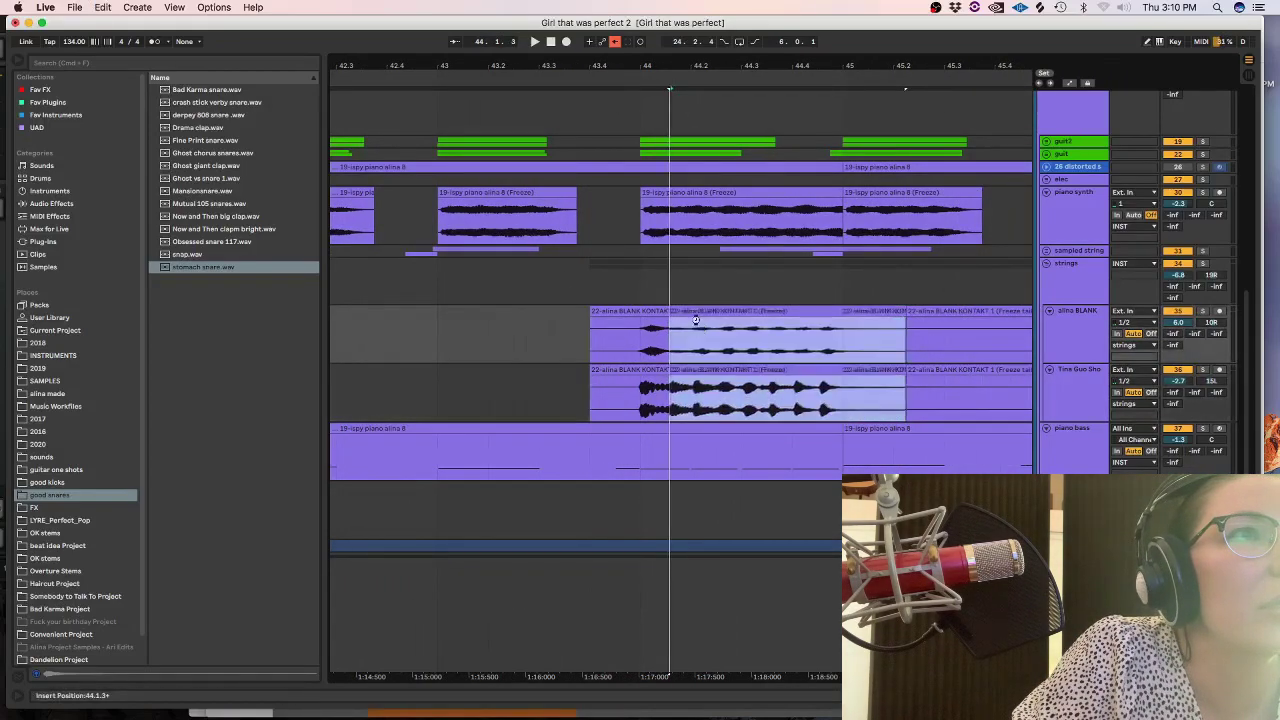
Play the edited strings from 43.4.2 and select their tail on both tracks from about 45.1.1.
click(581, 342)
key(space)
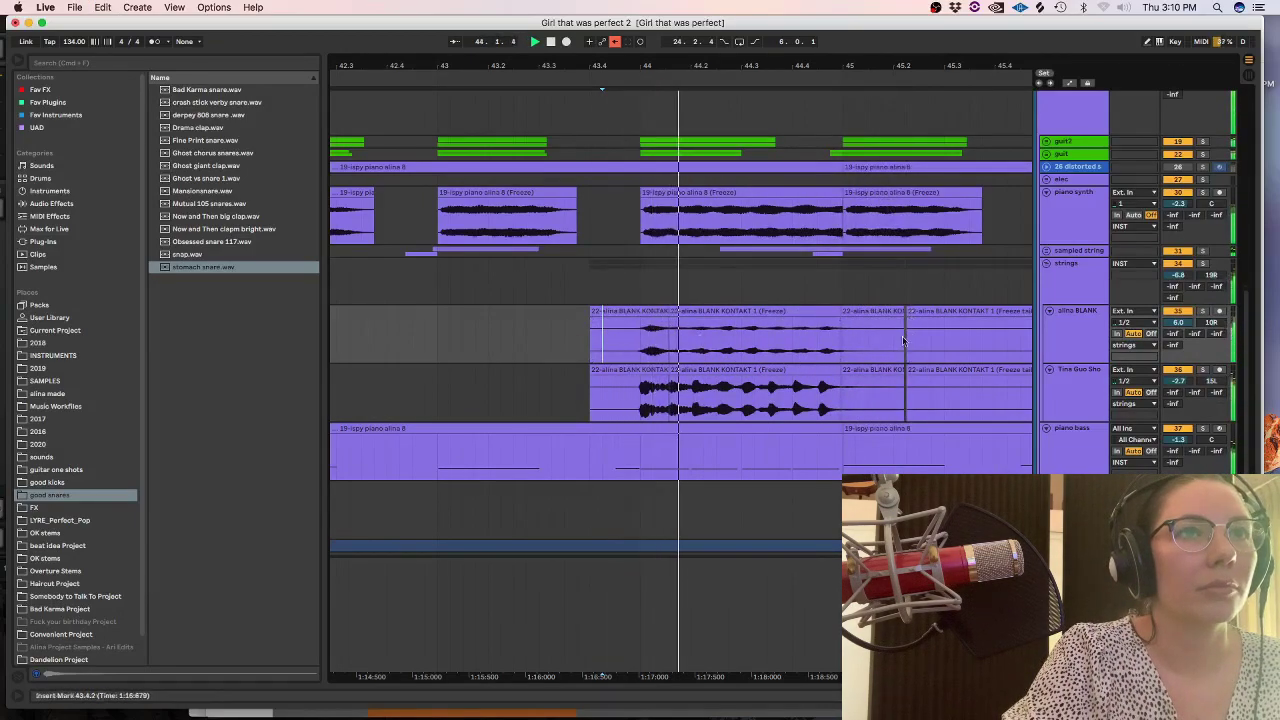
click(512, 375)
drag(930, 330, 843, 400)
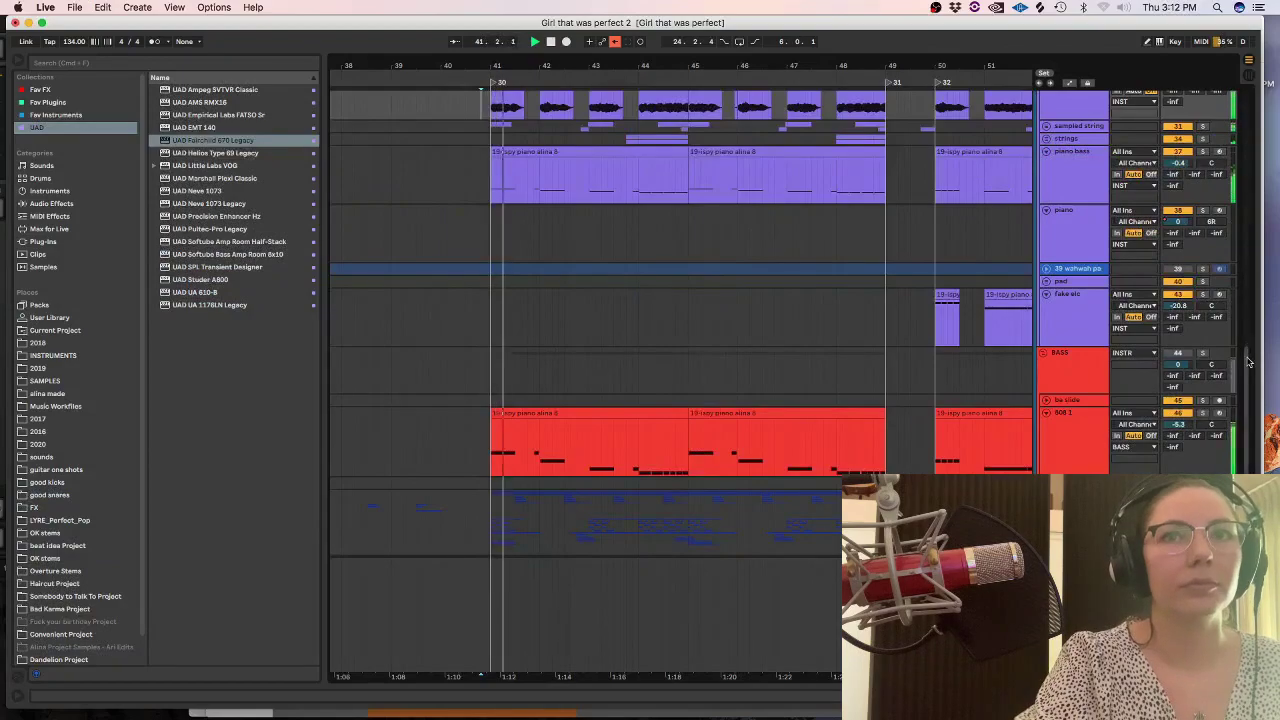
Delete the kicks between 41.1.3 and 41.2.2 on both kick tracks and play the section.
scroll(1010, 427, down, 2)
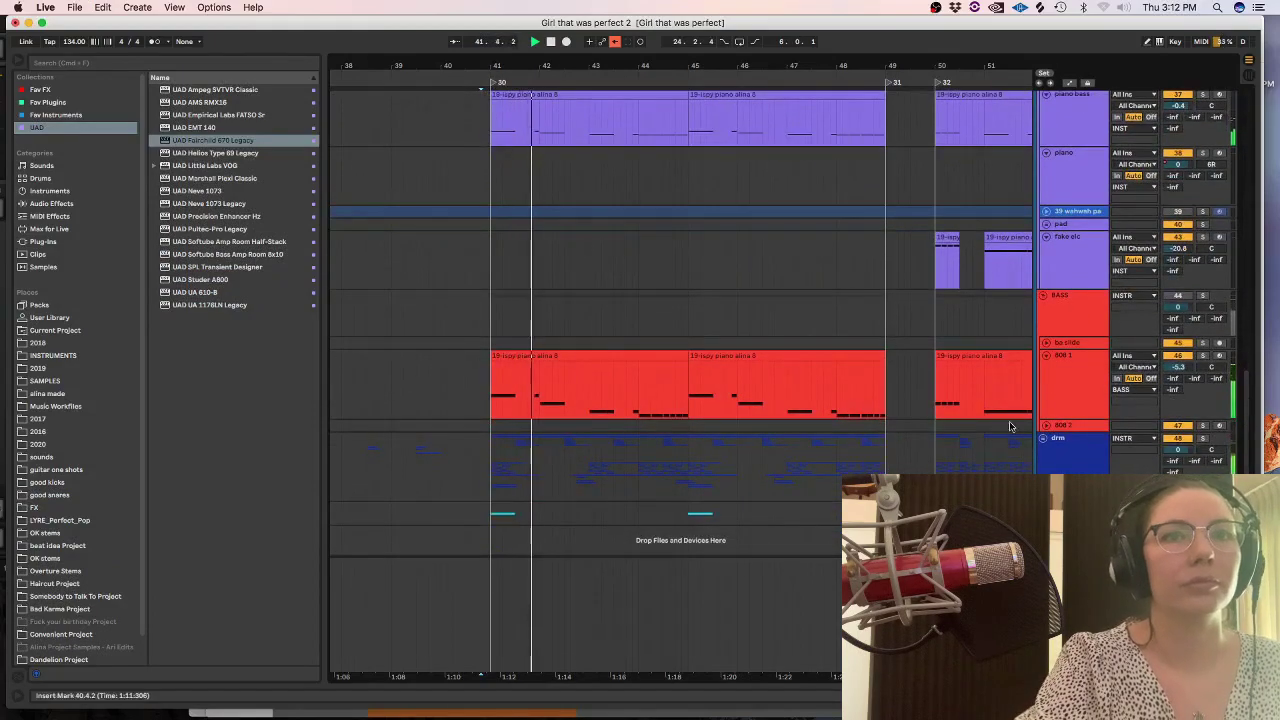
scroll(1230, 437, down, 5)
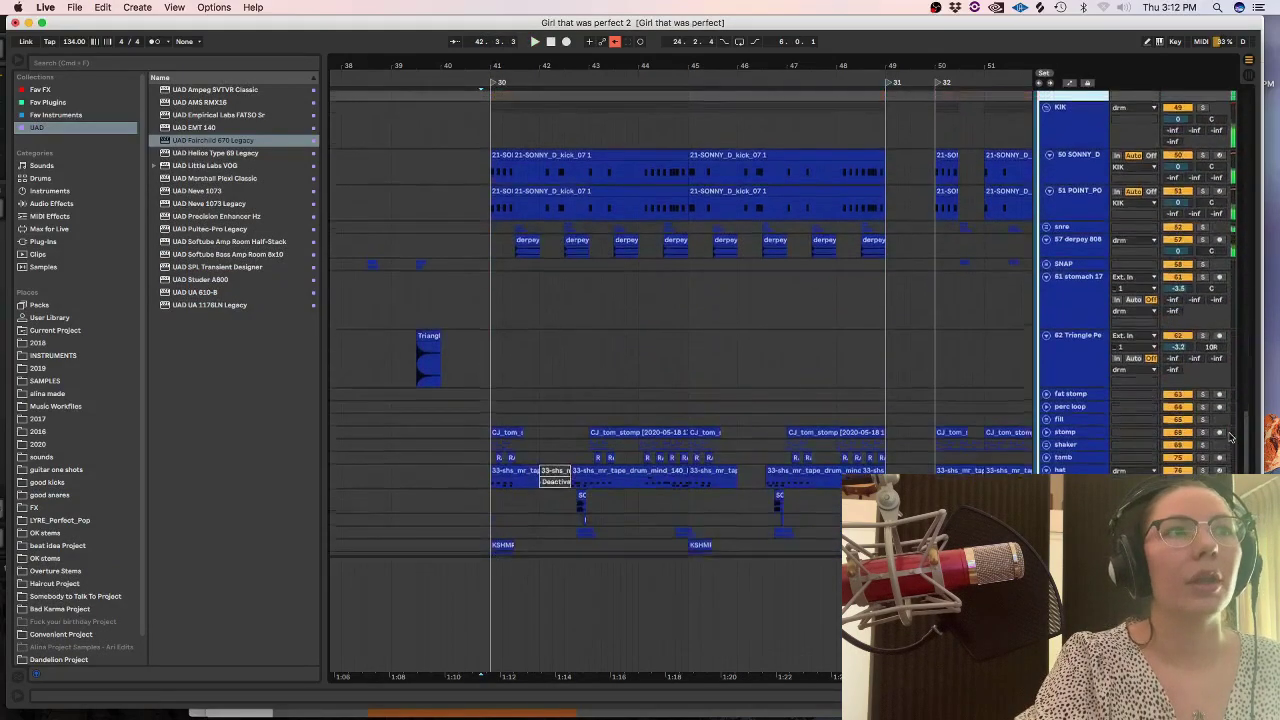
scroll(1230, 437, up, 5)
click(500, 440)
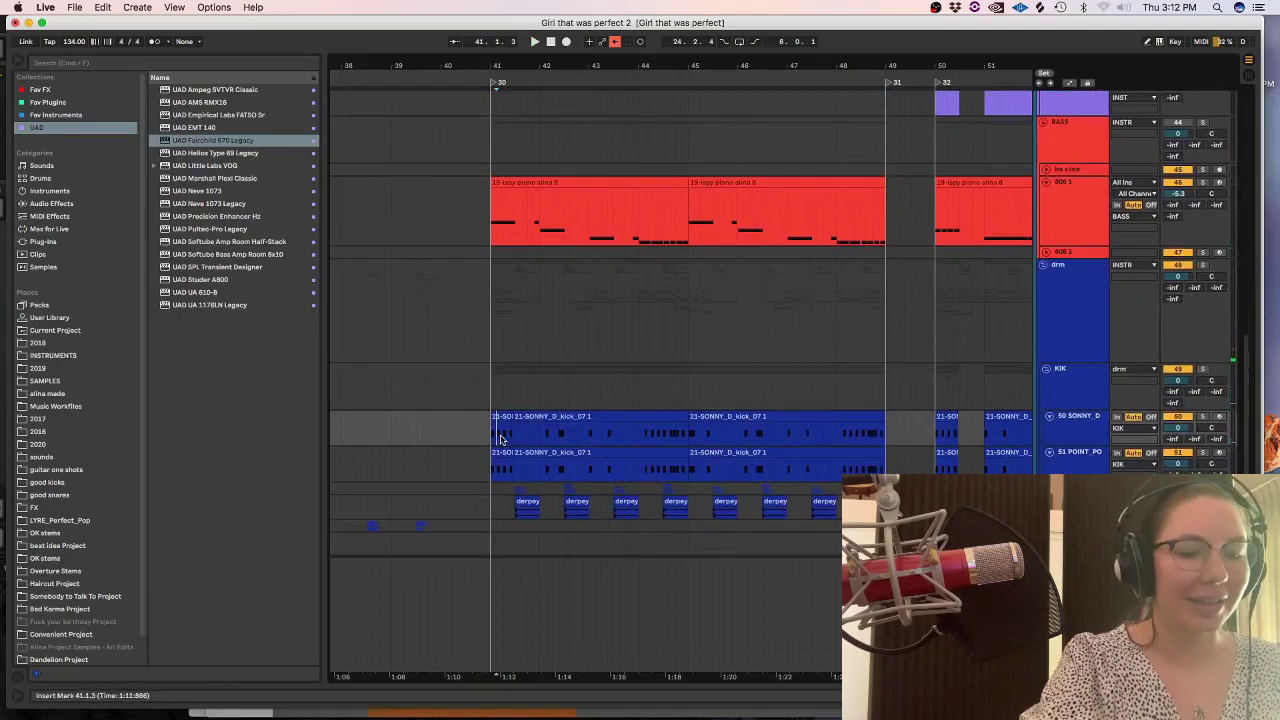
key(plus)
key(plus)
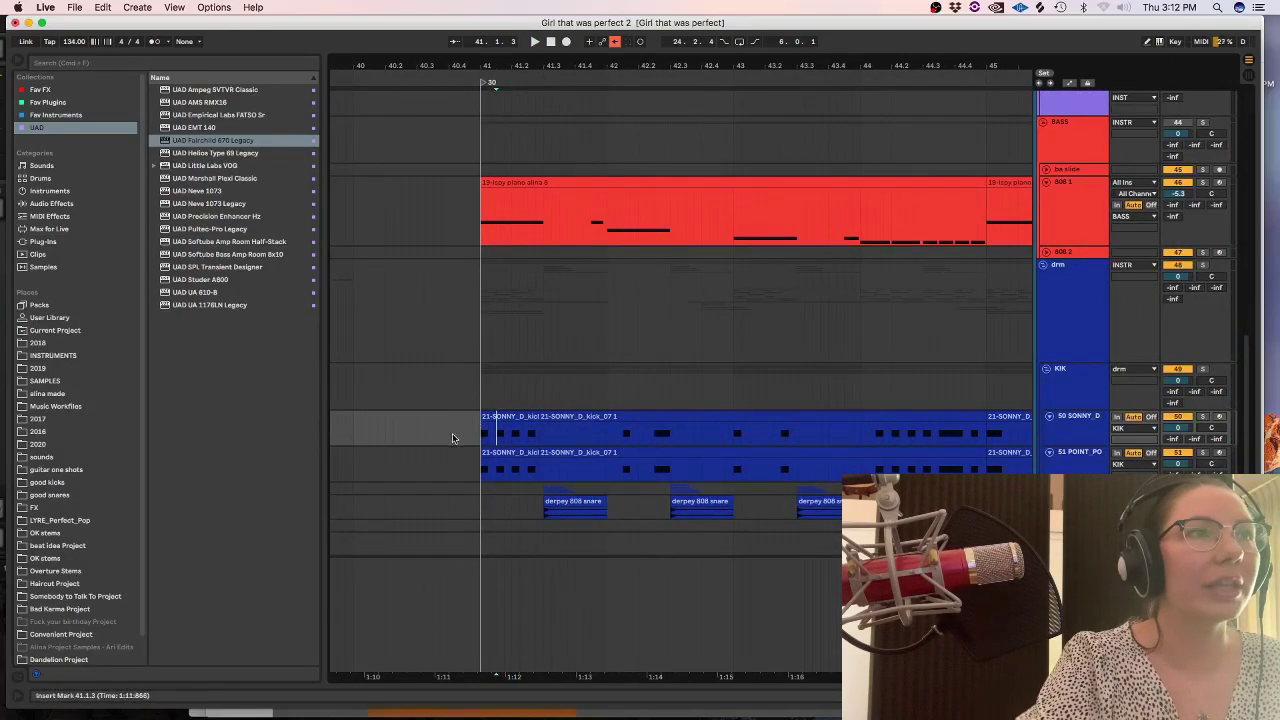
key(Delete)
click(457, 429)
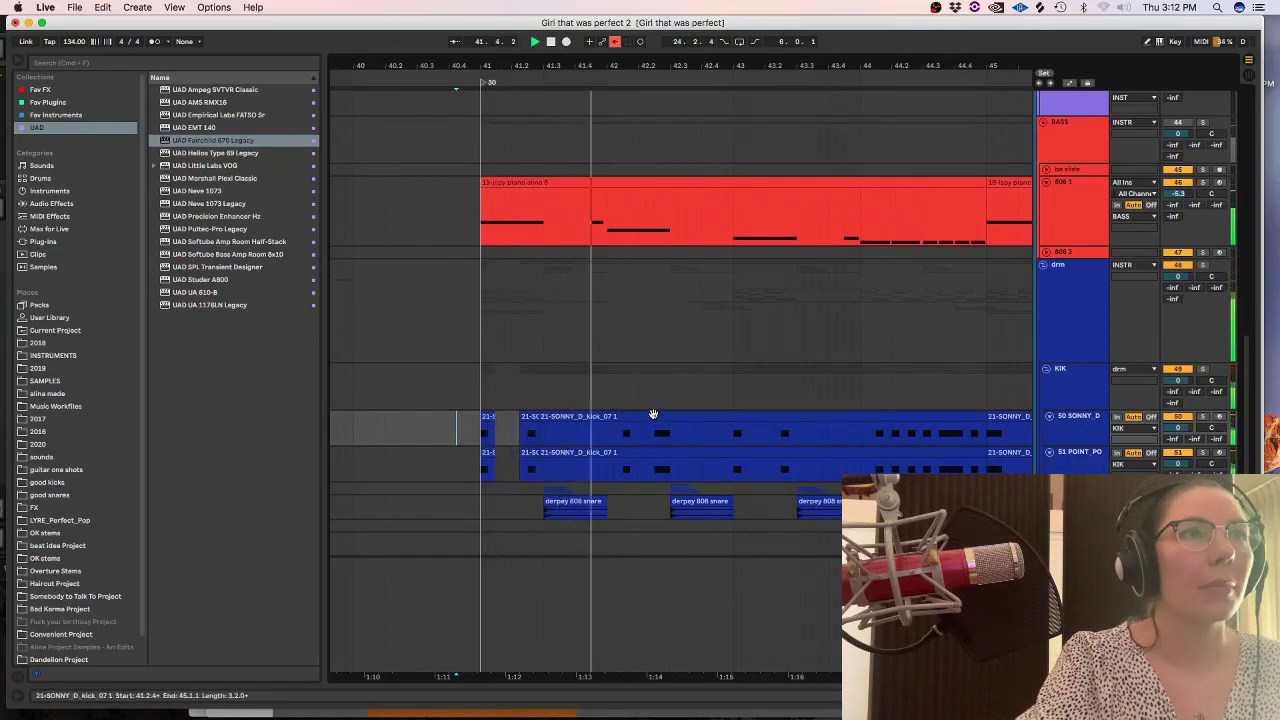
Deactivate the kick clips from 42.1.2 to 42.3.4 on both kick tracks and stop playback.
drag(694, 434, 614, 466)
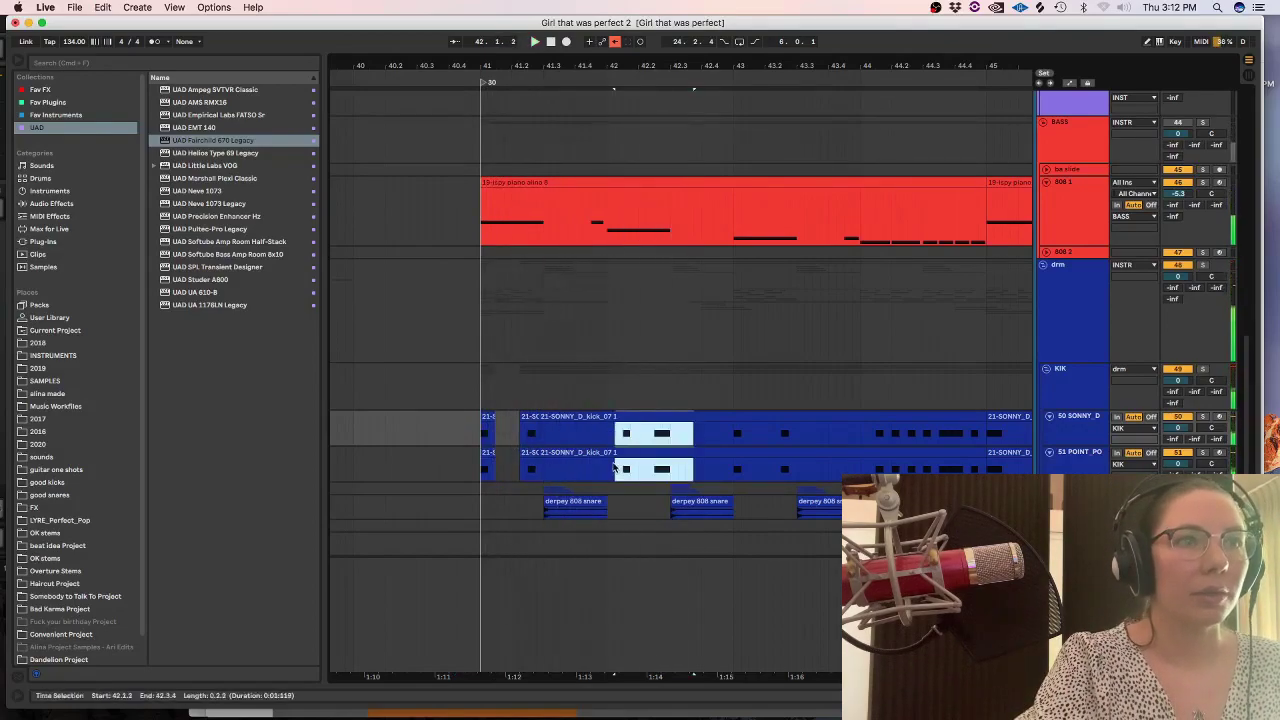
key(space)
key(super+0)
Copy the kicks from 44.1.3 to 44.3.3 on both kick tracks to 42.1.1 and play the result.
drag(878, 433, 923, 467)
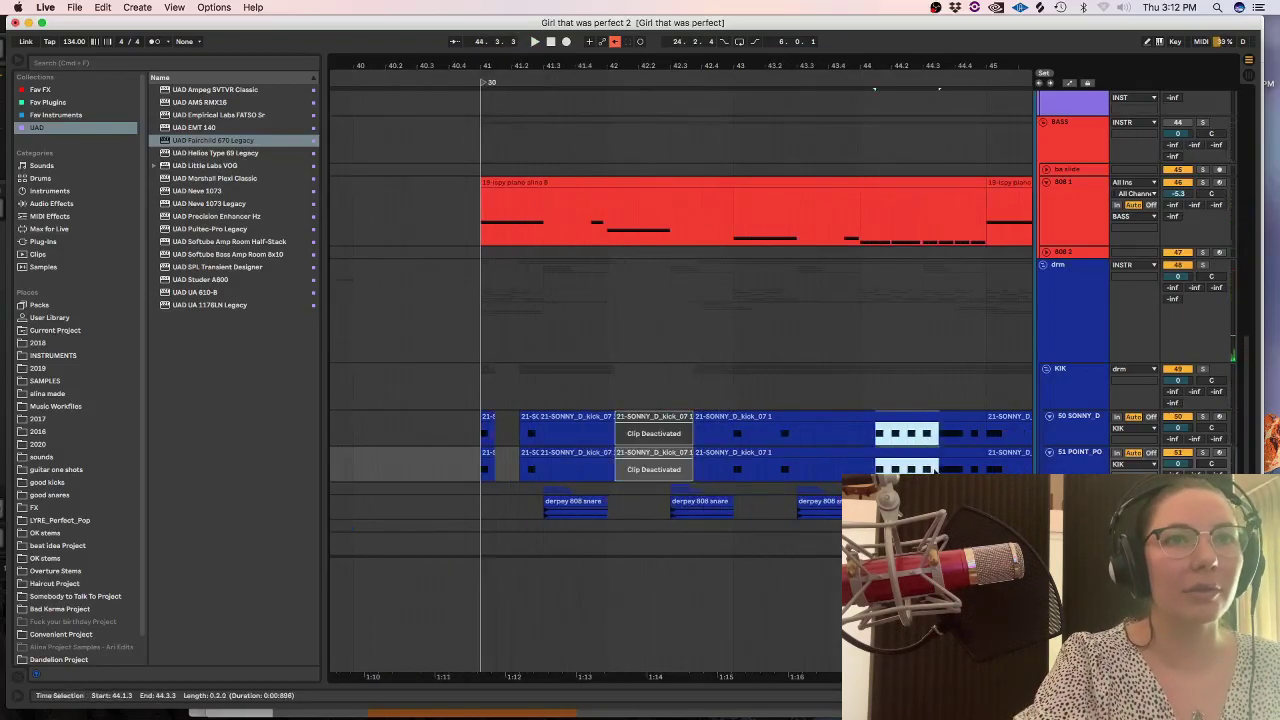
drag(896, 416, 628, 440)
click(408, 429)
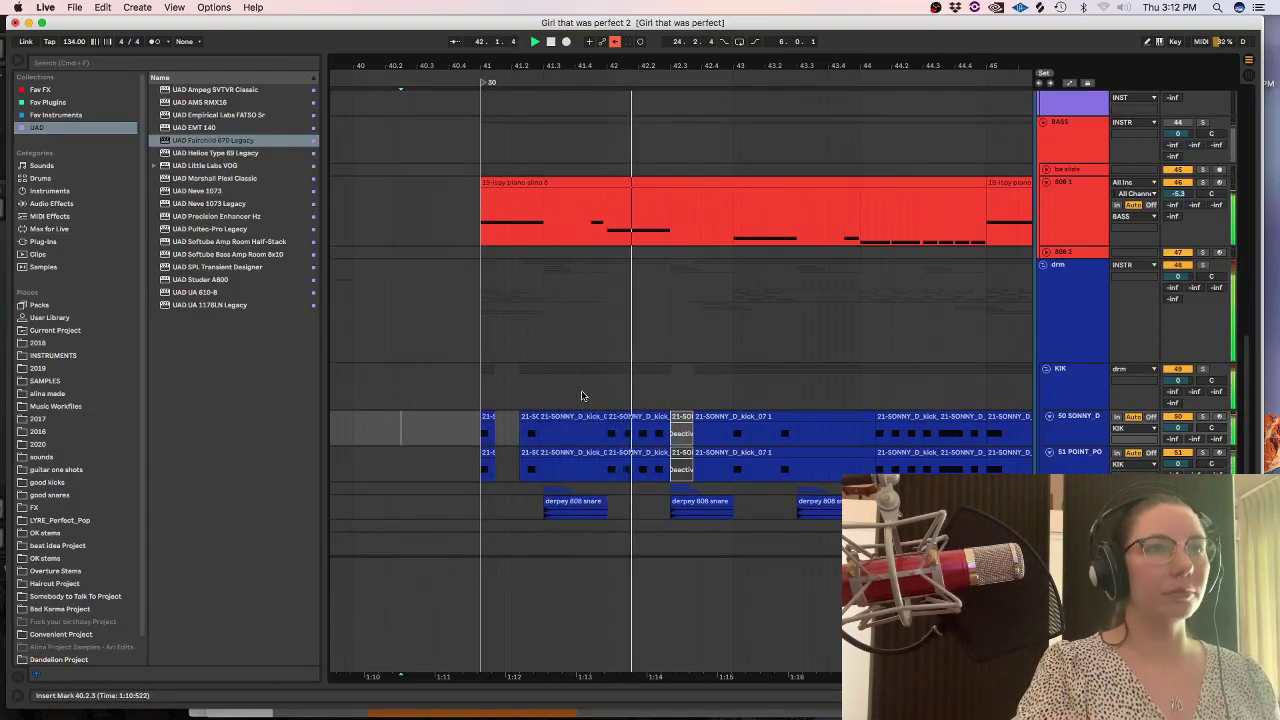
Delete the first copied kick at 42.1.1 on both kick tracks and replay from 41.4.2.
drag(608, 466, 620, 440)
key(Delete)
click(583, 464)
click(582, 445)
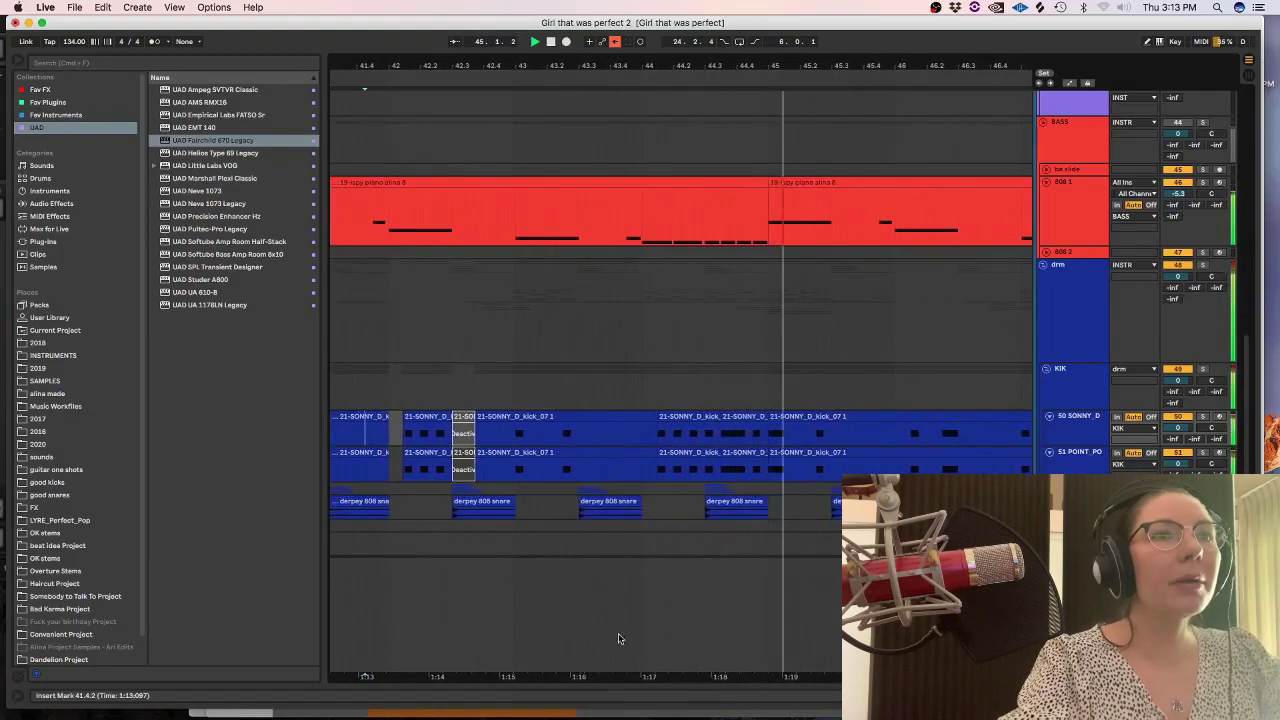
Show the automation lanes and set the KIK group's lane to the mixer's Track Volume.
click(754, 450)
key(a)
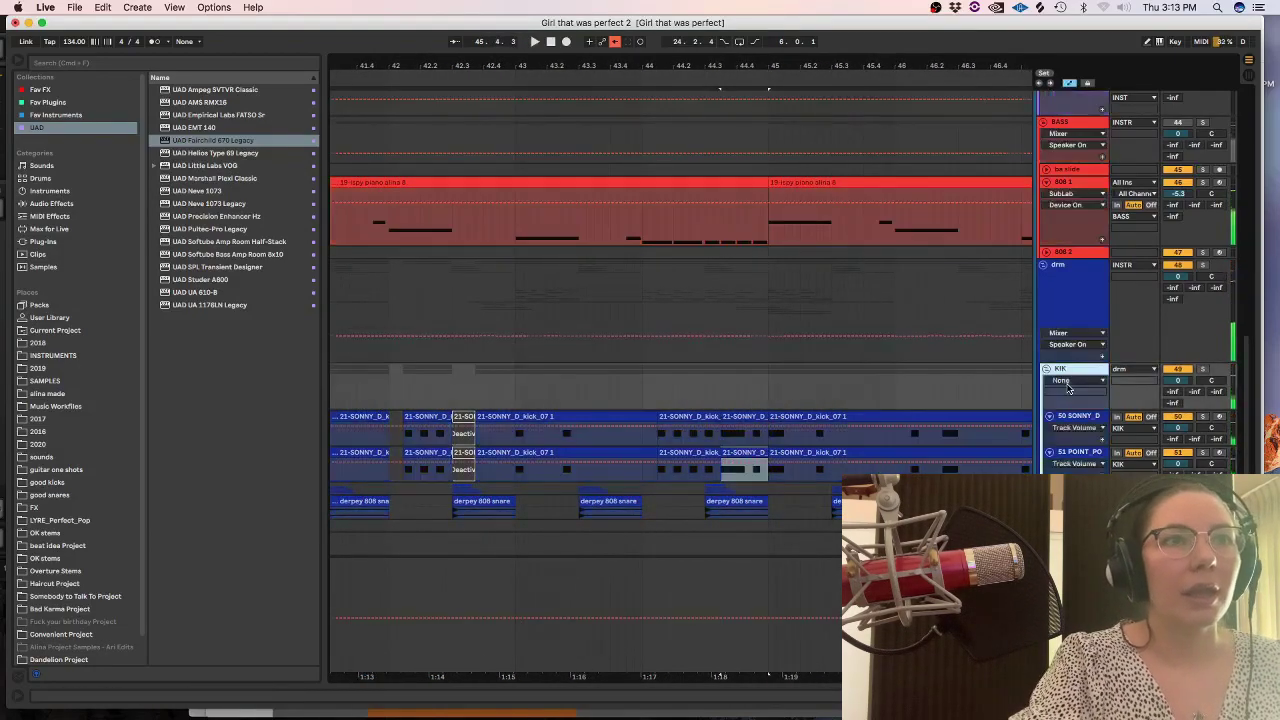
click(1068, 381)
click(1062, 400)
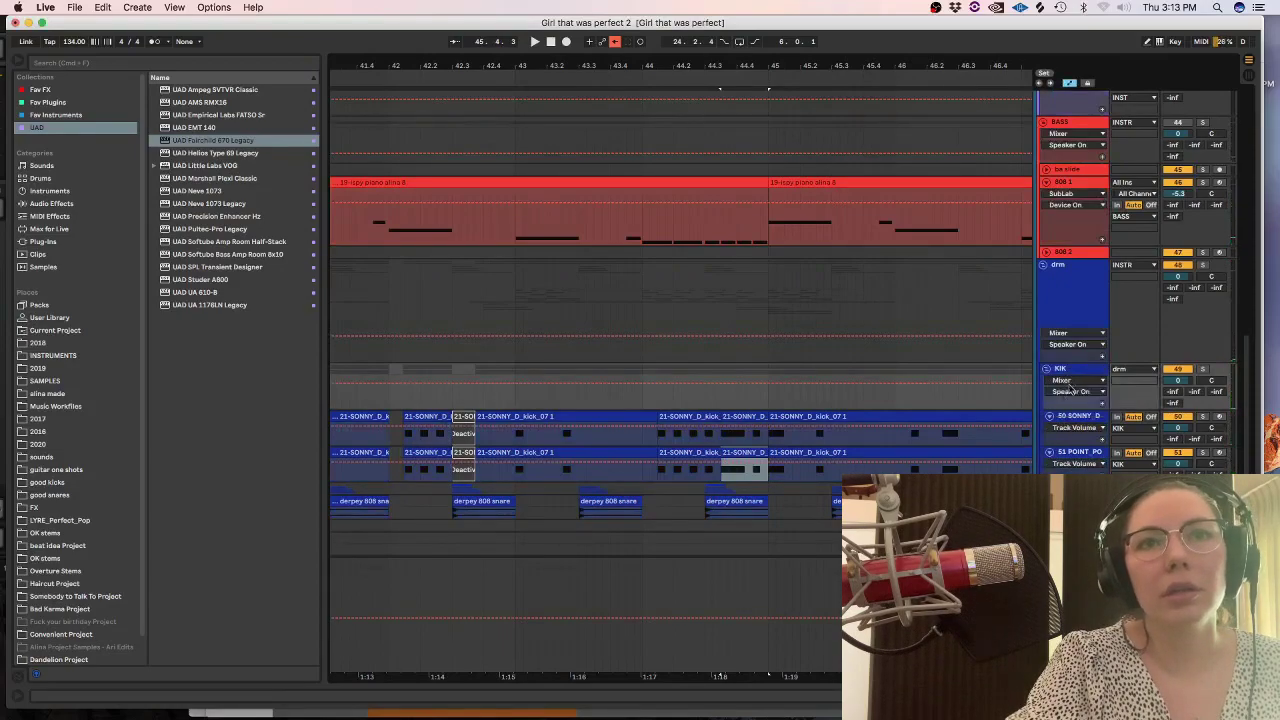
click(1070, 391)
click(1070, 420)
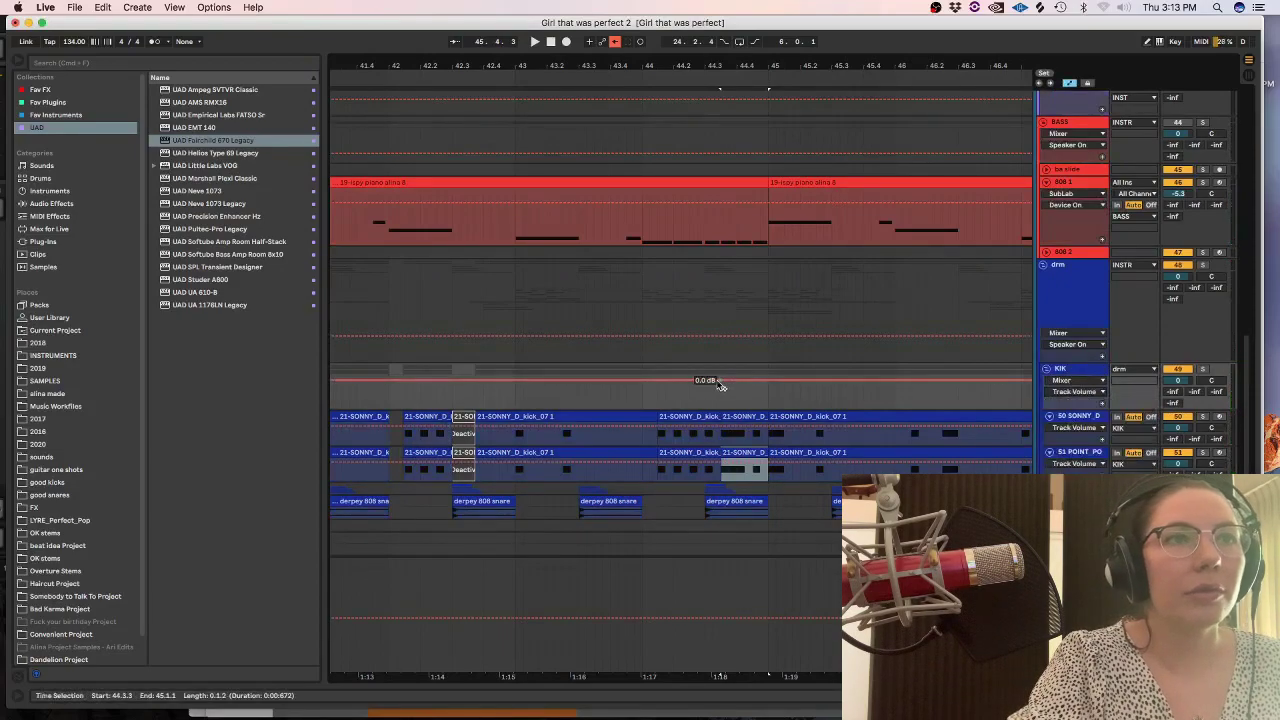
Automate KIK group volume dips at 44.1.1 and 44.3.3, the second to -4.0 dB, audition them and hide the automation lanes.
click(611, 386)
key(space)
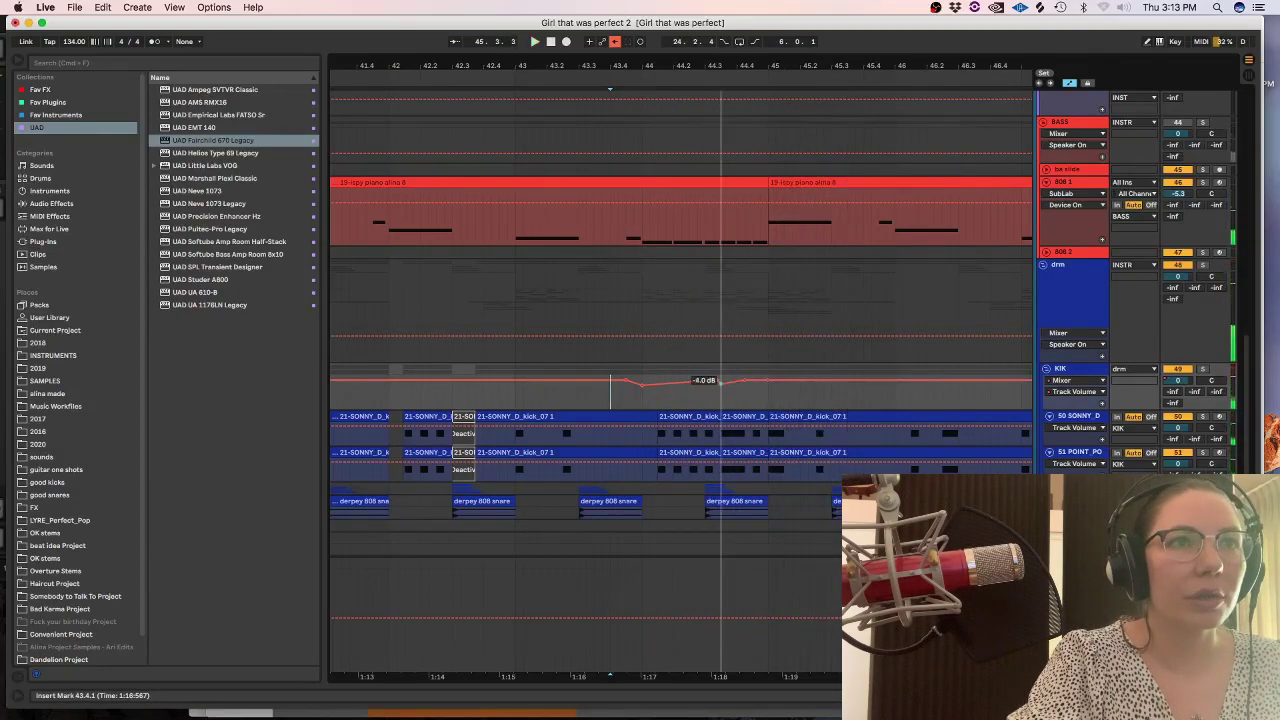
click(681, 395)
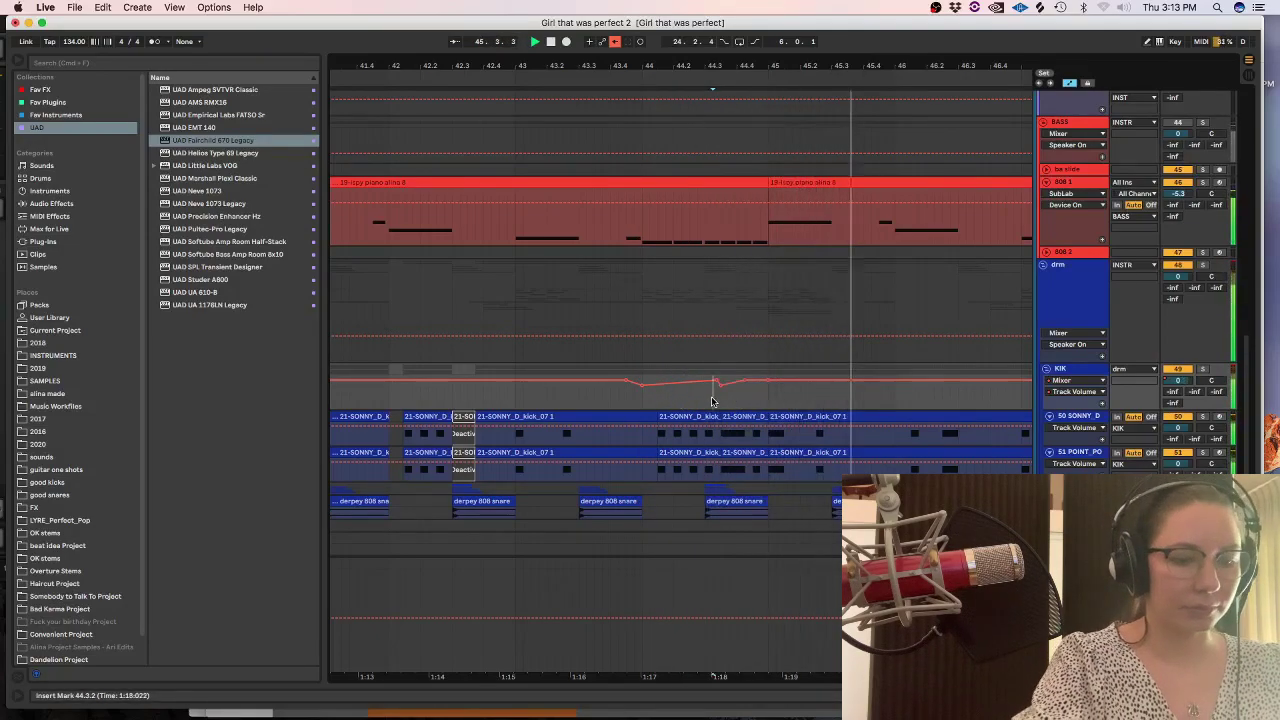
key(minus)
click(712, 400)
key(a)
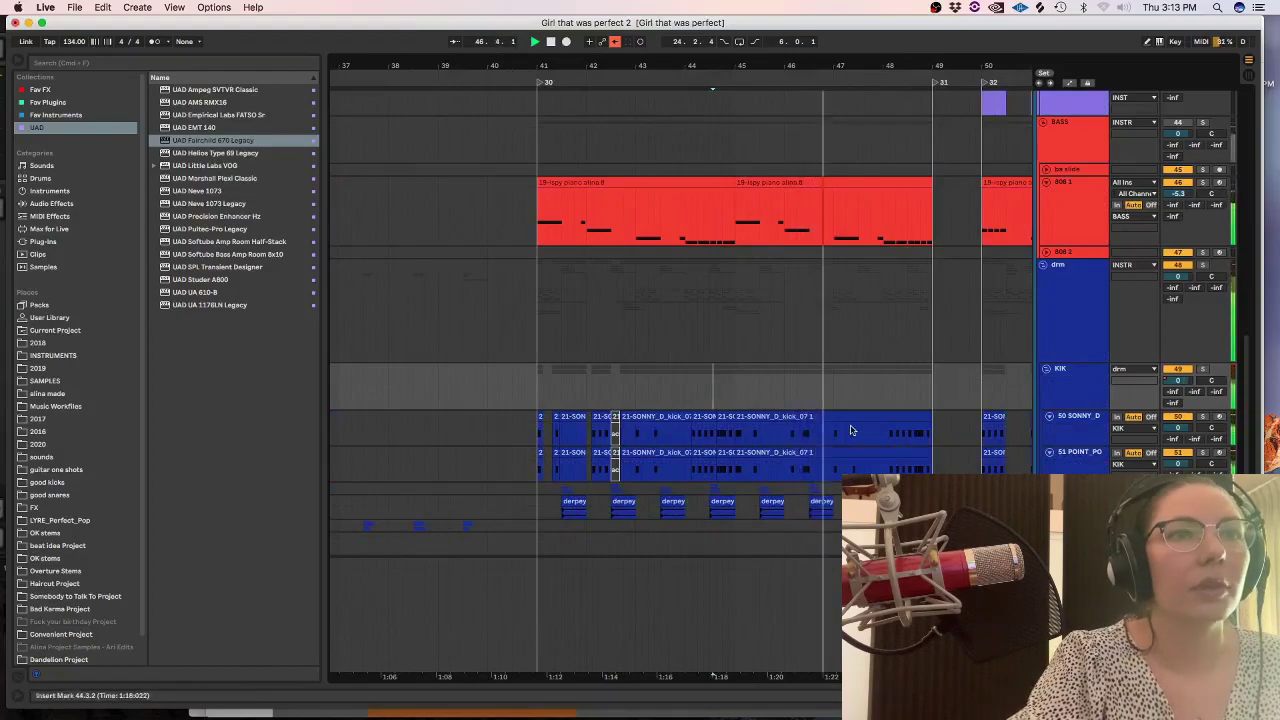
Replace the kicks from 46.1.1 with a copy of the 42.1.1 to 42.4.3 pattern and repeat the KIK volume dips in bar 48.
drag(783, 428, 818, 468)
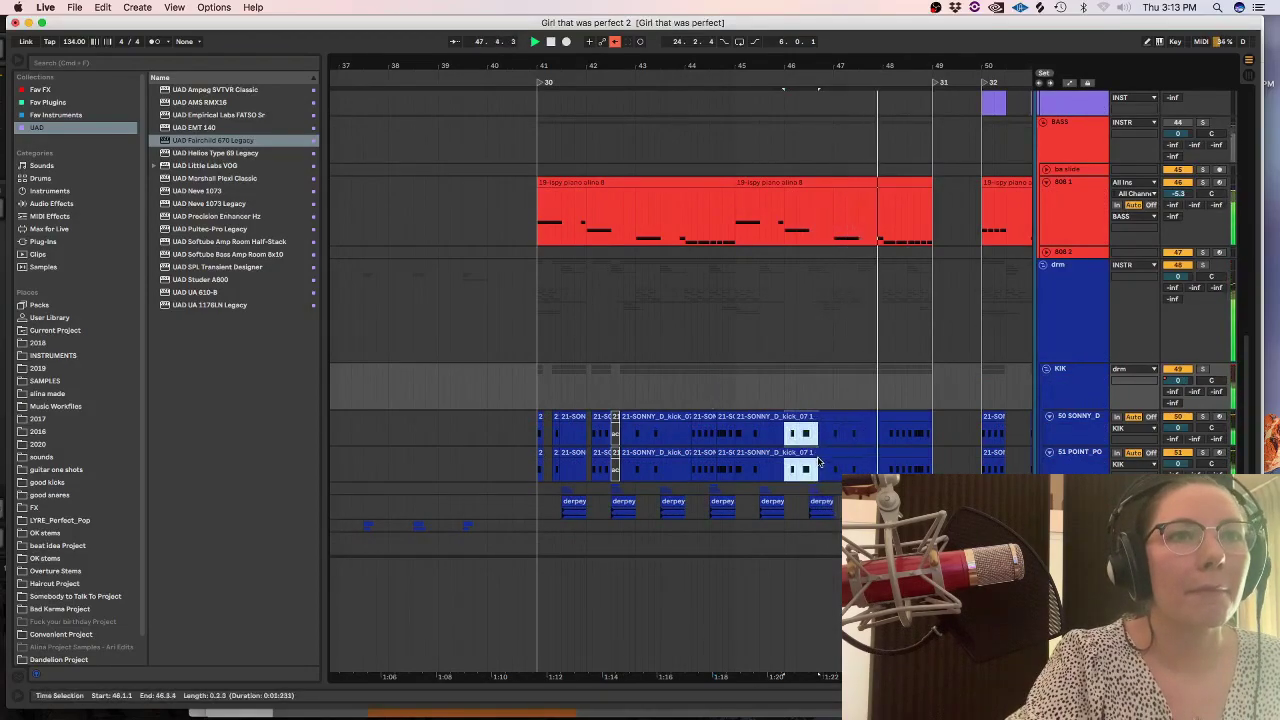
key(Delete)
drag(628, 420, 585, 470)
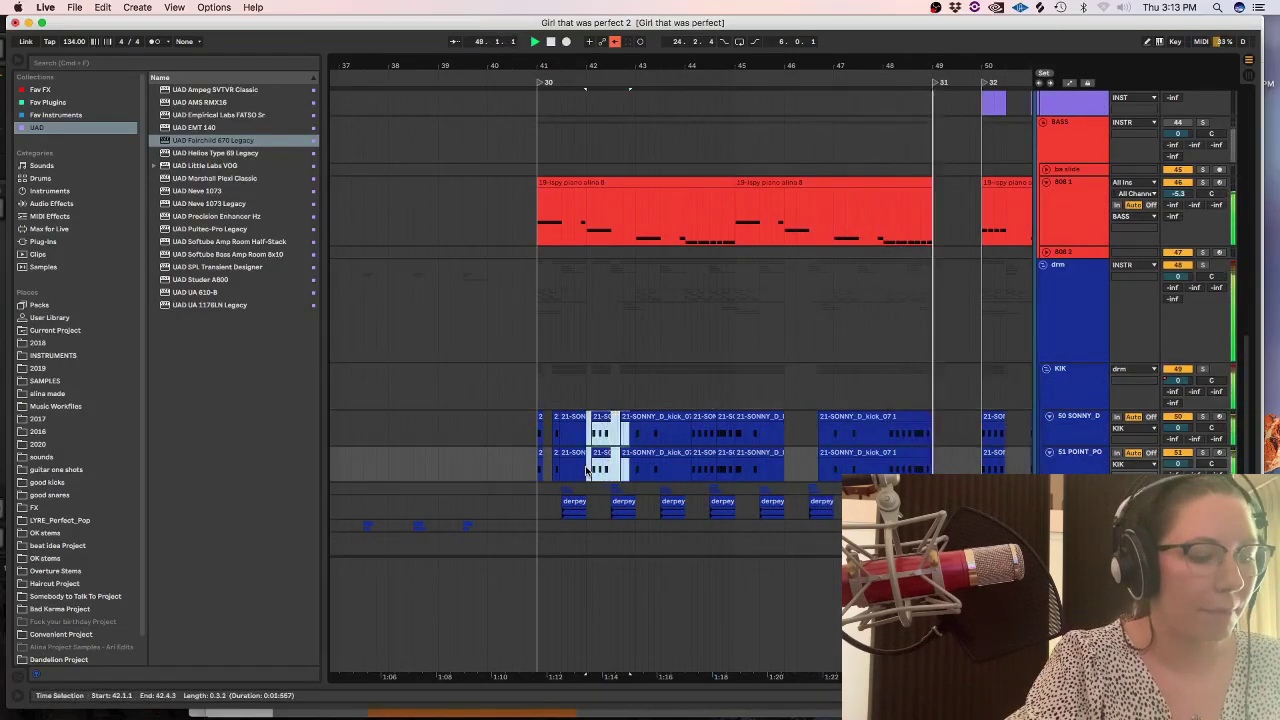
key(a)
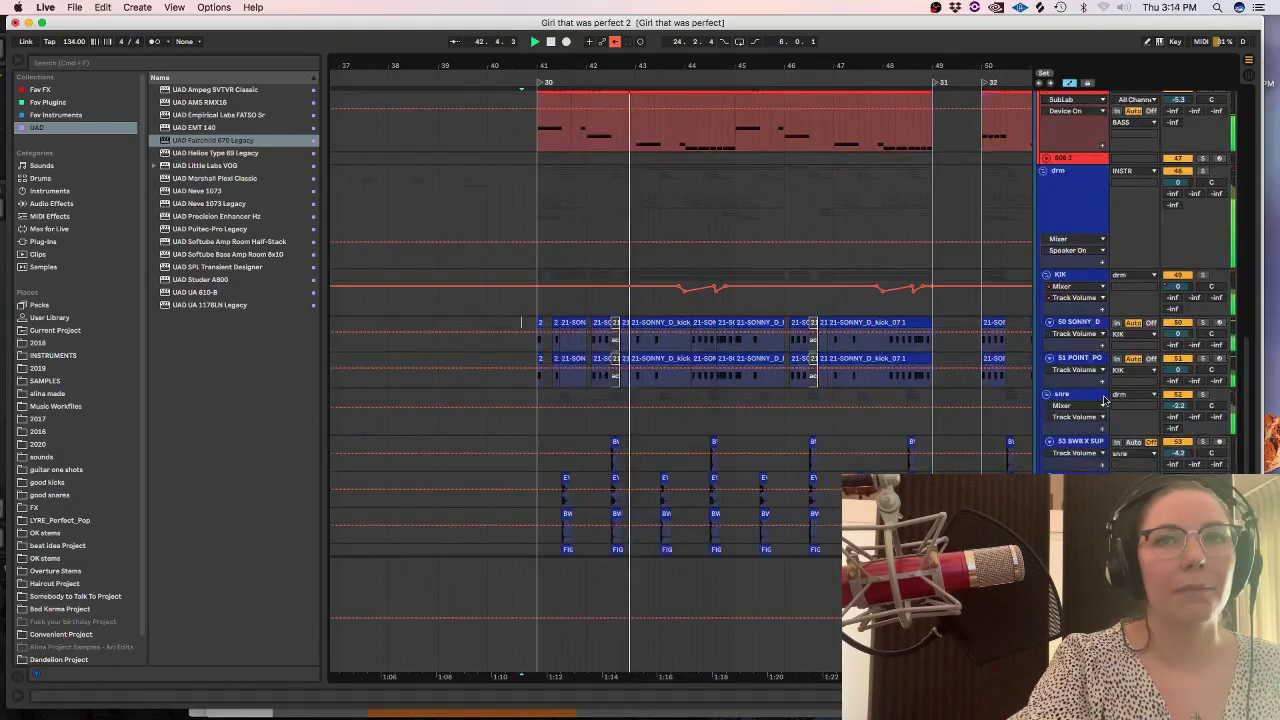
Hide the automation lanes and examine the snare and clap layers close up from bar 41.
key(a)
click(553, 441)
key(plus)
key(plus)
key(plus)
key(plus)
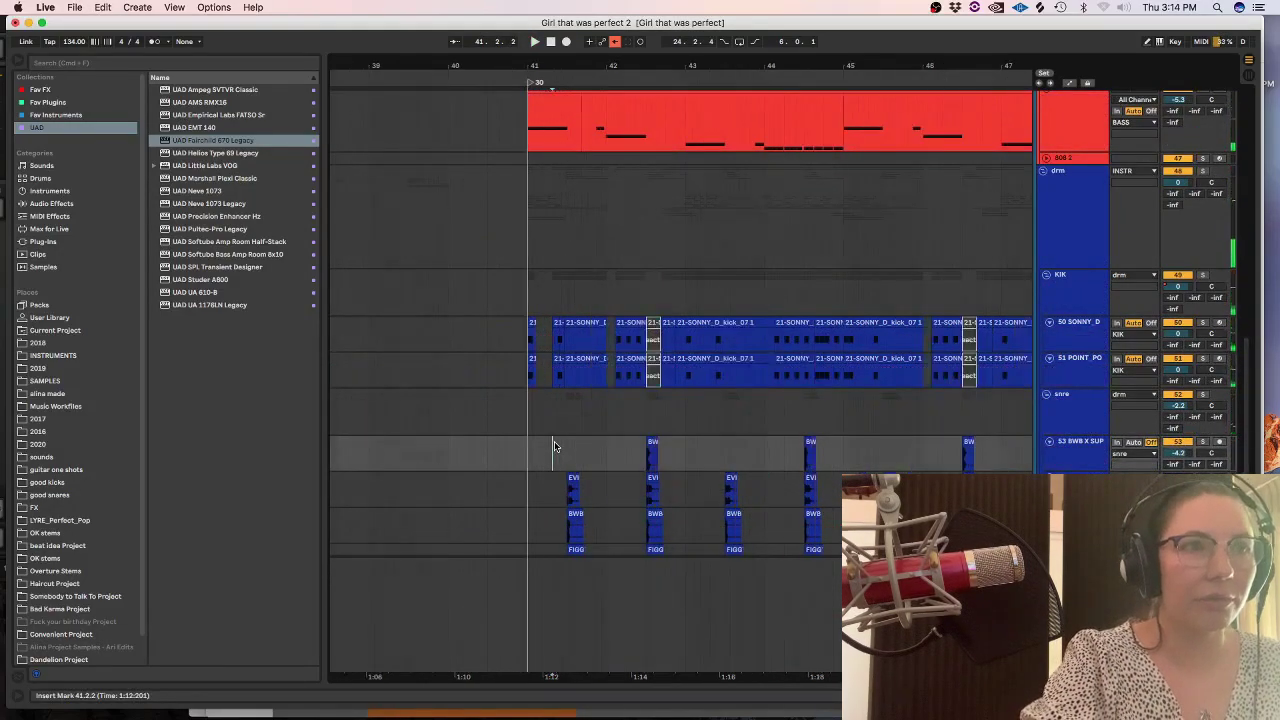
scroll(1222, 413, down, 8)
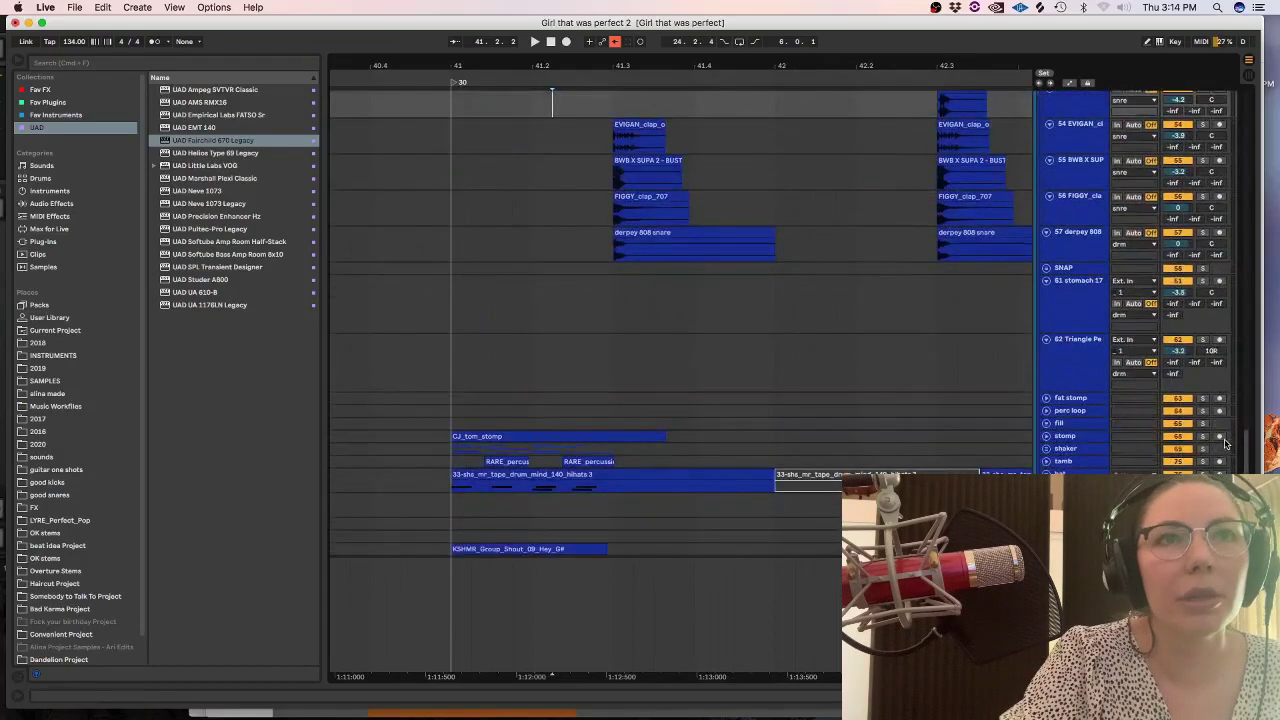
scroll(1222, 413, up, 1)
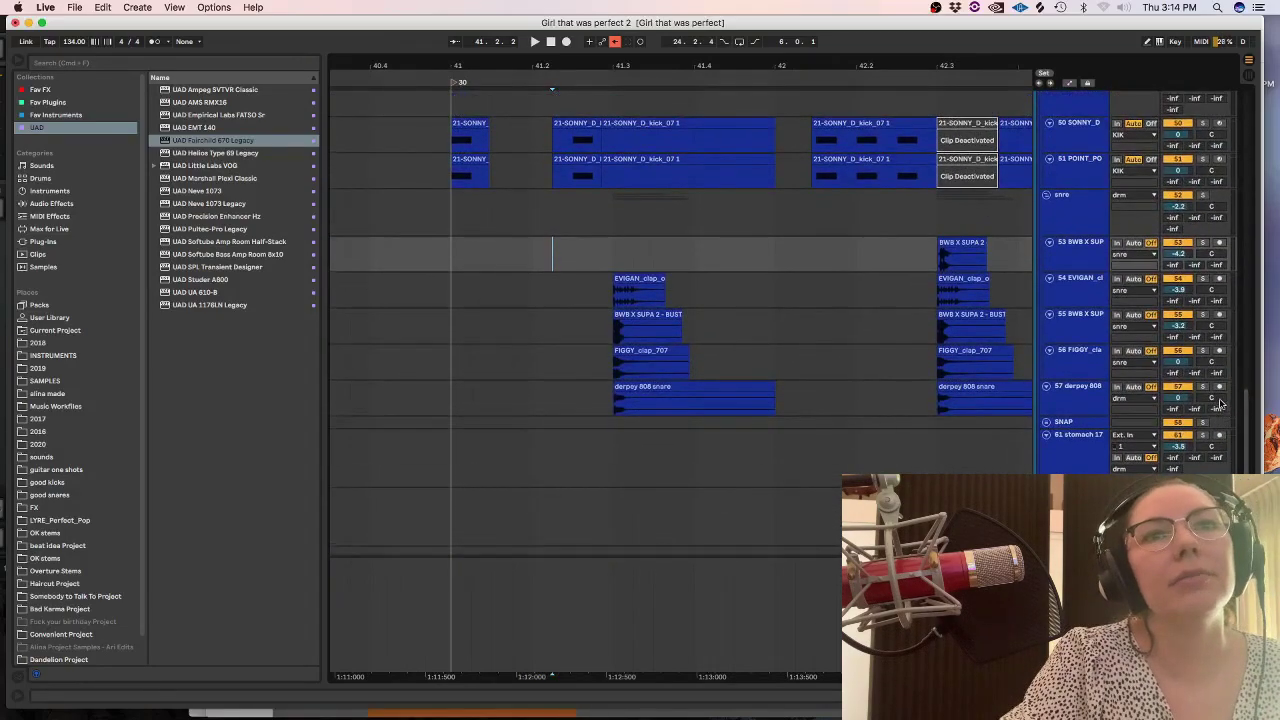
scroll(1220, 403, up, 1)
Inspect the start of the clap layers at 41.3 and audition the EVIGAN clap track on its own.
click(605, 369)
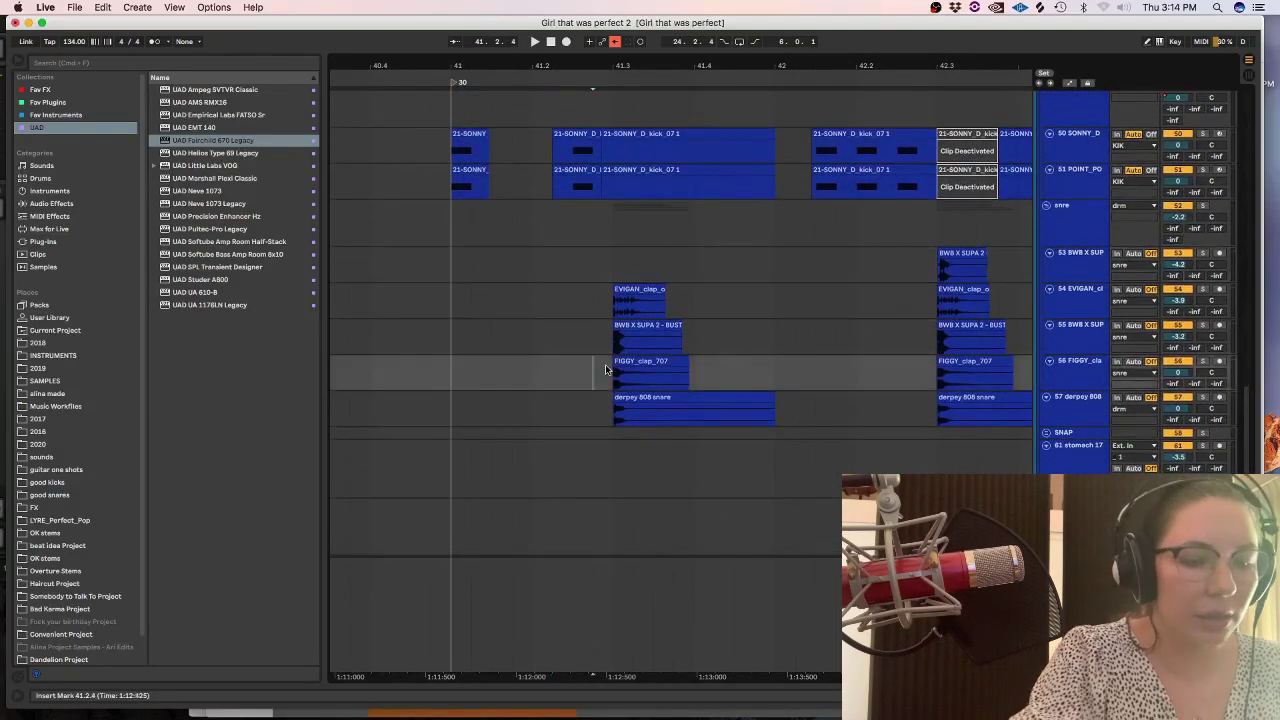
key(plus)
key(plus)
key(minus)
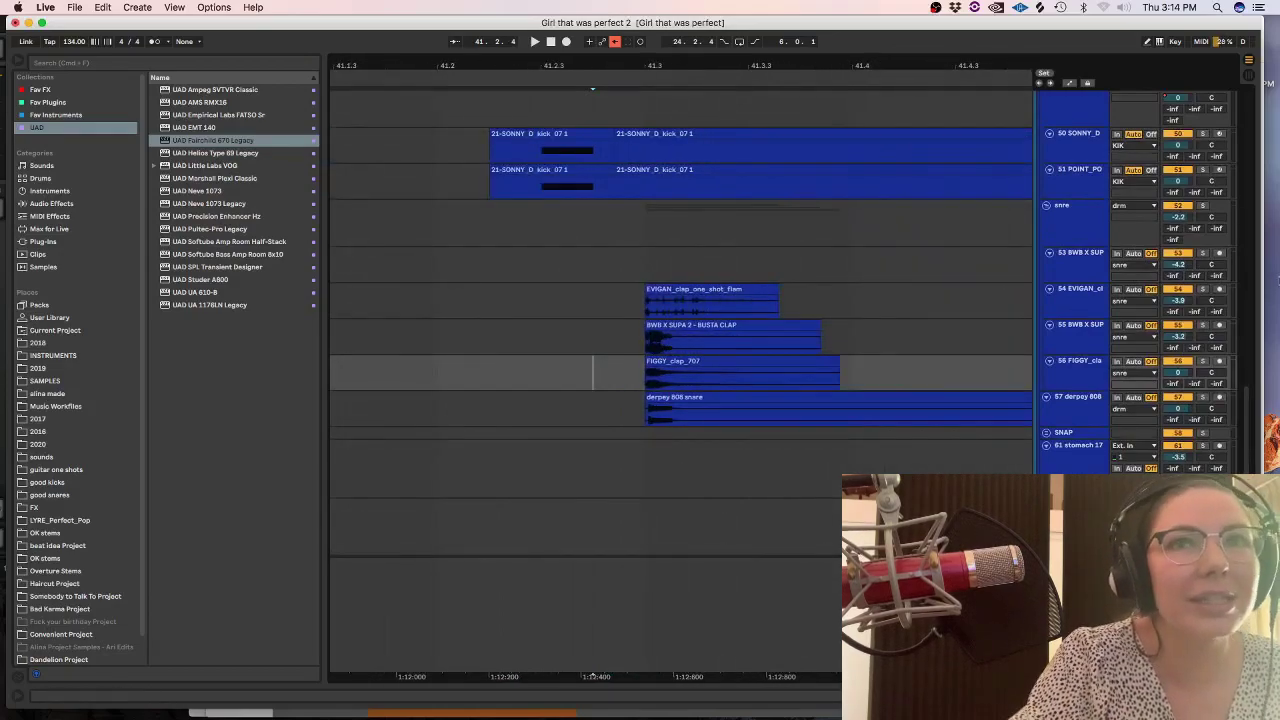
click(1203, 289)
key(space)
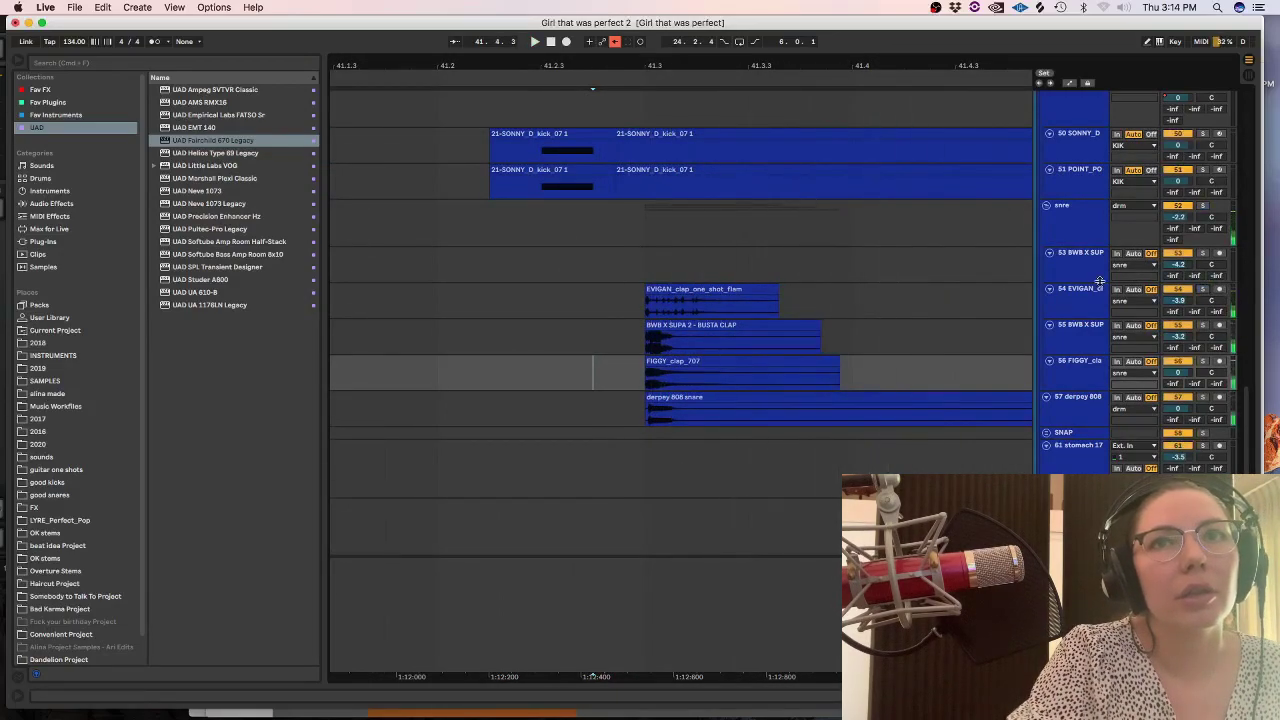
Play from 41.1.1 and lower the snre group's volume to -4.0 dB.
click(505, 306)
key(minus)
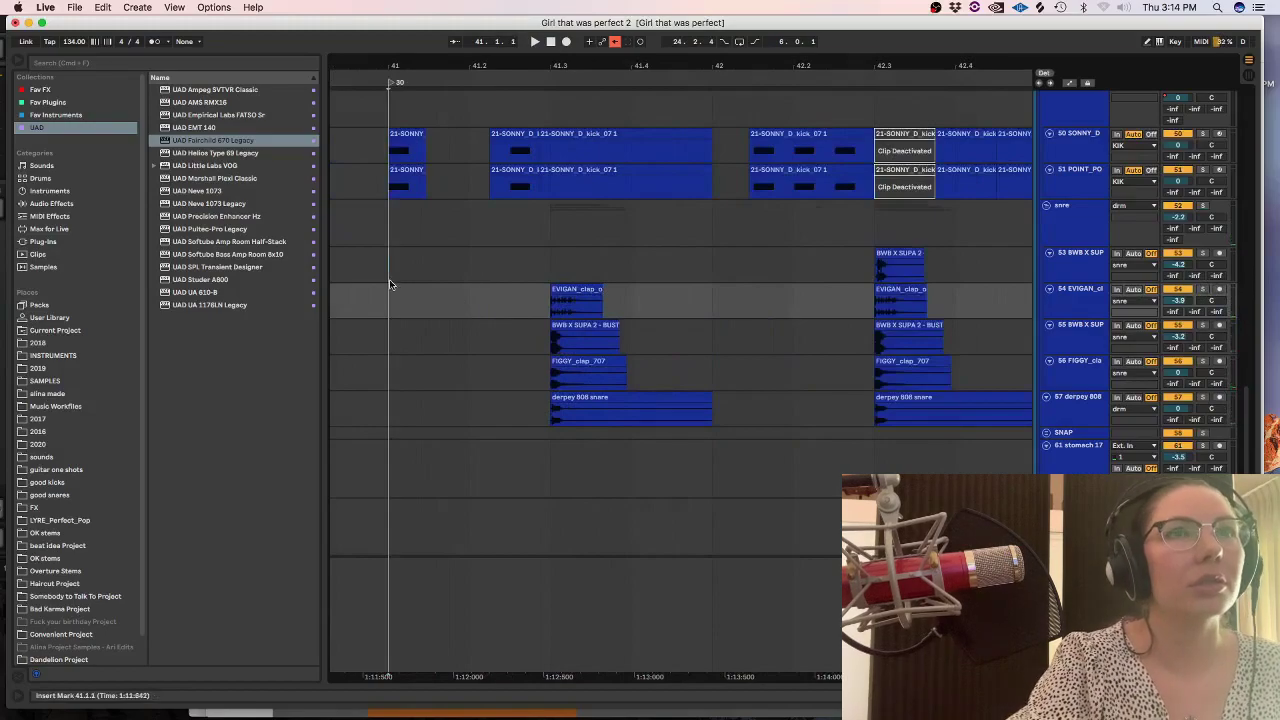
click(389, 280)
key(space)
drag(1178, 216, 1178, 225)
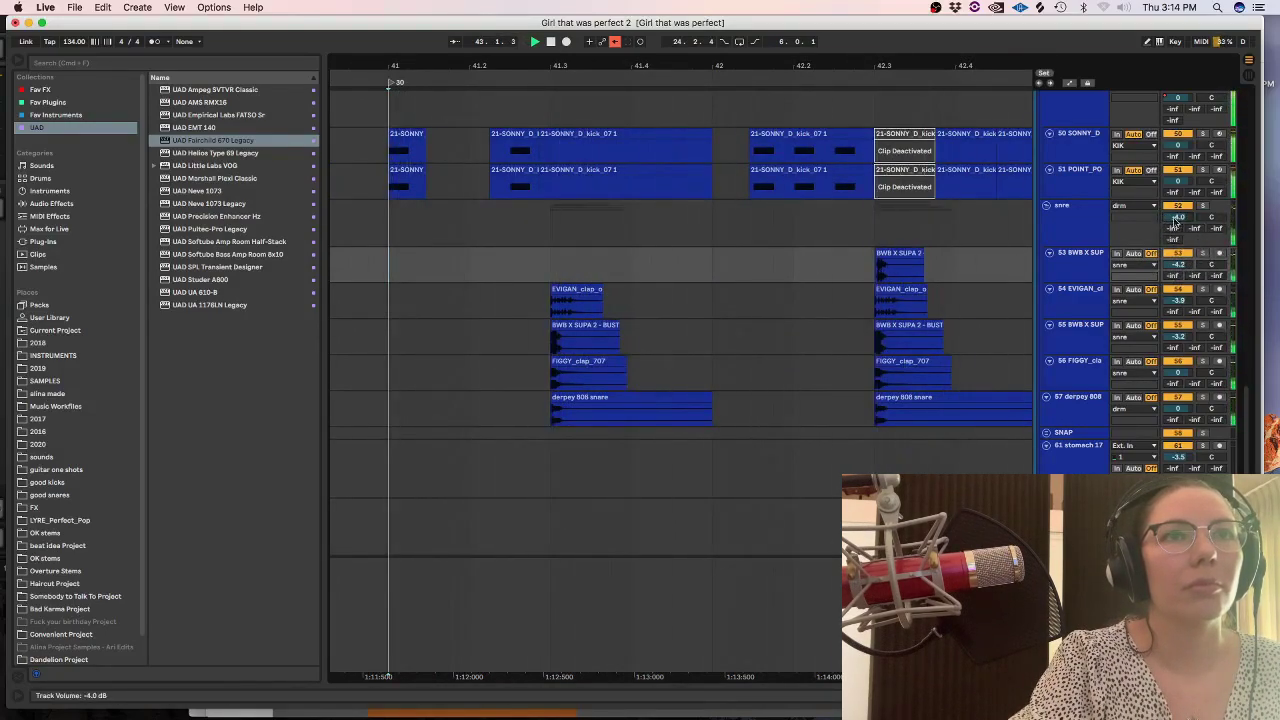
Play the section from just before bar 41 with the guitar groups muted and review the instrument, bass and drum tracks.
click(671, 236)
key(minus)
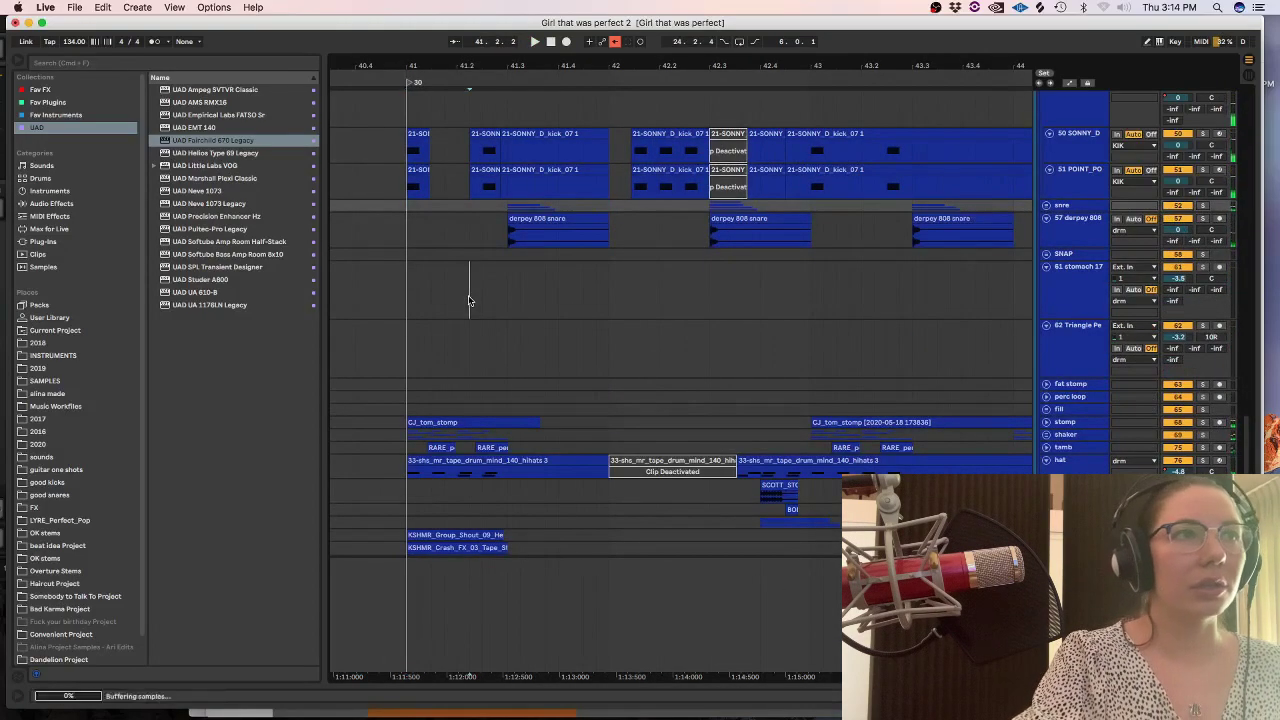
click(468, 298)
key(minus)
key(minus)
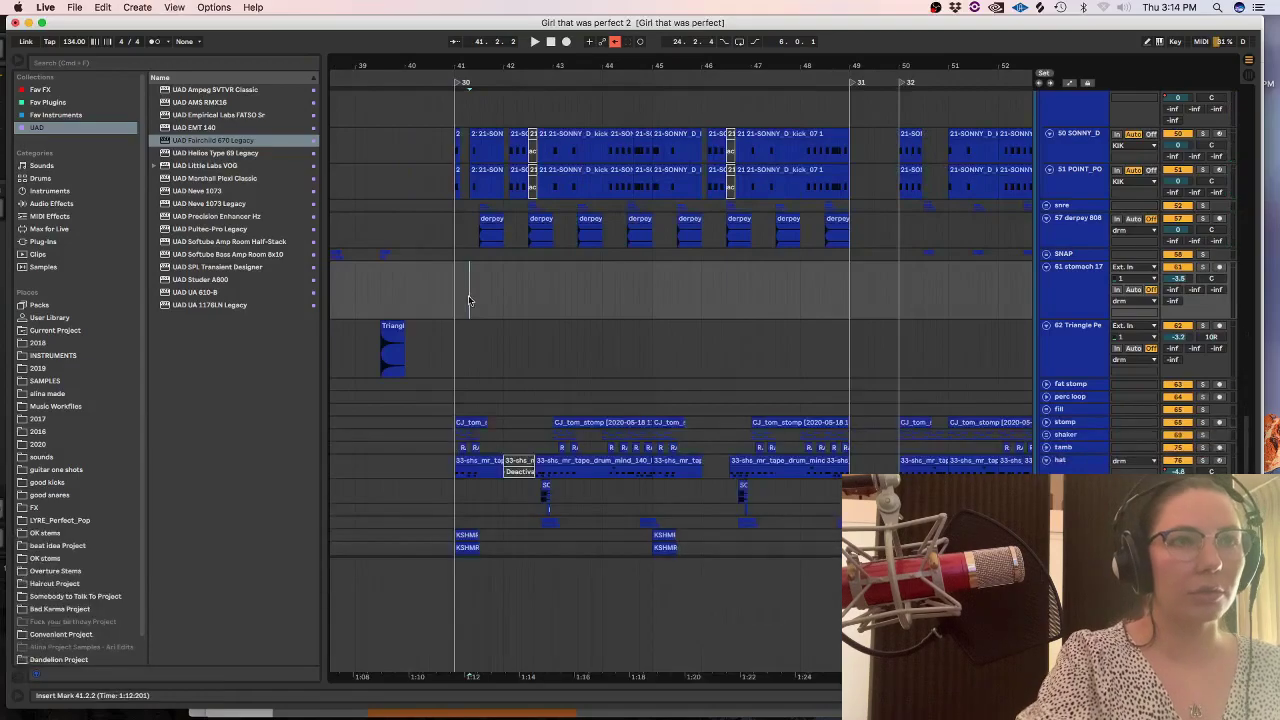
scroll(1244, 424, down, 3)
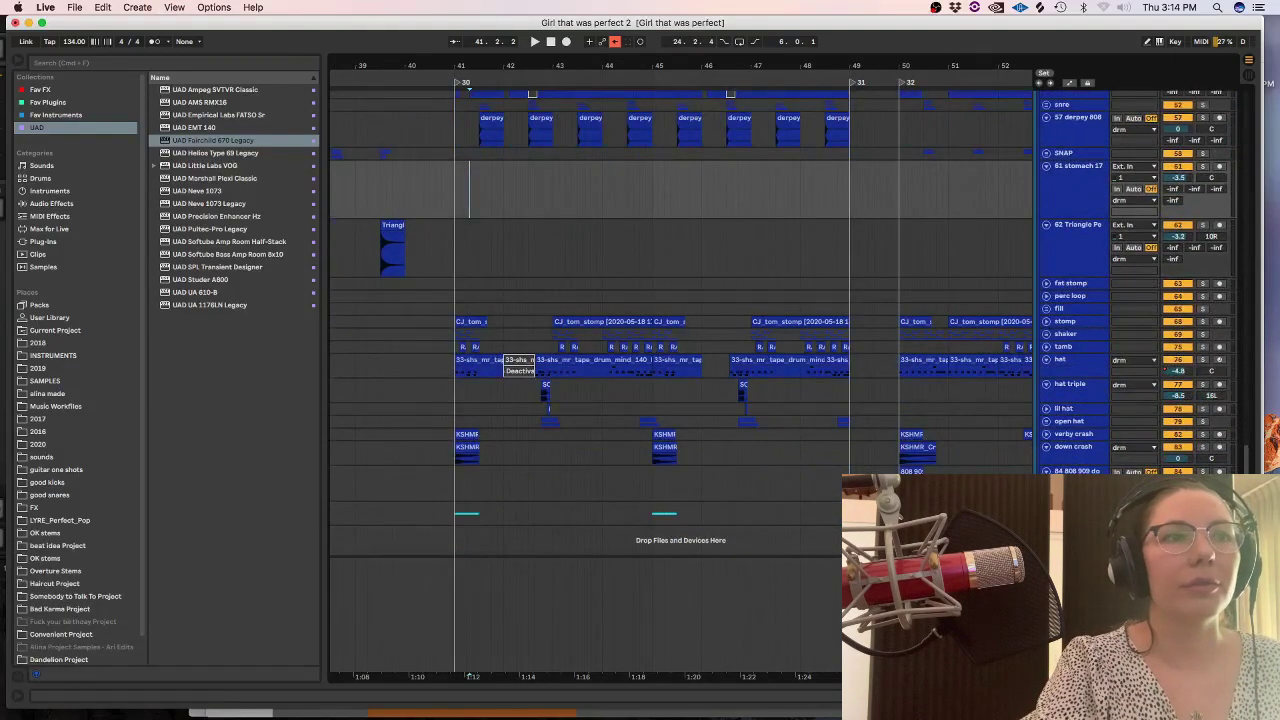
scroll(1163, 318, down, 10)
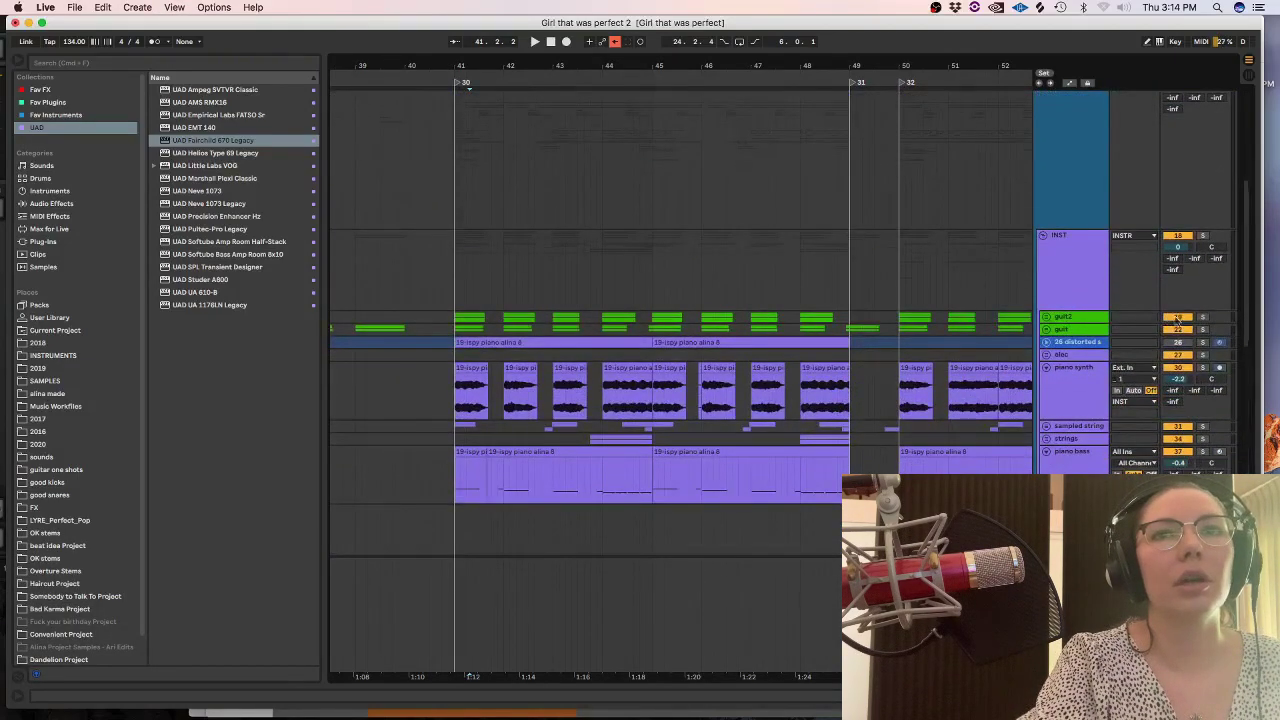
click(428, 276)
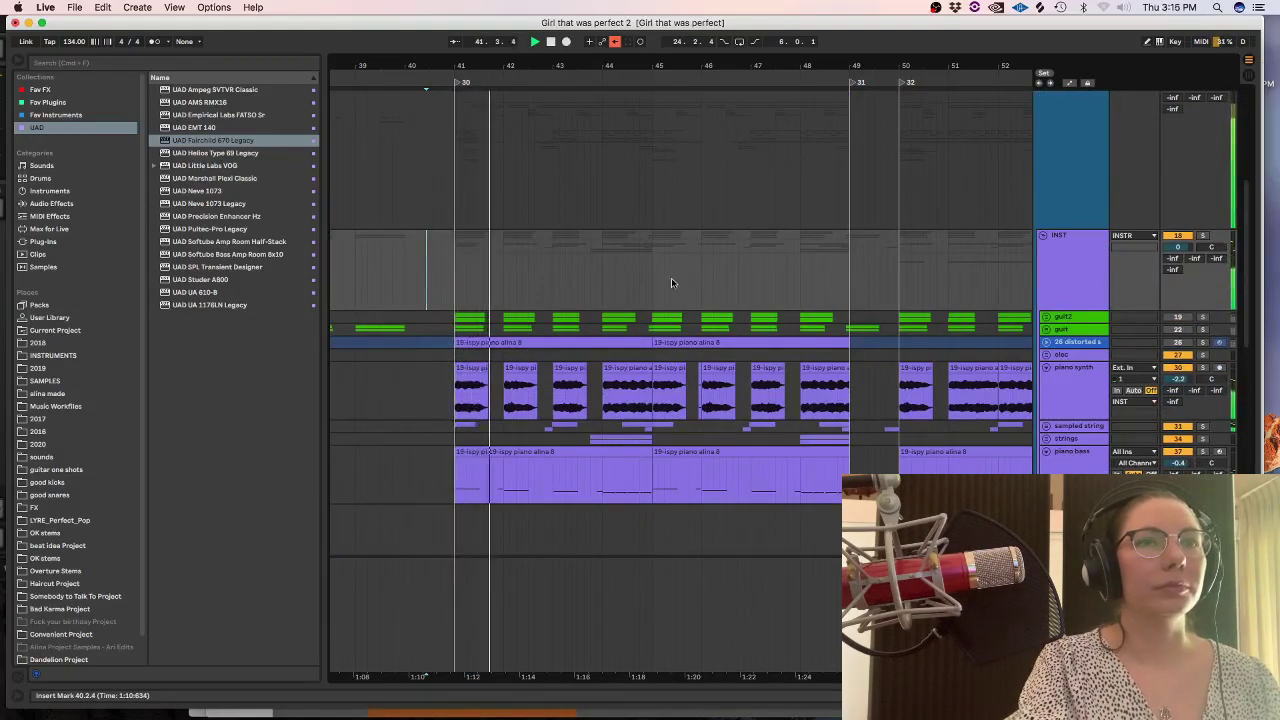
scroll(1246, 208, down, 10)
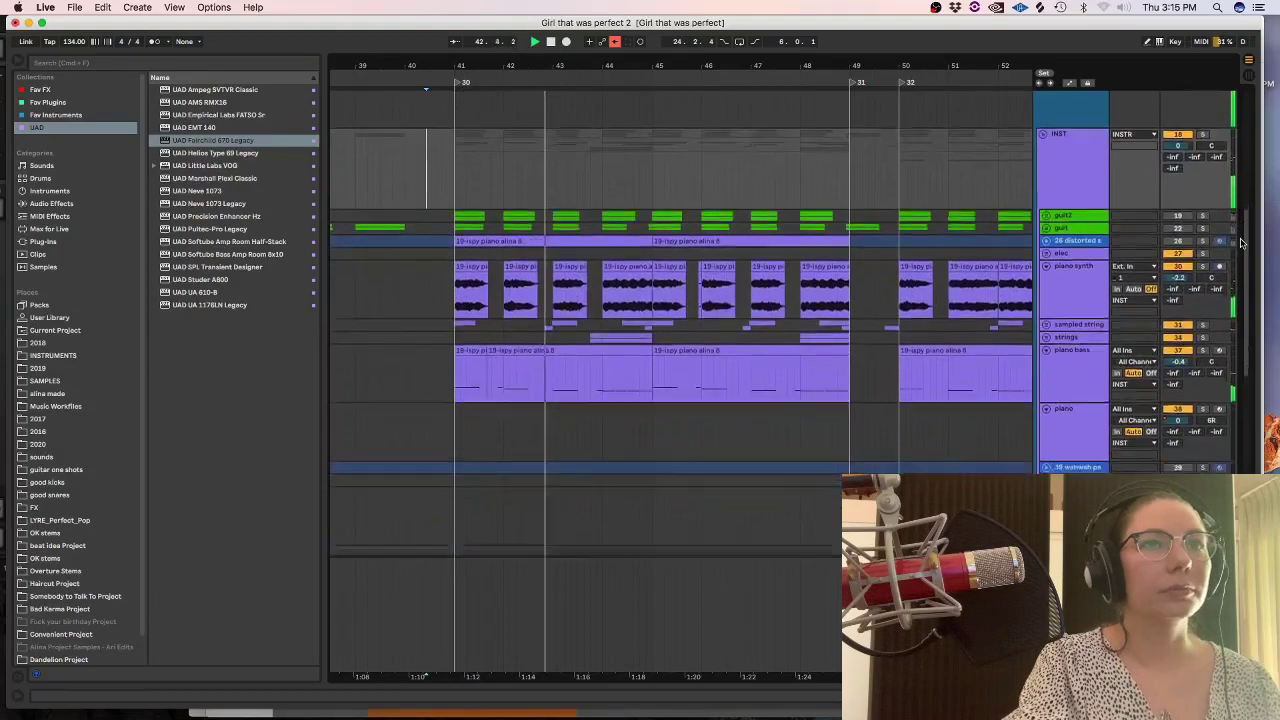
scroll(1229, 383, down, 4)
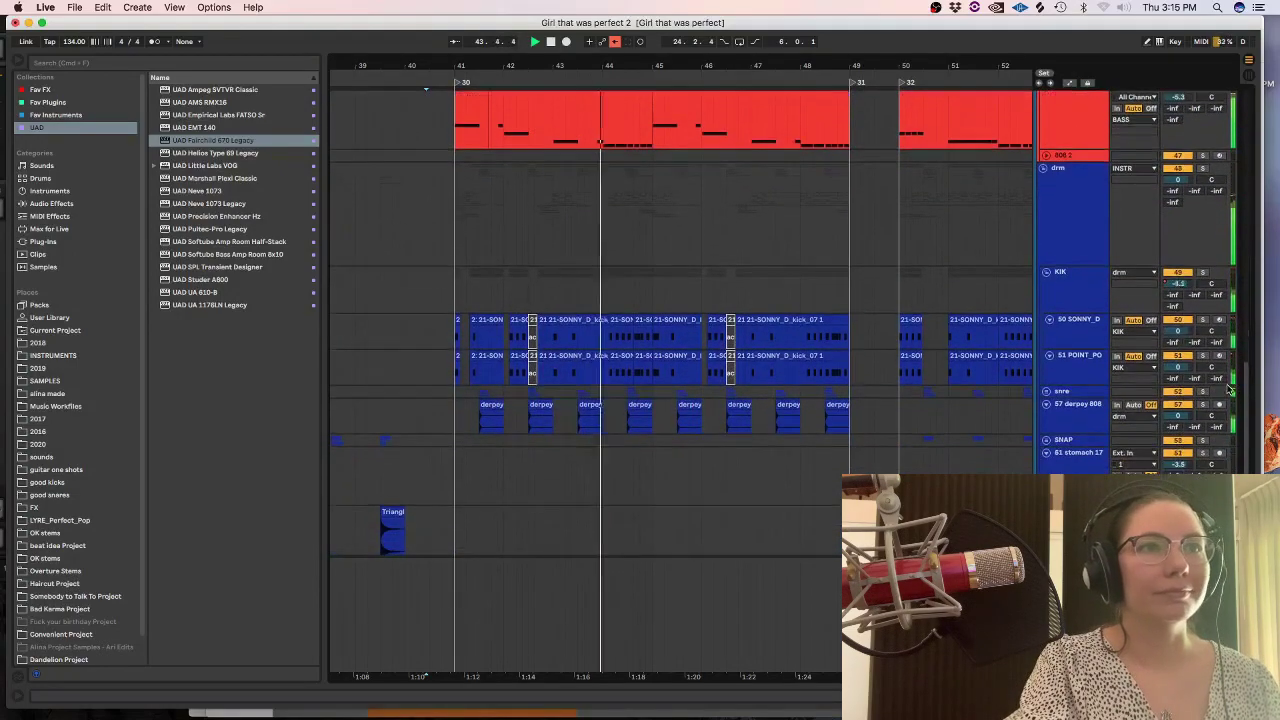
scroll(1230, 399, up, 12)
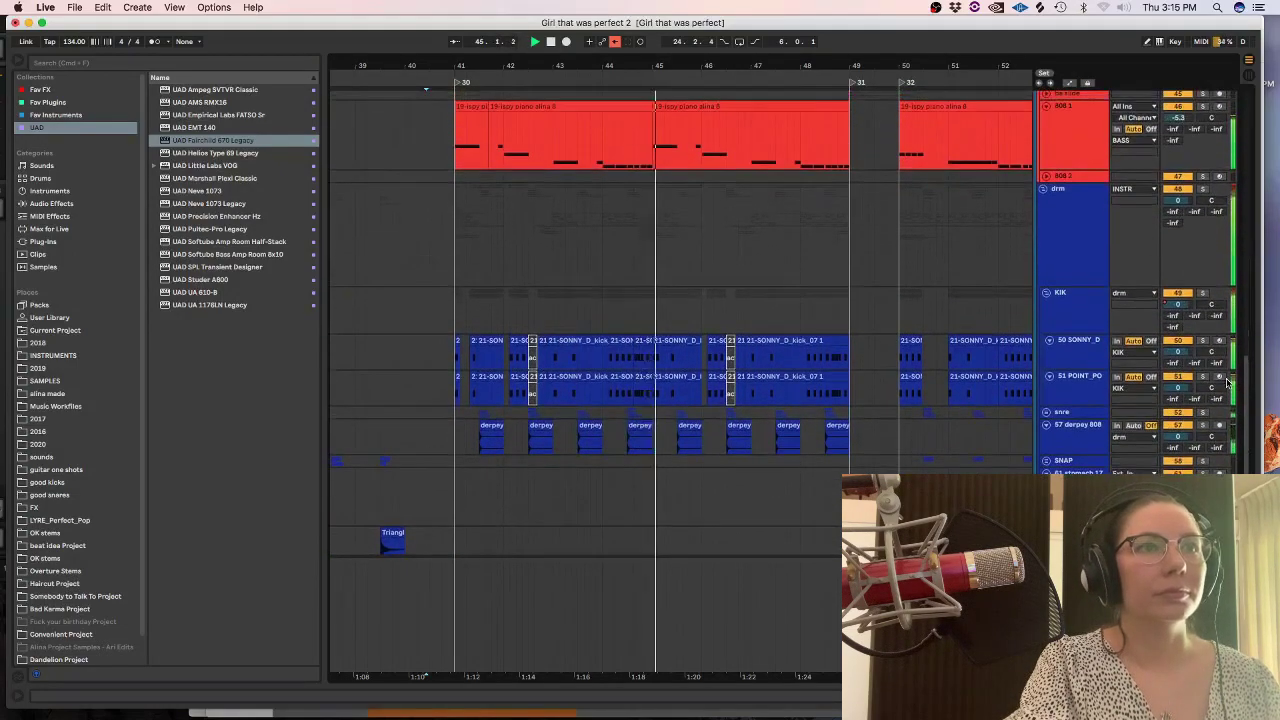
key(space)
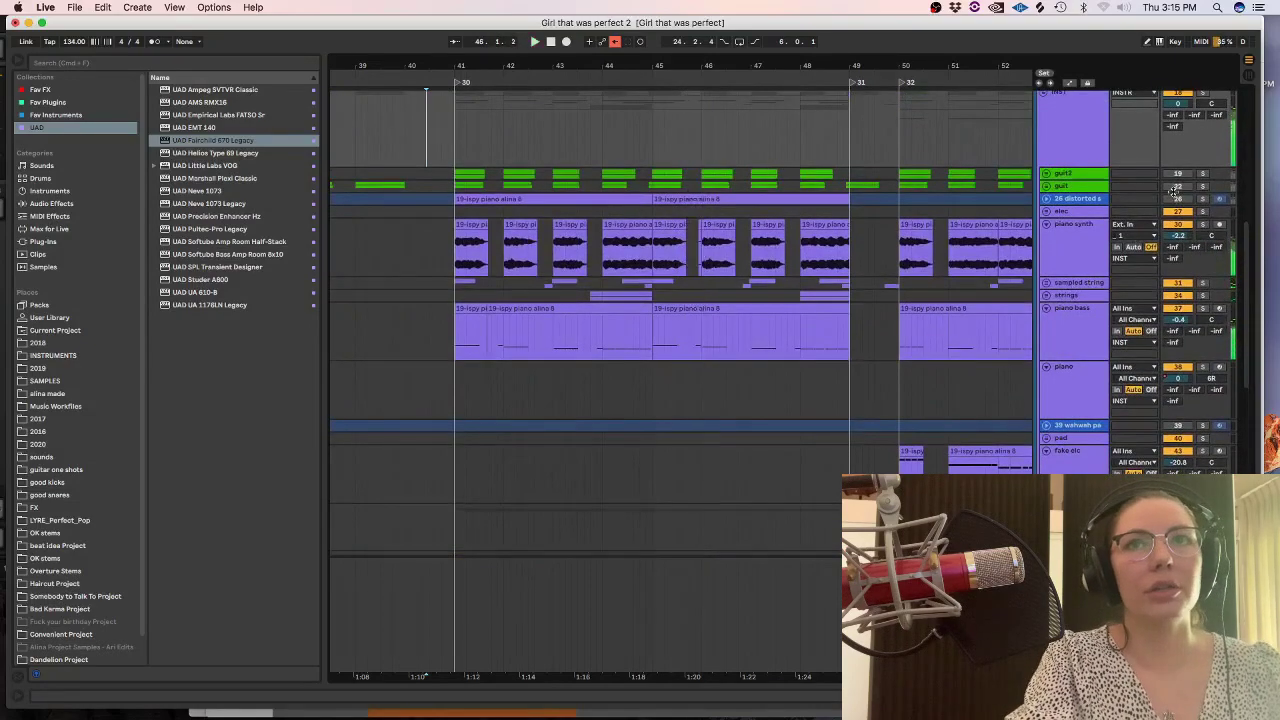
Unfold the guit group and, near 41.3, close the gap before track 24's last guitar slice and separate the matching slice on track 25.
click(1046, 187)
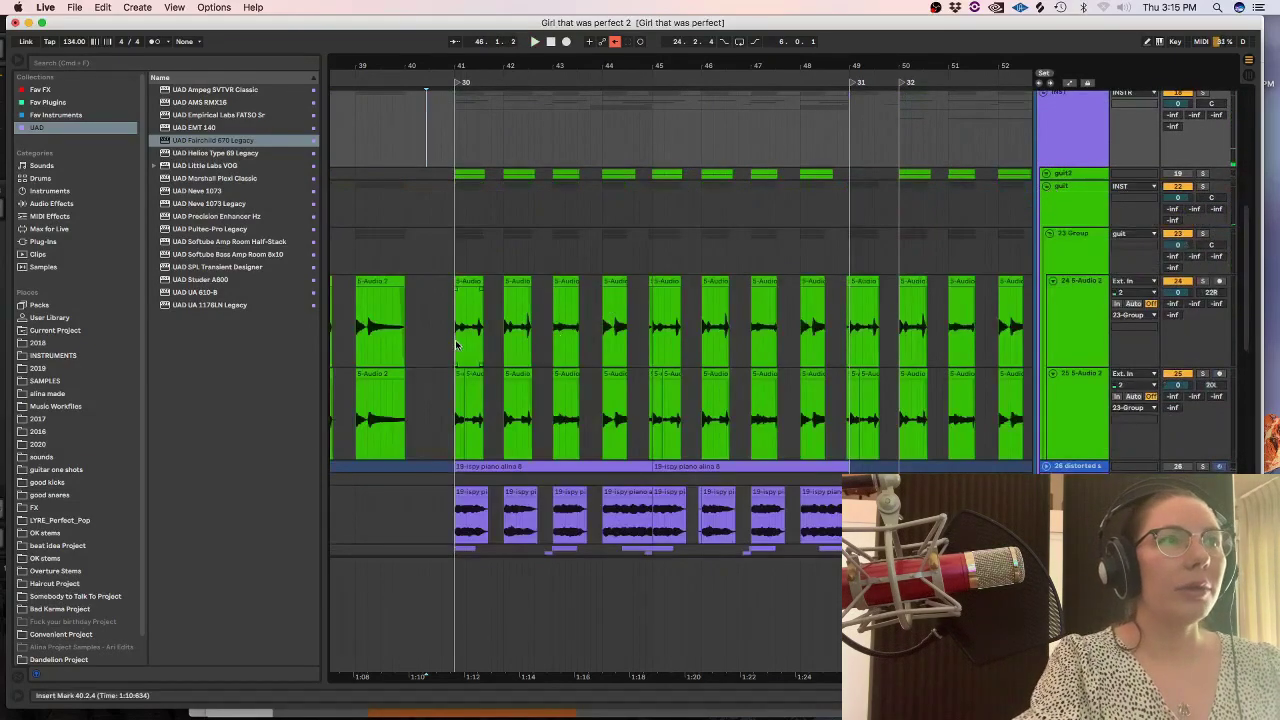
scroll(456, 345, up, 10)
click(824, 293)
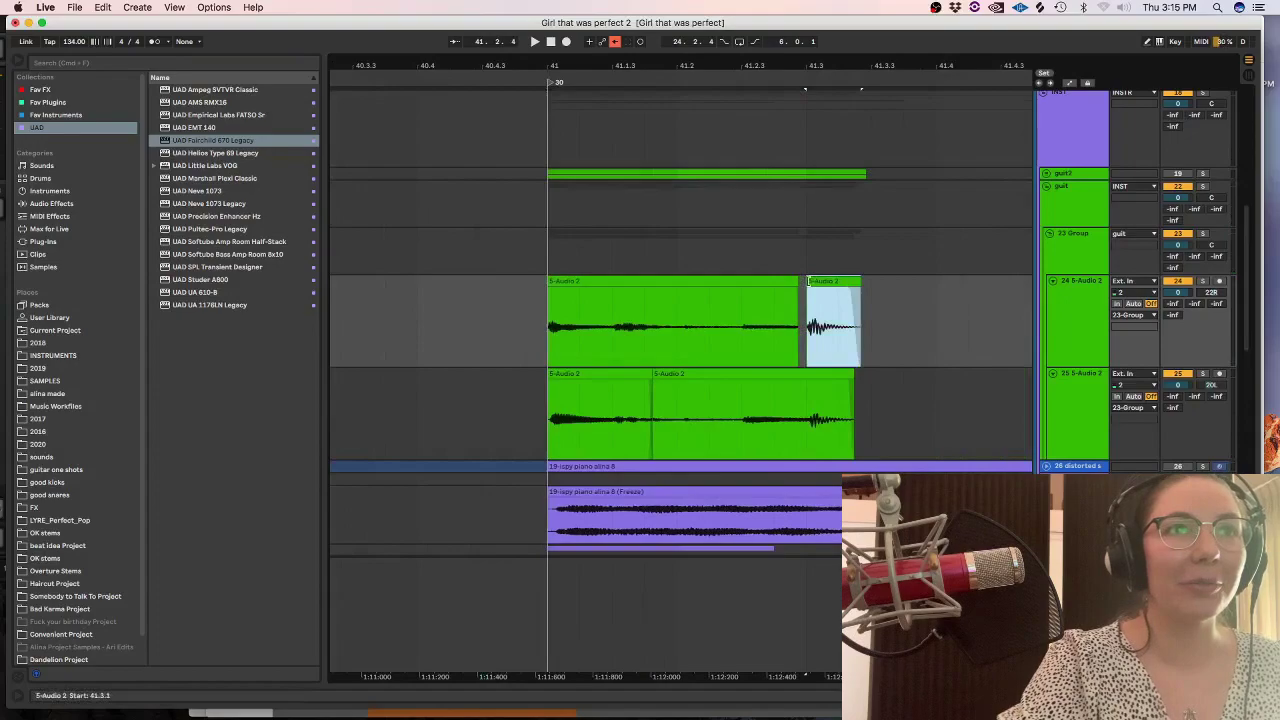
drag(797, 283, 790, 283)
drag(871, 400, 805, 404)
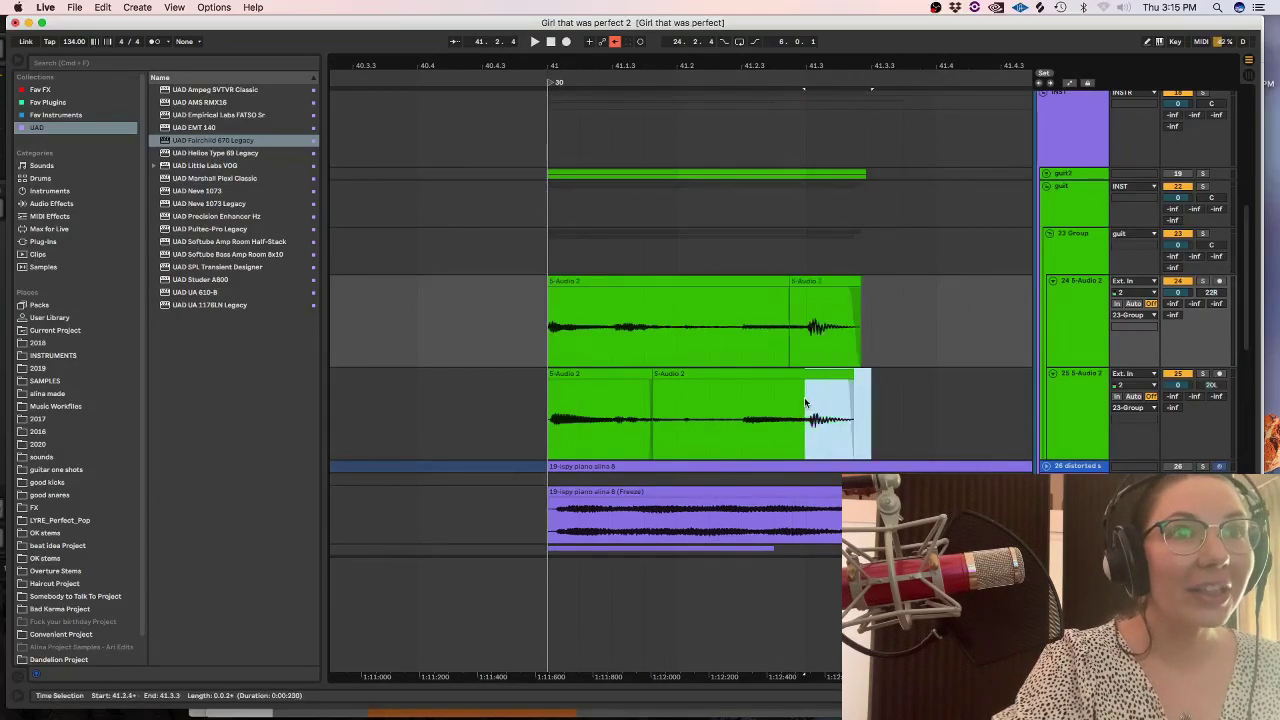
click(450, 410)
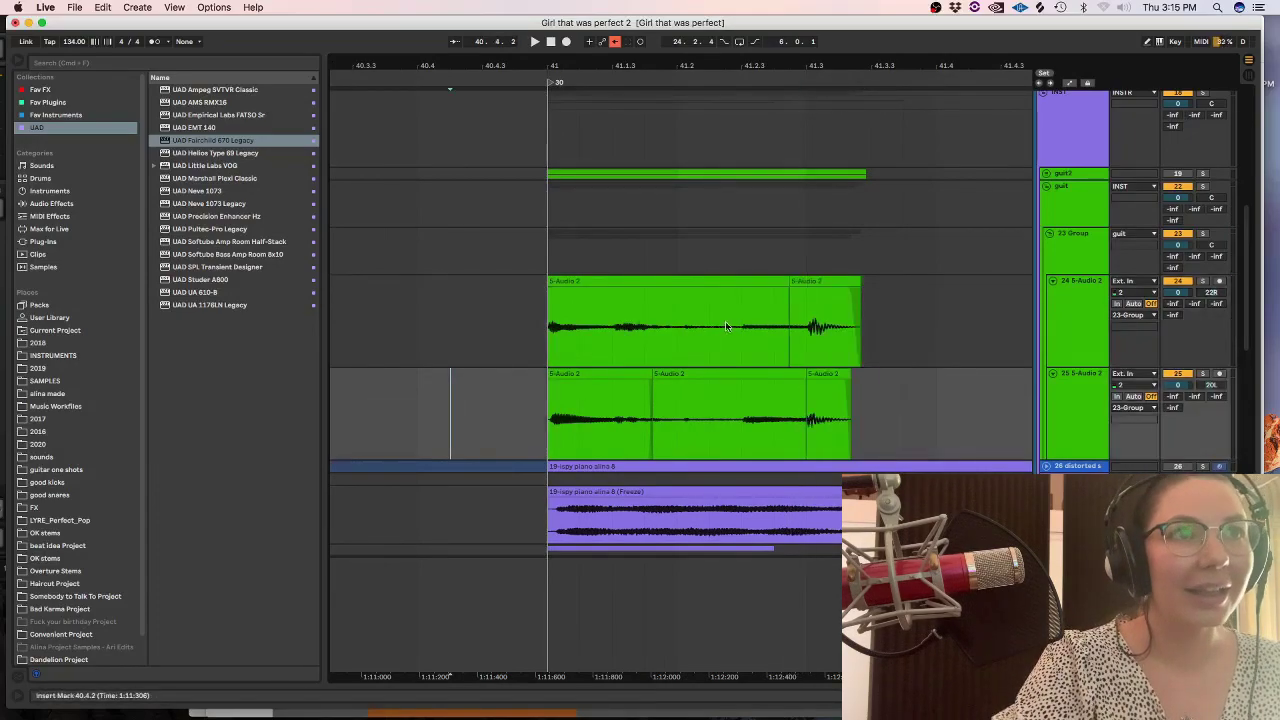
Split out the guitar note near 41.2 on both 5-Audio 2 tracks, align it to 41.2.1, and play the passage back.
drag(741, 330, 684, 335)
key(super+e)
drag(702, 284, 731, 281)
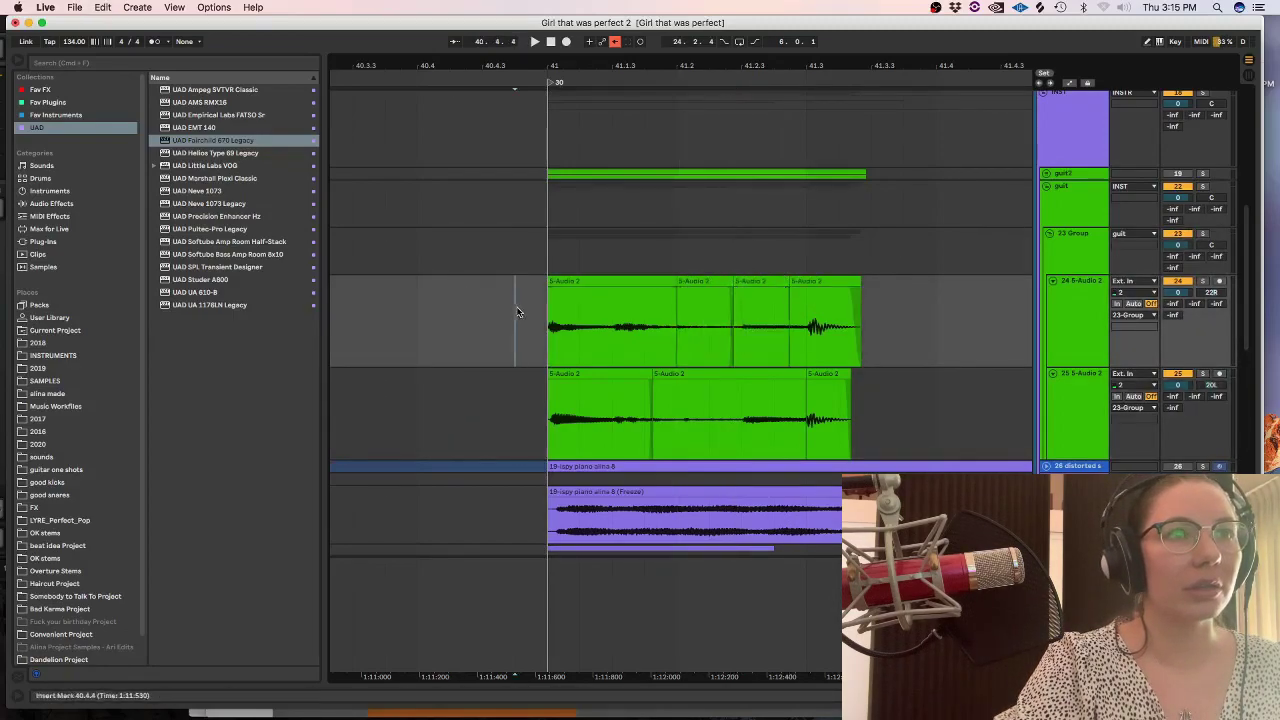
drag(734, 424, 679, 424)
key(super+e)
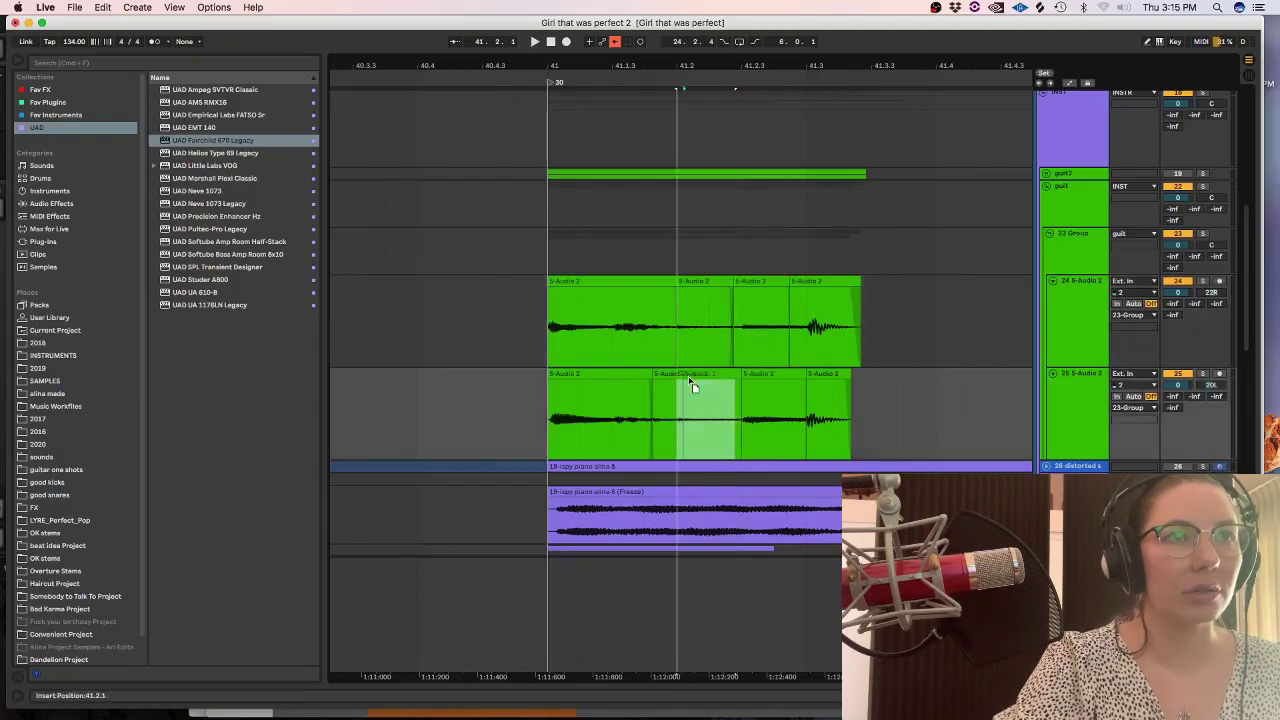
drag(744, 374, 727, 375)
click(551, 405)
key(space)
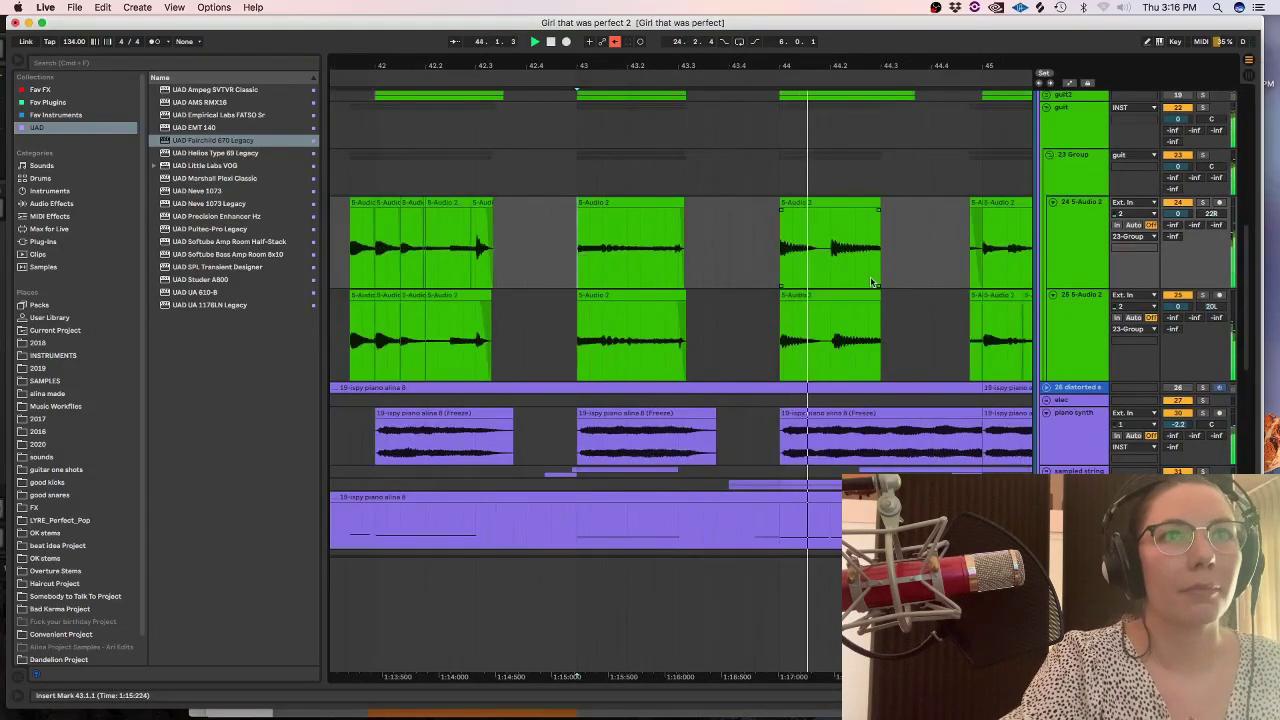
Duplicate the guitar section from 44.2.1 to 44.3.1 twice on both 5-Audio 2 tracks, filling up to bar 45.
drag(882, 352, 830, 234)
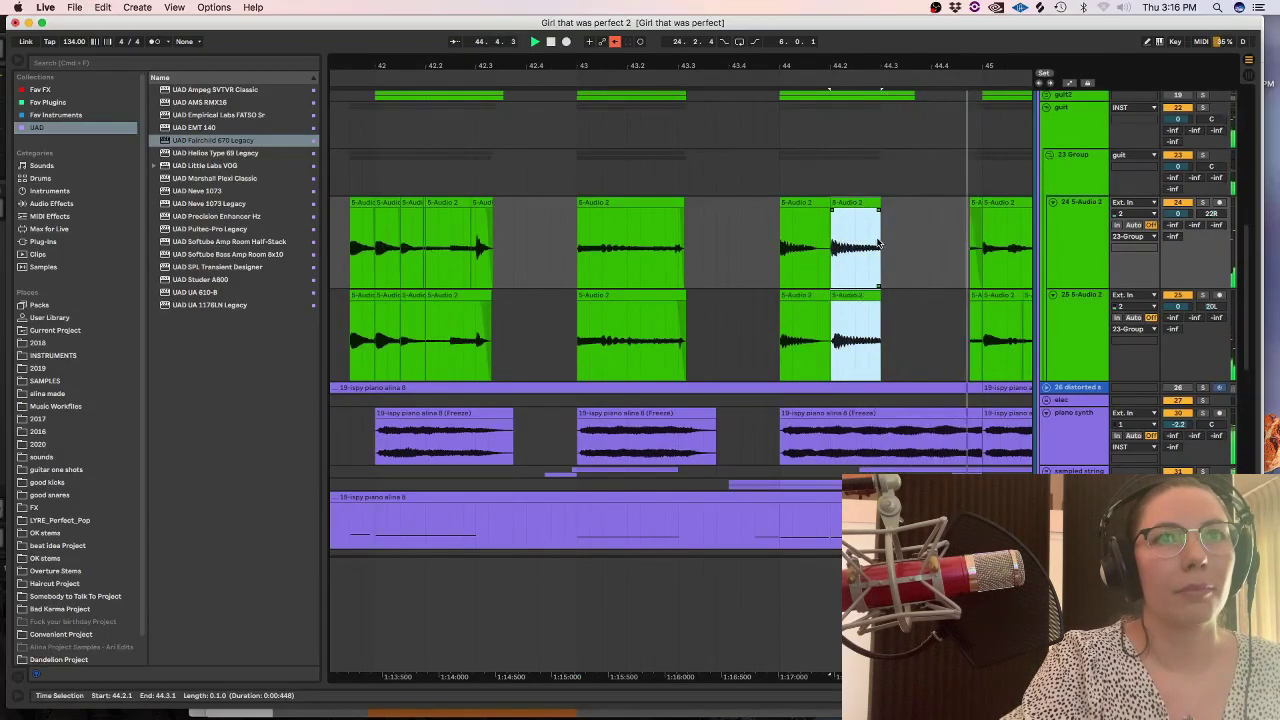
key(ctrl+d)
key(ctrl+d)
click(754, 237)
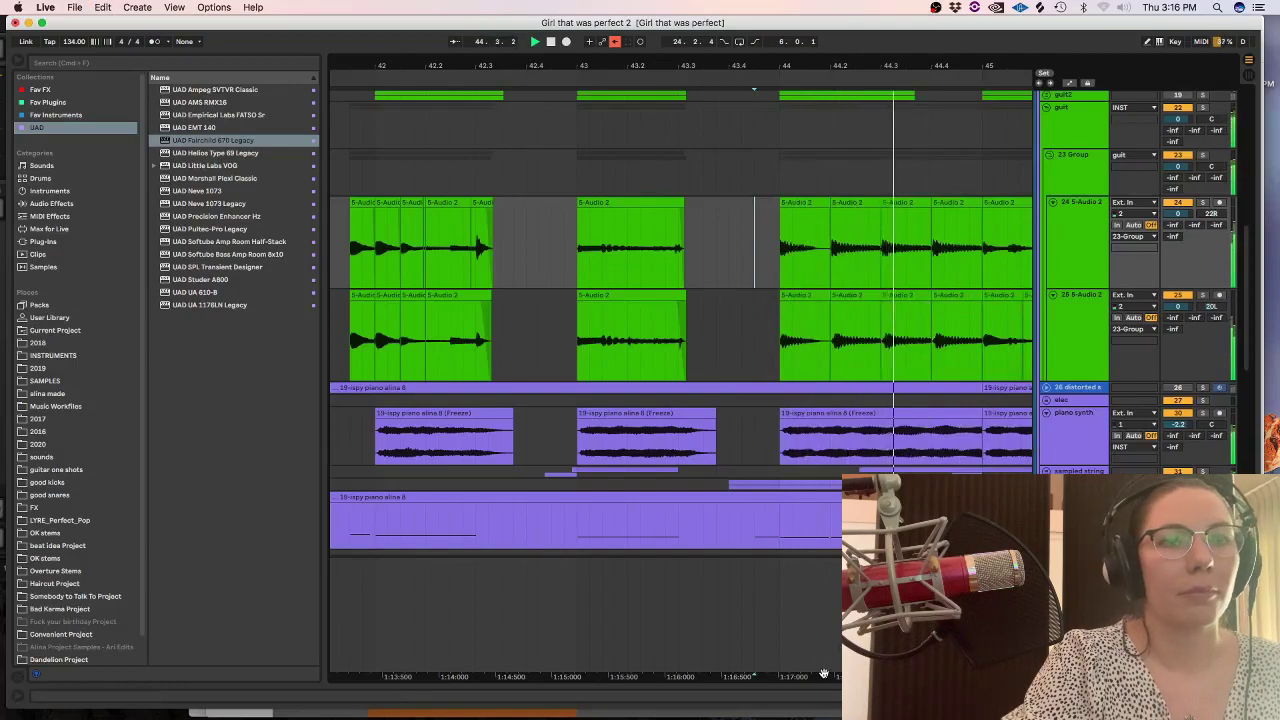
scroll(751, 511, right, 3)
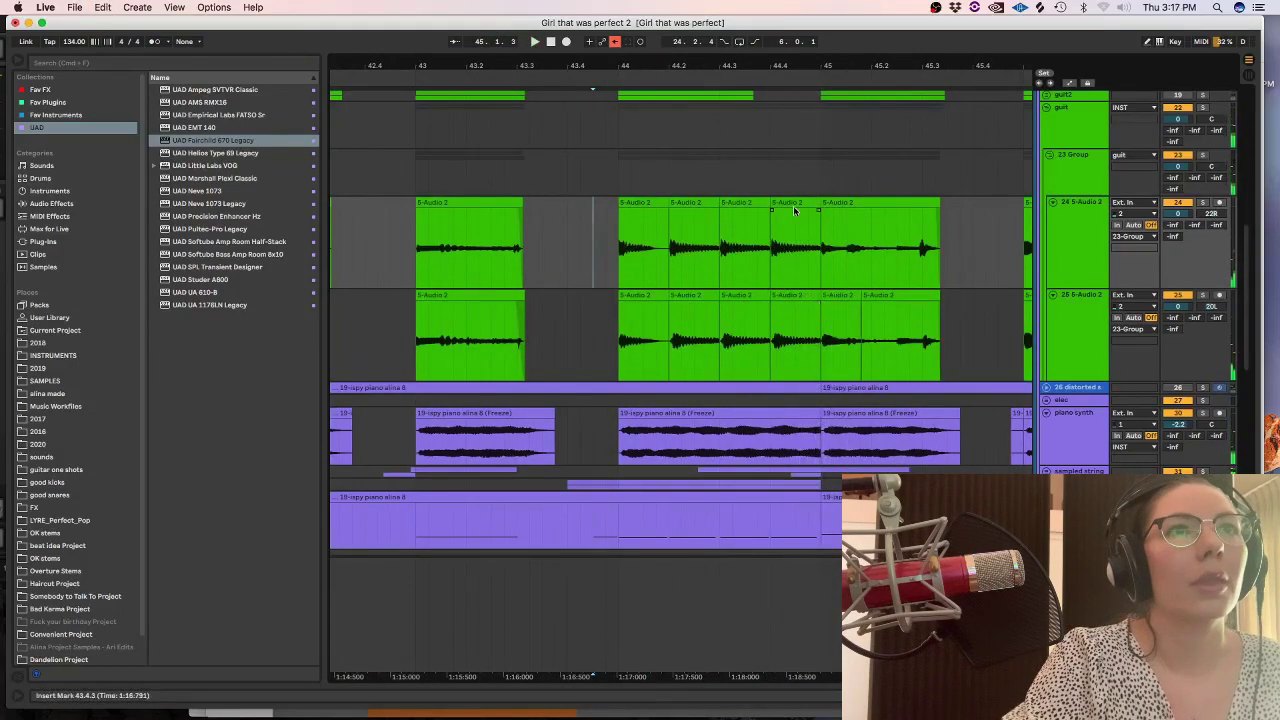
Replace the guitar slices from 44.3 to bar 45 with repeated half-length slices on both 5-Audio 2 tracks, and listen to the result.
click(795, 208)
shift+click(791, 297)
drag(789, 206, 725, 346)
key(super+d)
click(592, 317)
key(space)
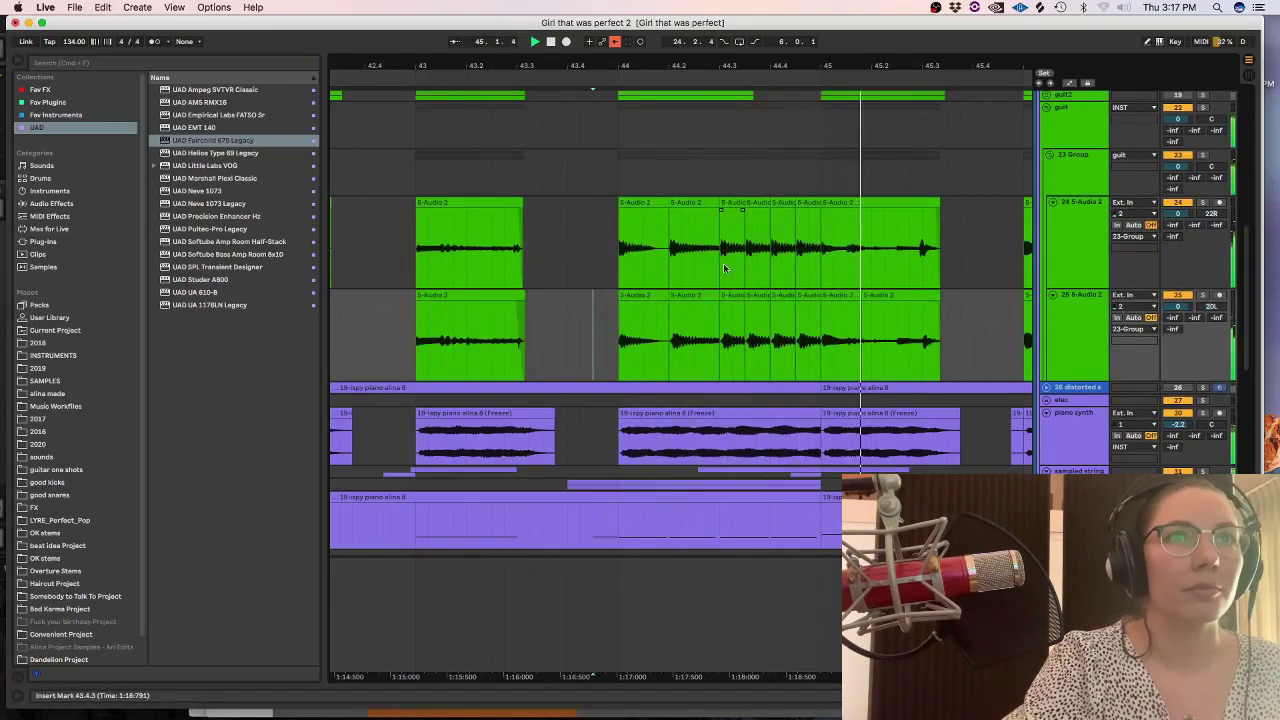
click(586, 259)
key(space)
Delete the tail of each of the four short guitar slices before bar 45 on both tracks, leaving gaps, and play them back.
key(minus)
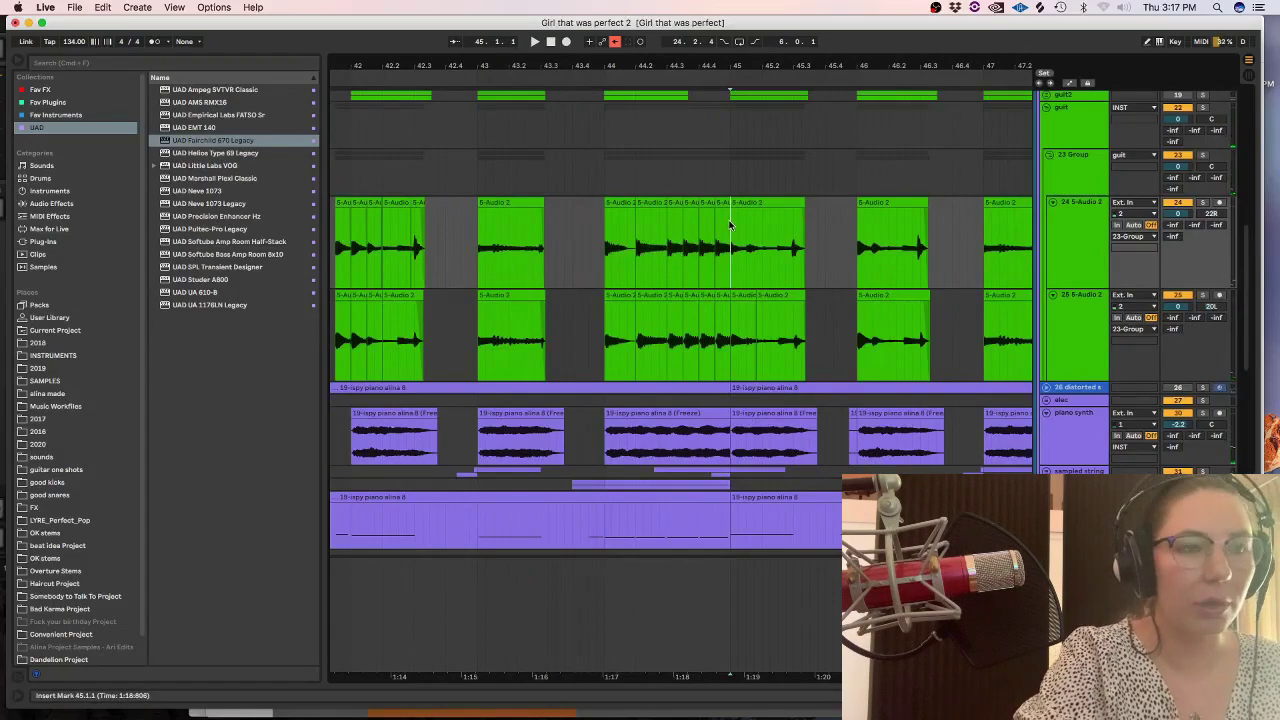
key(plus)
drag(610, 249, 681, 330)
key(Delete)
key(Delete)
key(Delete)
drag(732, 250, 721, 340)
key(Delete)
click(528, 247)
key(space)
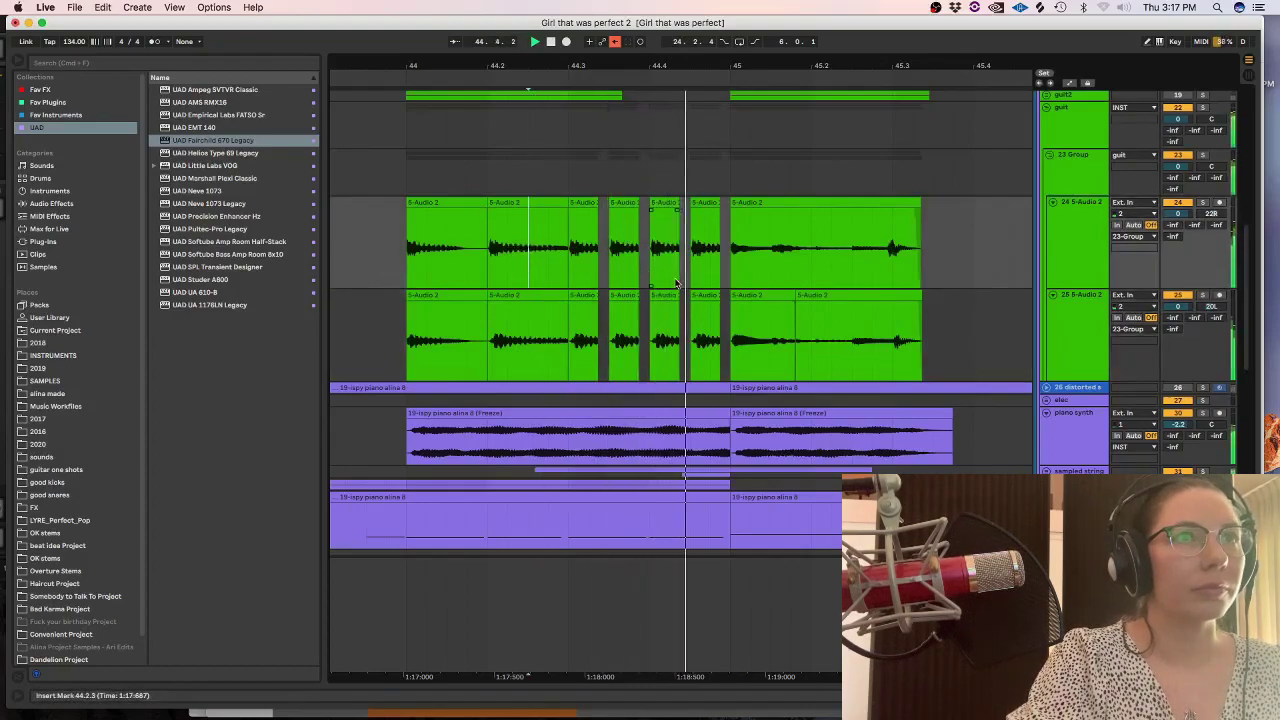
Inspect the clip settings of the chopped guitar slices from 44.3.1 to bar 45 on both tracks and replay the passage.
key(minus)
drag(652, 345, 553, 215)
key(shift+Tab)
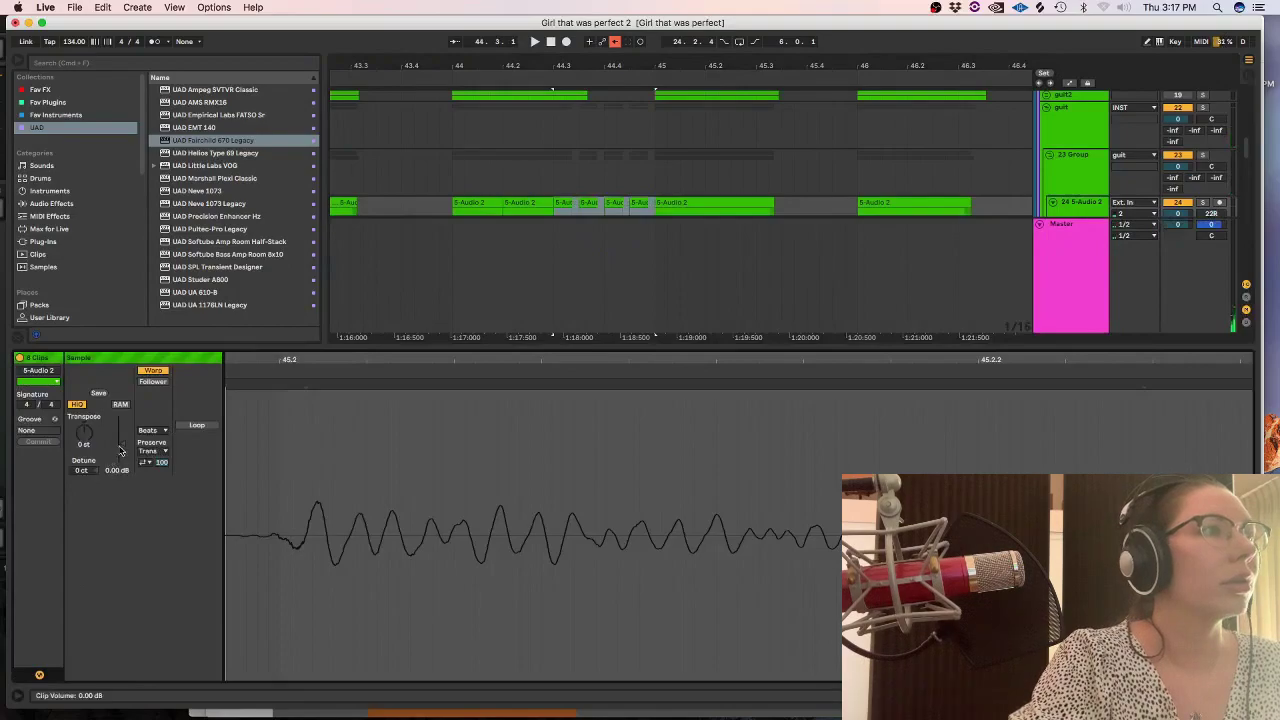
key(shift+Tab)
key(space)
click(539, 269)
key(minus)
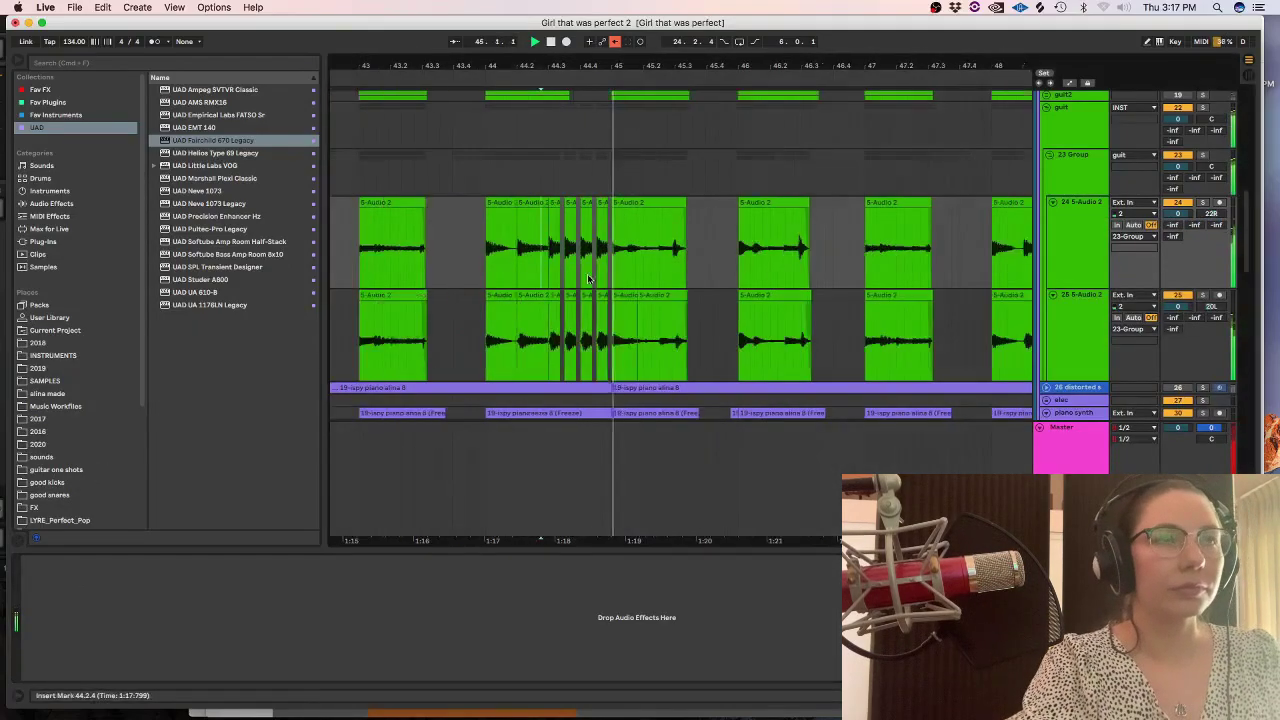
scroll(499, 545, left, 3)
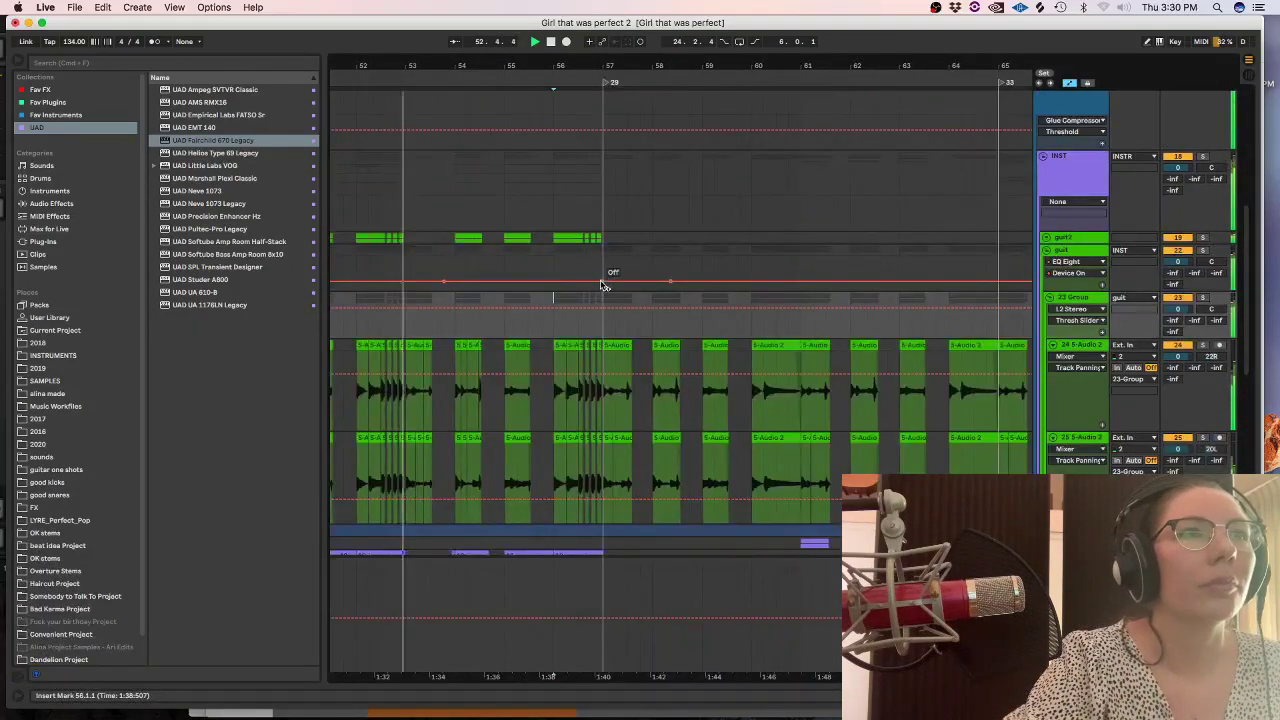
Display the guit group's devices and its EQ Eight 8 Resonance A automation, and play back the sweep just after bar 57.
click(1068, 273)
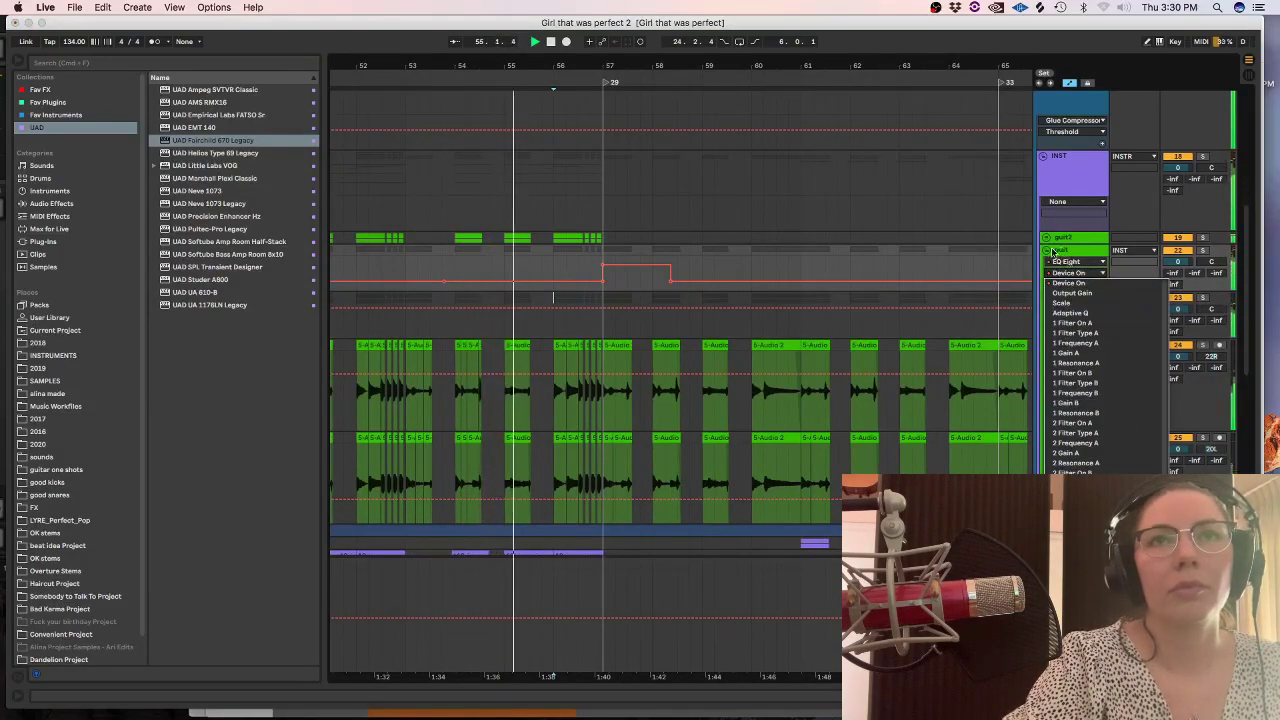
click(1062, 250)
double_click(1062, 250)
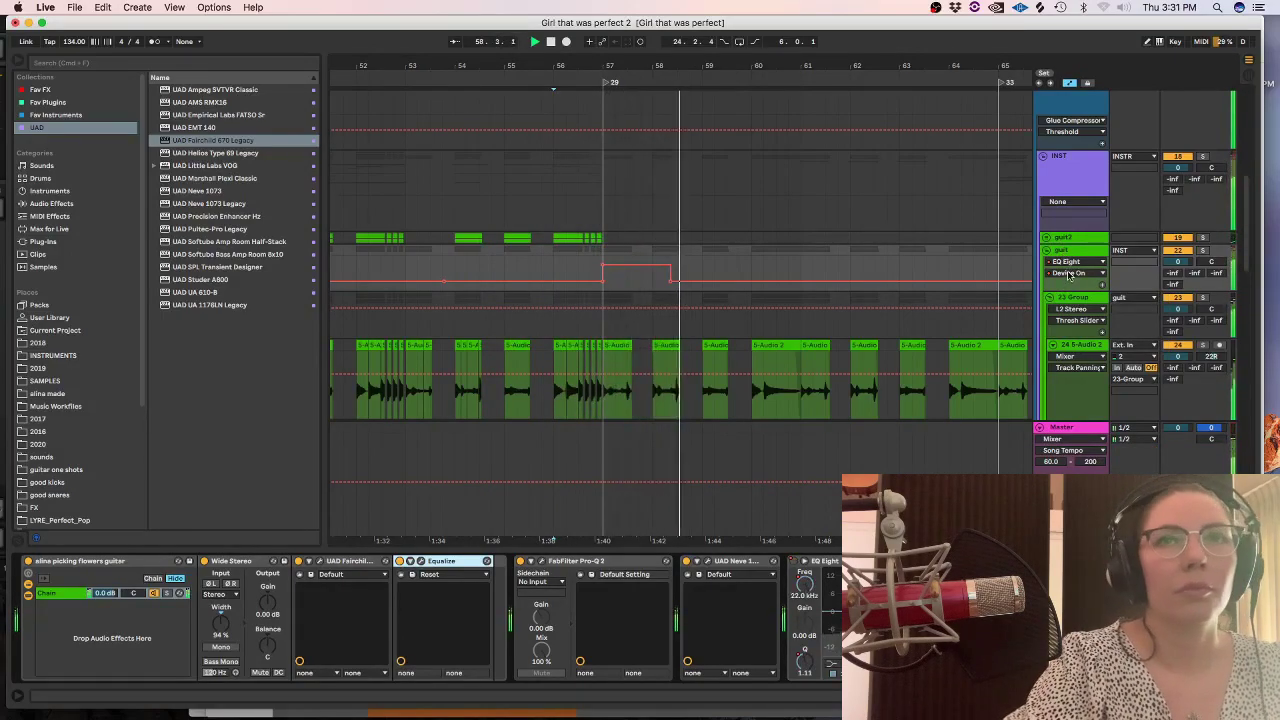
click(1072, 273)
click(1178, 381)
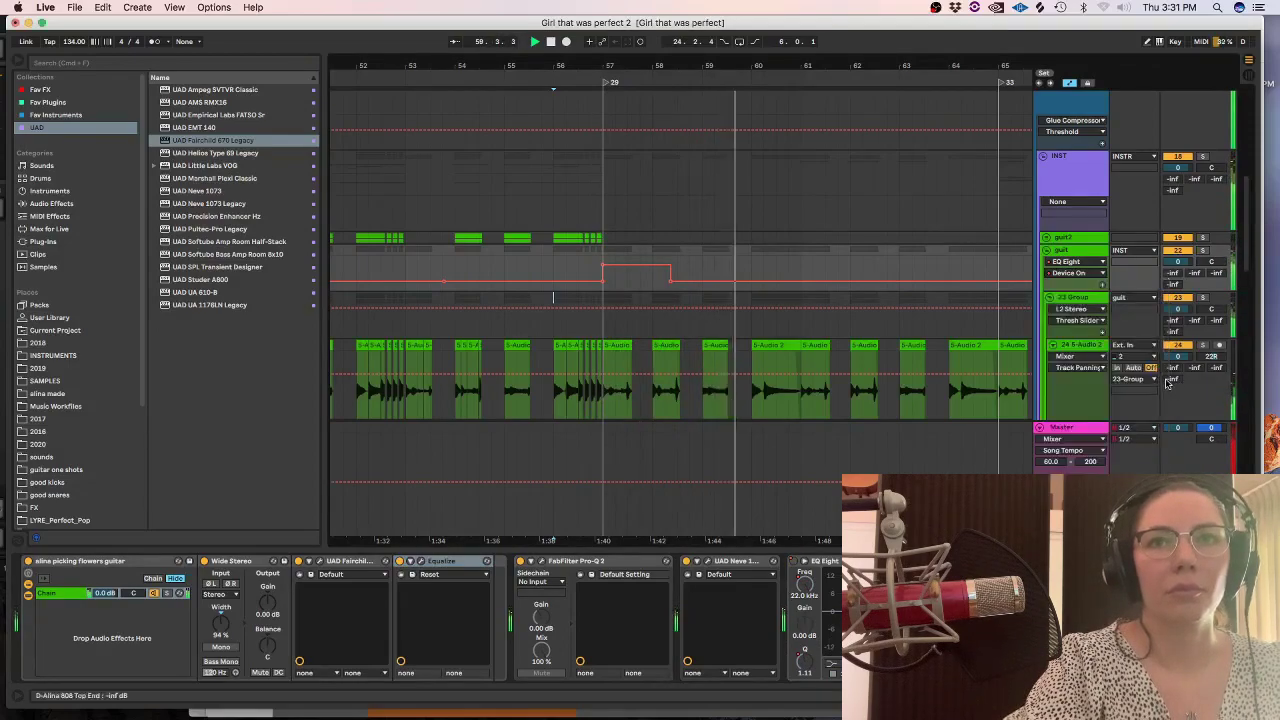
click(1090, 277)
scroll(1100, 375, down, 3)
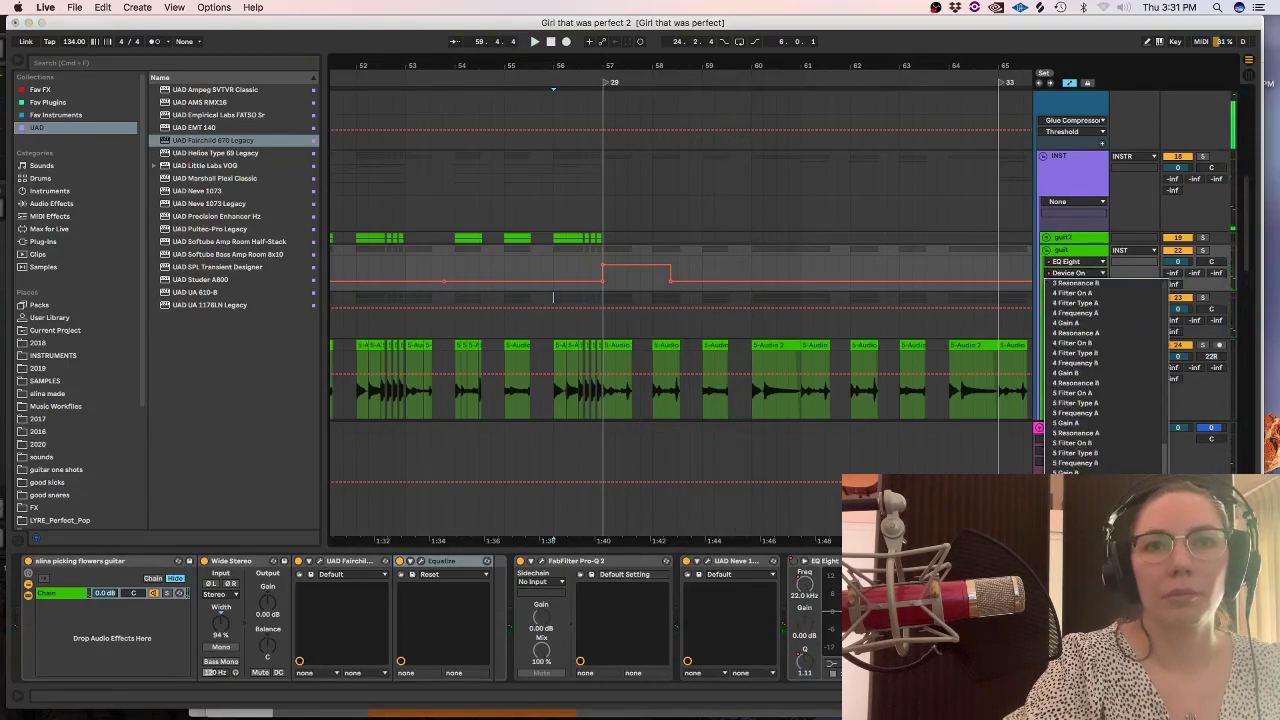
click(1076, 631)
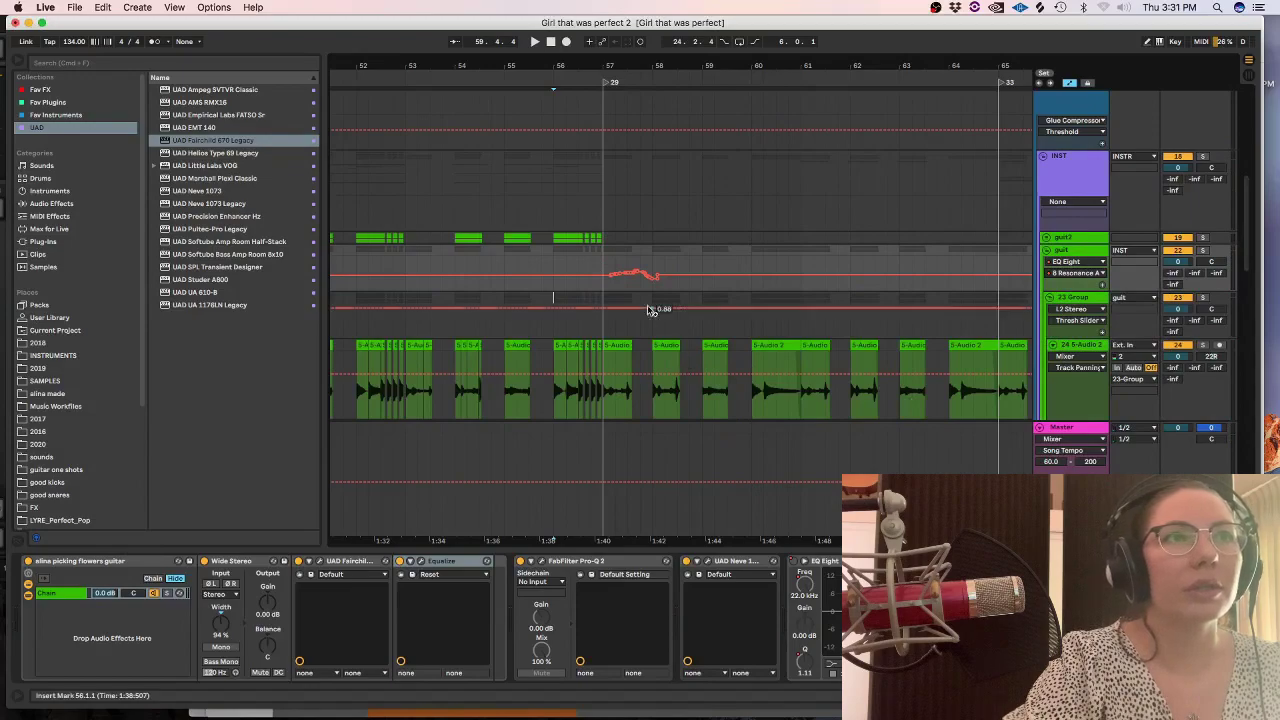
drag(627, 287, 655, 285)
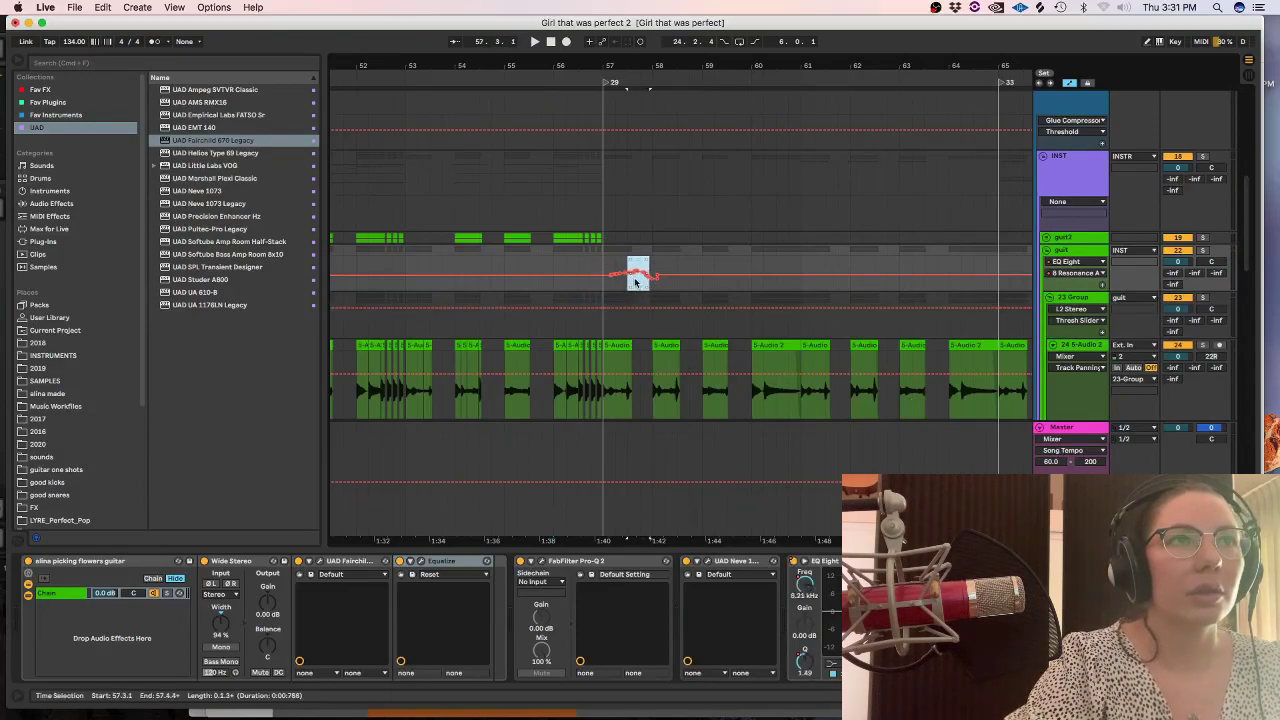
click(592, 271)
key(space)
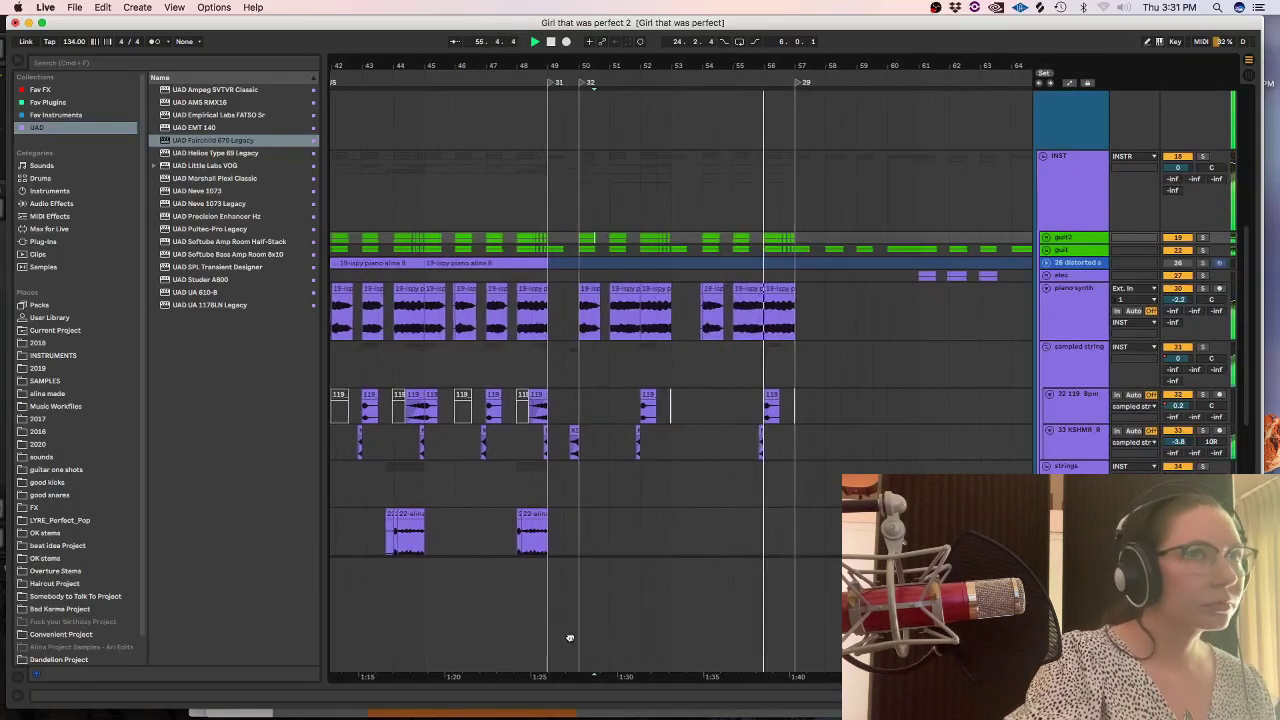
Duplicate the 119_Bpm sampled string clip at bar 56 so the copy follows directly after it before bar 57.
scroll(572, 638, left, 1)
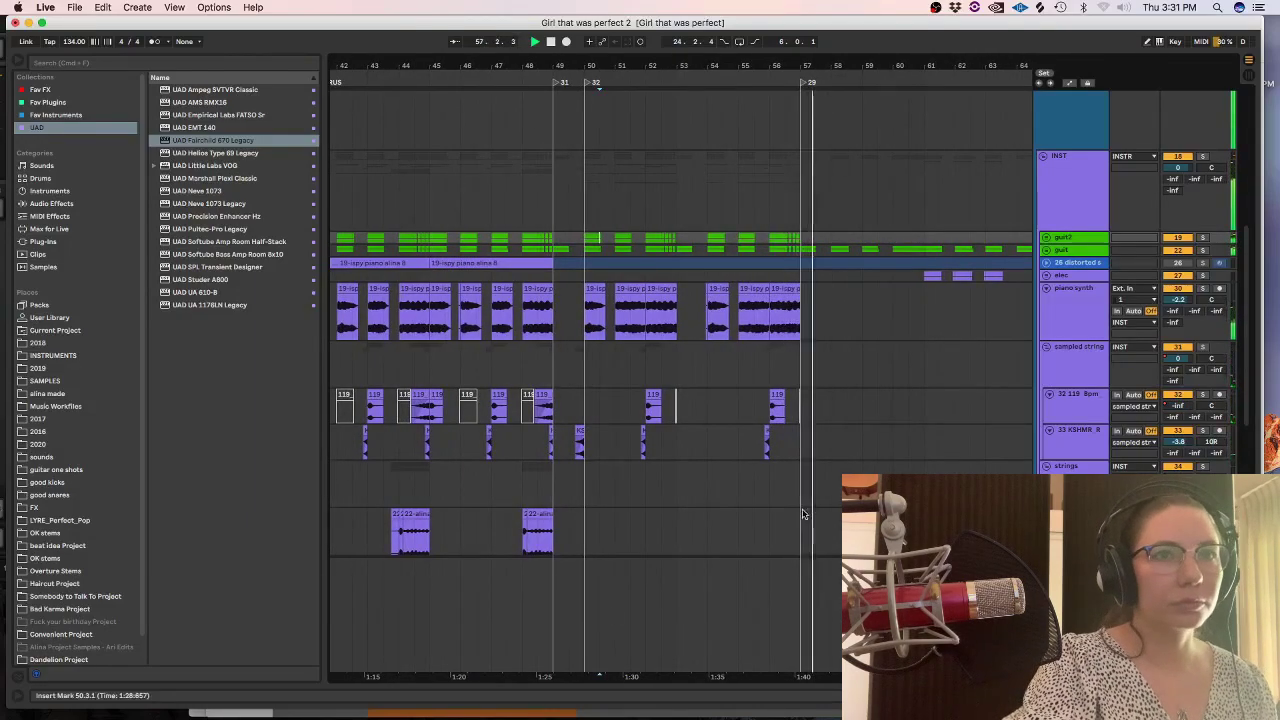
click(766, 456)
scroll(766, 456, up, 2)
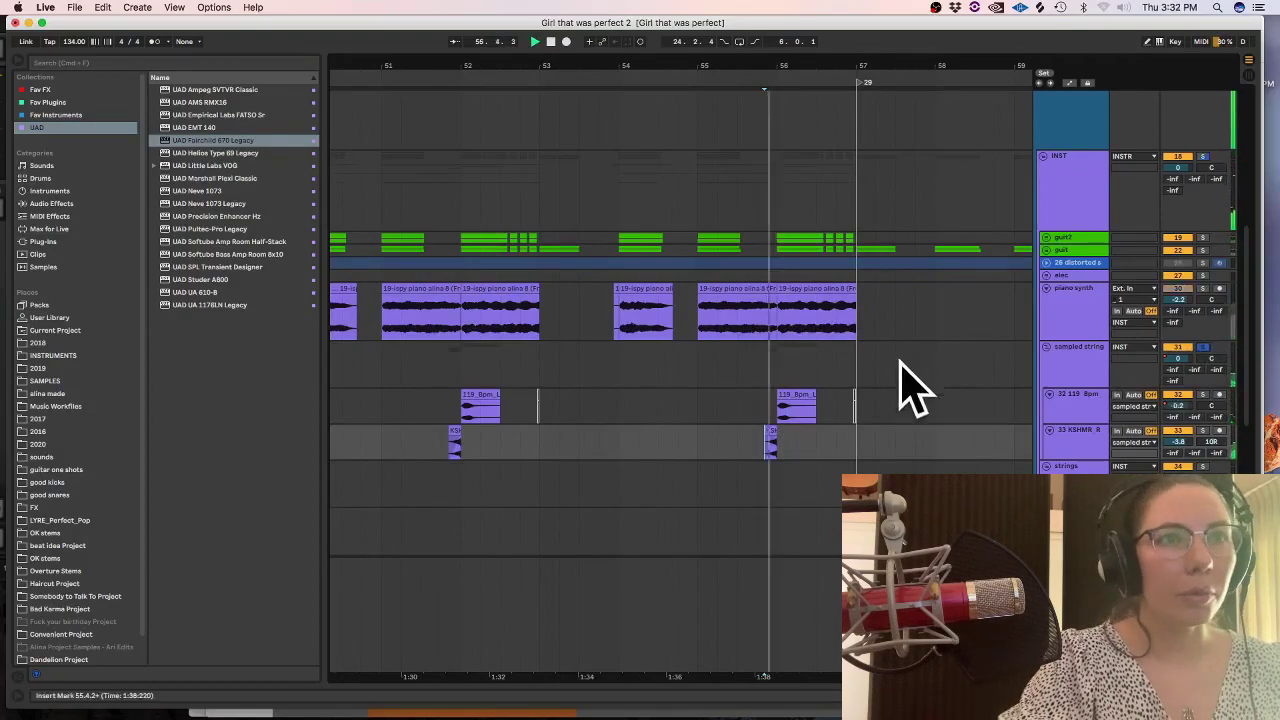
click(801, 393)
key(super+d)
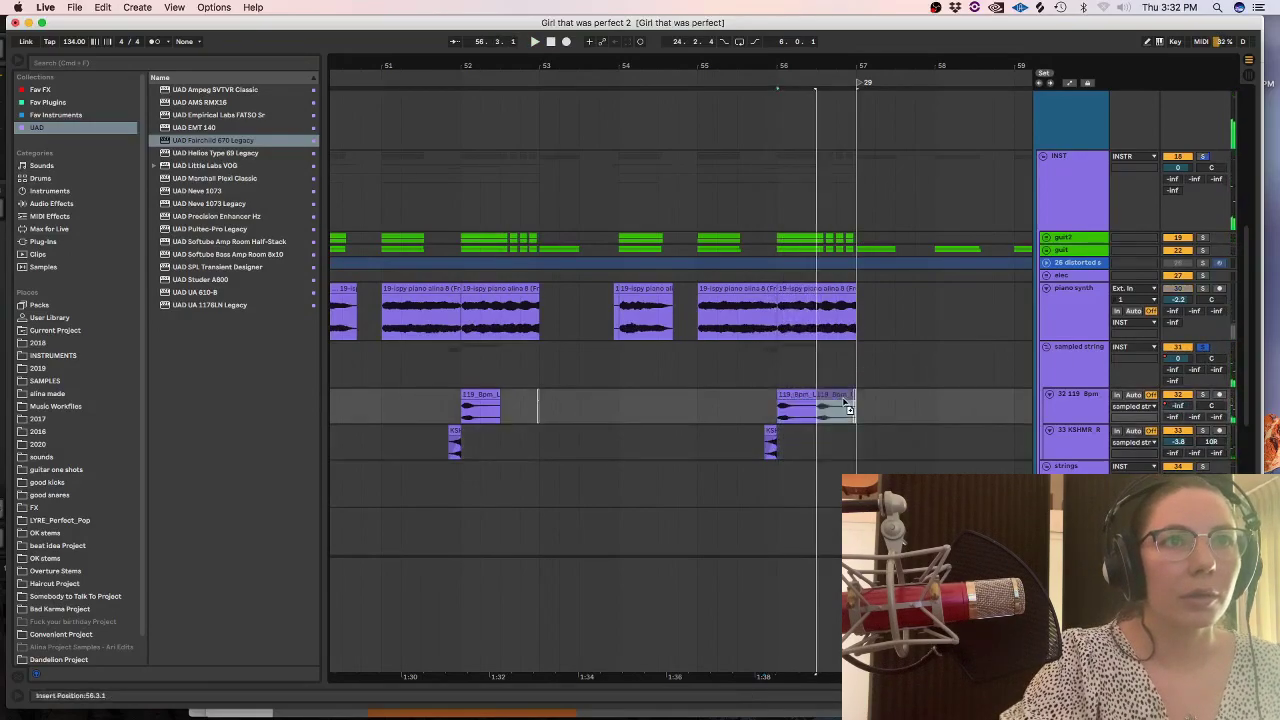
Duplicate the KSHMR reverse string clip so the copy leads into the second 119_Bpm clip at 56.3.1, and shorten it.
click(771, 430)
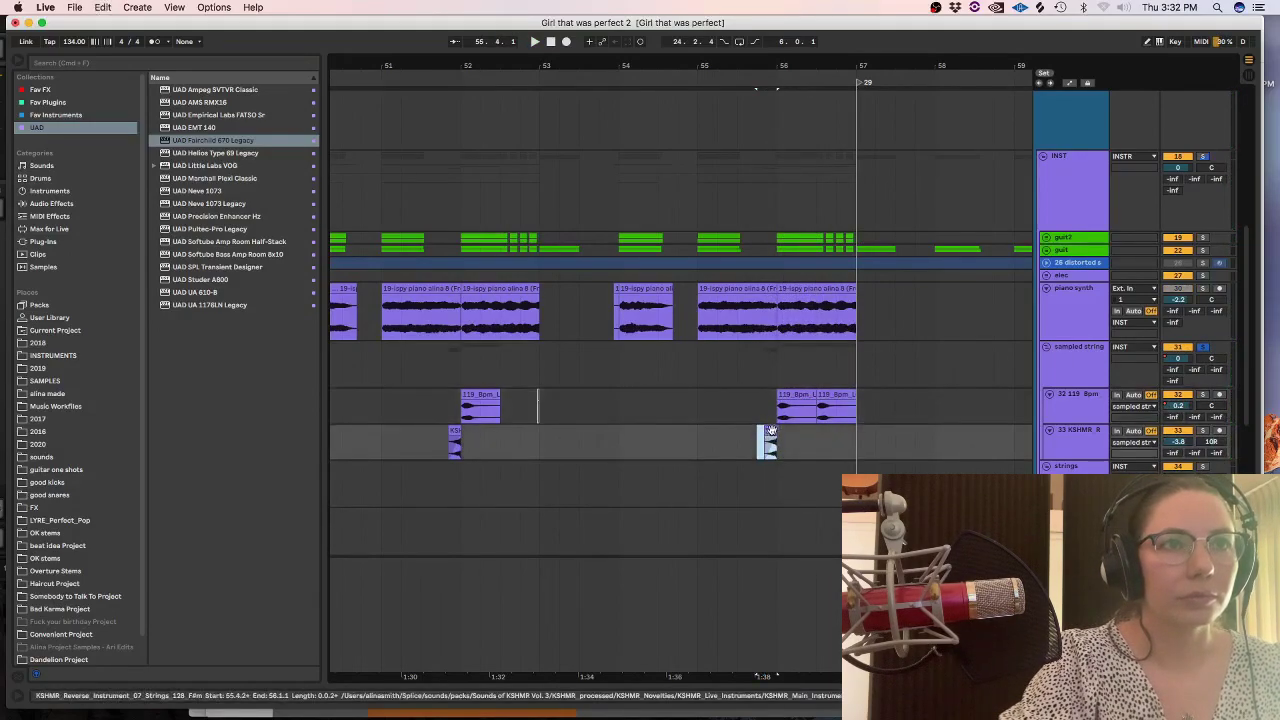
key(space)
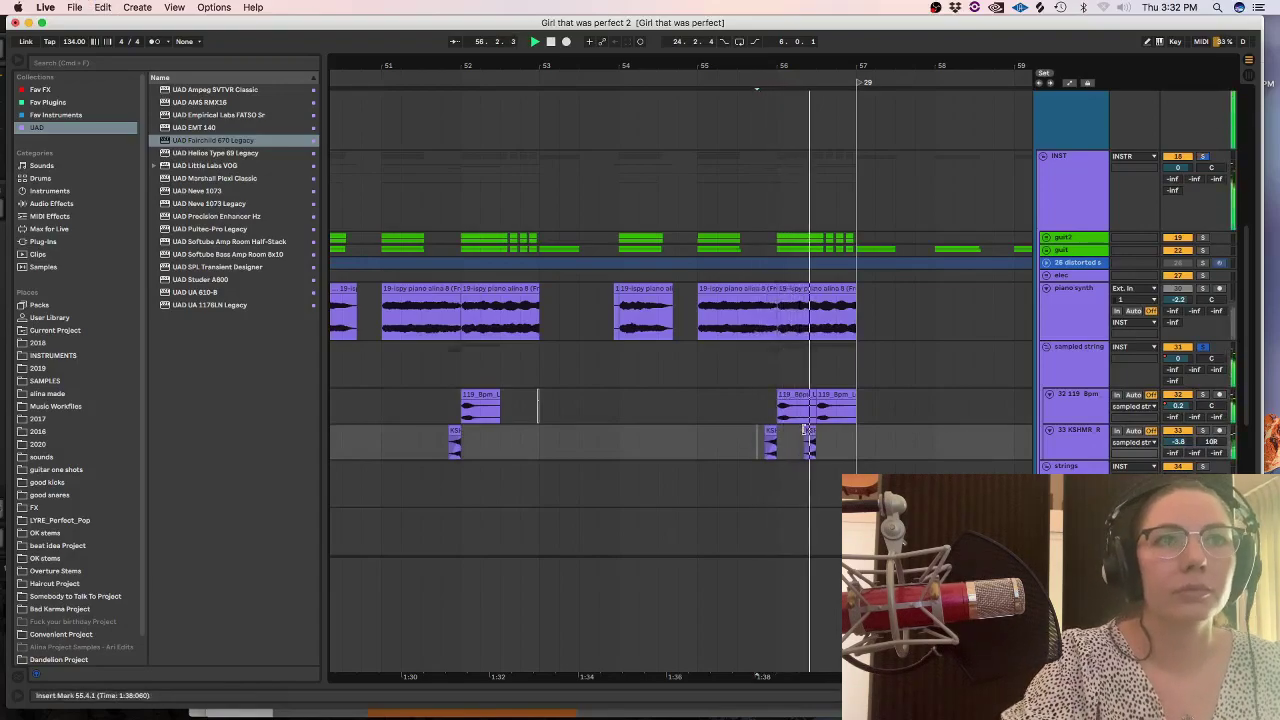
key(space)
click(737, 406)
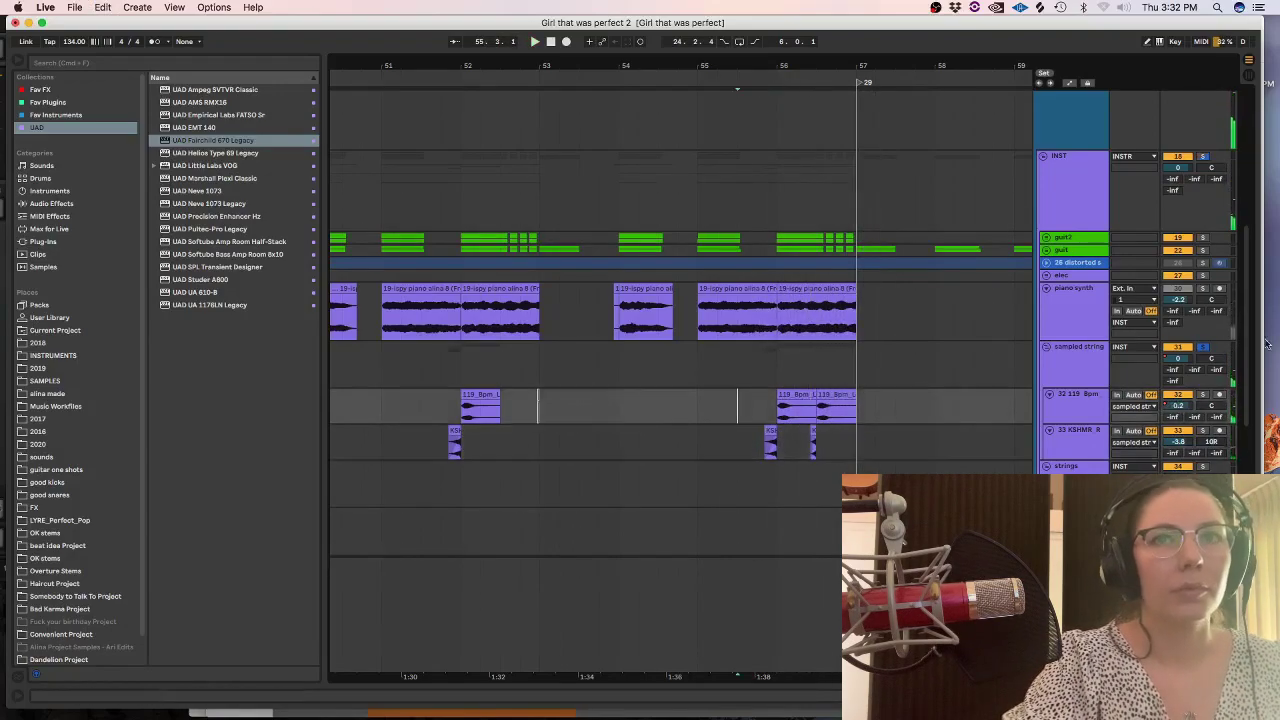
Unsolo the sampled string group and play back the string hits in the full mix from 55.3.1.
click(1207, 347)
key(space)
key(Up)
key(plus)
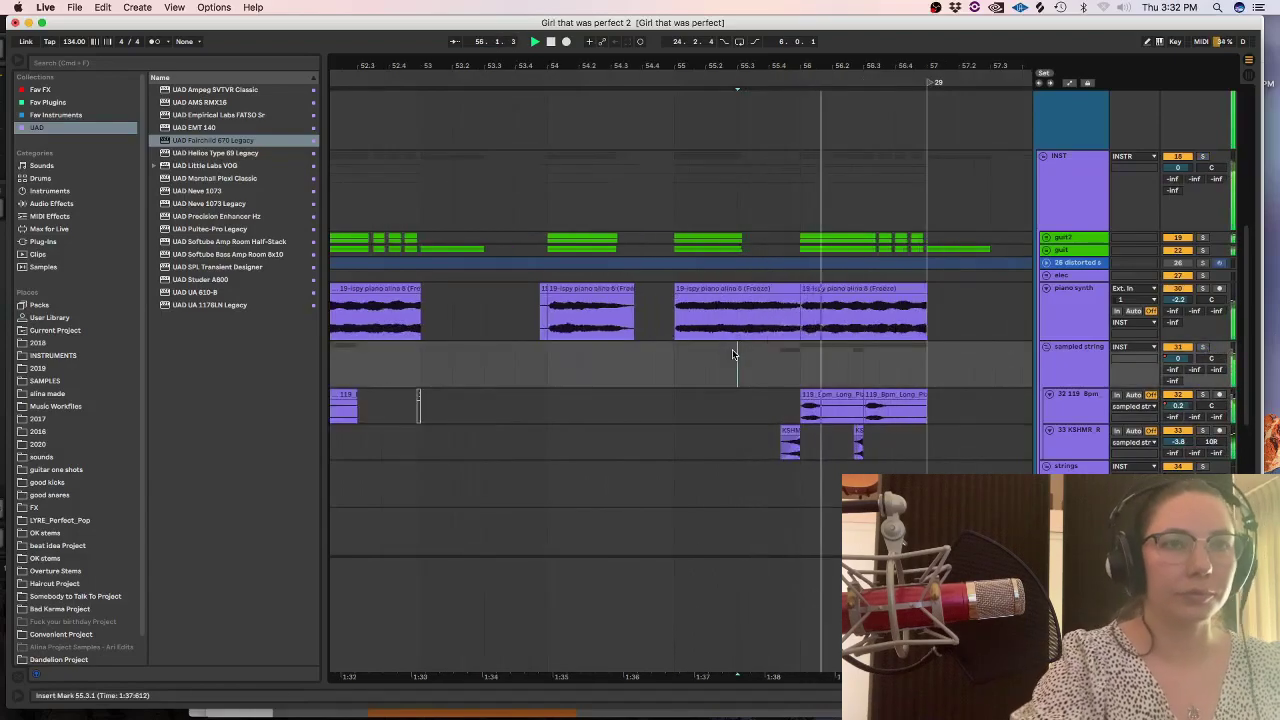
key(space)
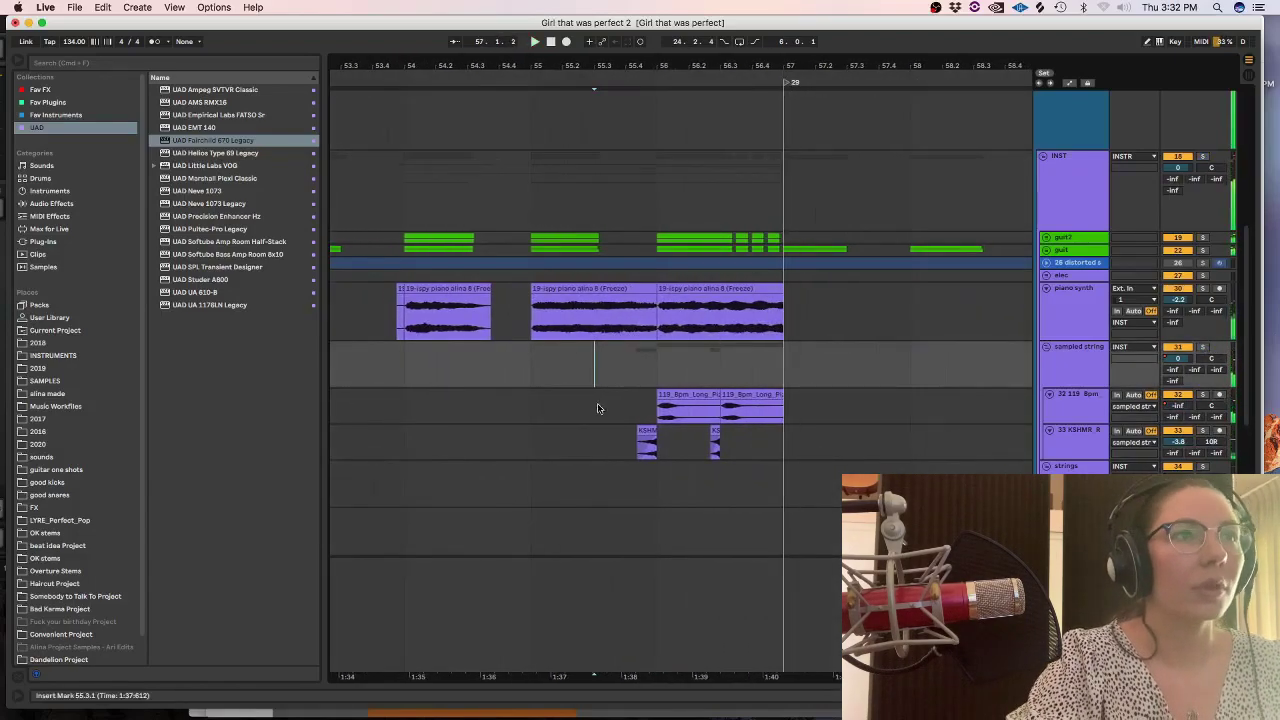
Add an audio track below the 119_Bpm track and move the second string clip at 56.3.1 onto it.
key(Down)
double_click(1084, 404)
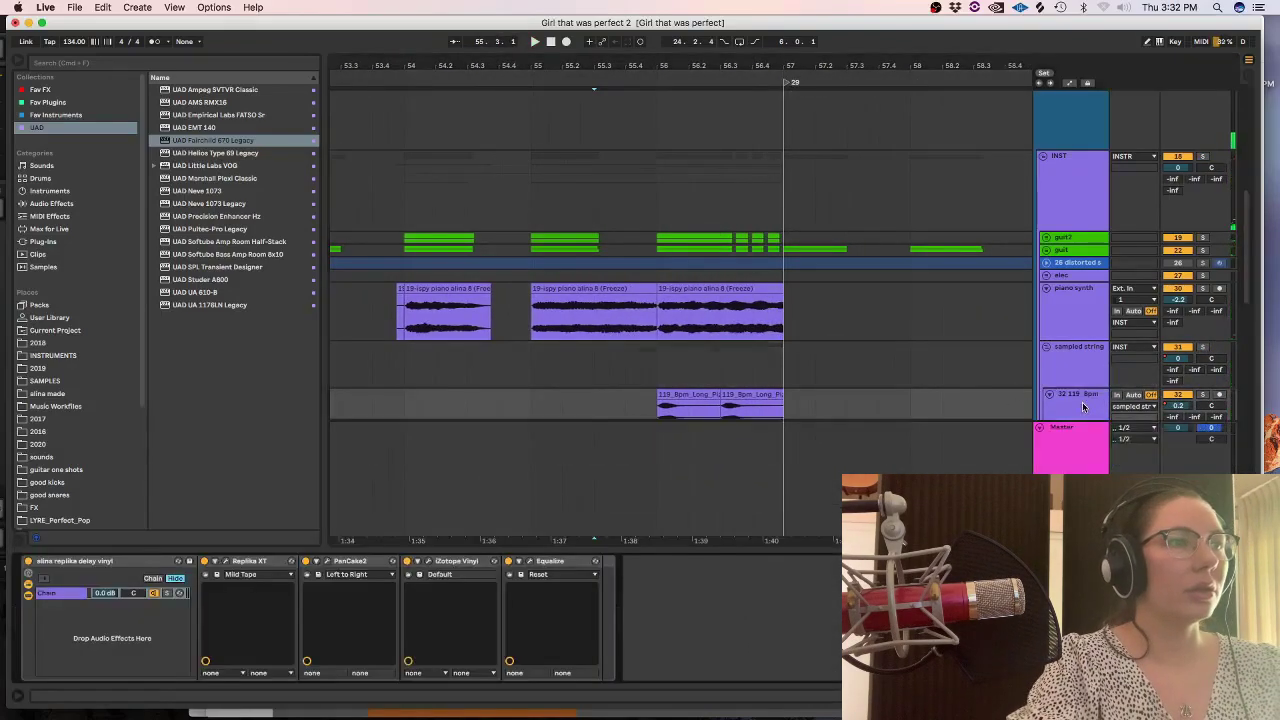
scroll(1252, 270, down, 5)
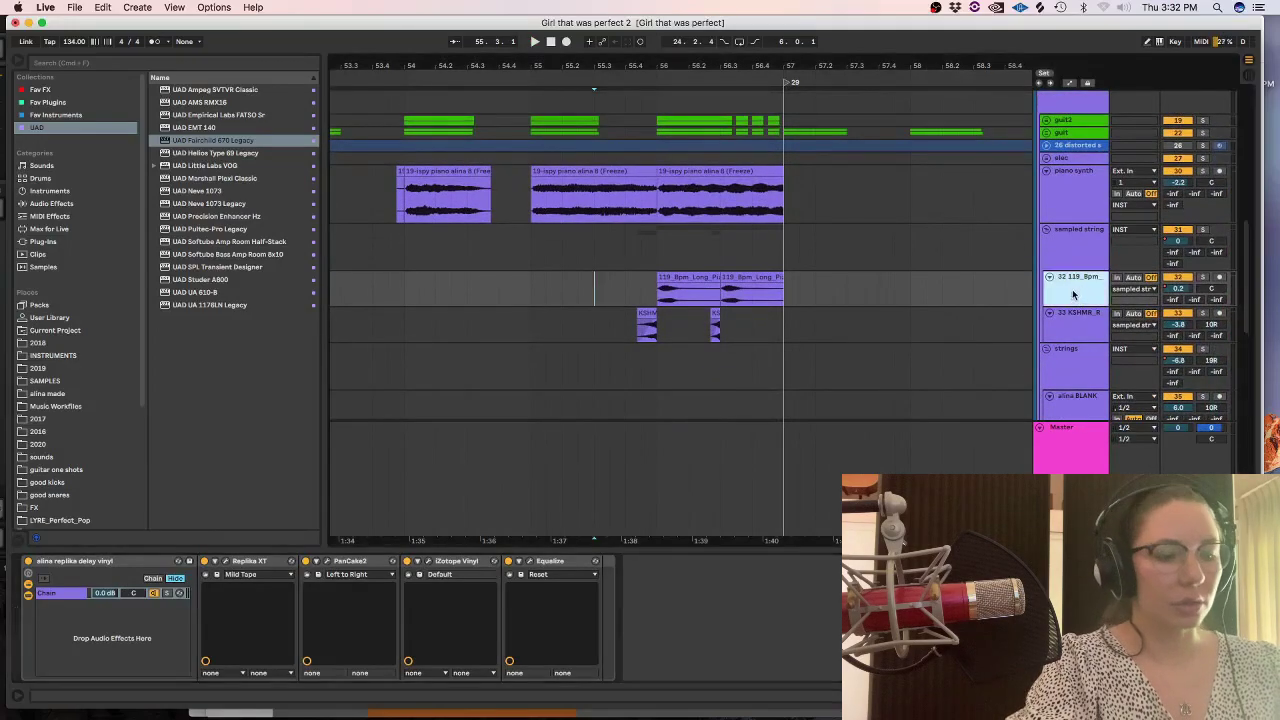
key(super+t)
drag(745, 290, 745, 340)
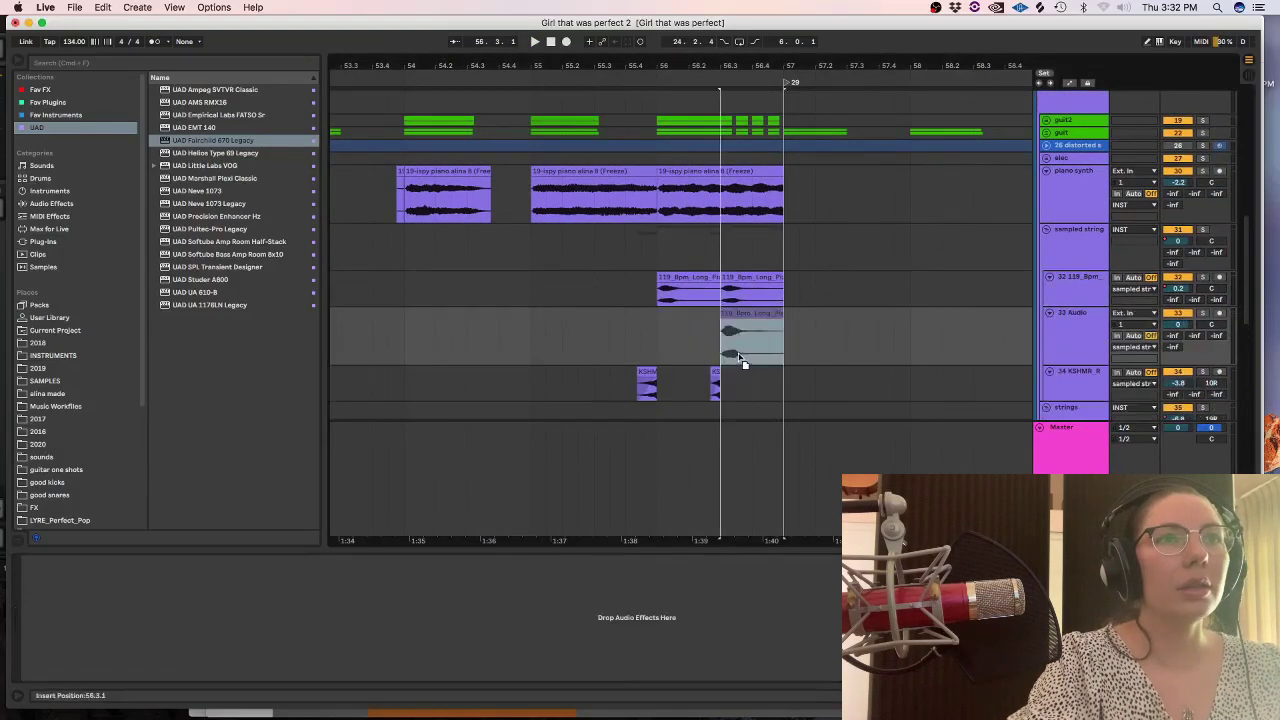
Find Melodyne in the browser, load it on the new string track, and return from its update web page to Live.
click(40, 268)
click(56, 62)
text(melody)
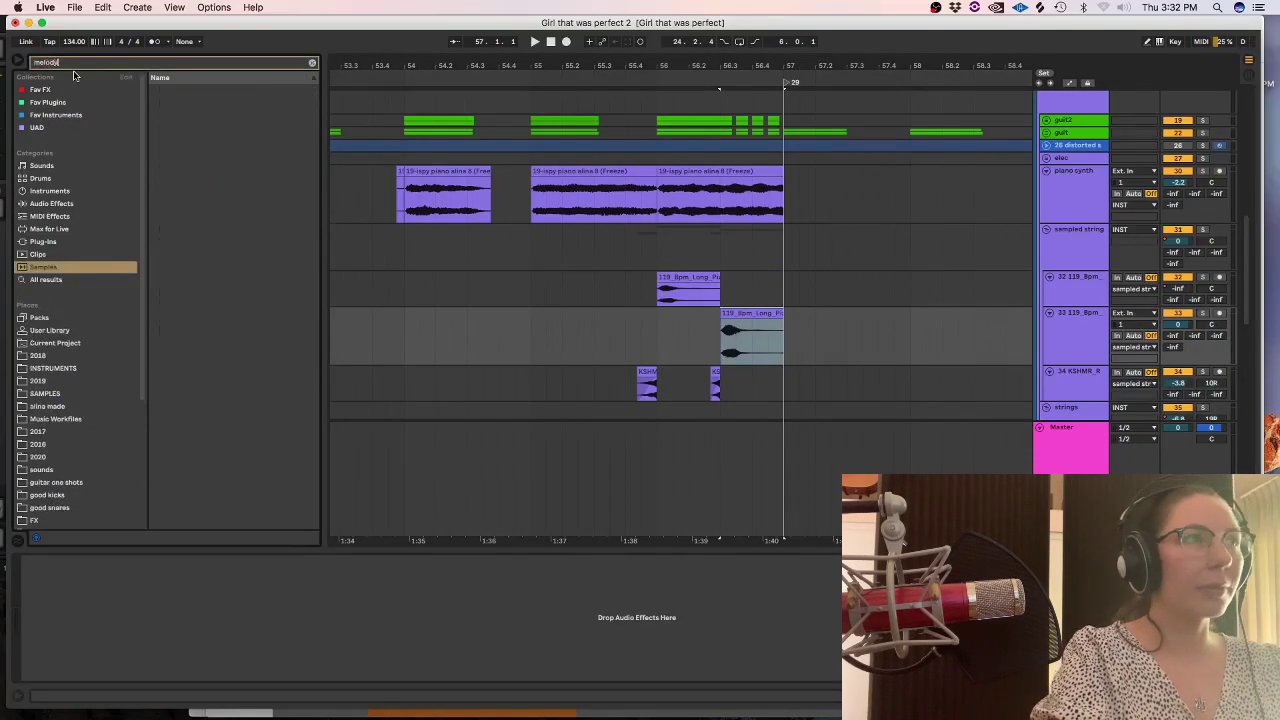
click(58, 281)
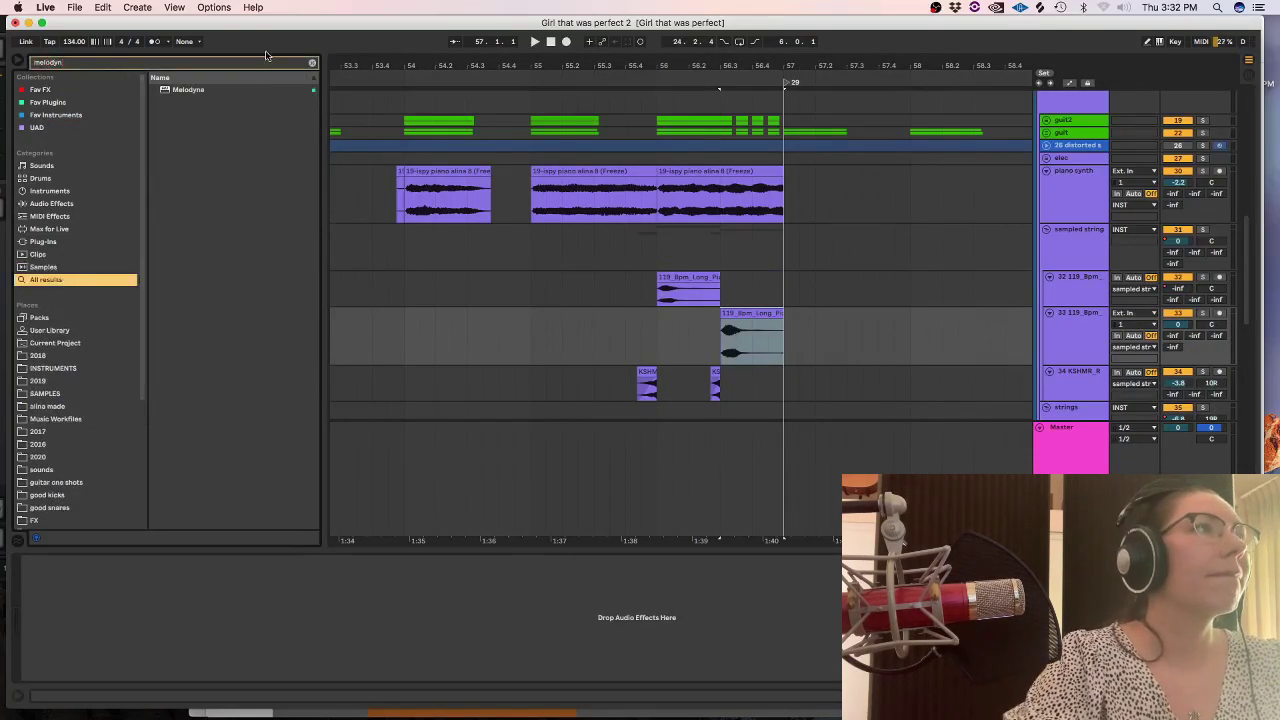
click(184, 90)
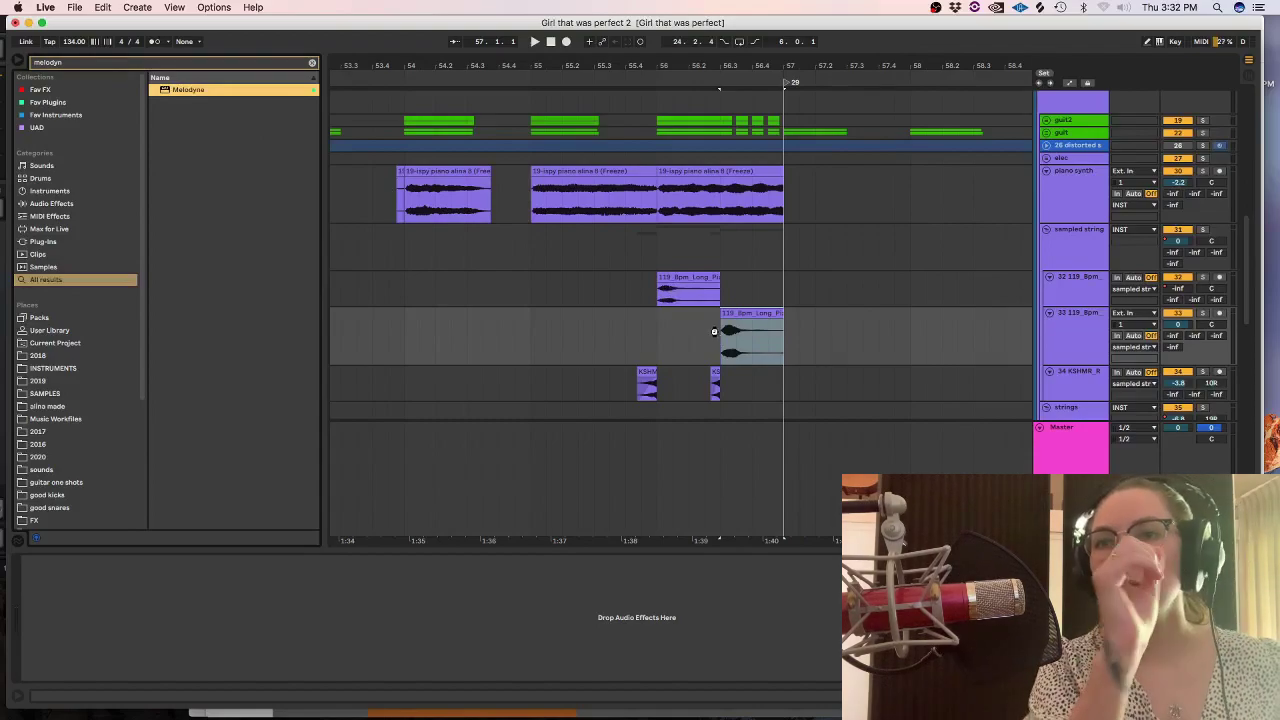
drag(714, 331, 716, 336)
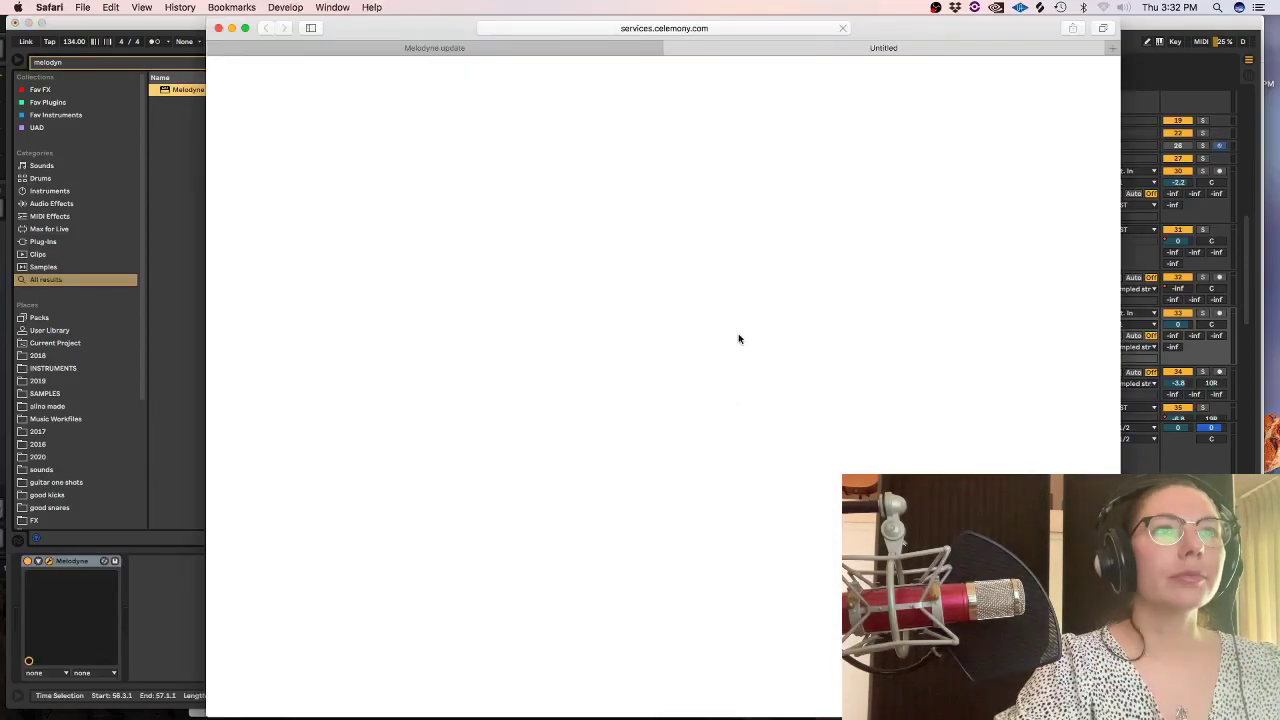
click(1152, 27)
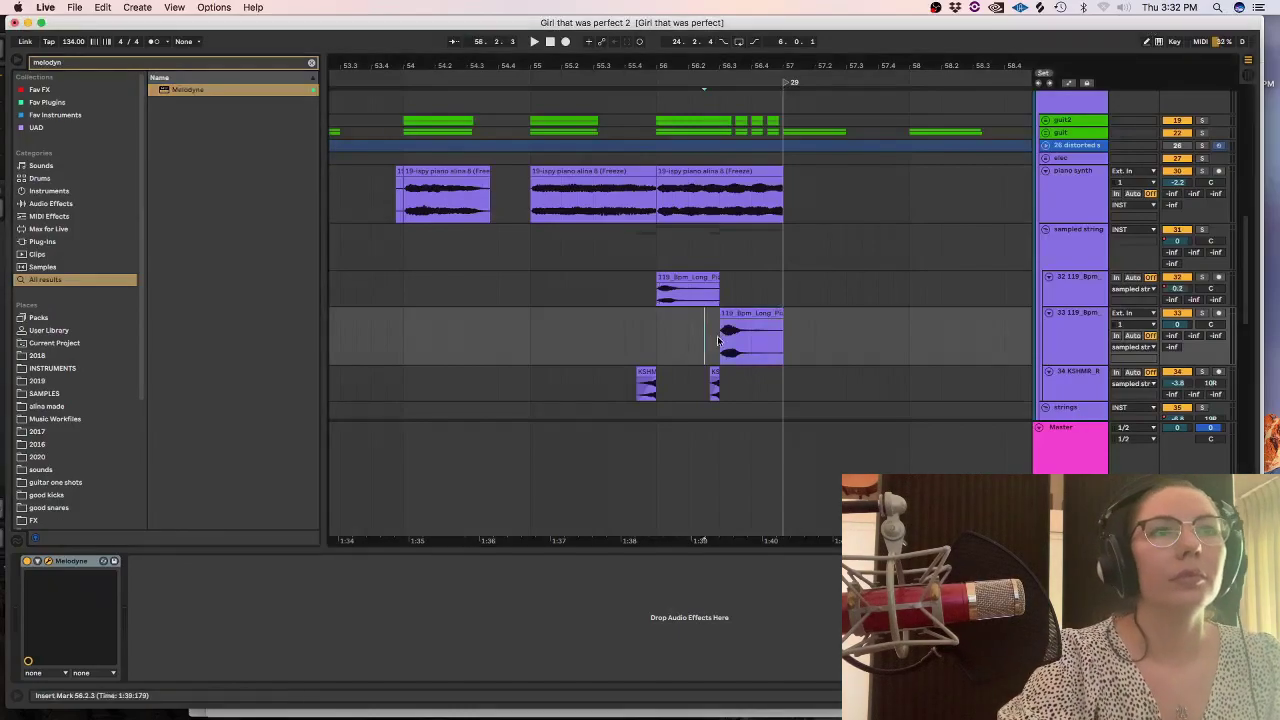
Solo the new string track, open Melodyne, and transfer the clip into it from 56.3.1.
click(1202, 313)
key(space)
click(1068, 327)
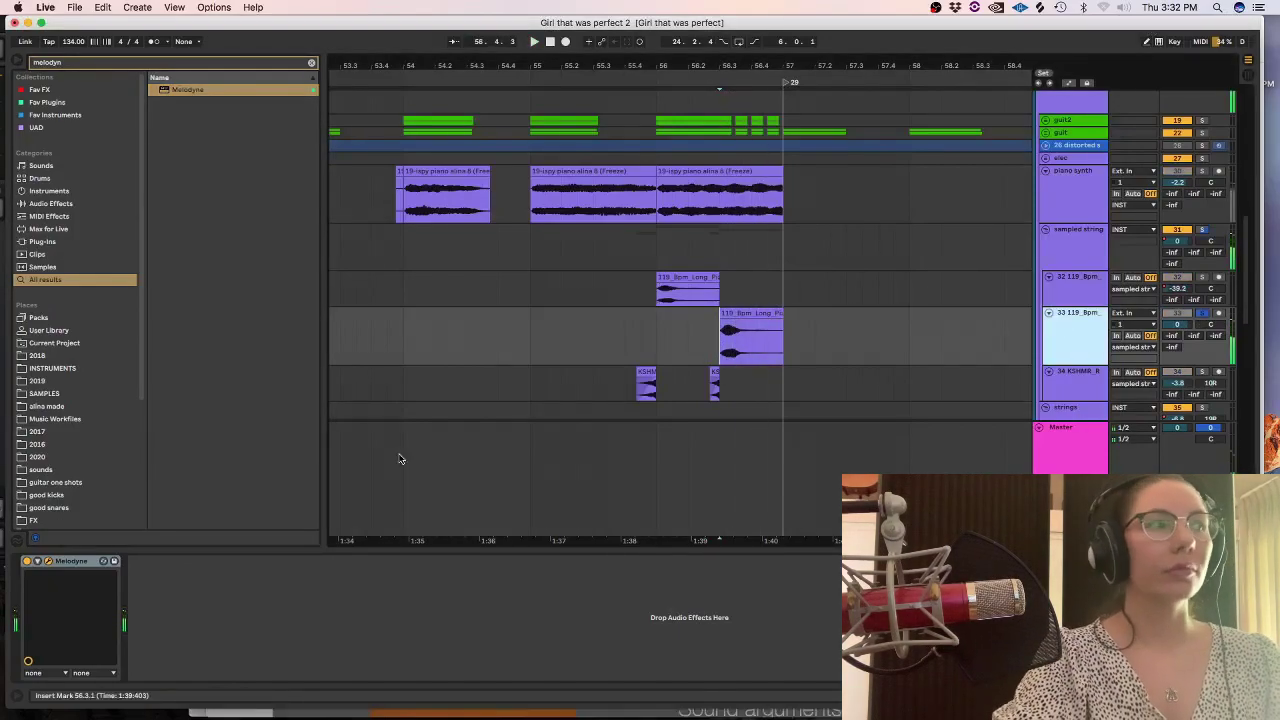
click(47, 562)
click(416, 345)
key(space)
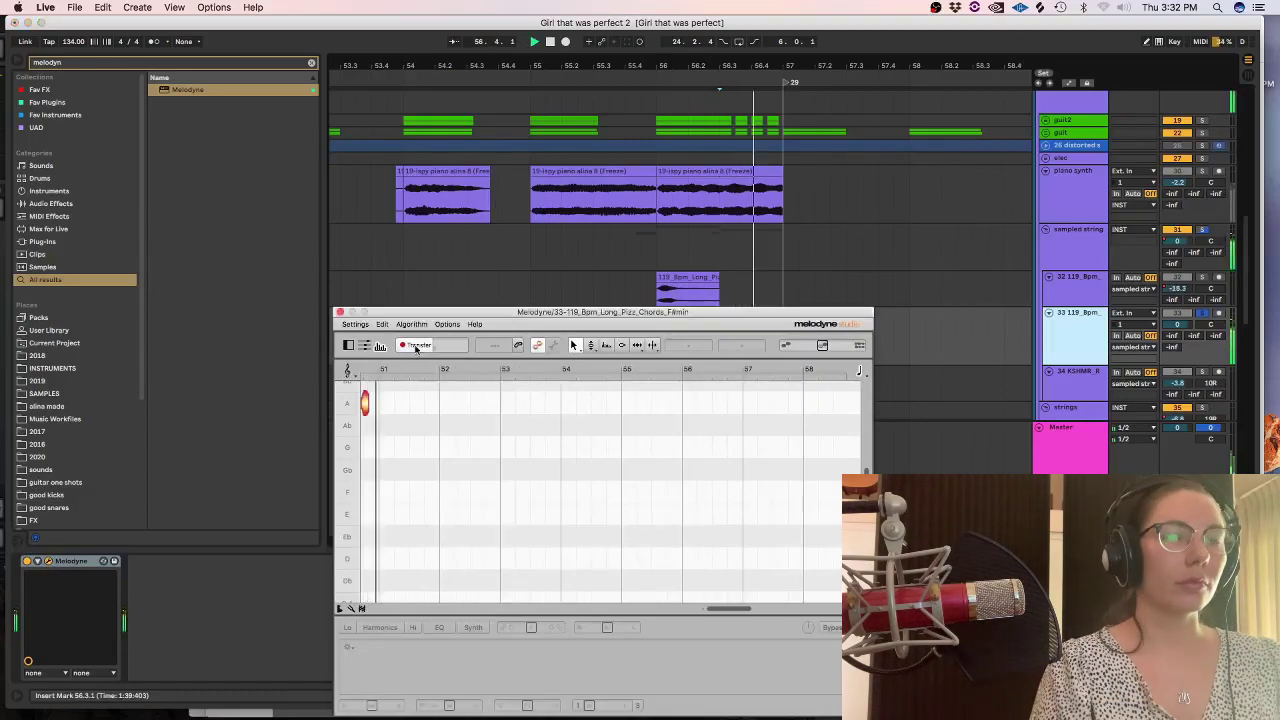
key(space)
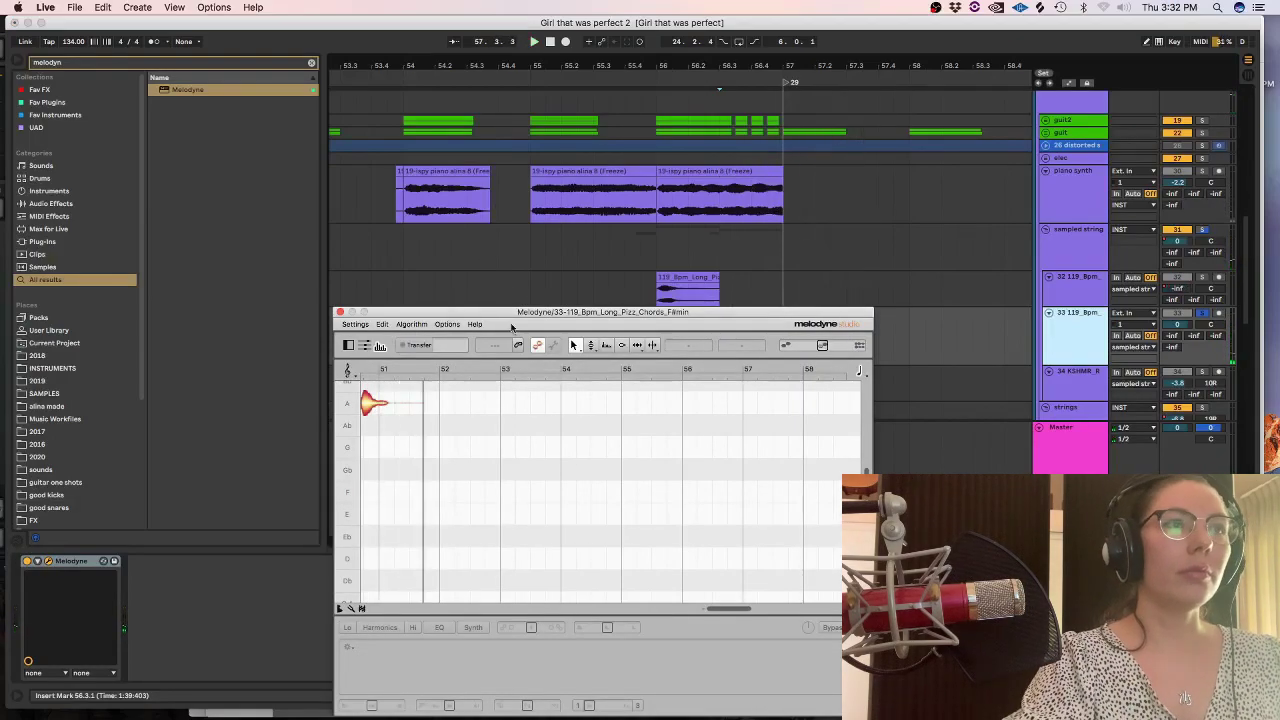
Change Melodyne's detection algorithm to separate the chord's notes, and retune the F#4 note to E4 and the low D to C#.
click(411, 324)
click(455, 362)
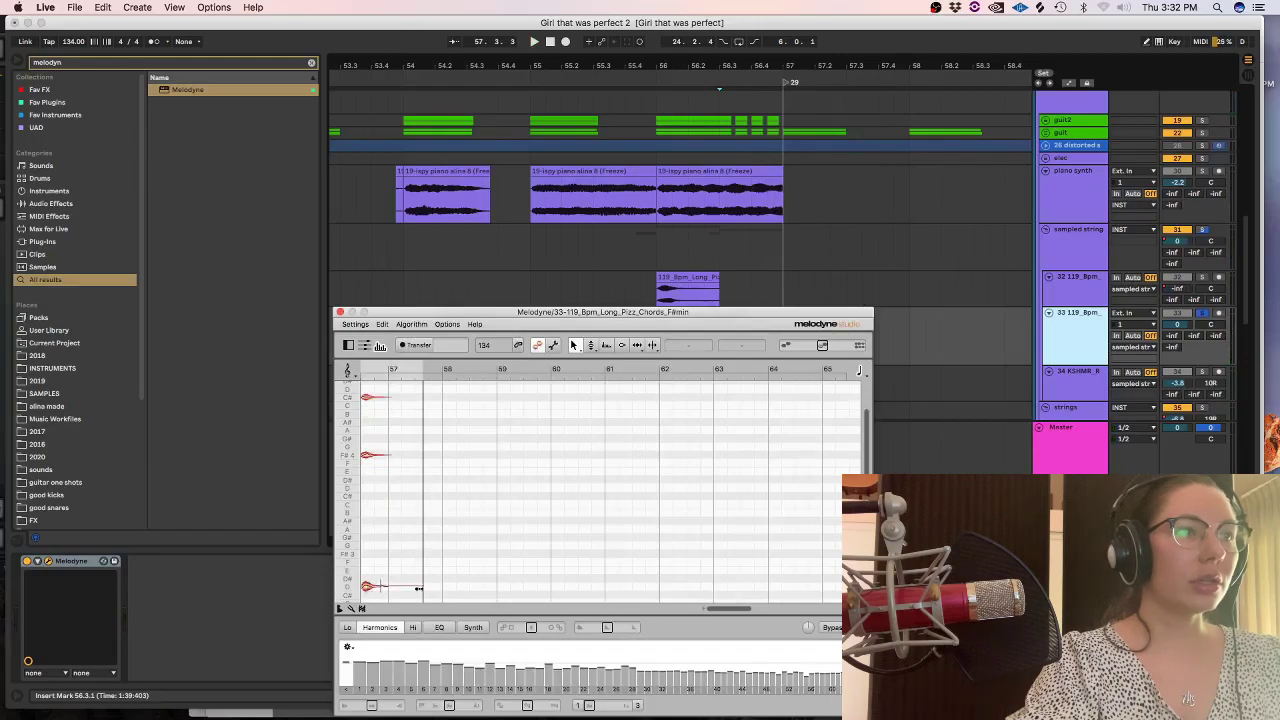
scroll(869, 457, down, 3)
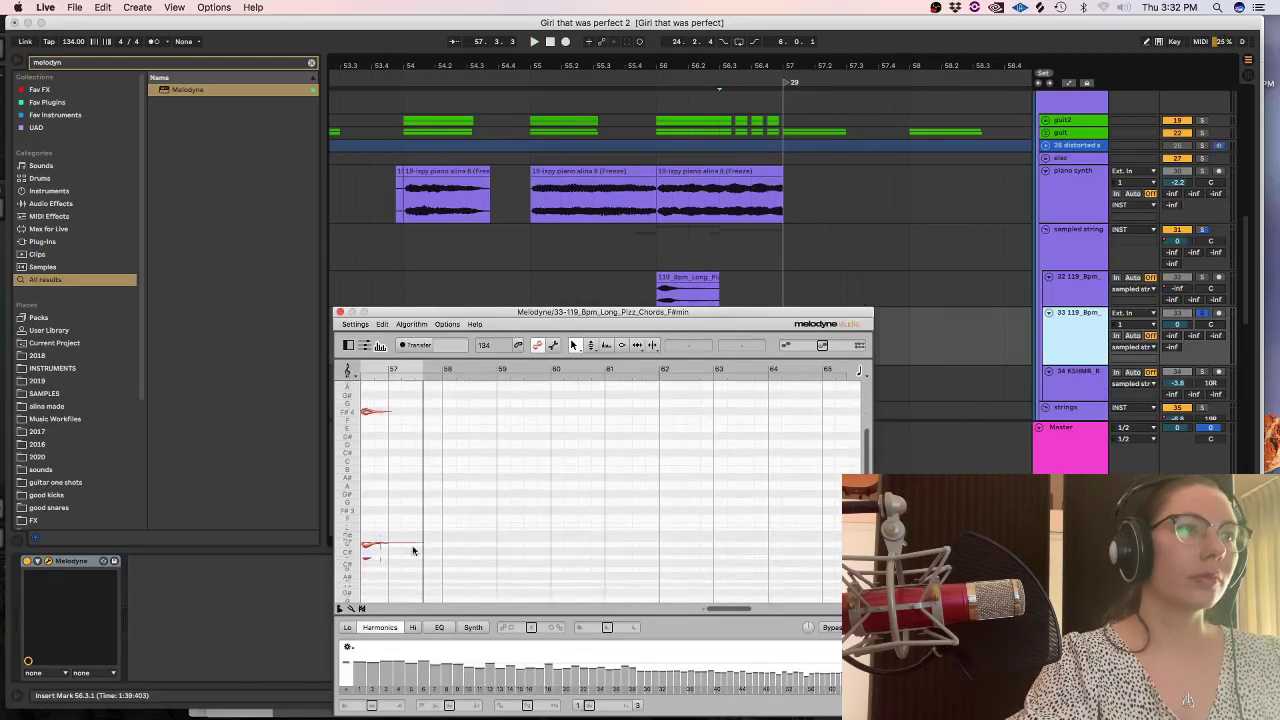
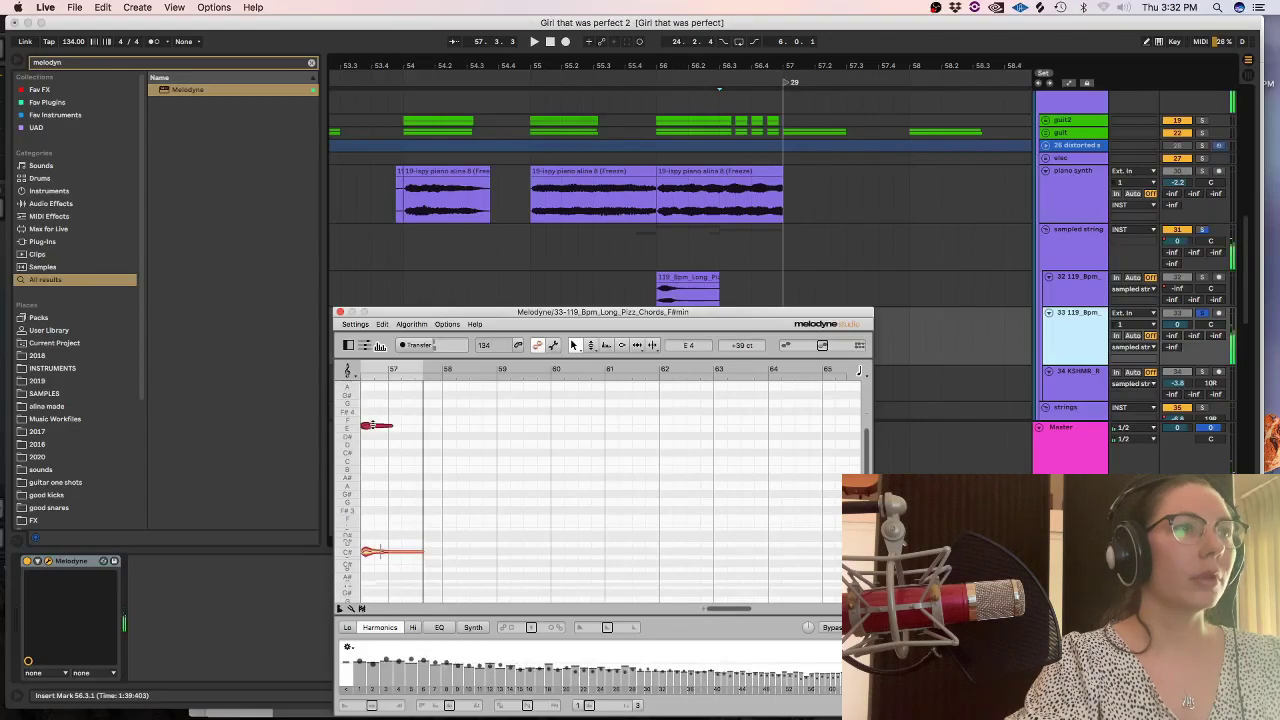
scroll(630, 453, up, 3)
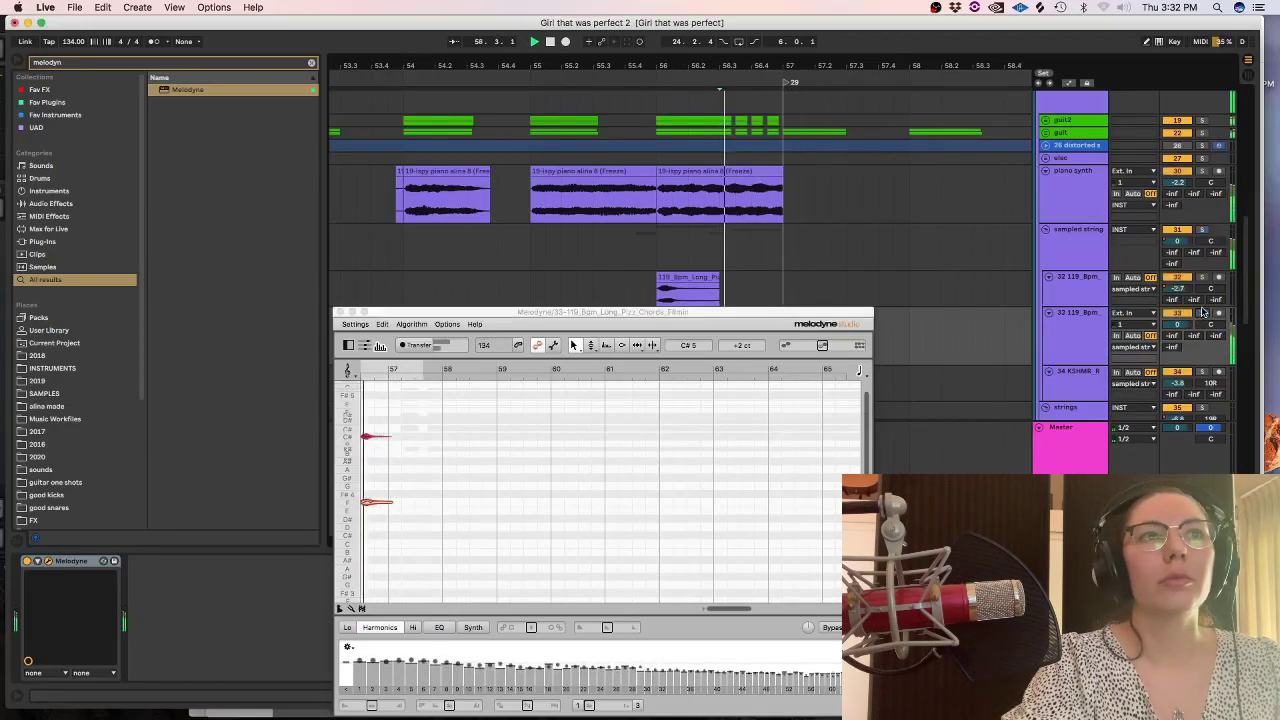
Return the retuned string clip to the 119_Bpm track, fade its volume out just before bar 57, and play back the passage.
click(837, 263)
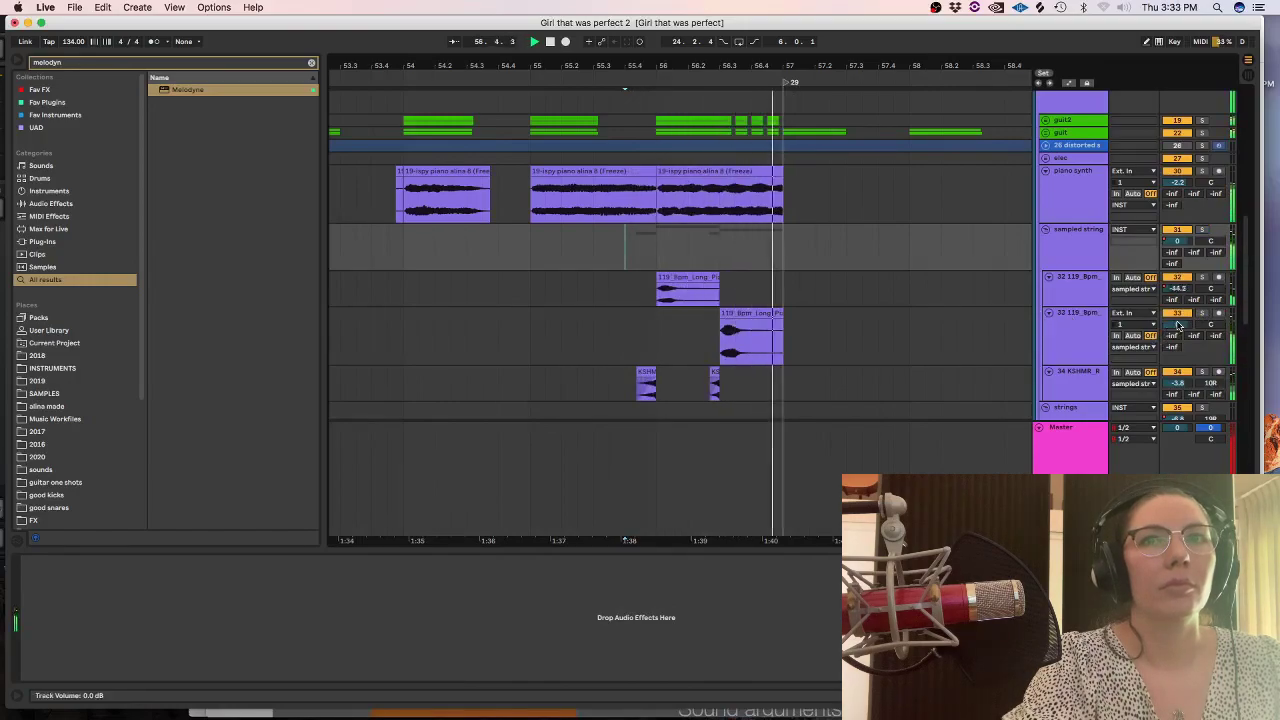
right_click(1061, 340)
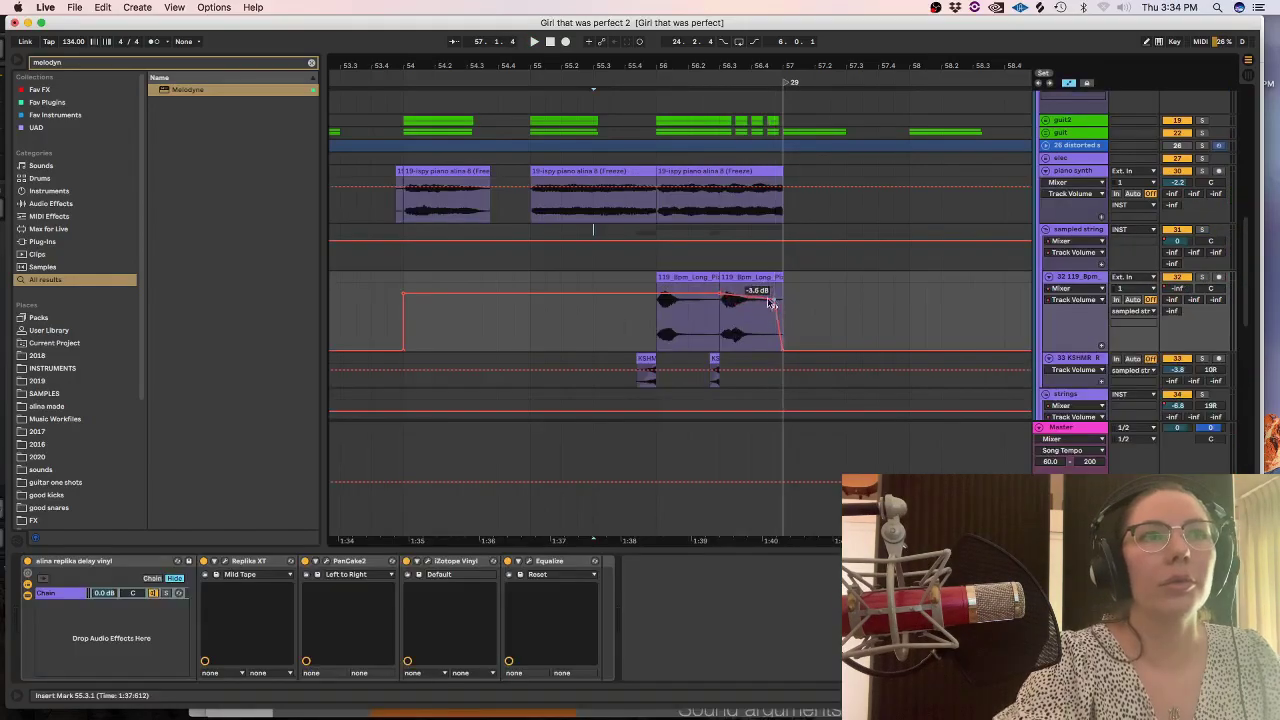
click(622, 337)
key(space)
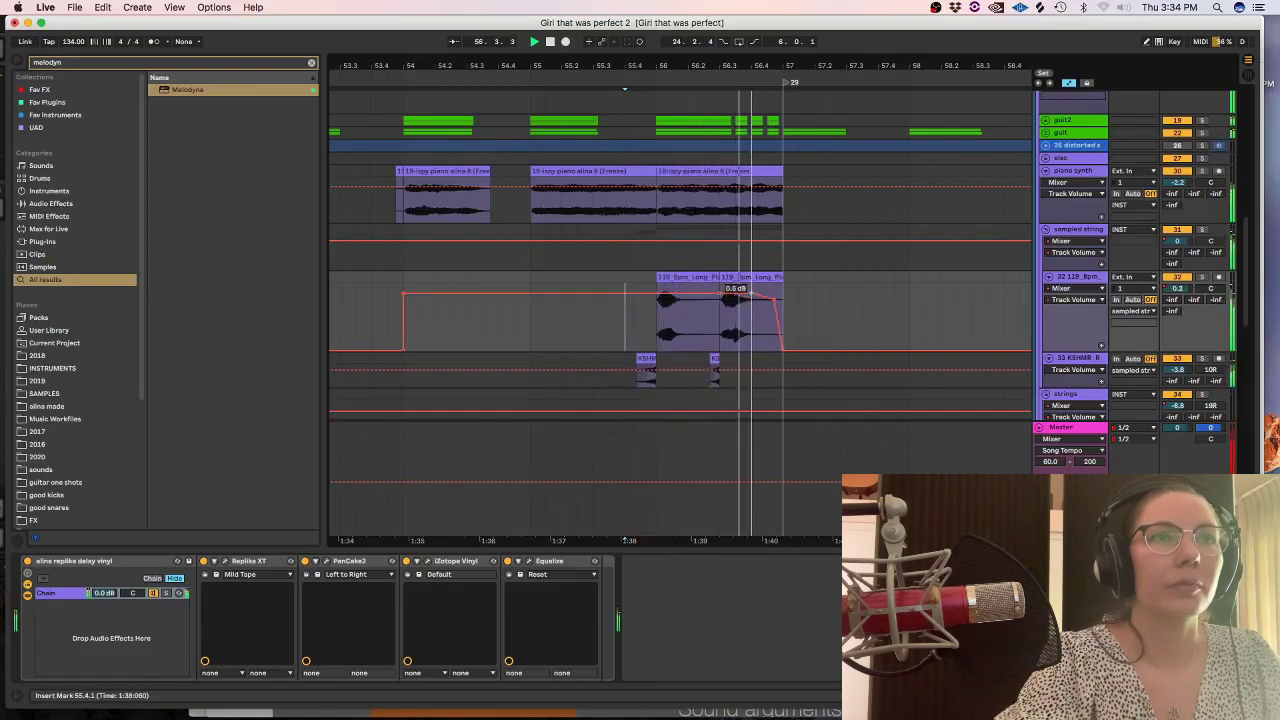
click(547, 342)
key(space)
key(minus)
key(minus)
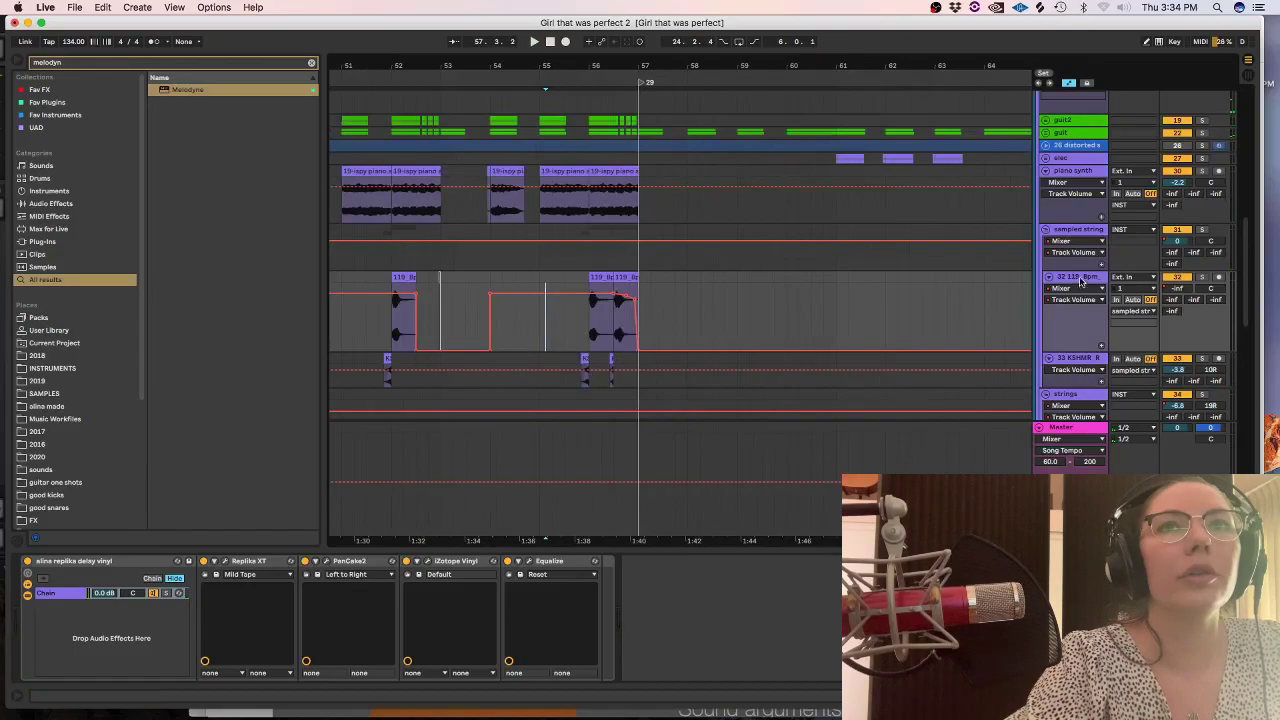
Search the browser for Utility and add it at the end of the 119_Bpm track's device chain.
click(311, 64)
text(util)
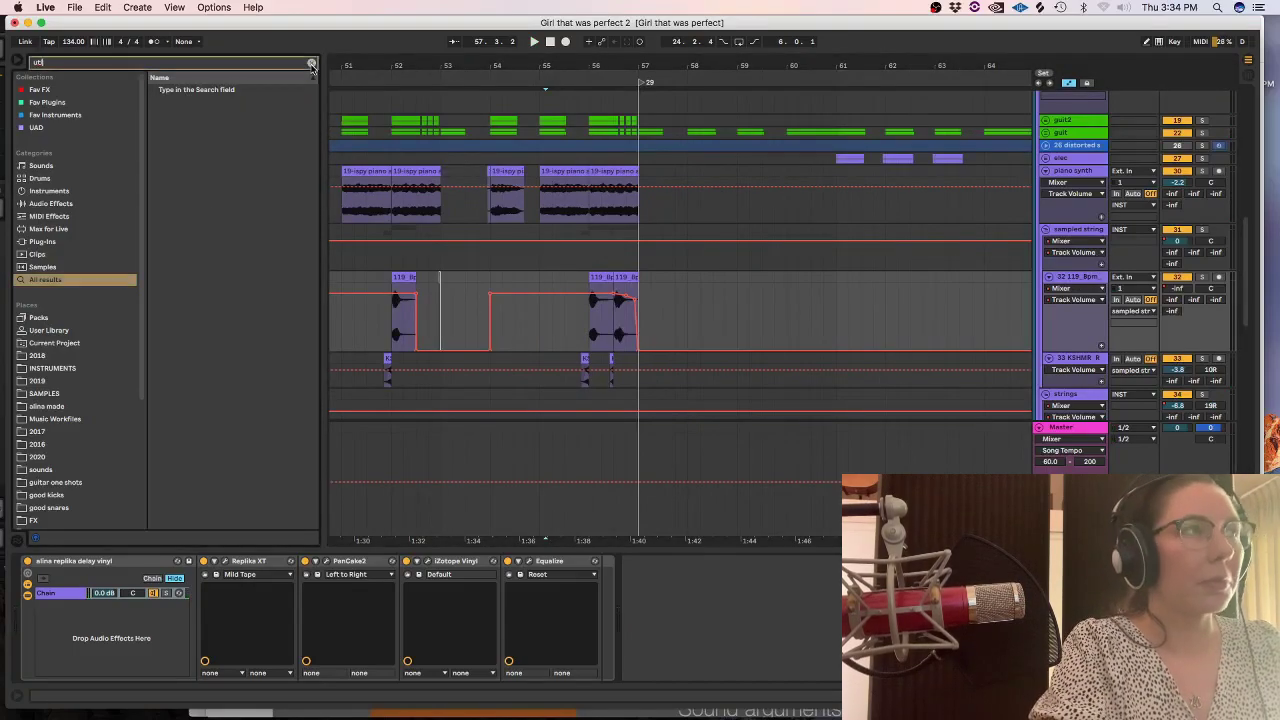
drag(251, 88, 665, 600)
key(space)
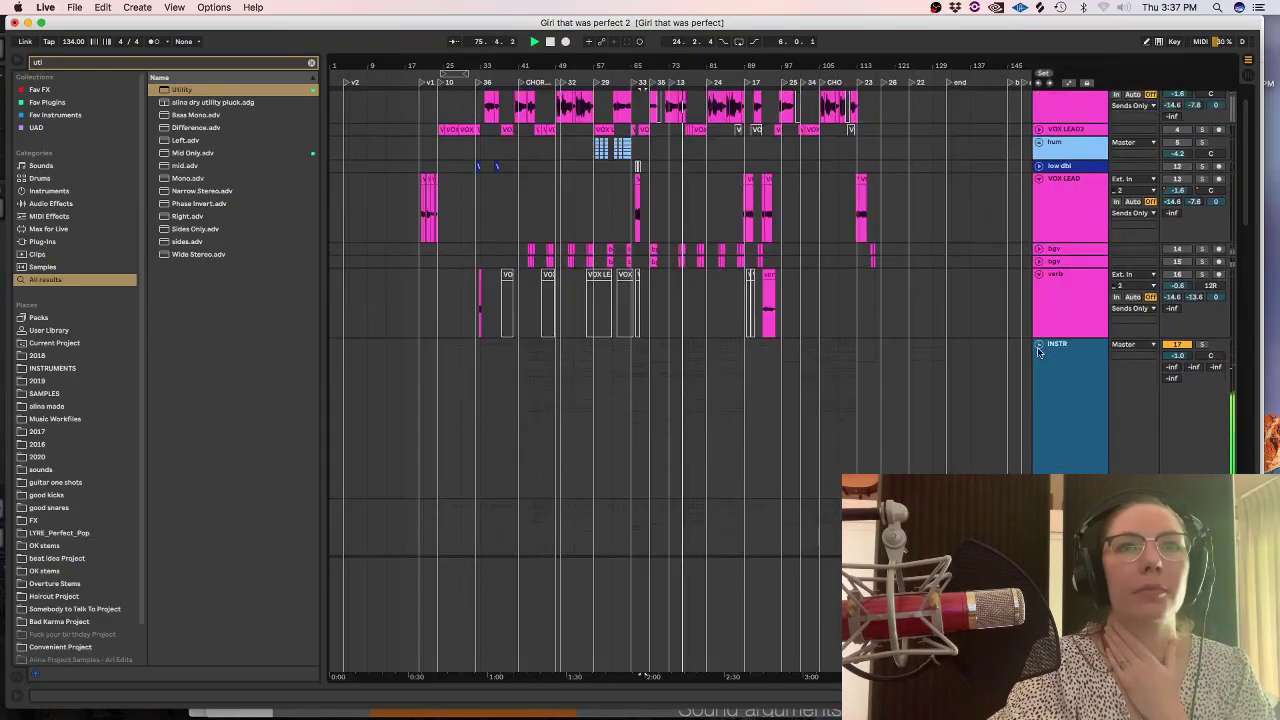
Review the instrument tracks across the chorus from bar 41, focusing on the piano synth and string parts.
click(543, 418)
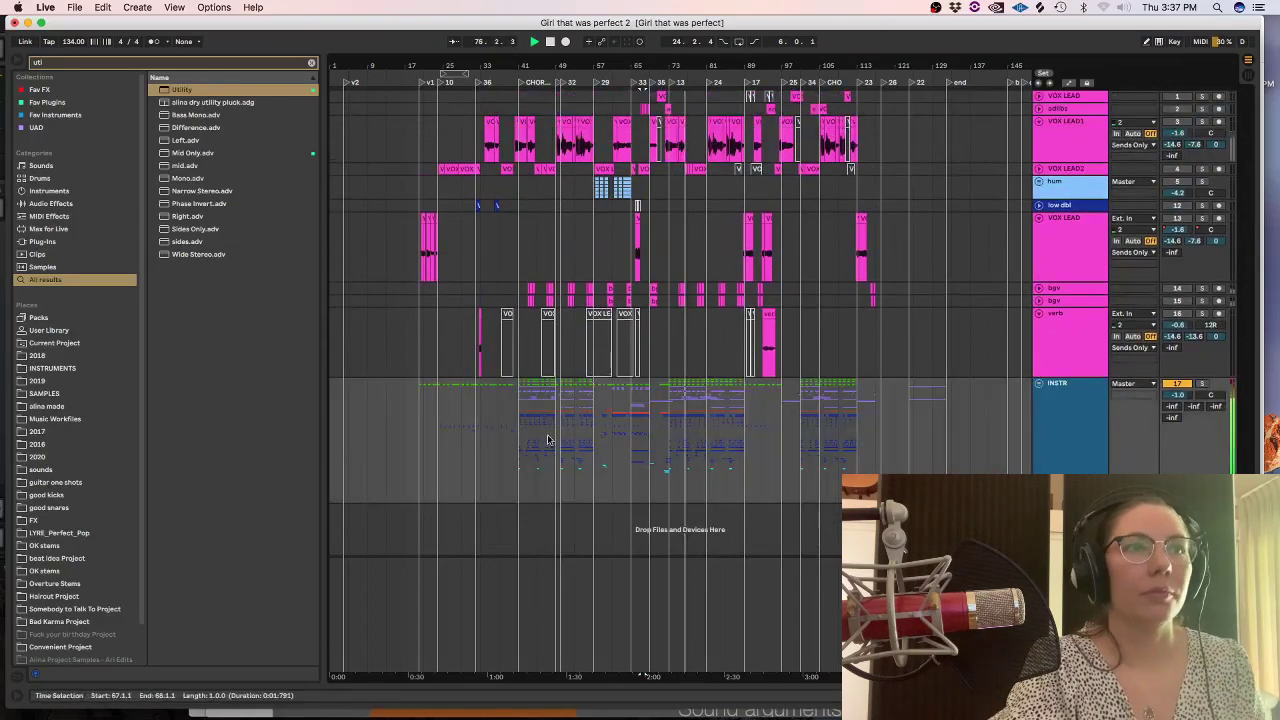
key(plus)
key(plus)
key(space)
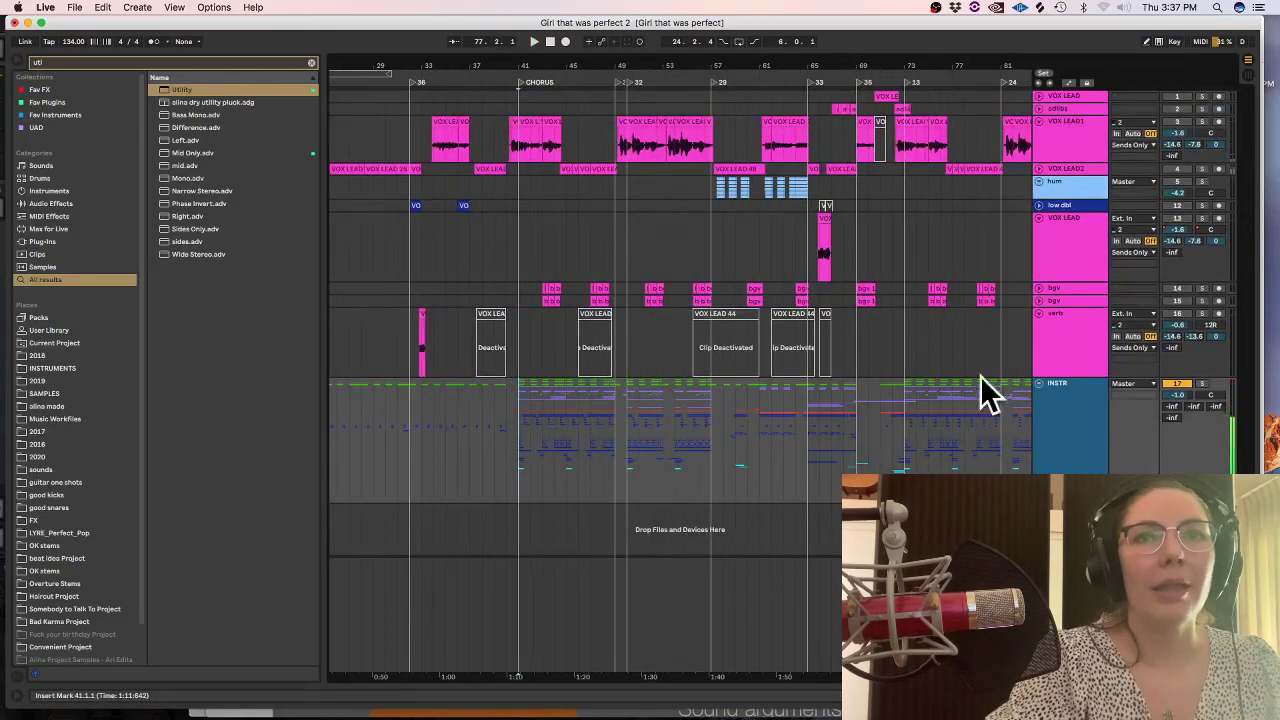
scroll(1242, 430, down, 10)
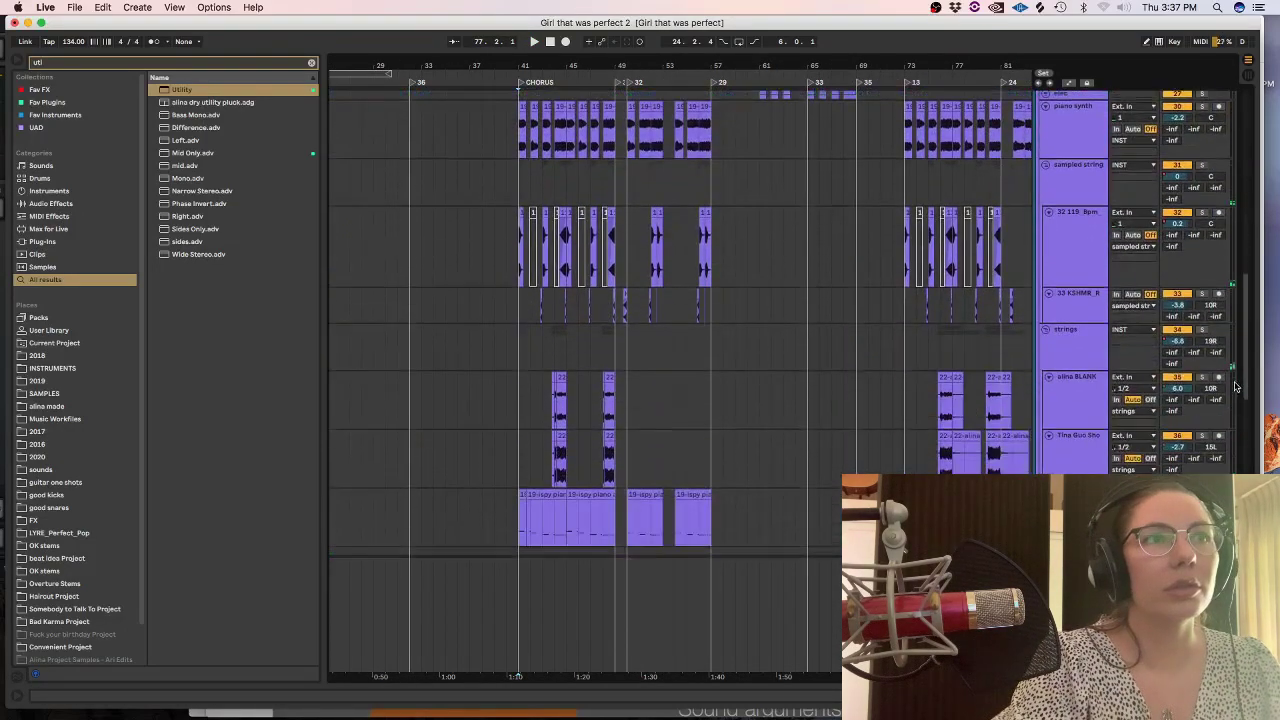
scroll(1230, 410, up, 6)
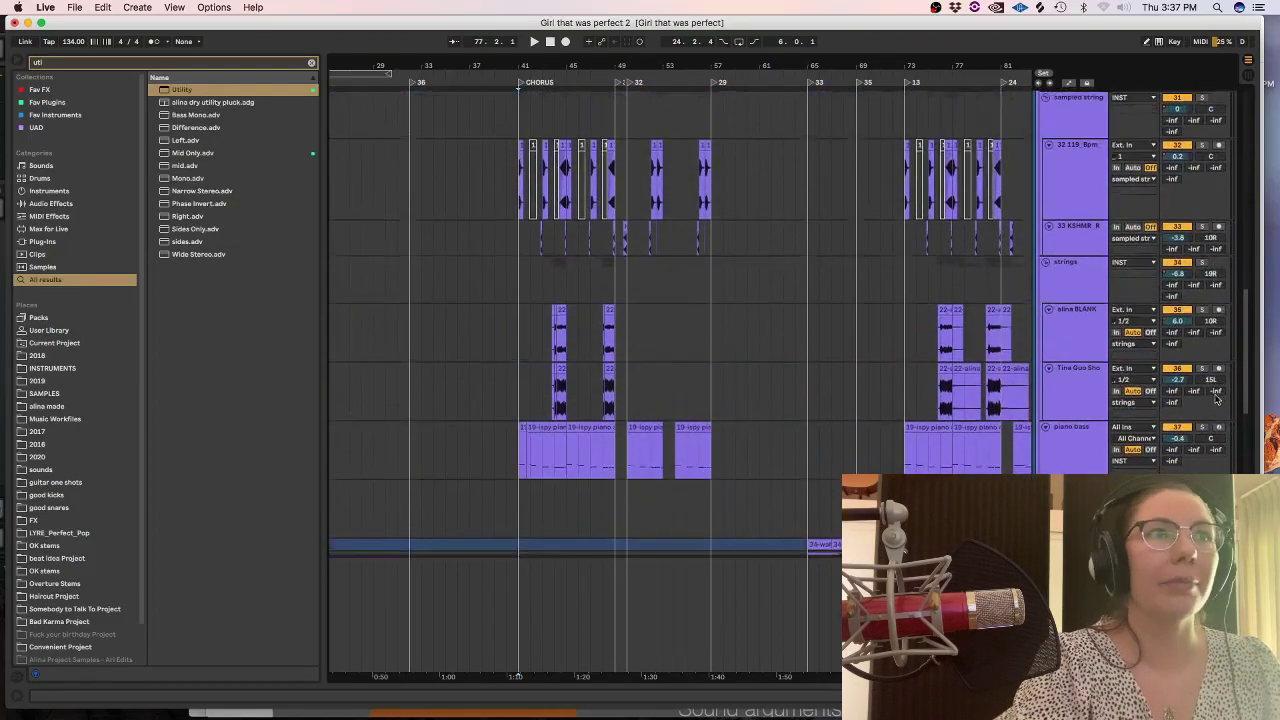
scroll(1208, 390, up, 4)
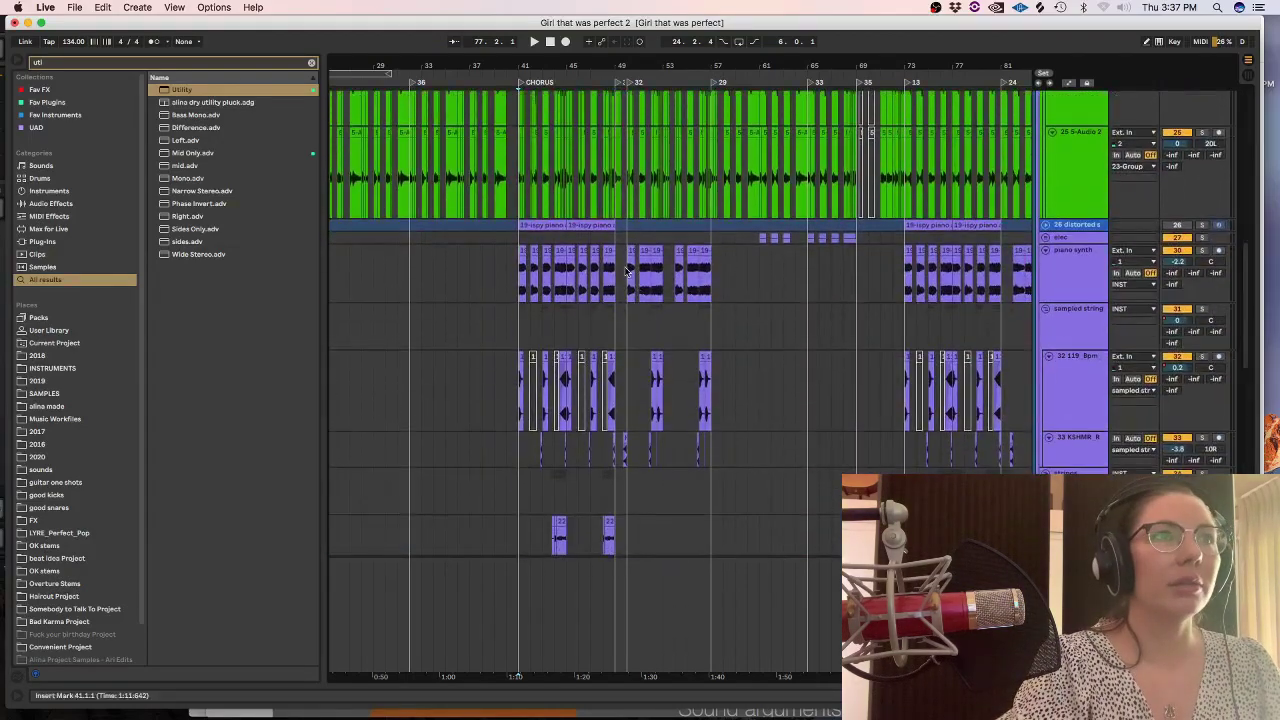
click(521, 333)
key(plus)
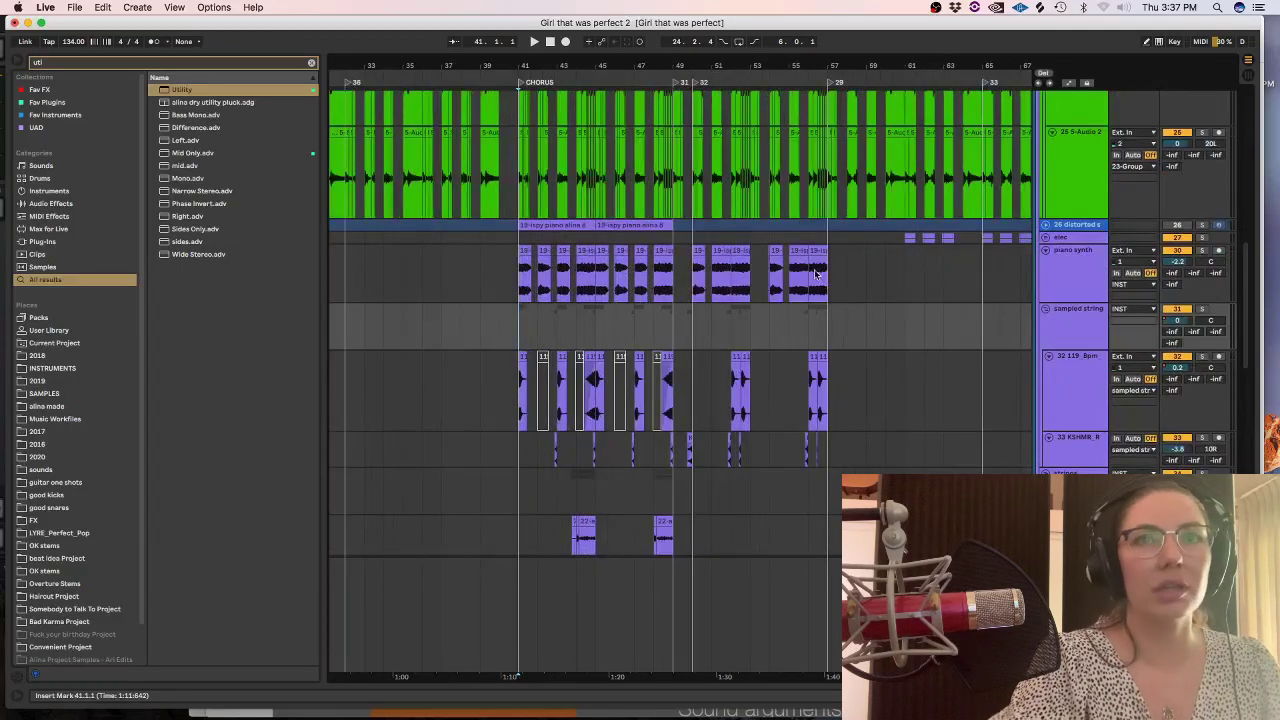
Play the chorus from bar 41 and set the Wobble amount to 18% in the strings group's RC-20 Retro Color.
key(space)
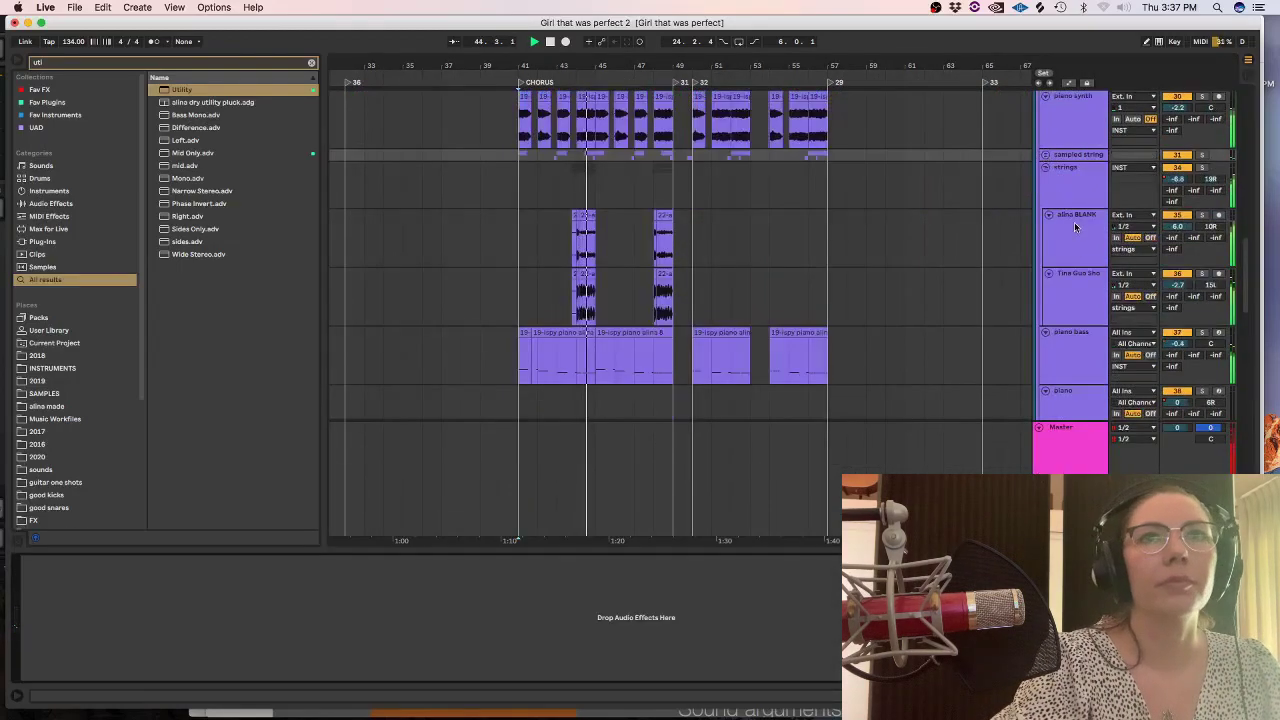
click(1072, 183)
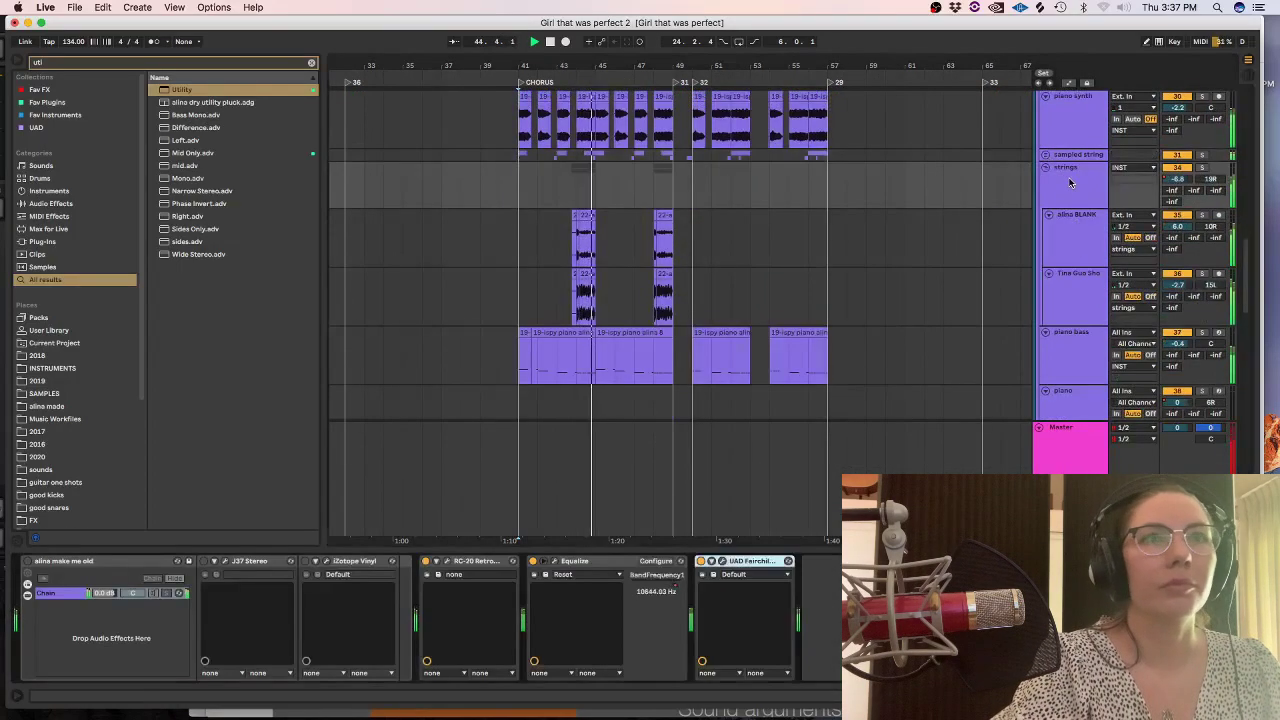
click(452, 560)
drag(480, 450, 478, 428)
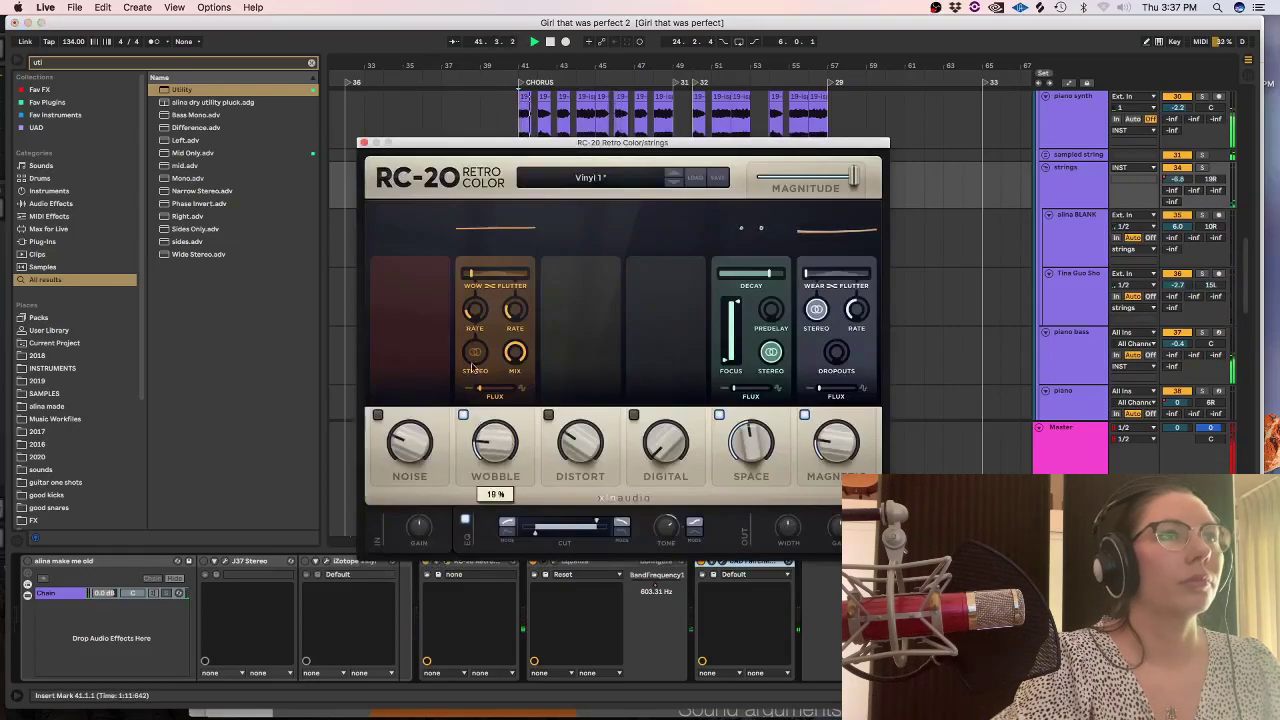
Play the strings from bar 44 and set the Wobble amount to 29% in their RC-20 Retro Color.
drag(556, 145, 572, 316)
click(574, 190)
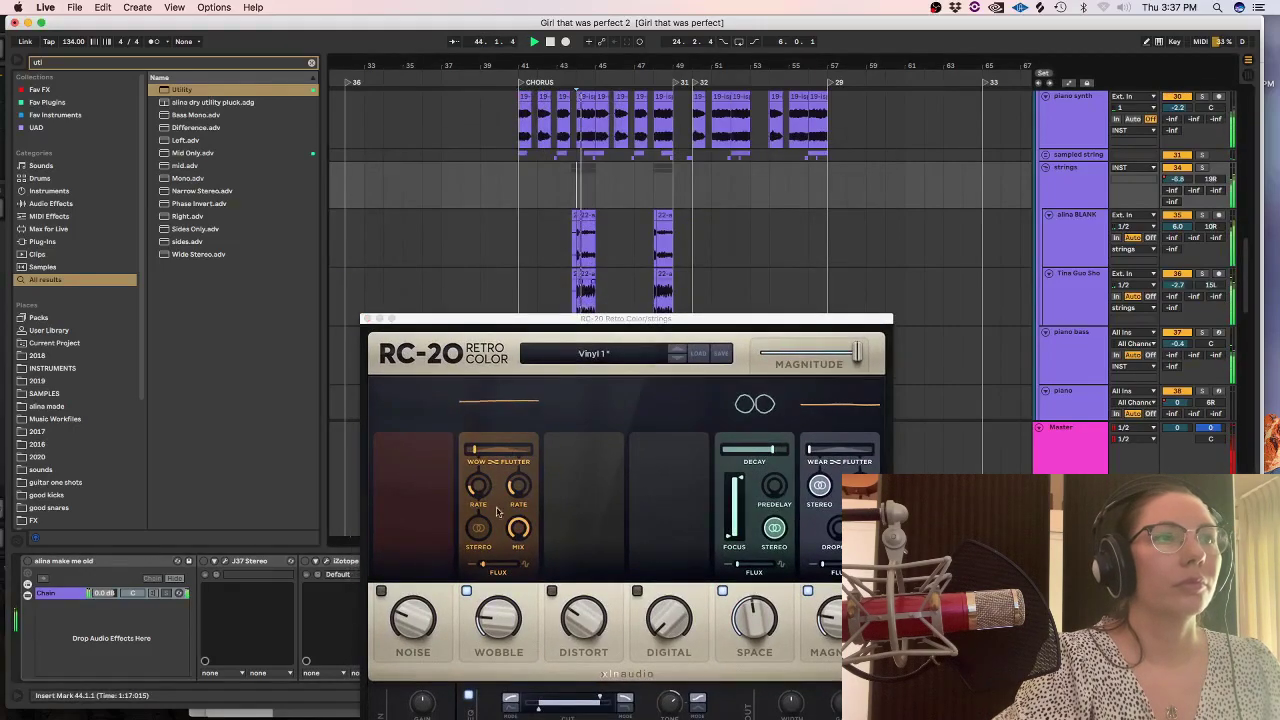
drag(490, 618, 489, 596)
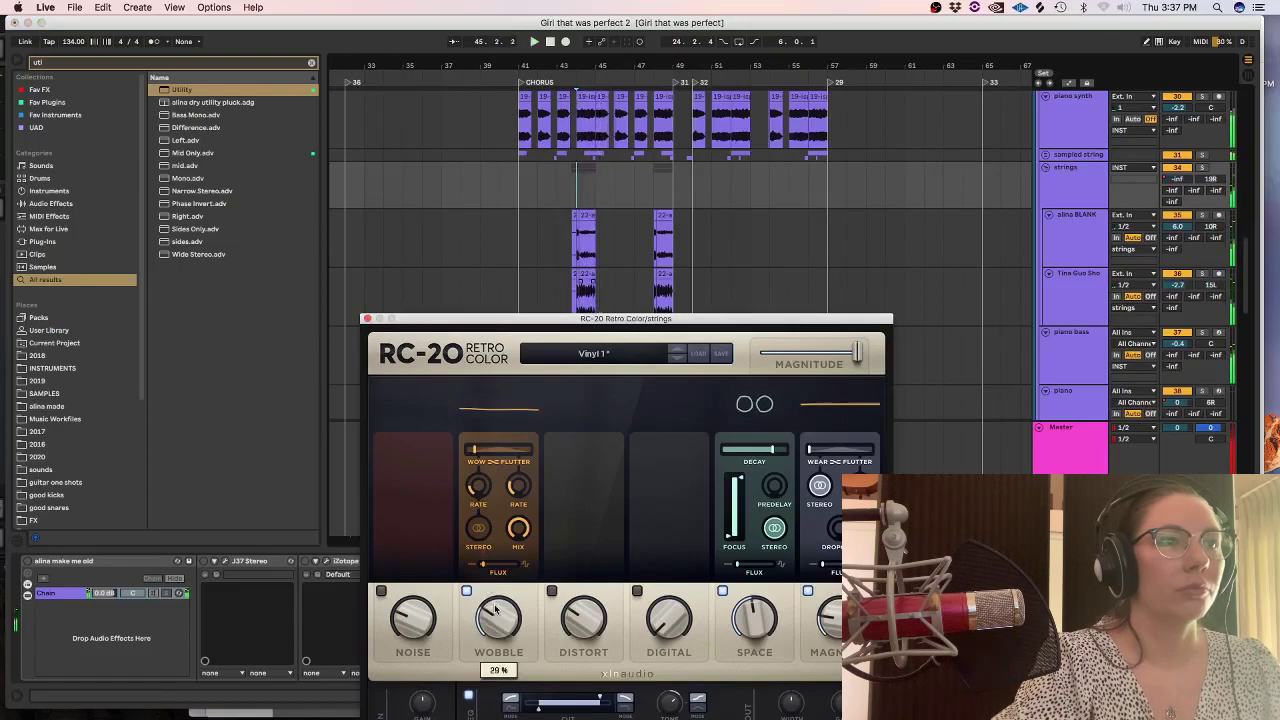
click(367, 319)
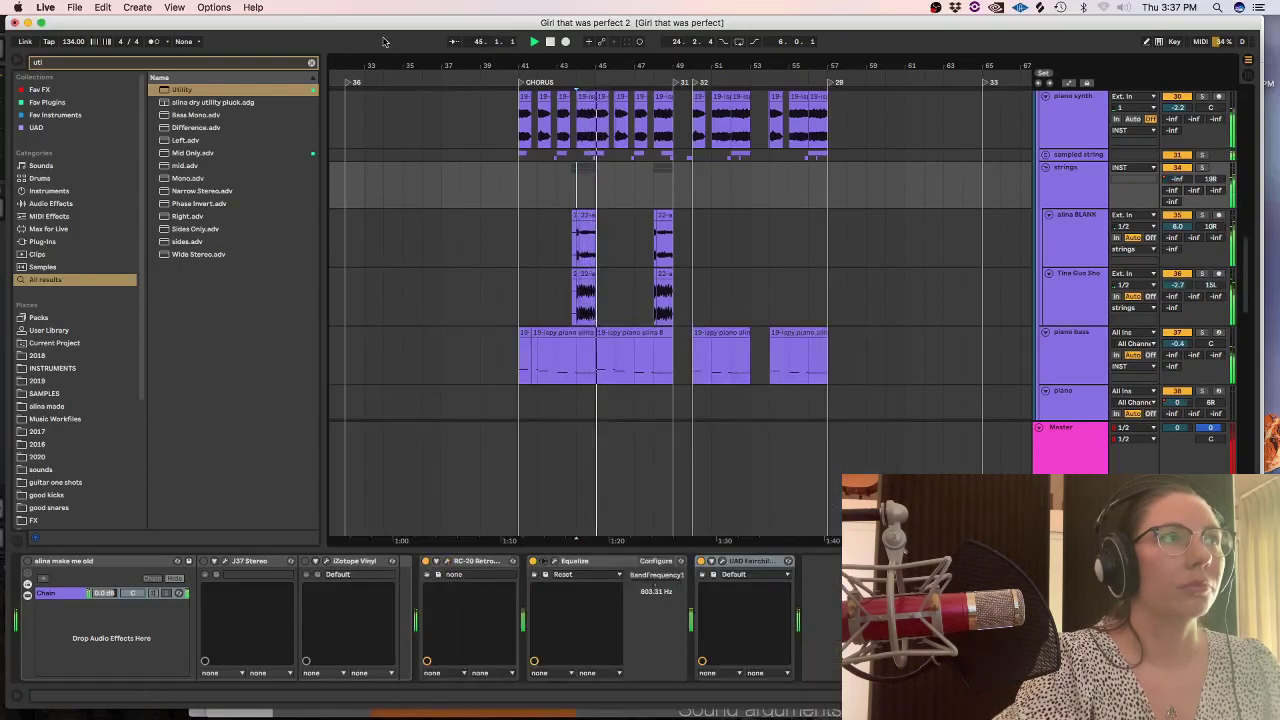
Search the browser for "wow", add Ghz Wow Control 3 to the strings group, switch off its noise and set Amount to 28%.
click(311, 63)
text(wow)
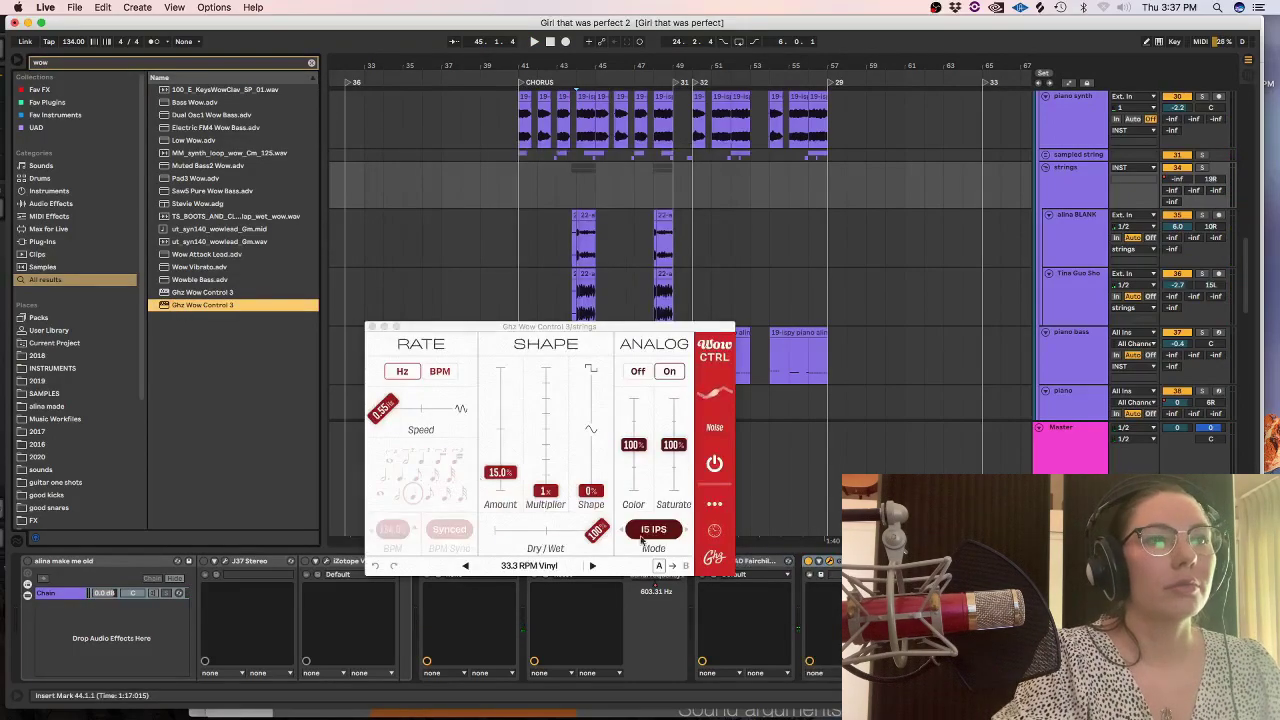
click(715, 430)
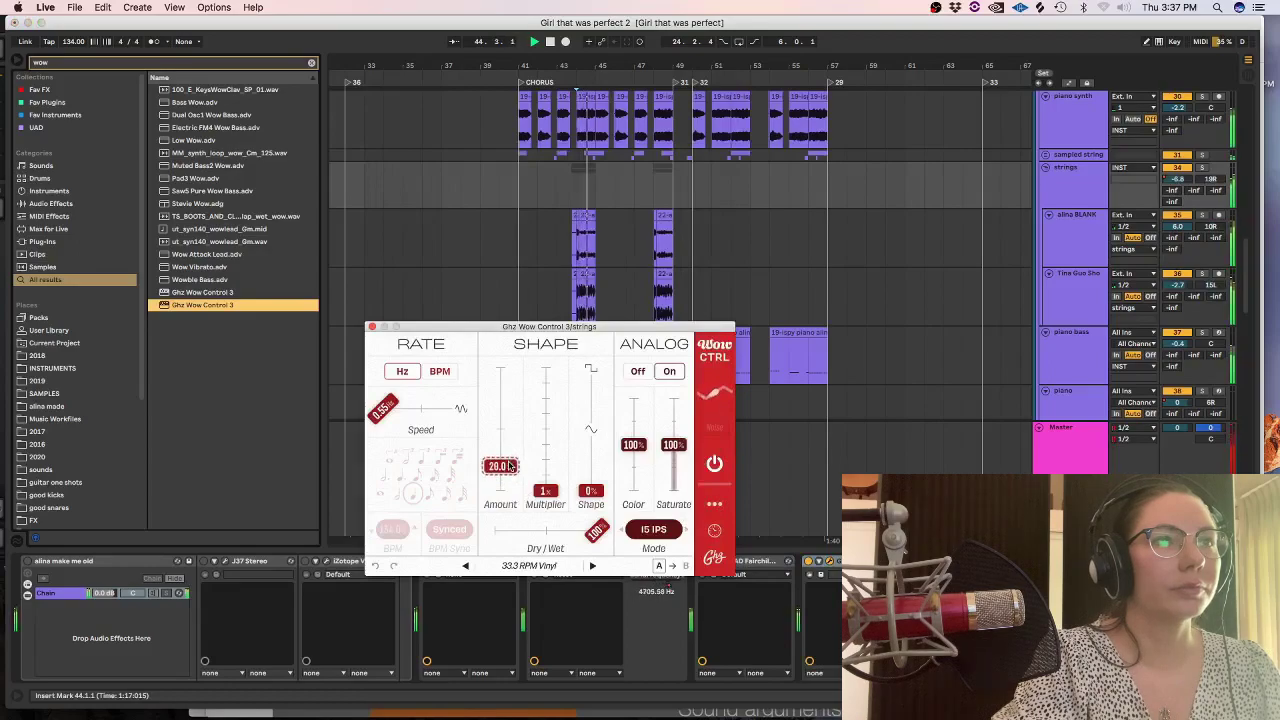
click(576, 193)
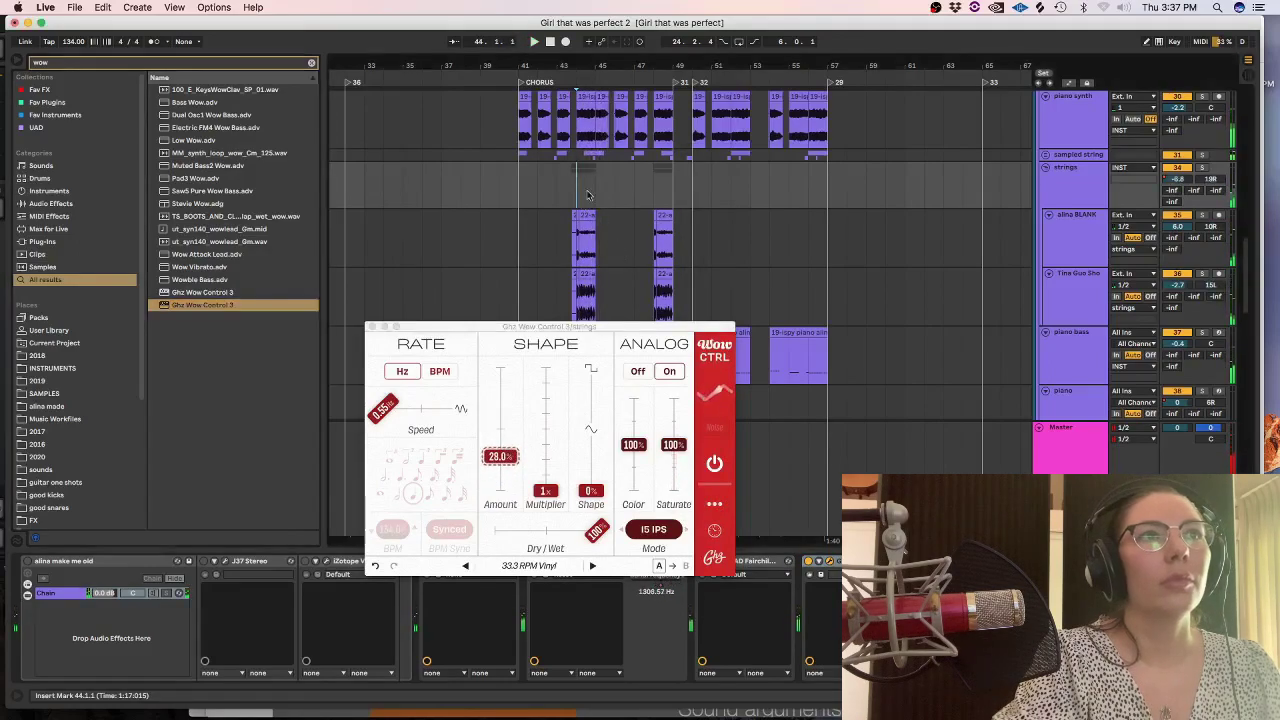
Audition the strings group from bar 44 soloed and in the mix, and set Wow Control's Amount to 31%.
click(1201, 168)
key(space)
key(space)
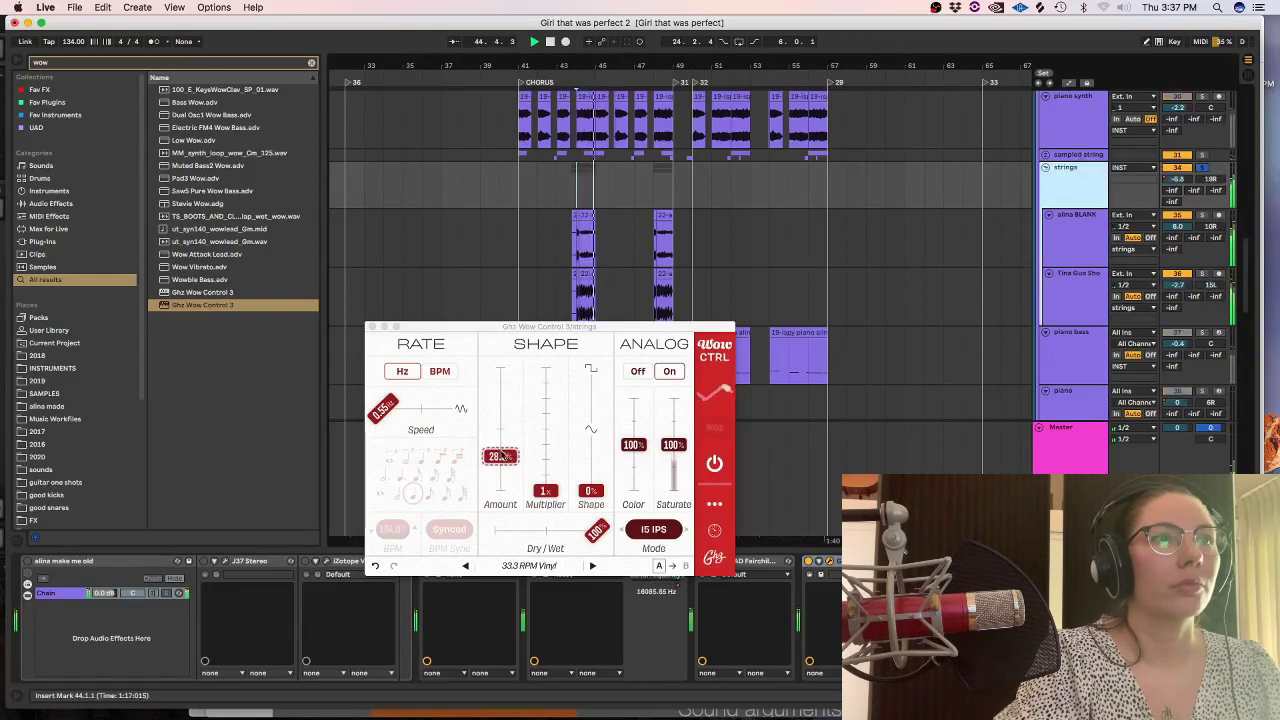
click(1203, 167)
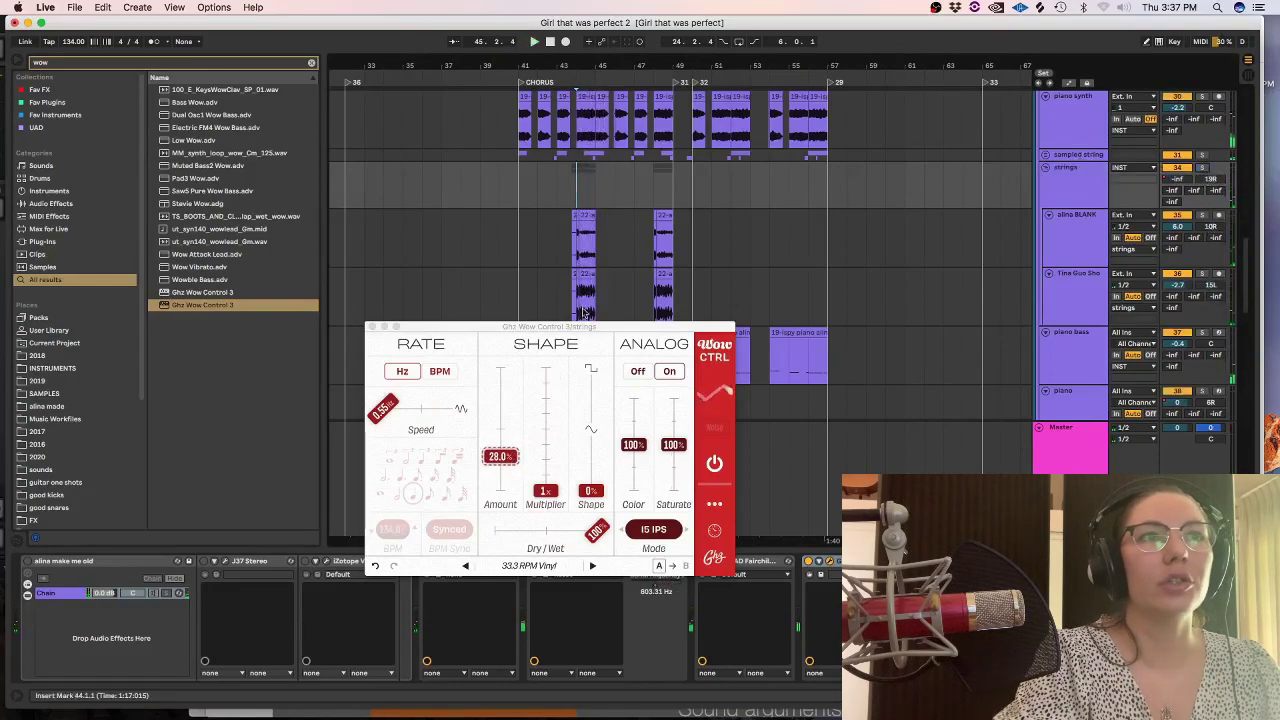
key(space)
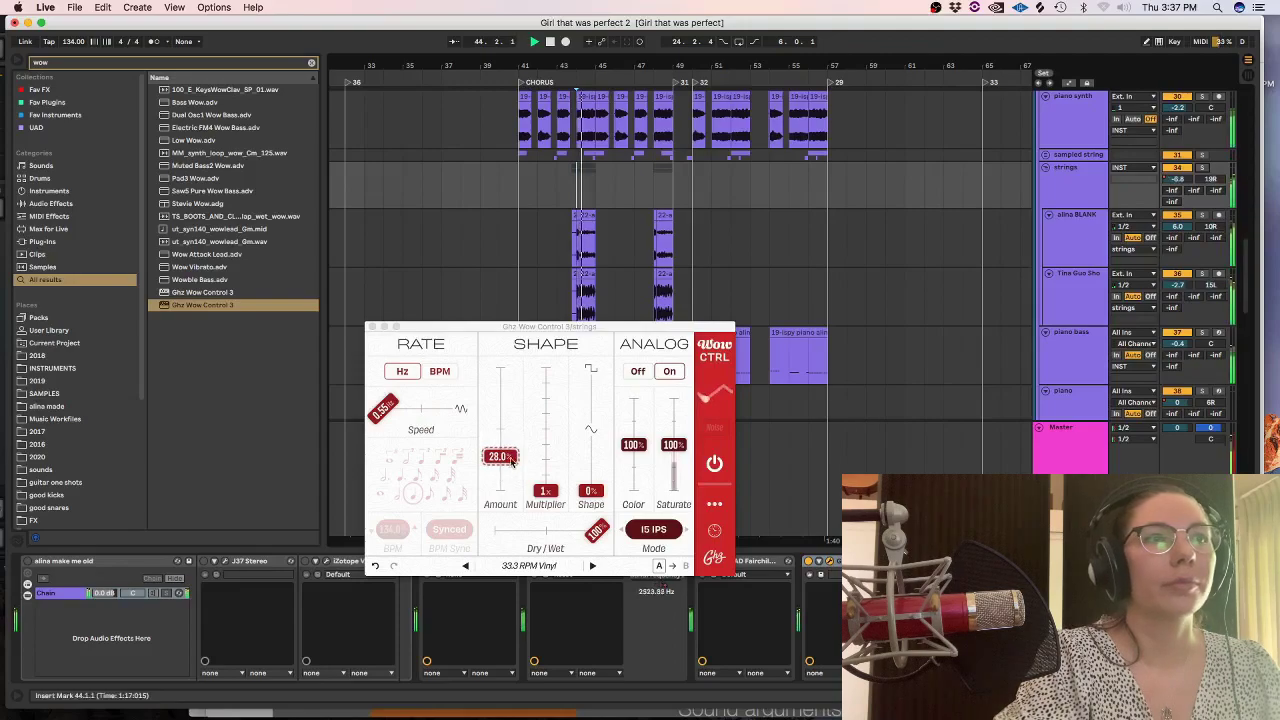
drag(501, 460, 507, 458)
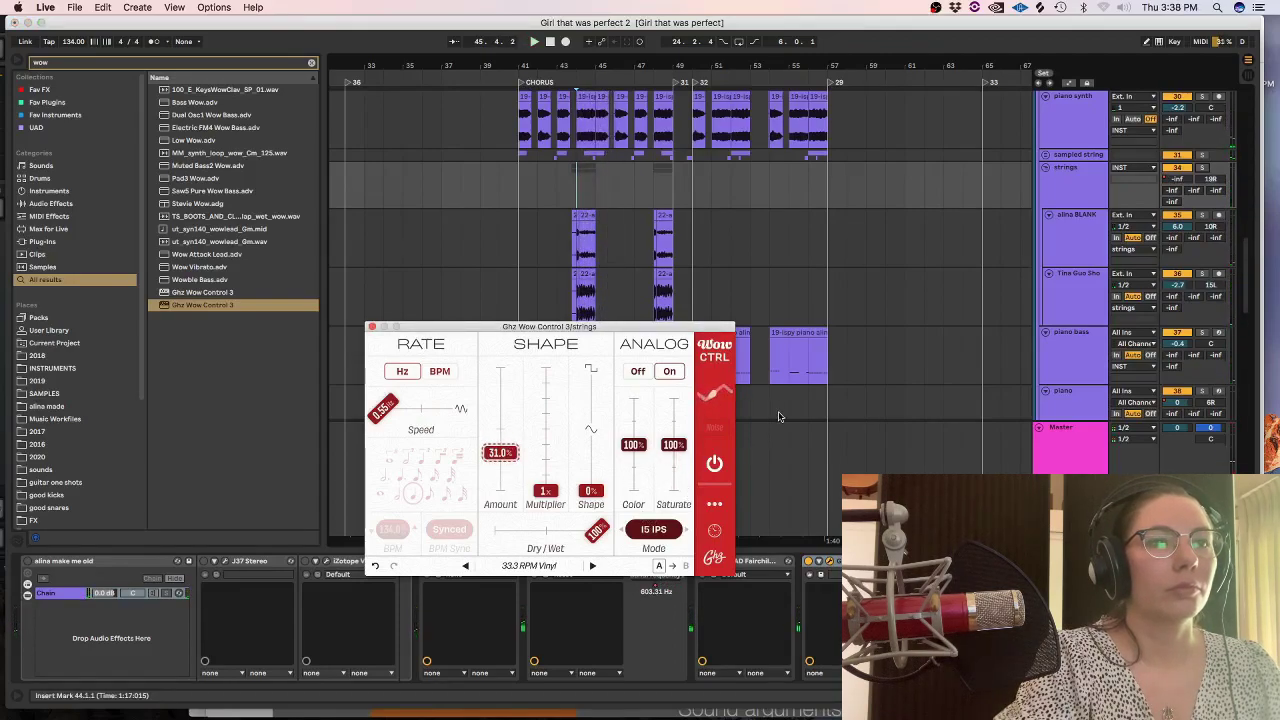
click(372, 327)
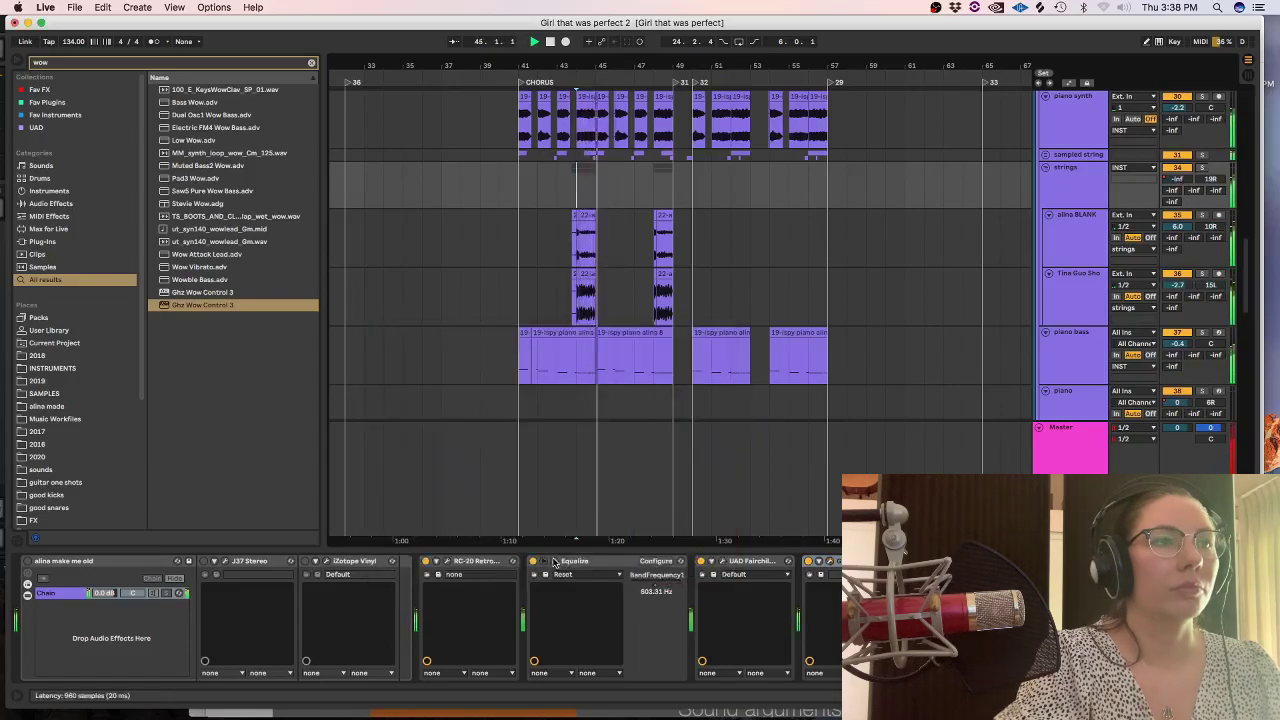
Check the strings group's Equalize curve and master gain while playing from bar 44.
click(543, 561)
key(space)
key(space)
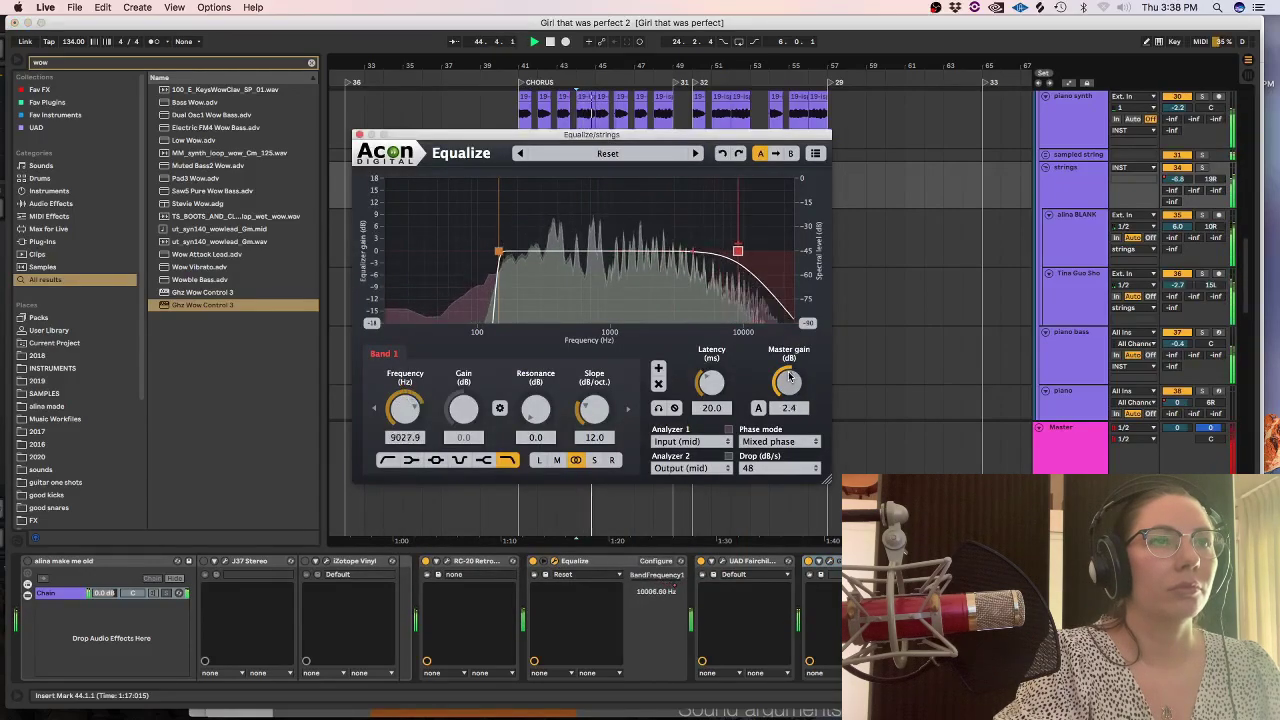
click(360, 134)
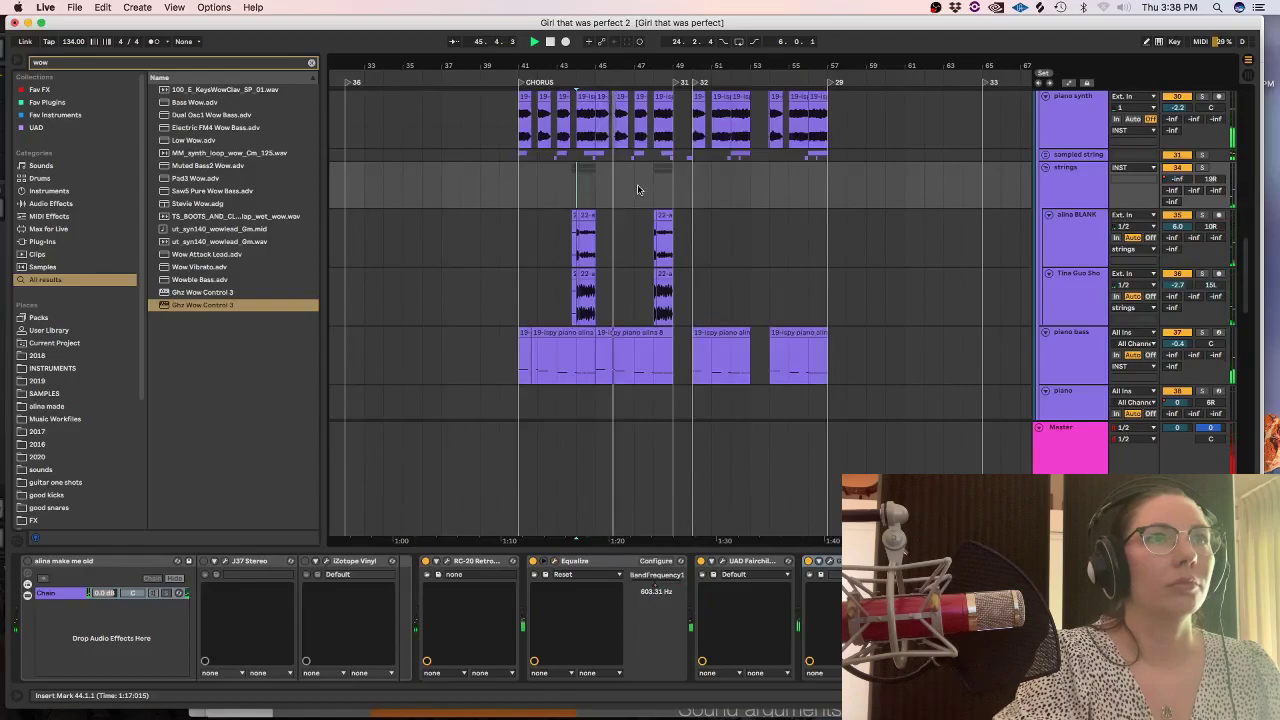
Play the chorus from bar 48 into the next section and examine how the strings, piano bass and lower tracks are arranged.
key(minus)
key(minus)
key(minus)
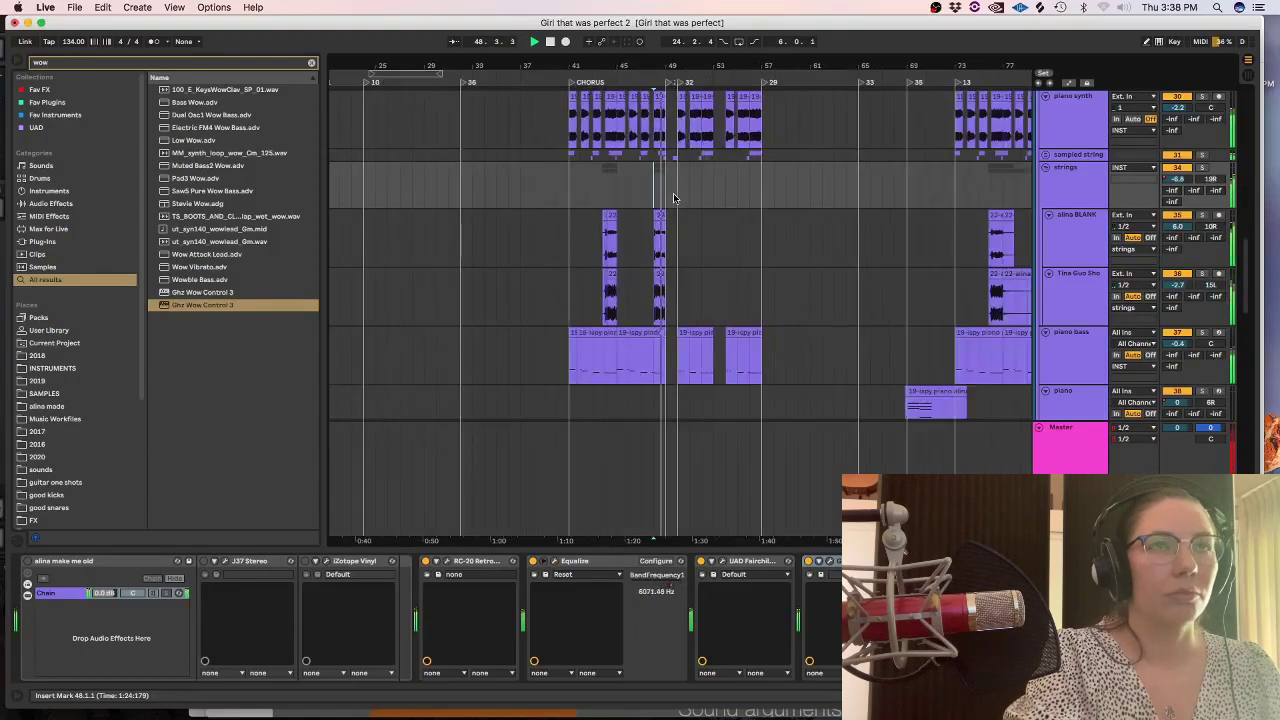
key(plus)
key(plus)
key(plus)
key(plus)
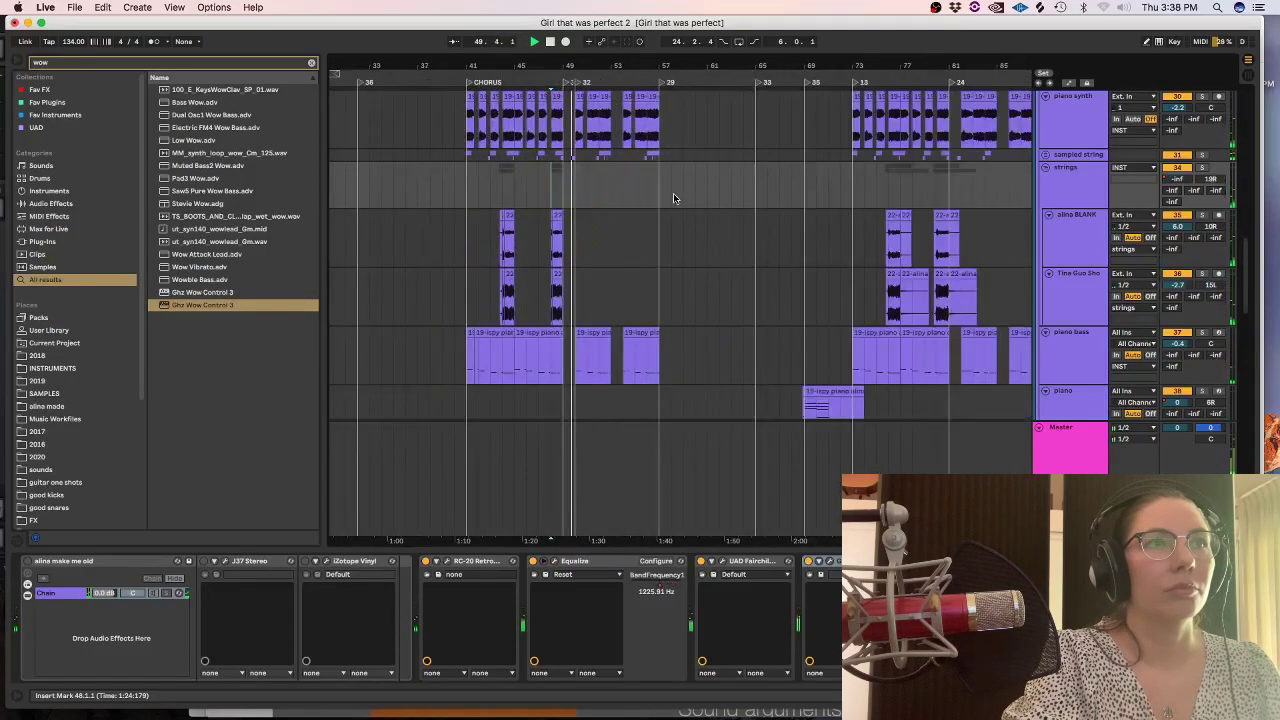
key(plus)
key(plus)
key(minus)
key(super+alt+l)
key(plus)
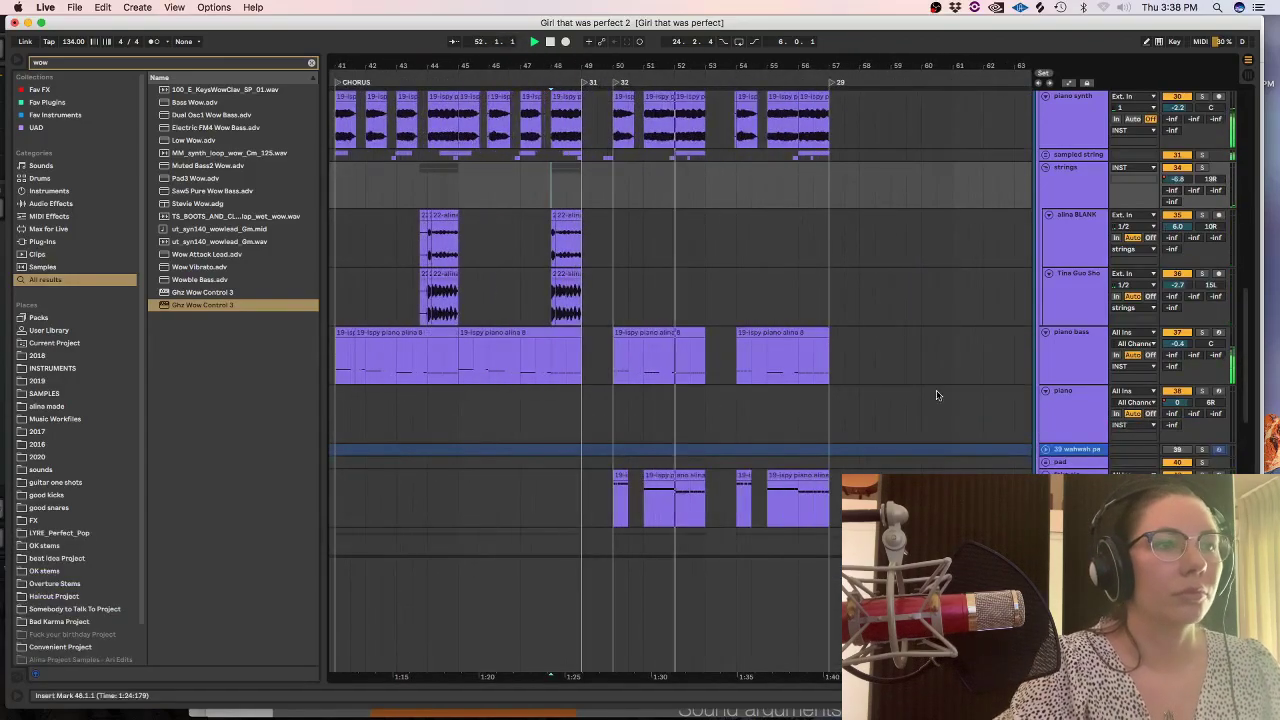
drag(559, 678, 500, 678)
key(space)
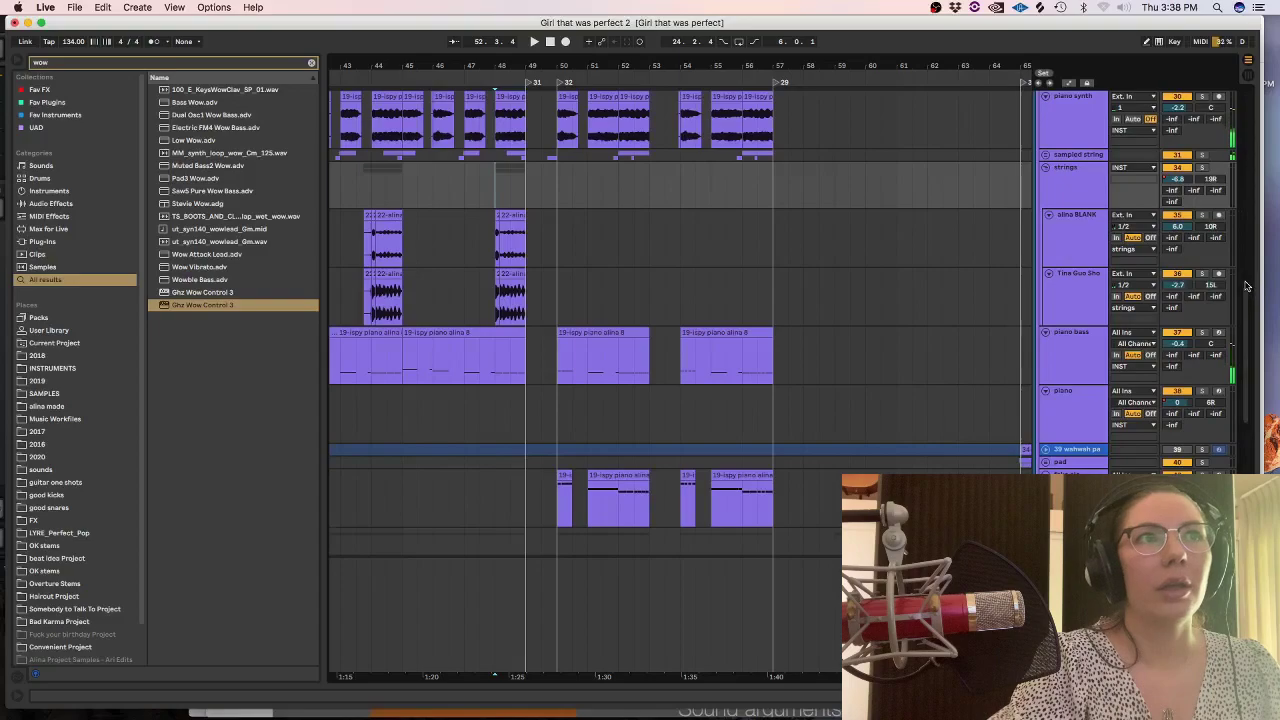
Audition the piano synth soloed from bar 50 and copy the strings group's Ghz Wow Control 3 to the end of its device chain.
scroll(659, 115, up, 3)
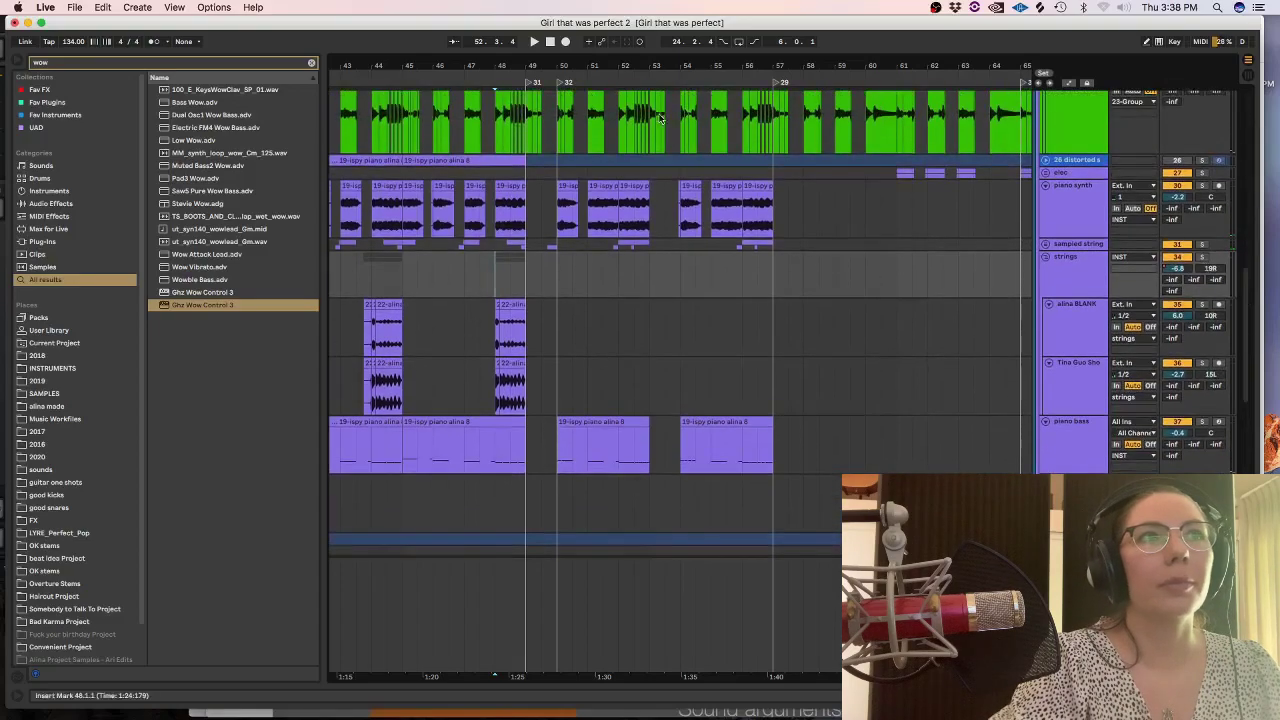
click(557, 201)
double_click(1097, 218)
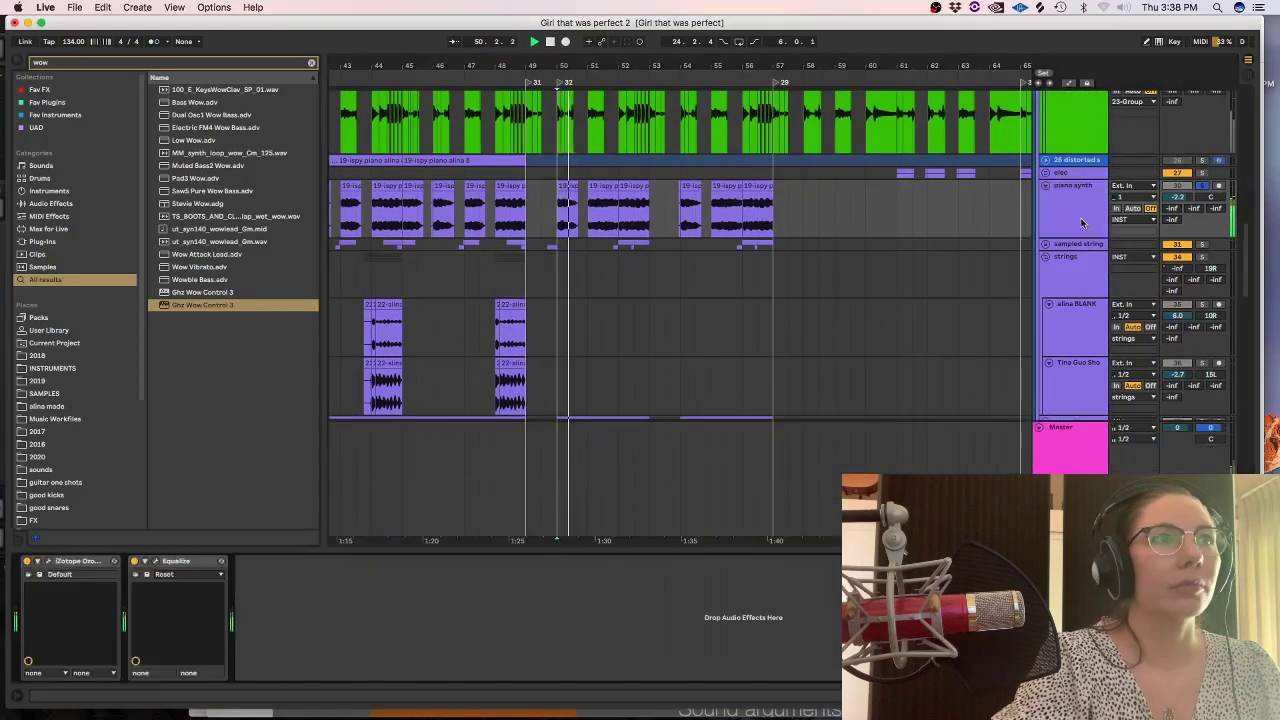
click(1067, 286)
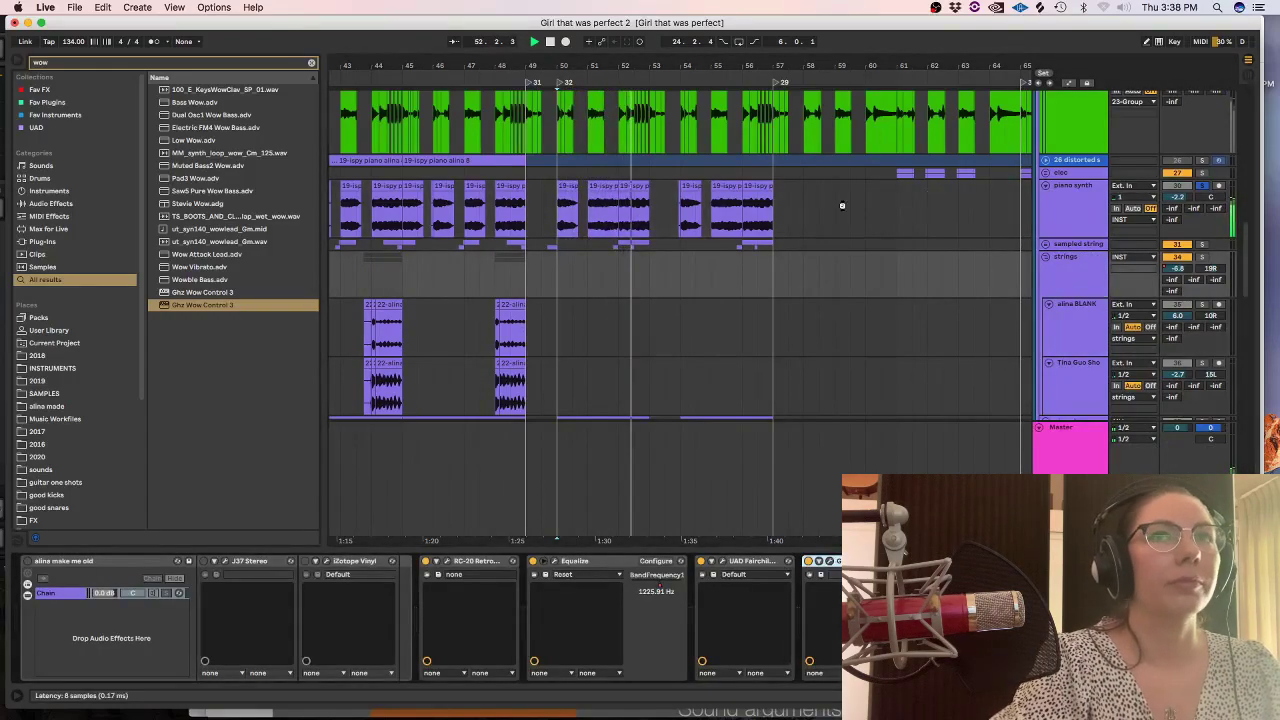
click(1061, 208)
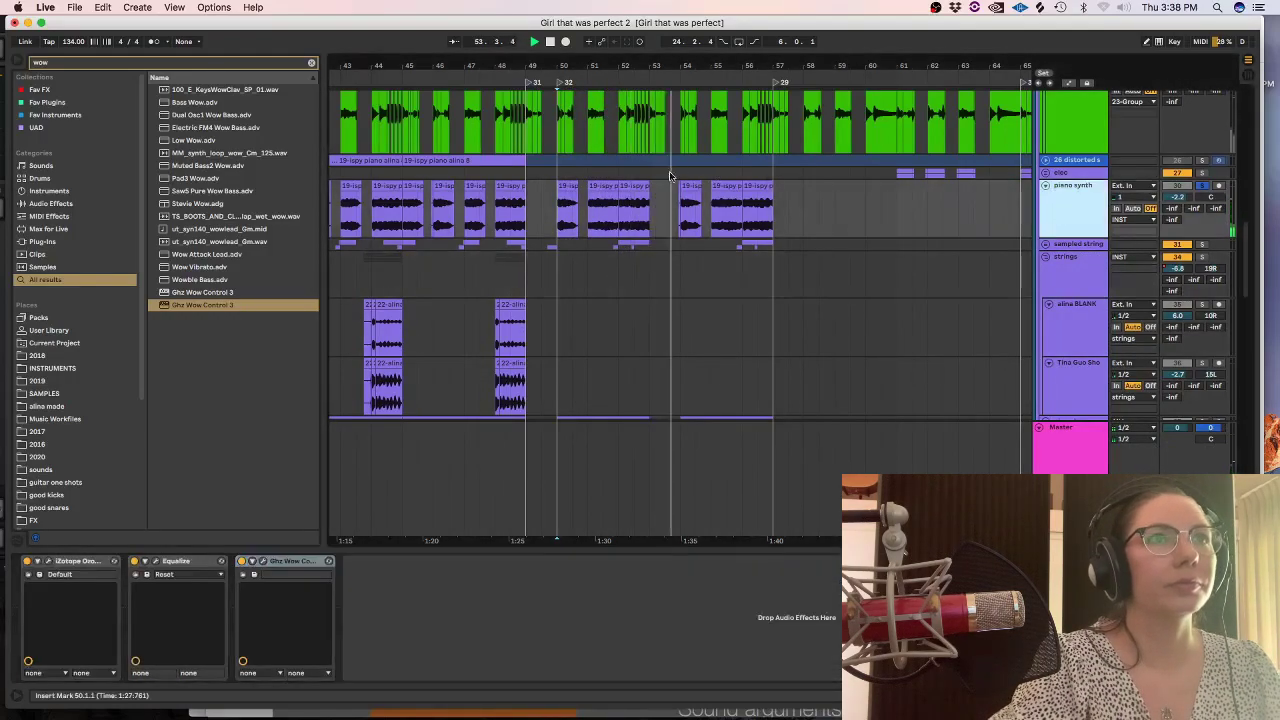
key(space)
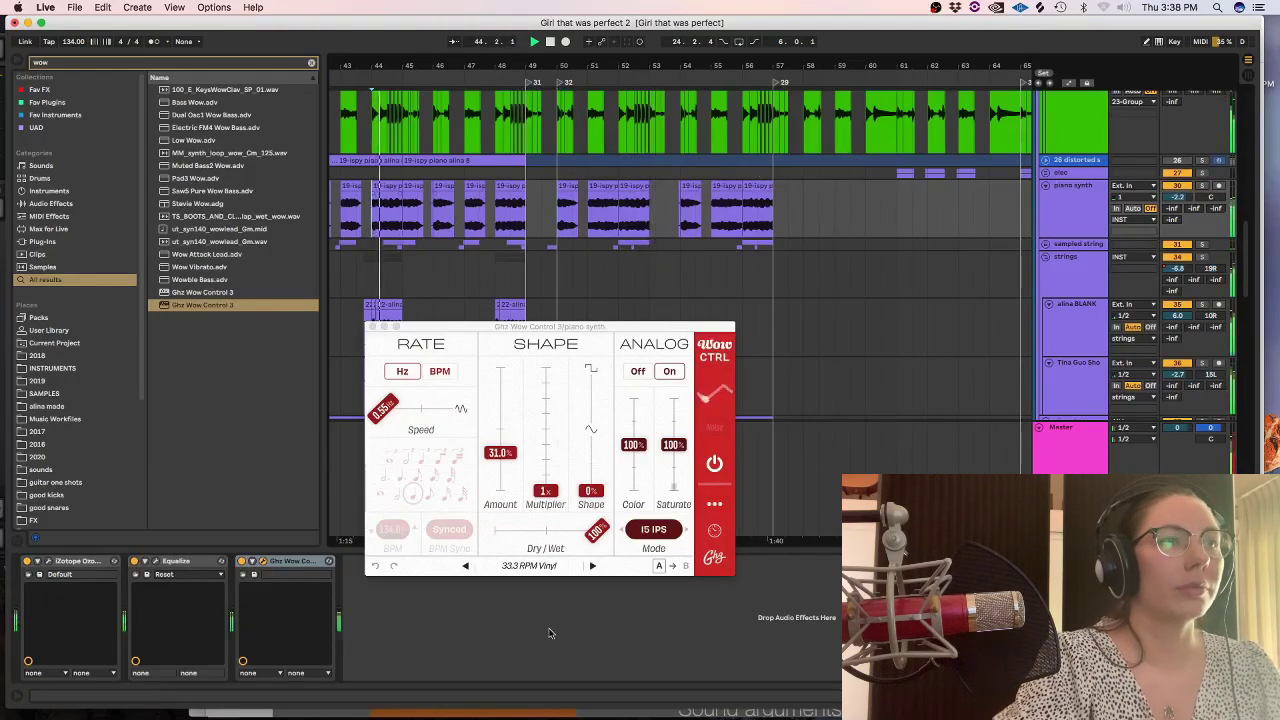
Close the piano synth's Wow Control and inspect its Ozone 7 Imager stereo width settings while the chorus plays.
scroll(800, 242, left, 5)
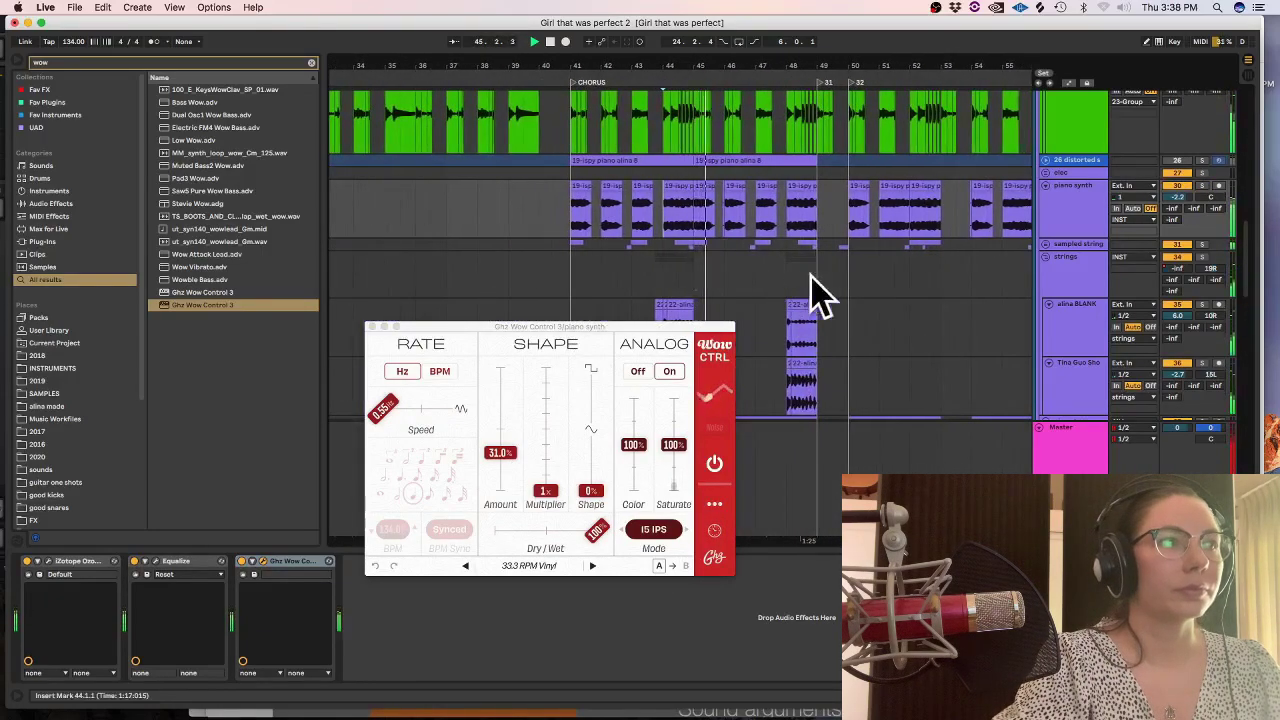
click(1069, 214)
click(371, 327)
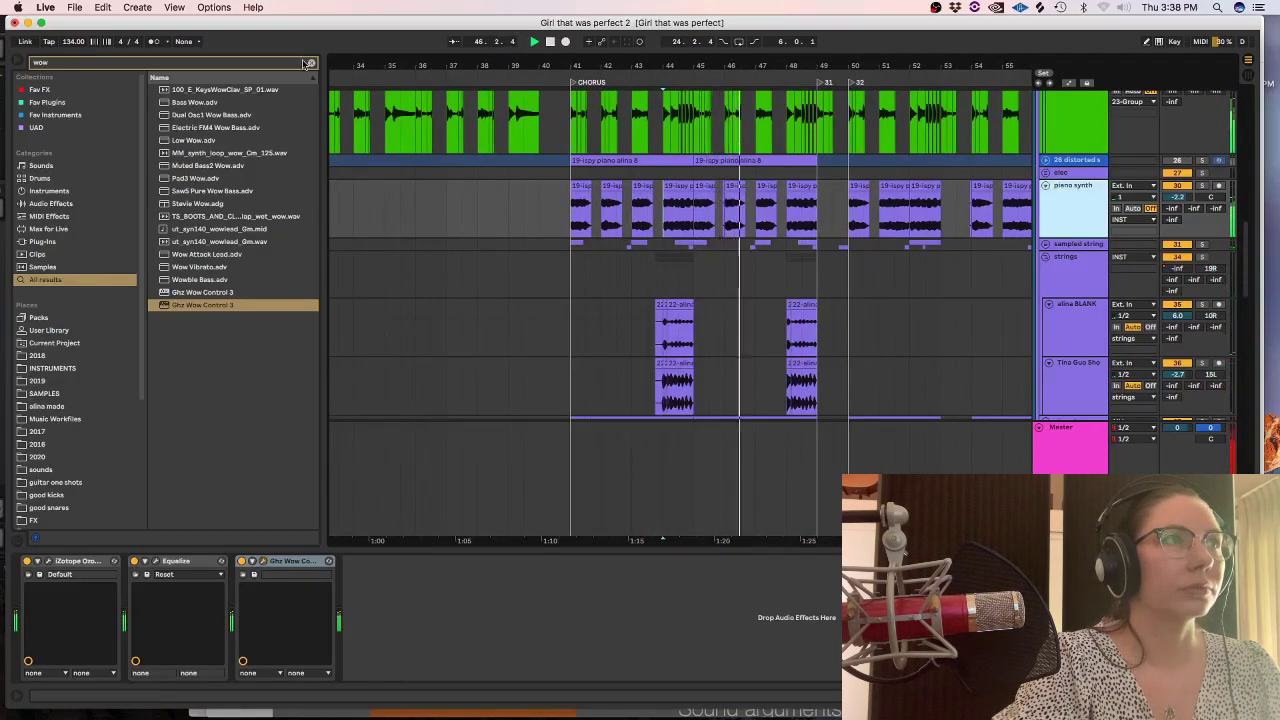
click(50, 561)
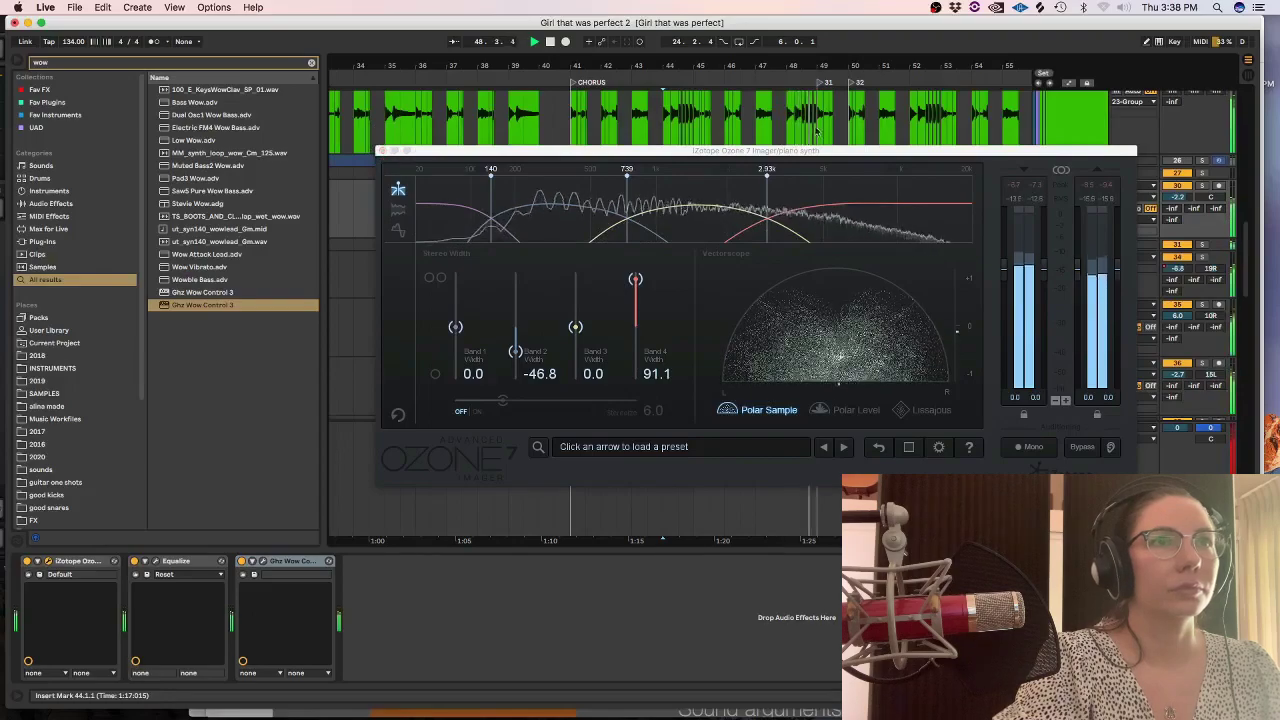
click(381, 151)
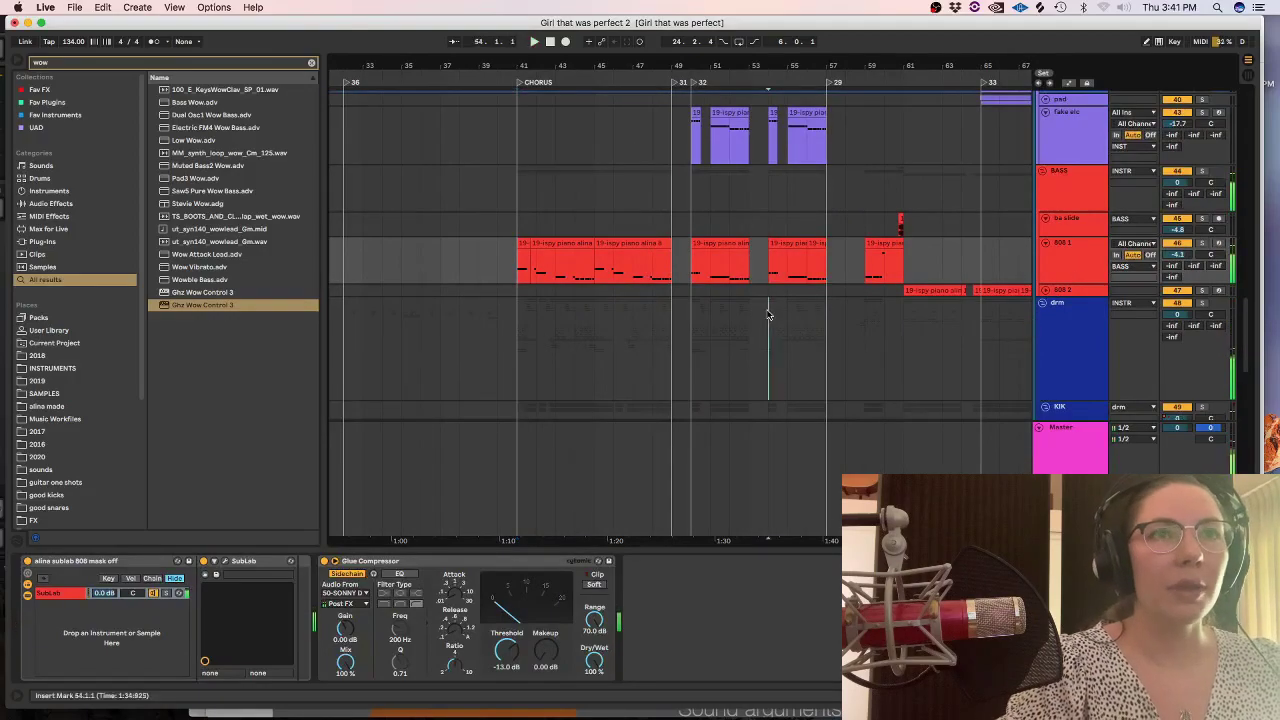
Unfold the fat stomp track and move it up the drum group to sit between the snre and derpey 808 tracks.
key(w)
key(alt+super+l)
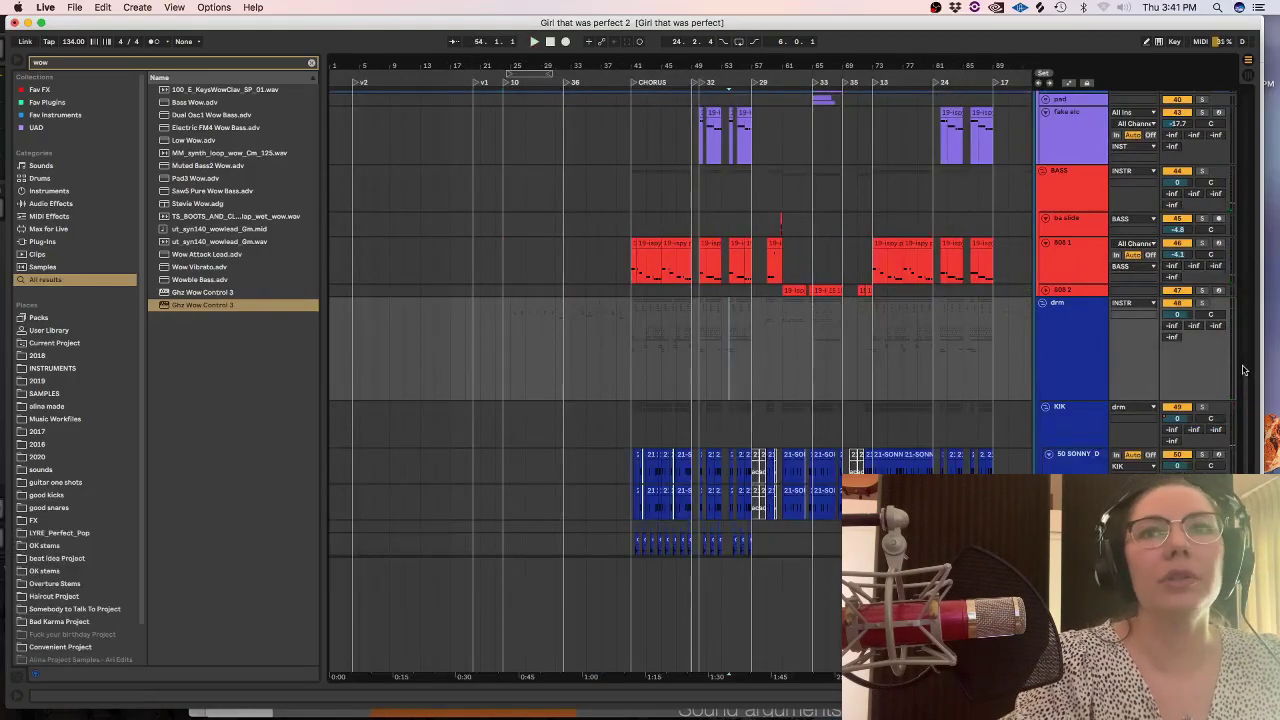
scroll(1243, 370, down, 6)
click(757, 278)
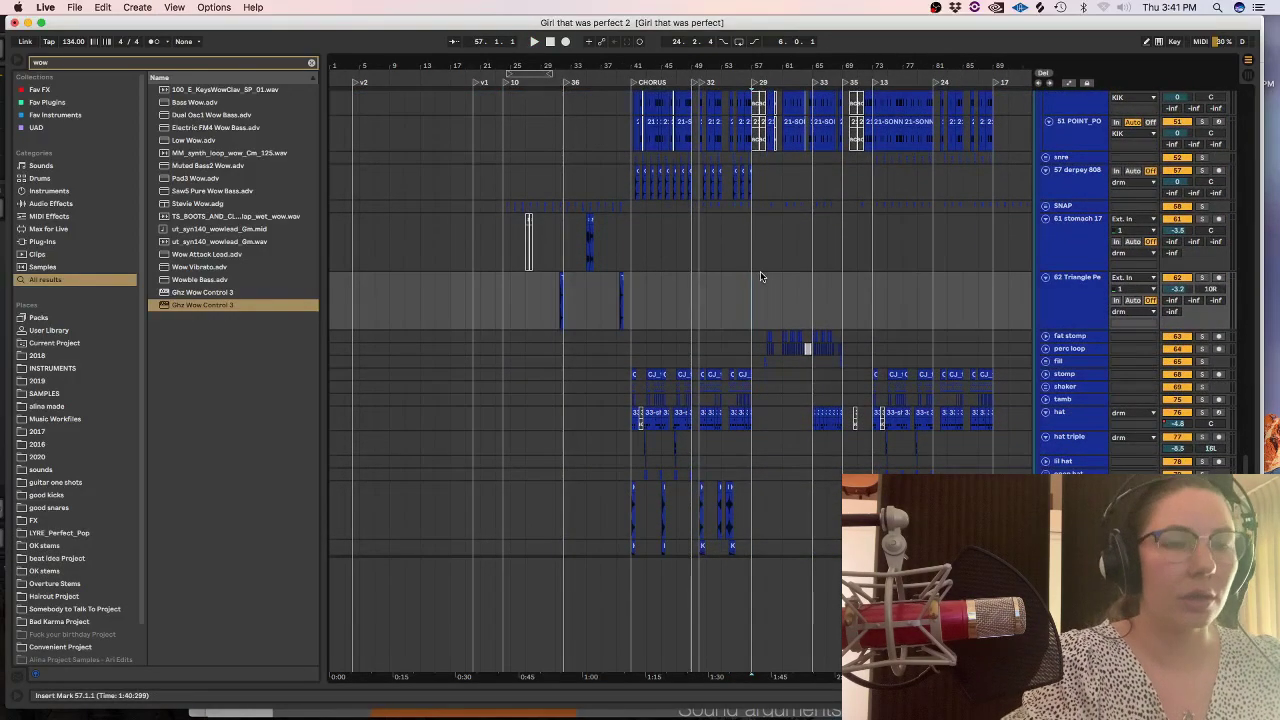
key(plus)
key(plus)
click(1046, 337)
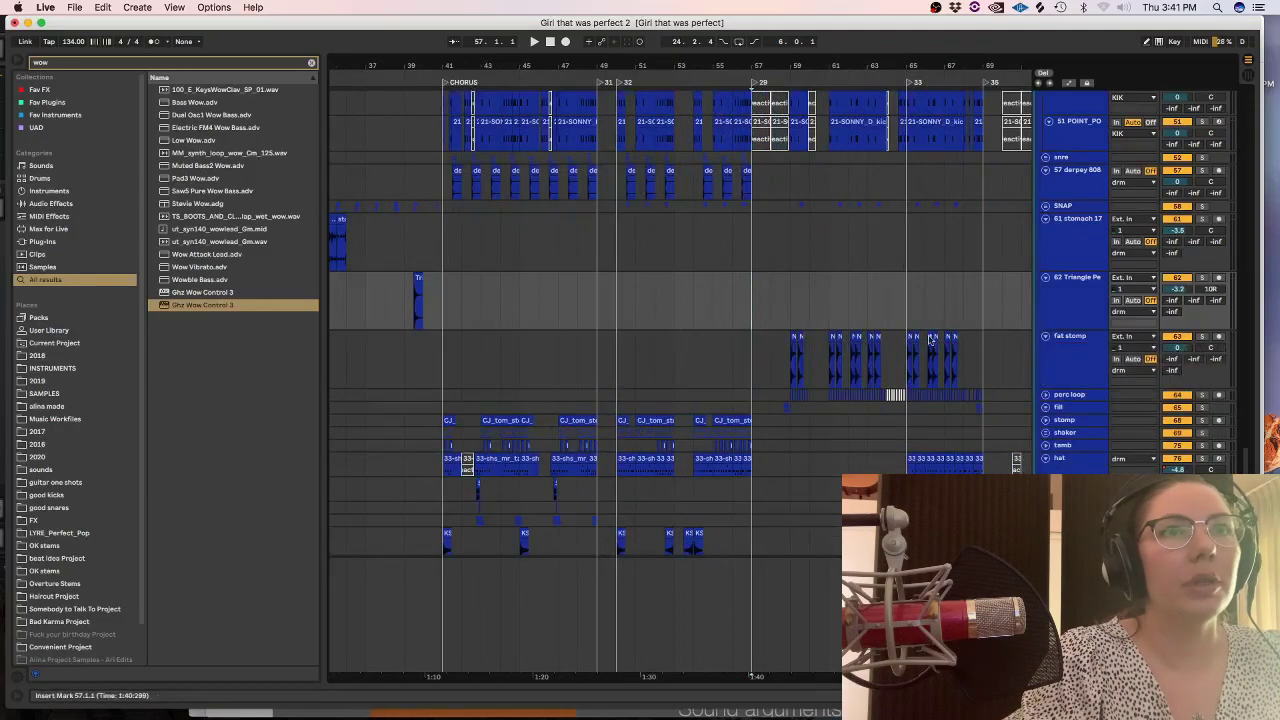
click(1060, 345)
drag(1046, 312, 1068, 170)
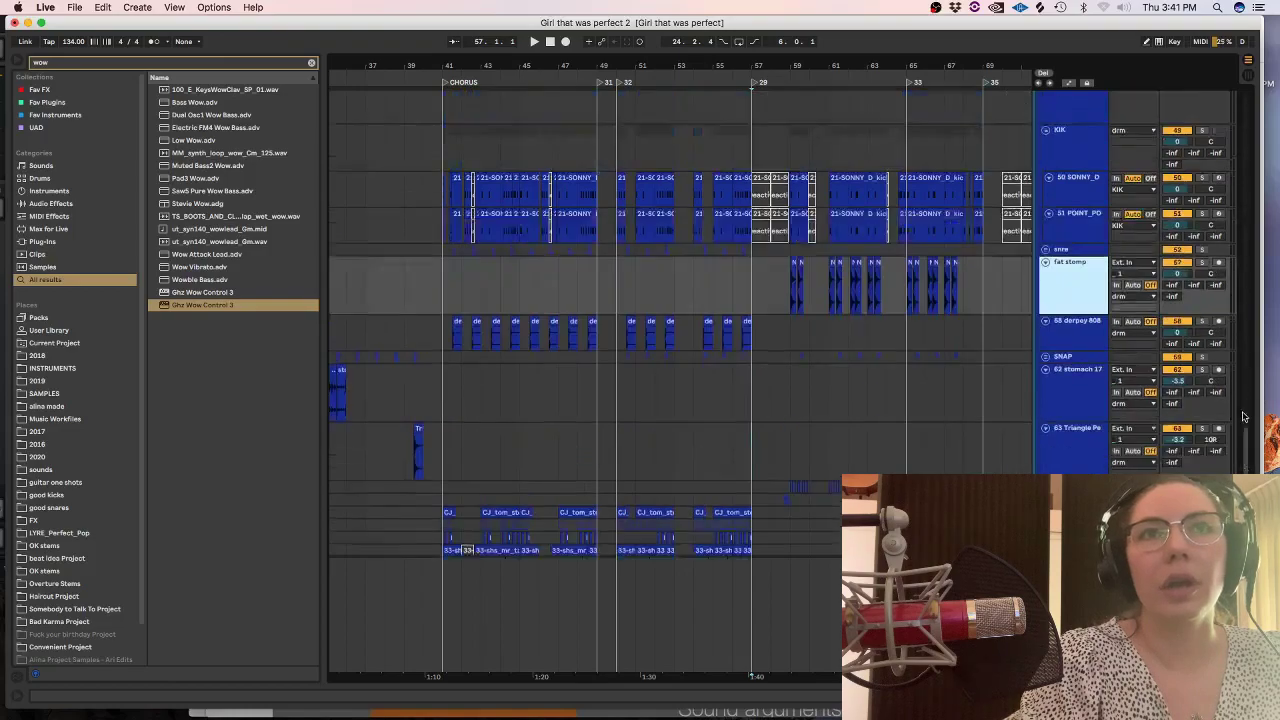
Copy the fat stomp clips from bars 59 to 62 to the chorus start at bar 41 and play them back.
scroll(731, 407, up, 5)
drag(787, 441, 857, 449)
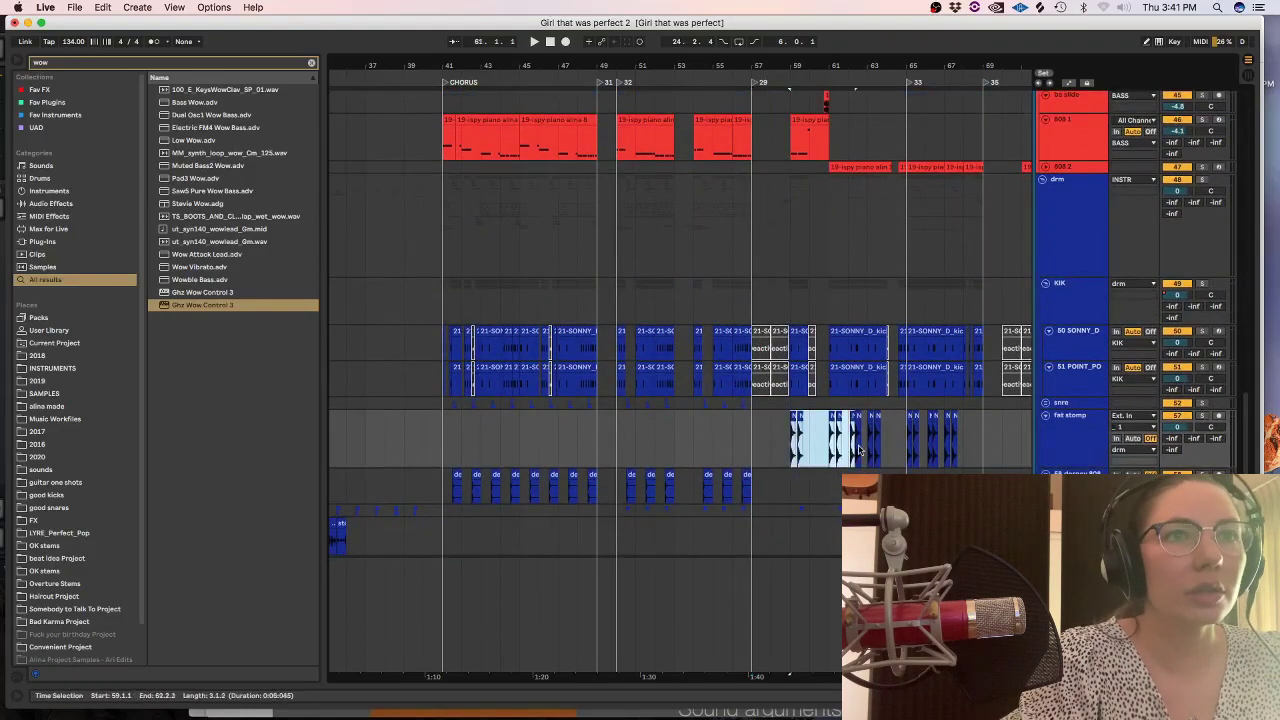
click(444, 434)
key(super+v)
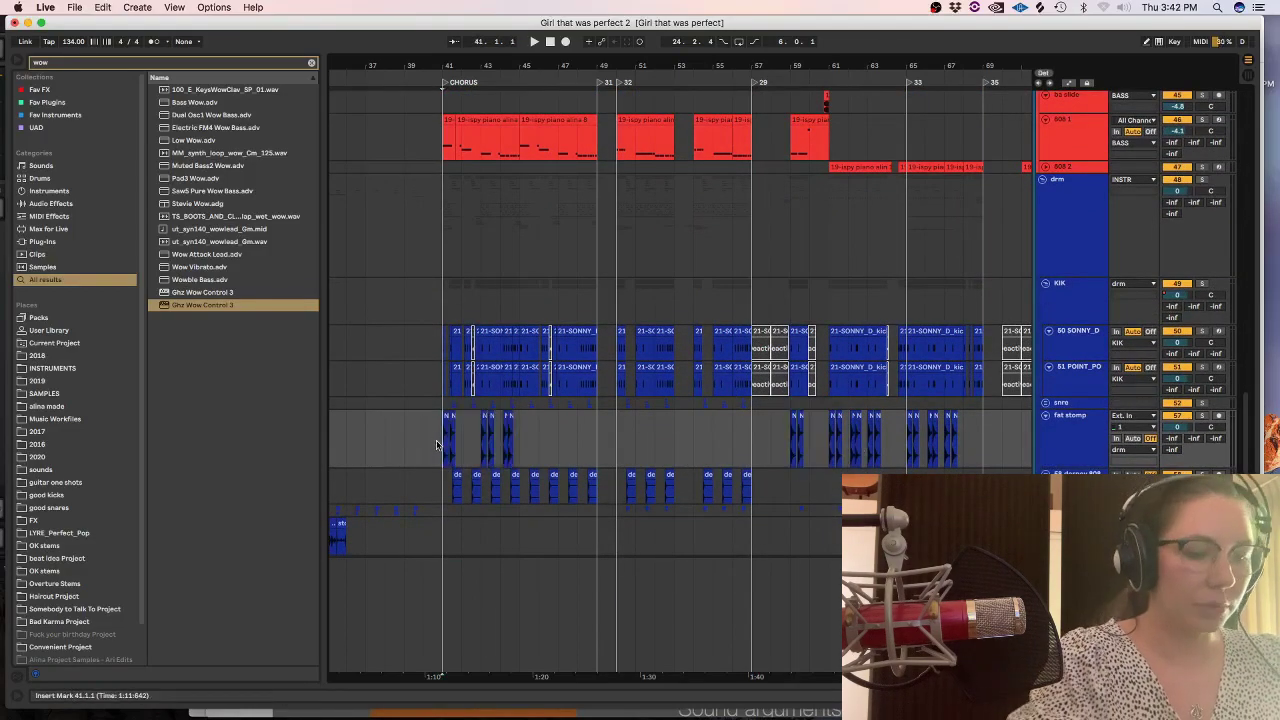
key(plus)
key(plus)
key(plus)
key(plus)
key(plus)
key(space)
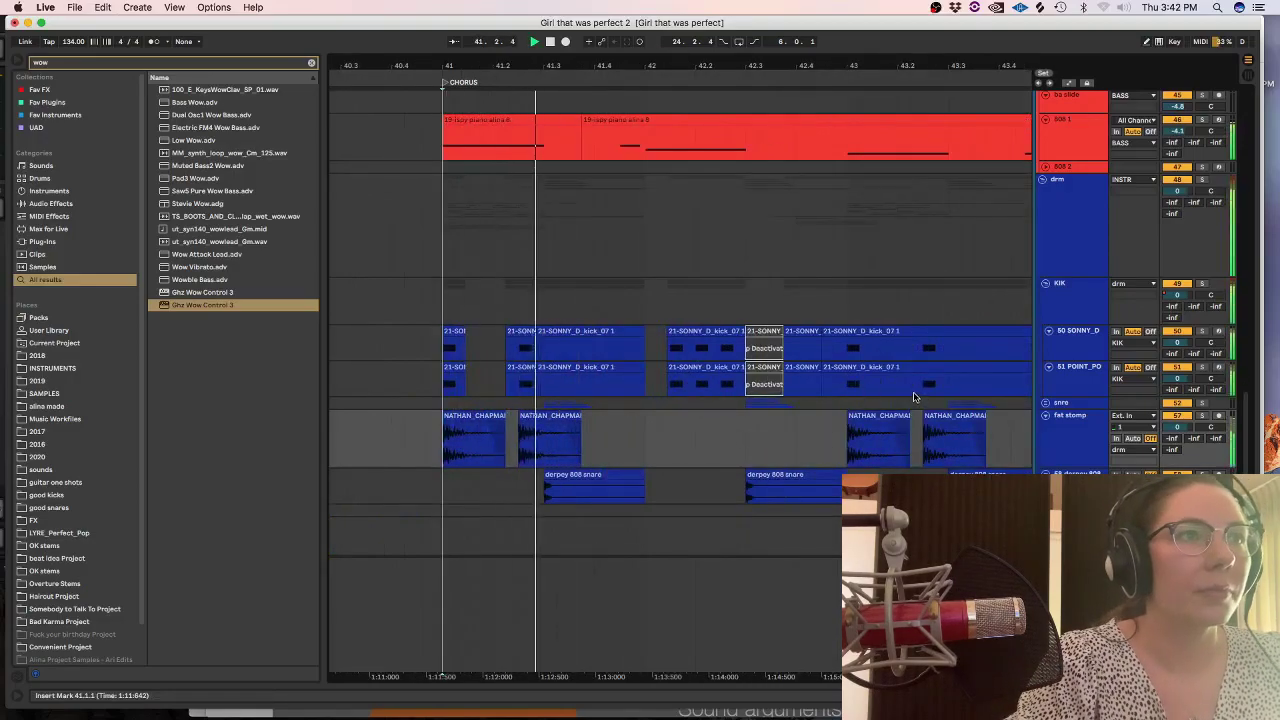
Remove the extra fat stomp hits at bar 44 and duplicate the four-bar pattern from bar 41 to bars 45–49.
click(657, 445)
key(minus)
key(minus)
drag(891, 437, 580, 437)
key(super+d)
key(minus)
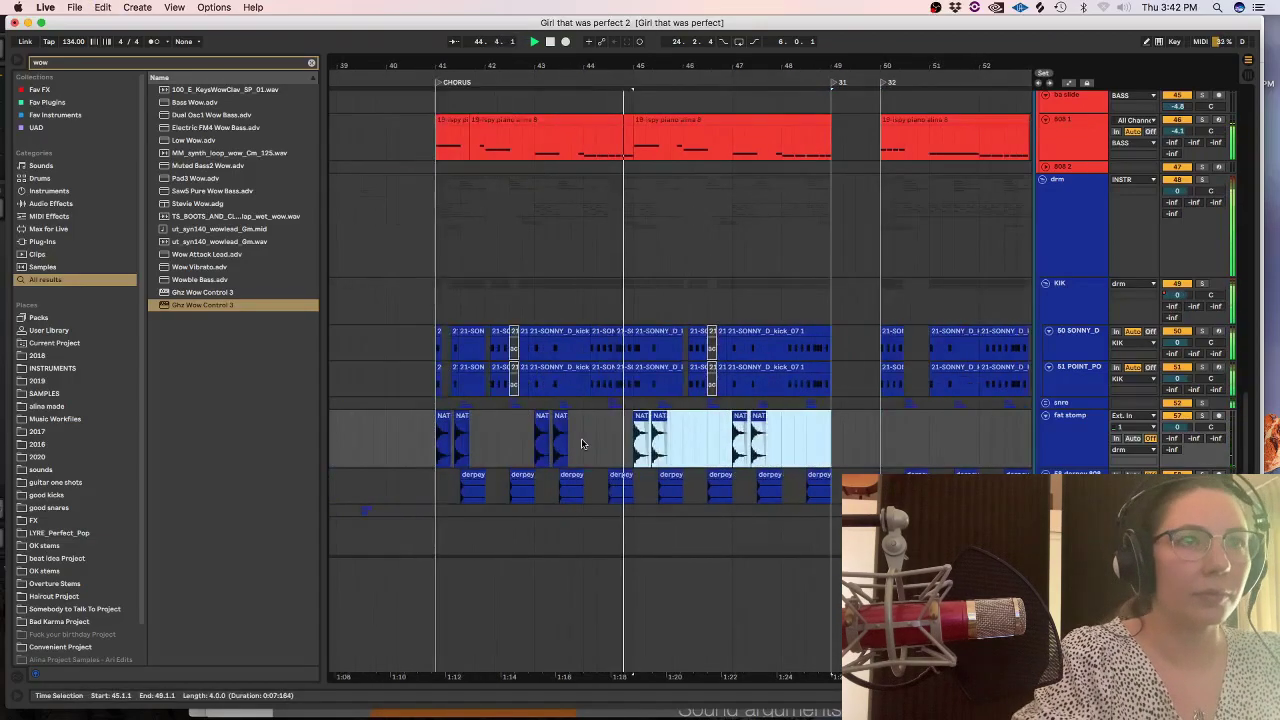
Open the Equalize plug-in on the fat stomp track and boost one of its upper frequency bands slightly.
double_click(1088, 434)
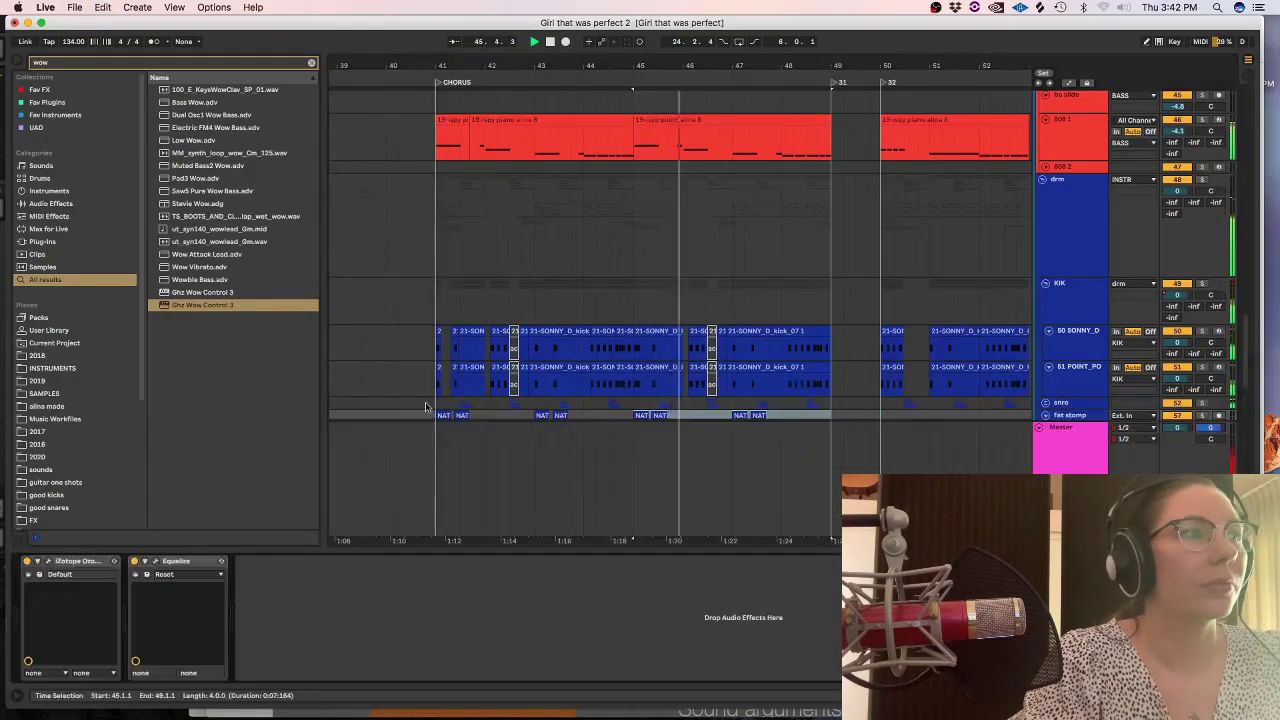
click(155, 562)
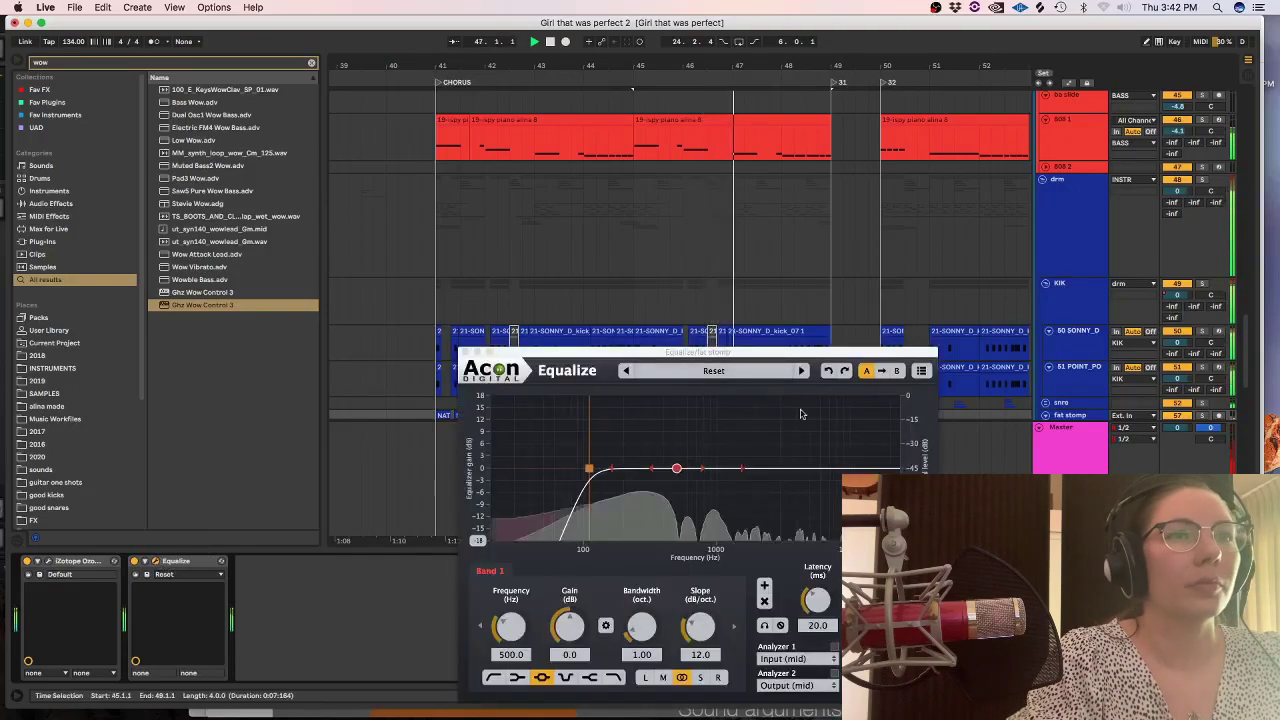
drag(745, 468, 765, 452)
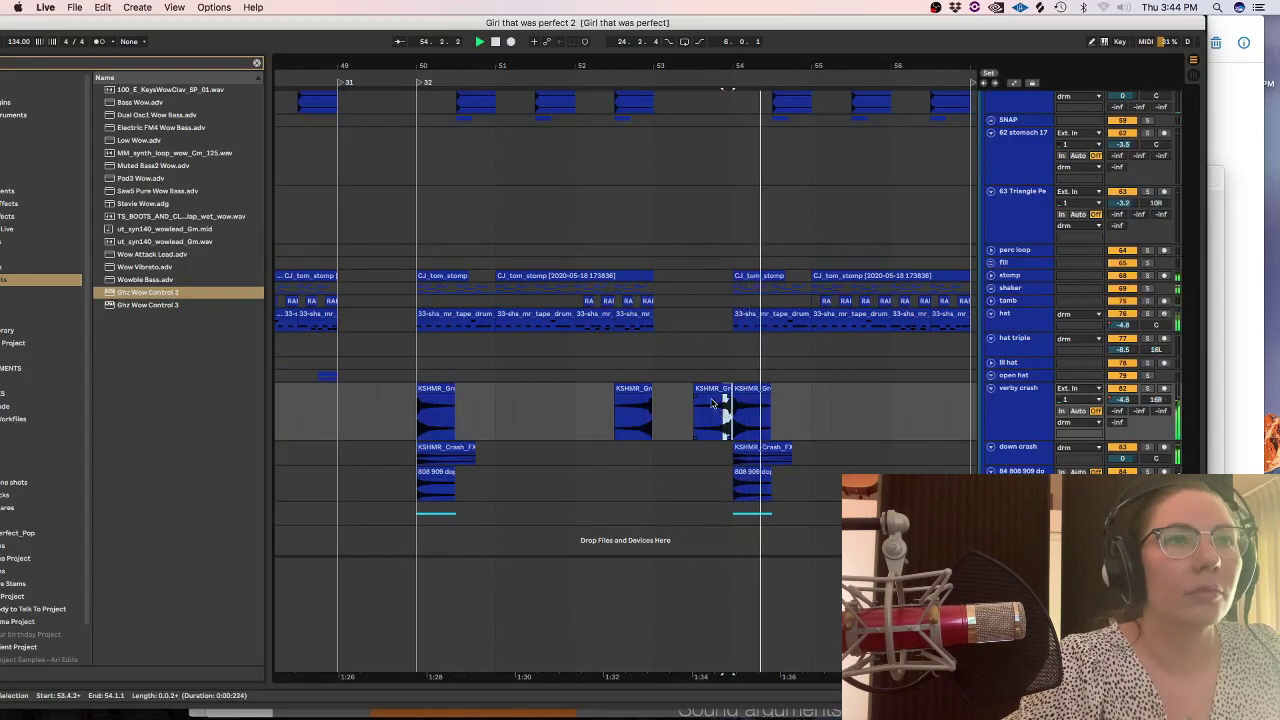
Trim the end of the verby crash clip before bar 54 and silence the track's volume automation from 53.4.3 to 54.1.1.
right_click(677, 428)
click(770, 573)
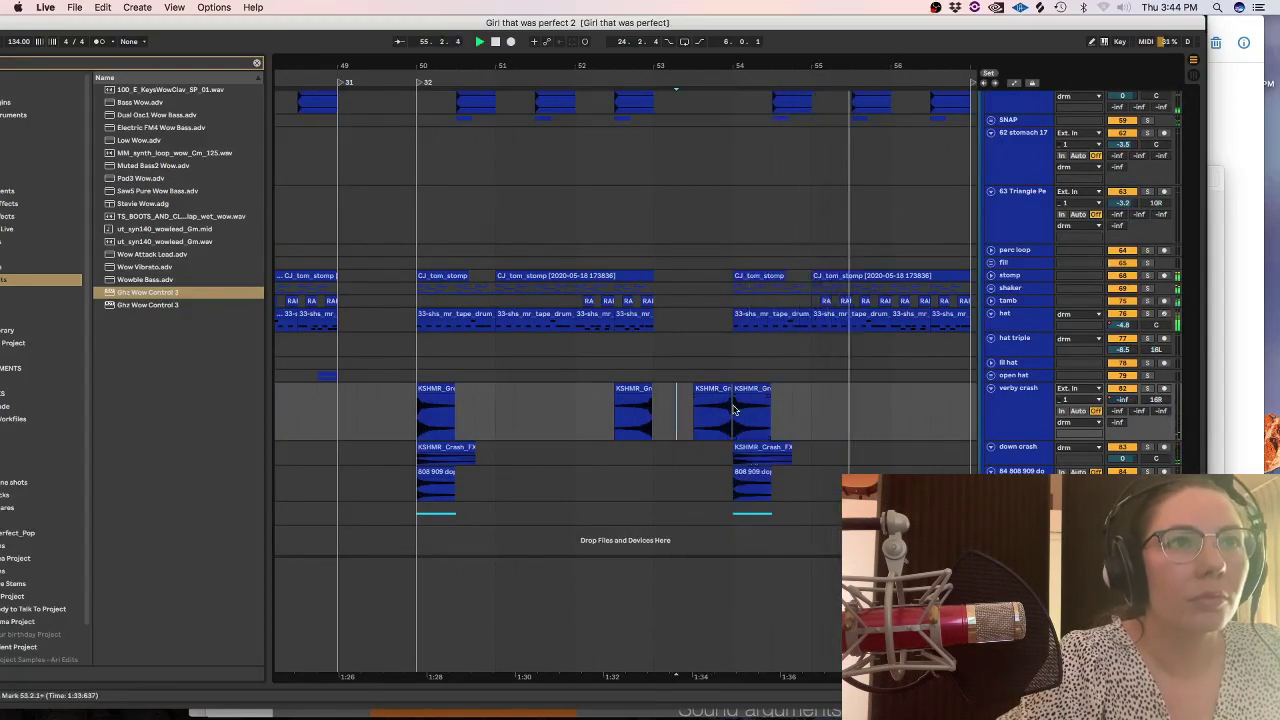
key(plus)
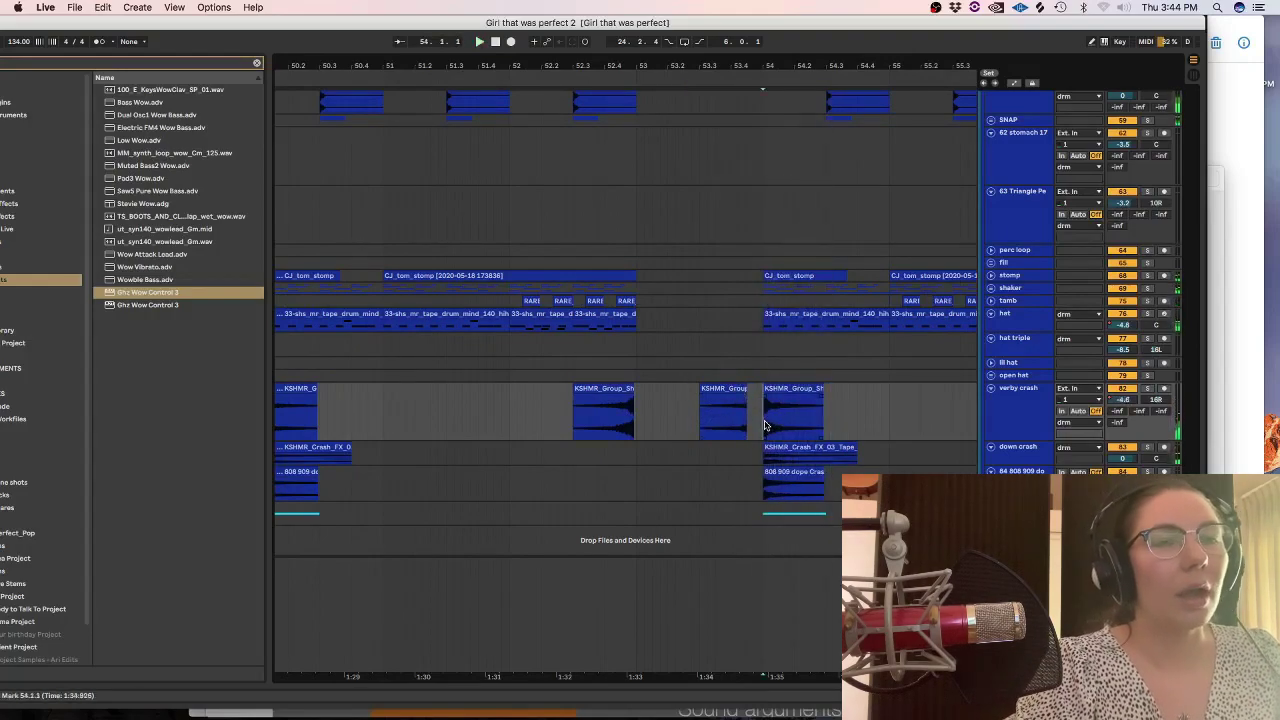
click(741, 390)
drag(738, 388, 731, 398)
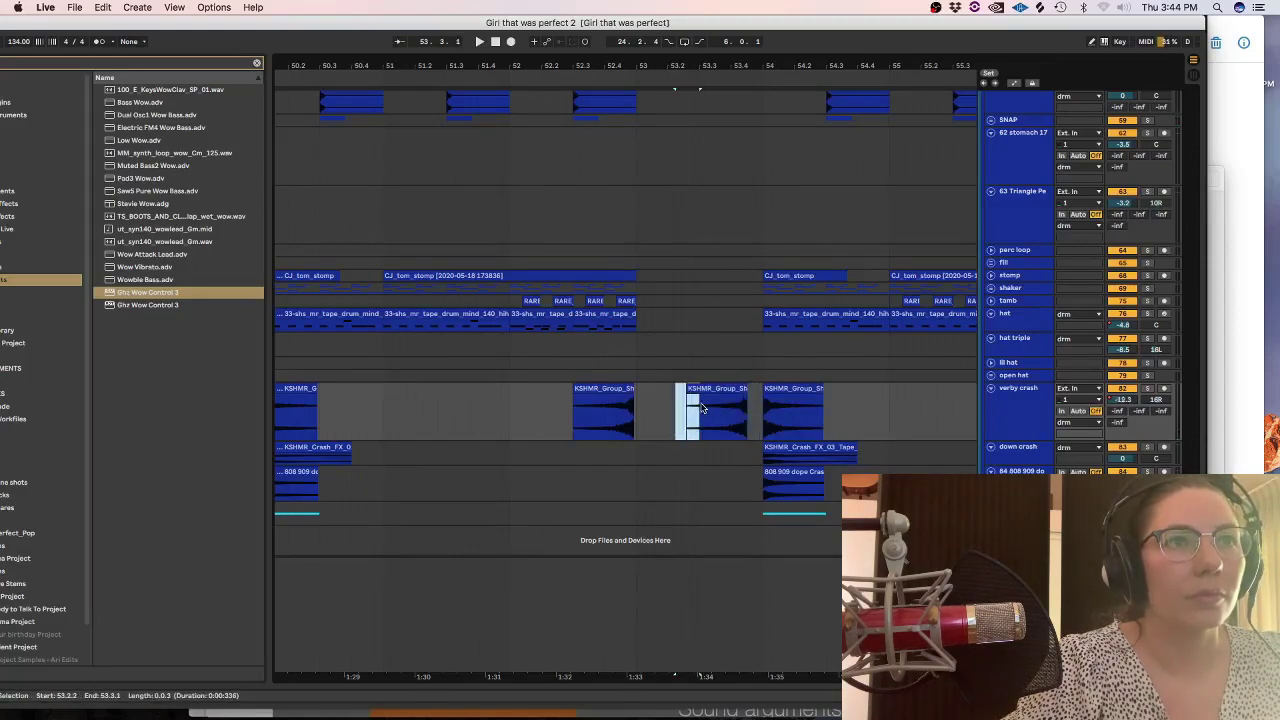
click(1022, 405)
key(a)
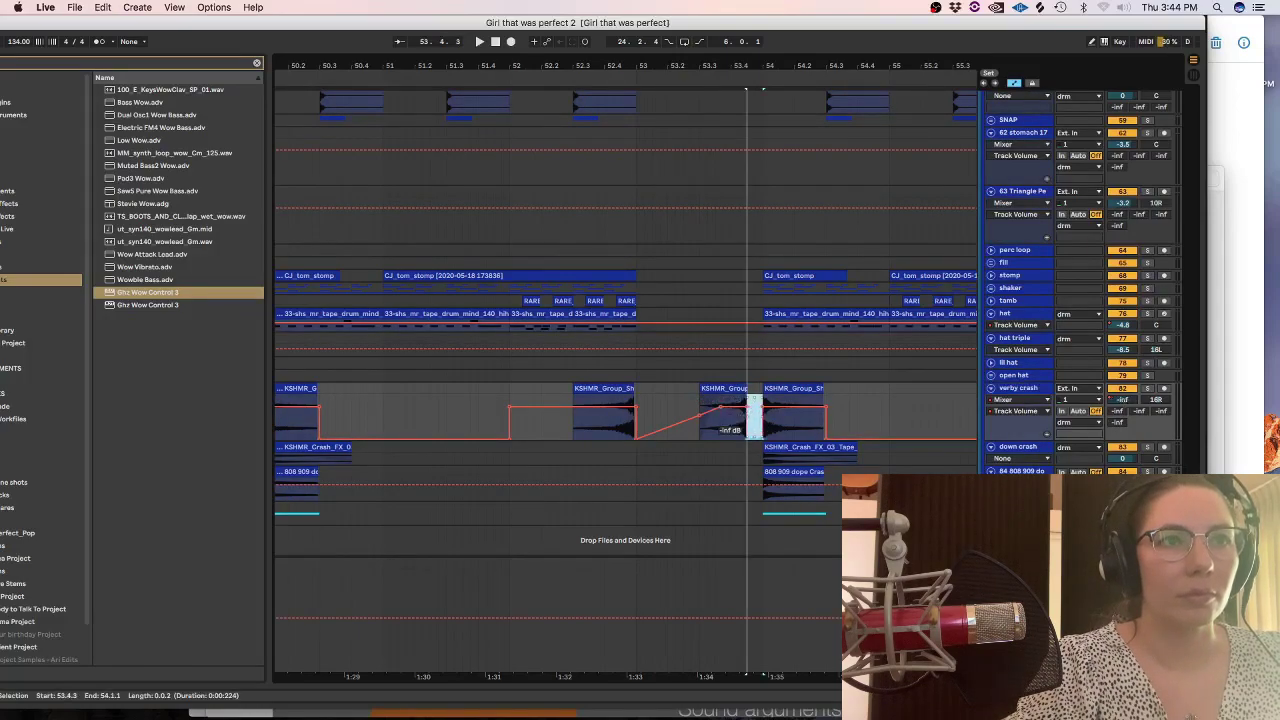
Play the verby crash build from bar 53 and extend the start of its clip back to 53.1.4.
click(645, 412)
key(space)
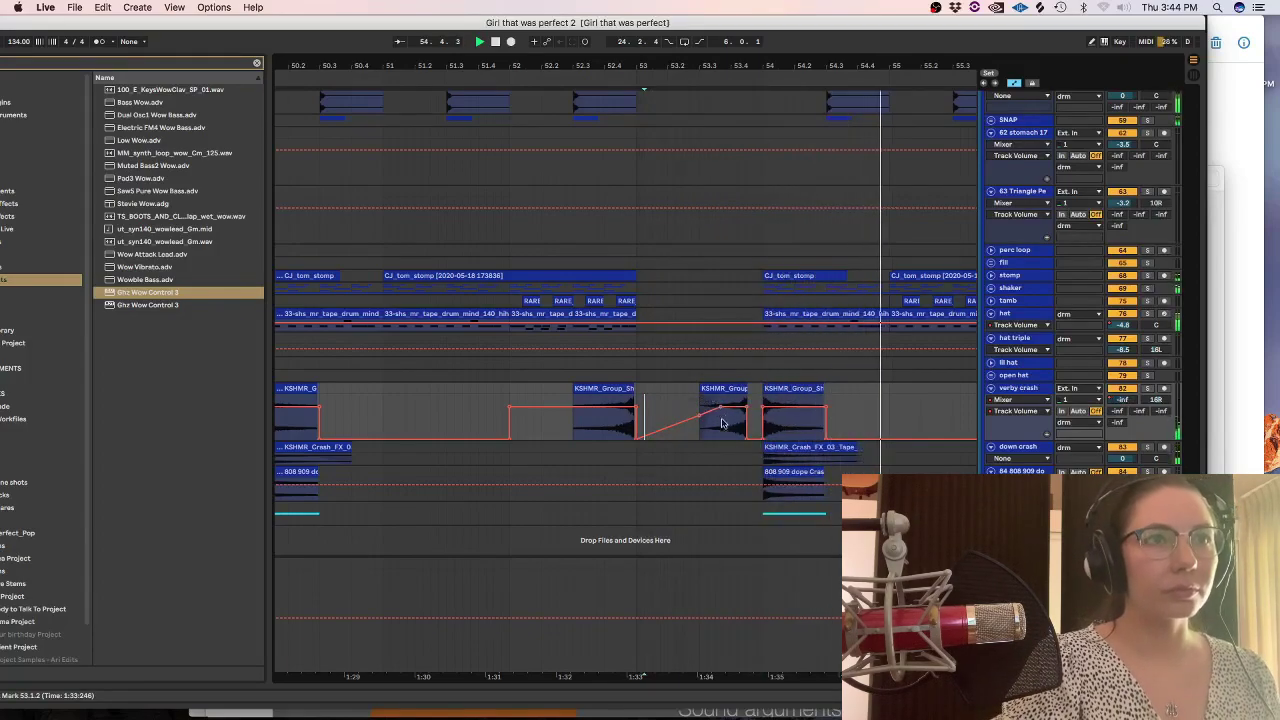
click(664, 391)
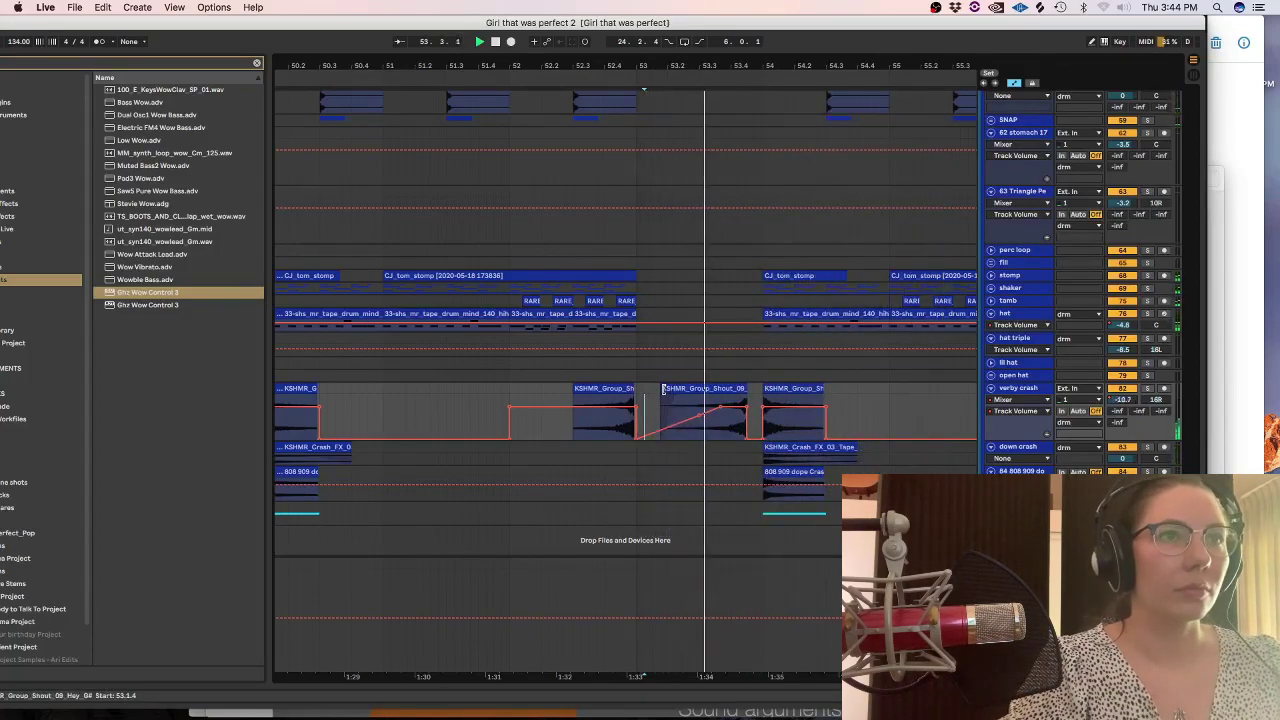
click(650, 402)
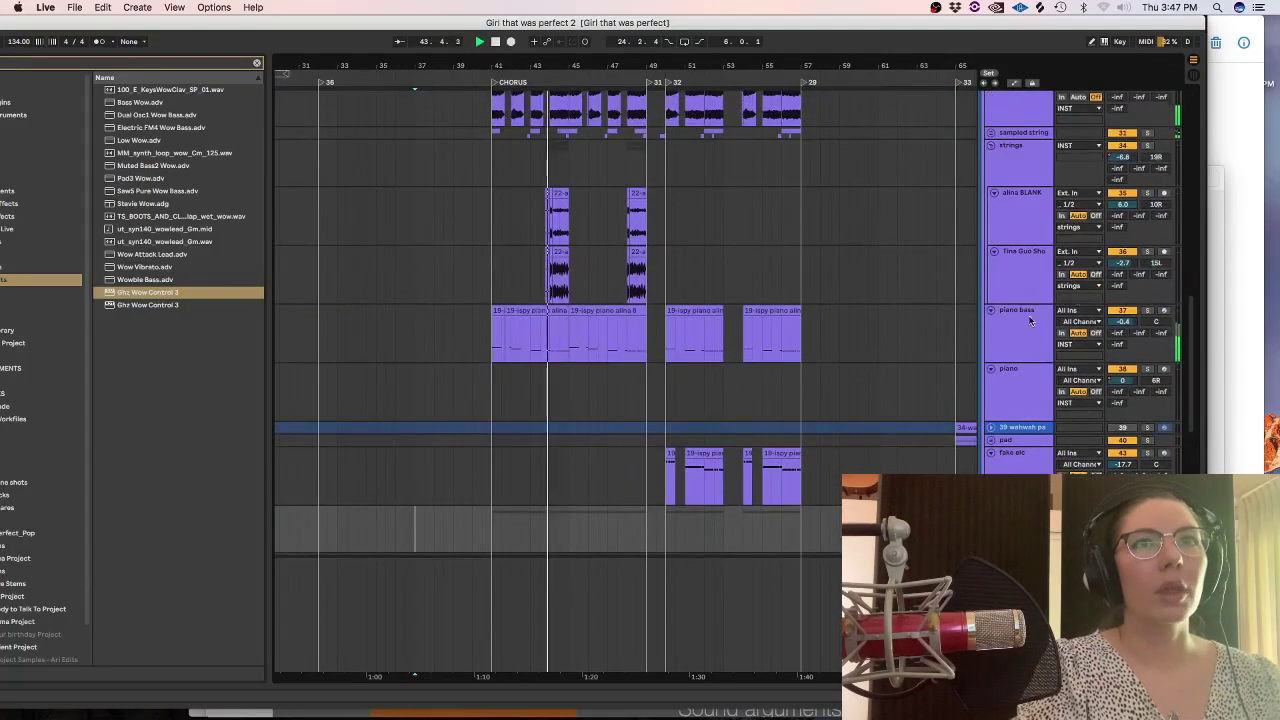
Solo the piano bass track, find FabFilter Saturn in the browser, and add it to that track.
click(1150, 313)
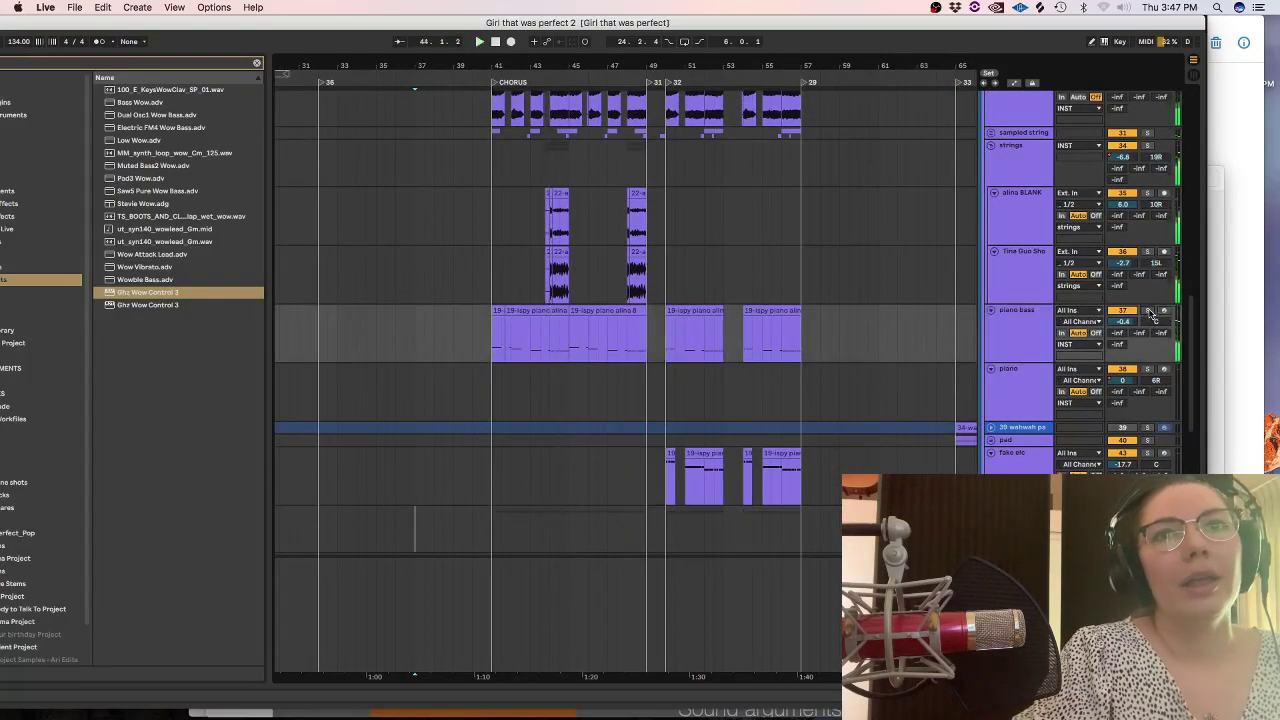
key(space)
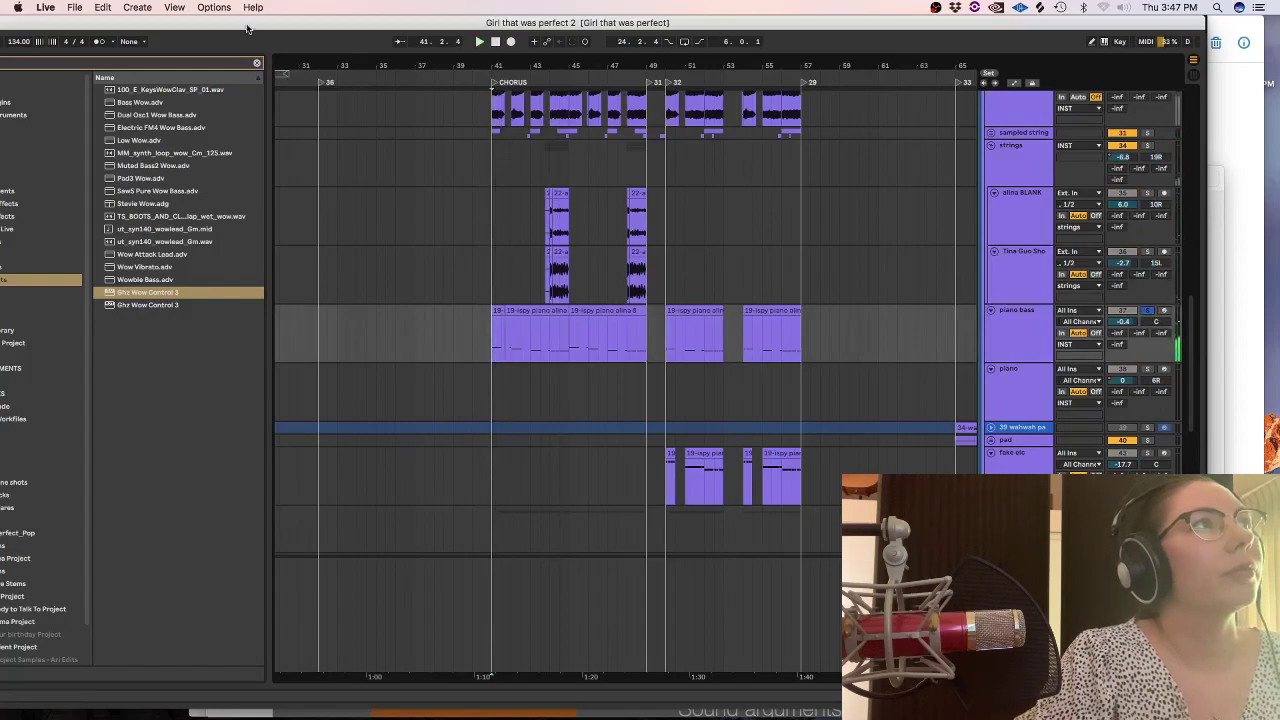
drag(246, 23, 322, 23)
click(332, 64)
text(saturn)
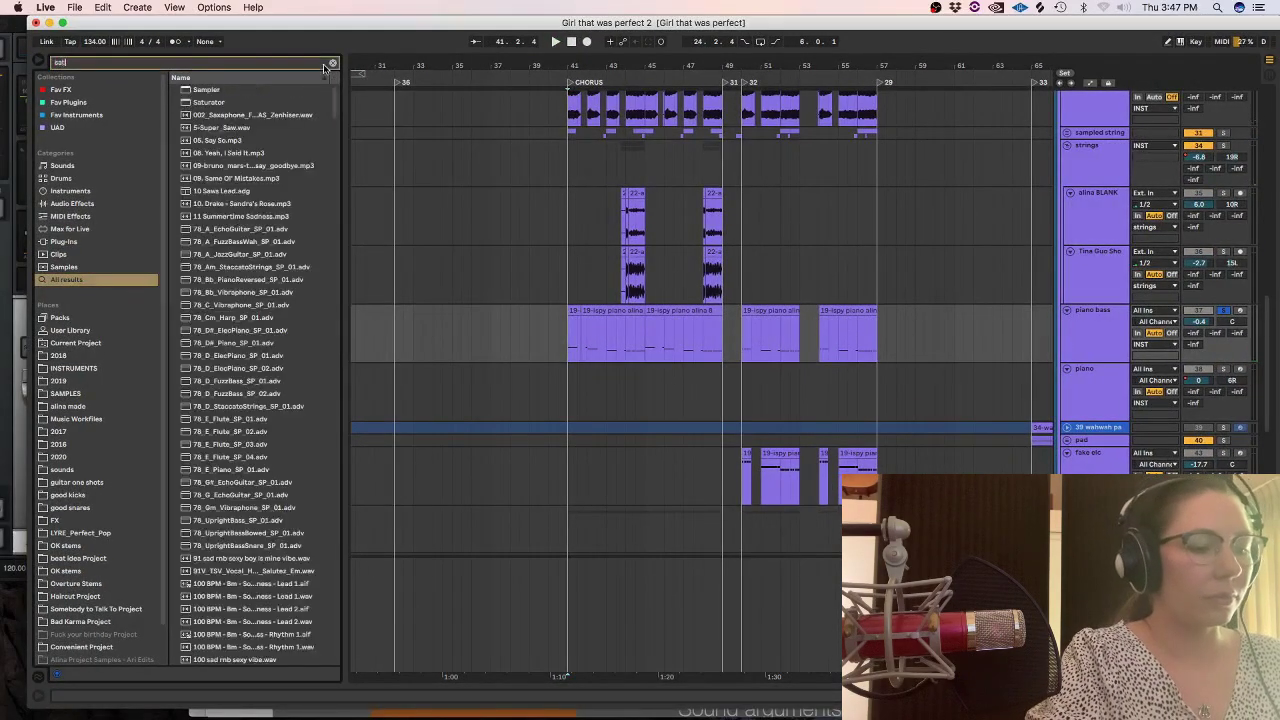
drag(343, 33, 265, 33)
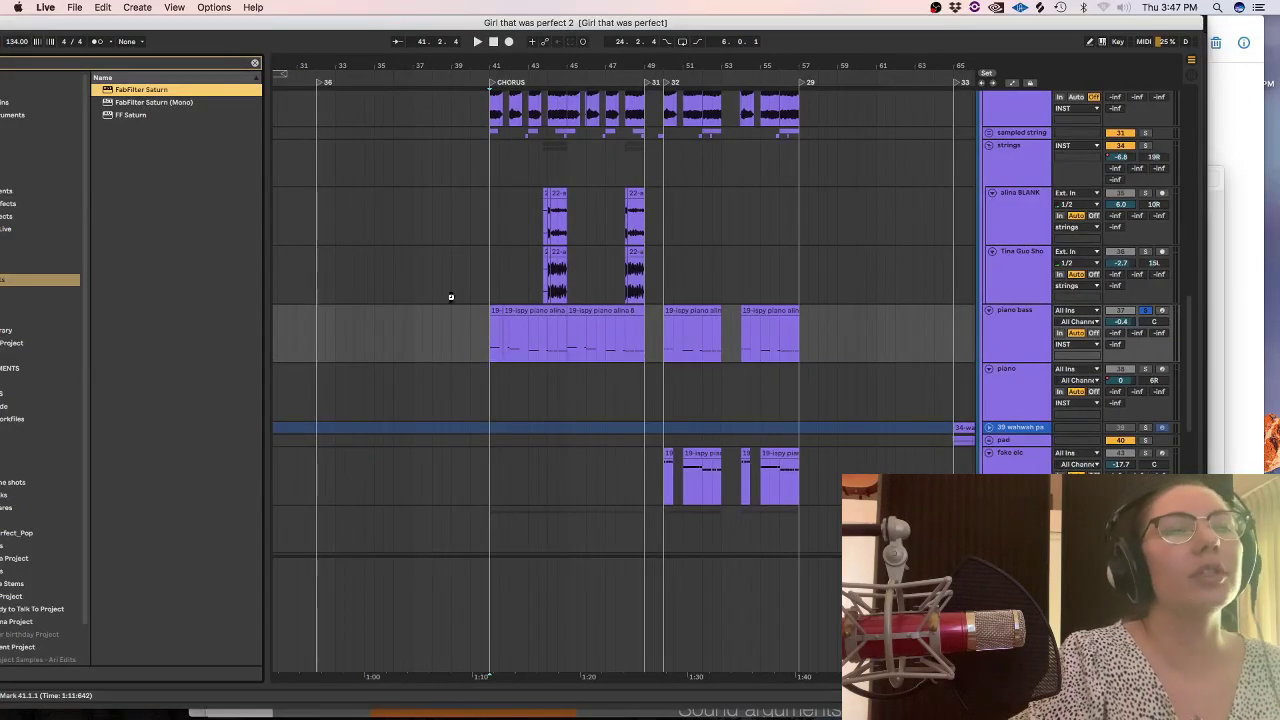
drag(450, 296, 485, 305)
key(space)
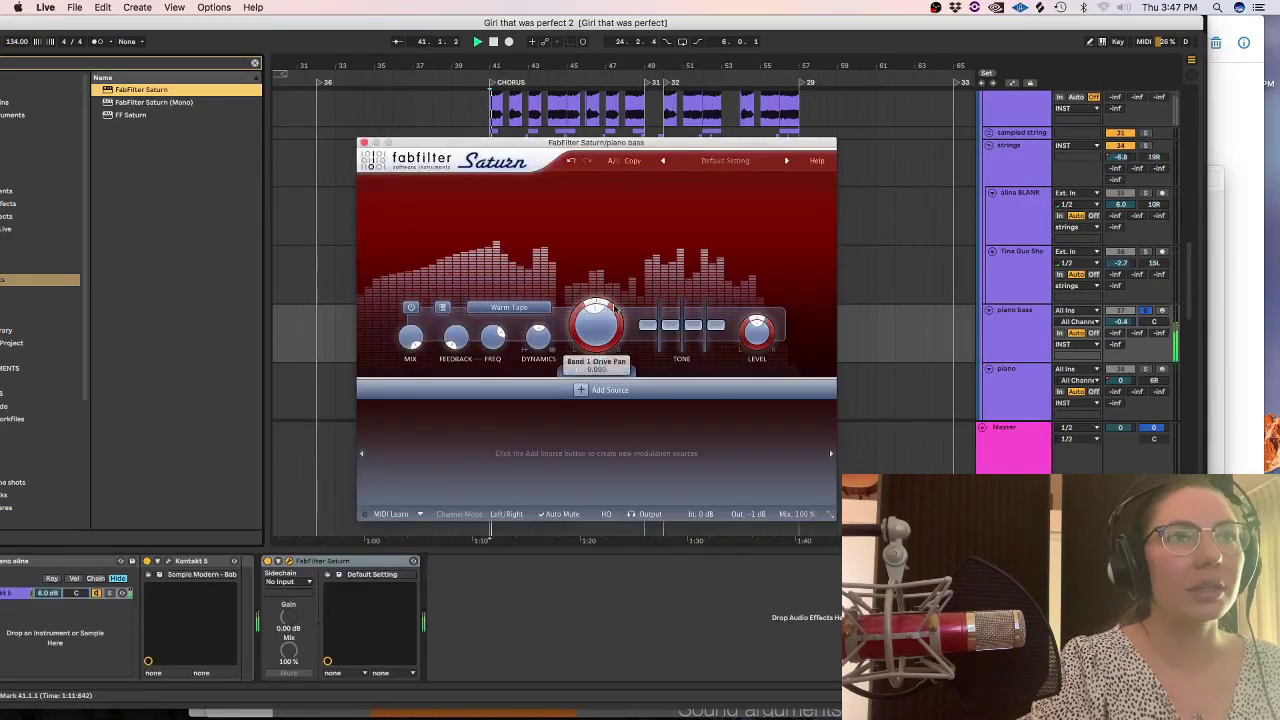
Raise the two middle tone sliders in Saturn's Warm Tape band and audition the piano bass in the full mix from bar 39.
drag(690, 325, 664, 328)
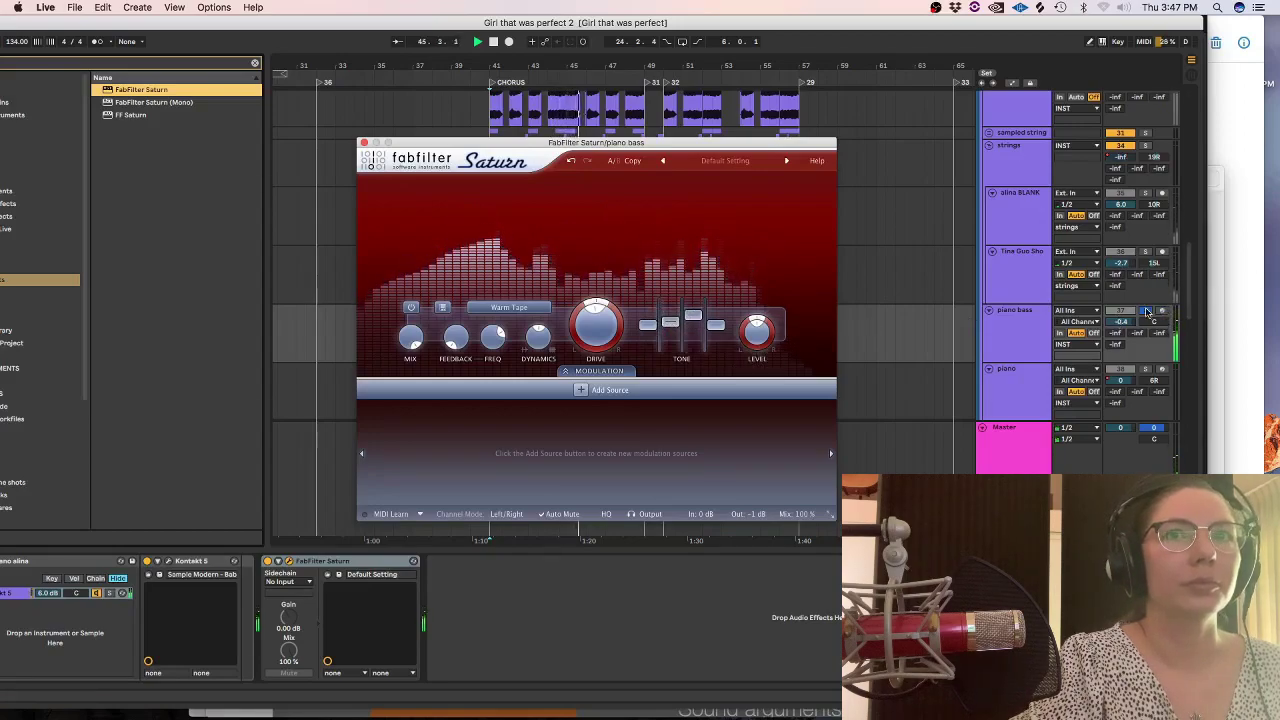
drag(670, 325, 668, 325)
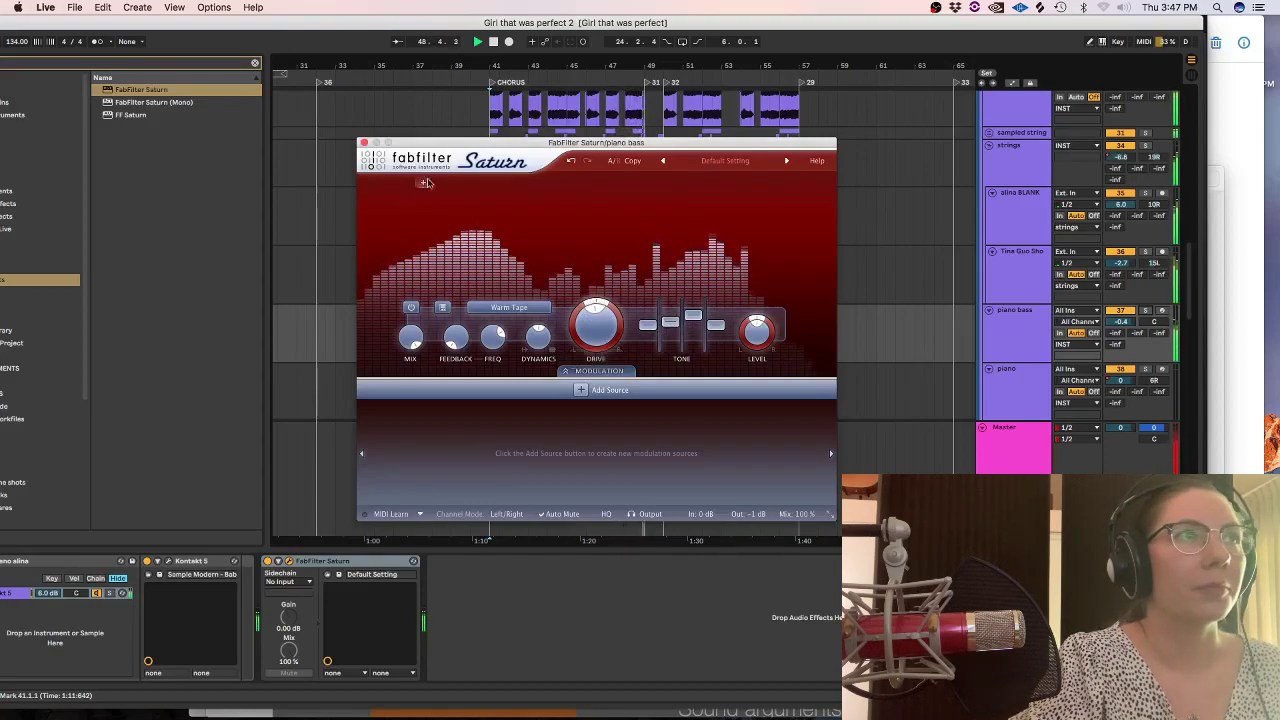
click(364, 143)
click(462, 249)
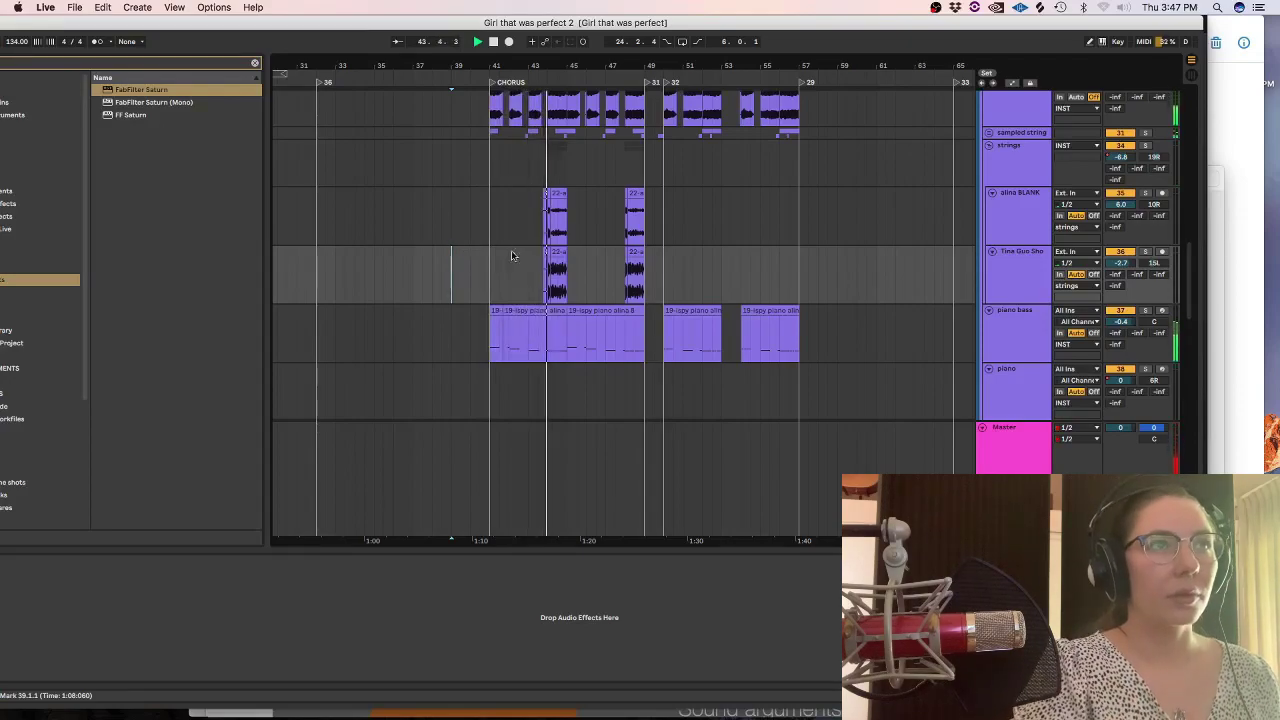
Duplicate the 808 1 track in the bass group.
click(499, 243)
key(minus)
key(super+alt+l)
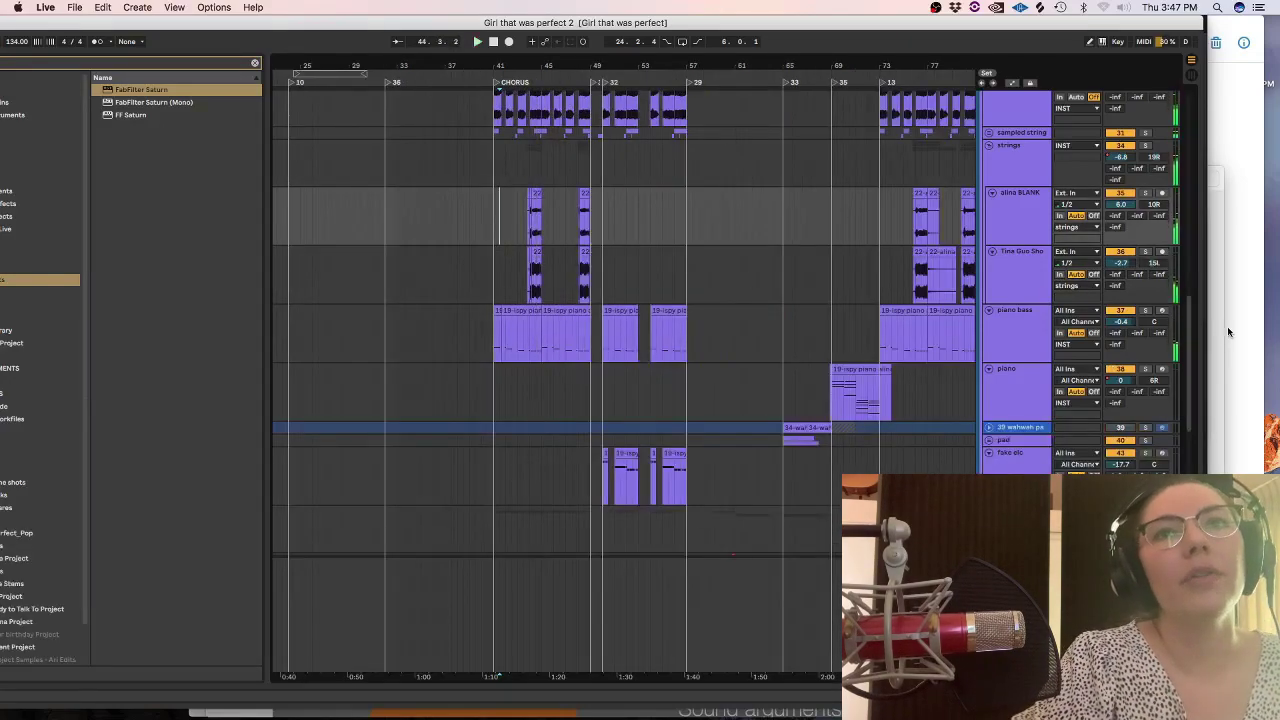
scroll(1107, 408, down, 5)
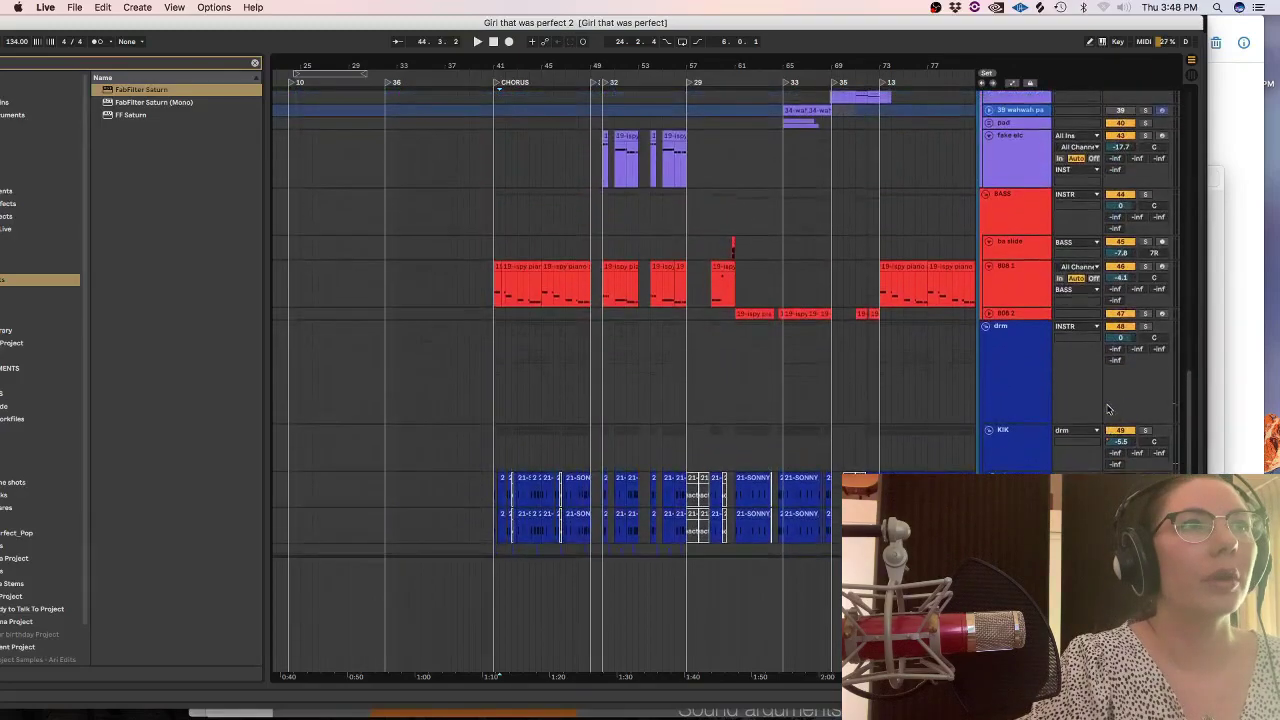
scroll(1107, 408, up, 1)
click(1015, 298)
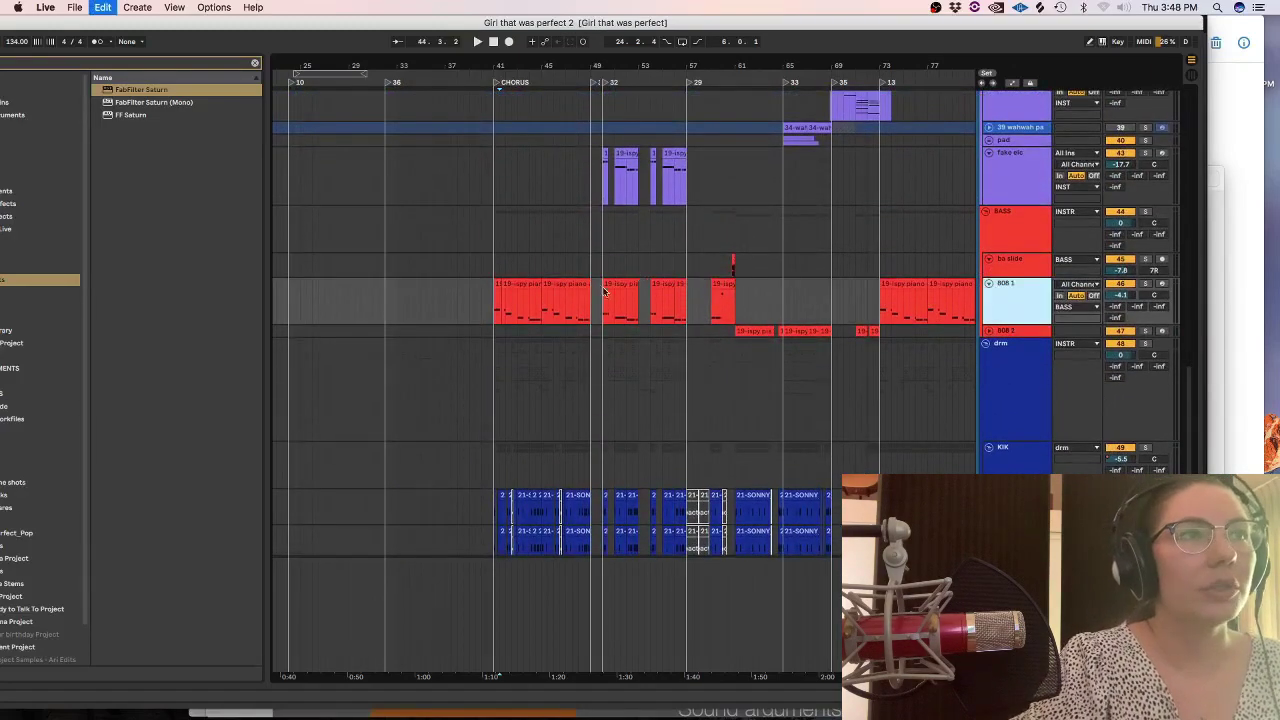
key(super+d)
Consolidate the duplicated 808 clips from bar 41 to bar 49 into one clip and solo that track.
drag(591, 347, 498, 335)
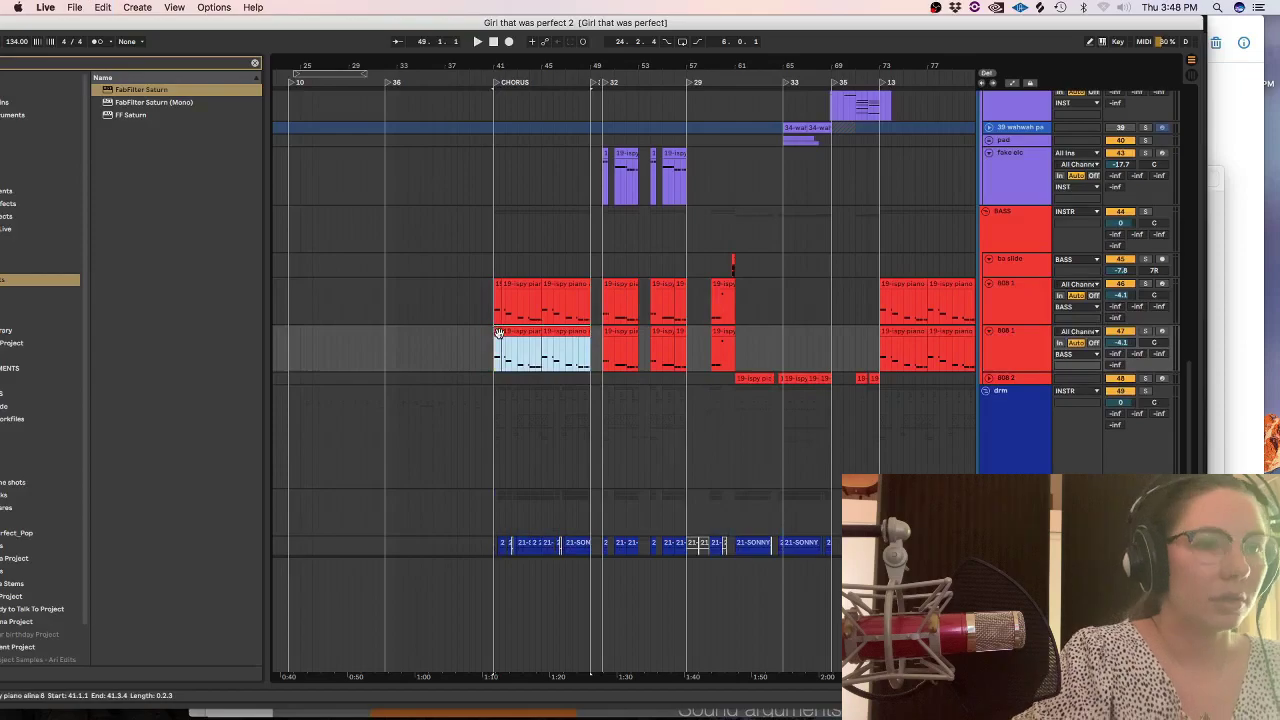
key(z)
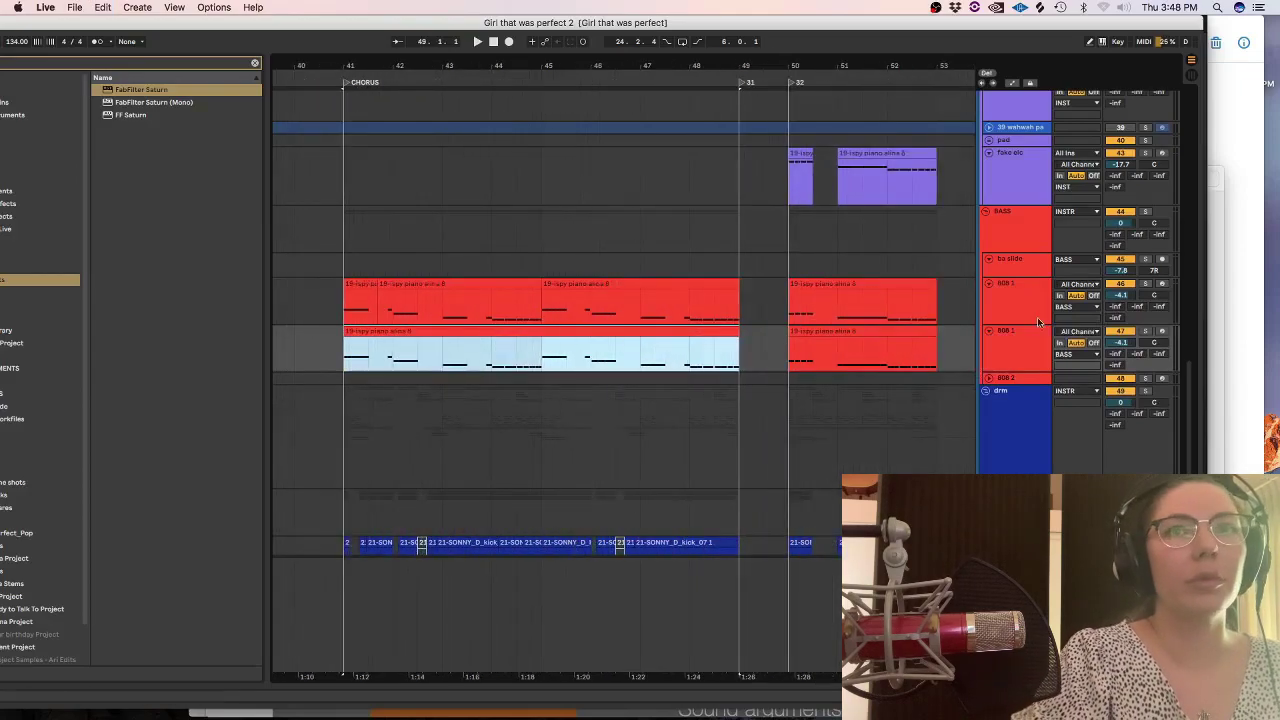
click(1145, 331)
key(space)
Transpose all notes in the duplicated 808's consolidated chorus clip down one octave.
double_click(509, 332)
click(530, 500)
key(super+a)
key(shift+Down)
In the duplicated 808's SubLab, turn down the distortion drive and fizz and set the volume envelope's attack to 113 ms.
key(shift+Tab)
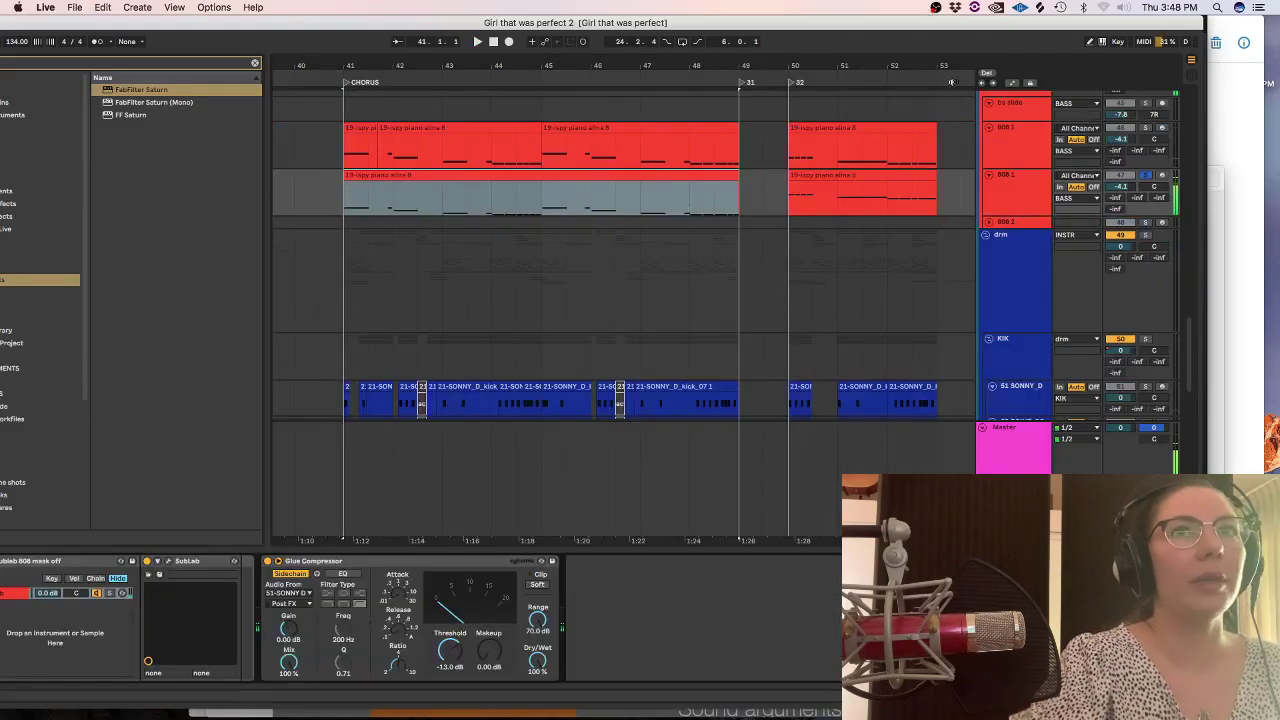
drag(322, 23, 408, 21)
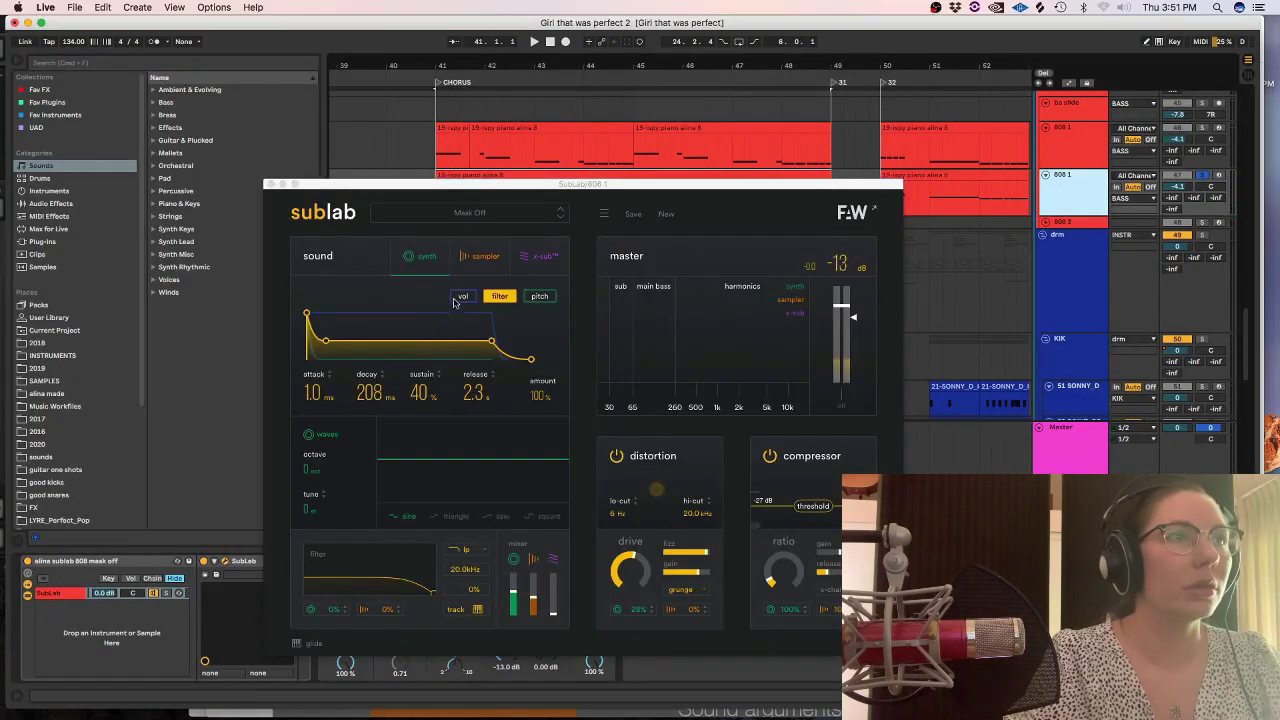
click(462, 296)
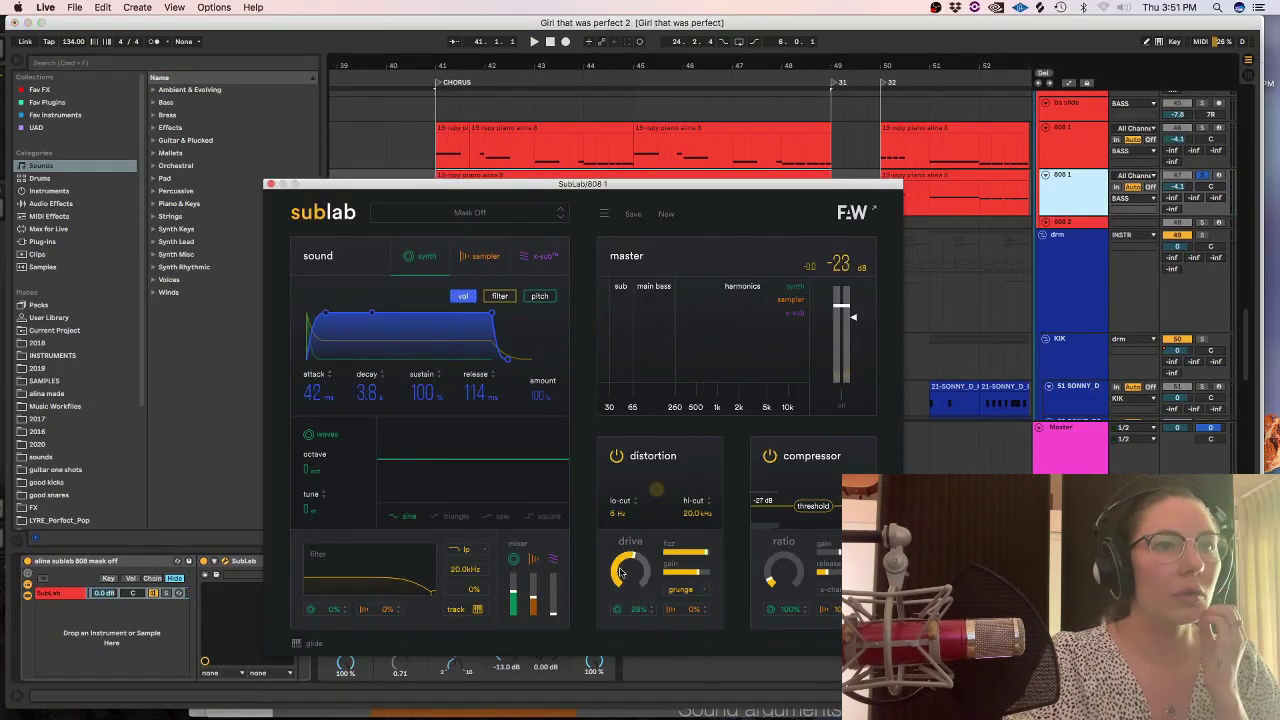
key(space)
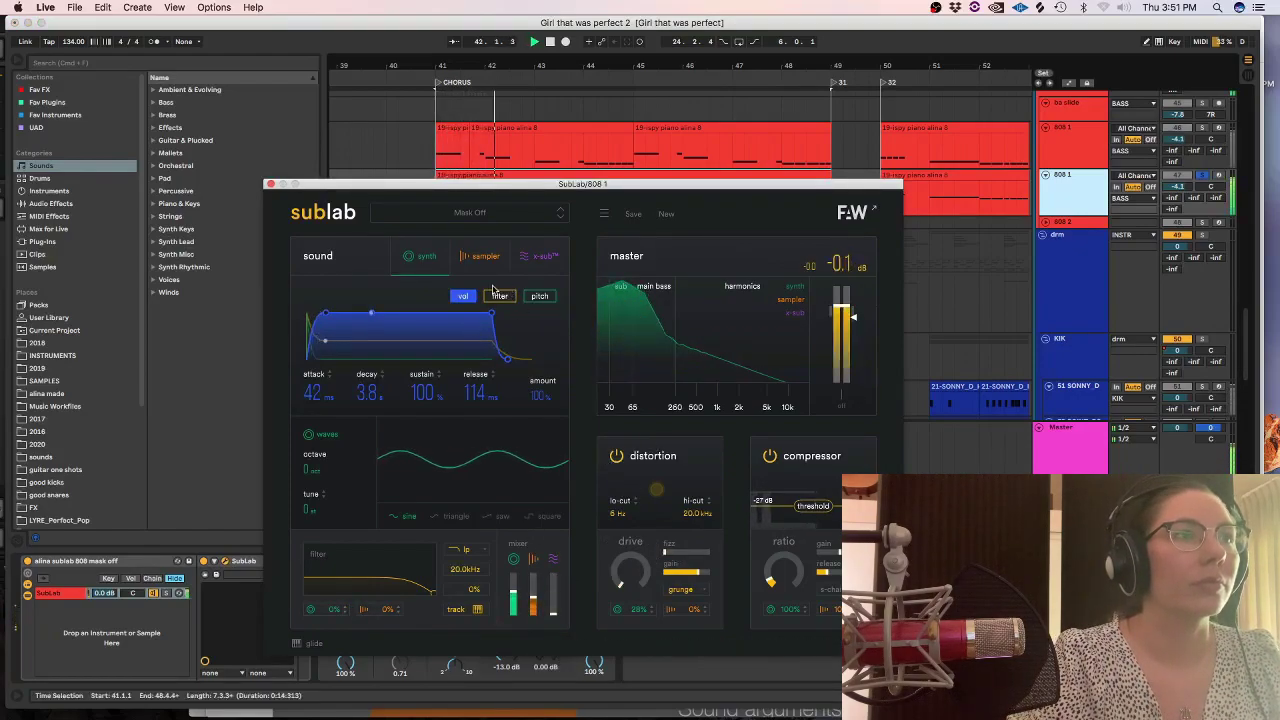
drag(326, 313, 333, 313)
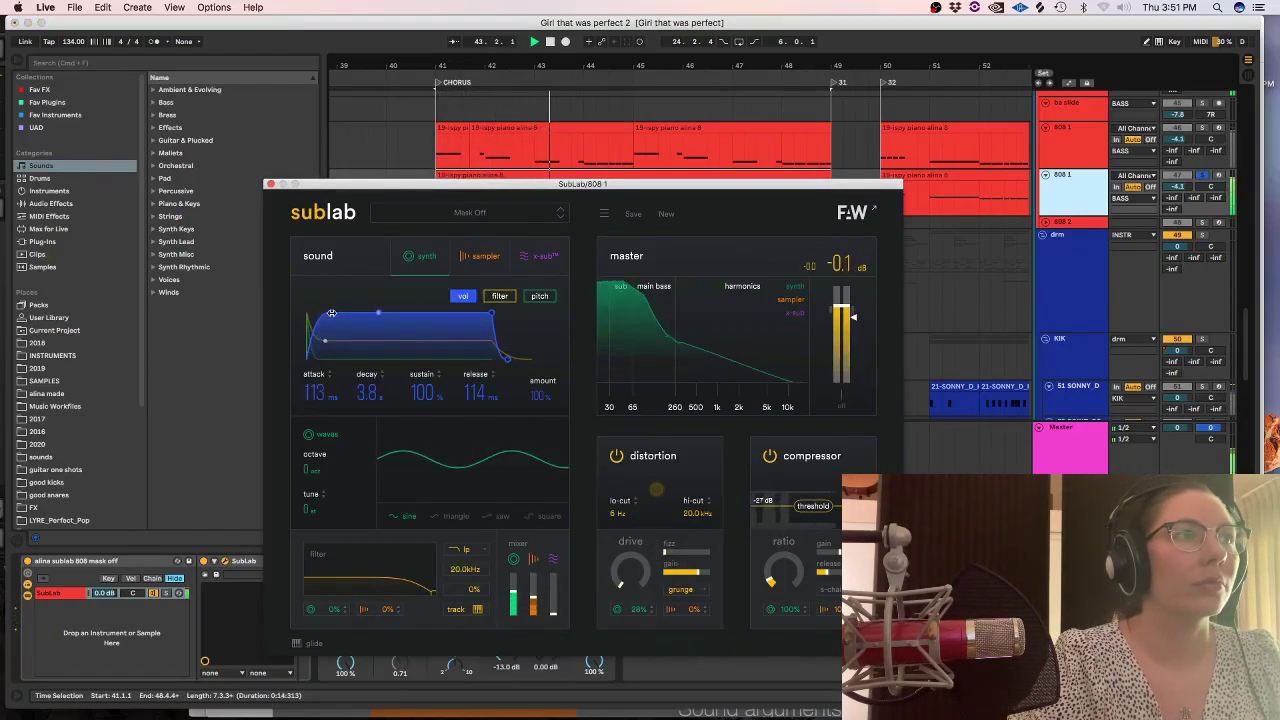
click(269, 185)
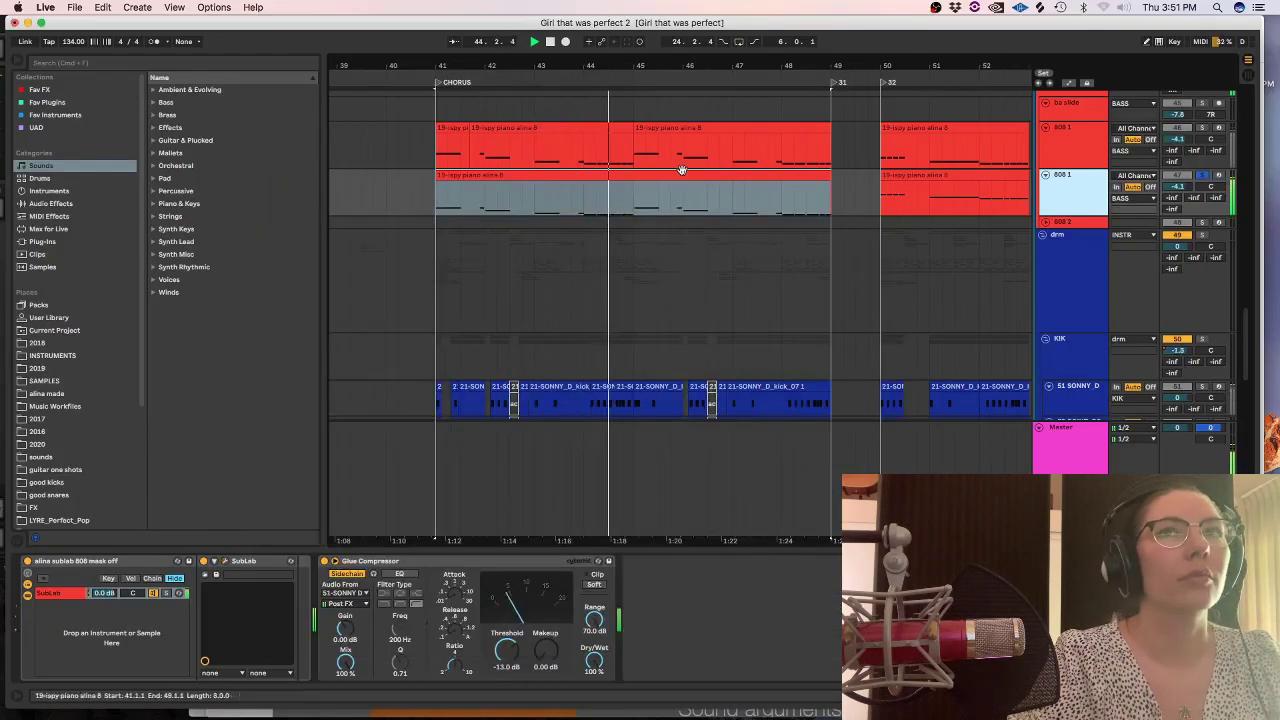
Solo the original 808 1 track alongside the duplicate for comparison, and rename the duplicate track supersub.
click(1203, 129)
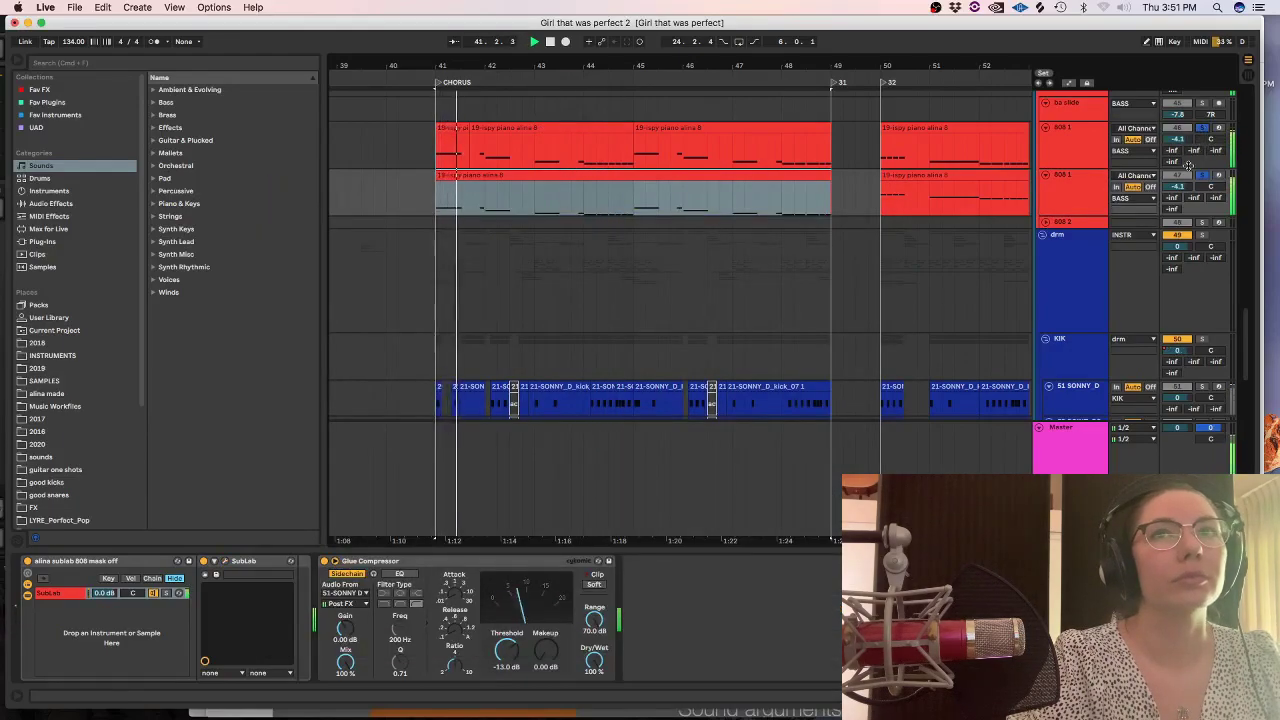
click(1050, 187)
text(supers)
key(Return)
click(808, 188)
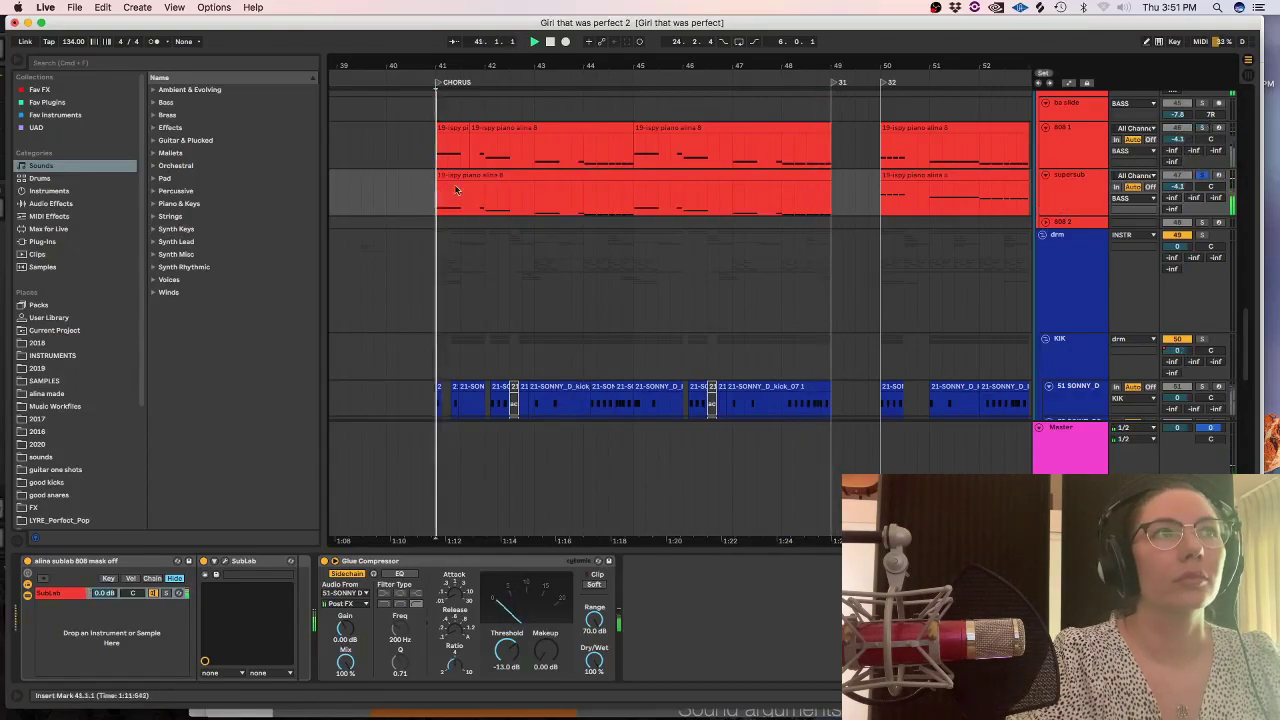
Lower the supersub track's volume to -5.8 dB while the chorus plays in the full mix.
key(minus)
key(super+alt+l)
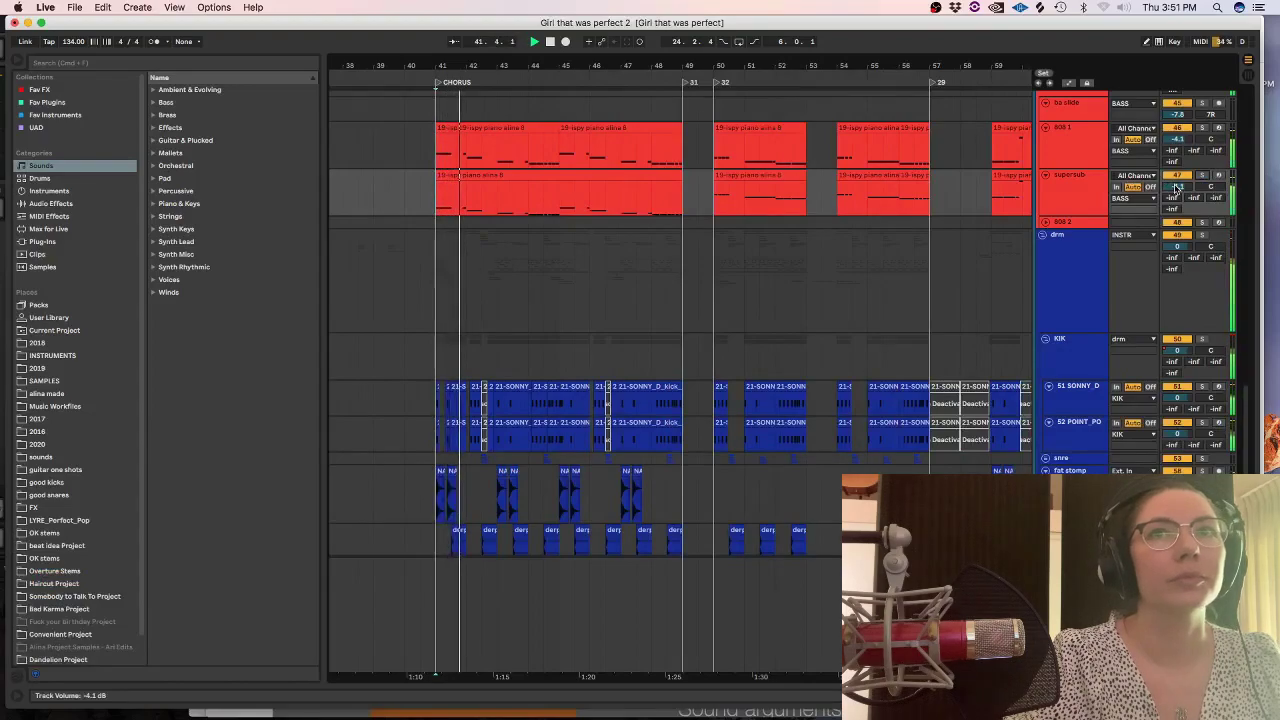
drag(1178, 188, 1178, 199)
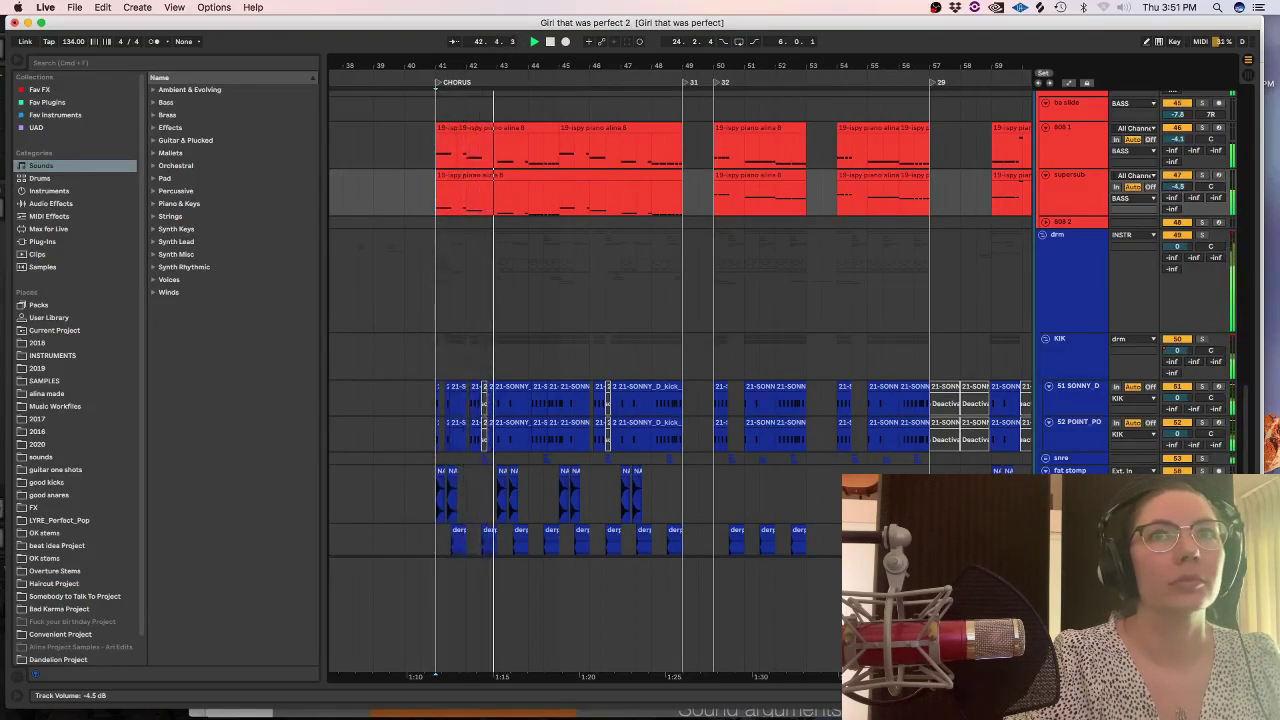
drag(1177, 187, 1177, 194)
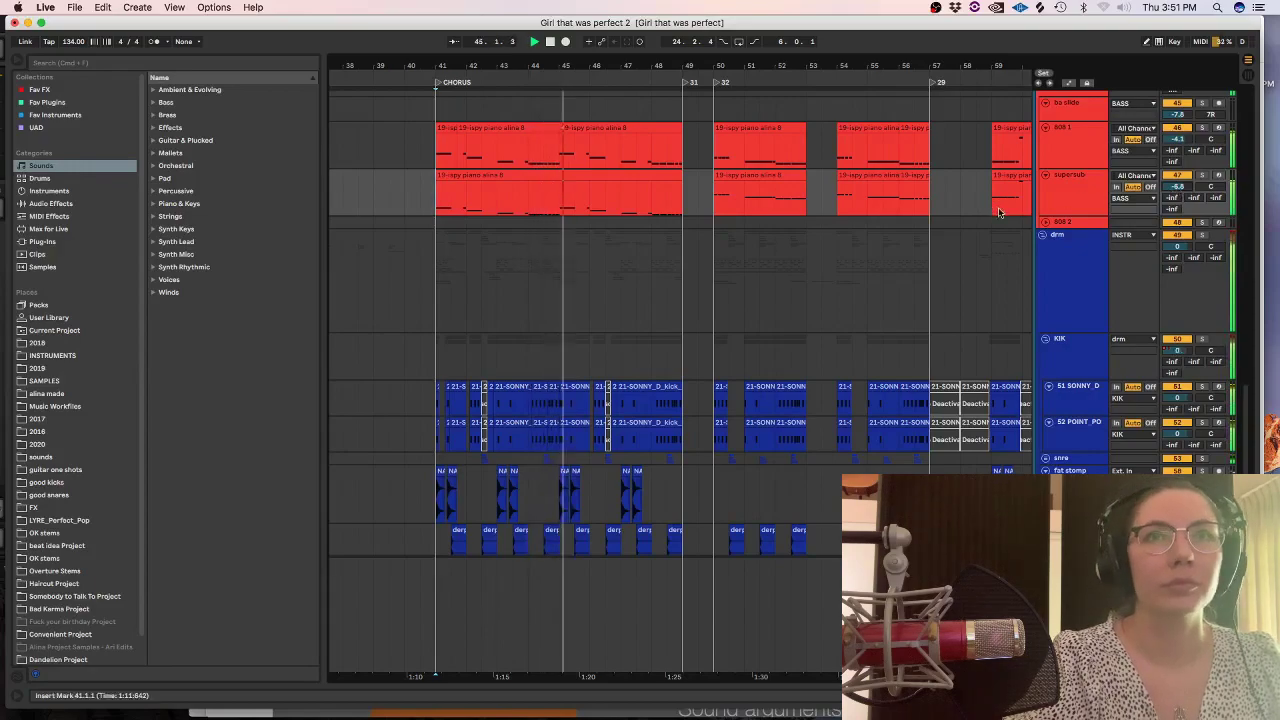
Add the iZotope Vinyl effect after the Utility device on the shaker group.
scroll(1120, 250, down, 10)
key(space)
click(1067, 290)
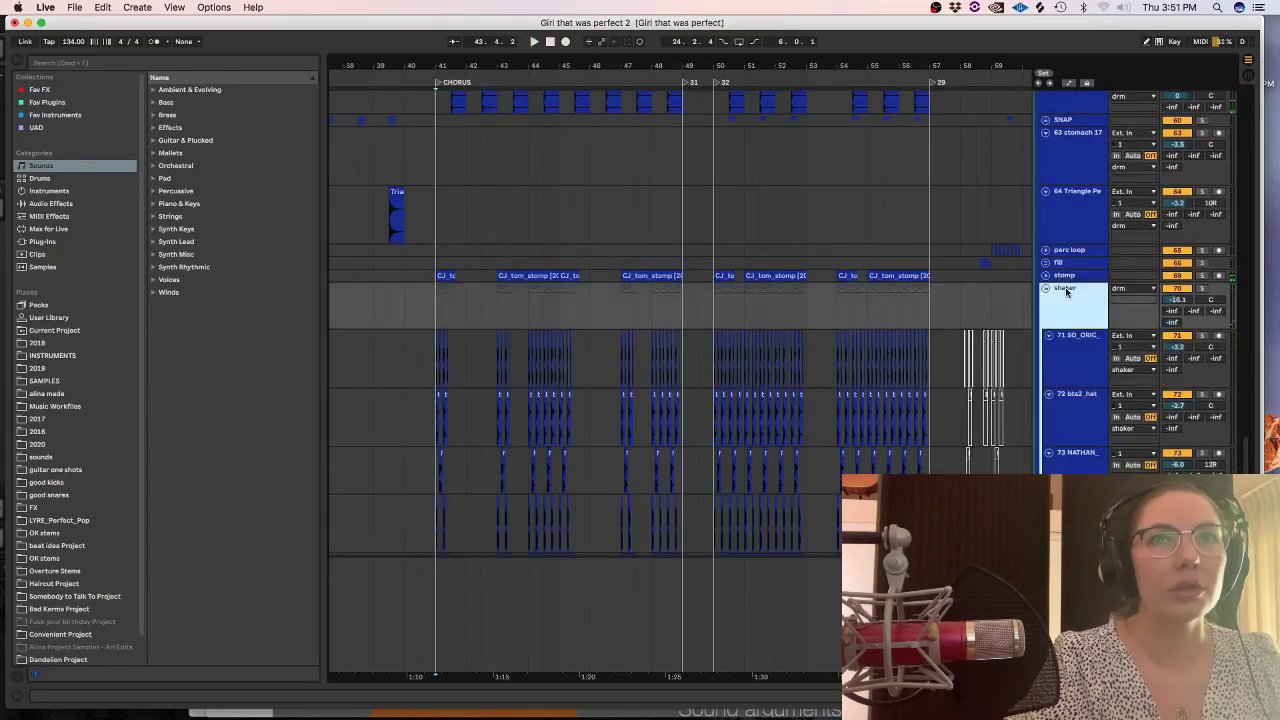
double_click(1067, 291)
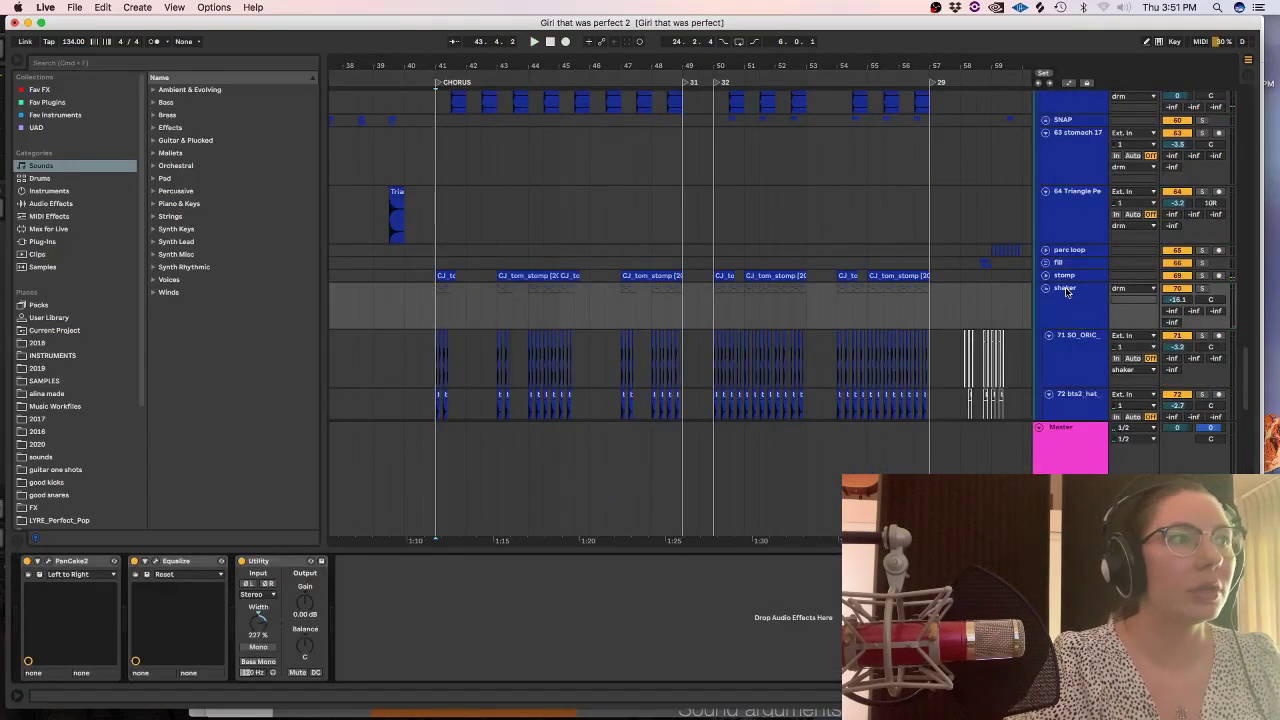
click(242, 67)
text(izotop)
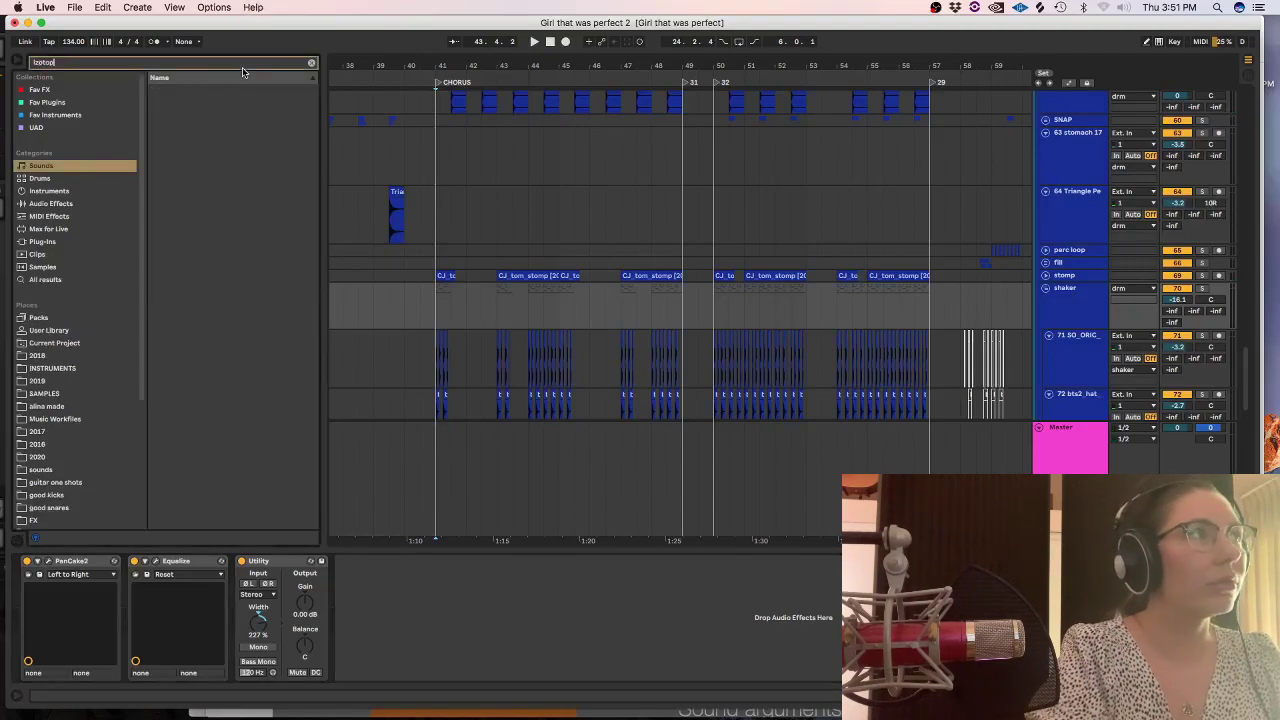
click(45, 280)
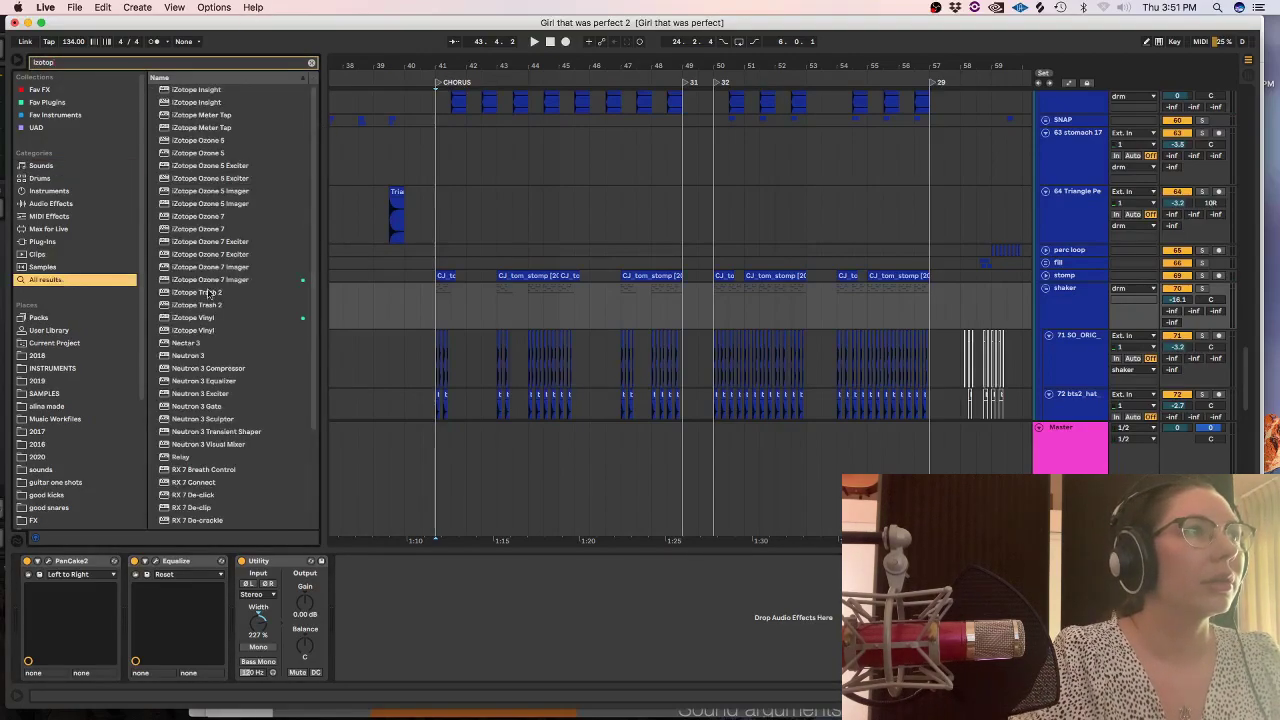
drag(203, 318, 329, 625)
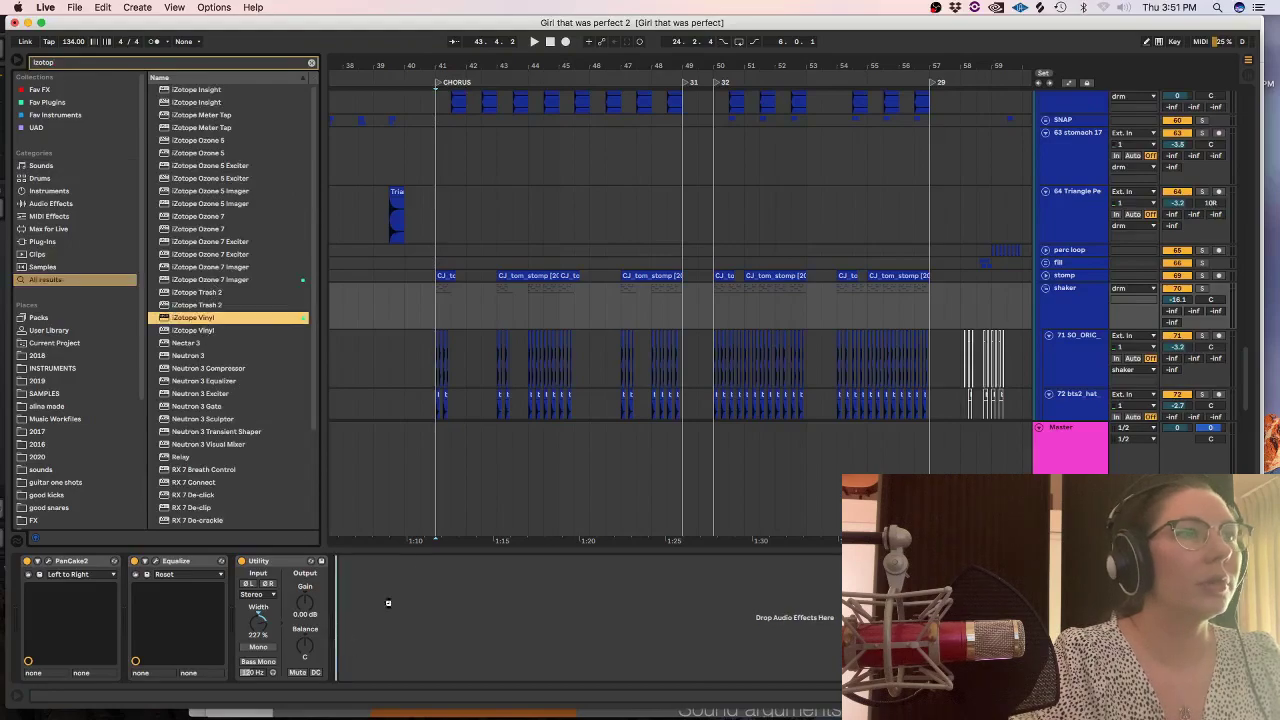
drag(437, 309, 437, 310)
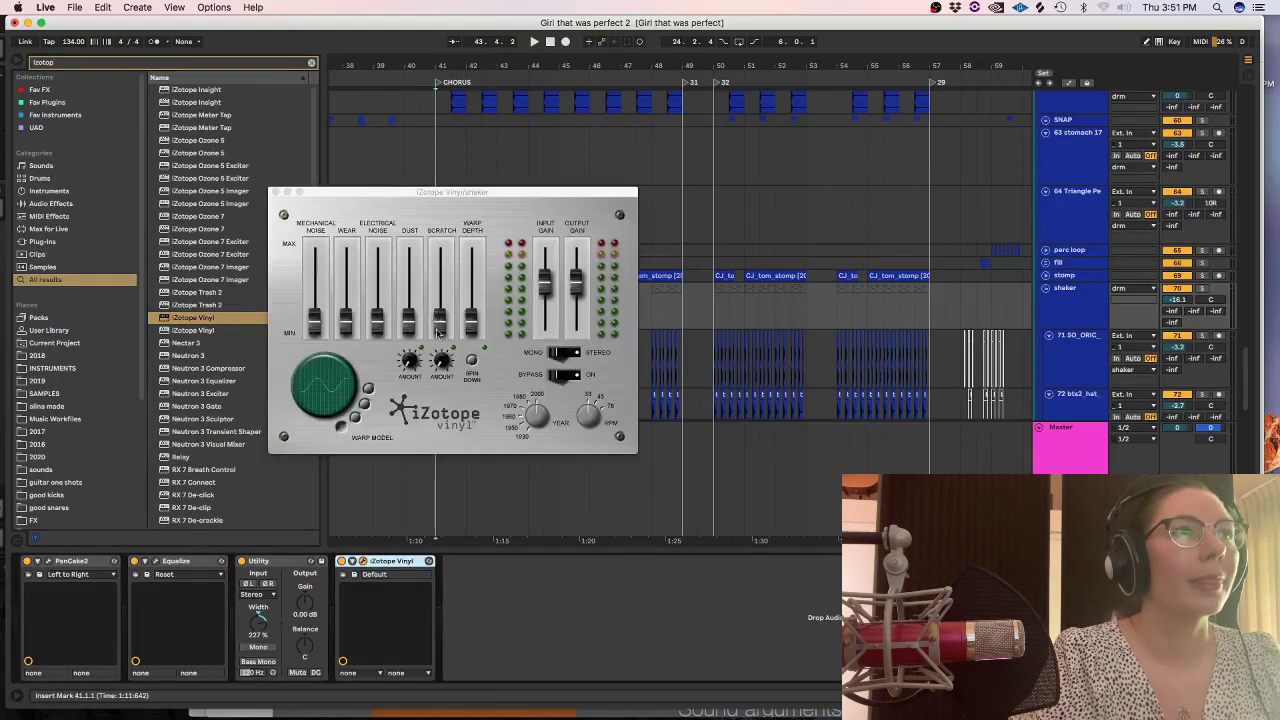
Play the chorus and raise the shaker group's Vinyl output gain slightly.
key(space)
click(523, 432)
key(space)
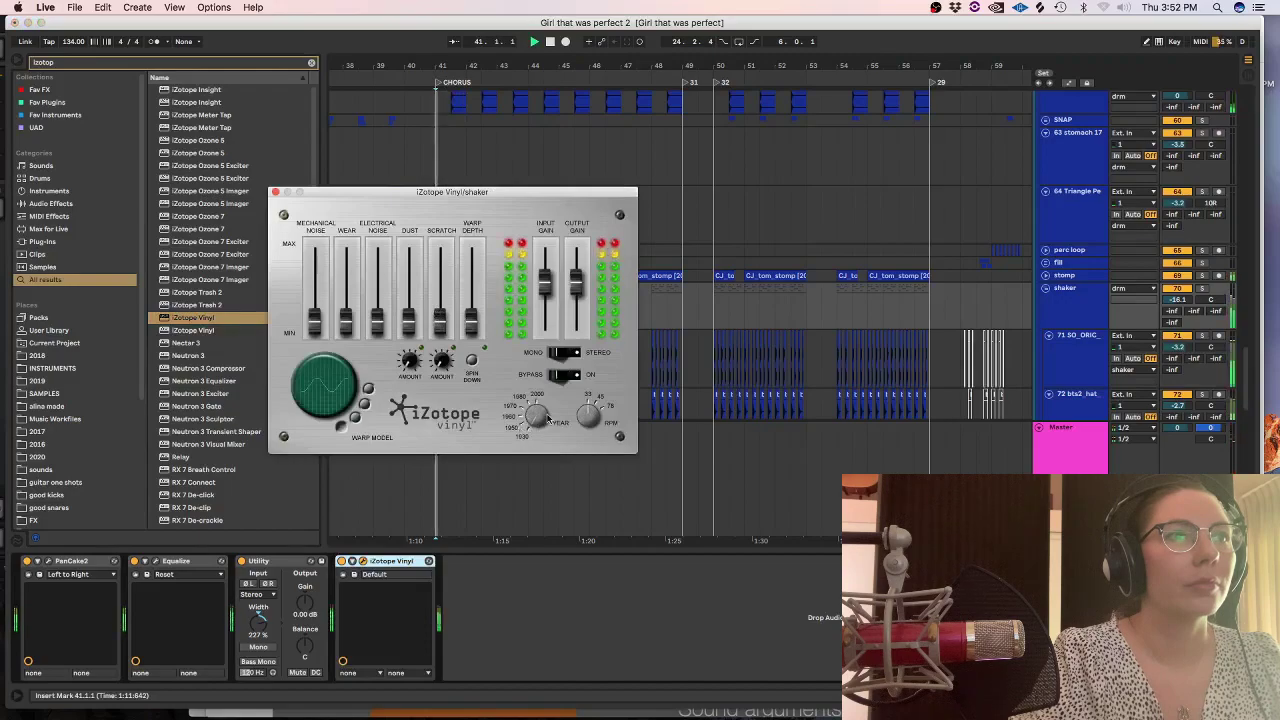
drag(578, 290, 575, 279)
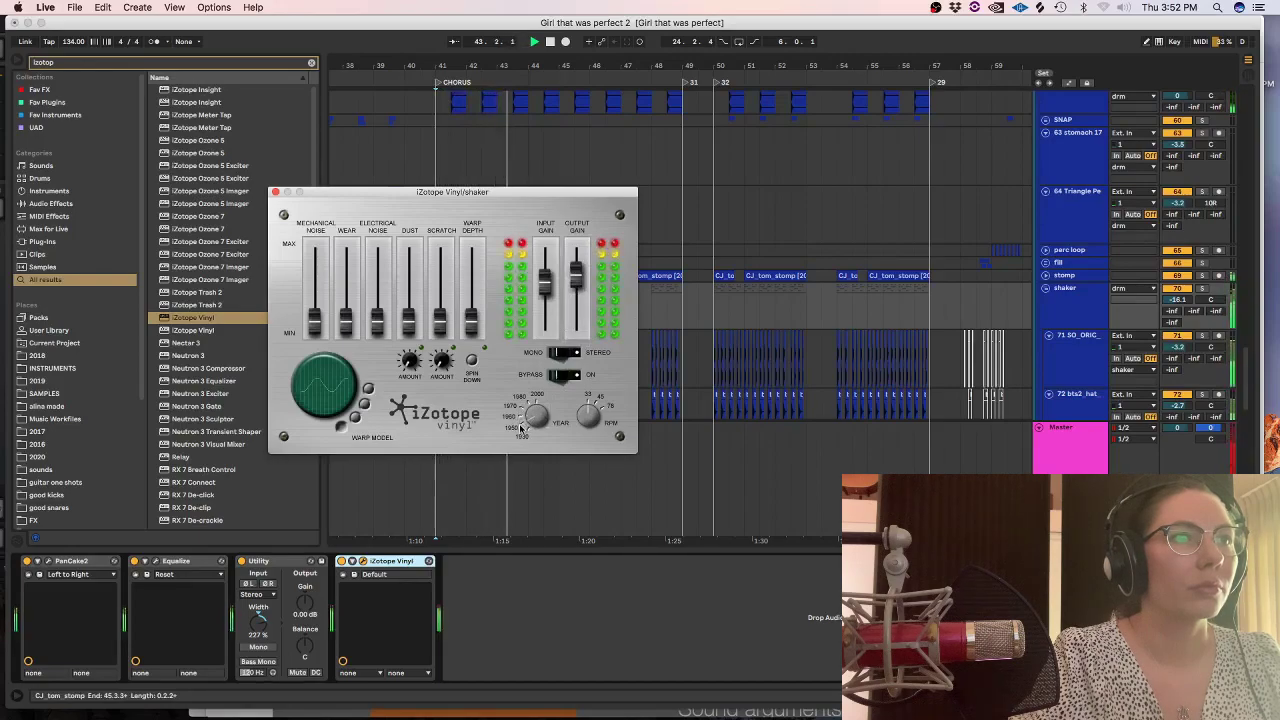
drag(575, 274, 576, 276)
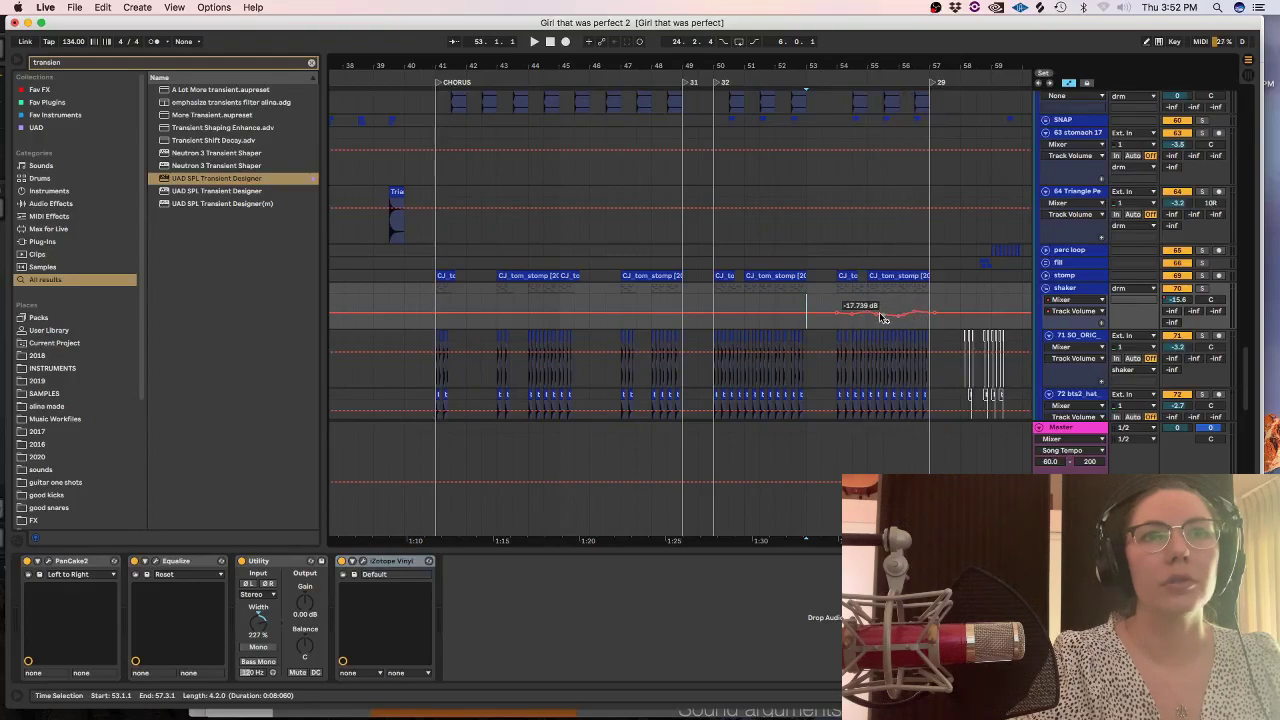
Adjust the shaker group's track volume automation between bars 54 and 57, audition it, and save the project.
click(866, 318)
key(space)
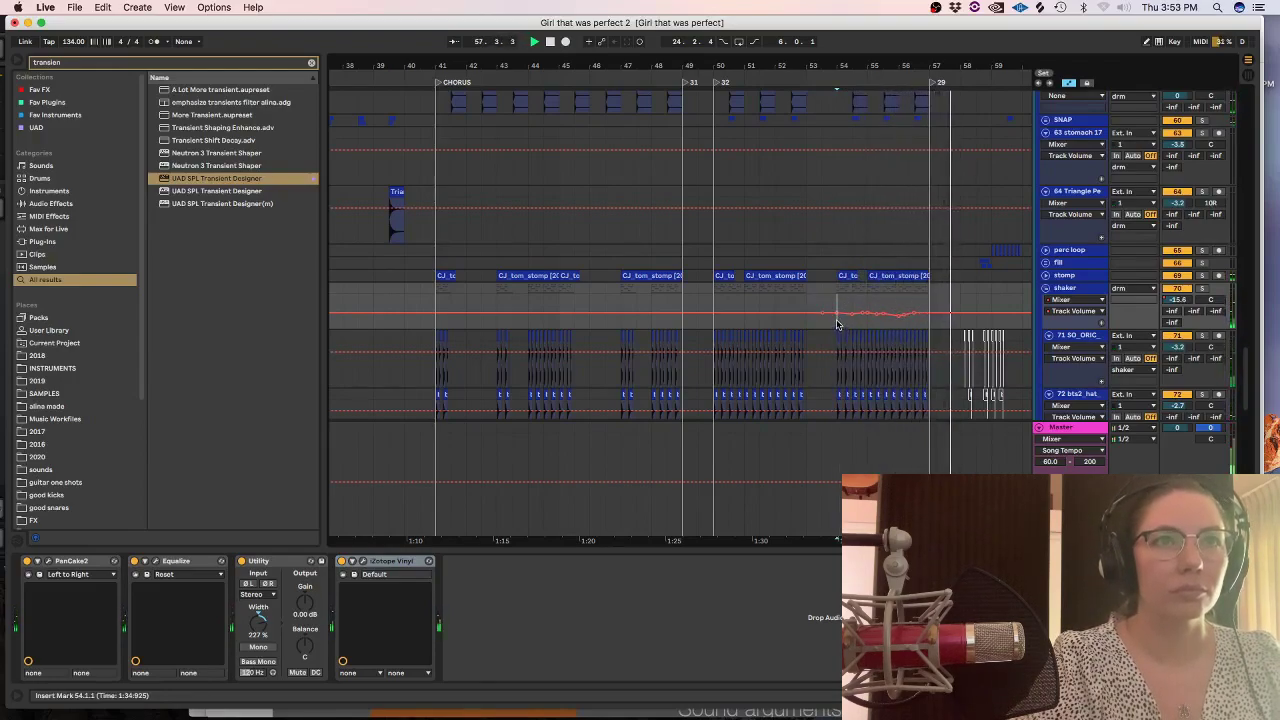
drag(836, 316, 929, 316)
key(super+s)
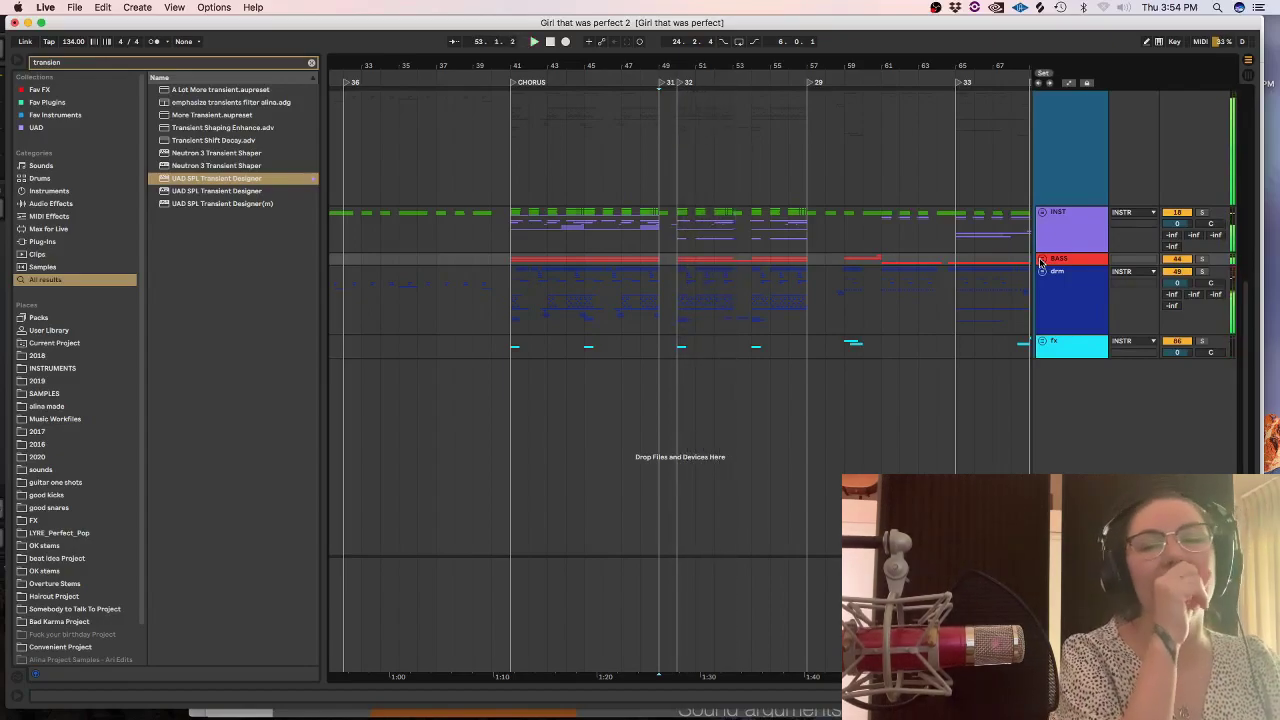
Expand the INST group and collapse its strings group and piano bass track.
key(space)
click(1042, 213)
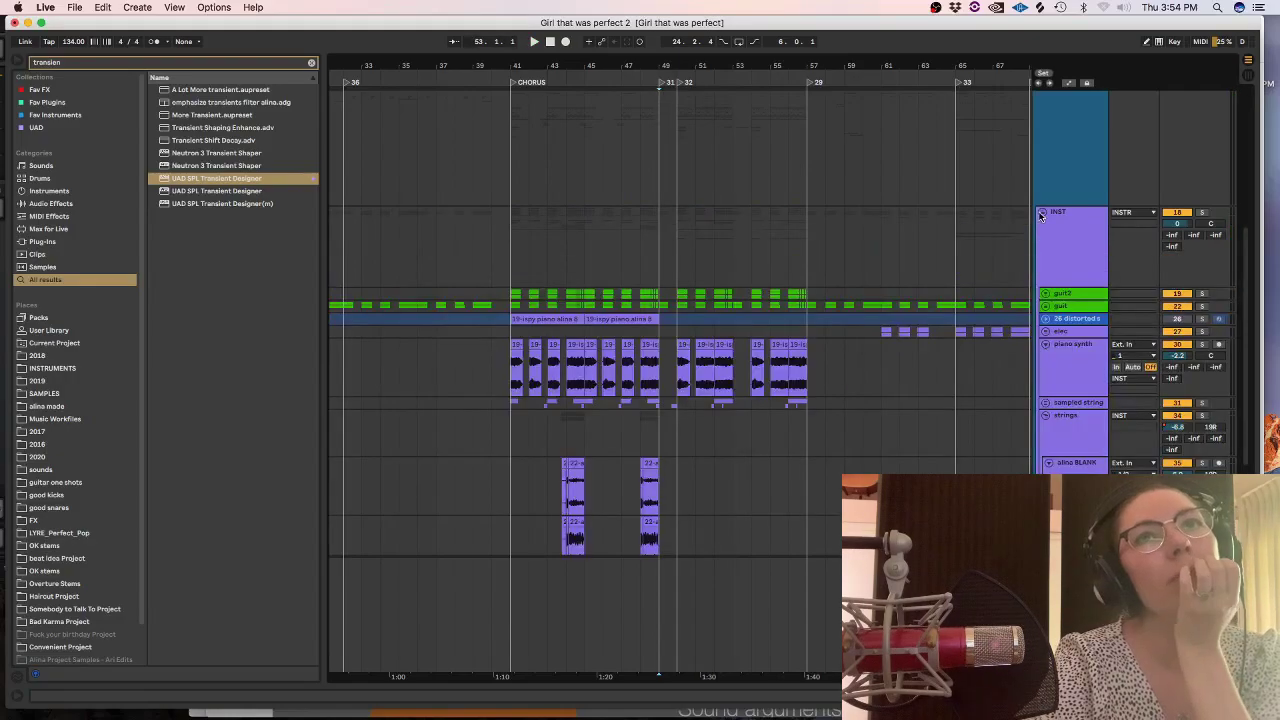
click(1042, 213)
click(1042, 213)
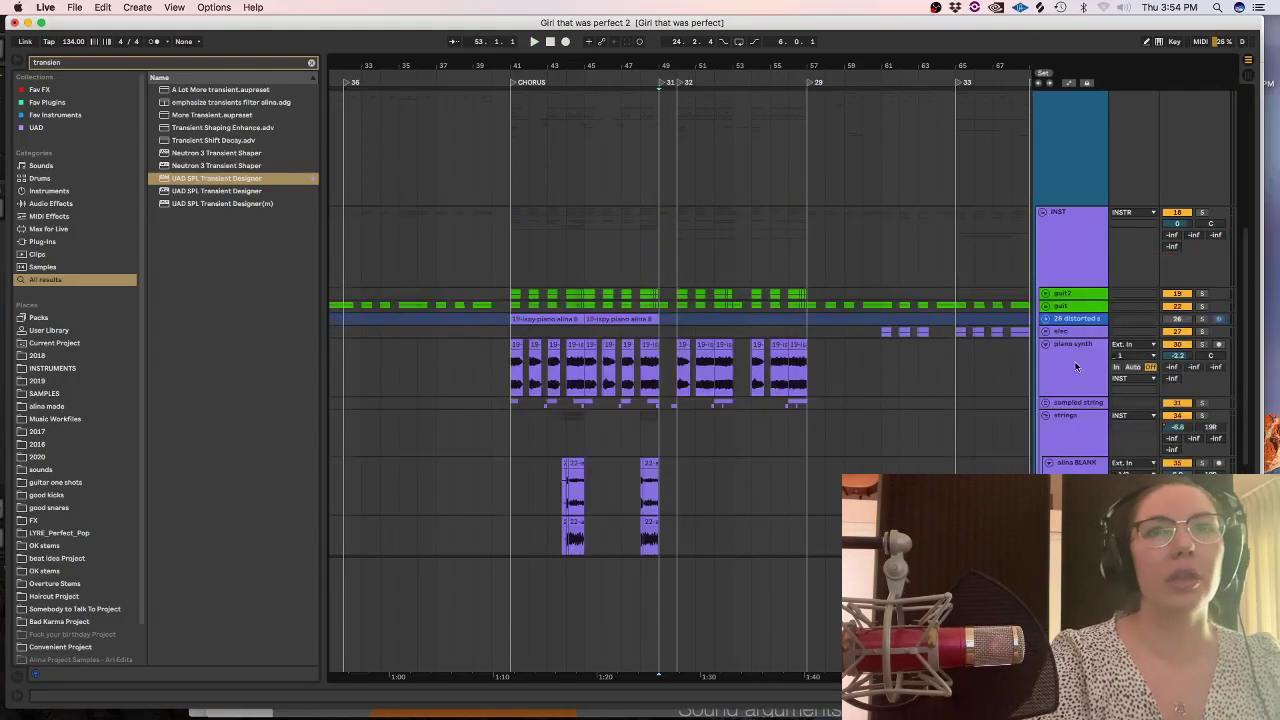
click(1062, 453)
click(1046, 416)
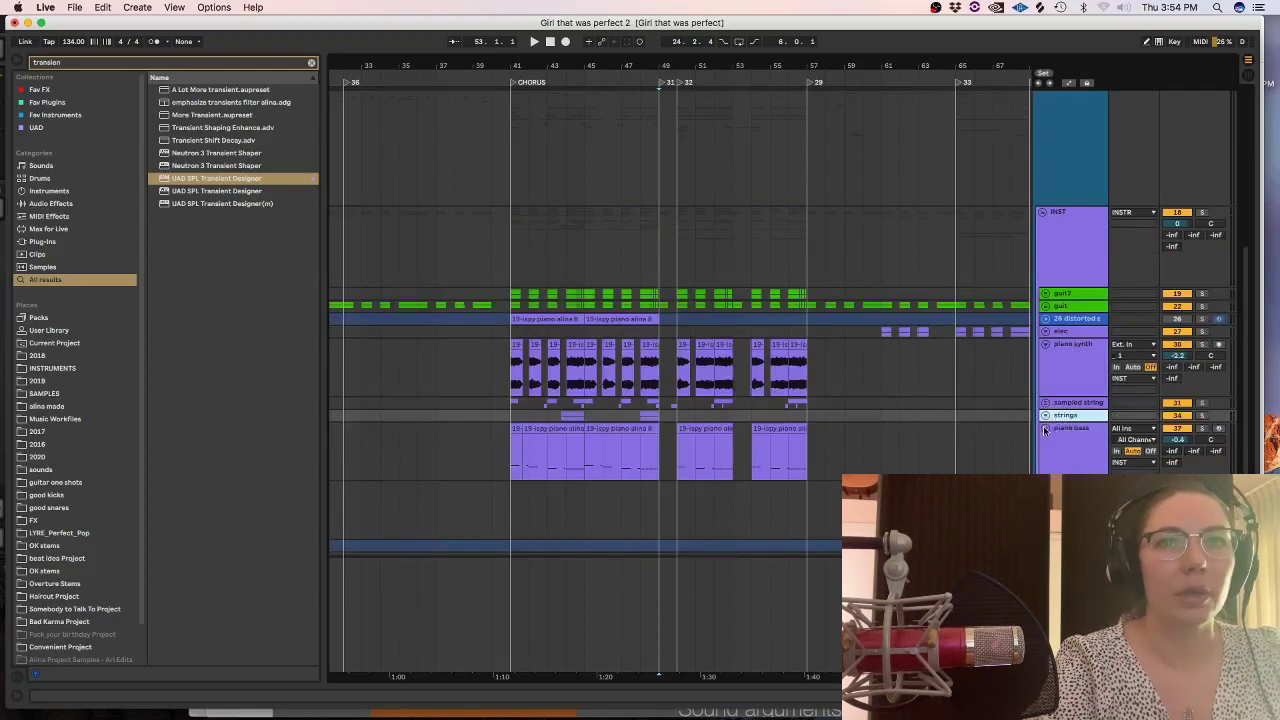
click(1044, 430)
click(1053, 453)
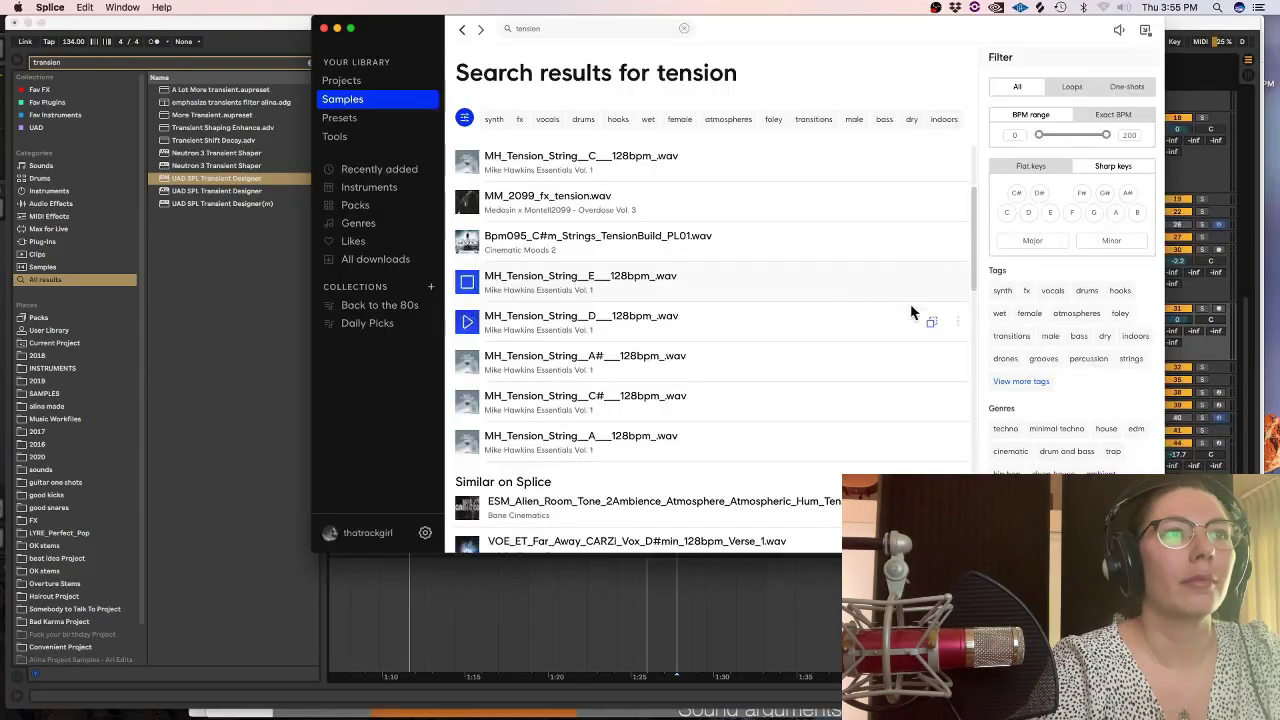
Bring the MH_Tension_String E sample from Splice into the INST group in Live at bar 50 and lower its track volume to -15.3 dB.
click(603, 627)
drag(678, 335, 679, 335)
click(651, 335)
key(space)
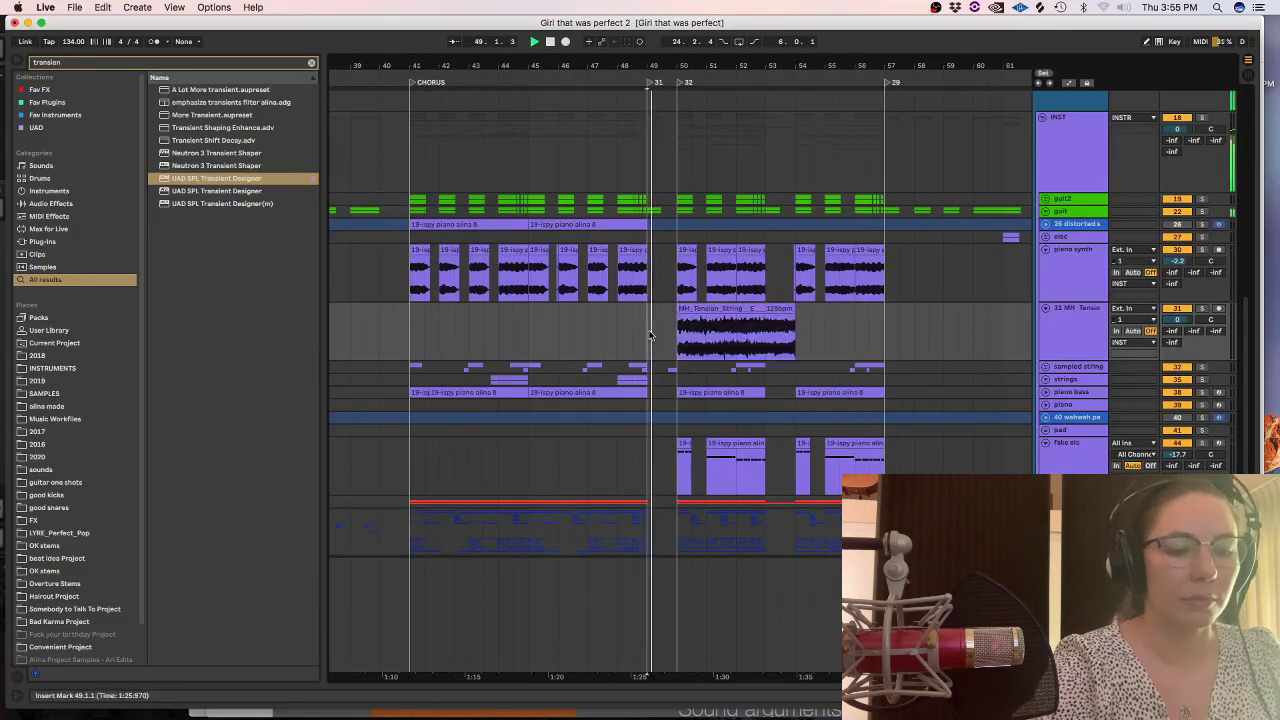
key(plus)
drag(1178, 320, 1178, 358)
key(space)
Set the tension string clip's warp mode to Complex and its track volume to -14.9 dB during playback.
double_click(806, 334)
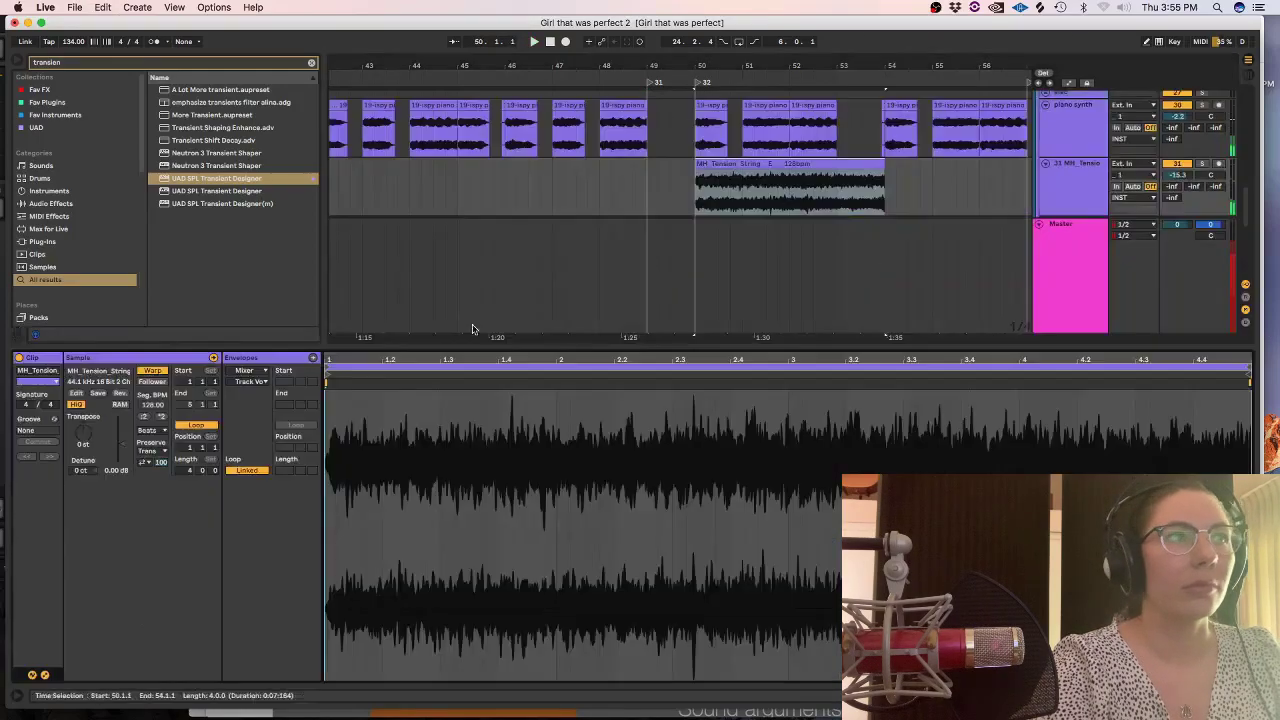
click(150, 431)
click(150, 481)
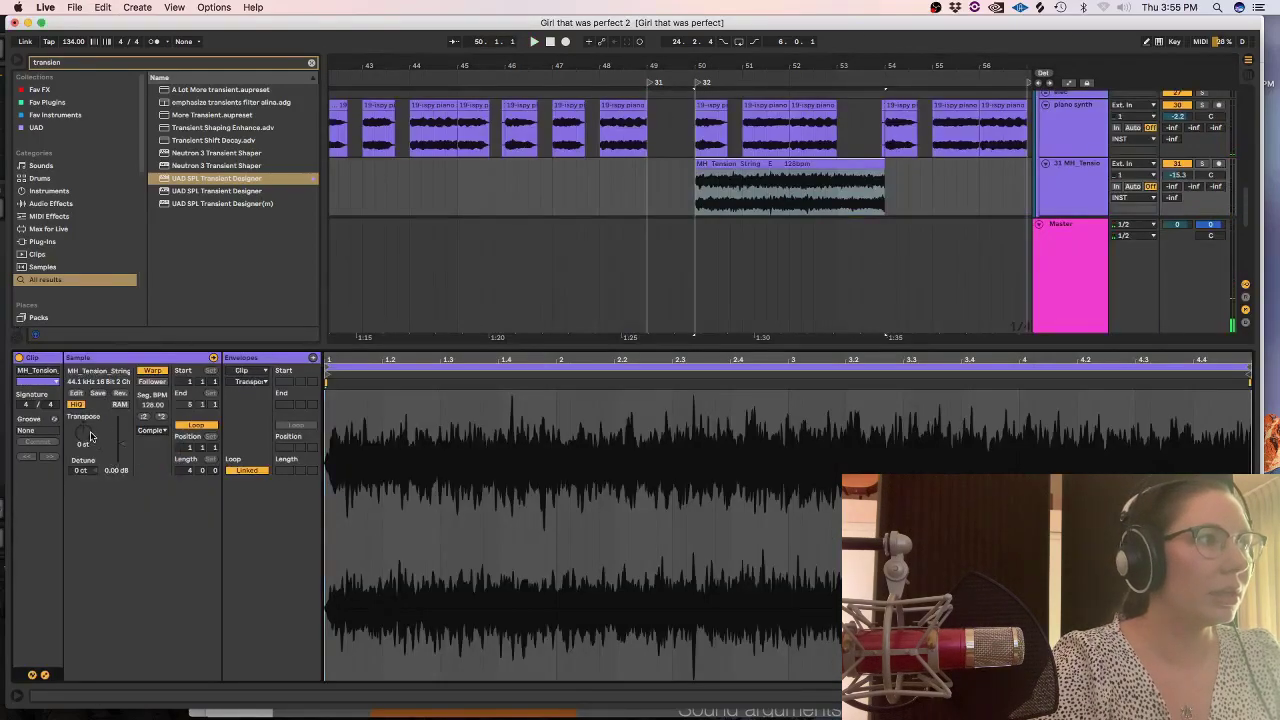
key(space)
key(shift+Tab)
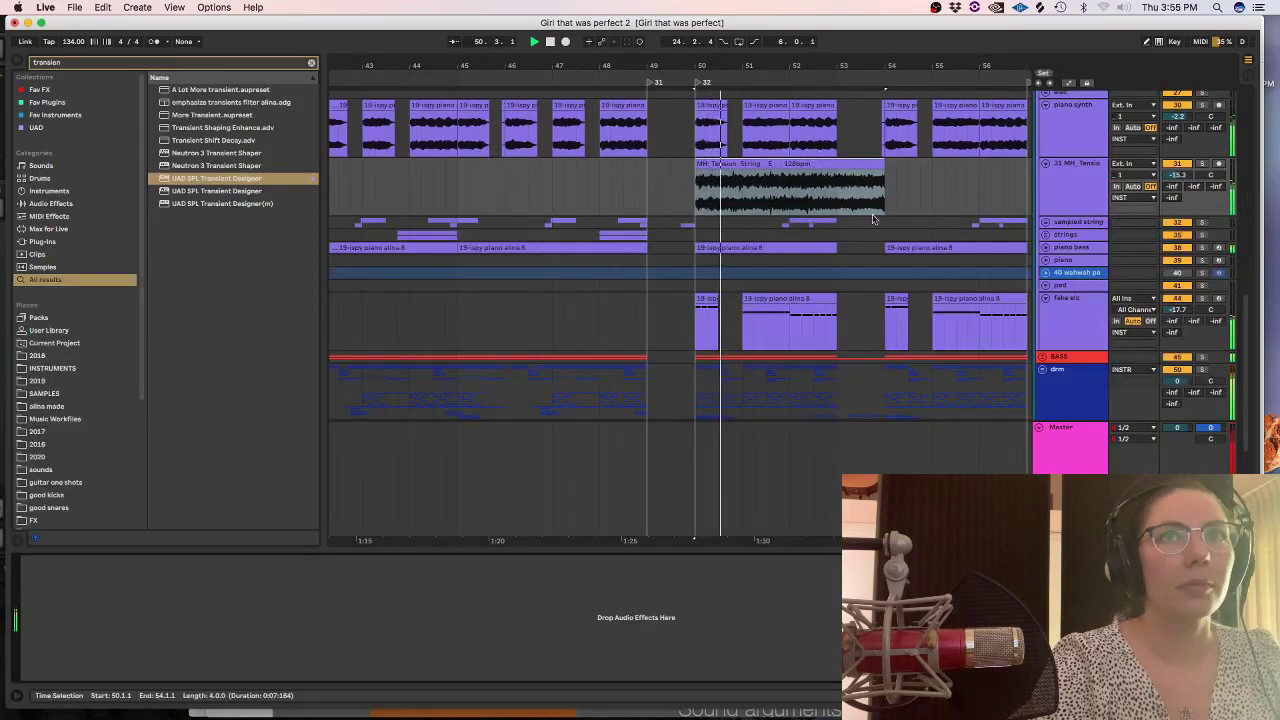
drag(1178, 175, 1178, 174)
scroll(1178, 175, up, 3)
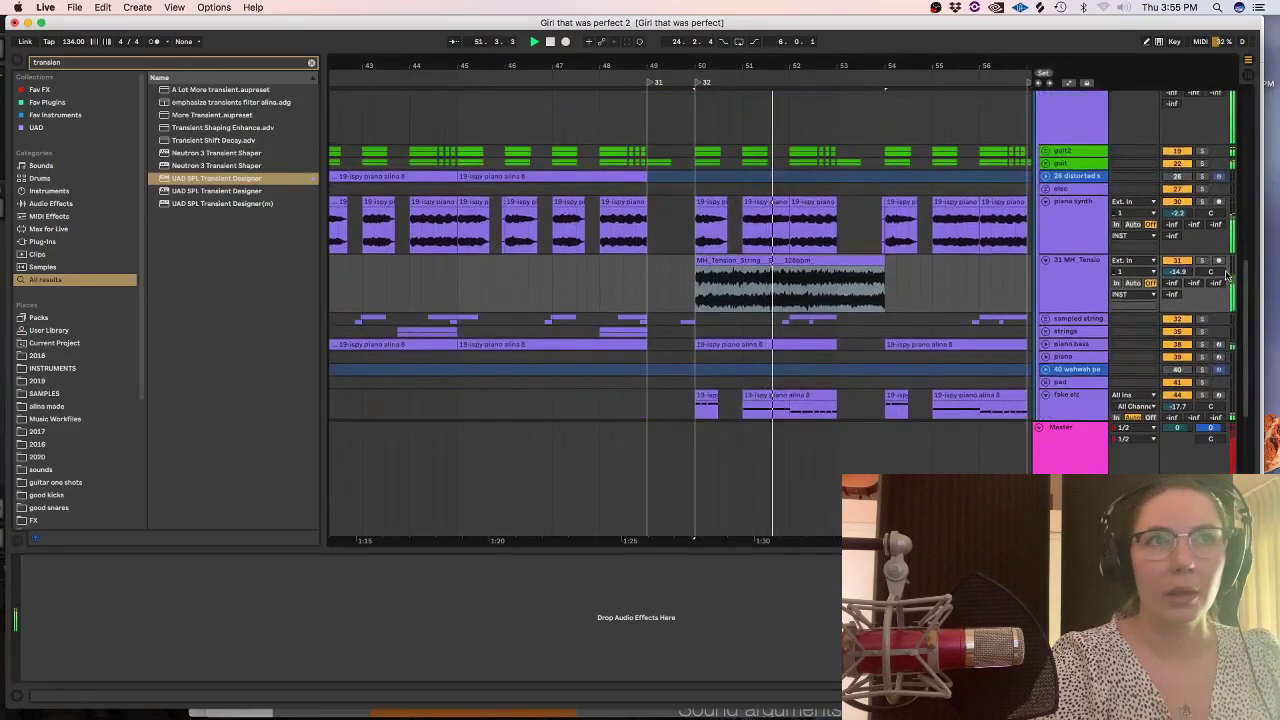
Remove the tension string clip's last bar so it ends at bar 53, and audition from bar 49.
scroll(820, 257, down, 1)
mouse_move(908, 259)
mouse_down()
mouse_move(820, 259)
mouse_move(837, 259)
mouse_up()
key(space)
click(635, 261)
key(space)
key(Delete)
Raise the tension string track's volume to -14.7 dB while checking the clip from bar 50 to 53.
drag(731, 260, 723, 261)
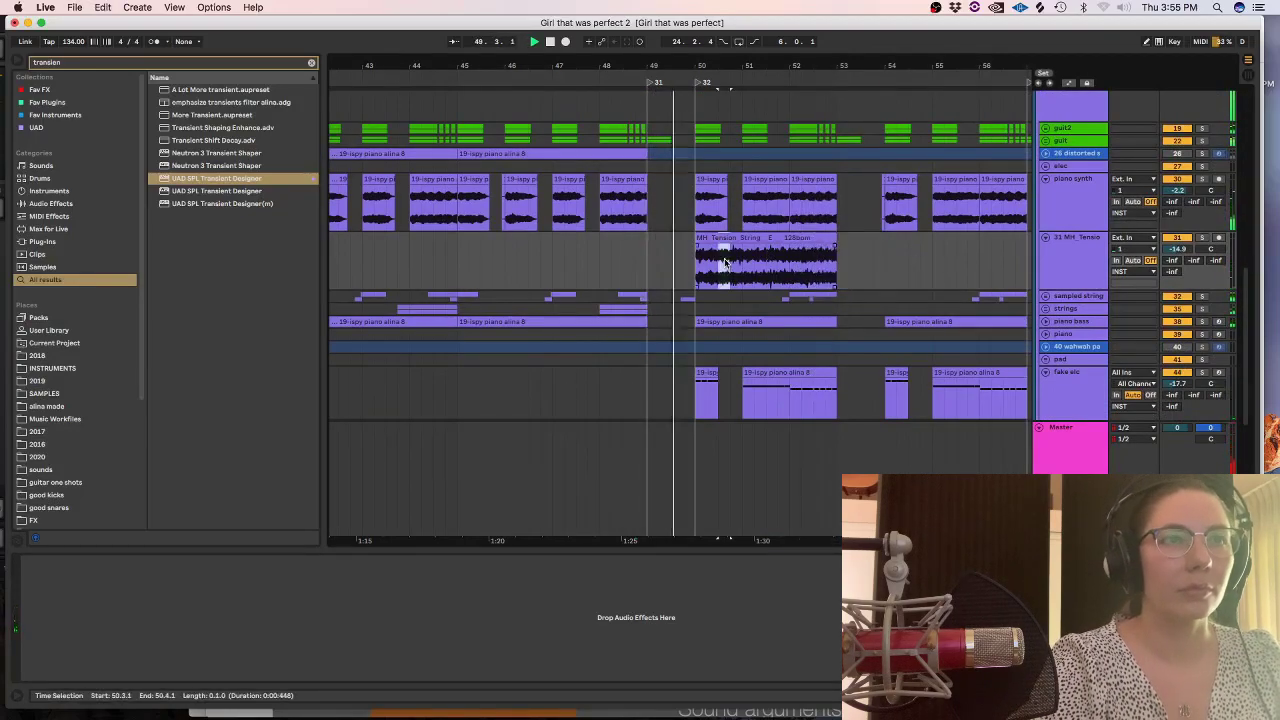
key(plus)
key(plus)
key(super+alt+l)
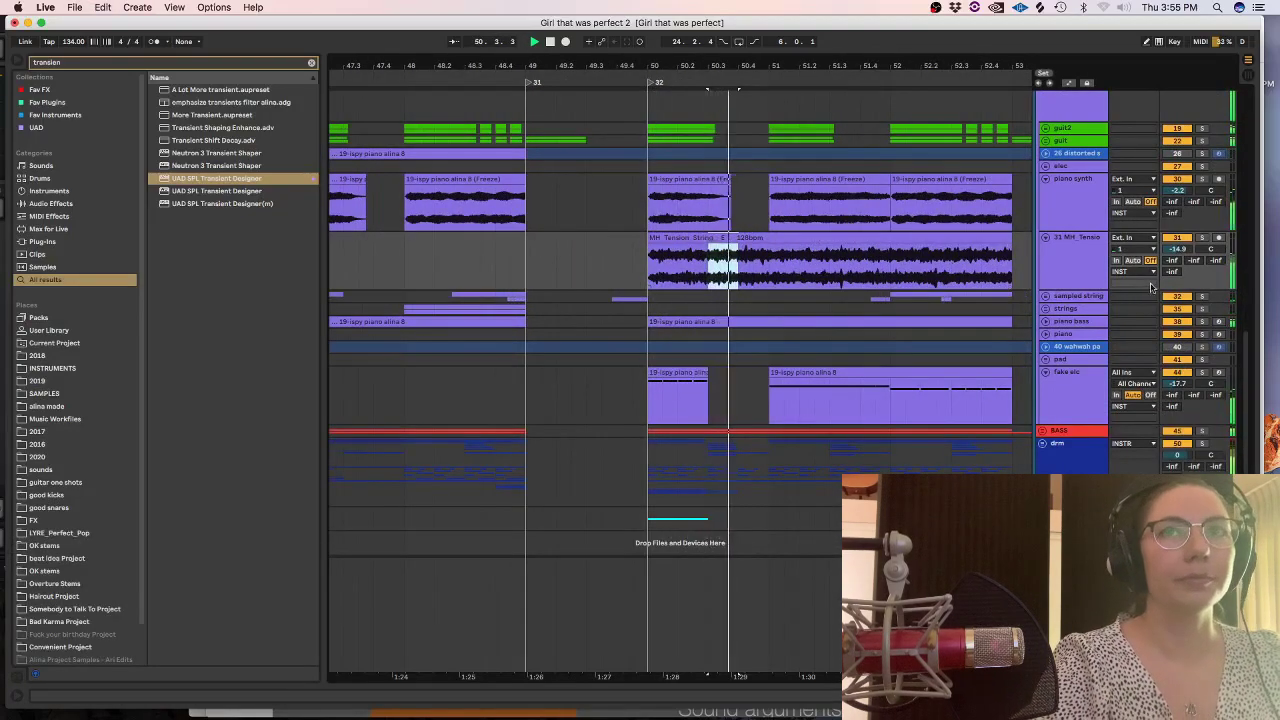
drag(1179, 251, 1181, 249)
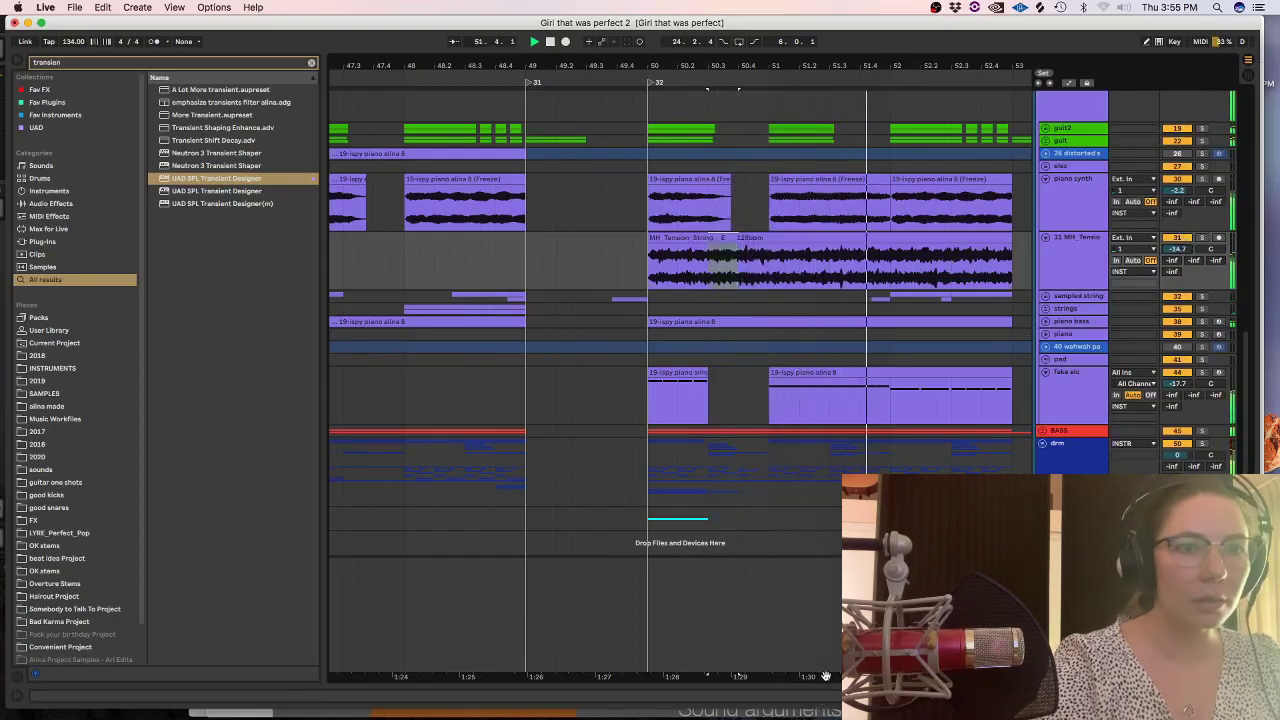
scroll(629, 652, right, 5)
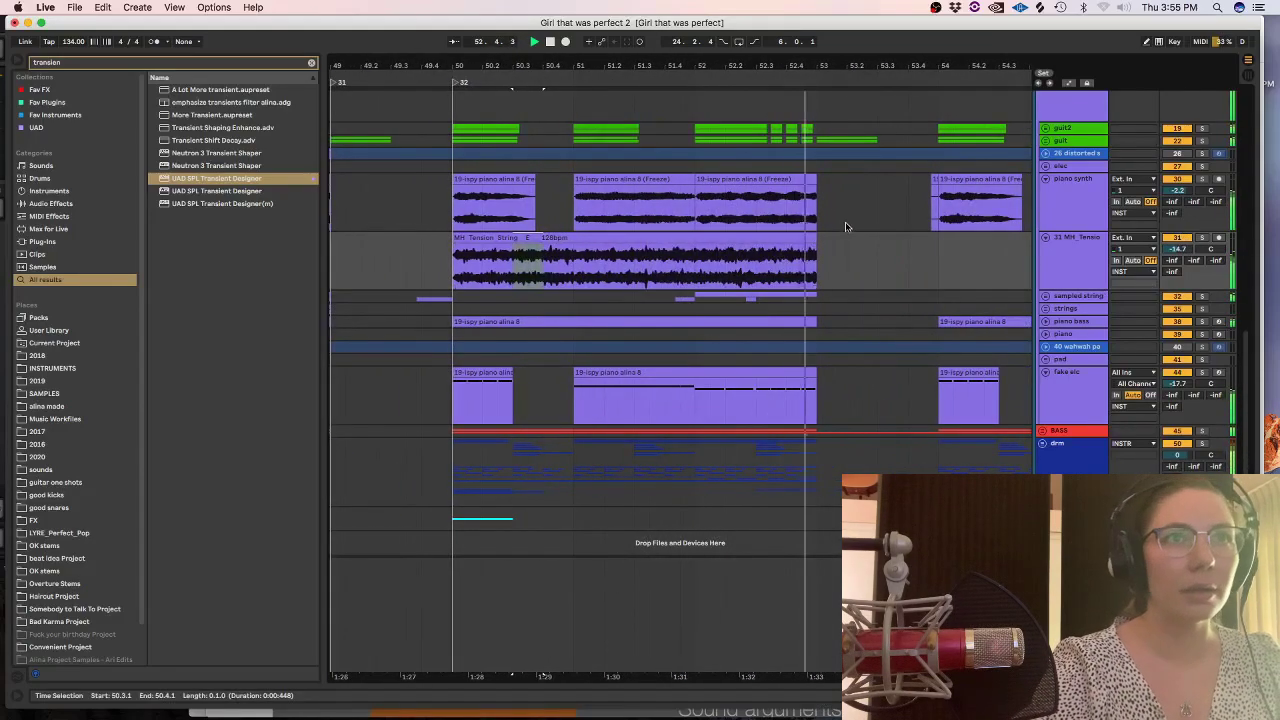
Consolidate the tension string clip and shape a transposition envelope bump peaking at +12 semitones around beats 1.2 to 1.3.
click(645, 240)
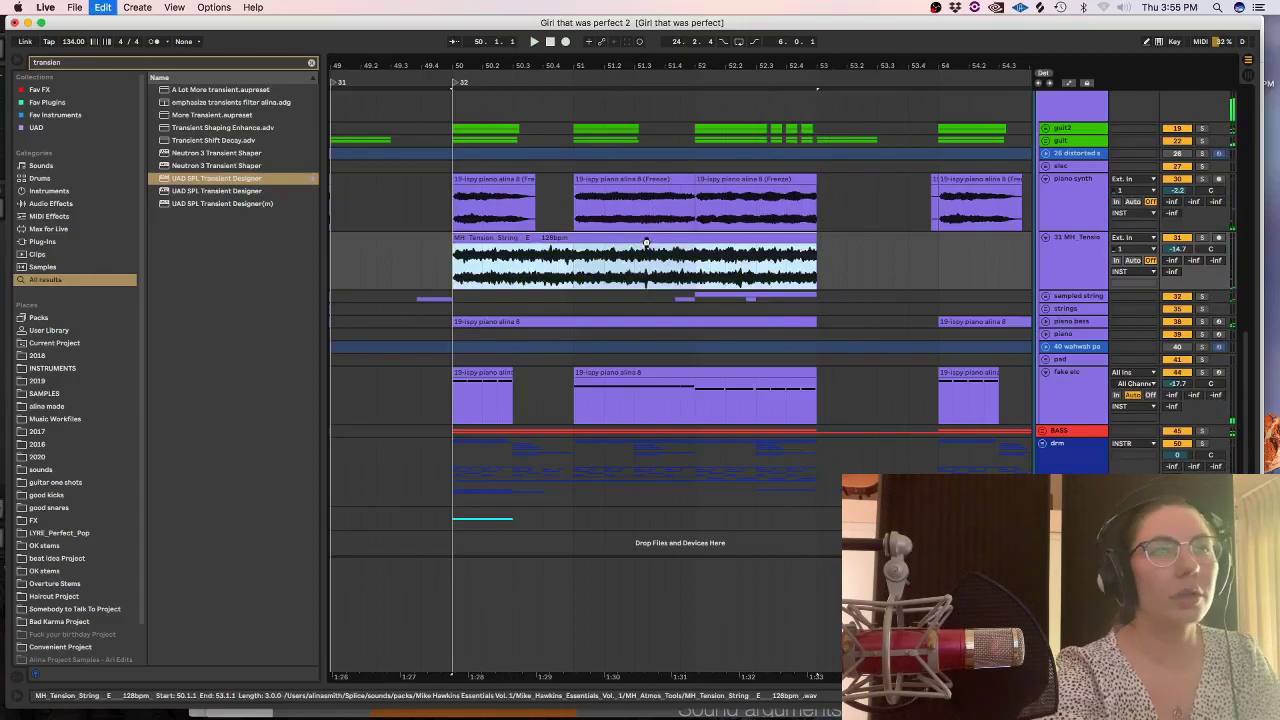
double_click(645, 242)
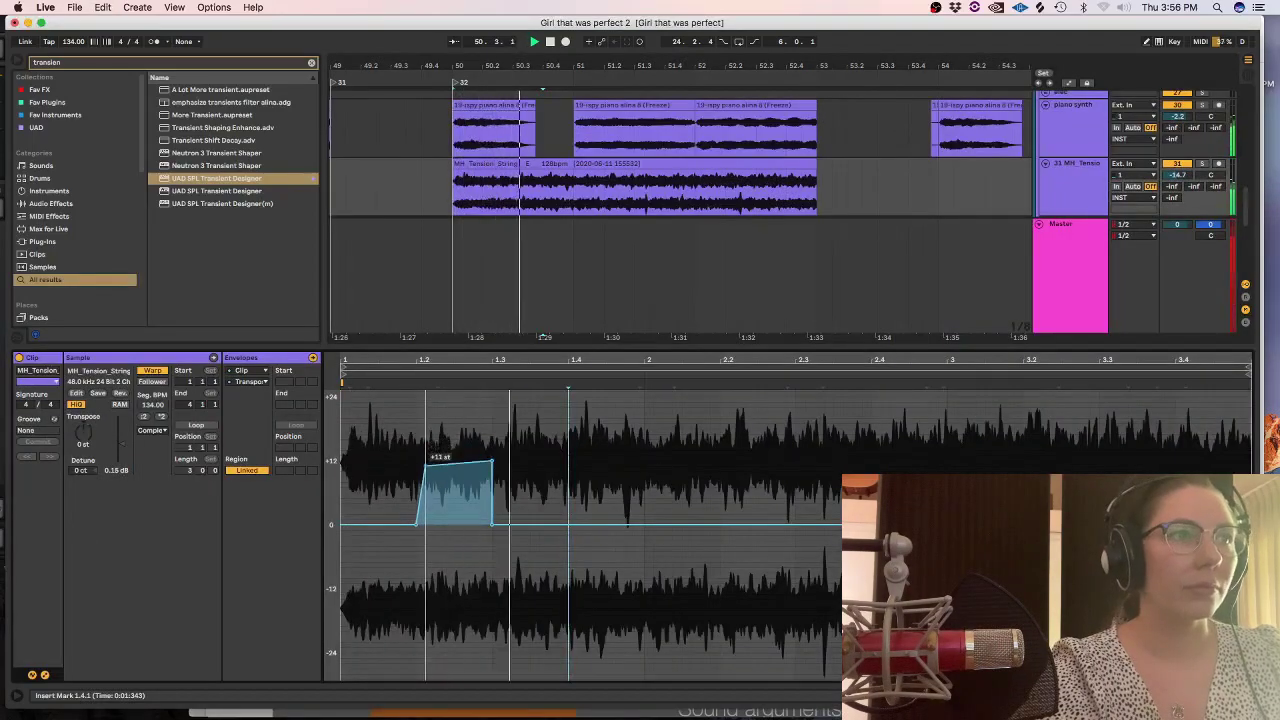
click(428, 472)
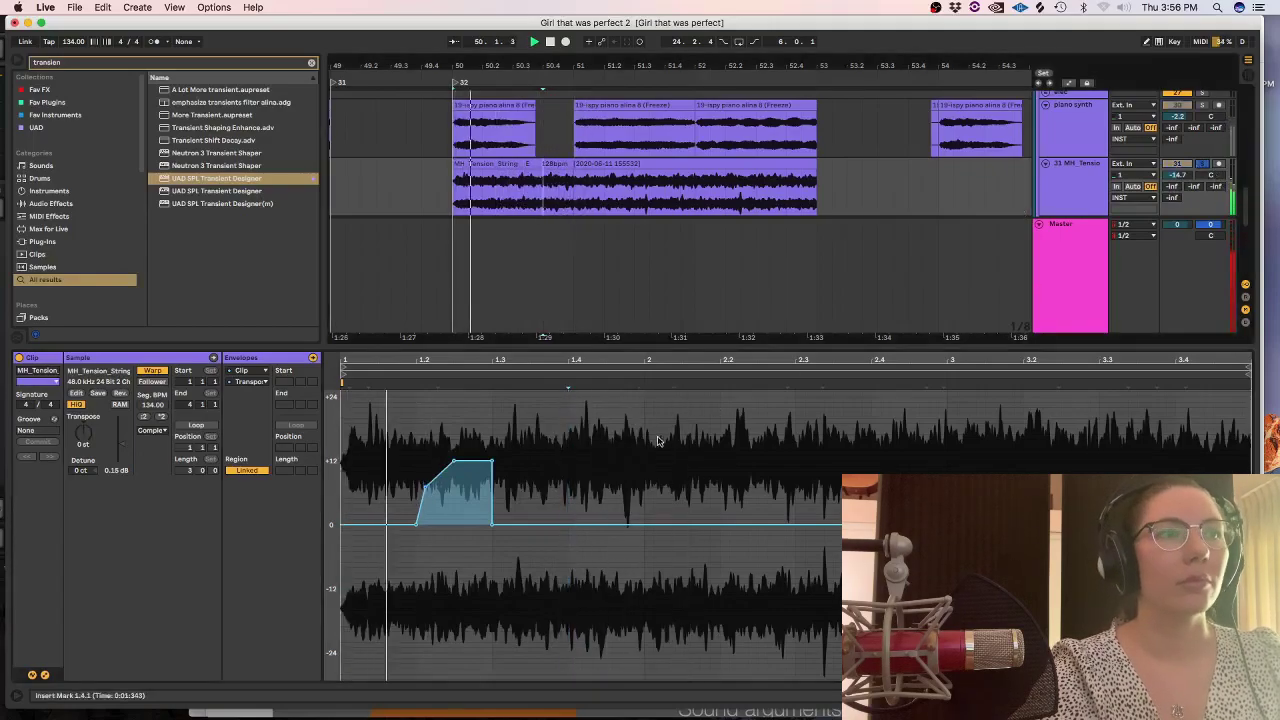
key(space)
drag(491, 523, 520, 523)
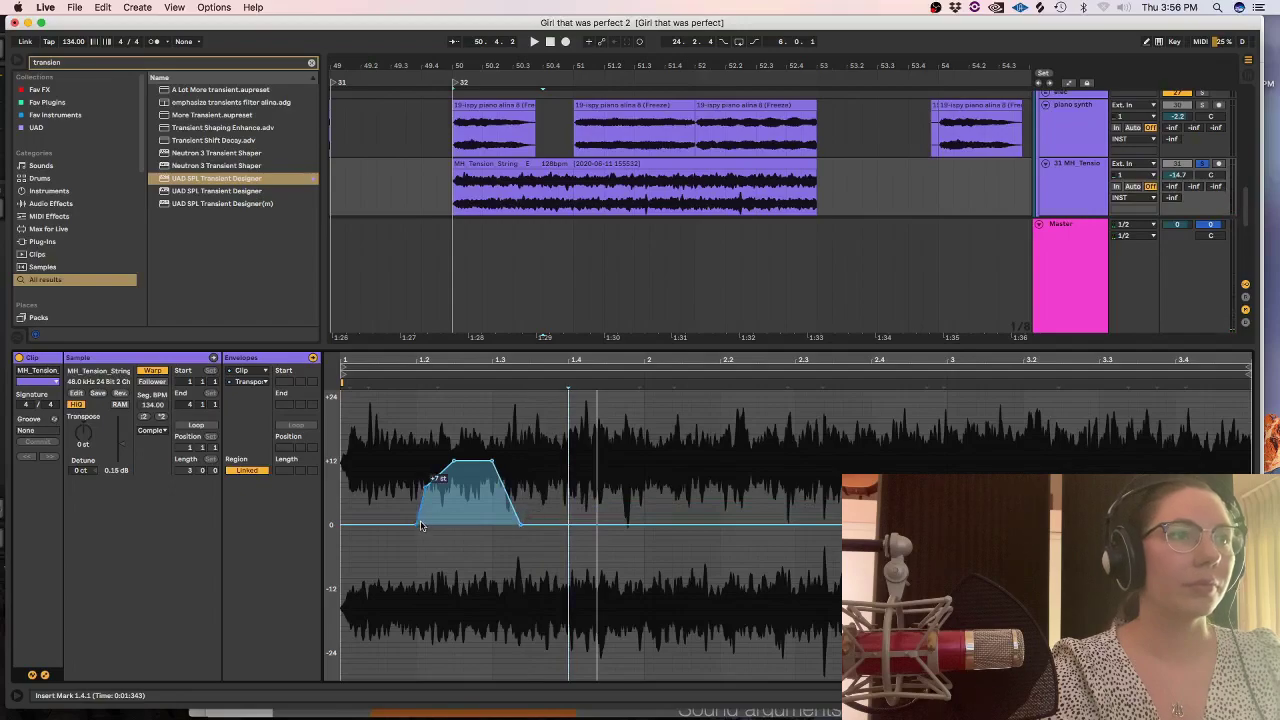
Transpose the tension string clip down 12 semitones and raise its track volume to -12.8 dB.
key(space)
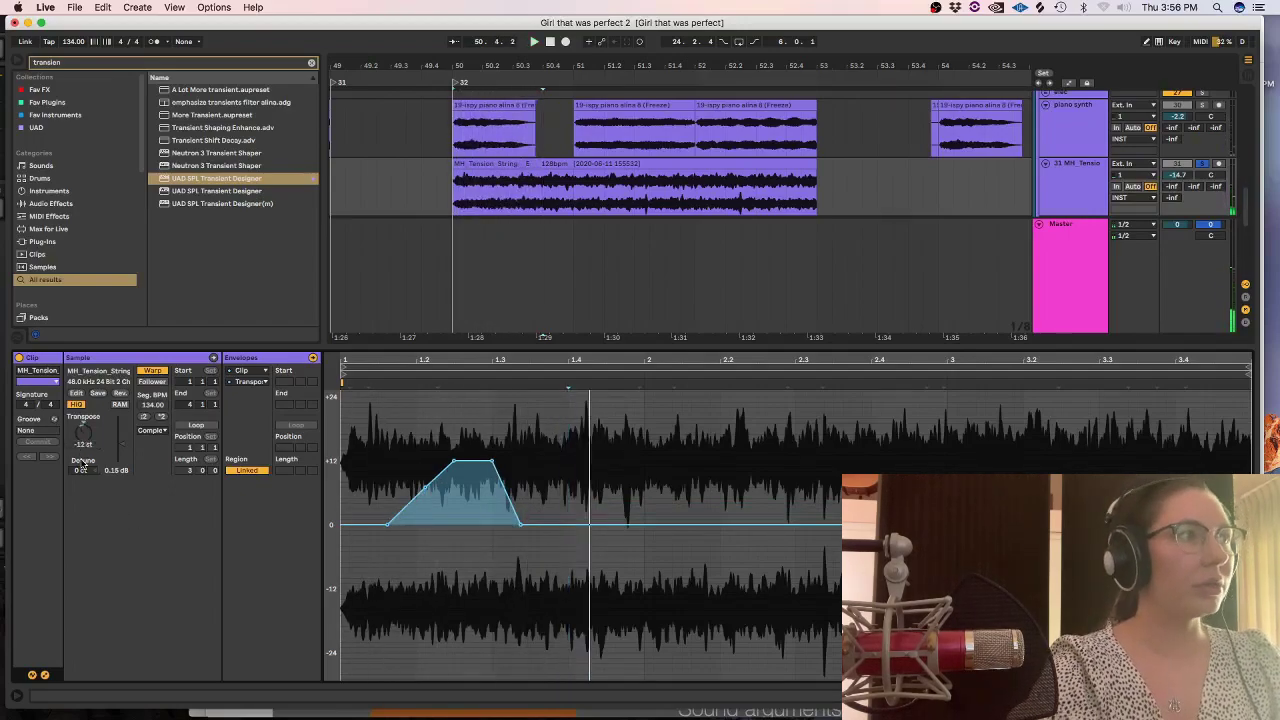
key(space)
key(space)
mouse_move(1178, 175)
mouse_down()
mouse_move(1178, 190)
mouse_move(1178, 168)
mouse_up()
Add a sloped dip to about -12 semitones just after beat 1.4 in the tension string clip's transposition envelope.
click(252, 370)
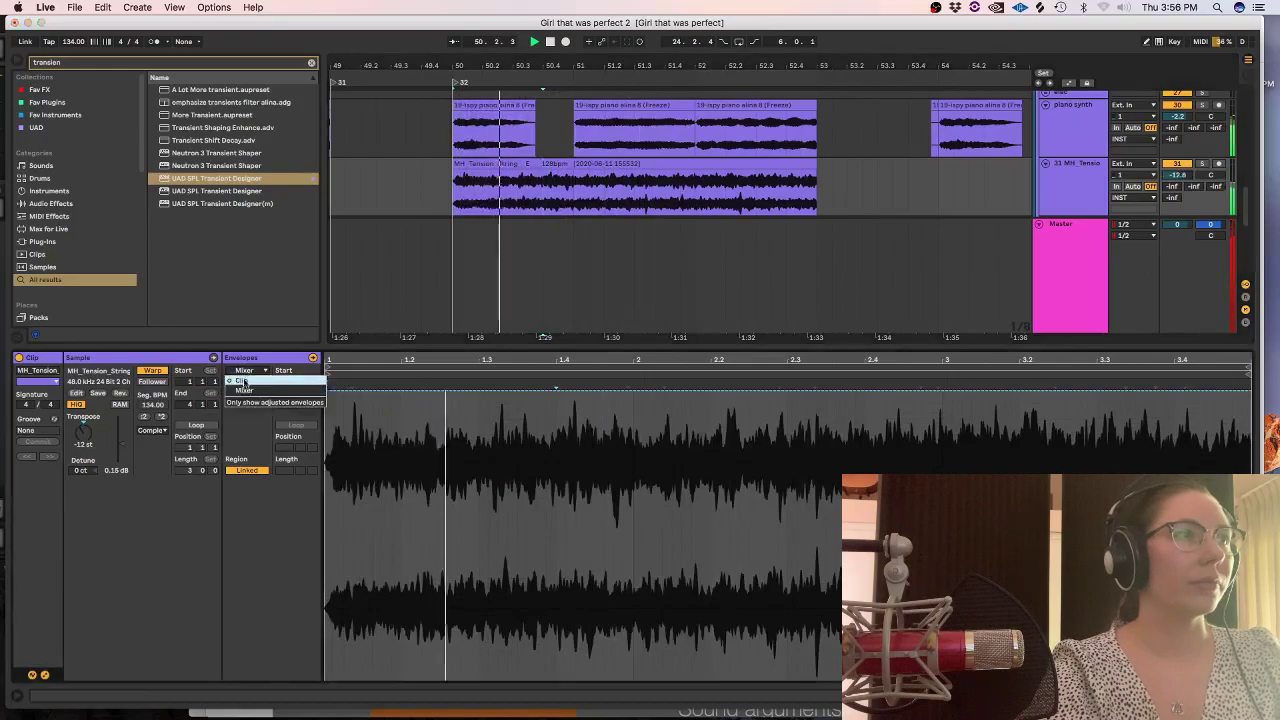
click(310, 376)
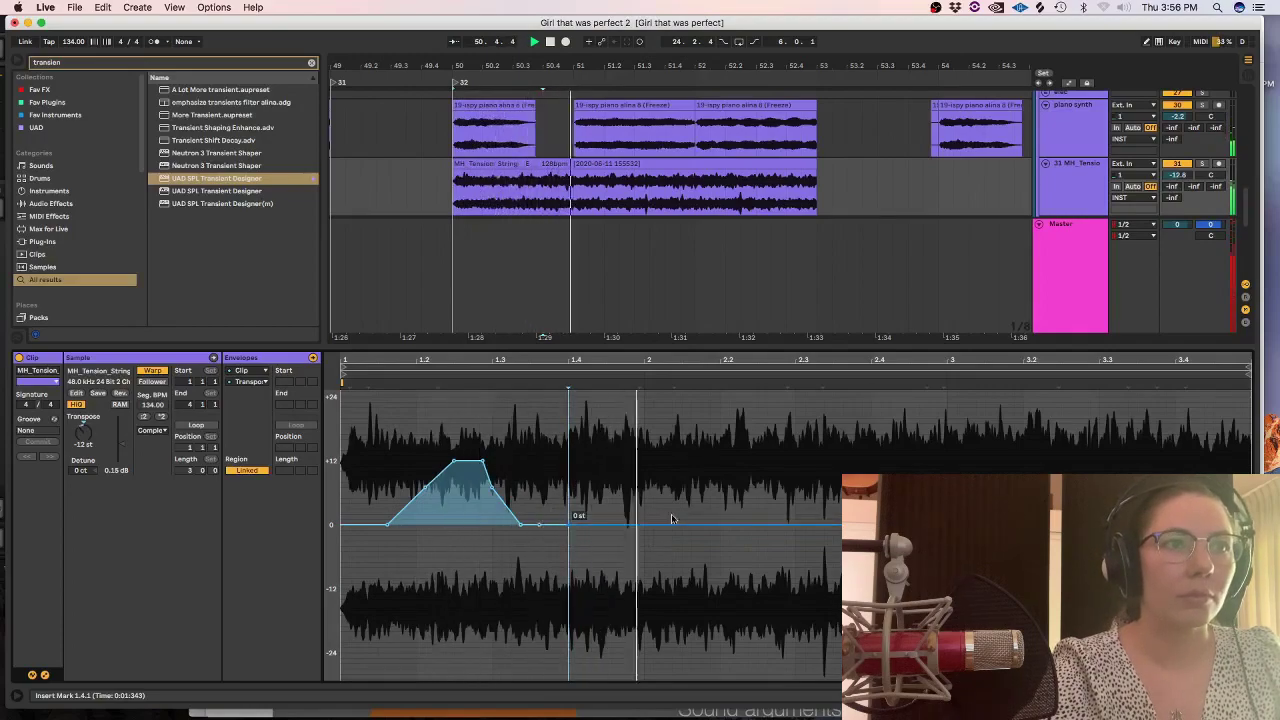
drag(590, 535, 590, 603)
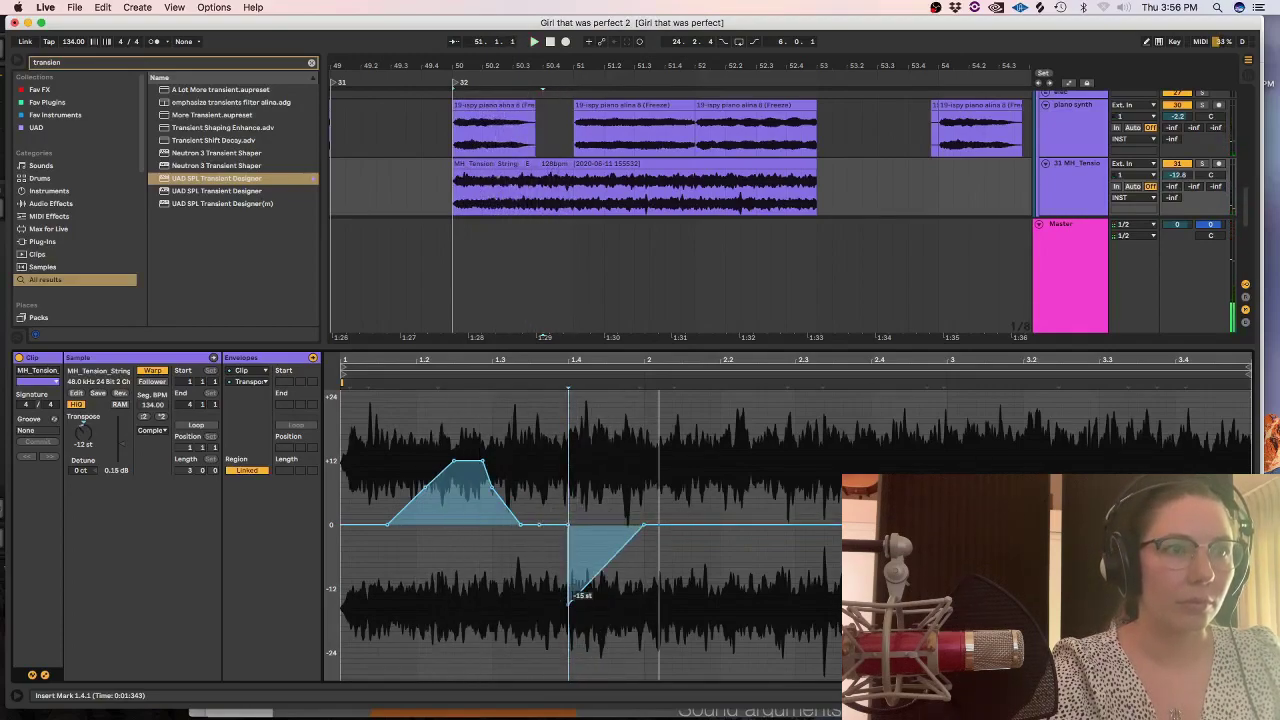
mouse_move(643, 525)
mouse_down()
mouse_move(645, 588)
mouse_move(596, 588)
mouse_move(634, 528)
mouse_move(640, 560)
mouse_move(628, 541)
mouse_move(647, 527)
mouse_move(638, 538)
mouse_up()
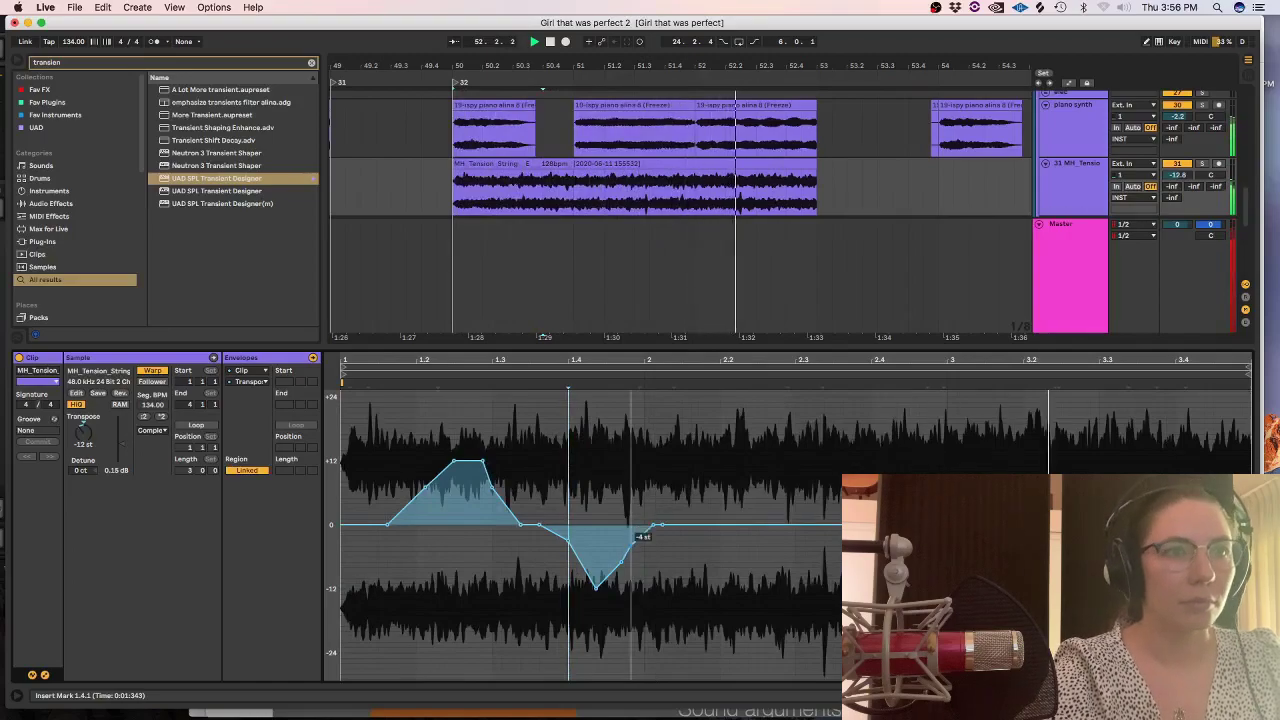
Copy the transposition envelope from 1.1.1 to 1.3.1 and paste it at 2.1.1 in the tension string clip.
drag(491, 549, 338, 552)
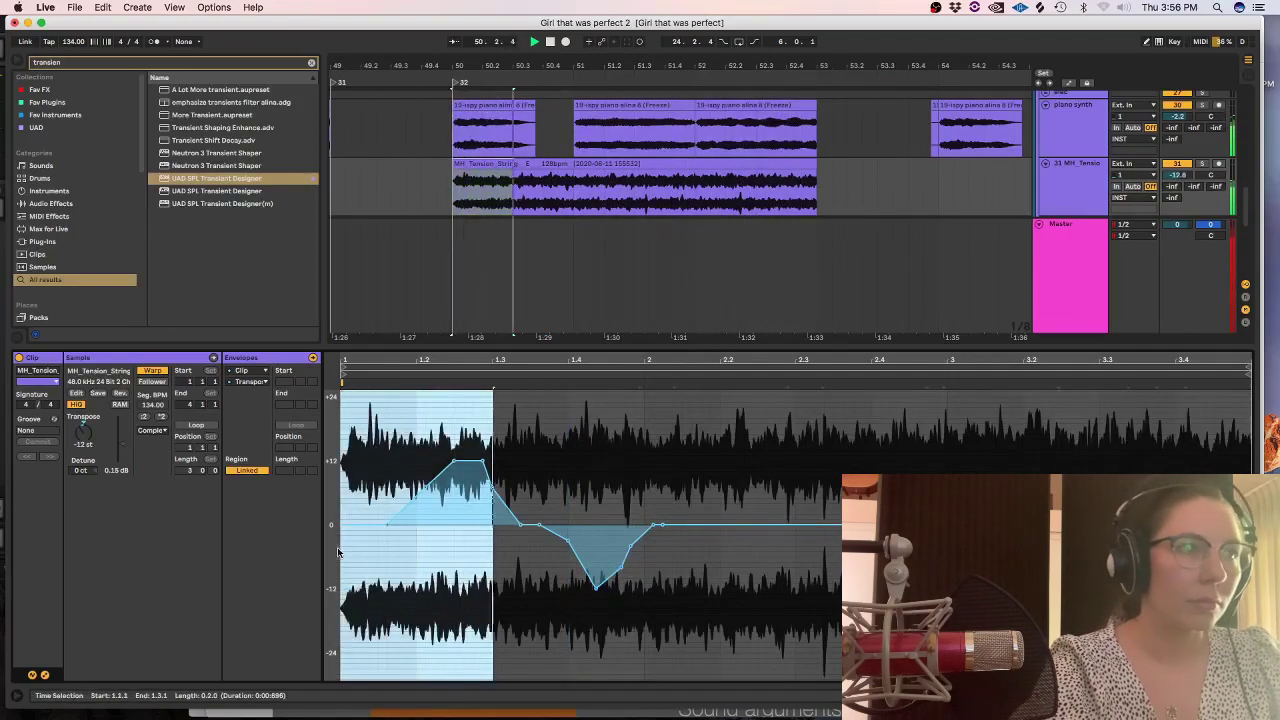
key(super+c)
click(646, 564)
key(super+v)
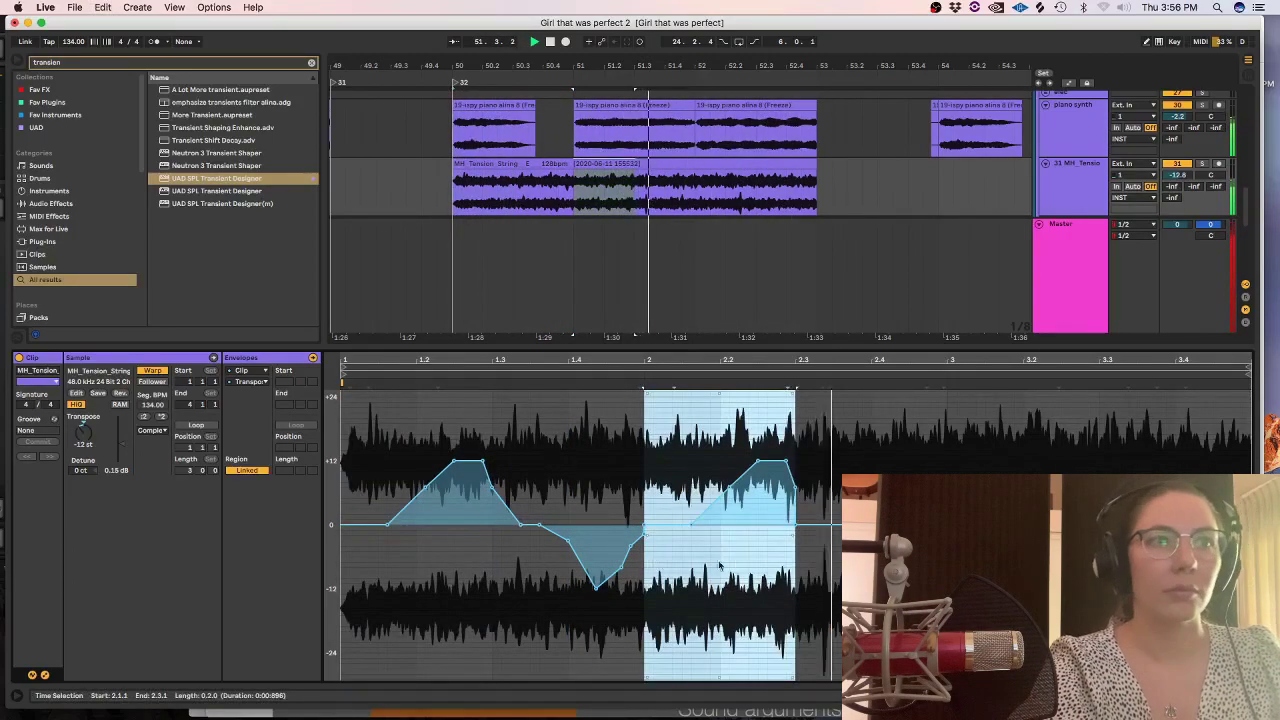
Reshape the pasted transposition bump between 2.1 and 2.3 so it rises and falls smoothly from 0, and play it back.
click(690, 522)
drag(692, 524, 692, 525)
click(789, 542)
click(630, 502)
key(space)
key(space)
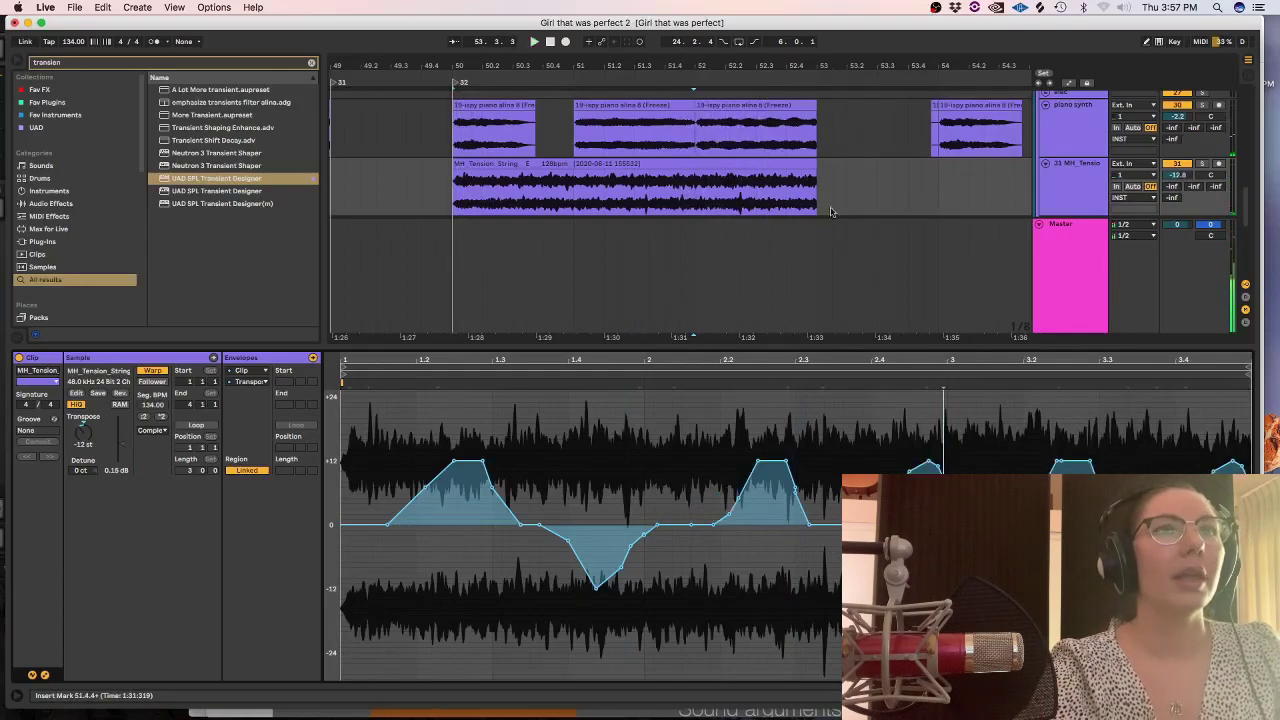
Clear the browser search and loop the tension string clip from 50.1.1 to 53.1.1.
key(shift+Tab)
click(456, 164)
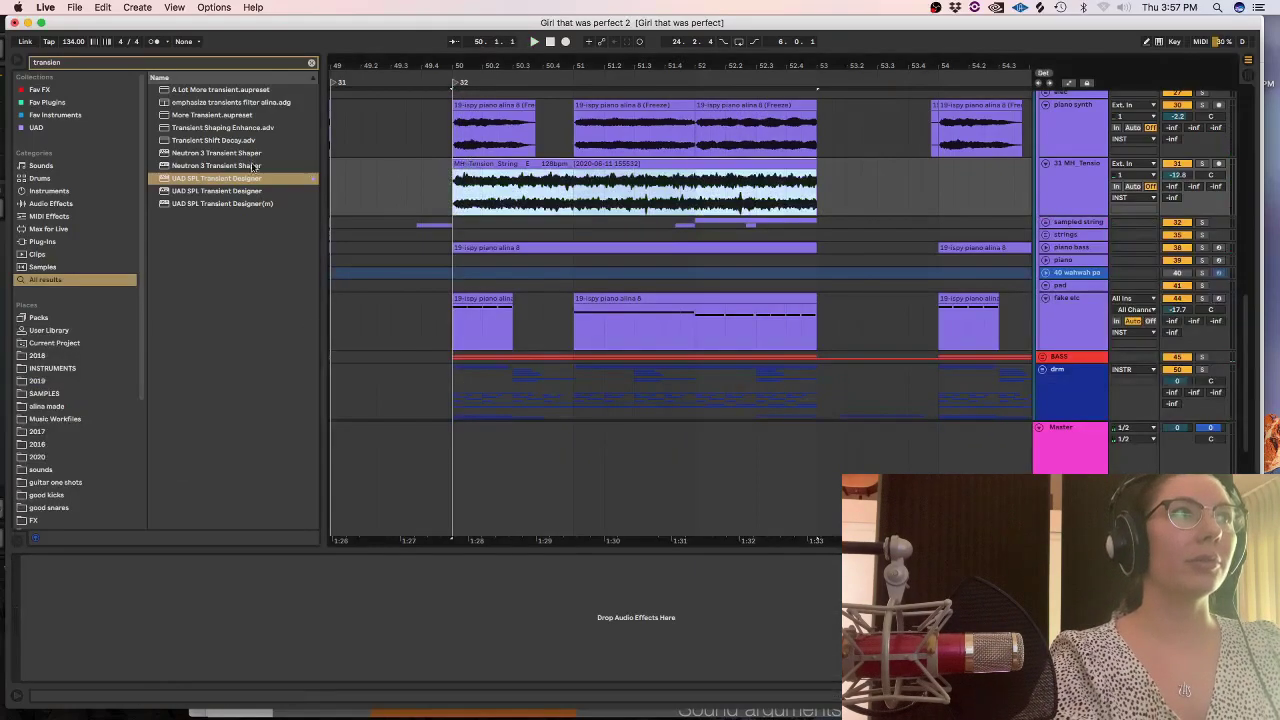
click(312, 63)
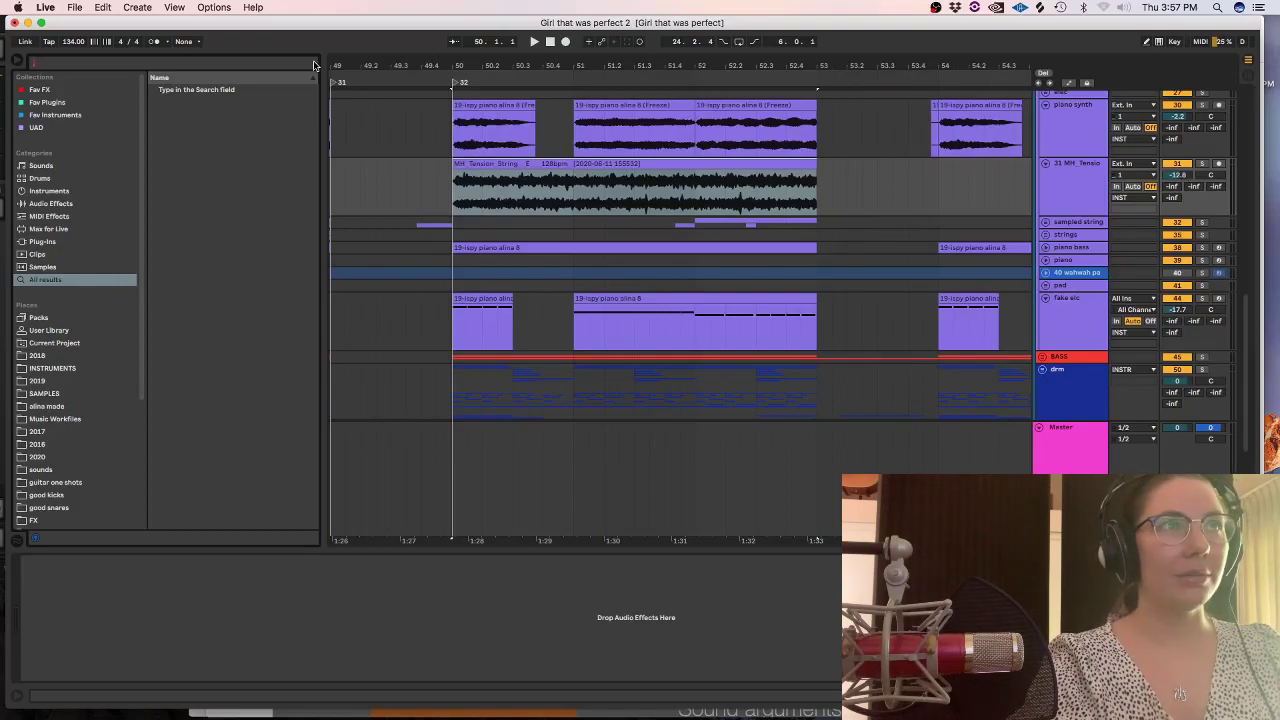
click(556, 175)
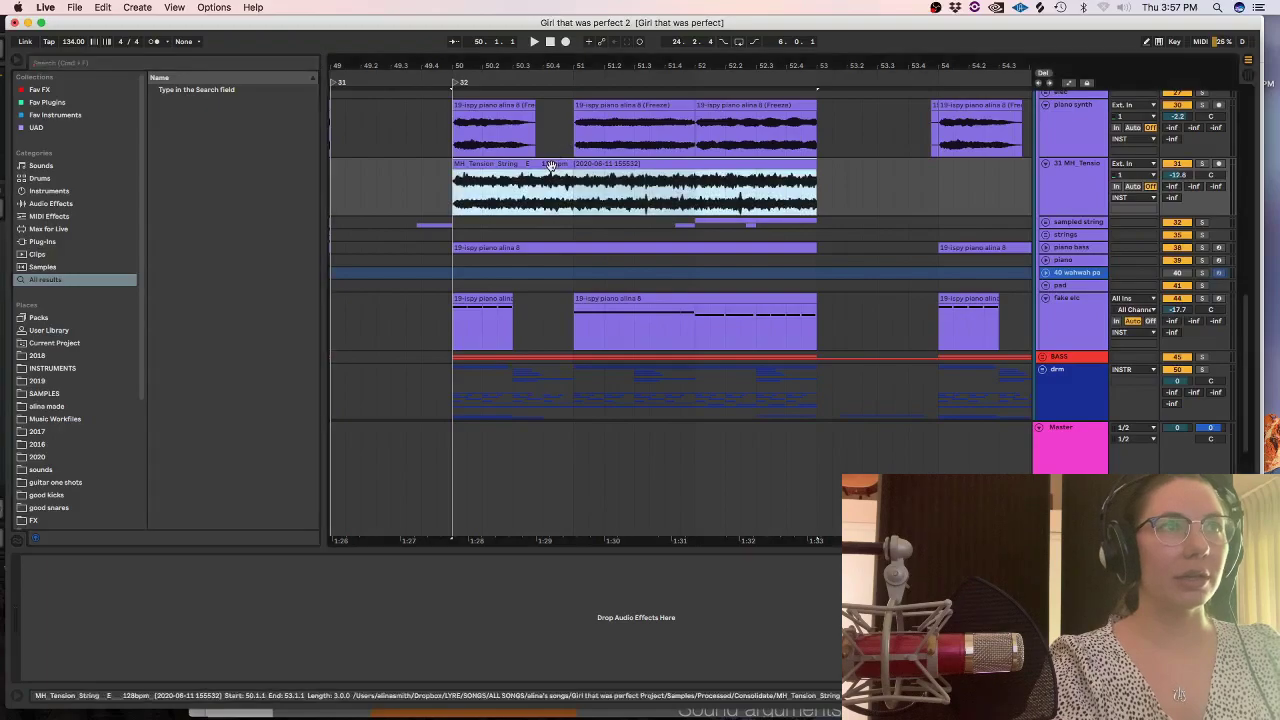
key(super+l)
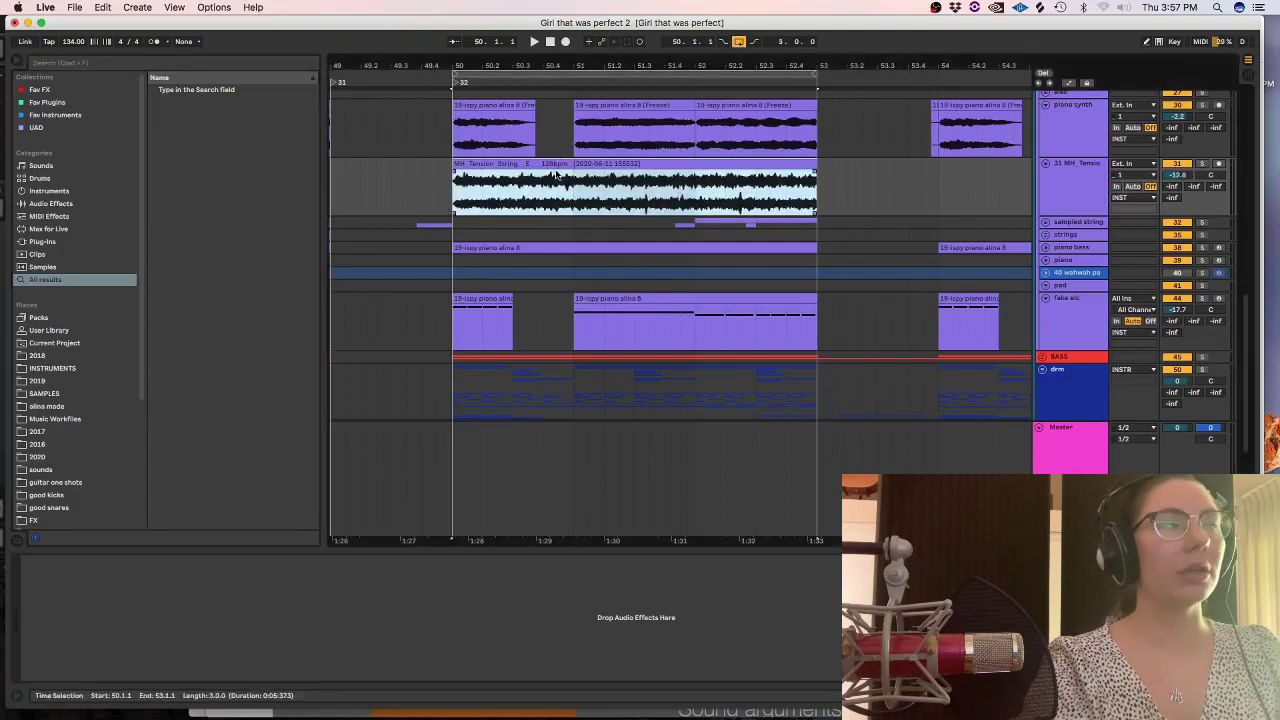
Search the browser for "camel", add CamelSpace to the tension string track and start playback.
click(60, 63)
text(camel)
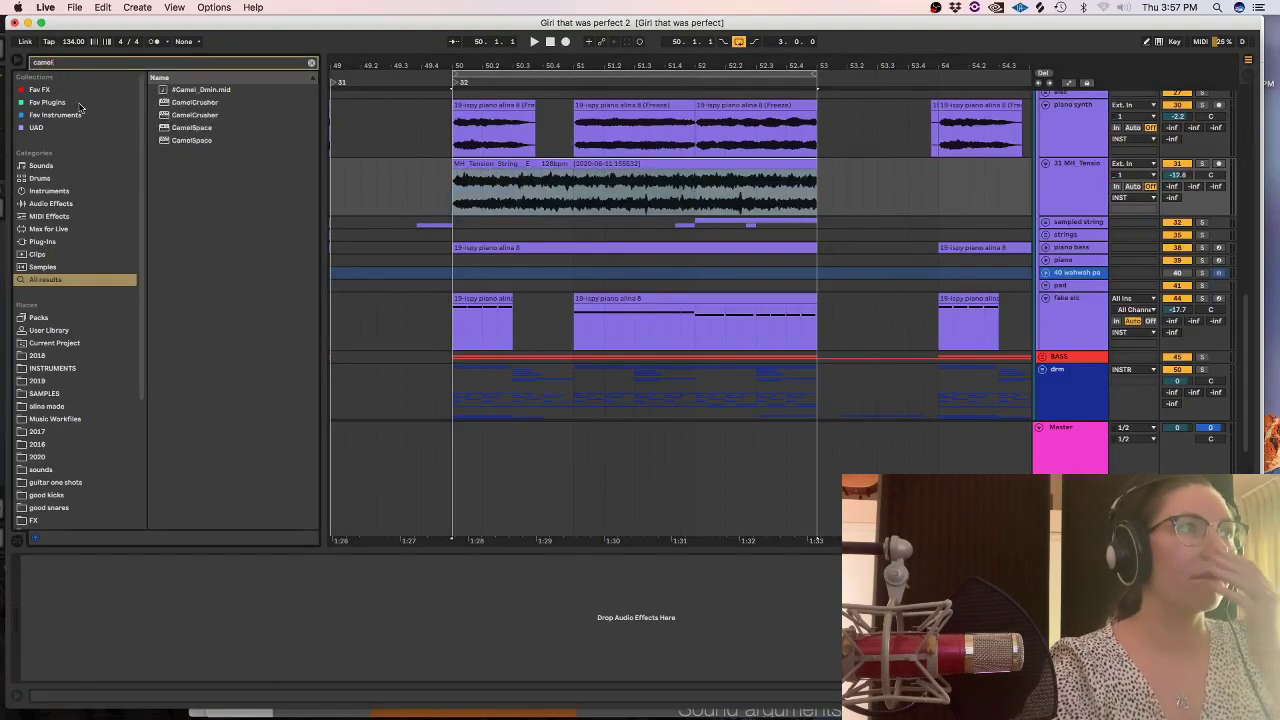
click(181, 128)
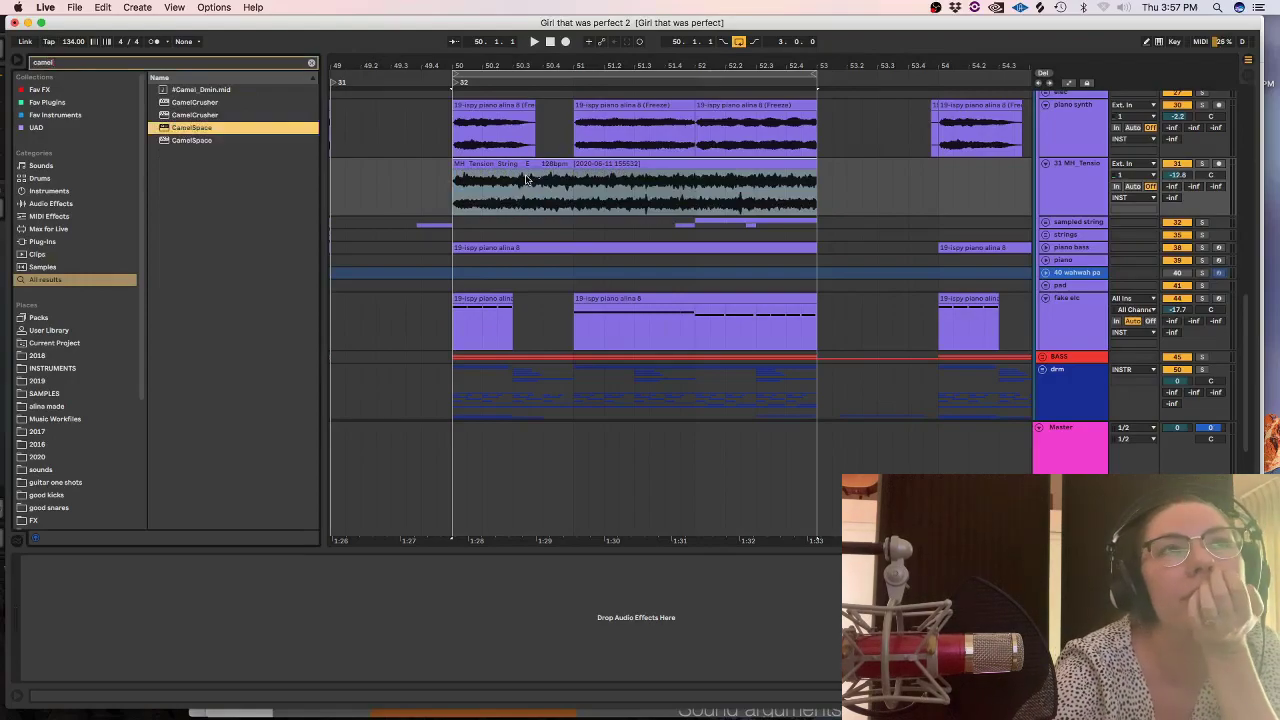
key(Return)
key(space)
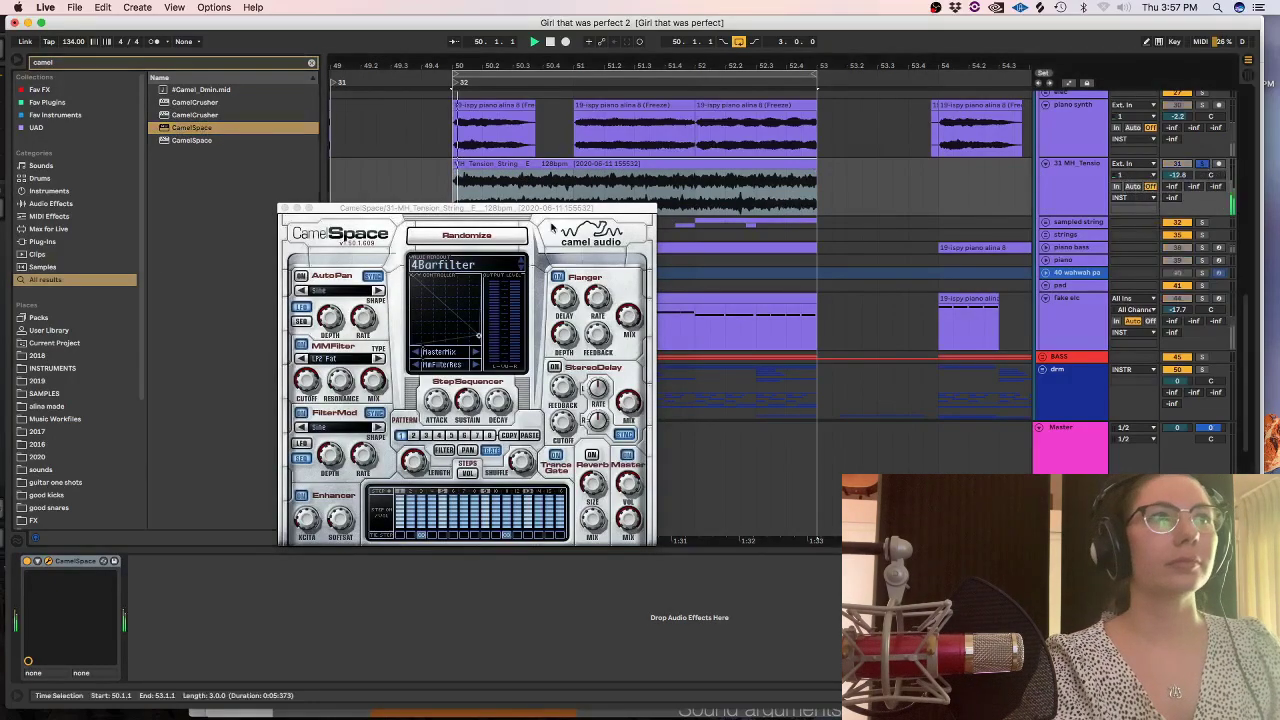
Load the Ambient BP preset in CamelSpace.
click(470, 285)
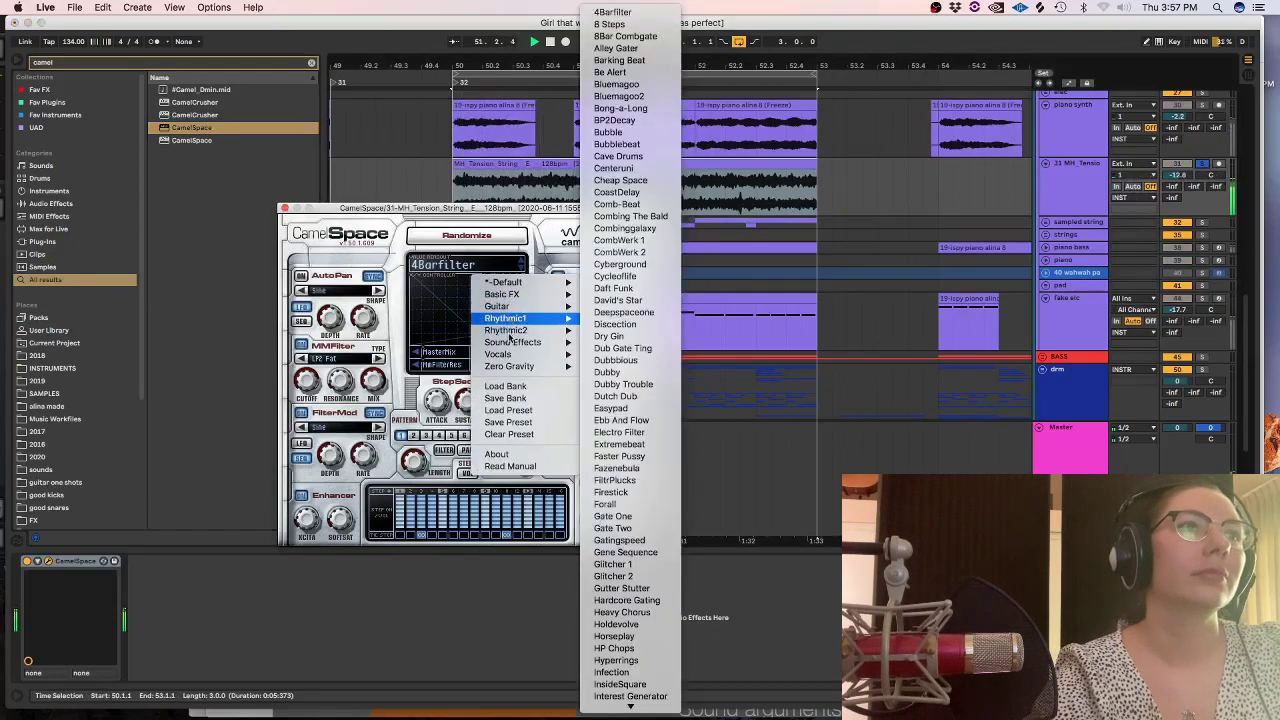
mouse_move(514, 355)
click(596, 356)
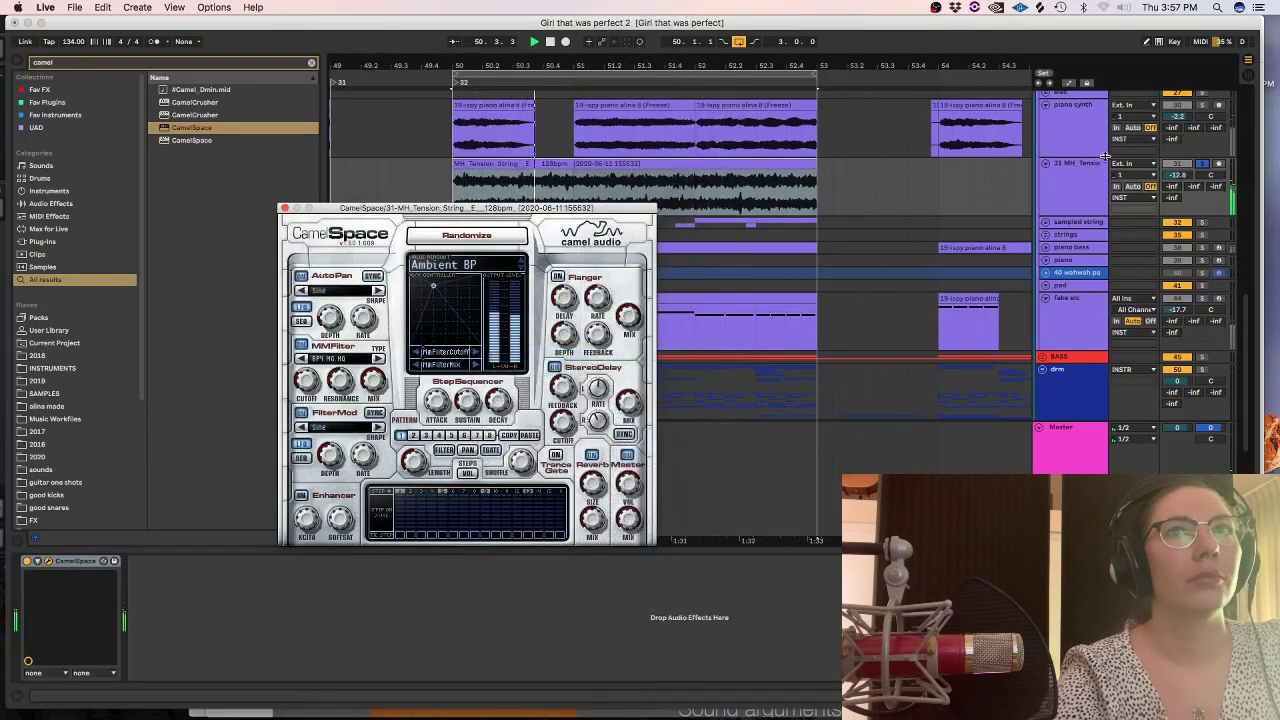
Set the tension string track's volume to -5.9 dB while listening to the loop, and close CamelSpace.
drag(1175, 175, 1175, 165)
key(space)
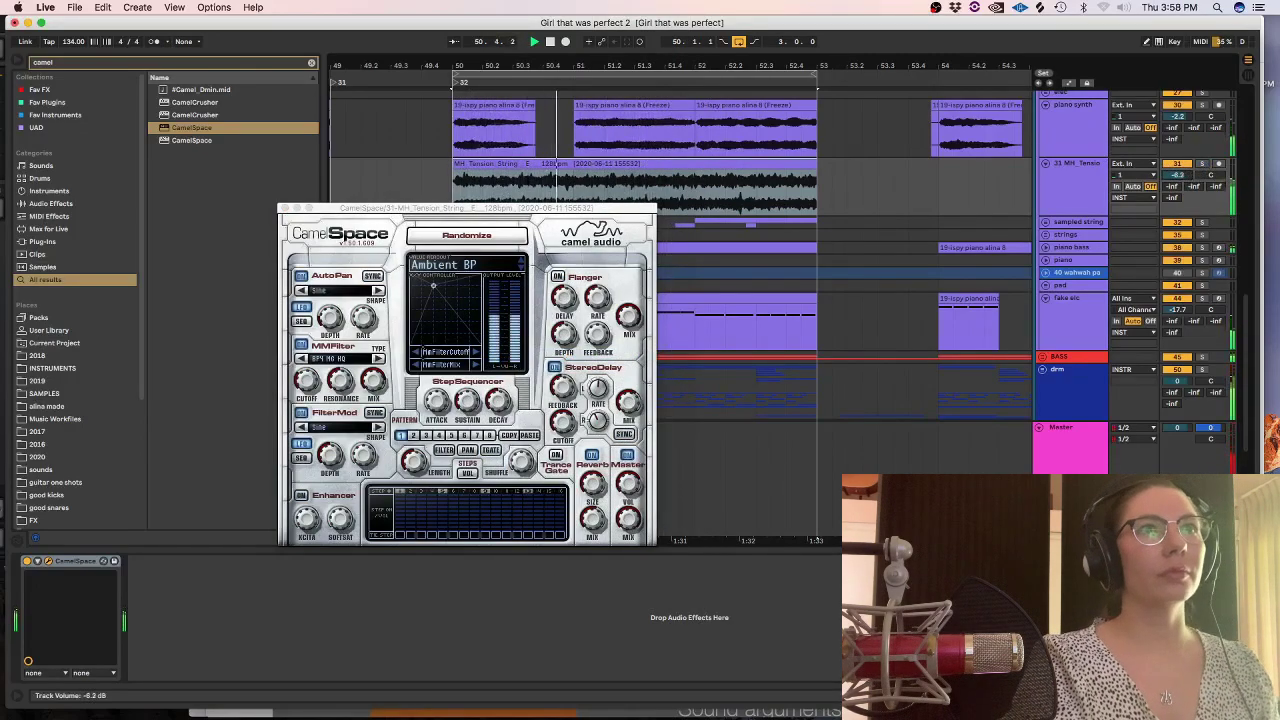
drag(1177, 175, 1177, 181)
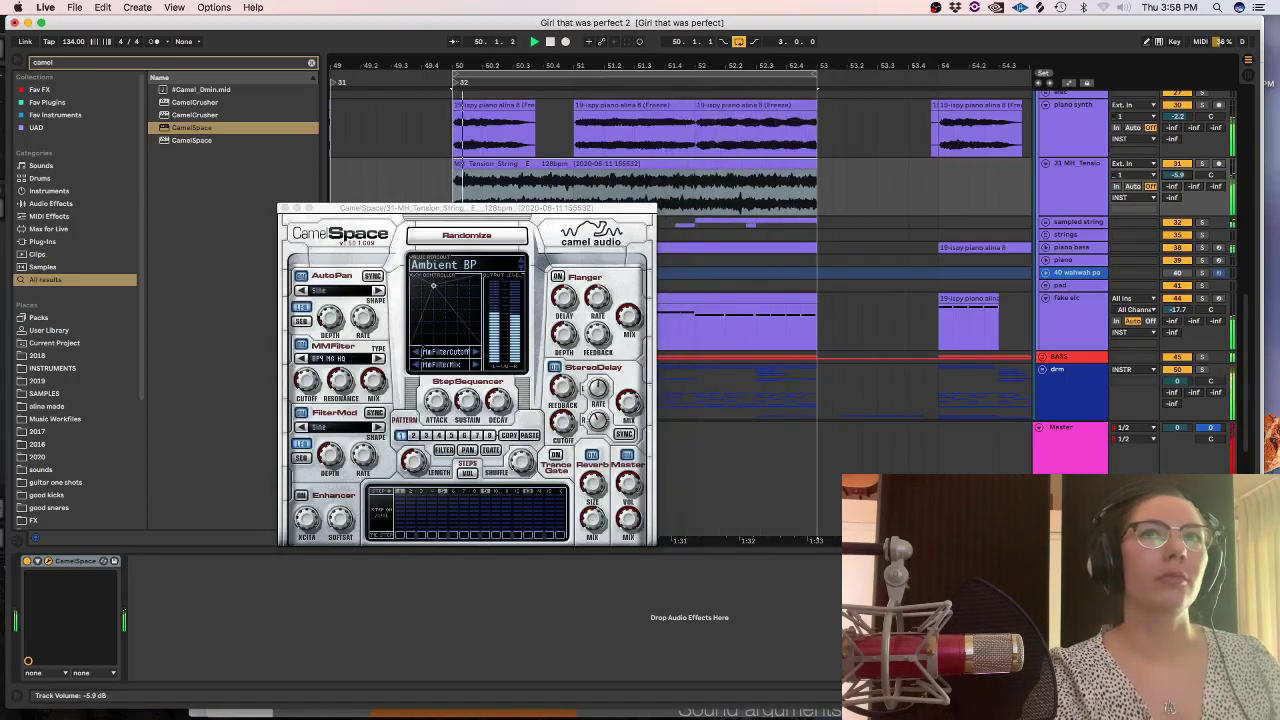
click(285, 208)
key(space)
Add UAD Neve 1073 Legacy from the UAD collection to the end of the fake elc track's device chain.
click(421, 323)
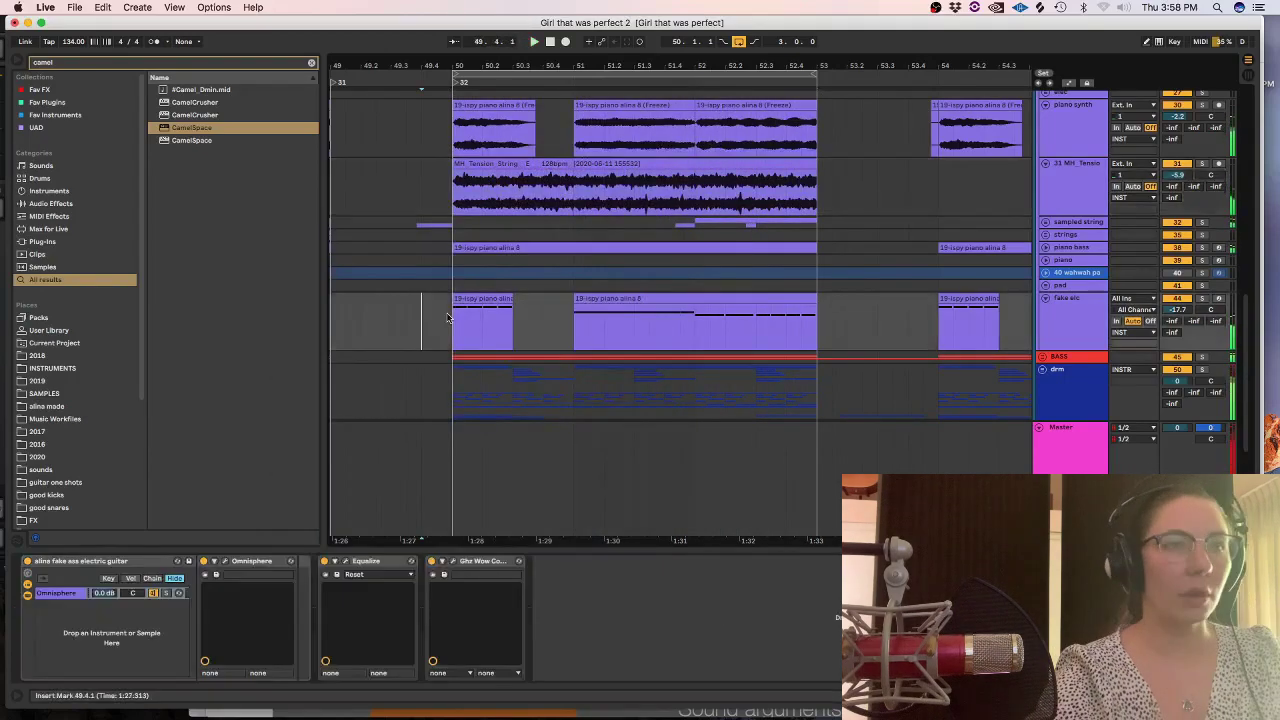
key(minus)
key(minus)
scroll(487, 418, left, 3)
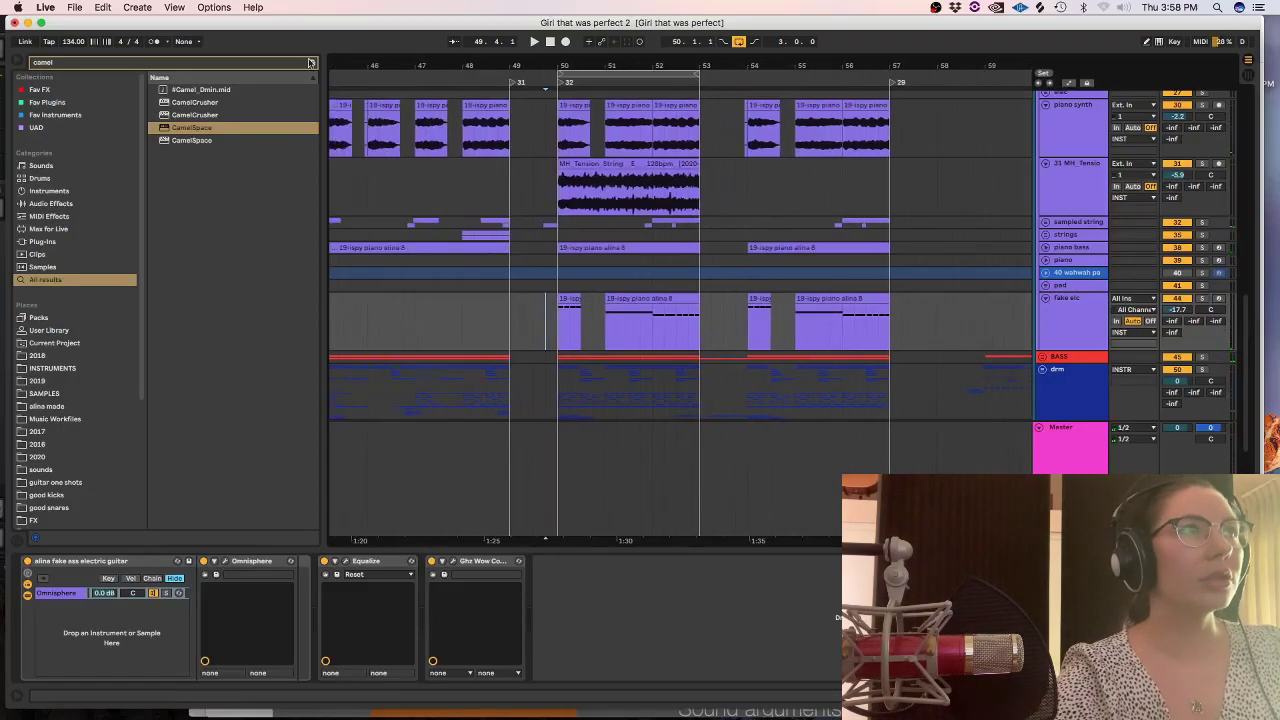
click(311, 63)
click(60, 128)
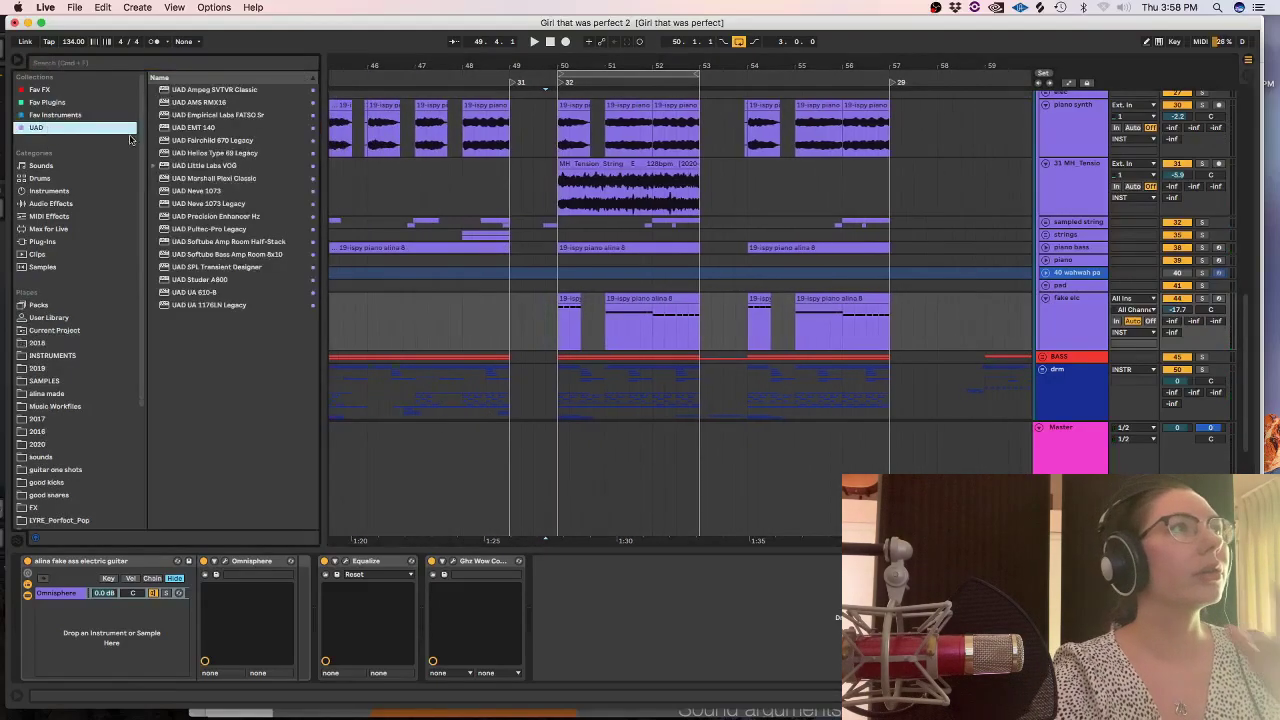
click(201, 230)
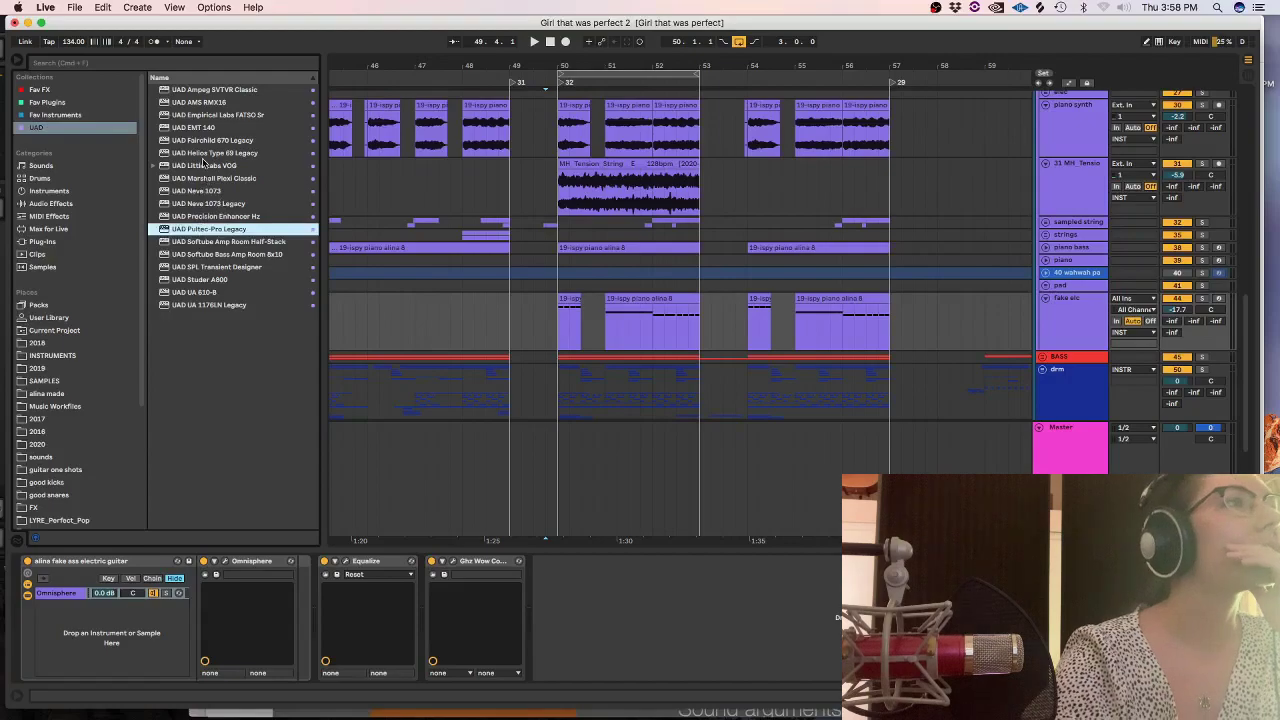
click(224, 203)
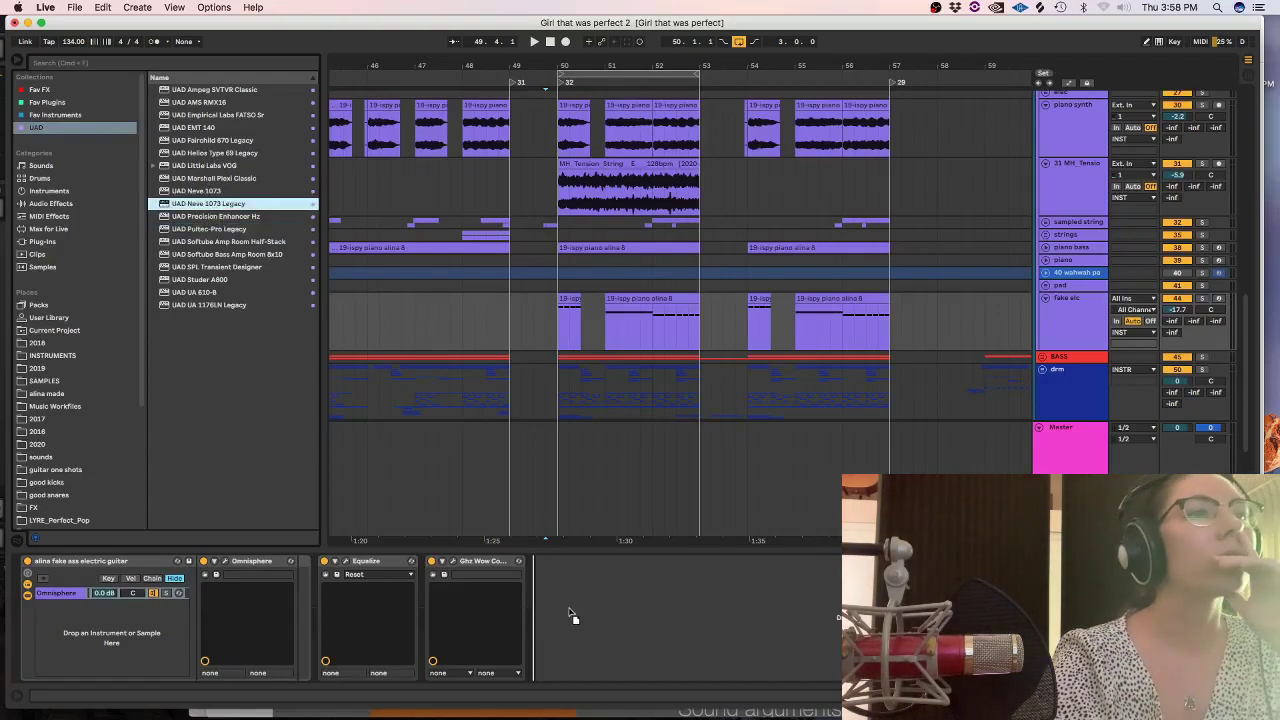
drag(436, 183, 437, 186)
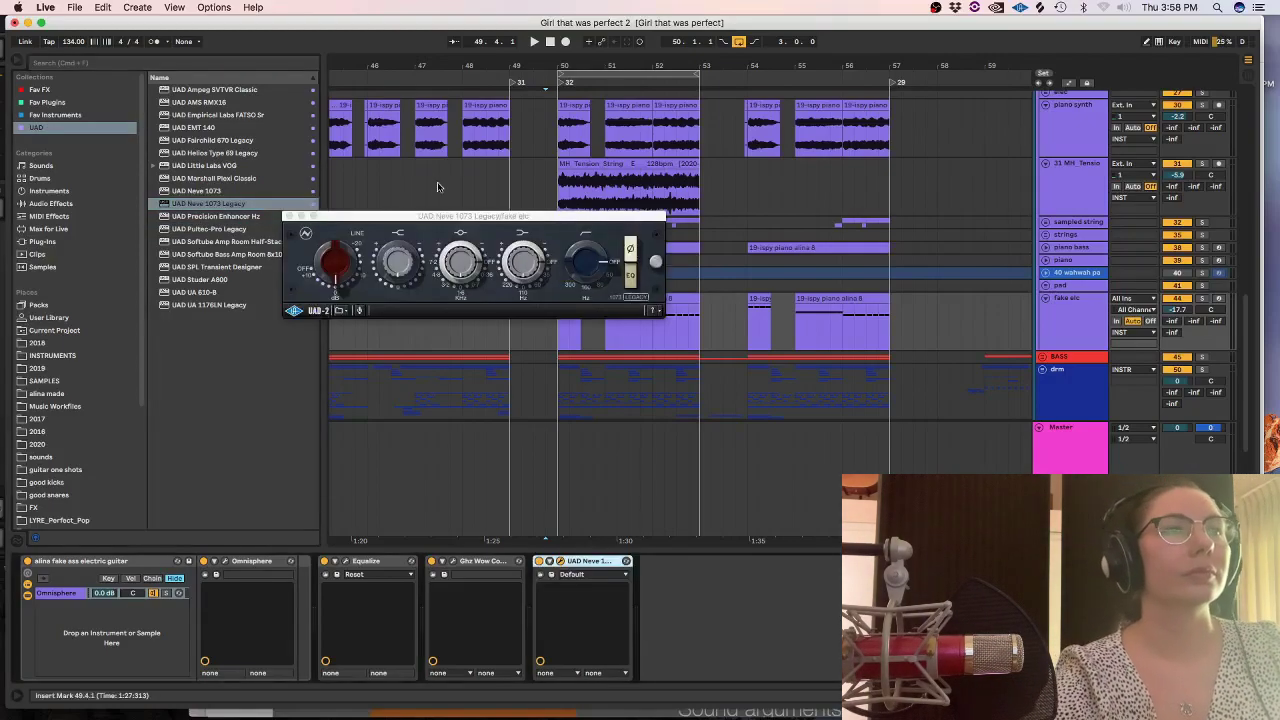
click(381, 215)
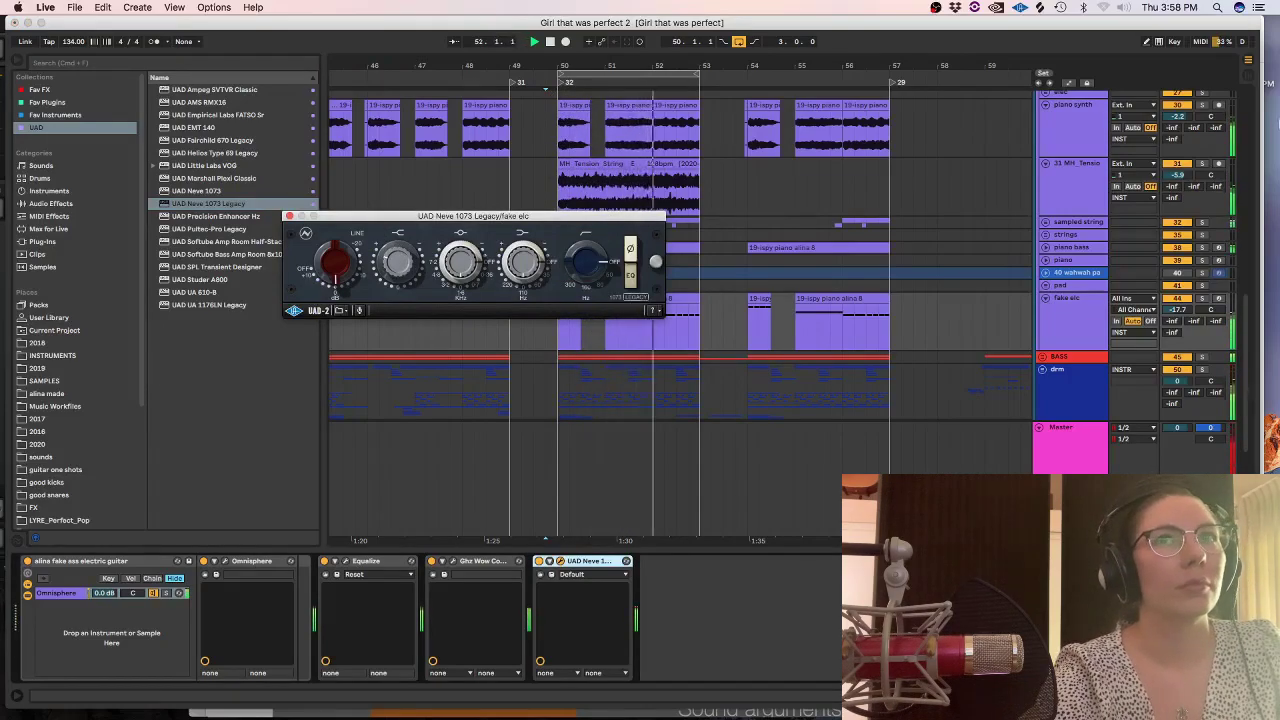
Raise the tension string track's volume to -4.3 dB and close the Neve 1073 window.
drag(1177, 175, 1177, 167)
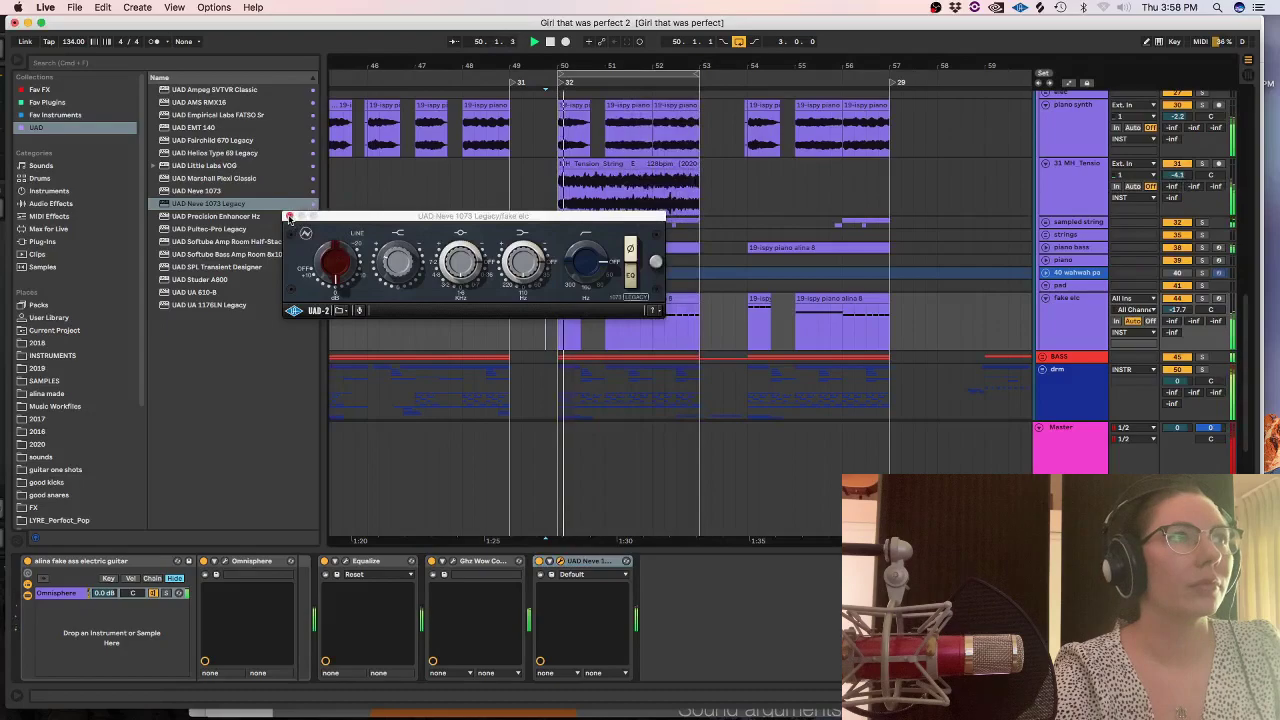
click(290, 216)
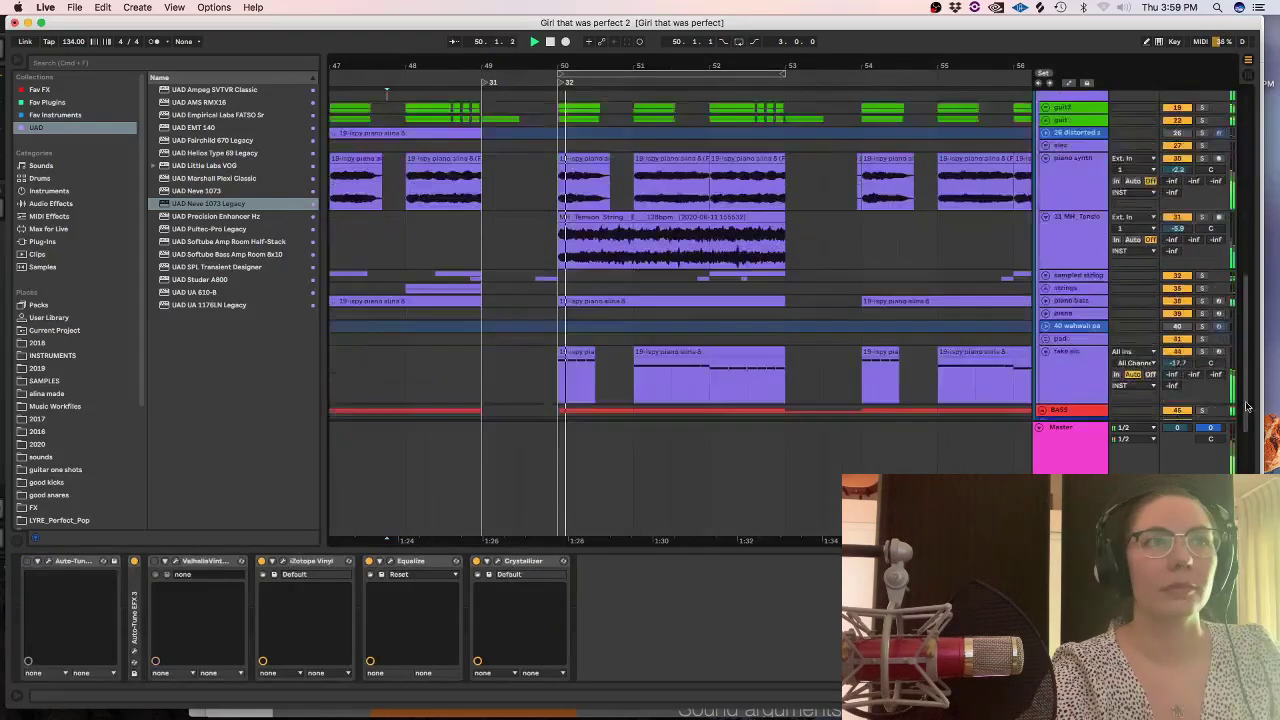
drag(1242, 381, 1241, 393)
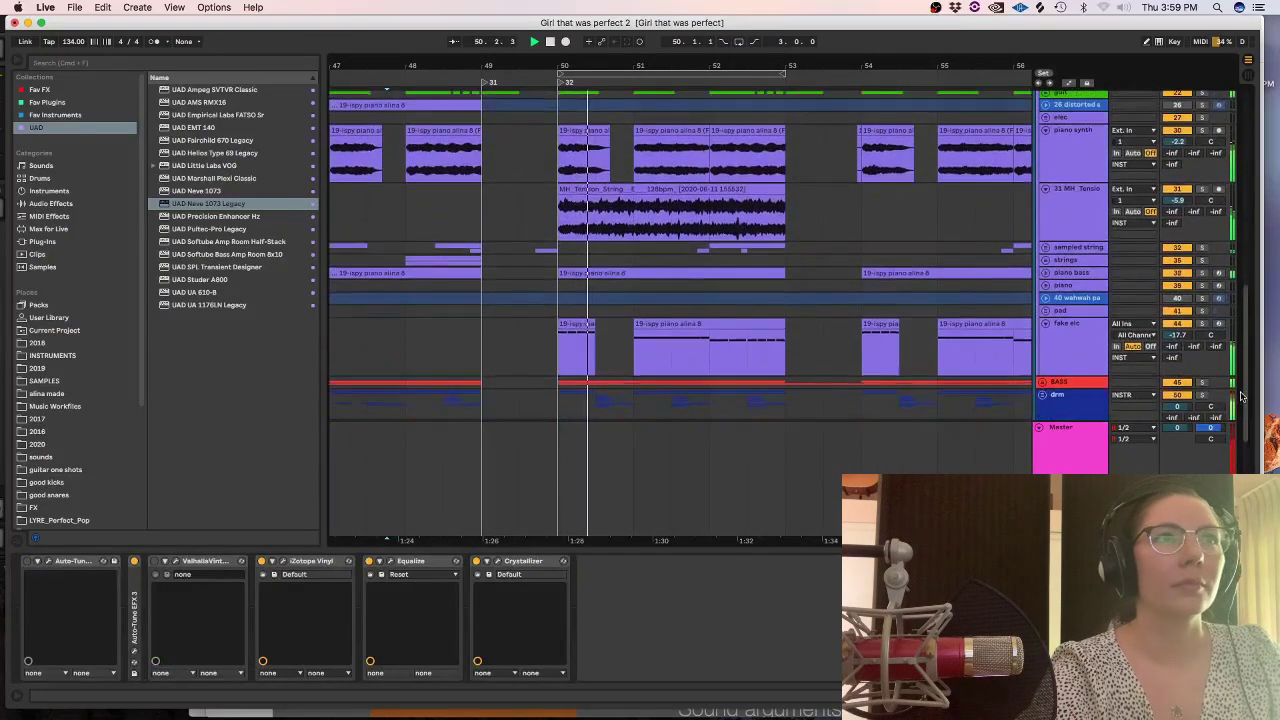
Split the tension string clip at 51.1.1 and 52.1.1, remove its first bar and listen to the result.
click(638, 208)
key(super+e)
click(686, 203)
key(super+e)
key(space)
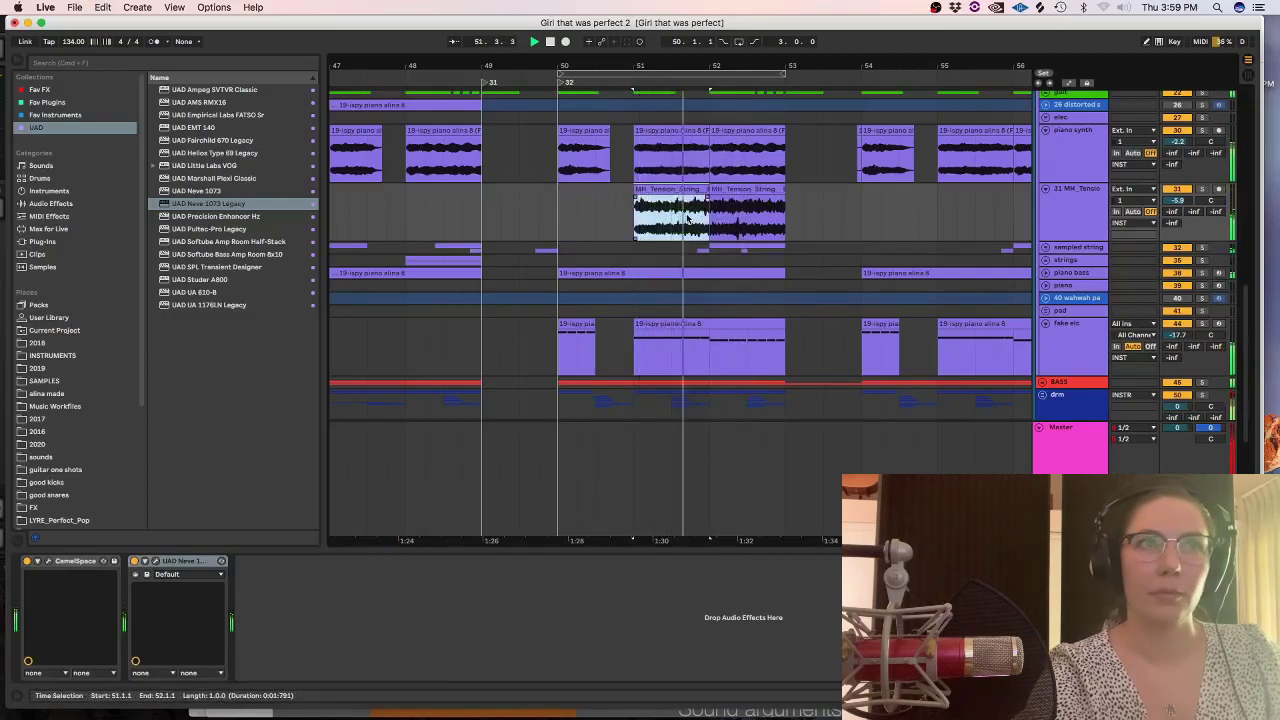
Bring back the tension string's first bar, deactivate that clip and loop the remaining two bars.
key(super+z)
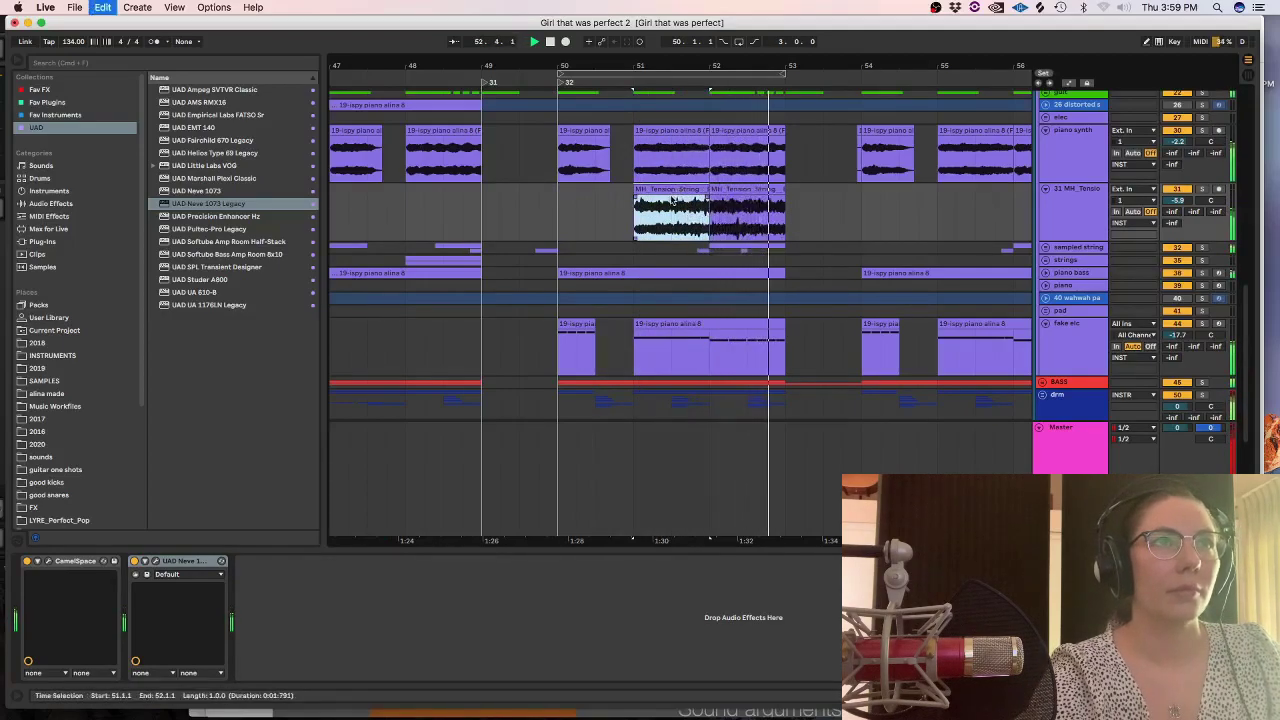
drag(594, 190, 757, 205)
click(524, 203)
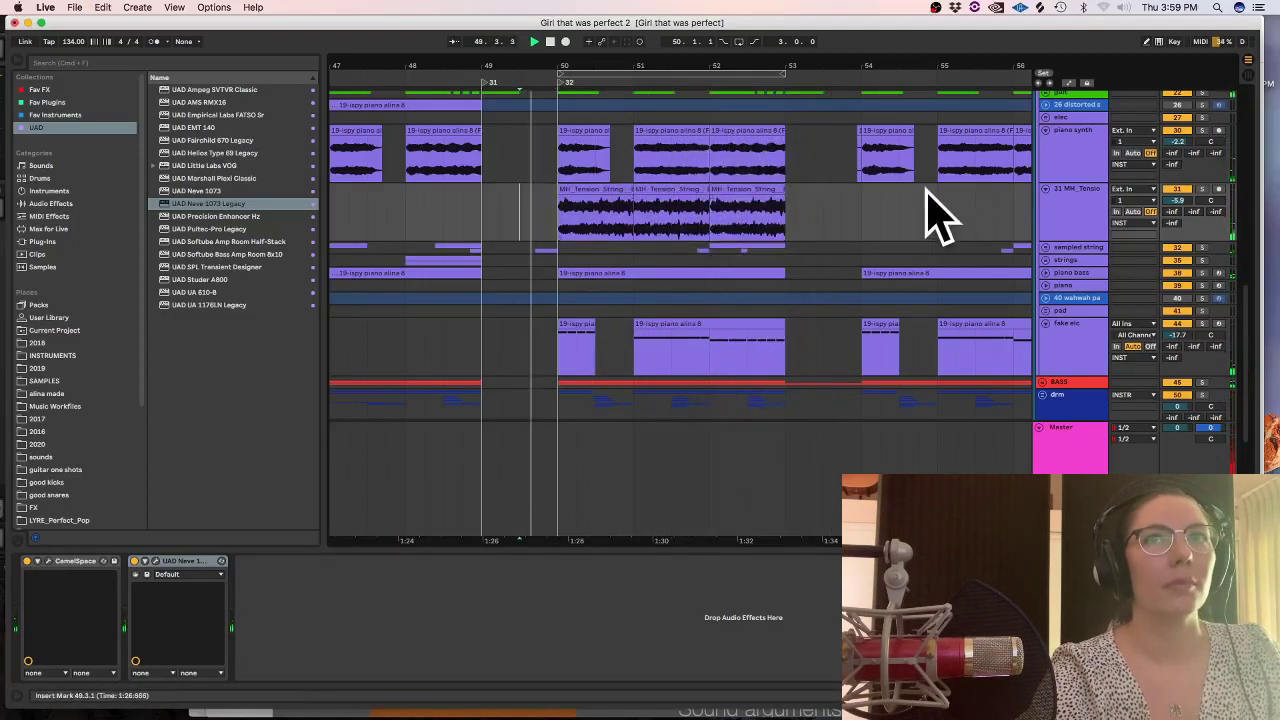
click(28, 561)
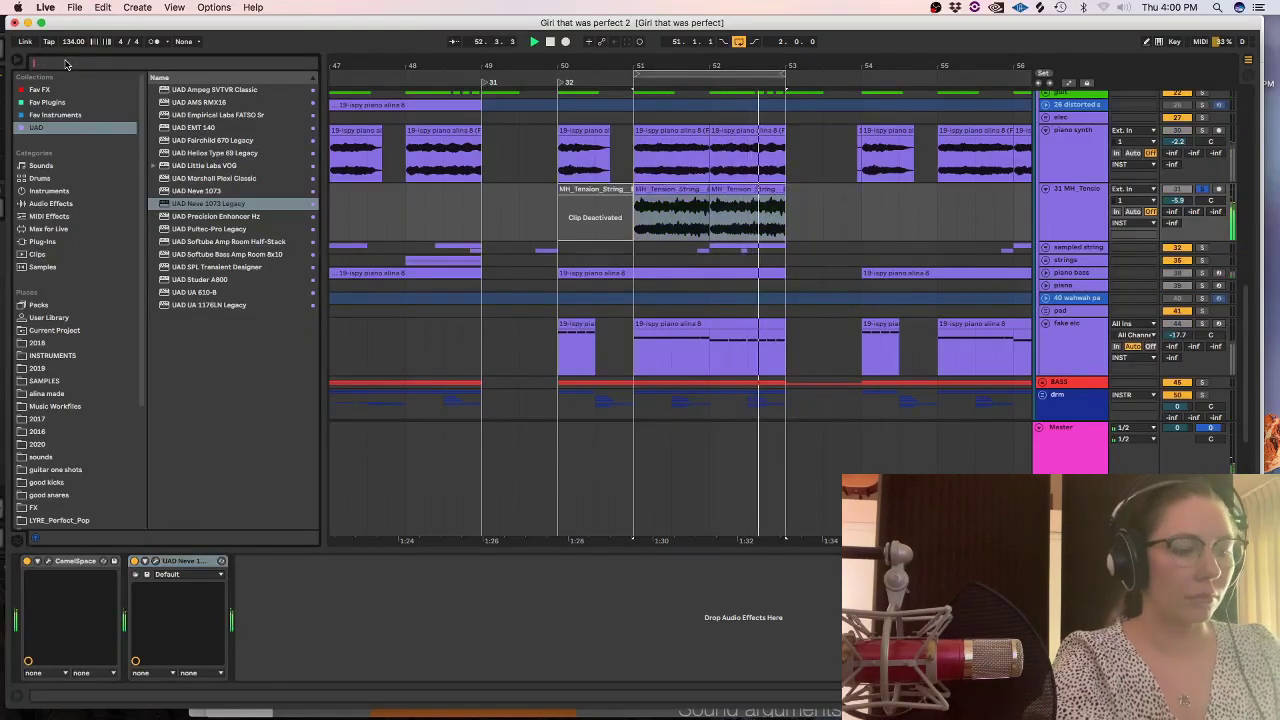
Search all results for "wow", add Ghz Wow Control 3 to the tension string track and set its amount to 40%.
click(66, 63)
text(wow)
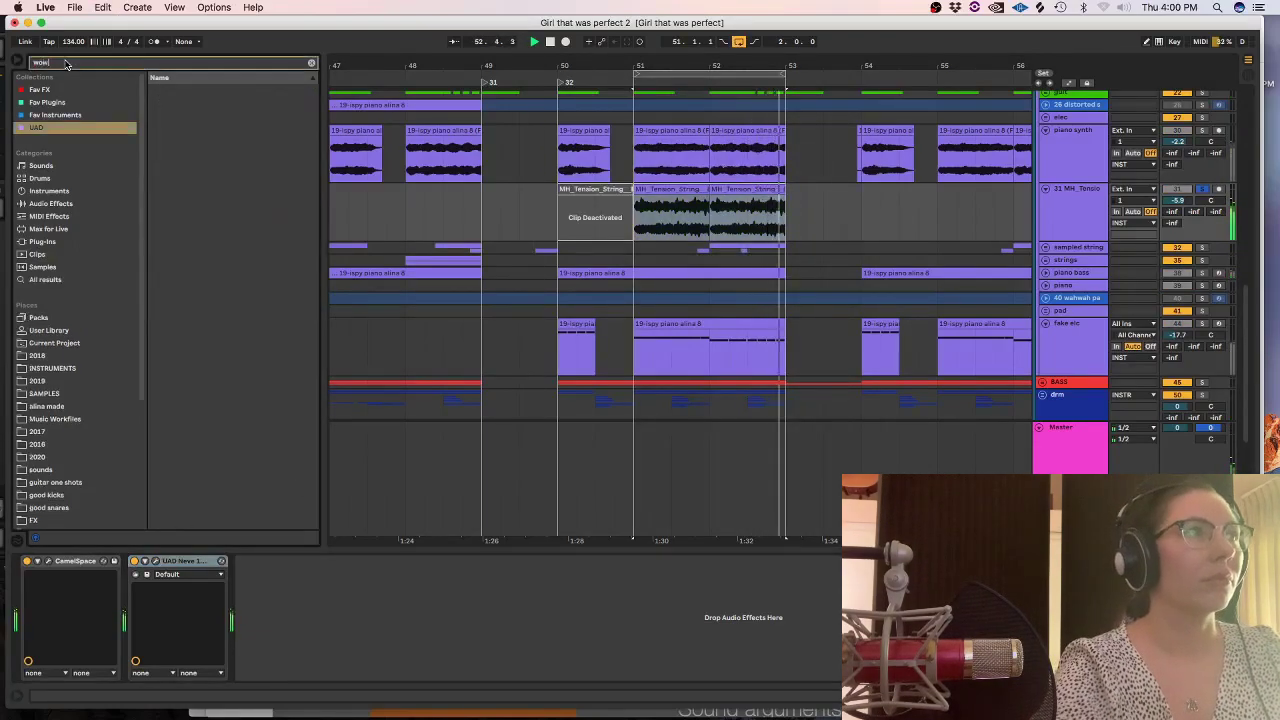
click(60, 280)
click(216, 306)
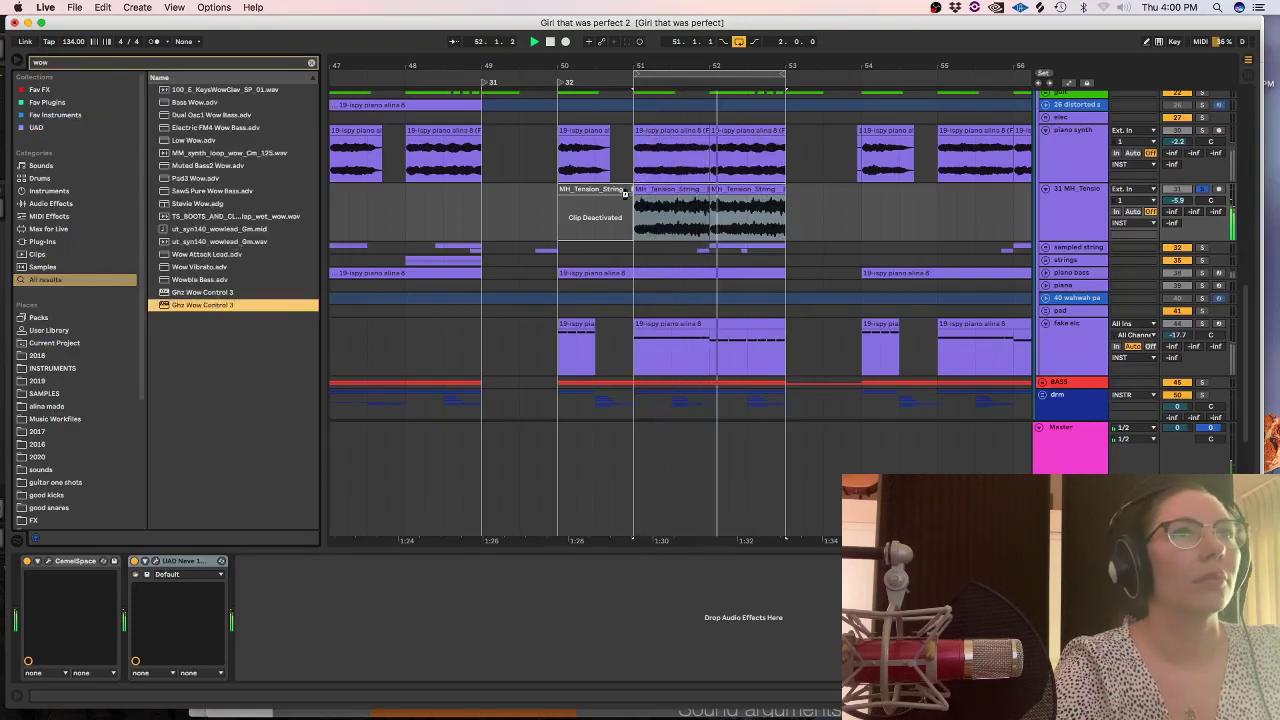
key(Return)
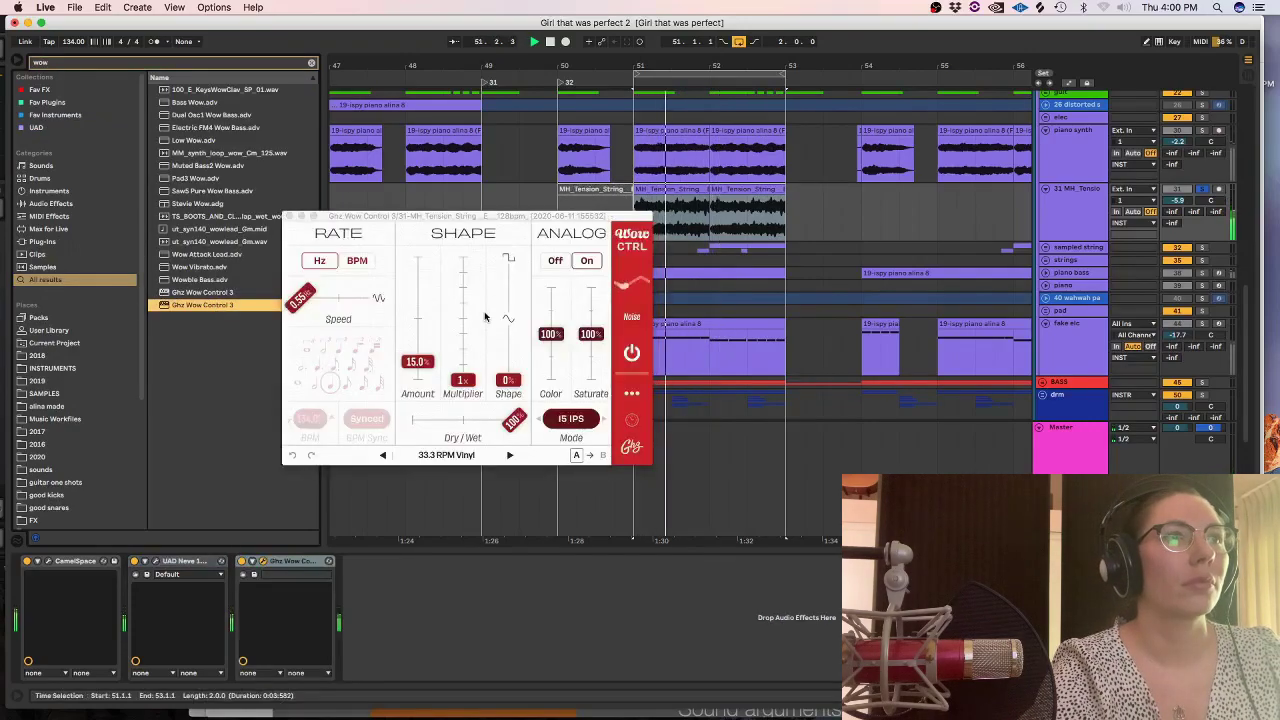
drag(418, 365, 420, 338)
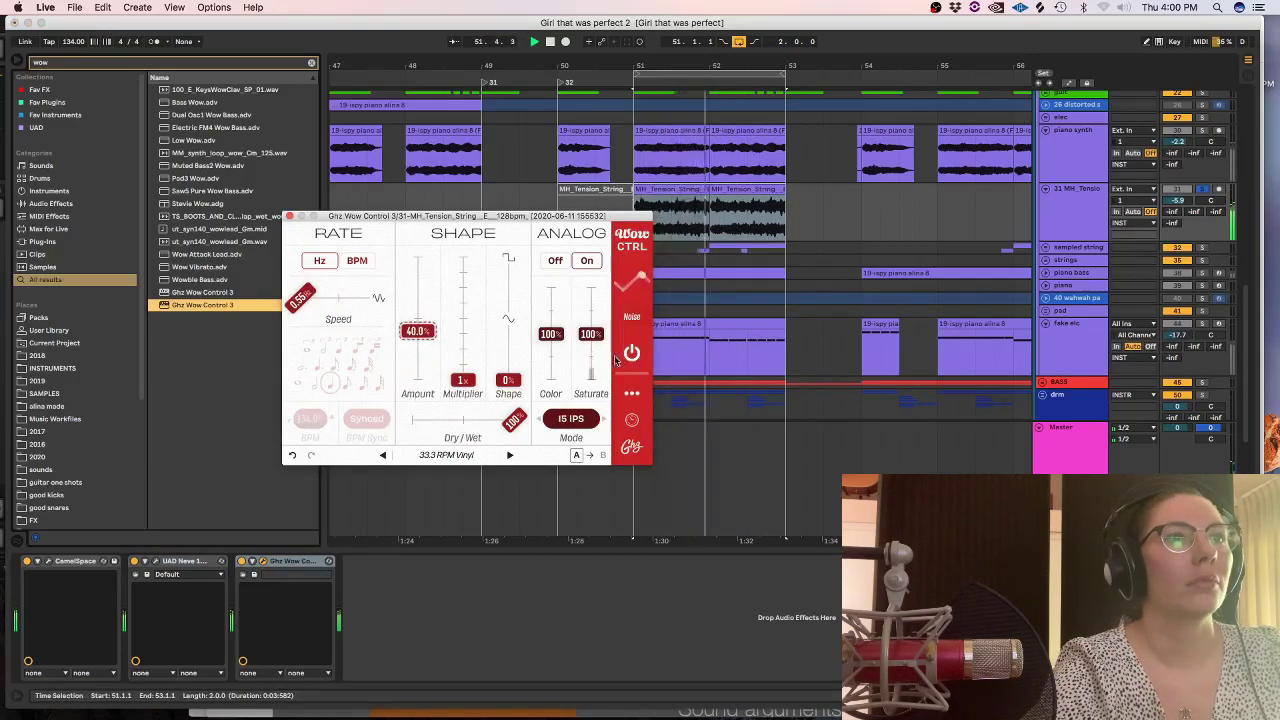
Set the tension string track's volume to -5.1 dB and lower CamelSpace's master mix to about 92%.
click(1178, 200)
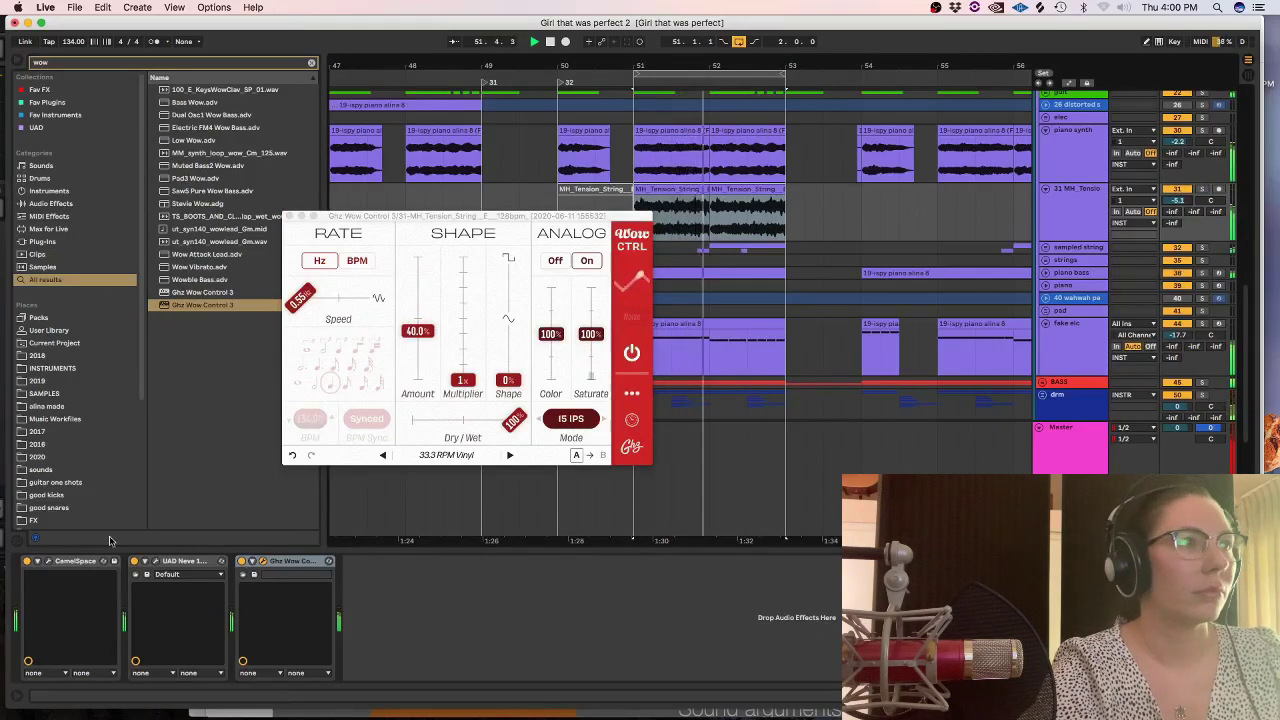
click(49, 562)
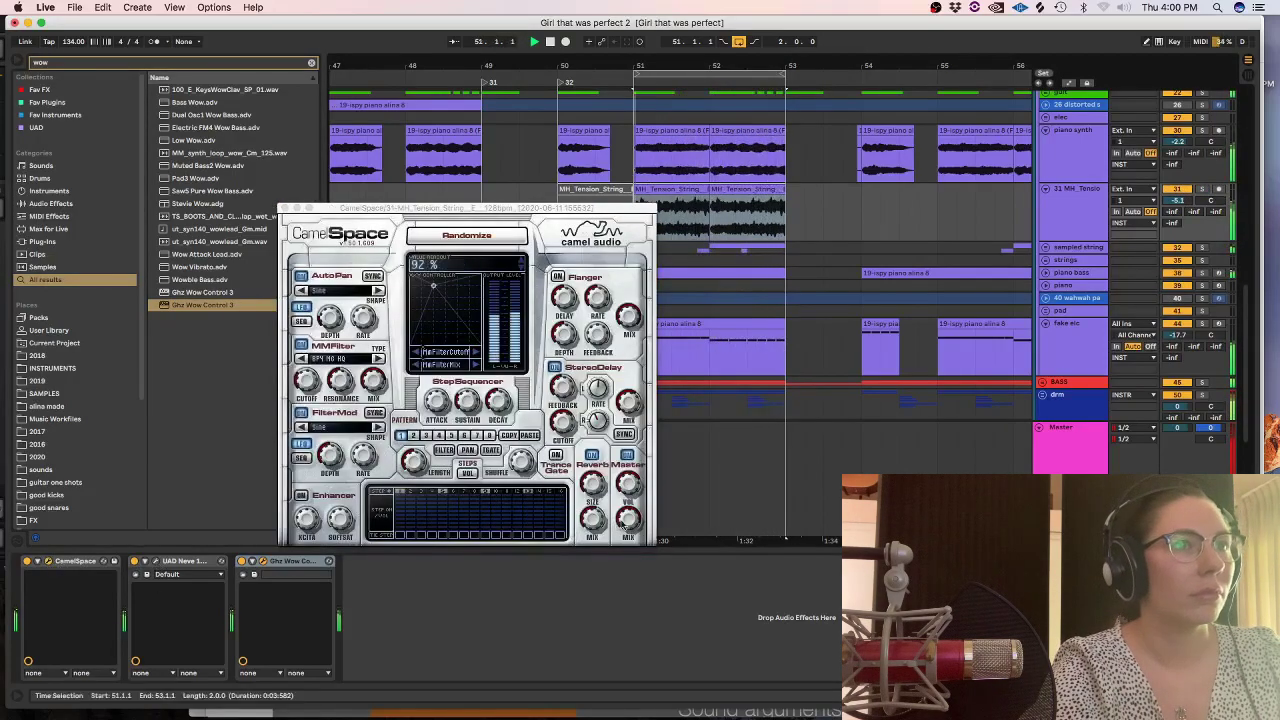
Lower the transposition envelope point just after beat 1.2 to about +4 semitones in the tension string clip at 51.1.1.
double_click(676, 204)
click(659, 163)
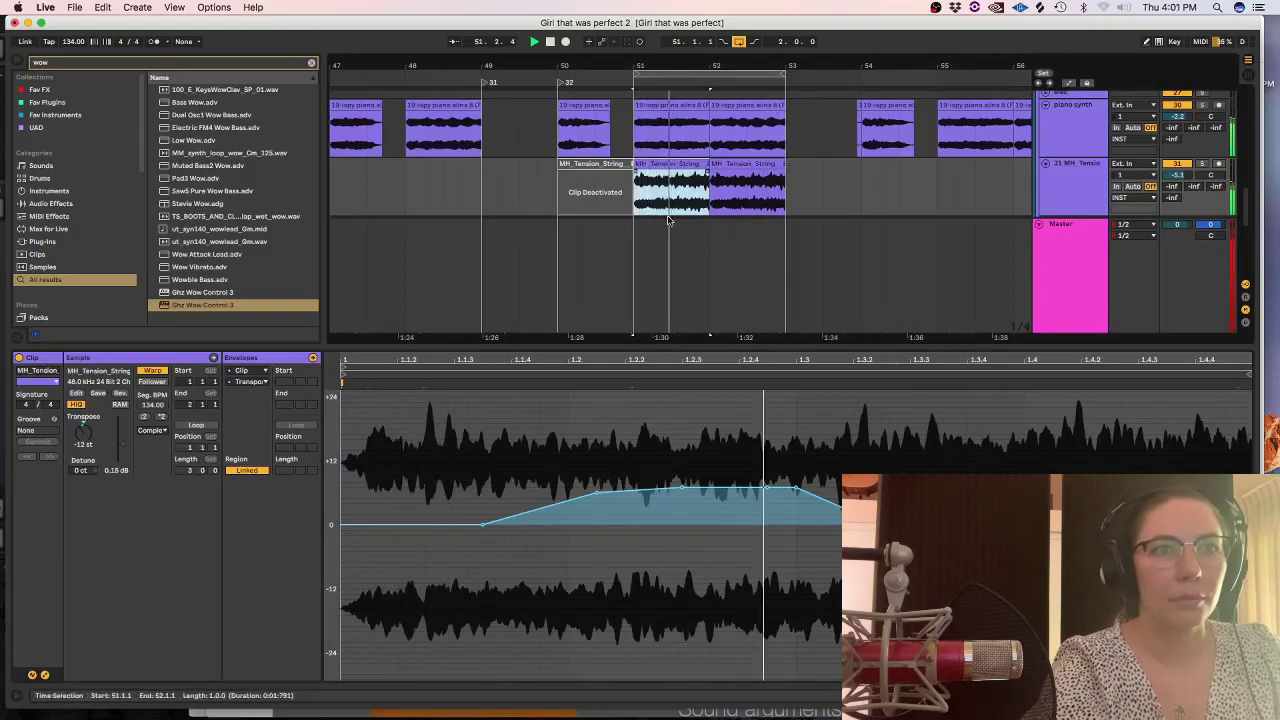
click(597, 507)
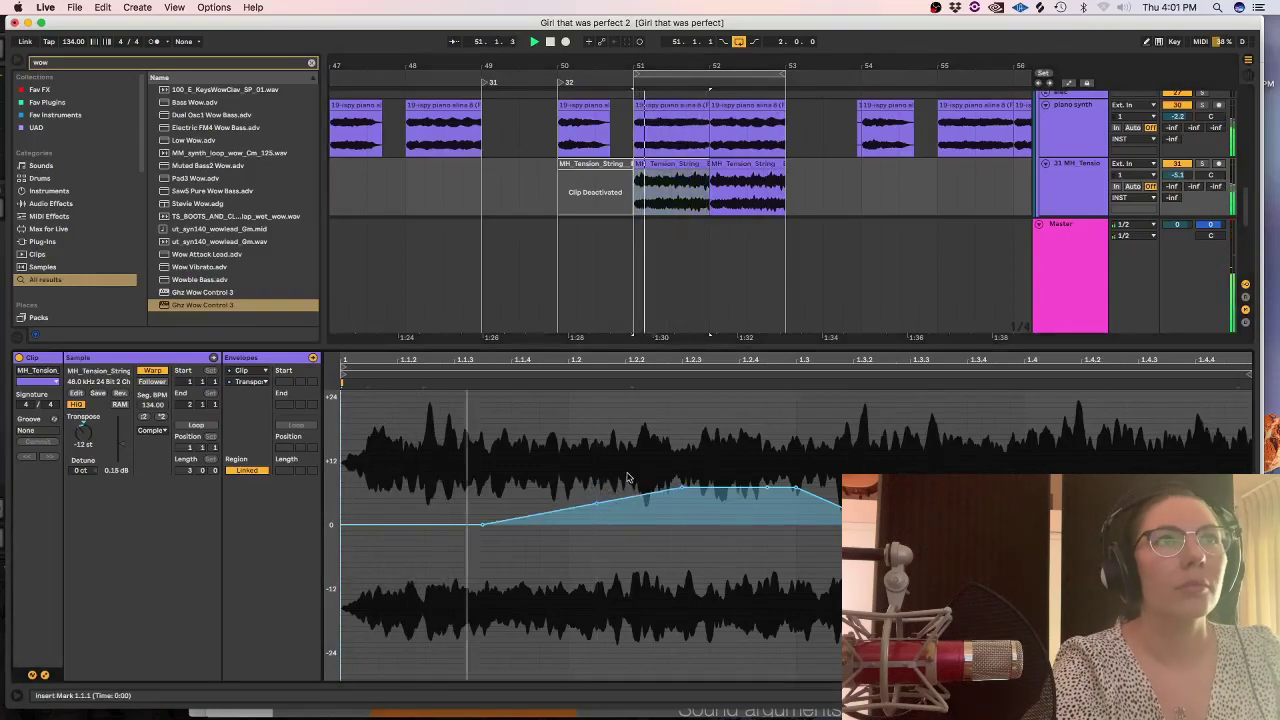
key(shift+Tab)
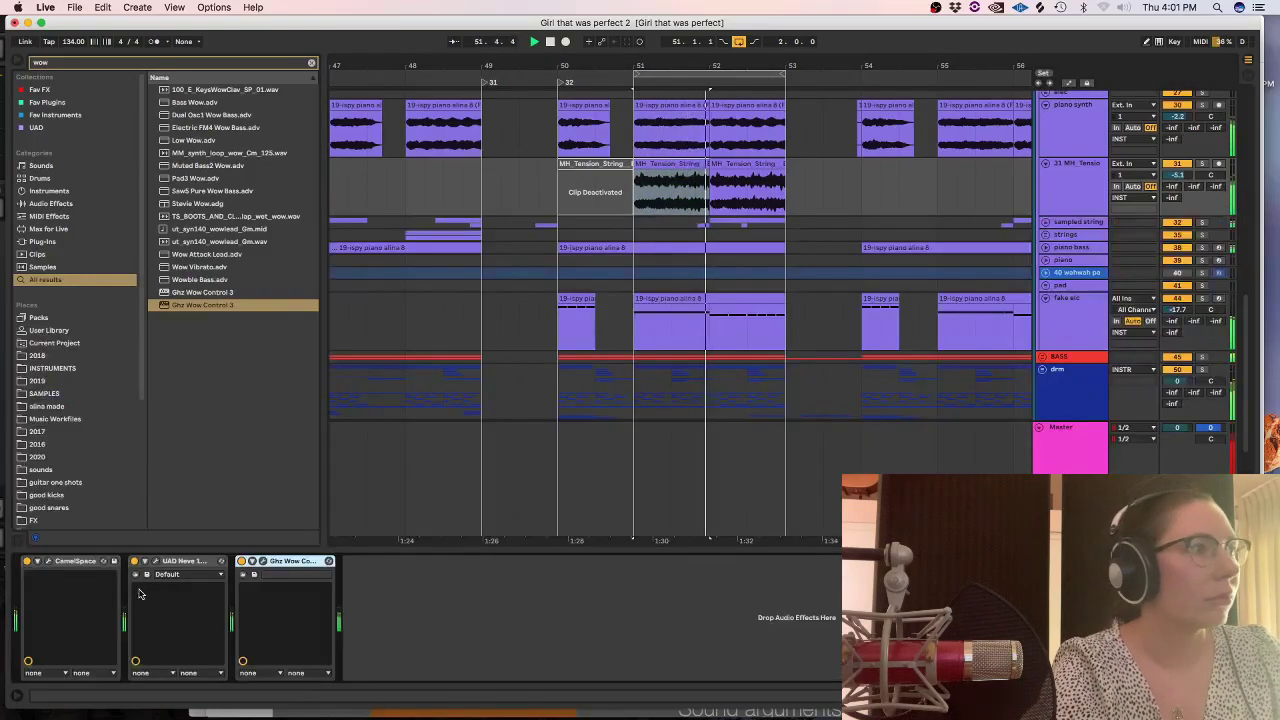
Search all results for "saturn" and add FabFilter Saturn to the tension string track.
click(46, 562)
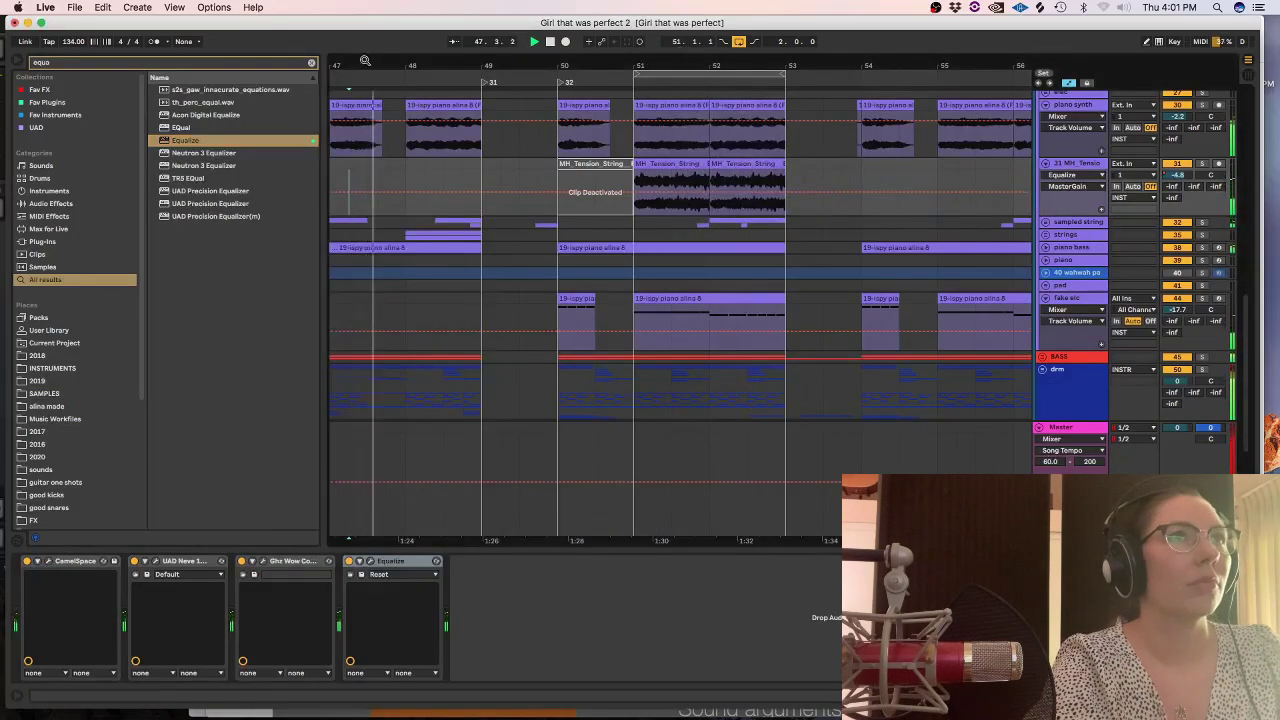
click(312, 63)
key(super+f)
text(saturn)
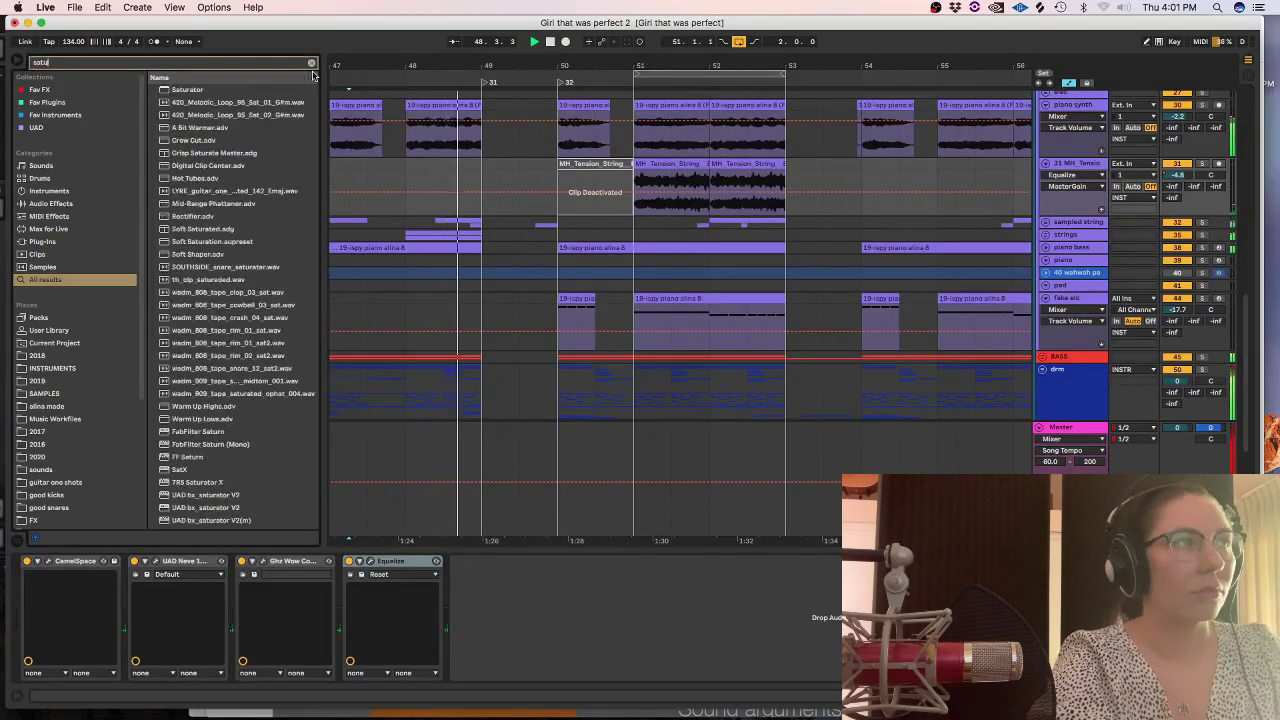
drag(305, 90, 347, 591)
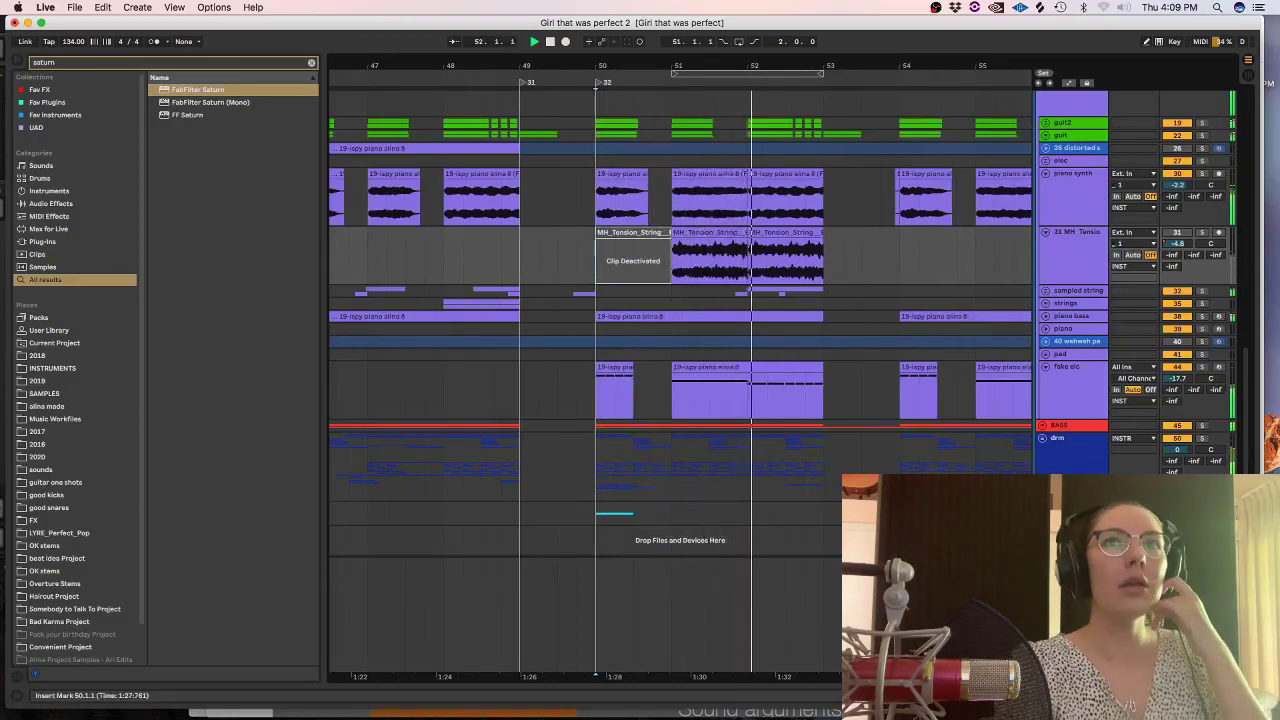
Insert an audio track below the tension string track and record a take on it from bar 50.
click(1061, 260)
key(super+t)
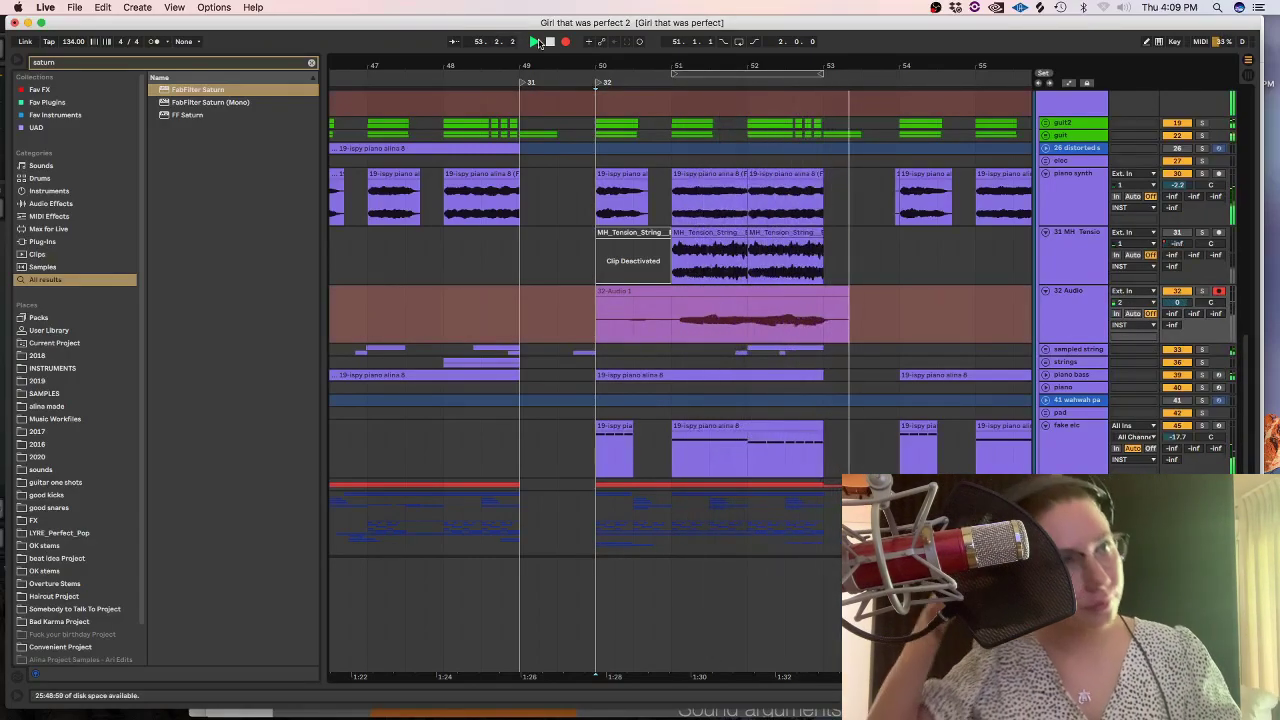
click(548, 42)
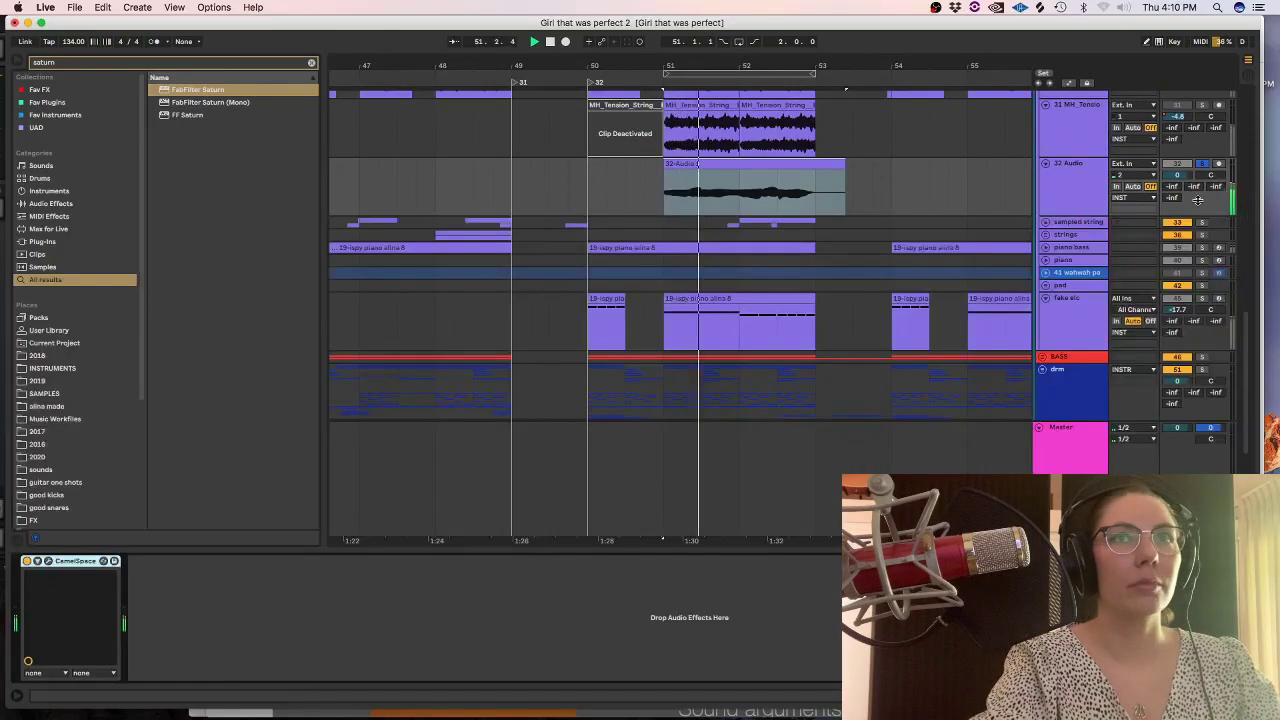
Check CamelSpace on the new audio track and set the recorded clip's warp mode to Complex.
click(47, 562)
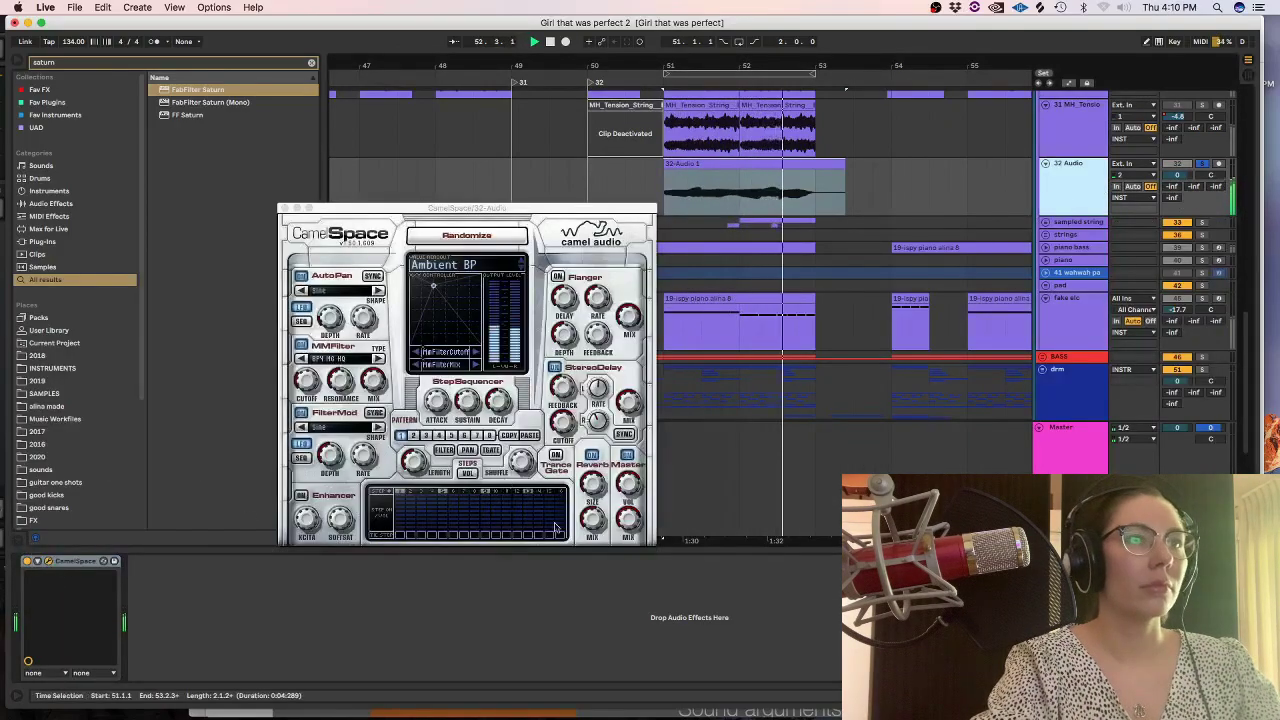
click(285, 208)
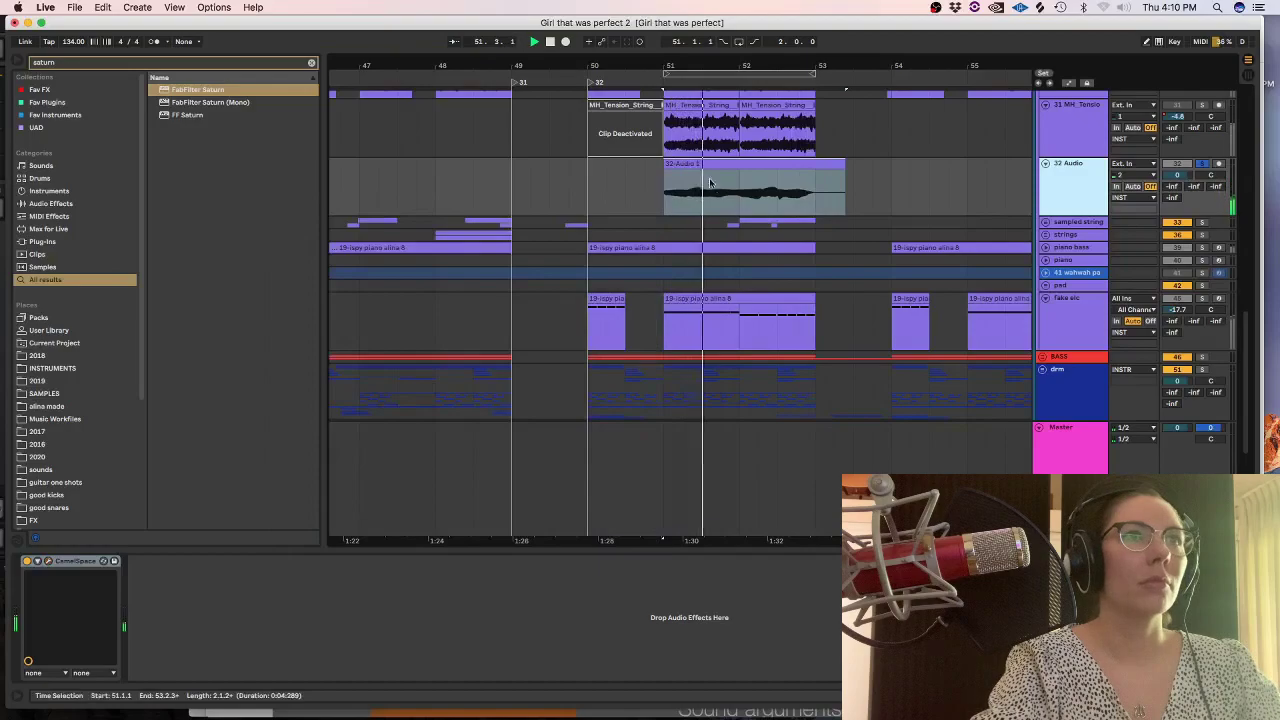
double_click(703, 163)
click(164, 431)
click(152, 481)
click(152, 431)
Unsolo the new audio track and set its volume to 6.0 dB.
click(1232, 165)
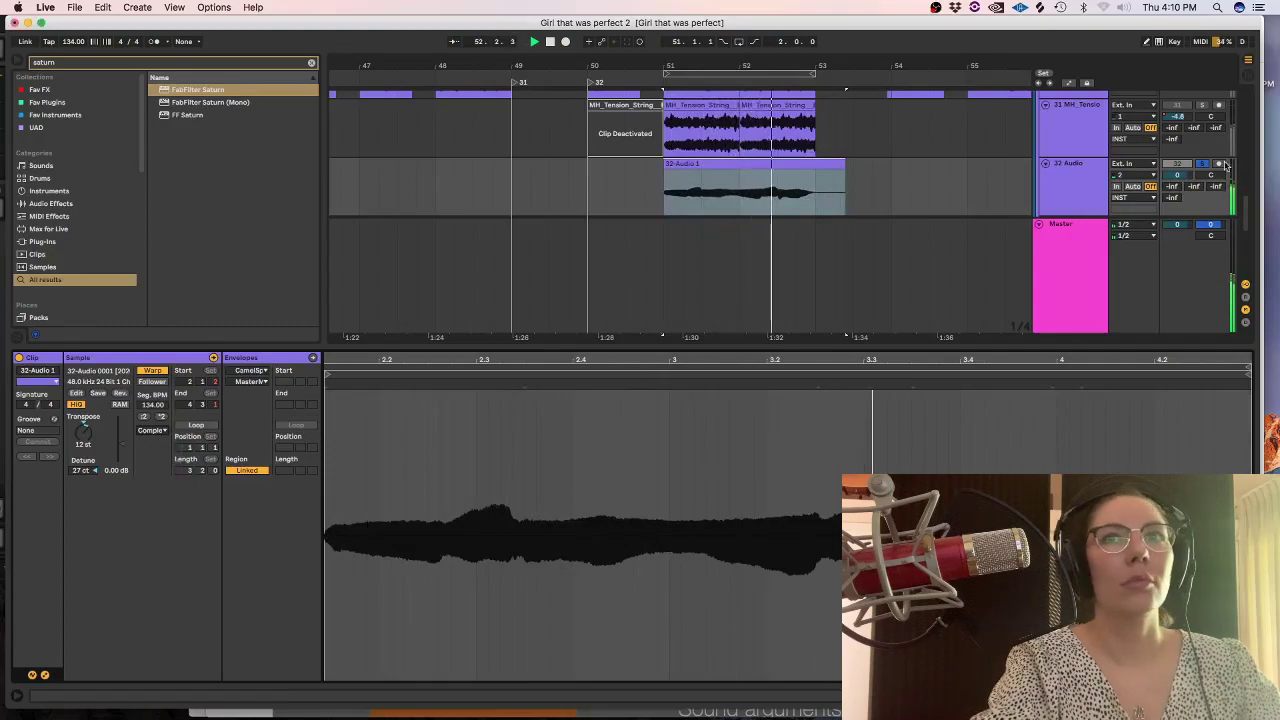
click(1202, 164)
drag(1178, 175, 1202, 150)
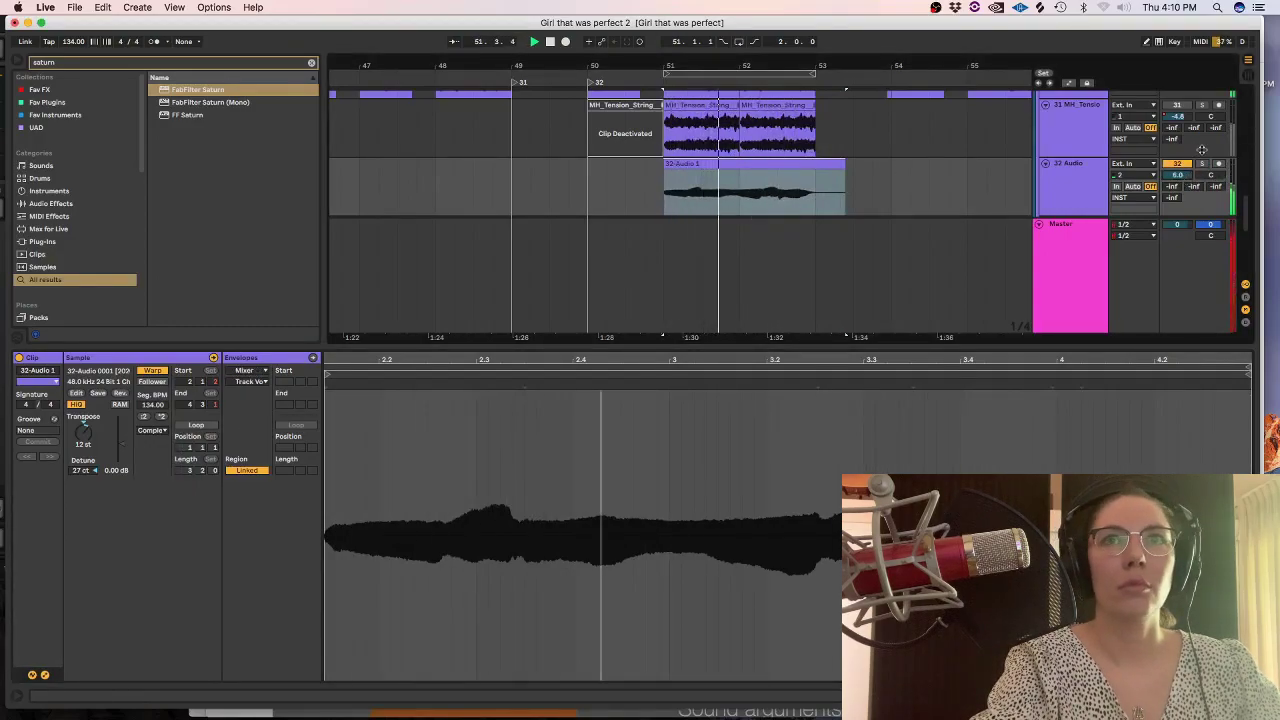
Trim the end of the recorded audio clip so that it stops at bar 53.
click(1070, 185)
click(266, 177)
drag(846, 307, 817, 307)
key(Delete)
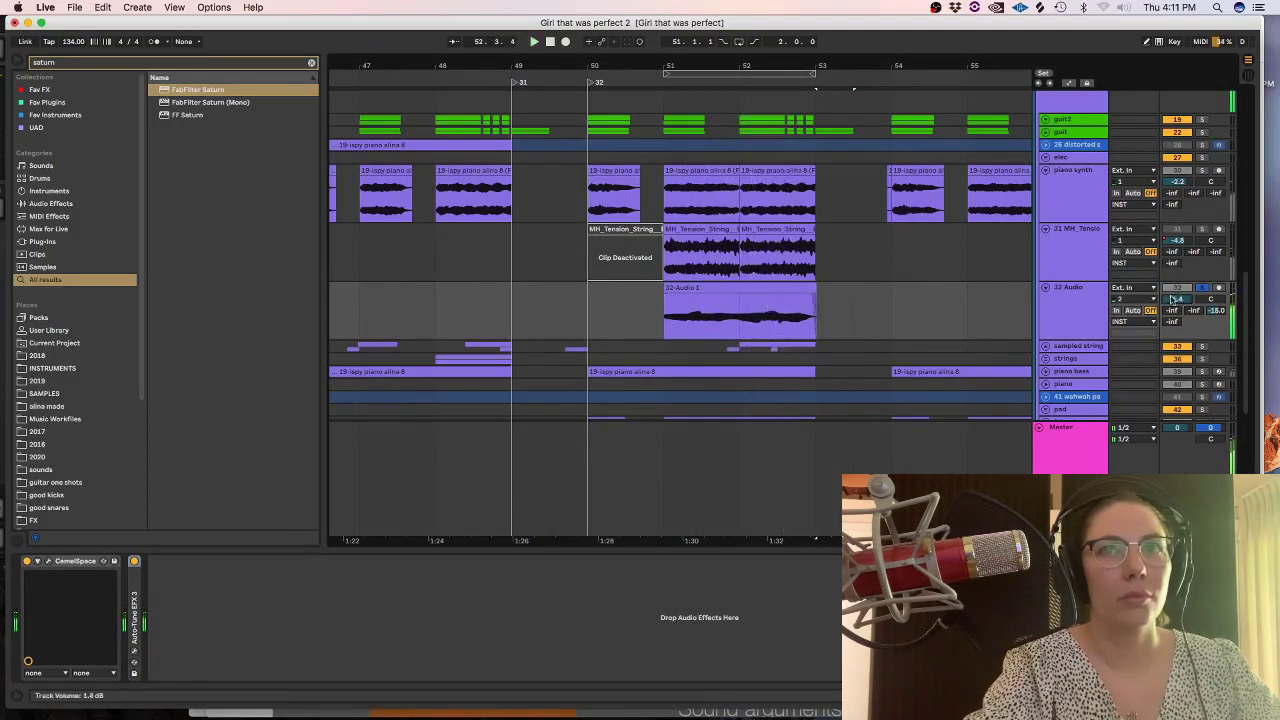
Play the chorus from 49.2.1 with the recorded layer, and fold the tension string and new audio tracks.
click(537, 302)
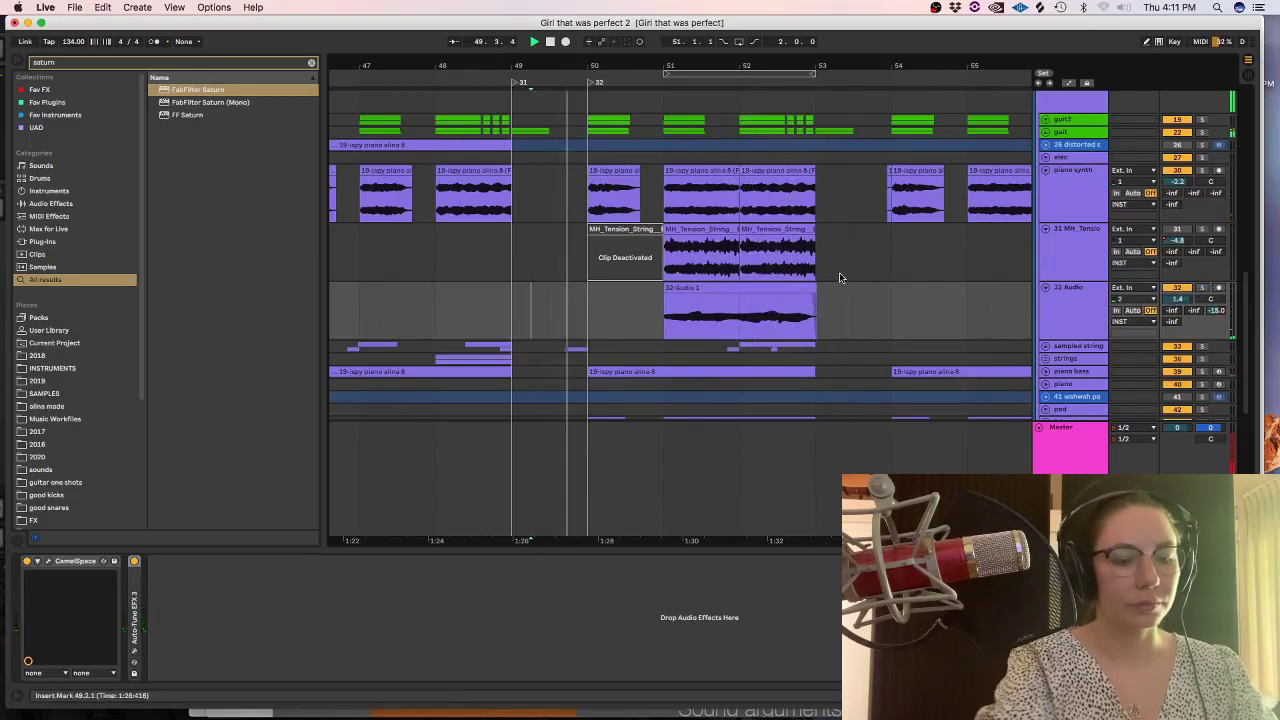
key(super+alt+l)
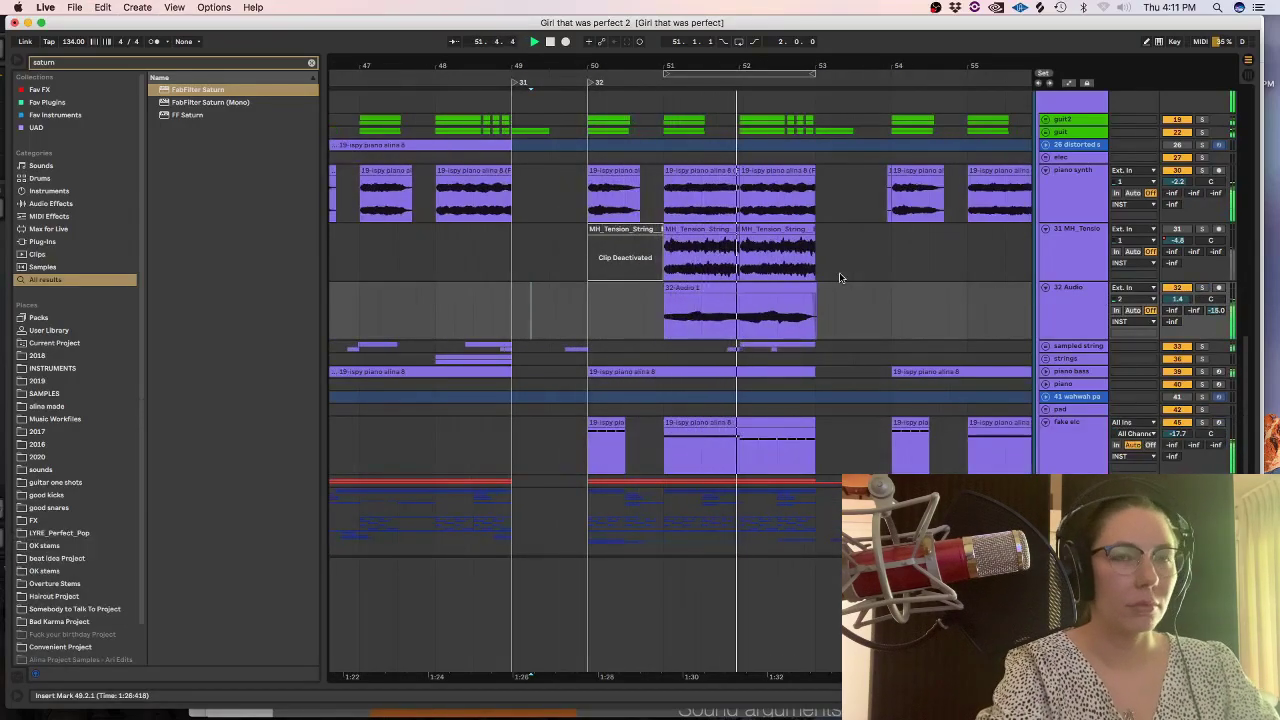
click(1071, 310)
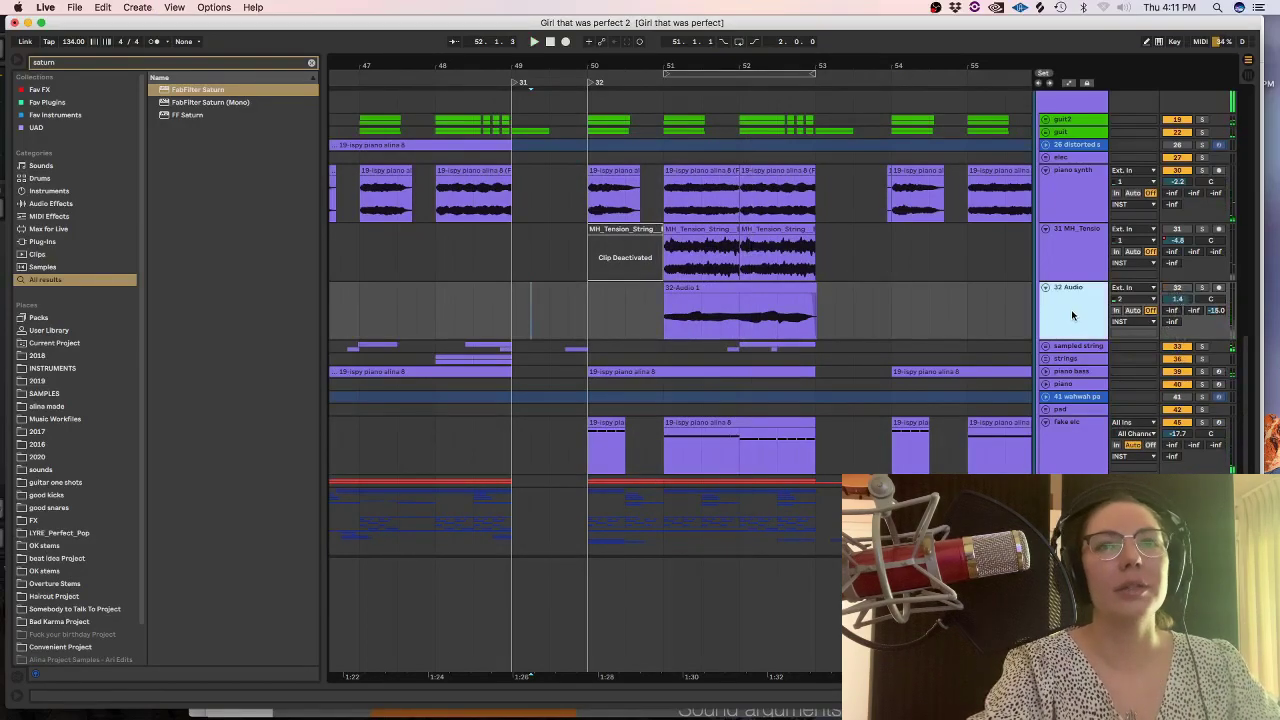
click(1063, 251)
click(1046, 288)
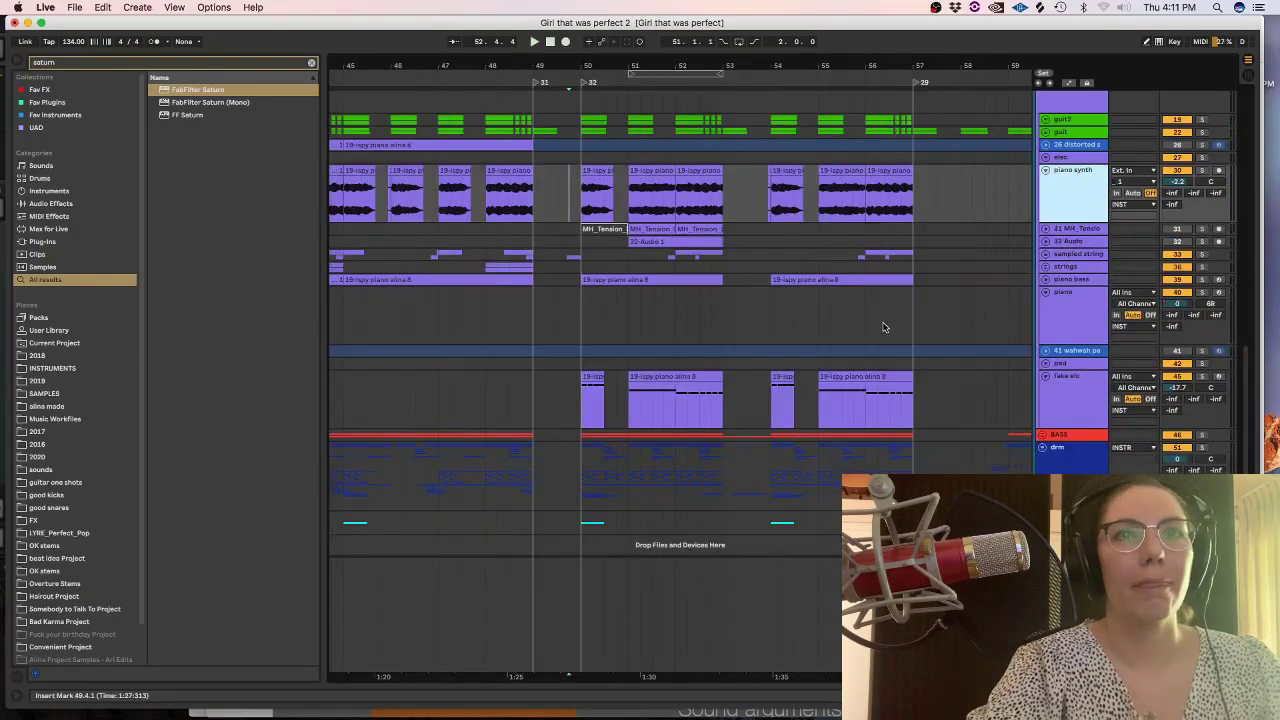
Unfold the piano bass track and duplicate it with its devices.
click(889, 327)
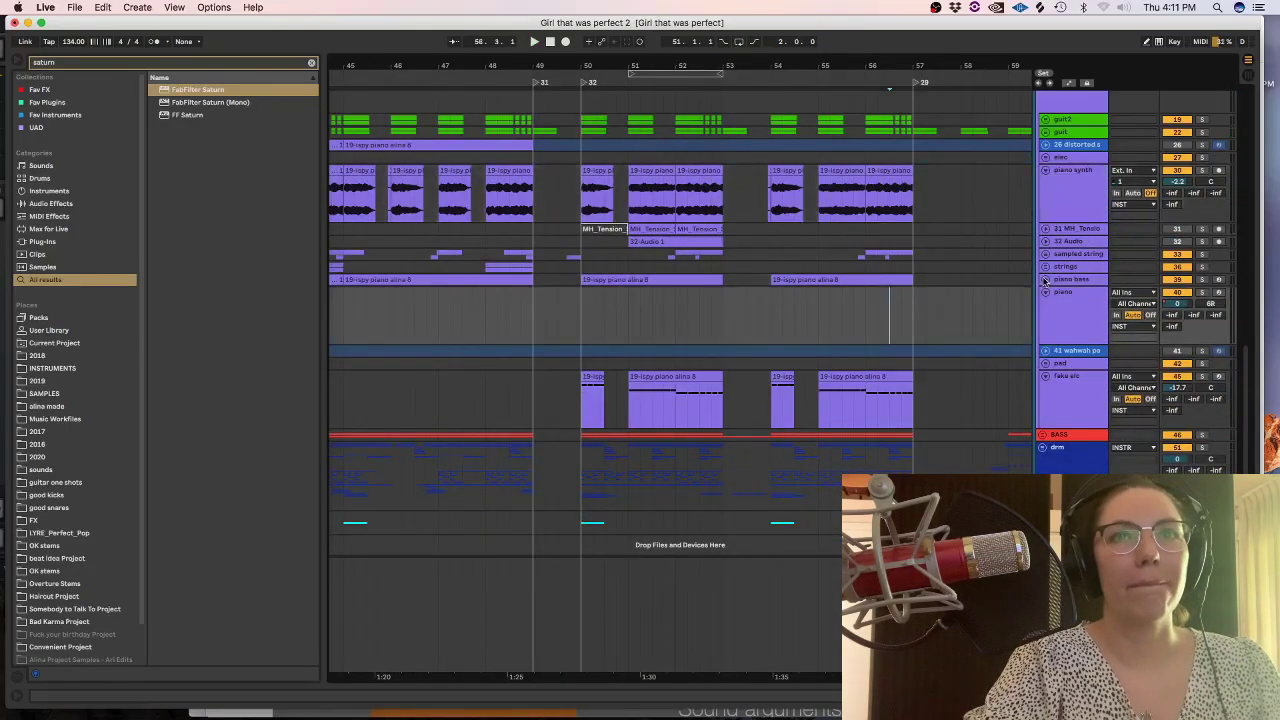
click(1046, 280)
double_click(1078, 285)
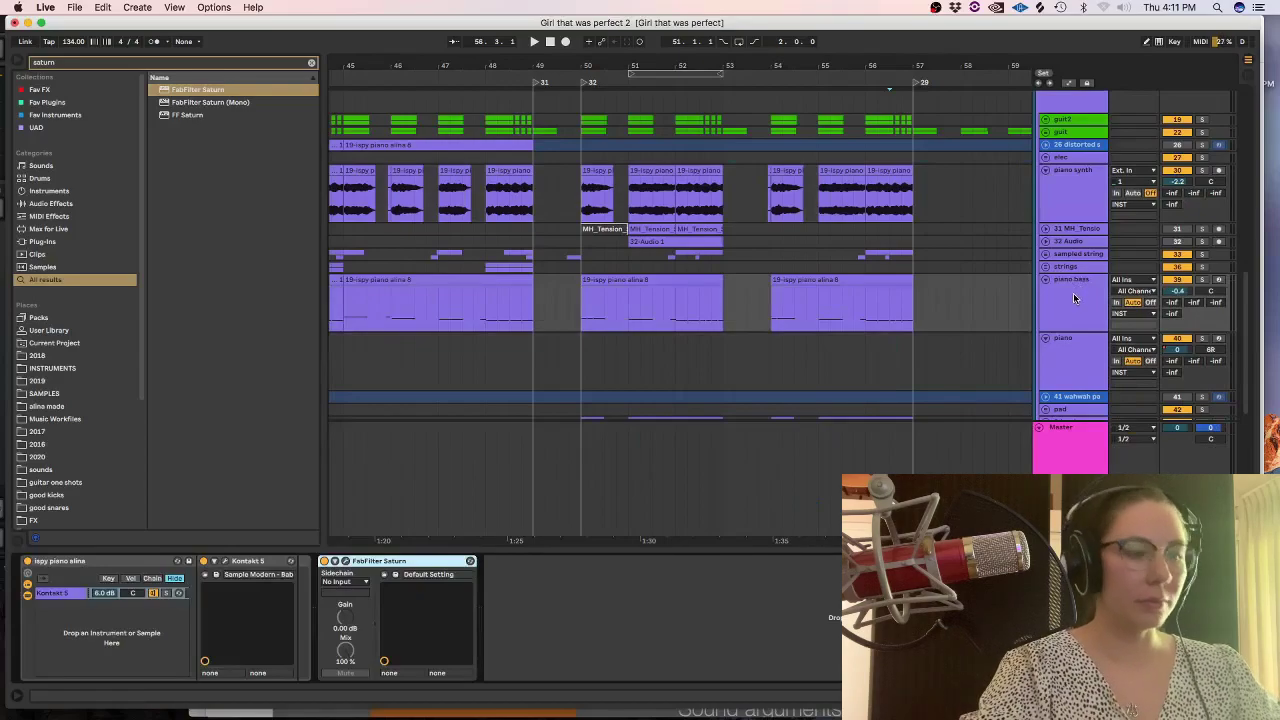
click(1075, 318)
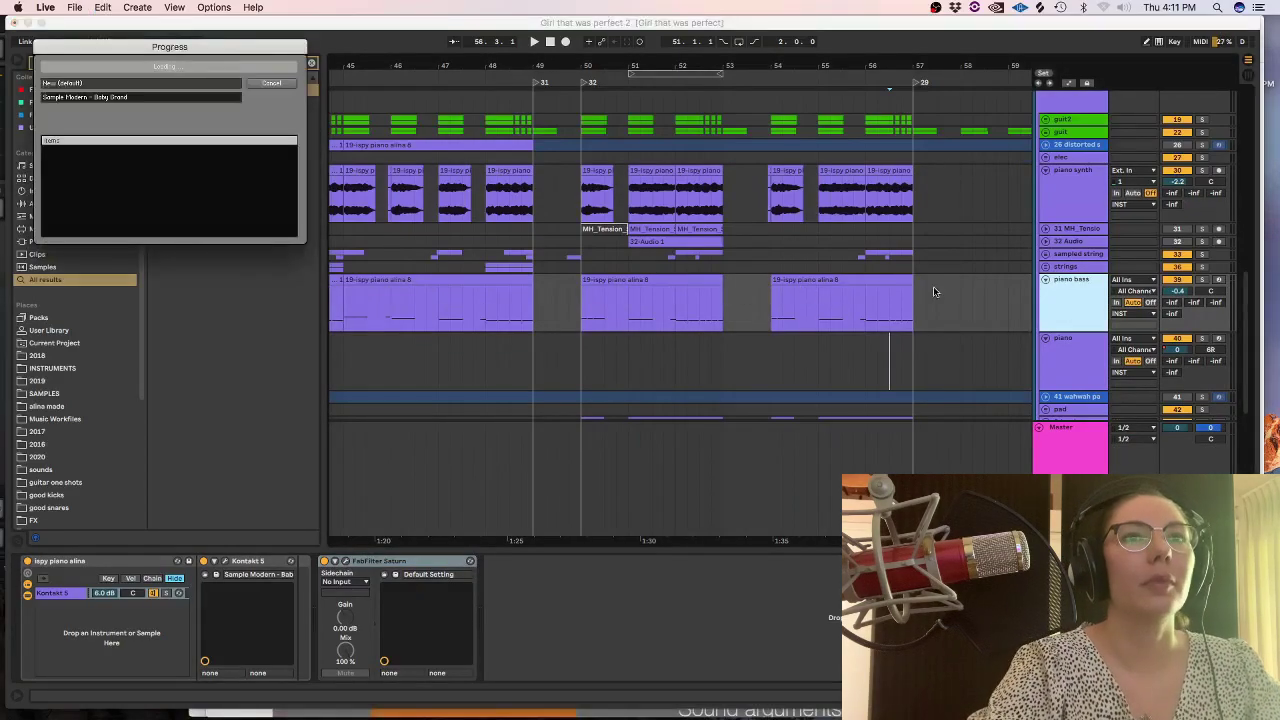
Delete all clips across the whole song from the duplicated piano bass track.
drag(937, 351, 522, 373)
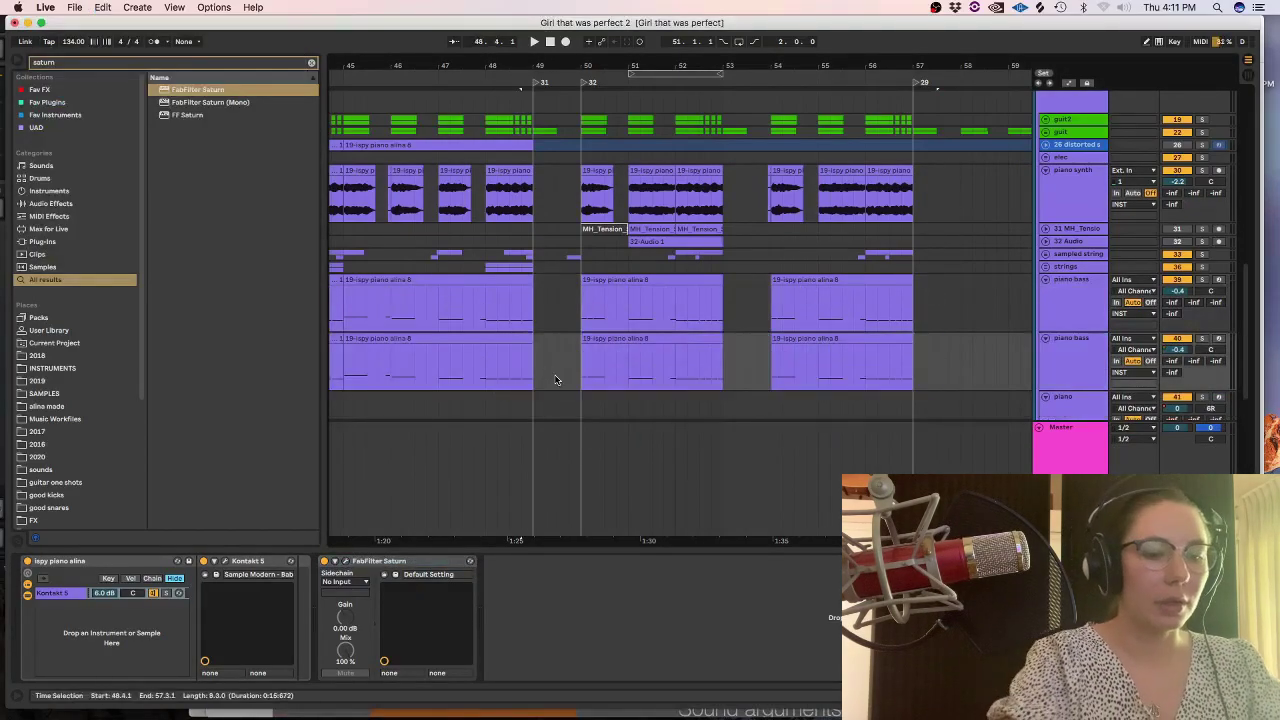
key(minus)
key(minus)
key(minus)
drag(984, 367, 522, 362)
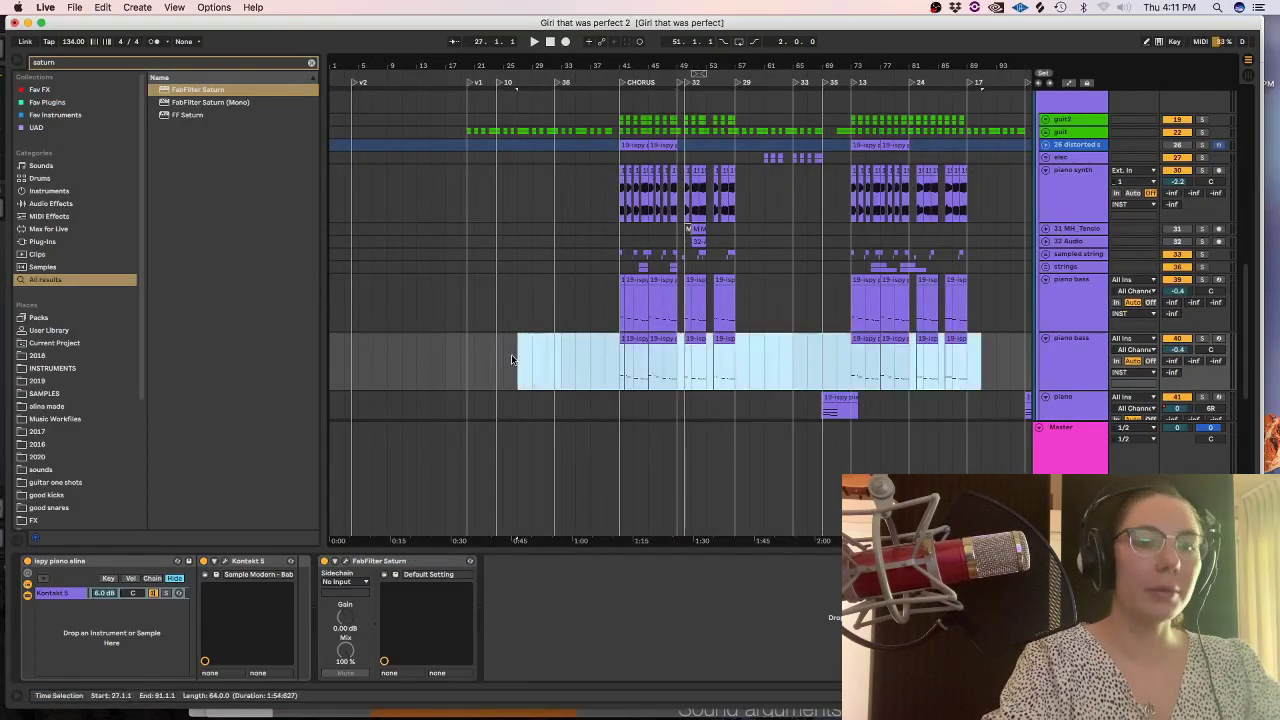
key(minus)
drag(746, 365, 1030, 370)
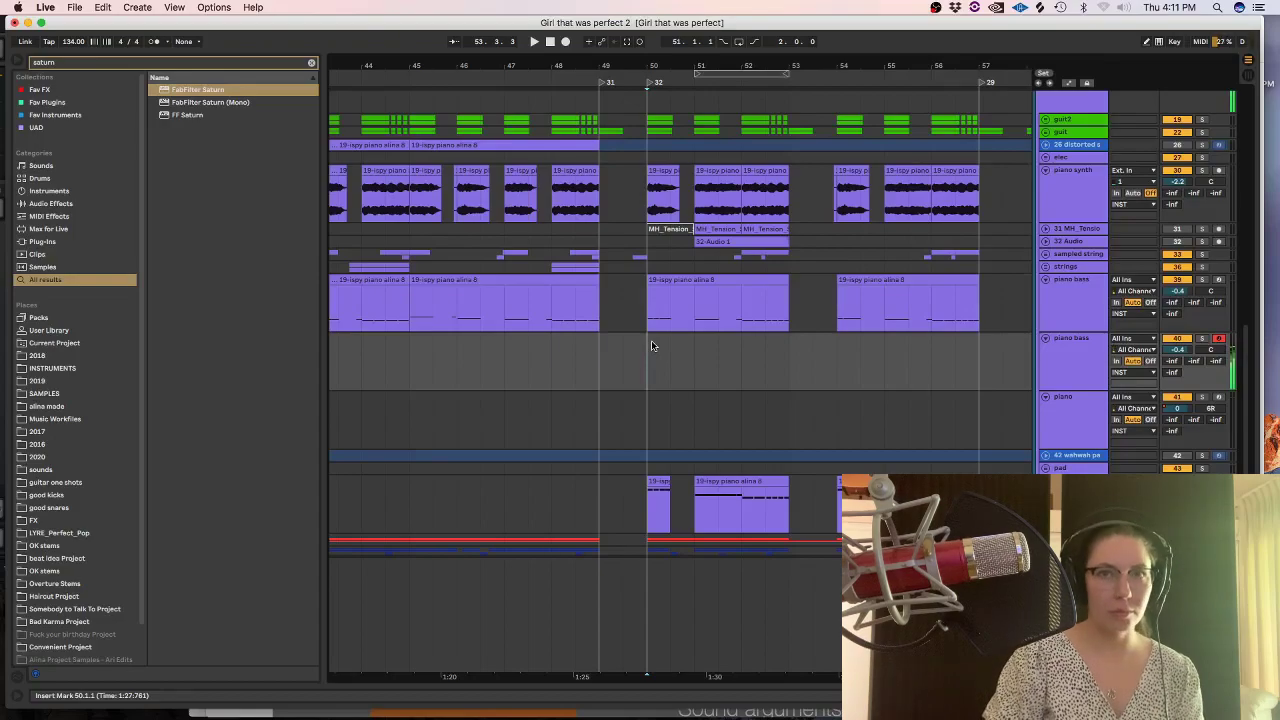
Record a piano riff on the duplicated piano bass track and trim its clip to start at bar 51.
drag(688, 346, 667, 343)
click(667, 343)
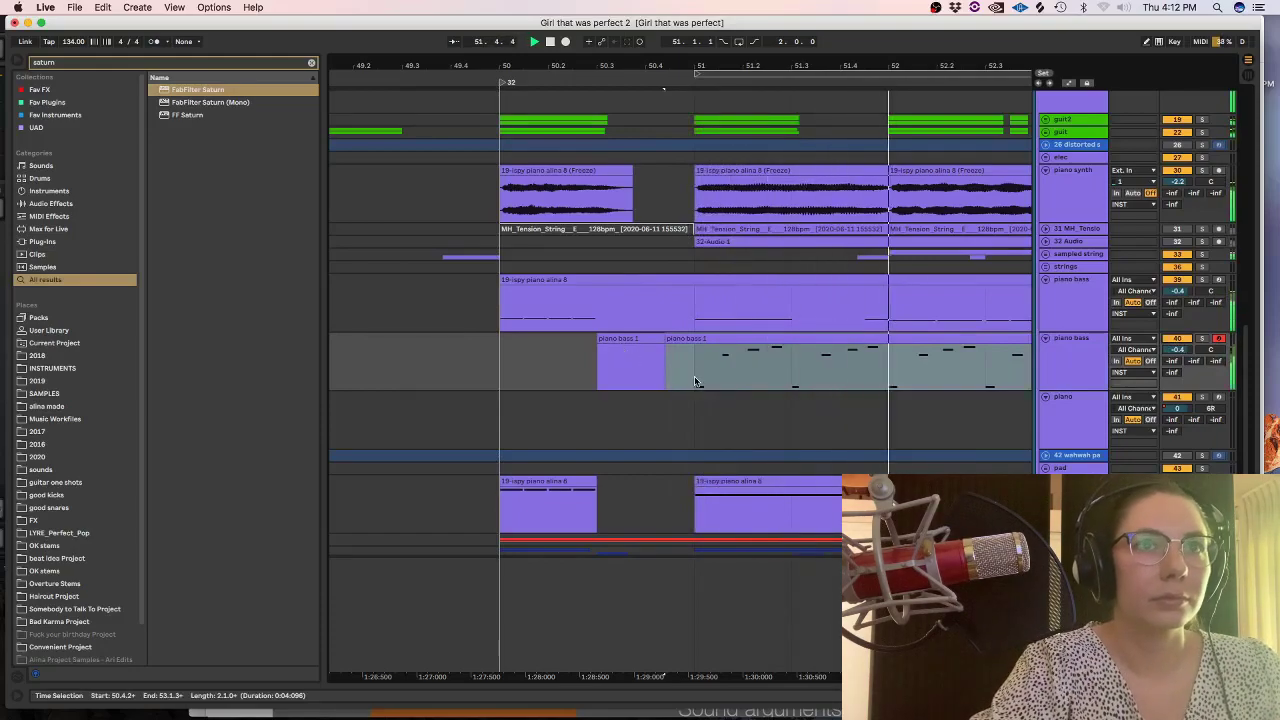
drag(699, 375, 663, 366)
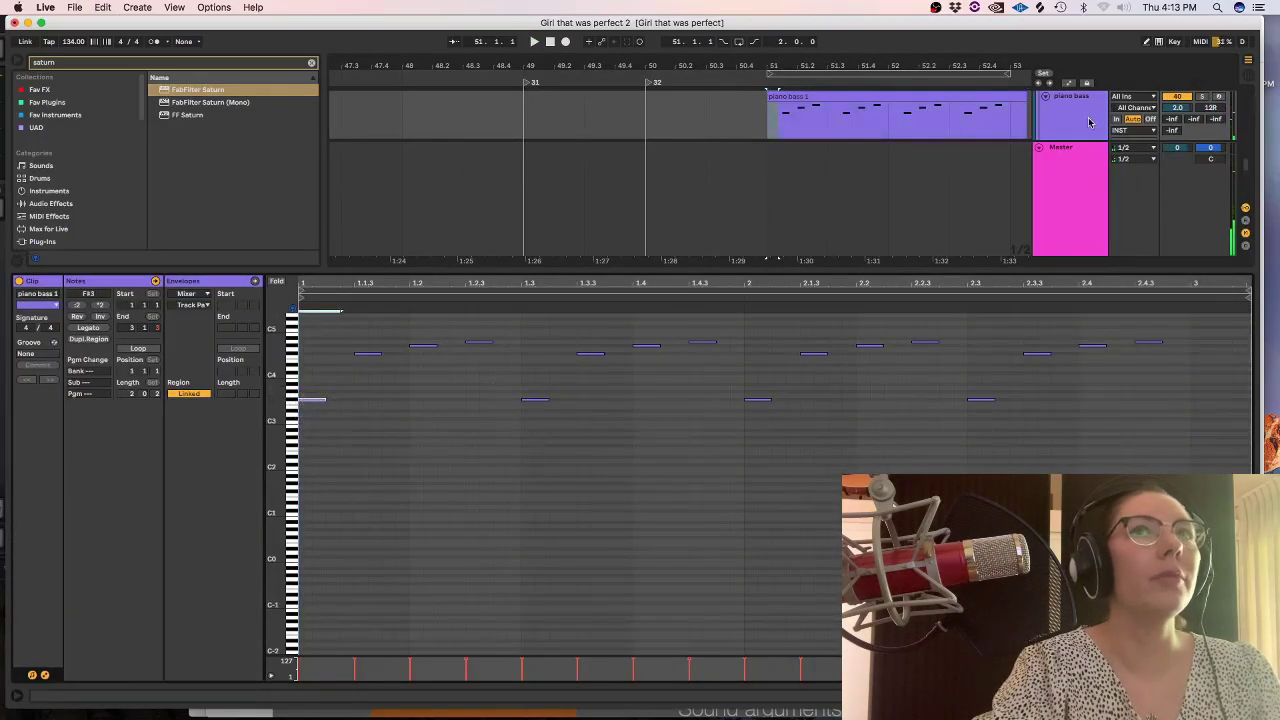
Try re-pitching the riff's four notes from 1.3.1 to 1.4.3 between C# and F#, raise them an octave, and undo the changes.
click(535, 399)
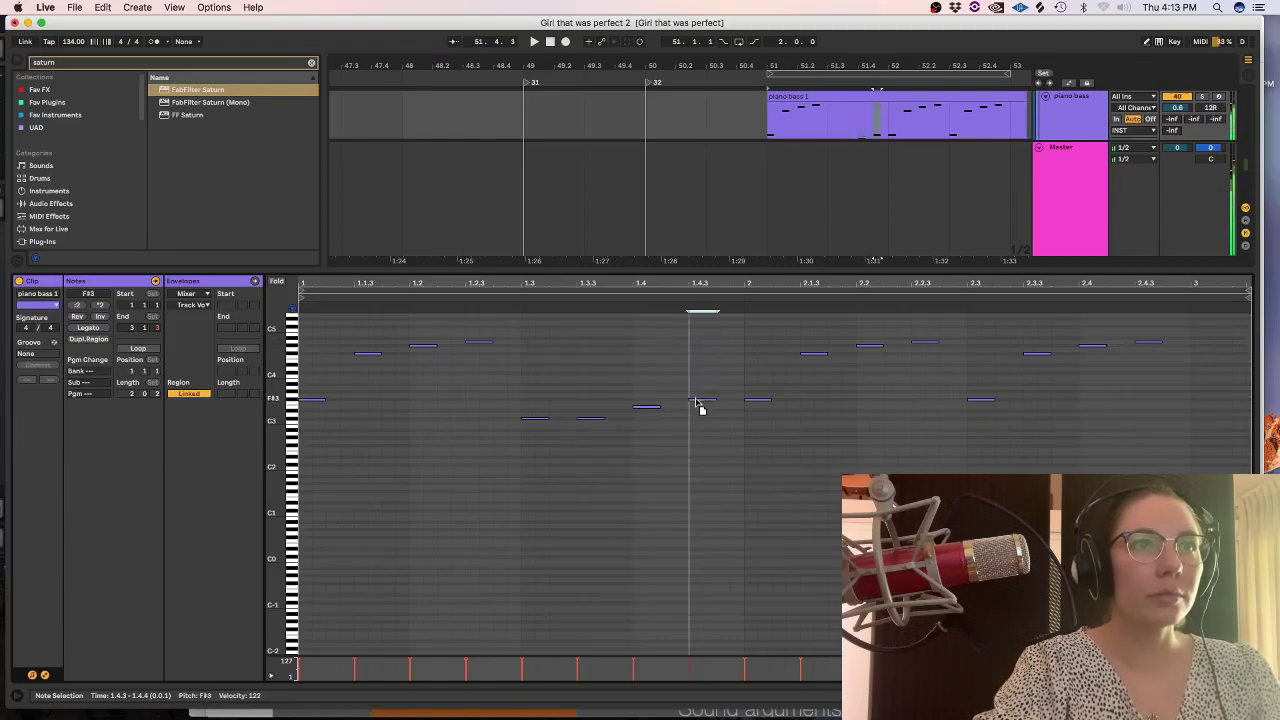
drag(695, 378, 544, 448)
key(space)
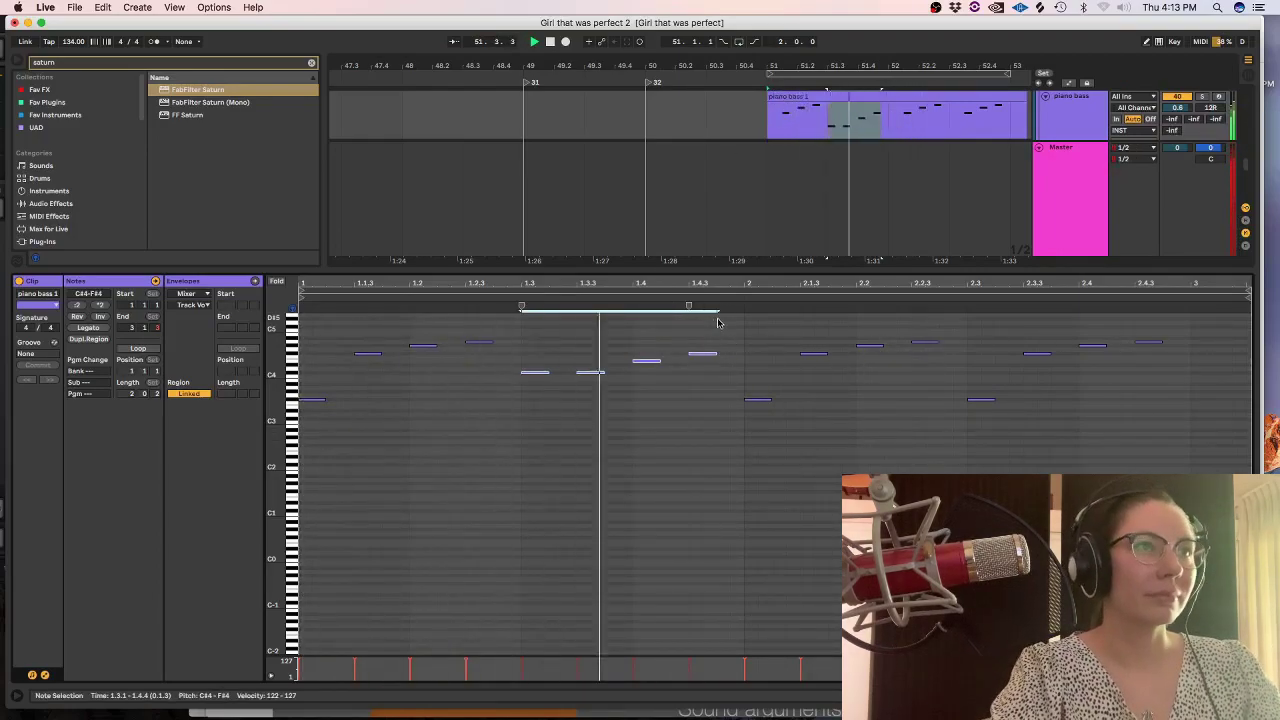
key(space)
key(super+z)
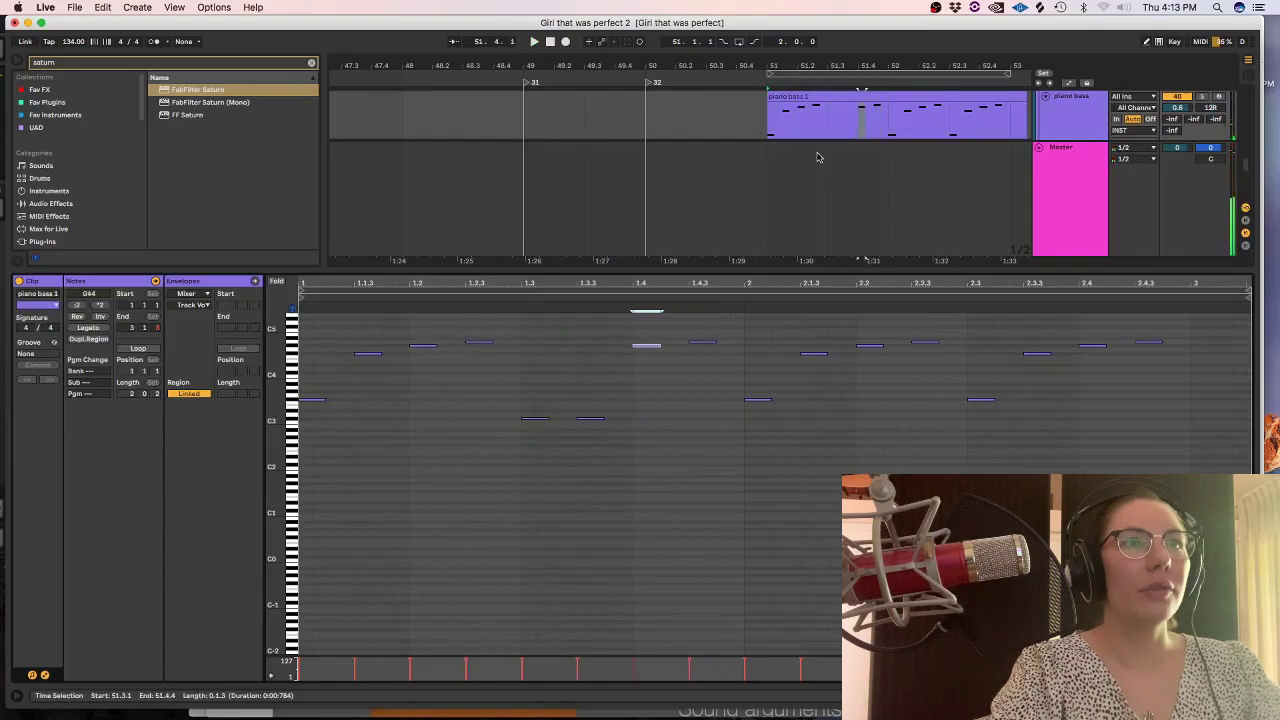
Delete the low F#3 note at beat 1.3 of the riff and play it back.
click(509, 387)
key(space)
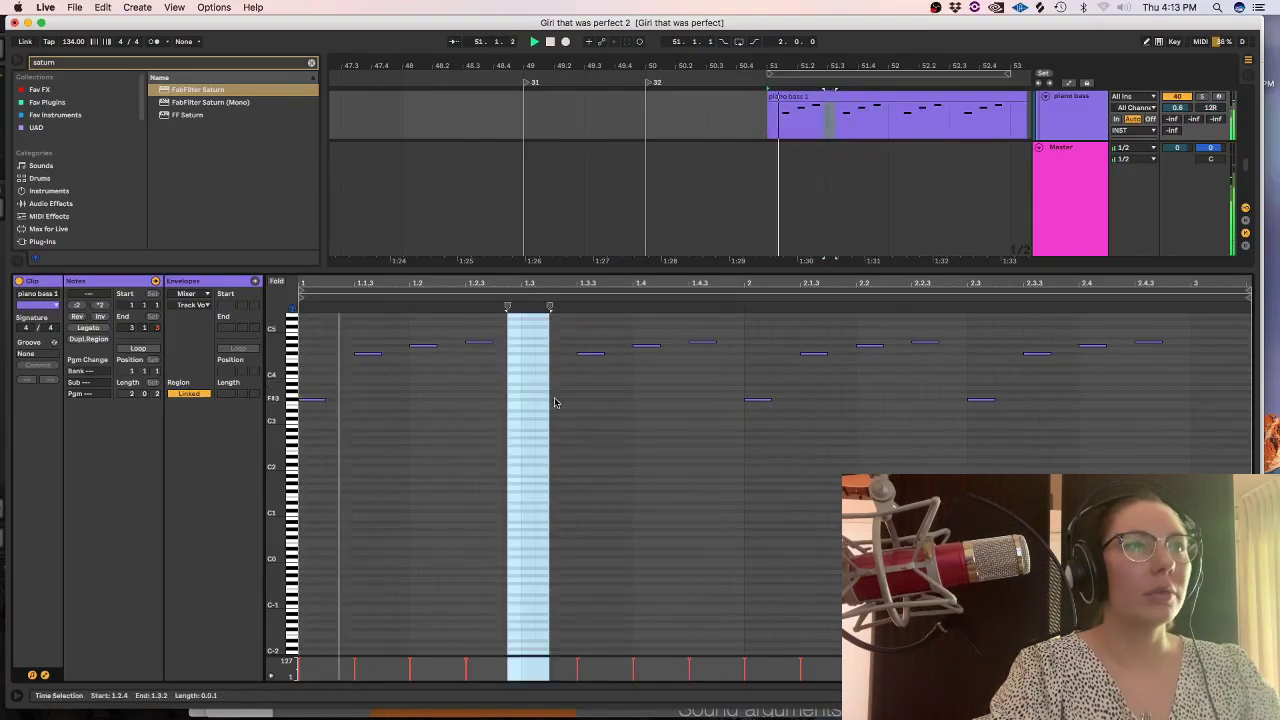
key(shift+Tab)
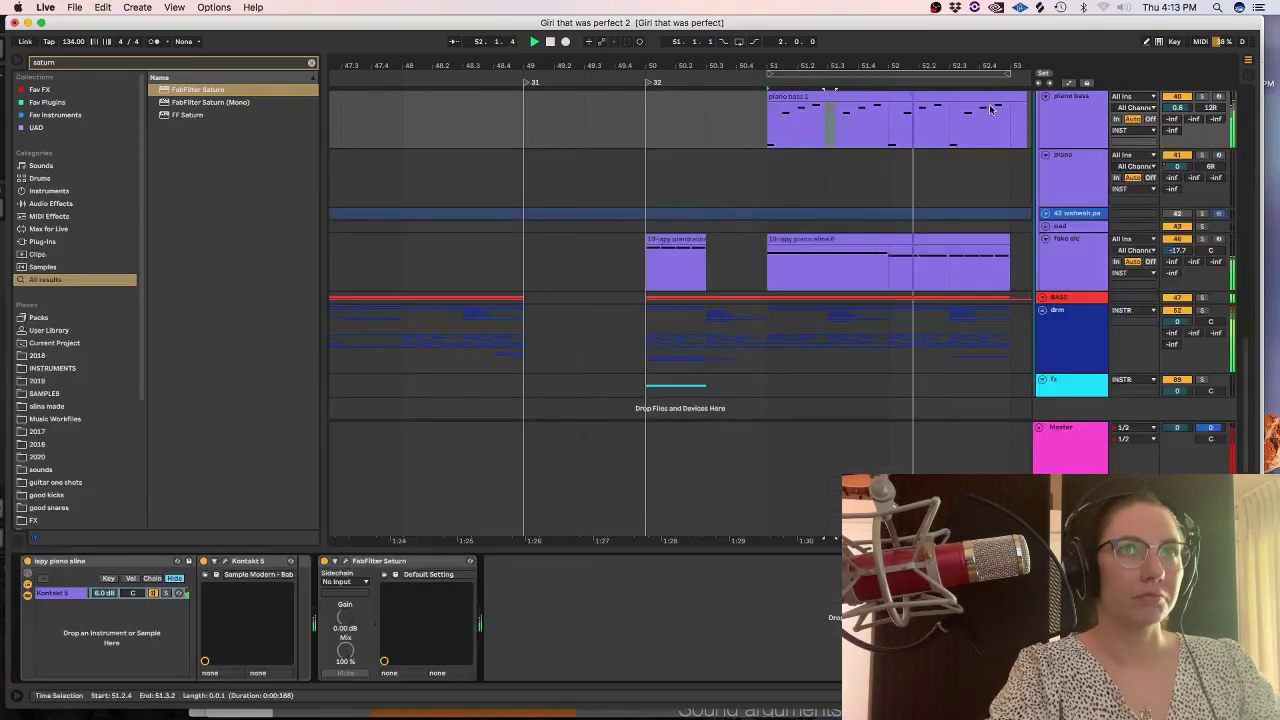
Split the riff clip at bar 52 and duplicate its first bar over the second.
click(888, 124)
key(super+e)
click(852, 97)
key(super+d)
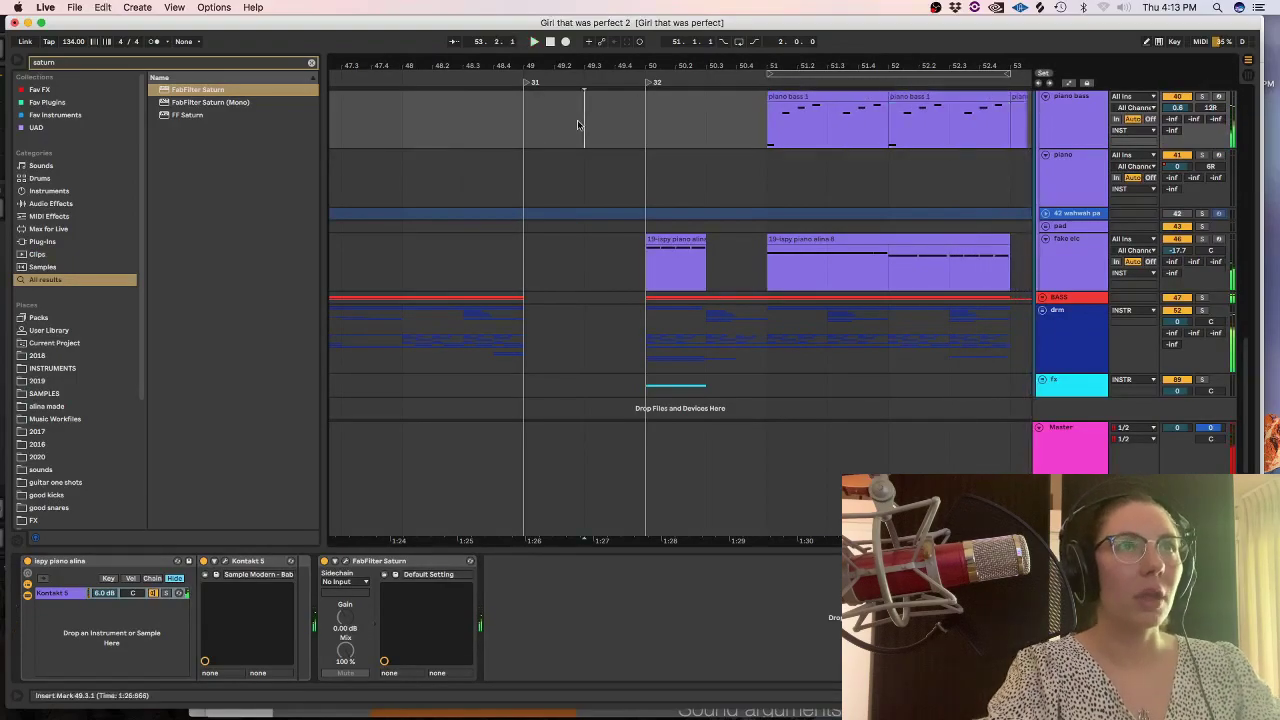
Play the riff from 49.3.1 and raise the treble in its track's FabFilter Saturn to about +7 dB.
click(583, 123)
key(space)
key(space)
key(minus)
key(minus)
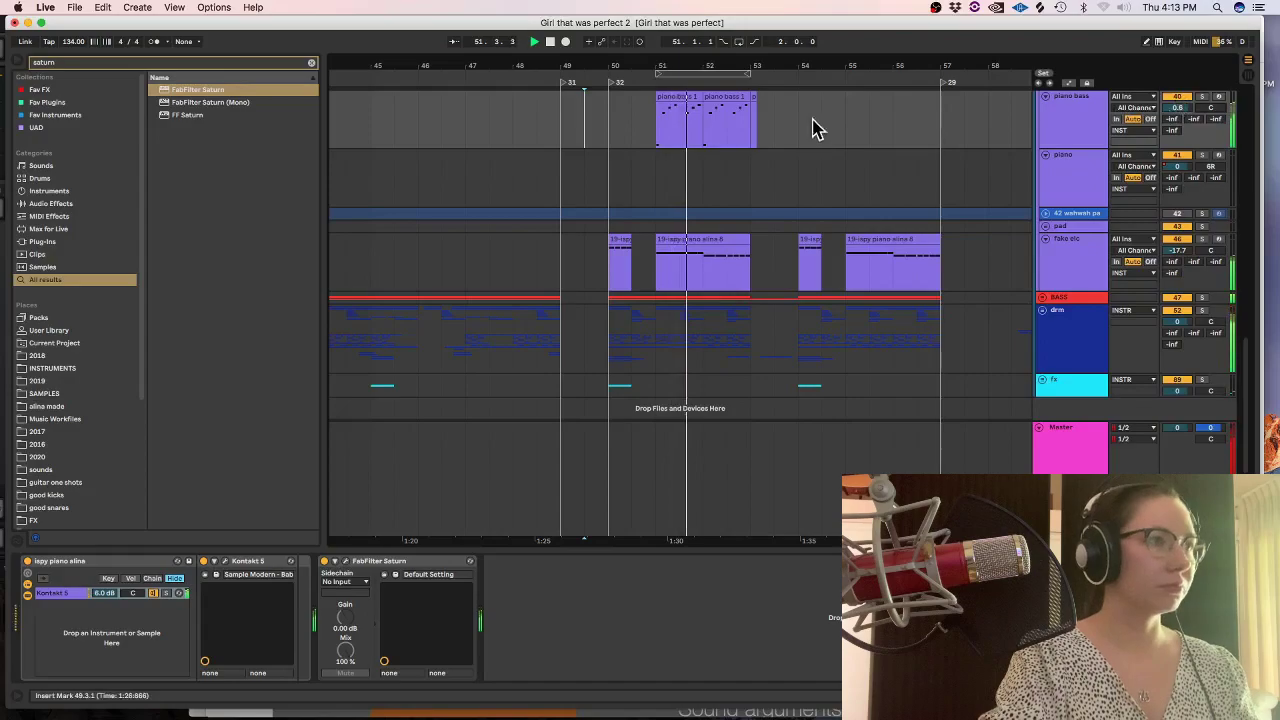
click(345, 561)
drag(597, 368, 598, 353)
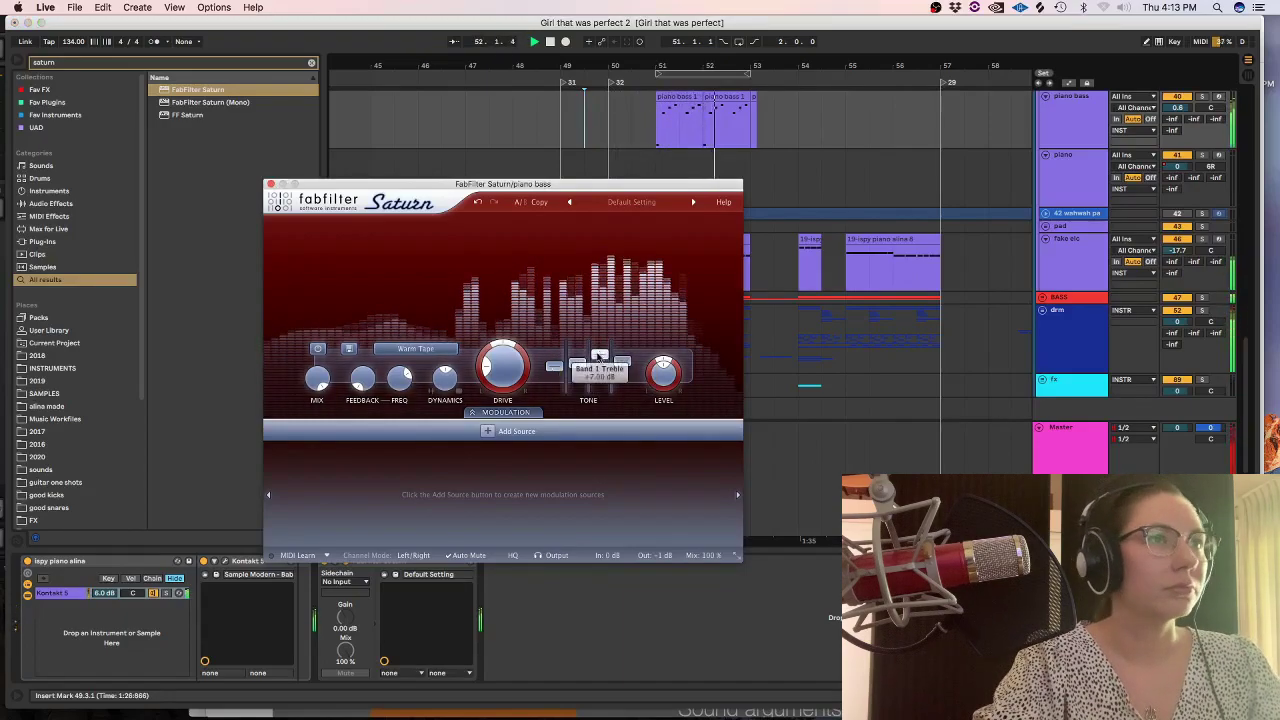
key(super+w)
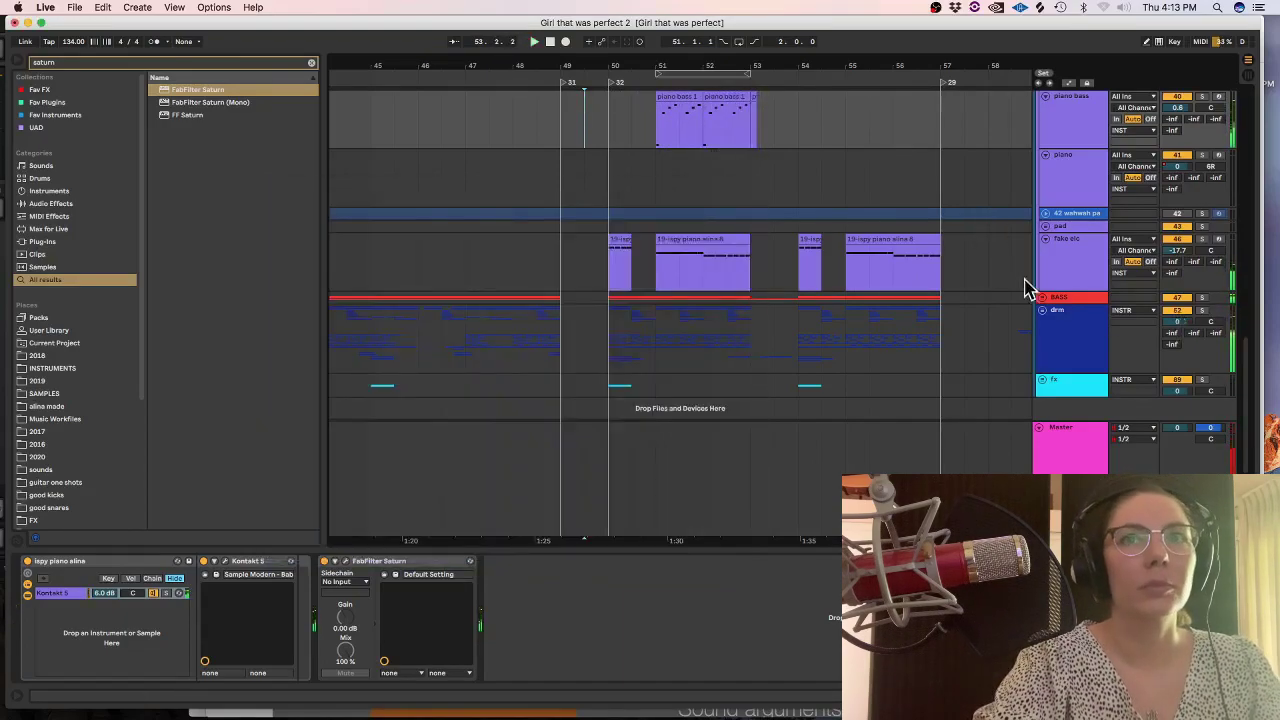
Set the last three notes of the riff's second clip, at 1.3.3, 1.4 and 1.4.3, to F#4.
double_click(740, 98)
click(924, 352)
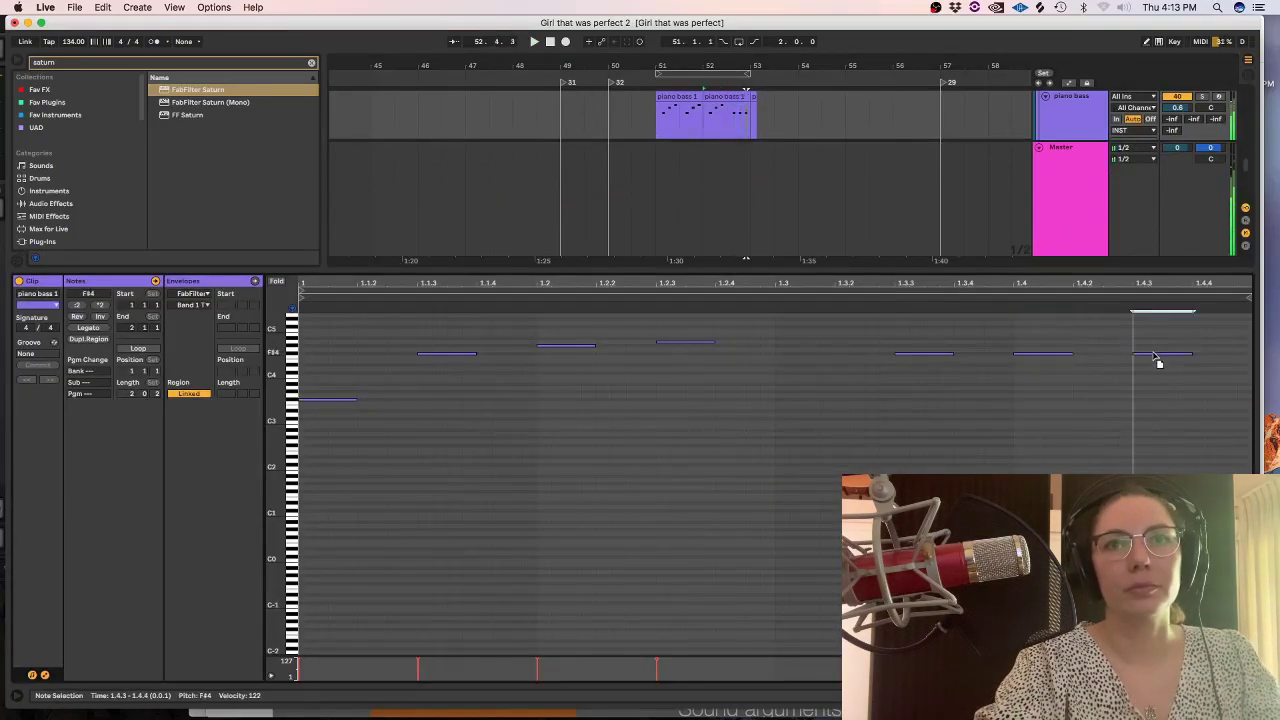
key(shift+Tab)
Open the combined two-bar riff clip and layer a copy of all its notes an octave lower.
scroll(1253, 360, up, 5)
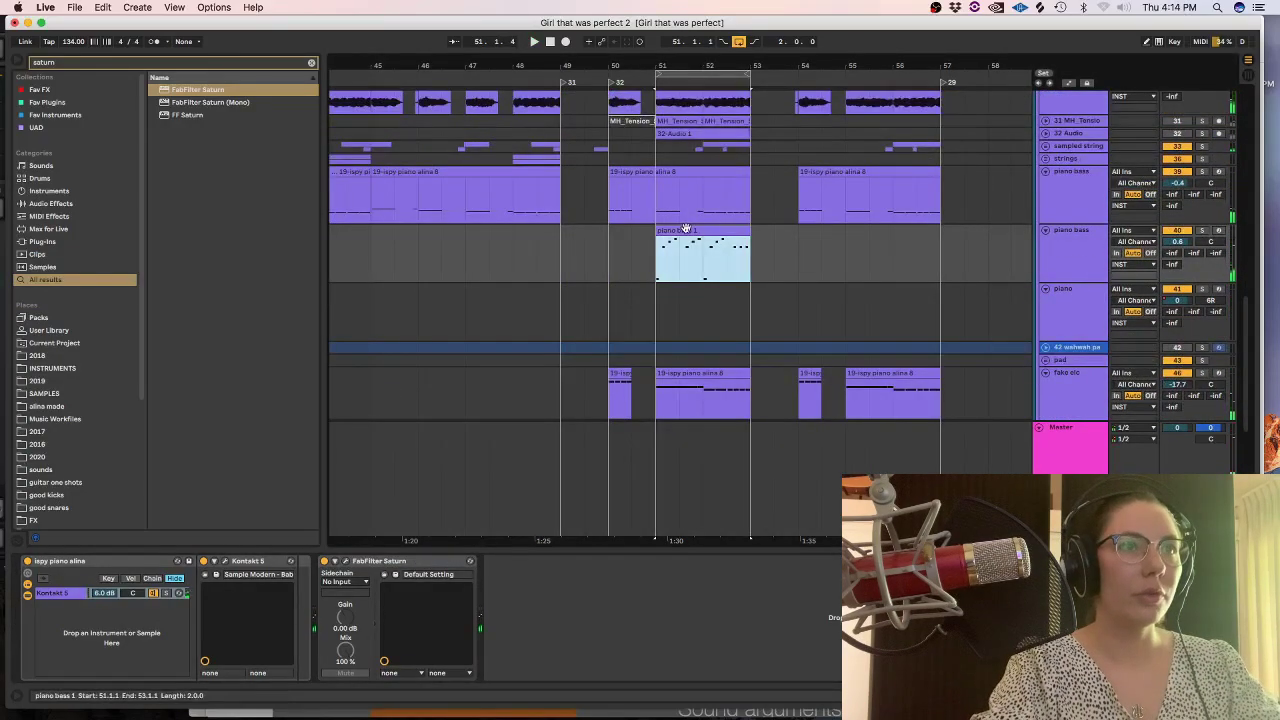
double_click(688, 249)
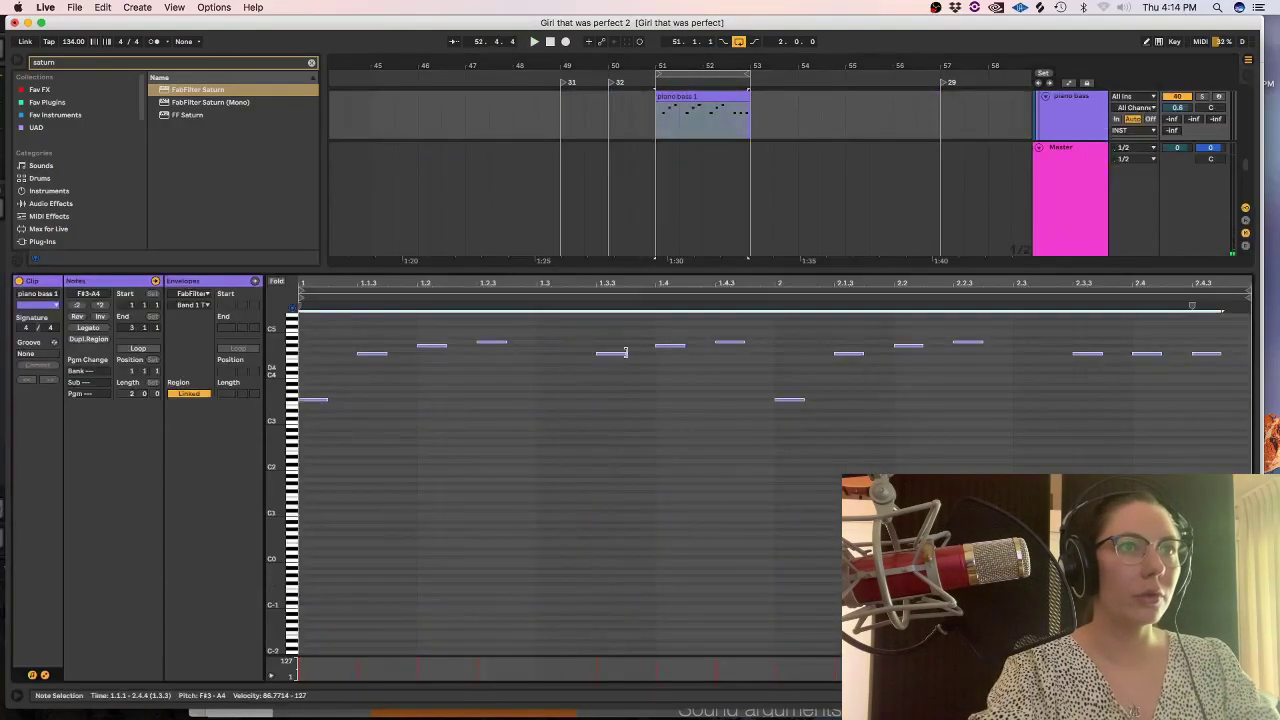
drag(613, 357, 612, 355)
key(Down)
key(space)
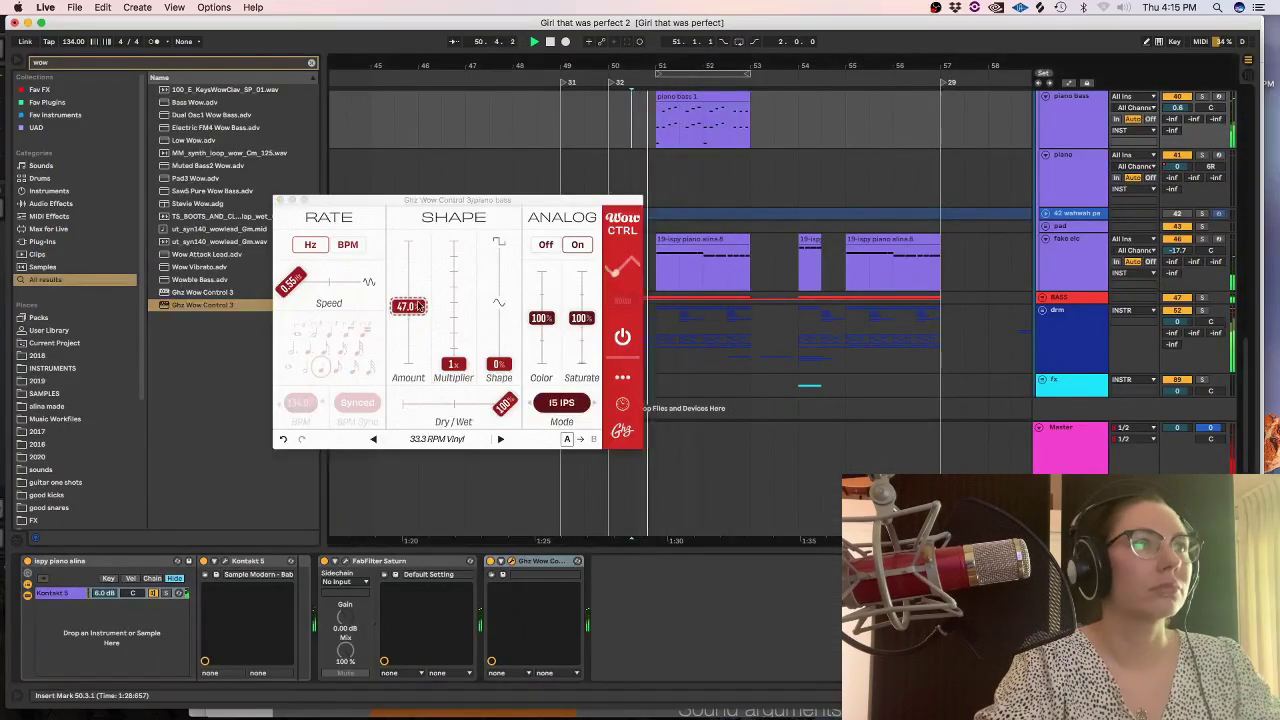
Set the amount of Ghz Wow Control 3 on the riff's piano bass track to 30%.
drag(420, 306, 420, 314)
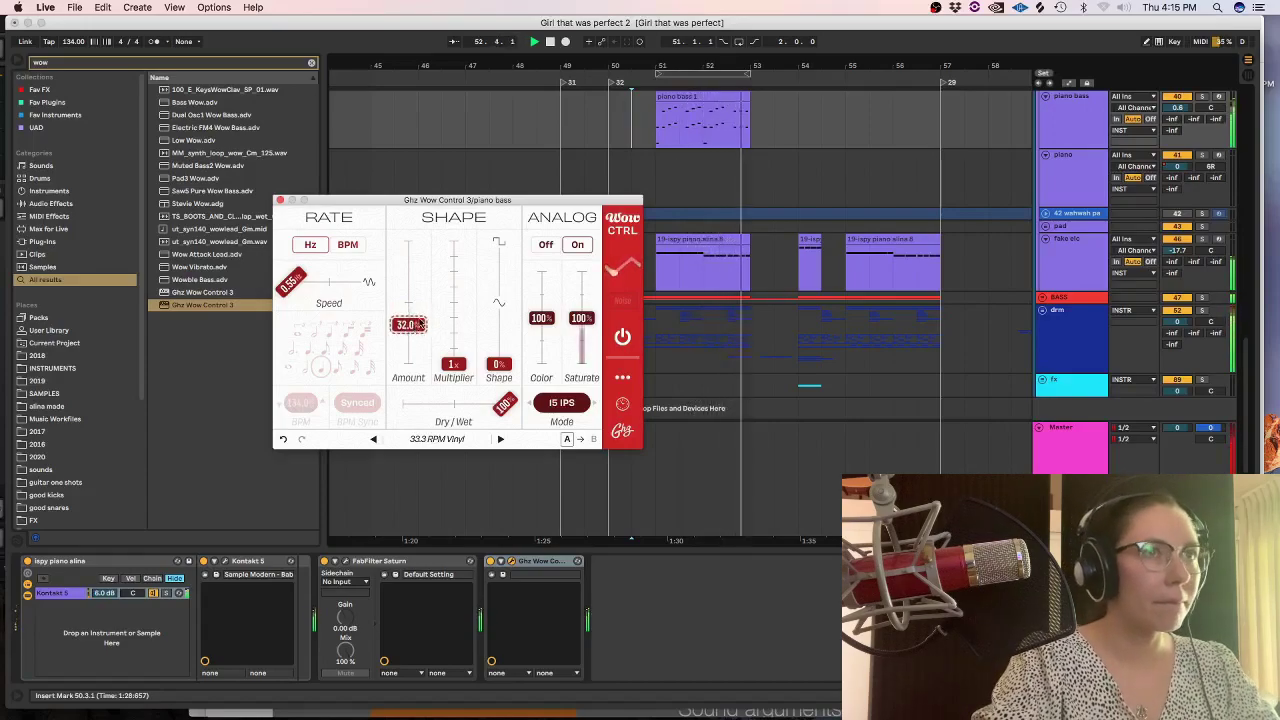
click(545, 133)
drag(408, 330, 408, 336)
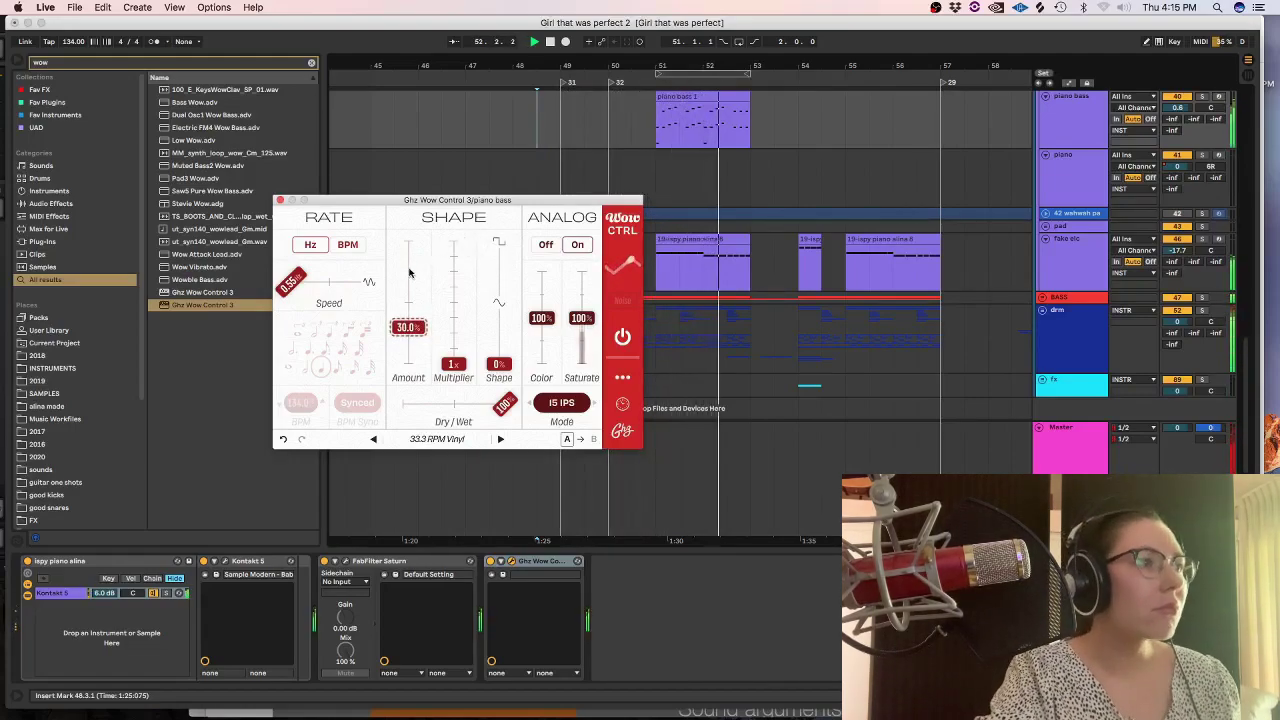
click(281, 200)
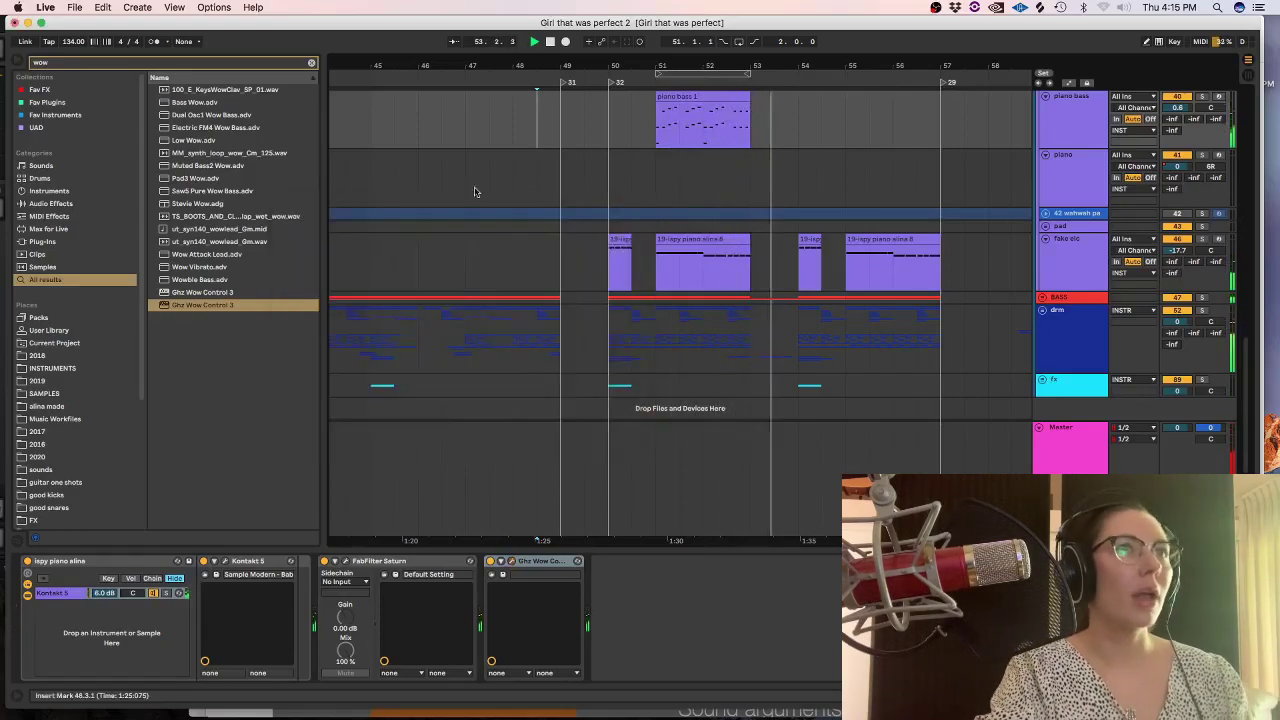
Copy the two-bar riff clip forward into the chorus's next phrase after bar 53.
key(space)
drag(728, 118, 830, 128)
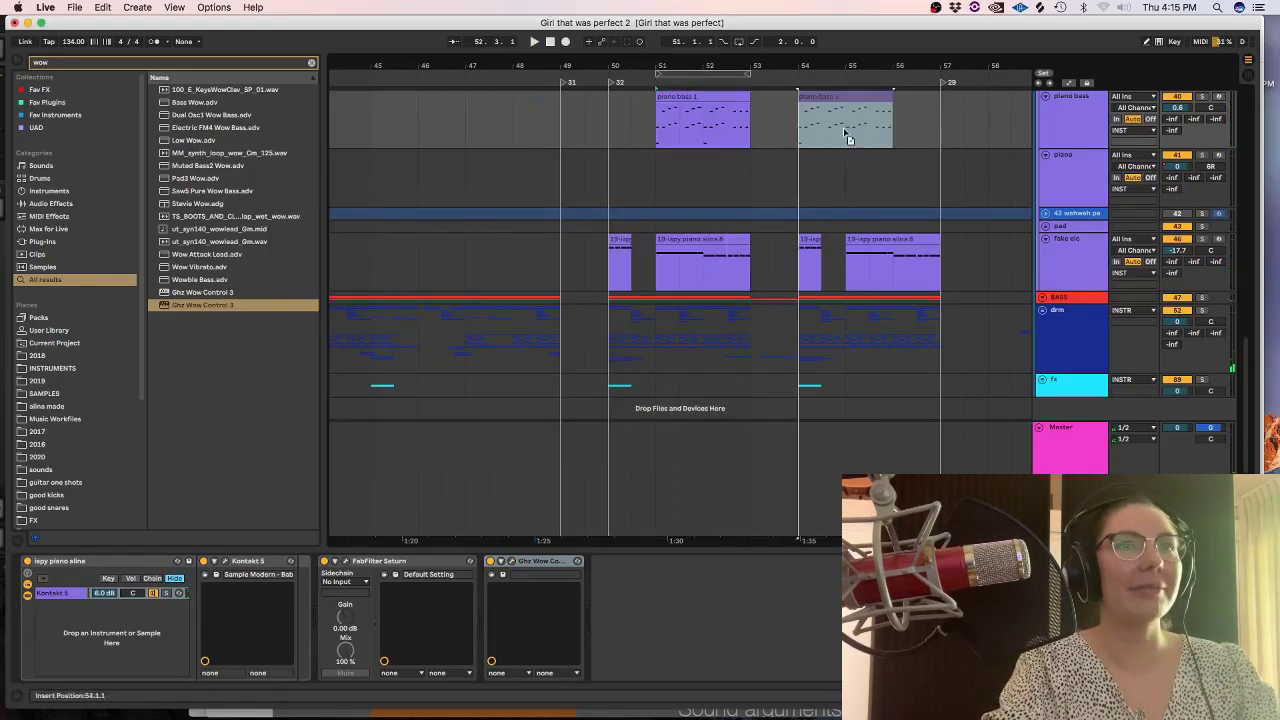